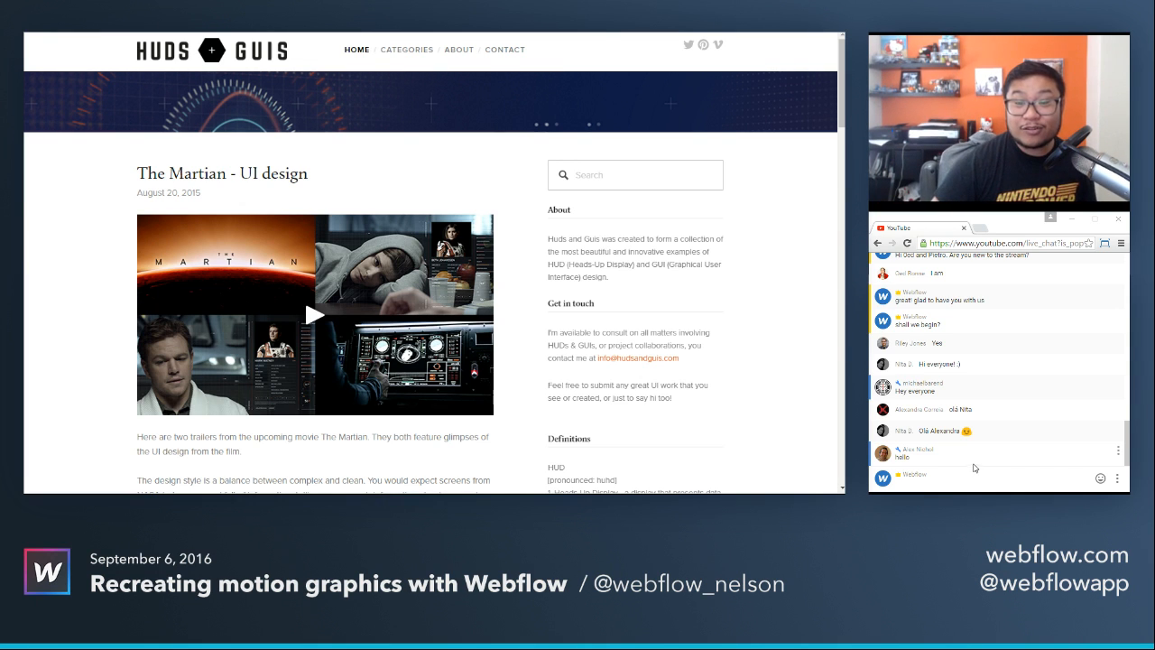
Read back through the earlier live chat messages and return to the newest ones.
{"action": "scroll", "coordinate": [1019, 418], "scroll_direction": "up", "scroll_amount": 2}
{"action": "scroll", "coordinate": [1025, 417], "scroll_direction": "up", "scroll_amount": 1}
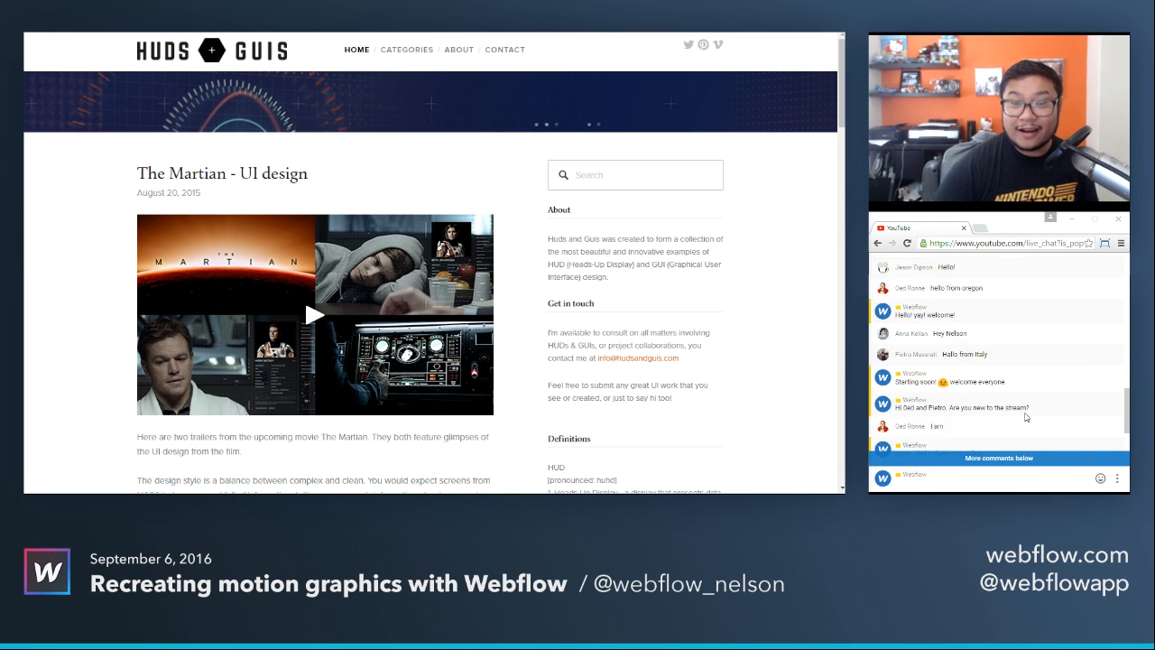
{"action": "scroll", "coordinate": [1025, 416], "scroll_direction": "up", "scroll_amount": 2}
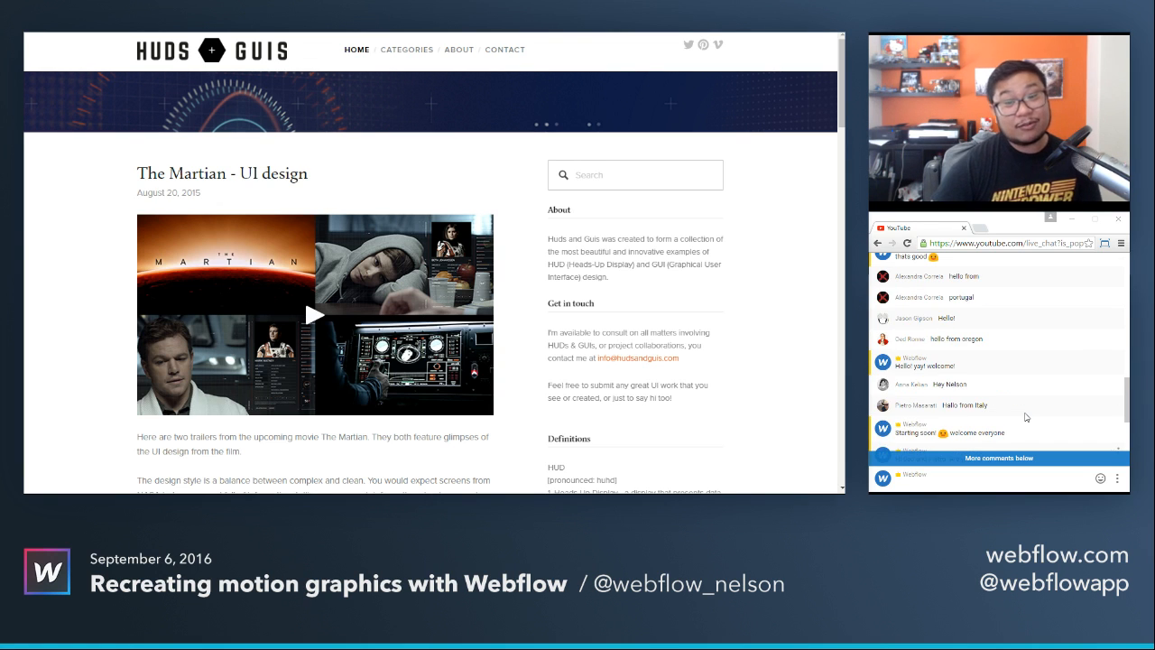
{"action": "scroll", "coordinate": [1025, 417], "scroll_direction": "up", "scroll_amount": 2}
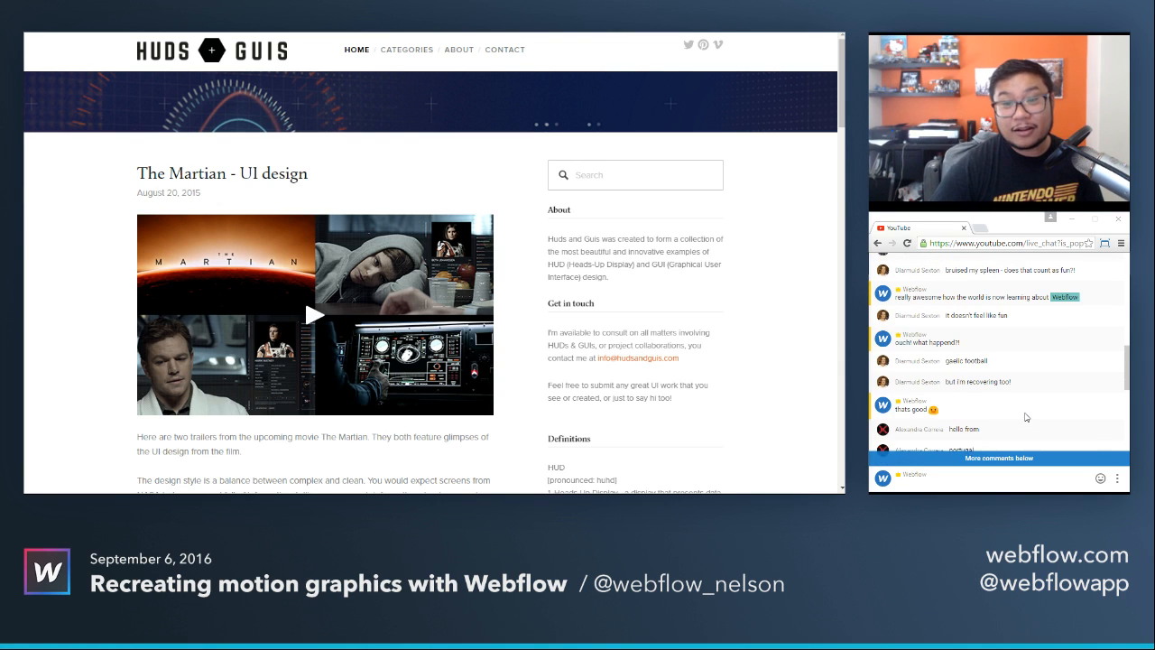
{"action": "scroll", "coordinate": [1025, 417], "scroll_direction": "up", "scroll_amount": 2}
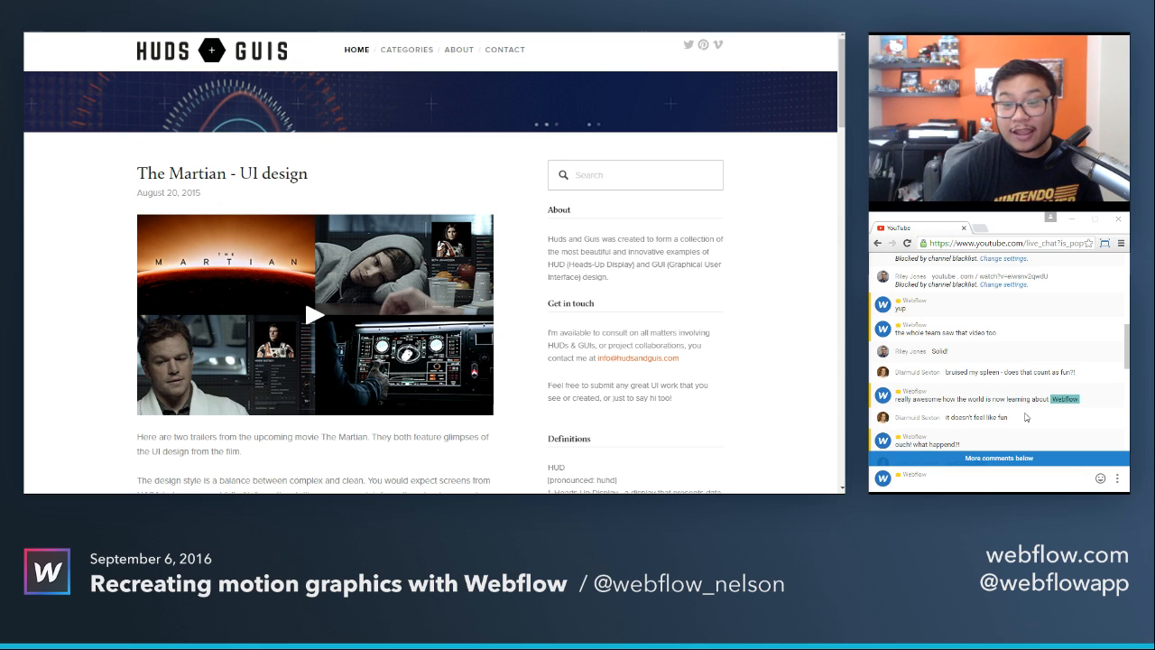
{"action": "scroll", "coordinate": [1024, 417], "scroll_direction": "up", "scroll_amount": 6}
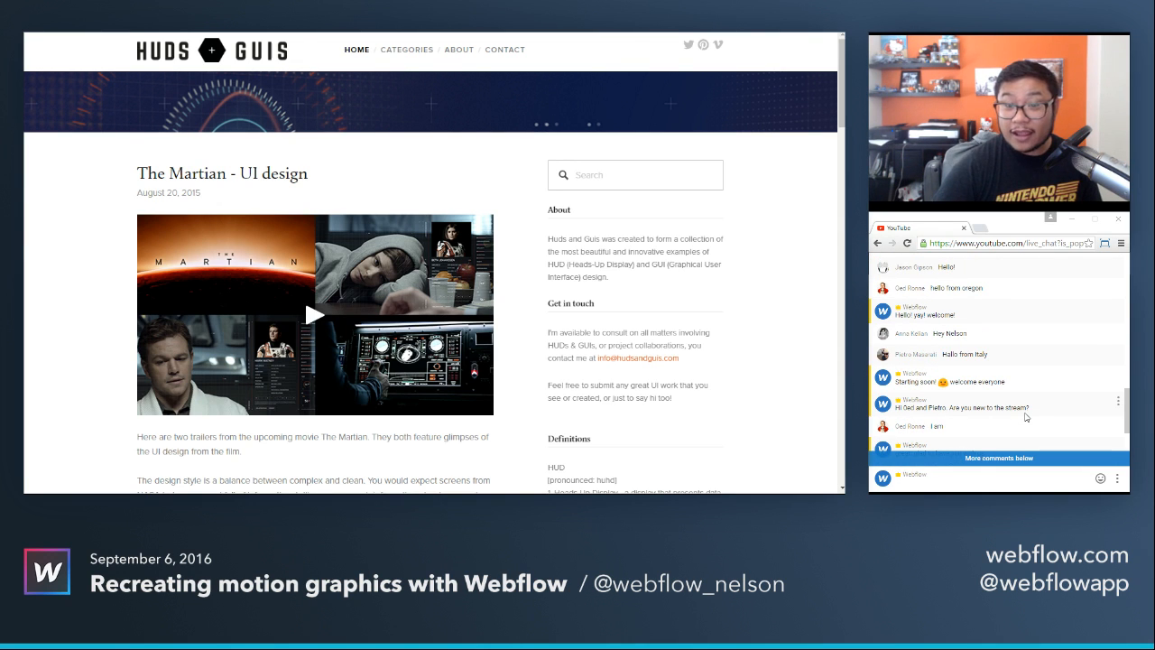
{"action": "scroll", "coordinate": [1025, 417], "scroll_direction": "down", "scroll_amount": 3}
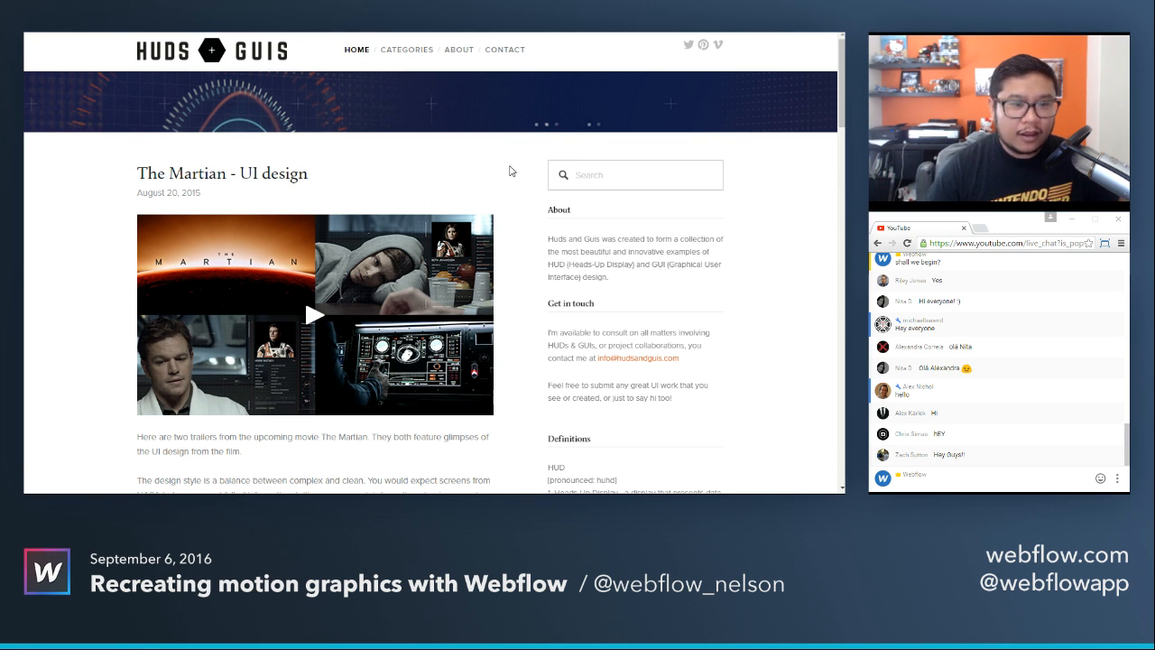
Play the Ares 3: The Right Stuff trailer in the Martian UI design article from about 0:20.
{"action": "scroll", "coordinate": [509, 169], "scroll_direction": "down", "scroll_amount": 2}
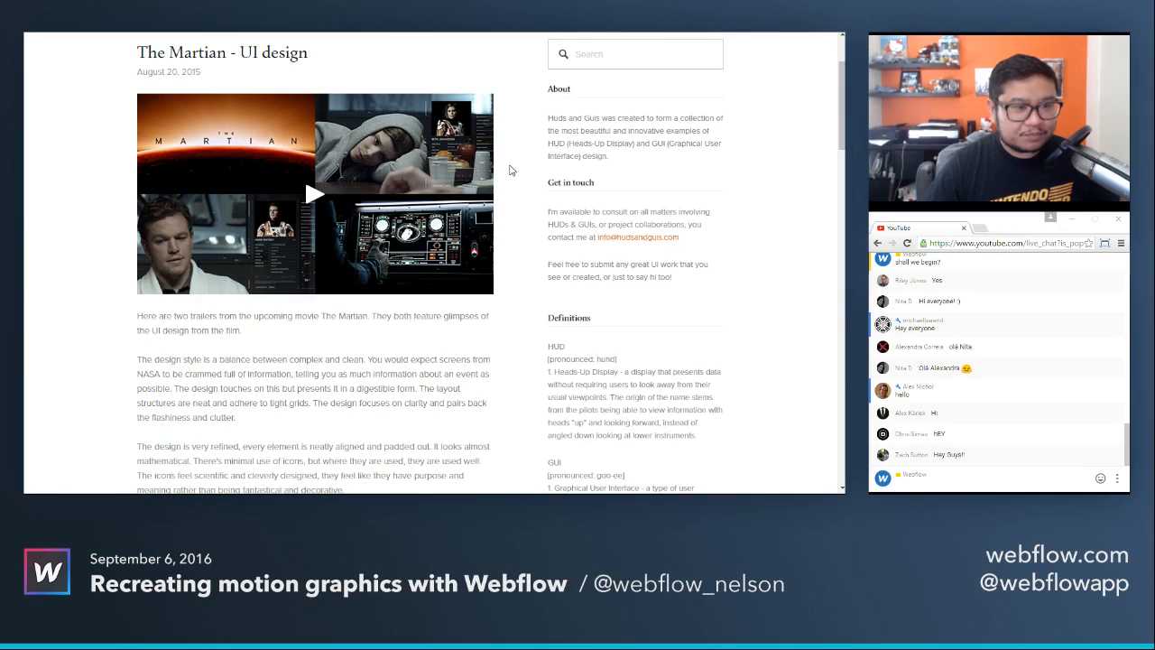
{"action": "scroll", "coordinate": [509, 169], "scroll_direction": "down", "scroll_amount": 6}
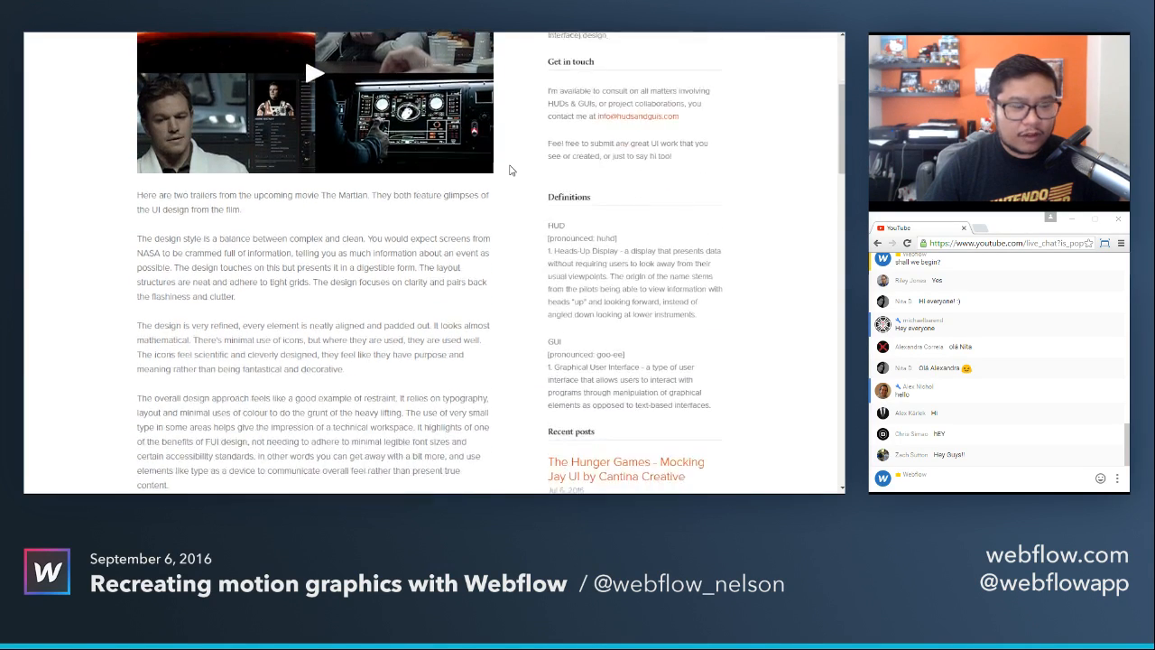
{"action": "scroll", "coordinate": [509, 170], "scroll_direction": "down", "scroll_amount": 4}
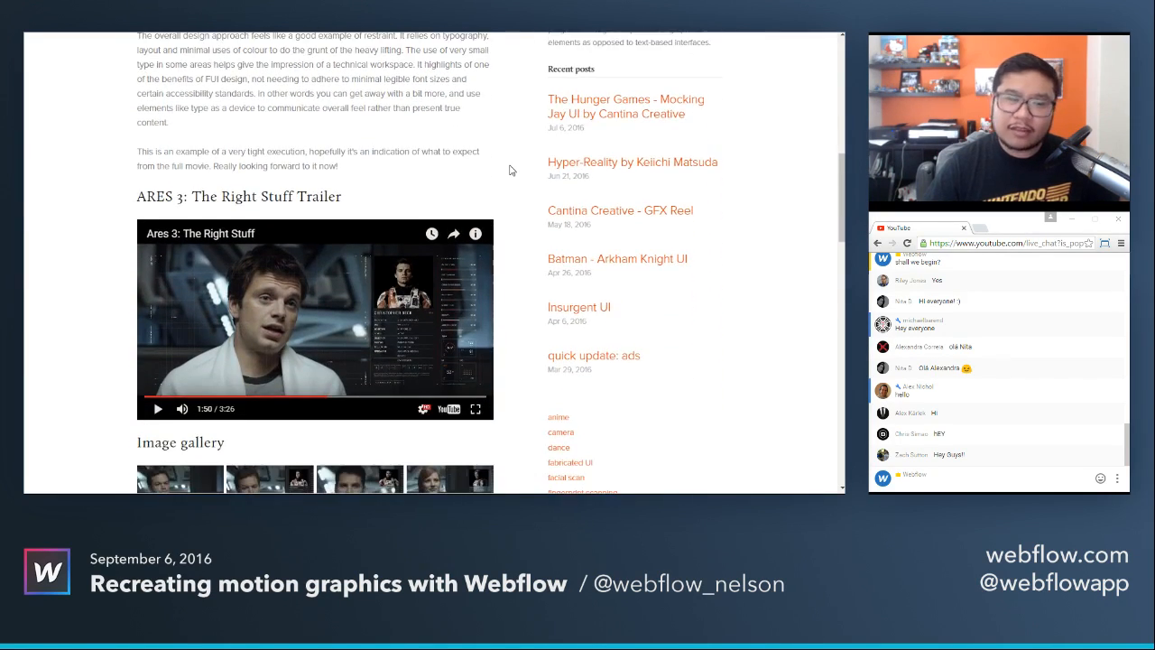
{"action": "scroll", "coordinate": [508, 169], "scroll_direction": "down", "scroll_amount": 1}
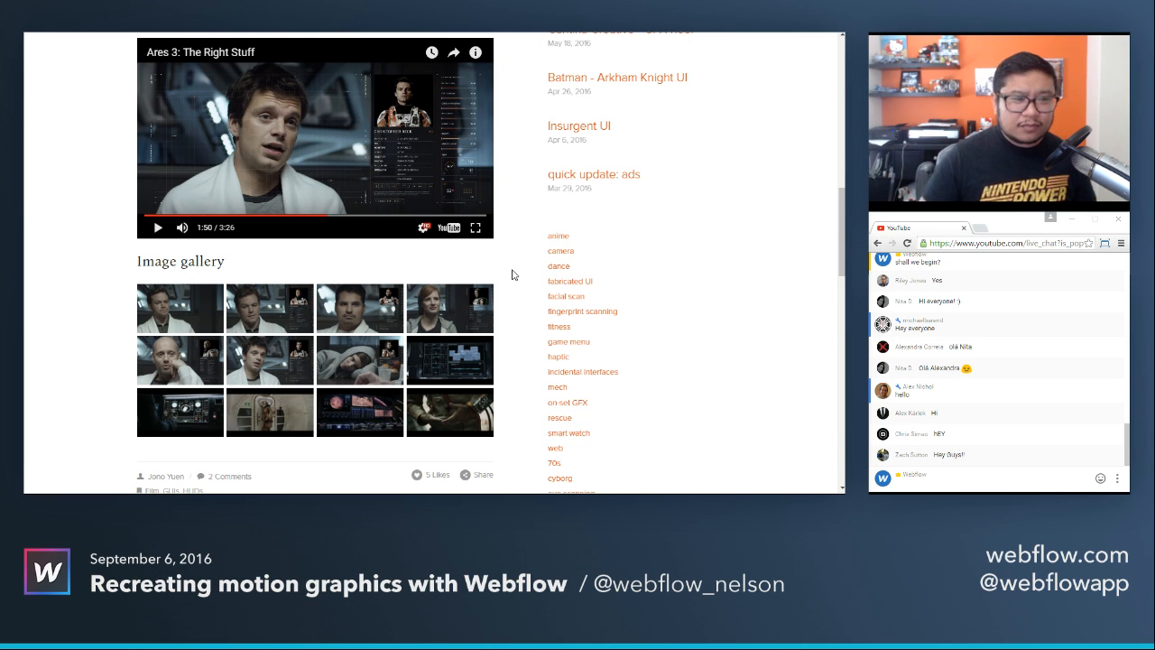
{"action": "left_click", "coordinate": [171, 217]}
{"action": "left_click", "coordinate": [194, 219]}
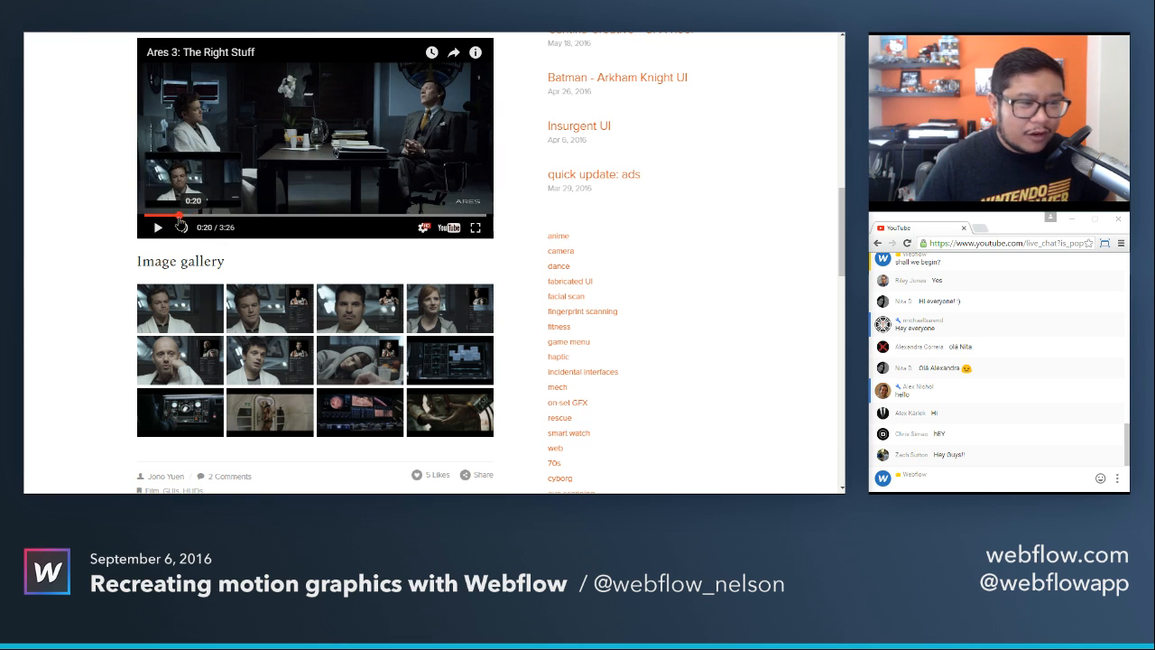
{"action": "left_click", "coordinate": [179, 218]}
{"action": "left_click", "coordinate": [163, 230]}
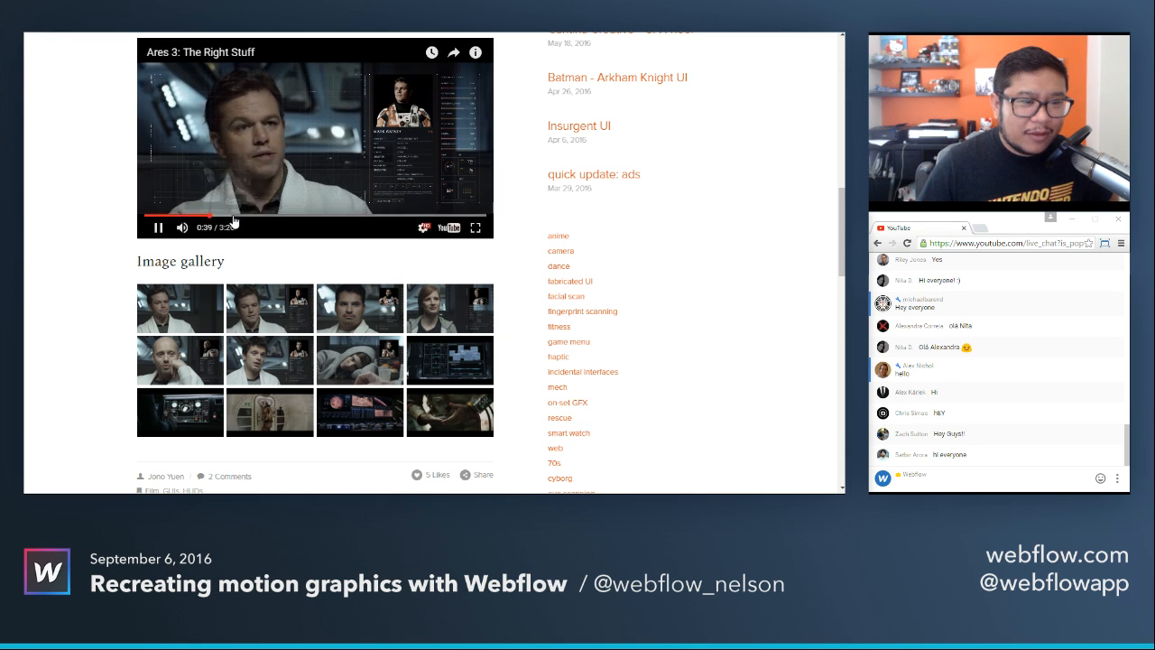
Replay the trailer's profile overlay from about 0:35, pause at 0:37, and enlarge the third image in the gallery.
{"action": "left_click", "coordinate": [205, 217]}
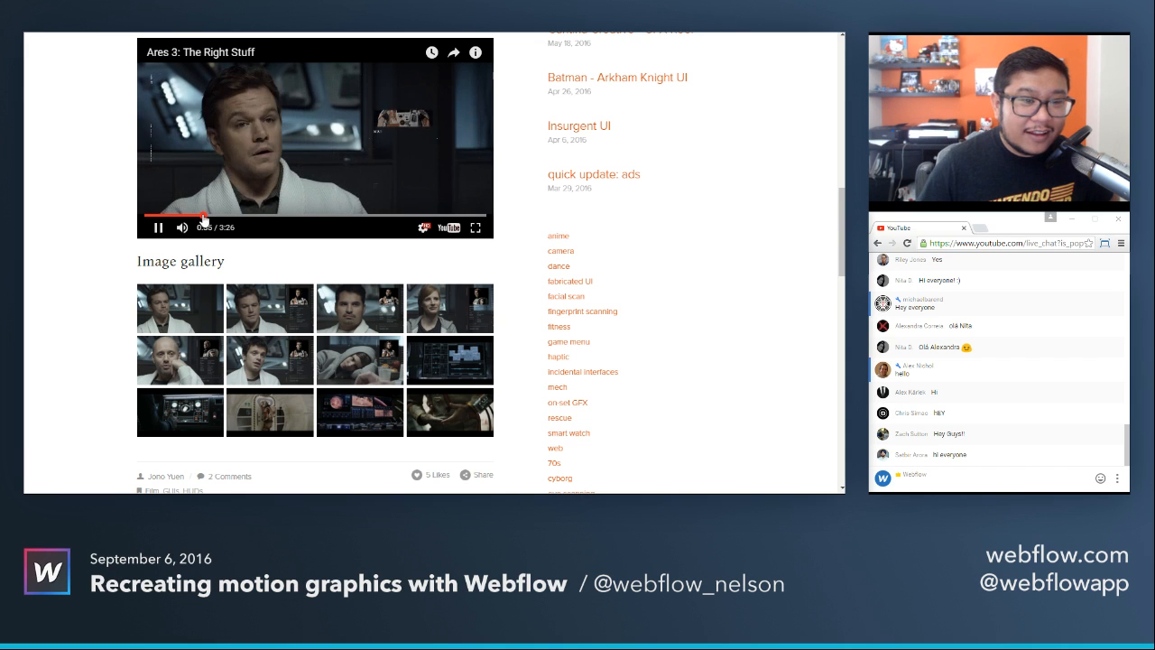
{"action": "left_click", "coordinate": [205, 217]}
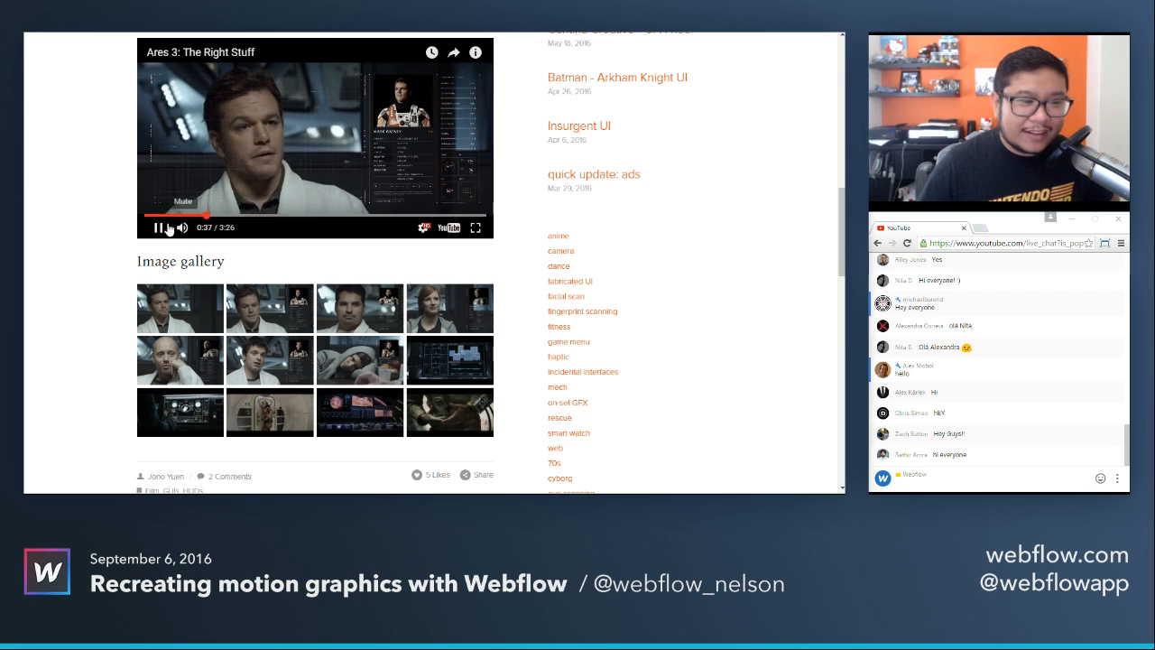
{"action": "left_click", "coordinate": [157, 228]}
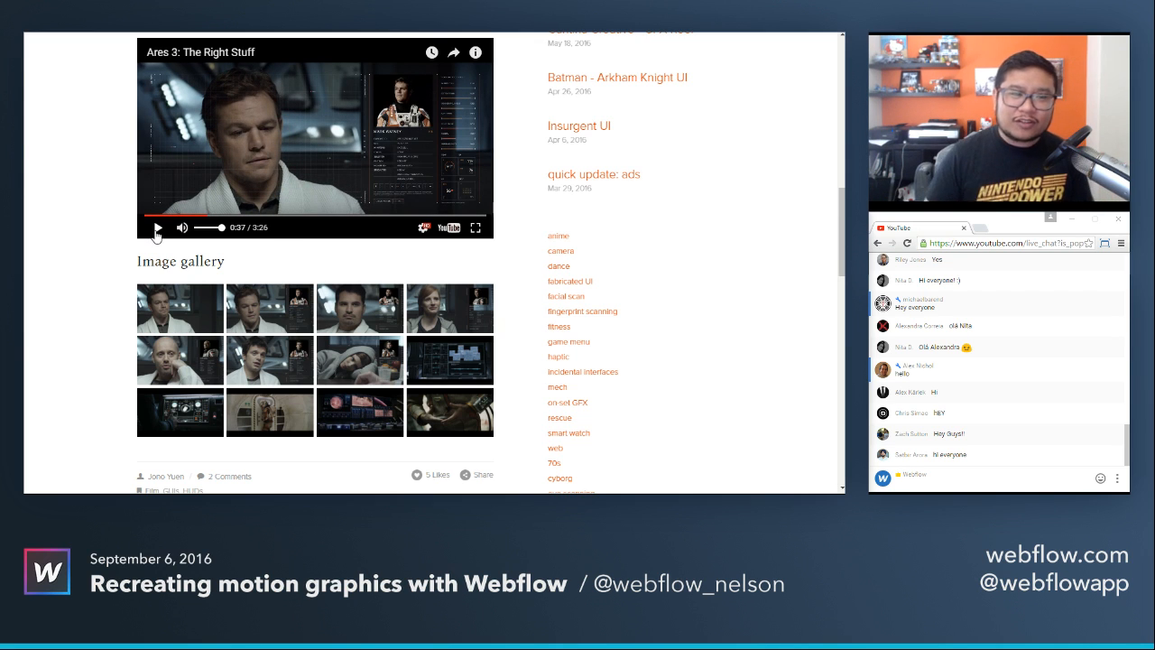
{"action": "left_click", "coordinate": [353, 323]}
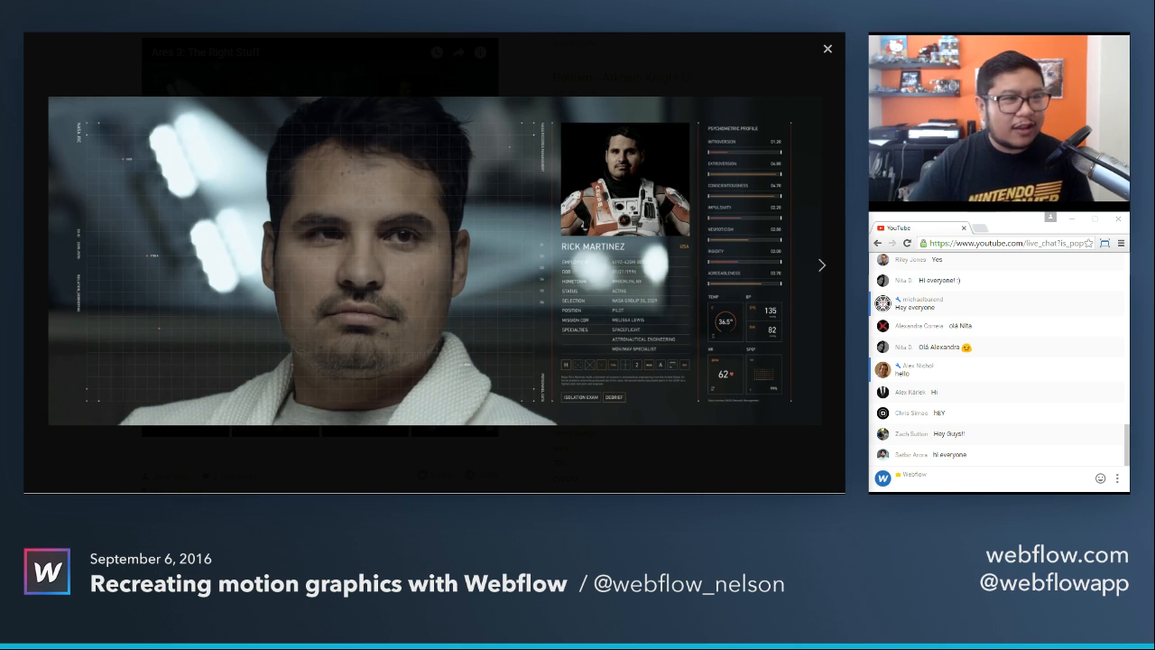
Open the finished demo site martian-c95eca.webflow.io in a new browser tab.
{"action": "key", "text": "ctrl+t"}
{"action": "type", "text": "ma"}
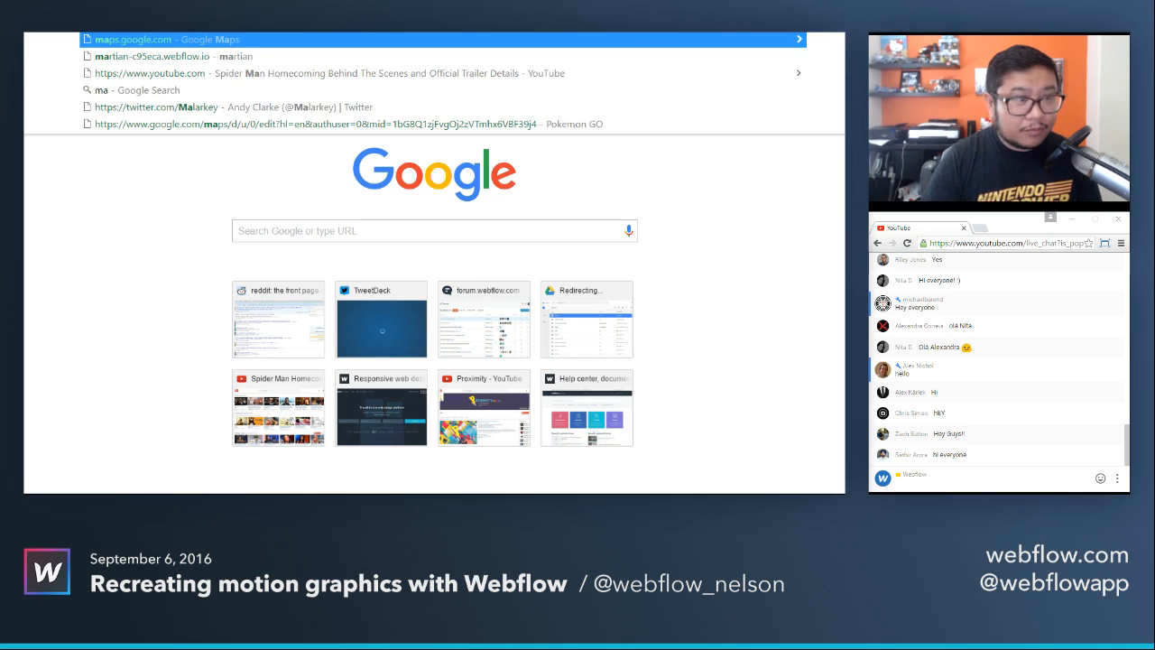
{"action": "type", "text": "rti"}
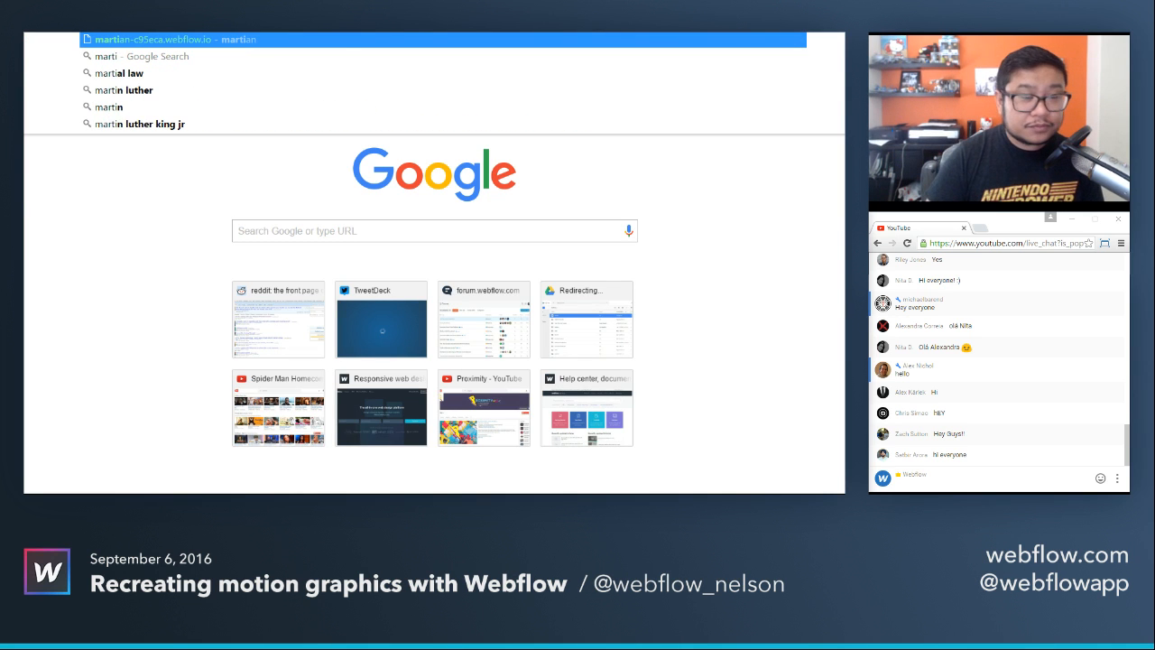
{"action": "key", "text": "Return"}
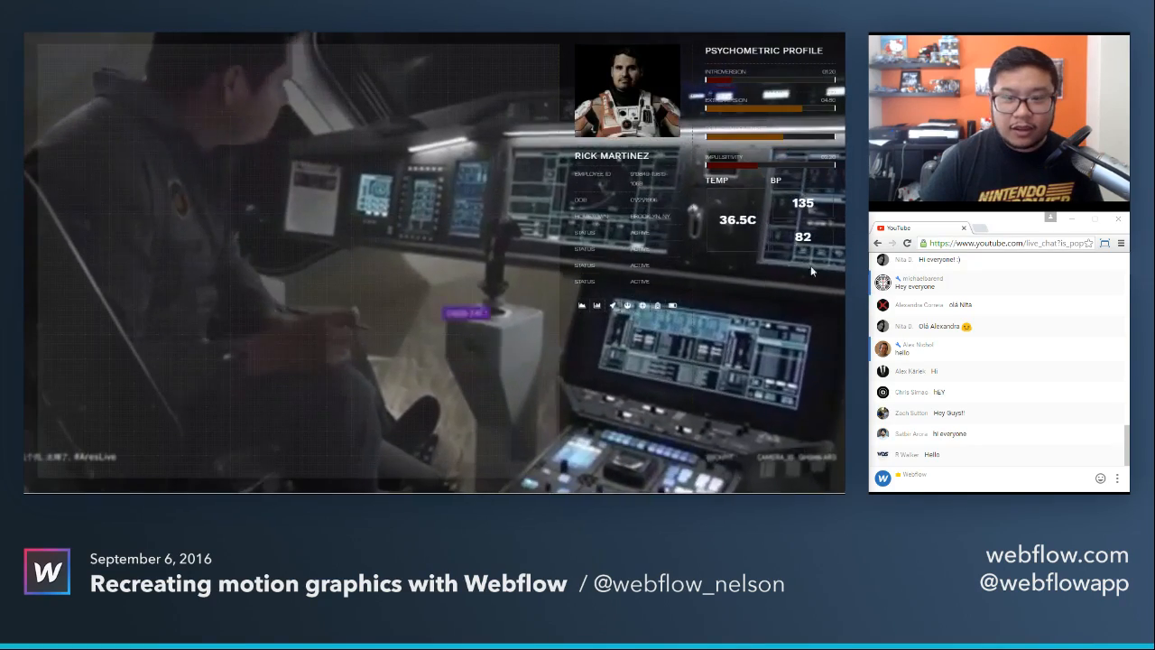
Post the martian-c95eca.webflow.io link in the YouTube live chat.
{"action": "left_click", "coordinate": [948, 481]}
{"action": "type", "text": "http://martian-c95eca.webflow.io/"}
{"action": "key", "text": "Return"}
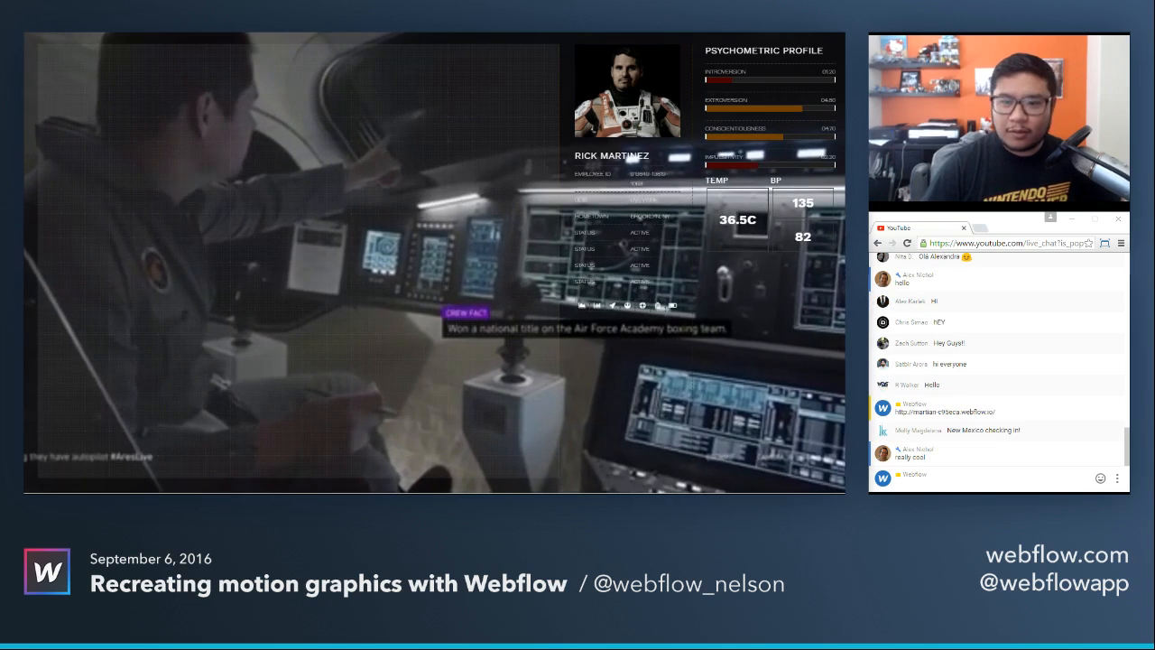
Return to the article, close the enlarged gallery image, and replay the trailer's profile overlay from about 0:35.
{"action": "key", "text": "ctrl+Tab"}
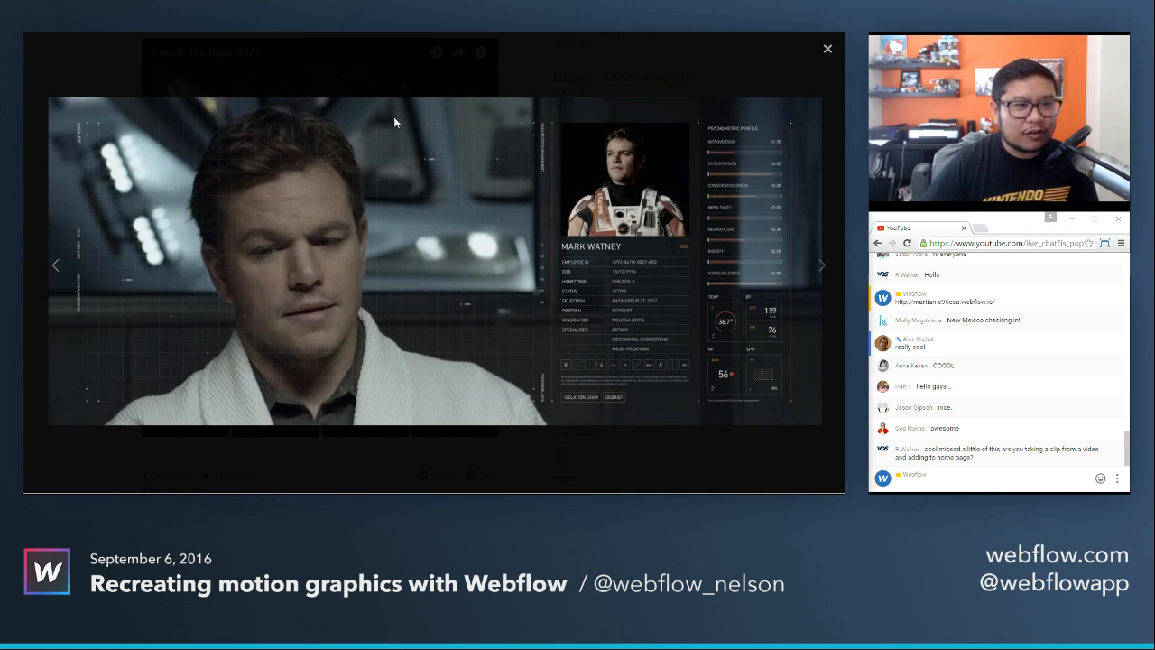
{"action": "left_click", "coordinate": [828, 48]}
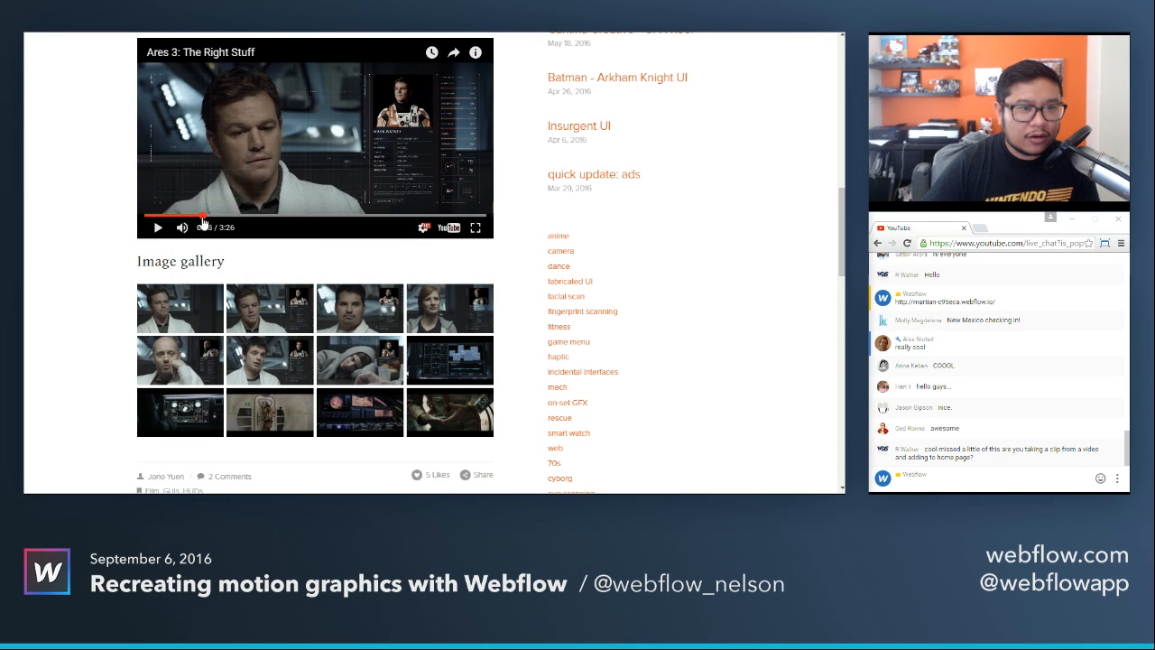
{"action": "left_click", "coordinate": [204, 217]}
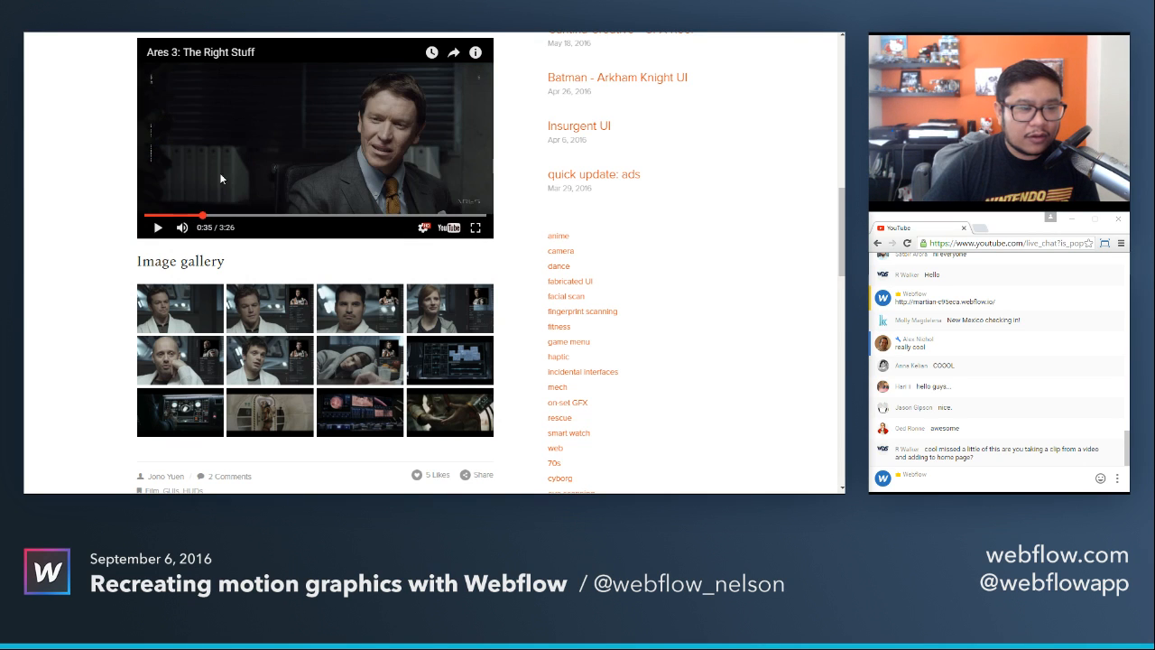
{"action": "left_click", "coordinate": [191, 170]}
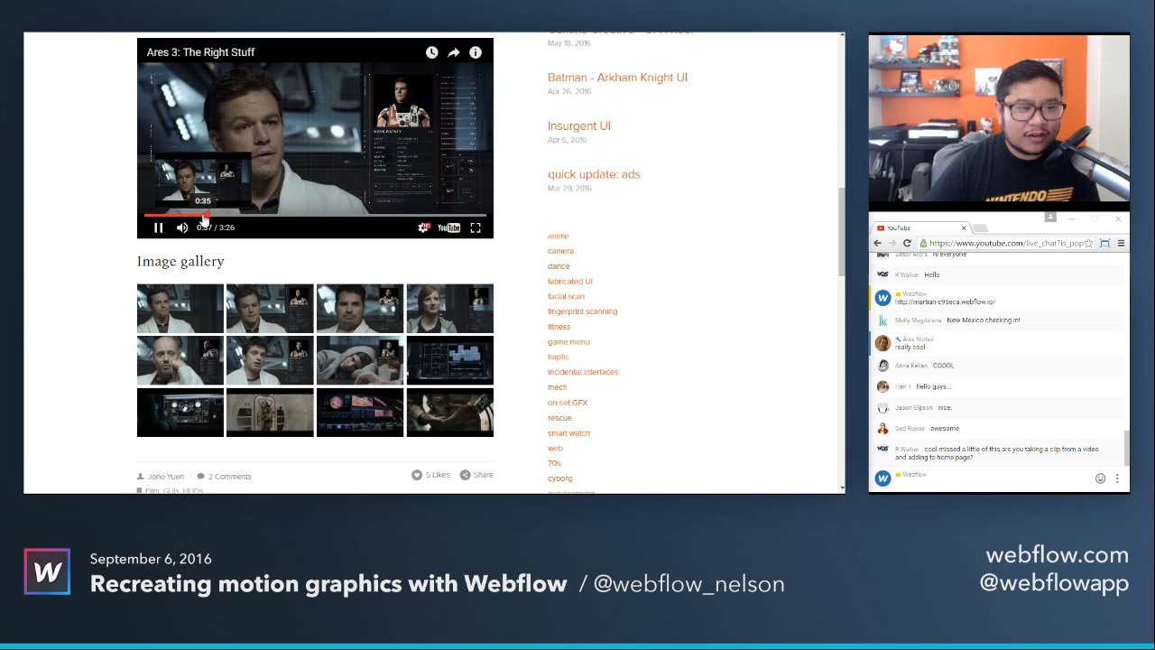
{"action": "left_click", "coordinate": [204, 217]}
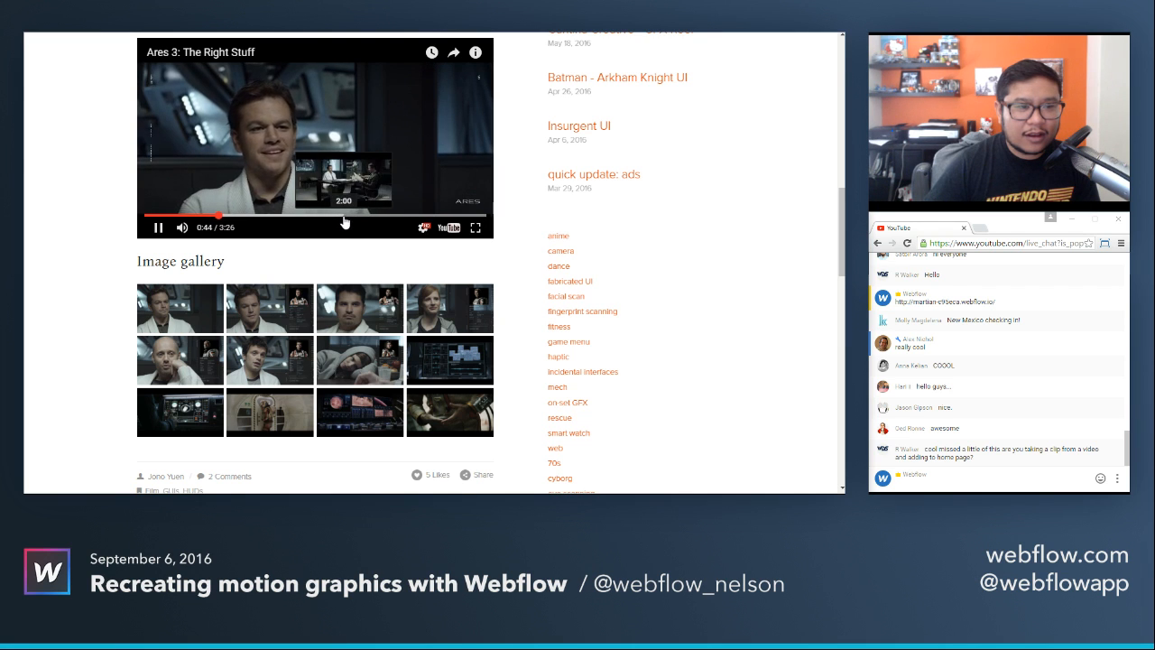
Skip through the trailer's later scenes, including 2:01 and 2:14, and pause it at 2:40.
{"action": "left_click", "coordinate": [344, 218]}
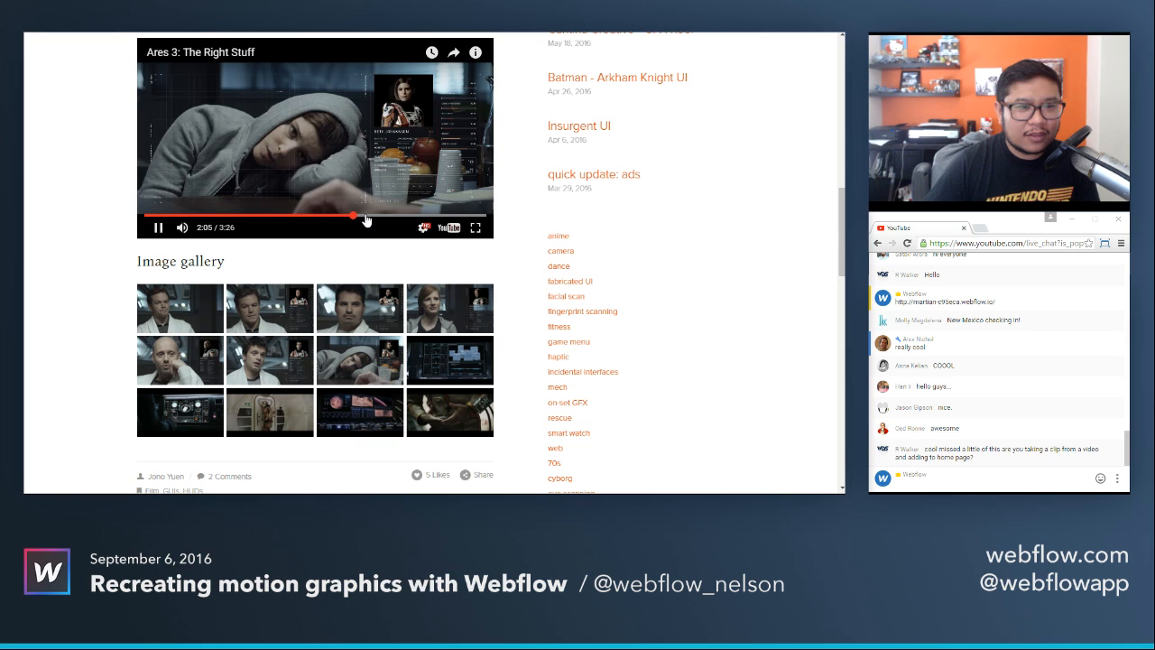
{"action": "left_click", "coordinate": [367, 219]}
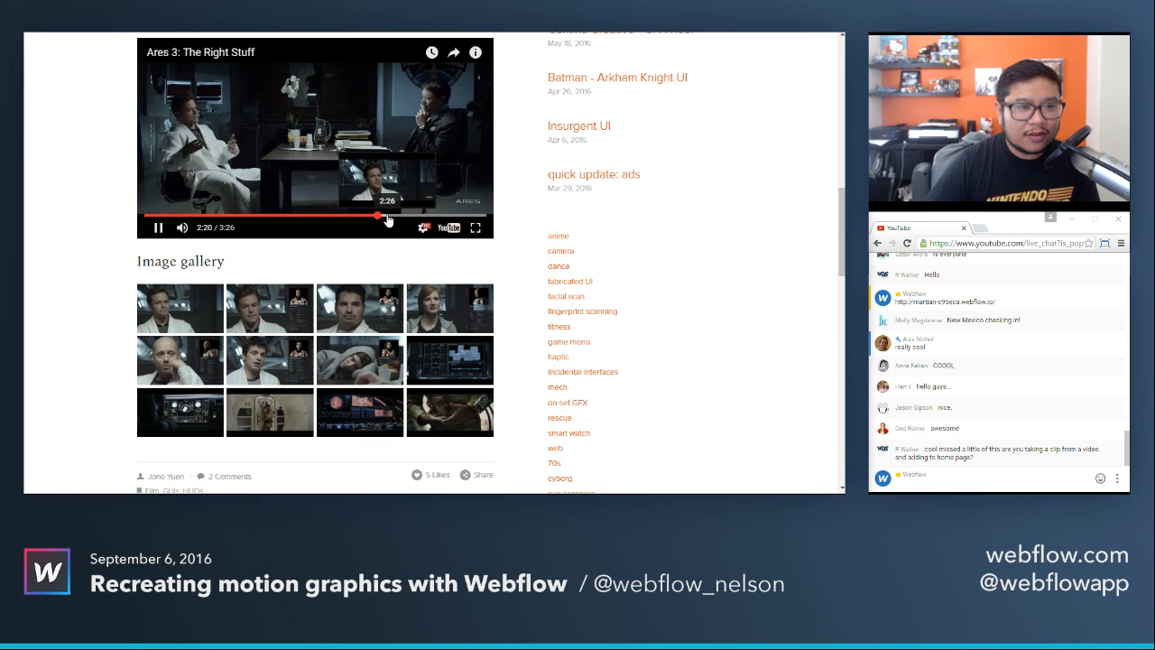
{"action": "left_click", "coordinate": [389, 219]}
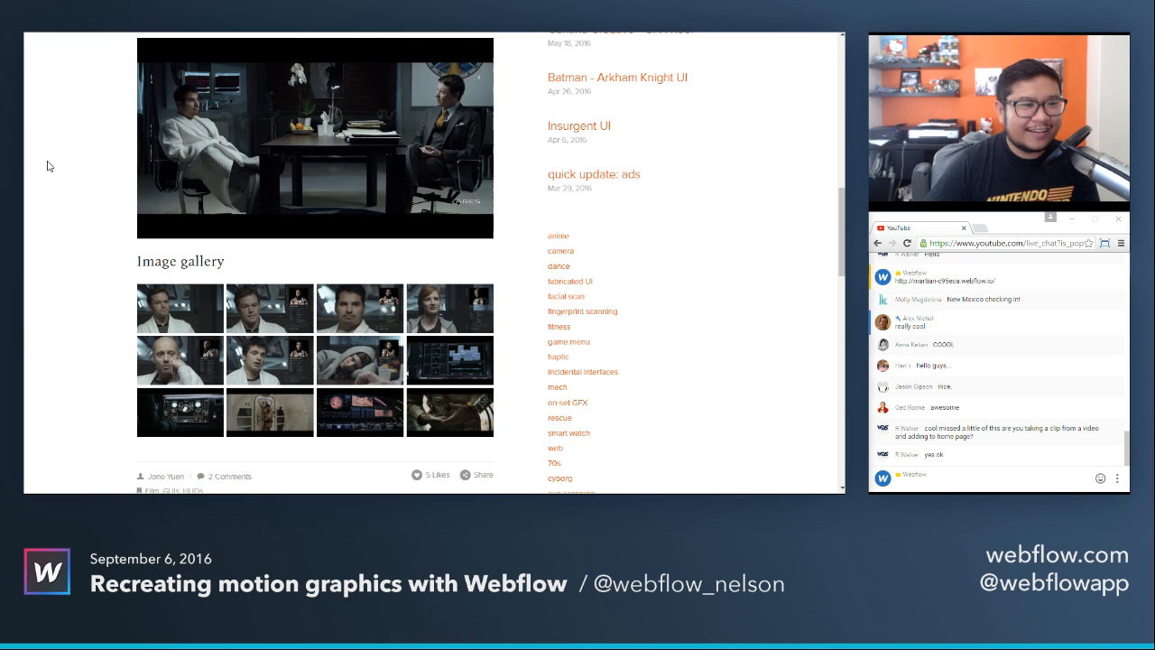
{"action": "mouse_move", "coordinate": [228, 165]}
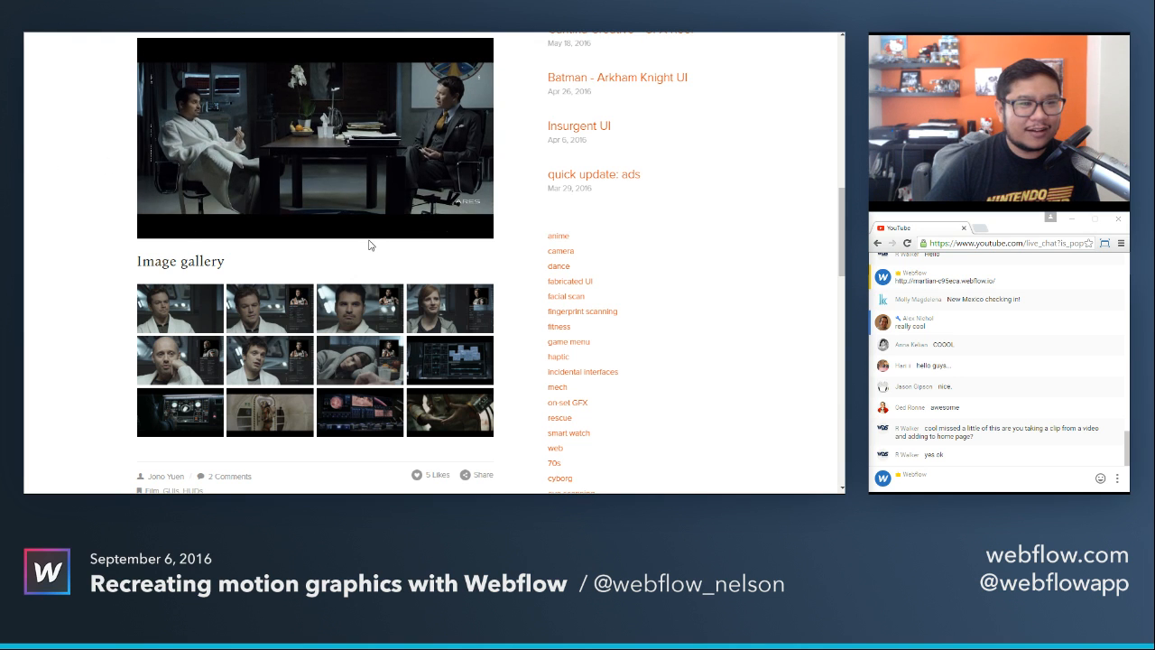
{"action": "mouse_move", "coordinate": [193, 53]}
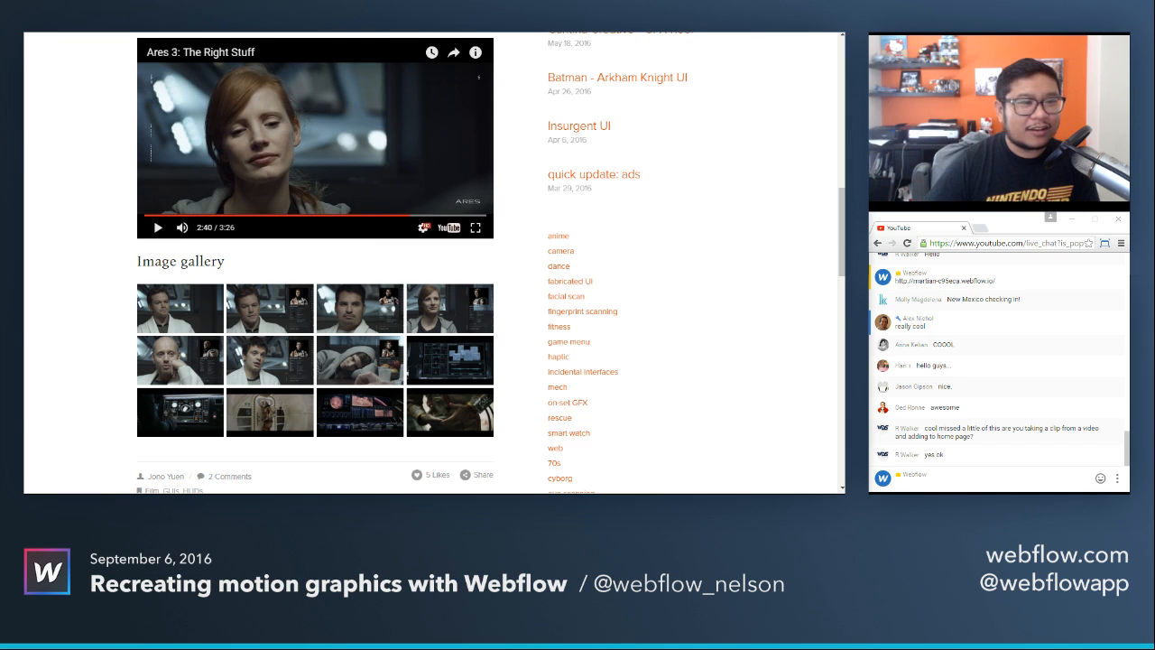
Switch to the Webflow Designer, select the Body of the blank Home page, and display the project's image assets.
{"action": "key", "text": "ctrl+Tab"}
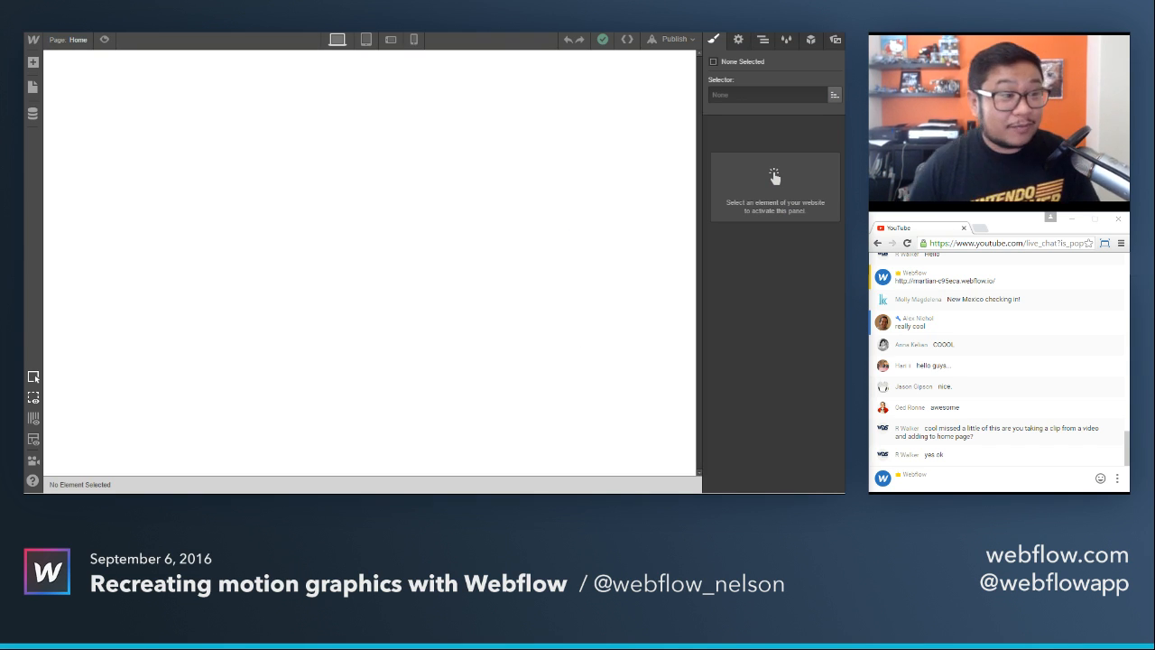
{"action": "left_click", "coordinate": [176, 139]}
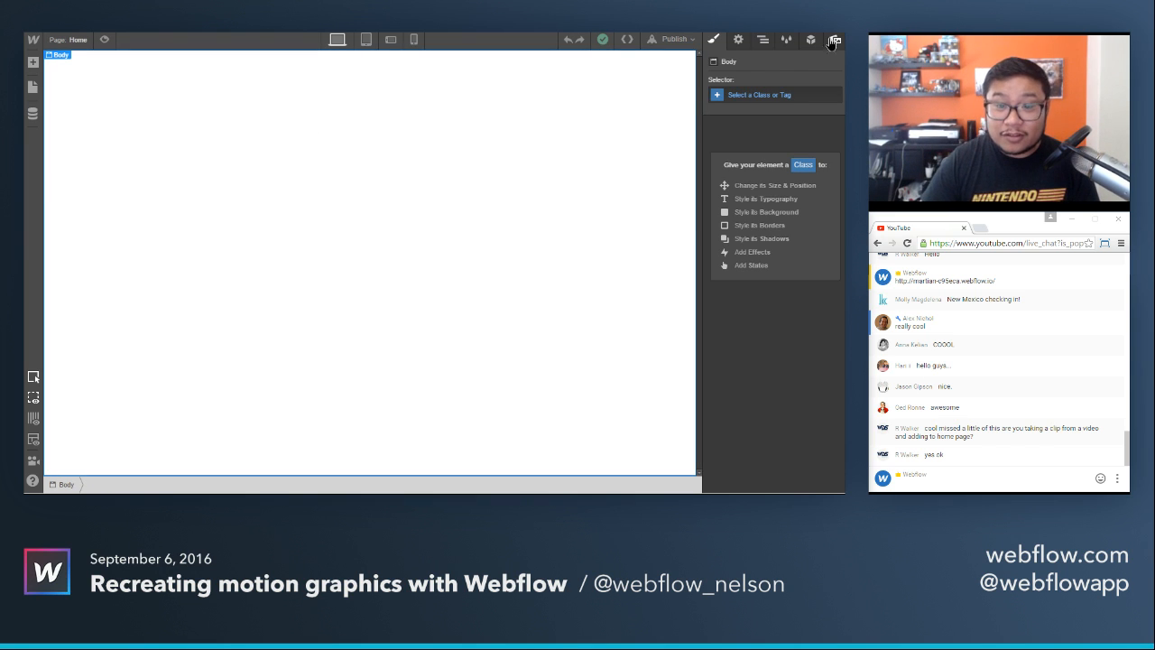
{"action": "left_click", "coordinate": [836, 39]}
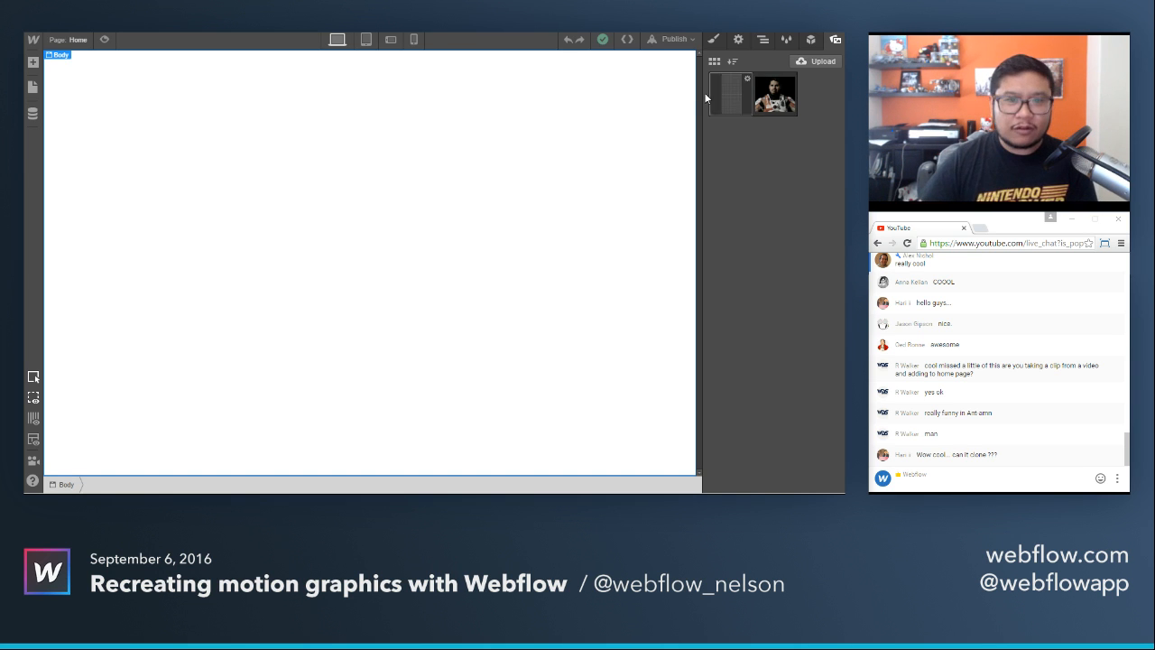
Return to the article, enlarge the third gallery image, and post the article's hudsandguis.com link in the YouTube live chat.
{"action": "key", "text": "ctrl+Tab"}
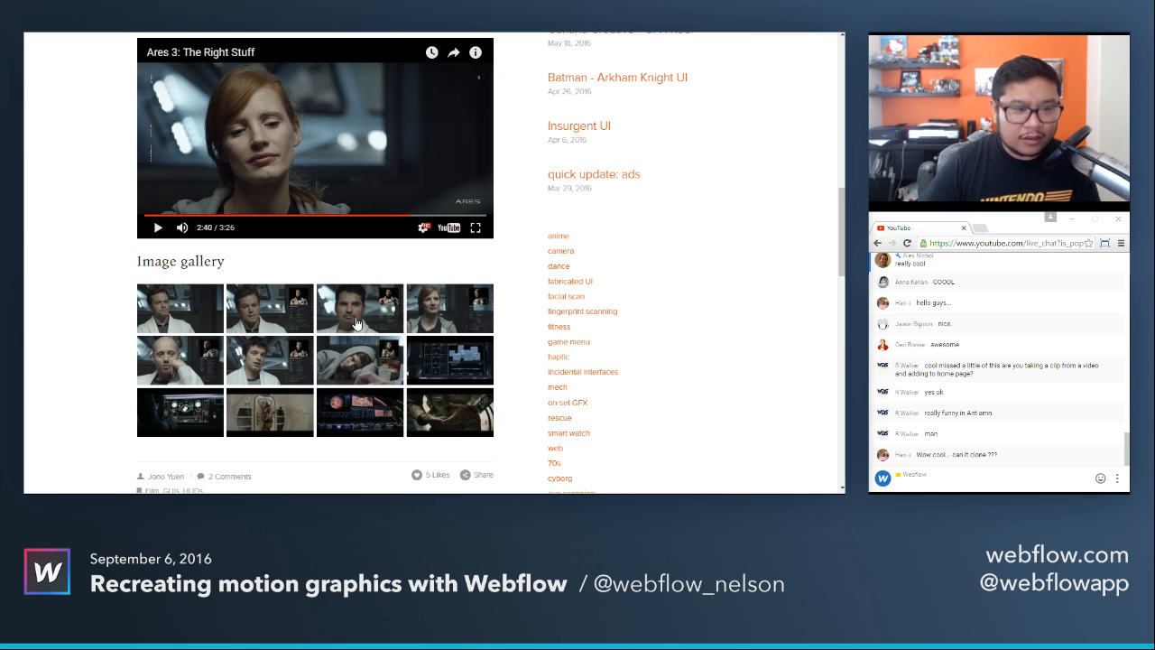
{"action": "left_click", "coordinate": [354, 316]}
{"action": "right_click", "coordinate": [389, 198]}
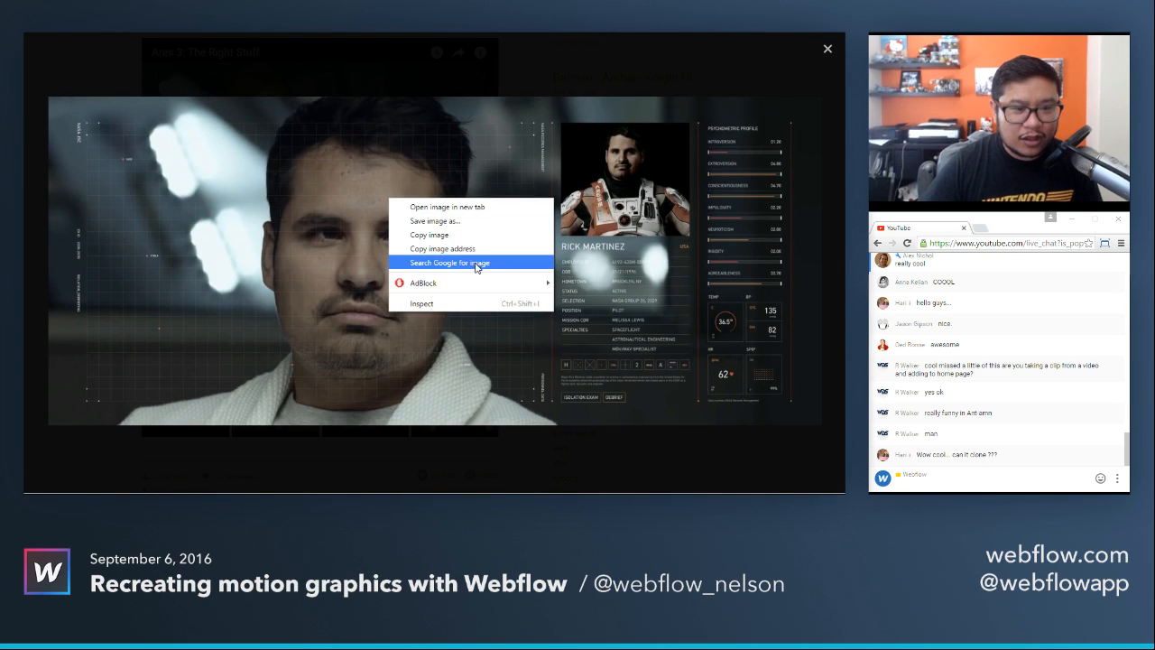
{"action": "left_click", "coordinate": [332, 48]}
{"action": "left_click", "coordinate": [970, 481]}
{"action": "type", "text": "http://www.hudsandguis.com/home/2015/8/17/the-martian"}
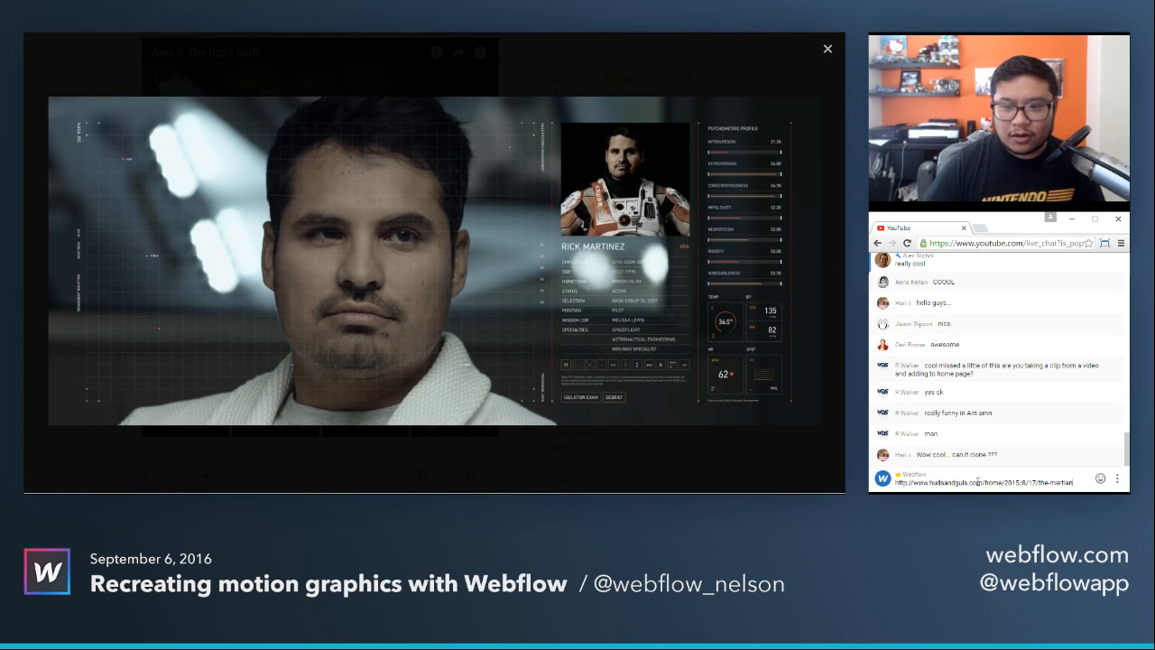
{"action": "key", "text": "Return"}
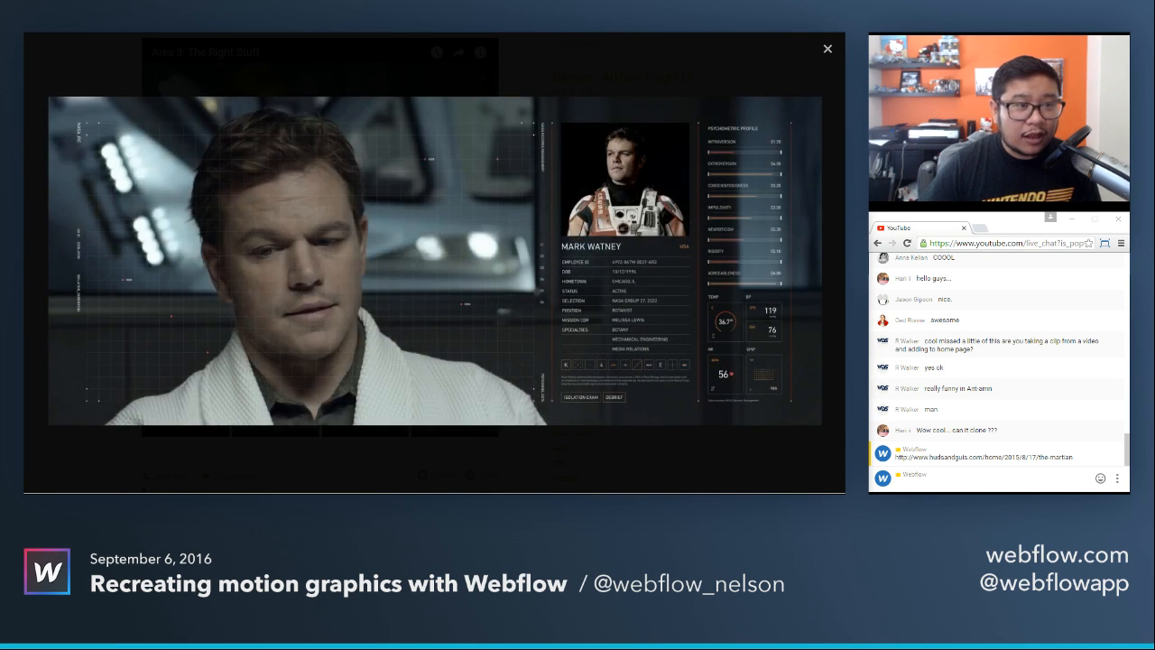
Search Google for "transparent textures" in a new browser tab and open the Transparent Textures site.
{"action": "key", "text": "ctrl+t"}
{"action": "type", "text": "transparent"}
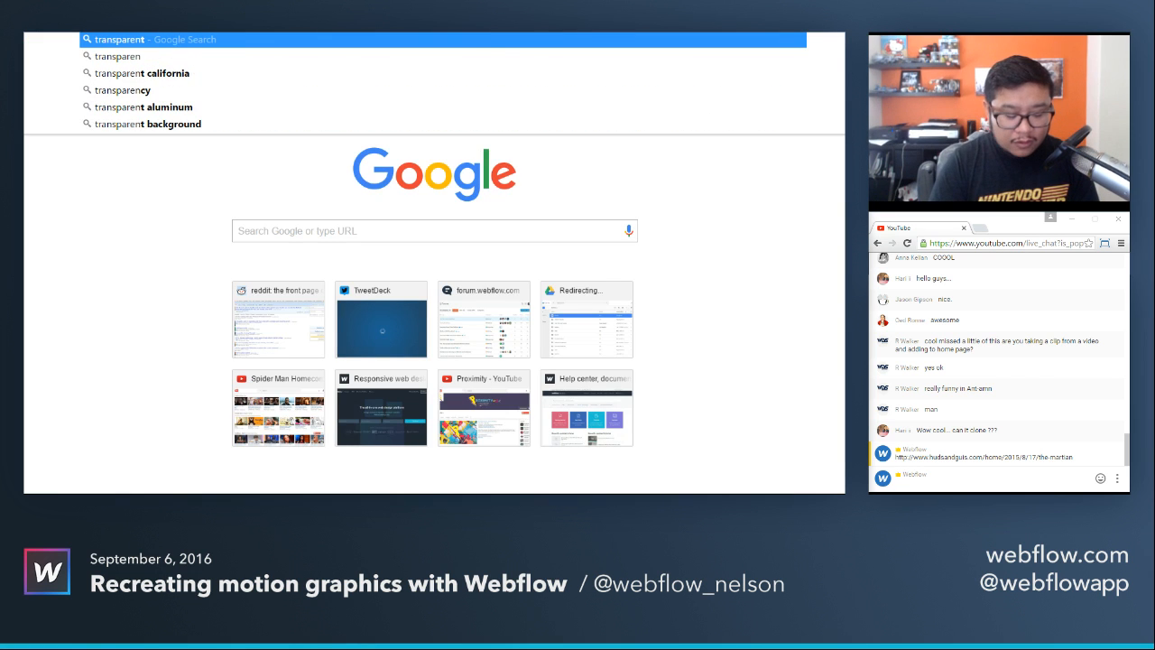
{"action": "type", "text": " textures"}
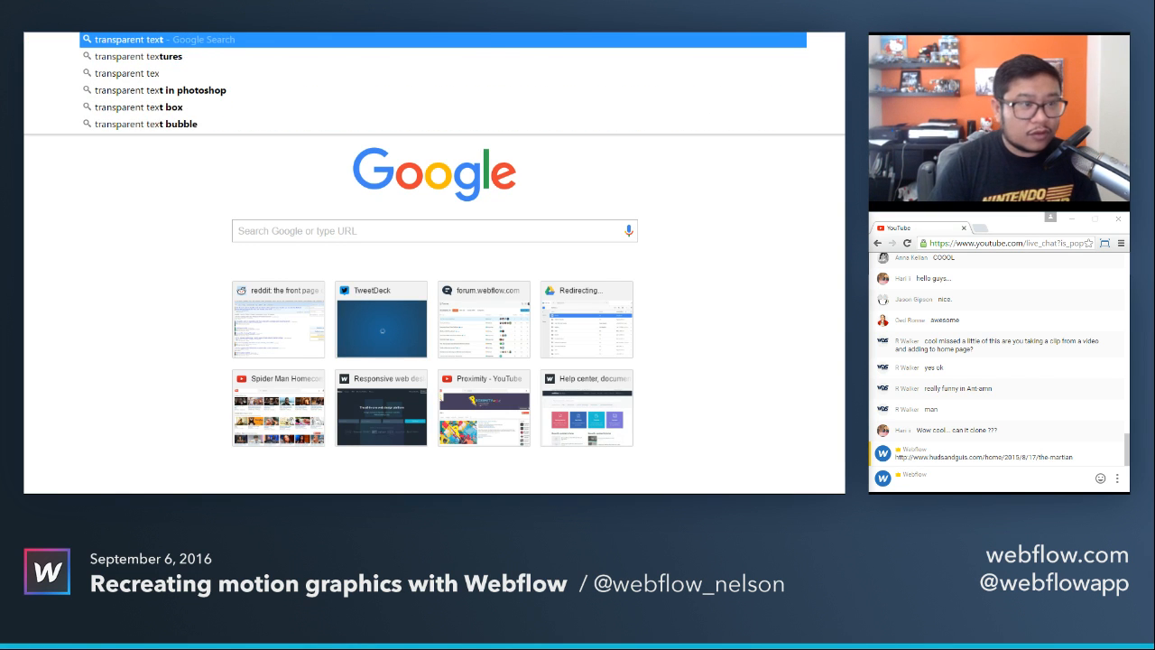
{"action": "key", "text": "Return"}
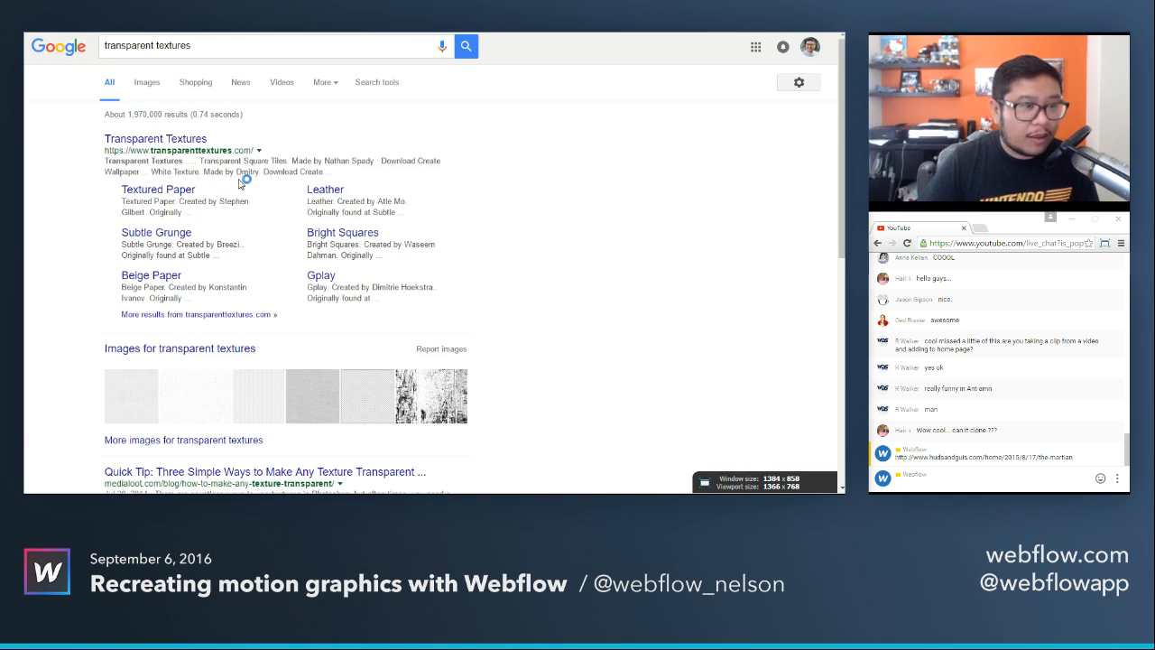
{"action": "left_click", "coordinate": [173, 143]}
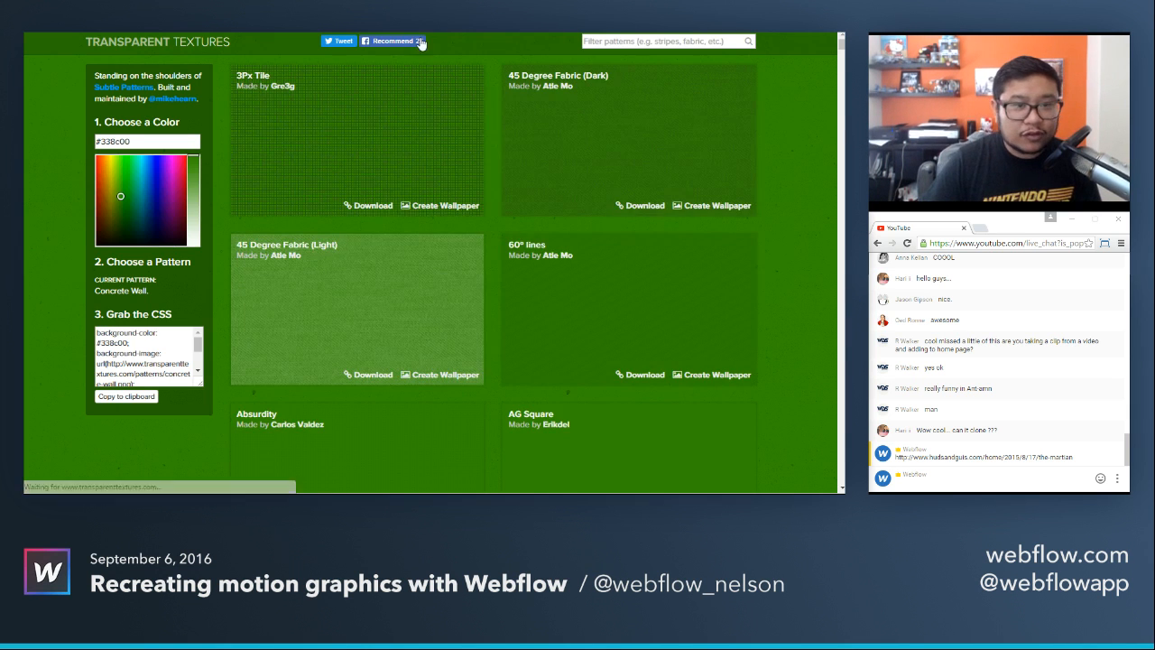
{"action": "left_click", "coordinate": [967, 489]}
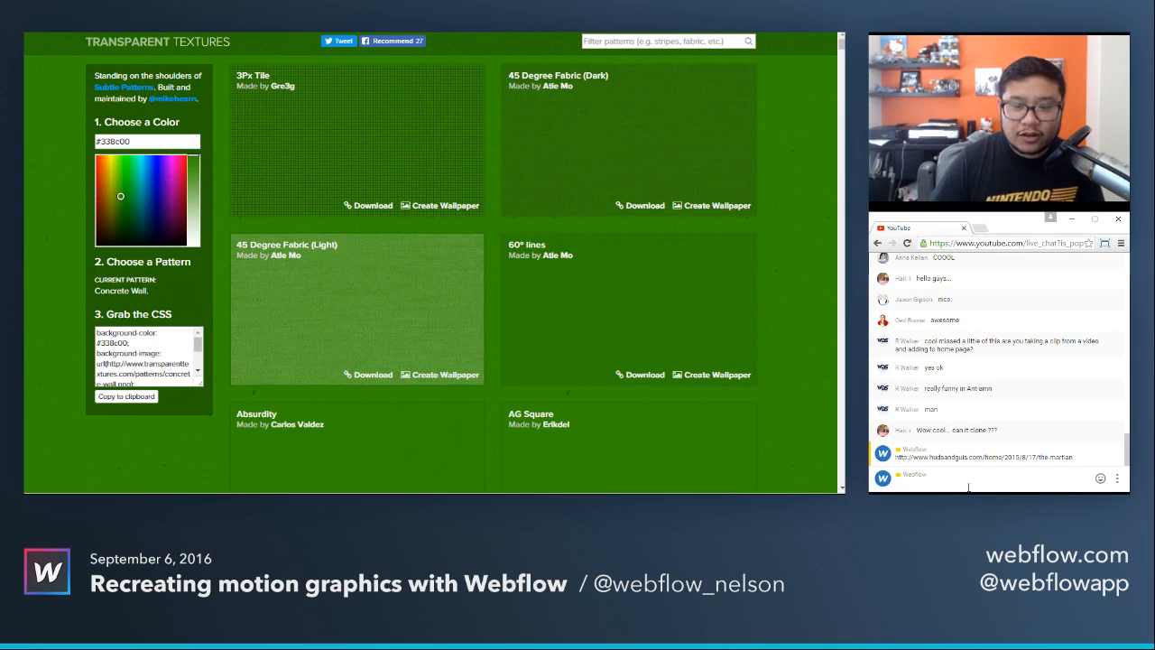
{"action": "type", "text": "https://www.transparenttextures.com/"}
{"action": "key", "text": "Return"}
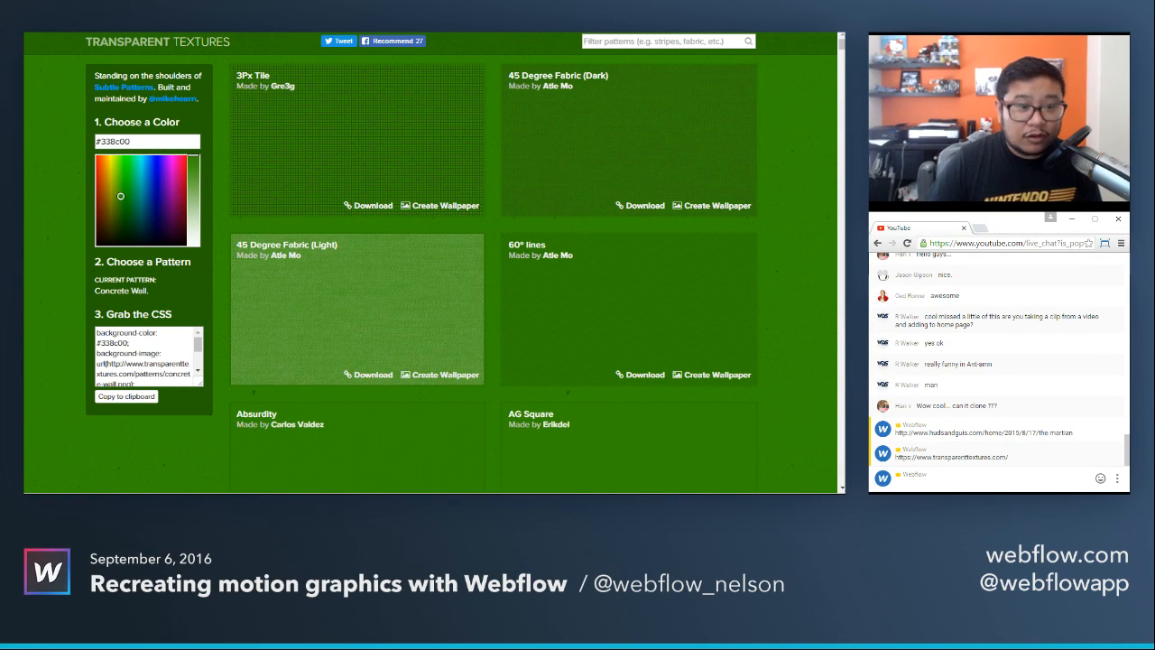
Return to the Webflow Designer and add a Background Video element to the empty Body.
{"action": "key", "text": "alt+Tab"}
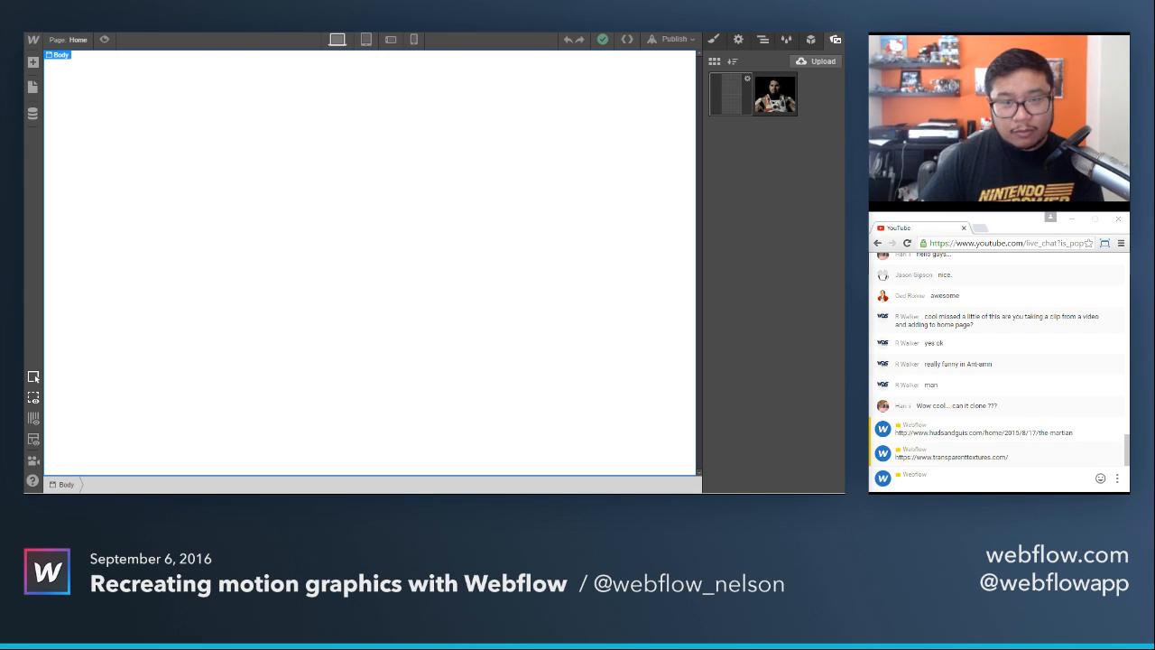
{"action": "left_click", "coordinate": [714, 40]}
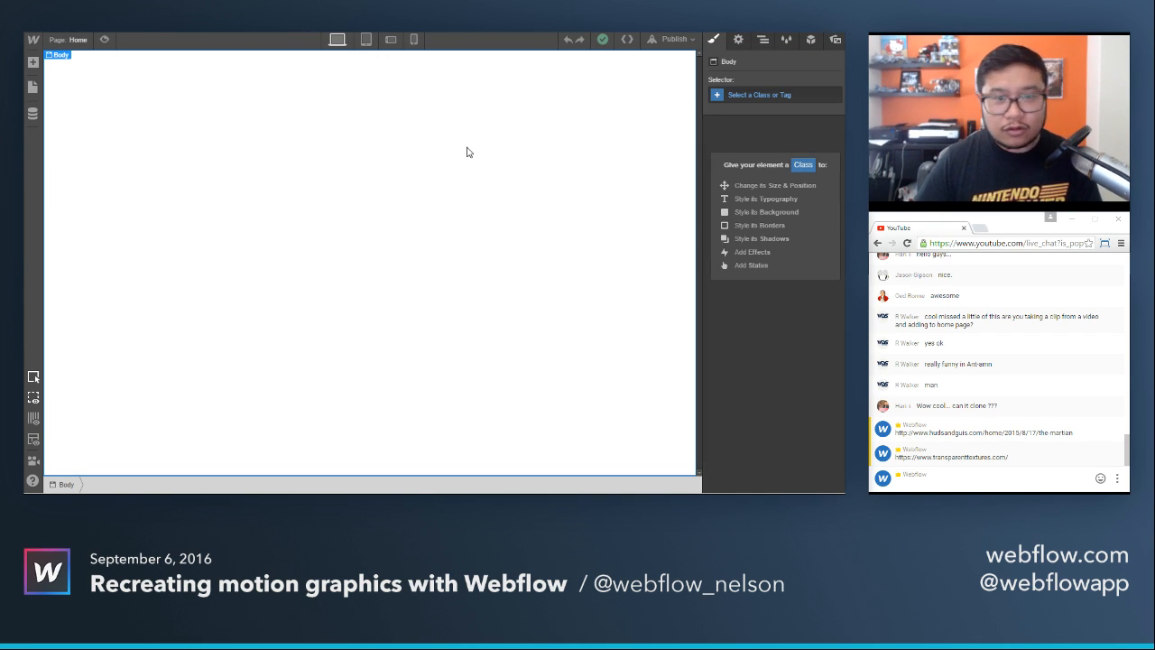
{"action": "key", "text": "a"}
{"action": "scroll", "coordinate": [161, 322], "scroll_direction": "down", "scroll_amount": 4}
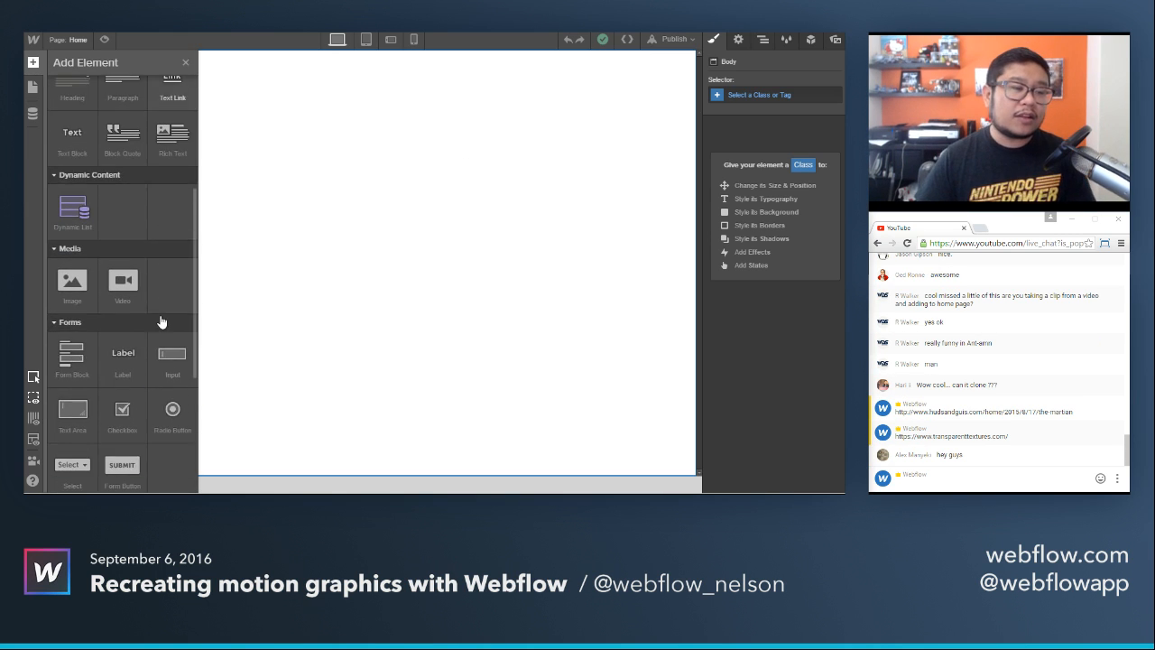
{"action": "scroll", "coordinate": [161, 322], "scroll_direction": "down", "scroll_amount": 3}
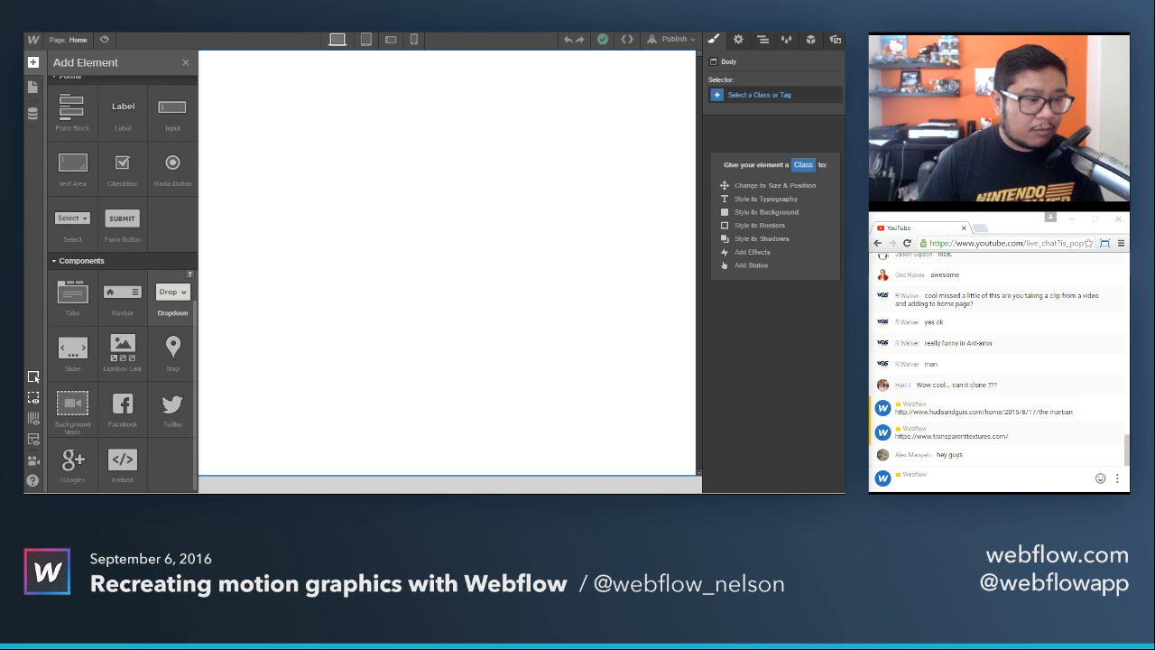
{"action": "left_click_drag", "start_coordinate": [72, 406], "coordinate": [327, 238]}
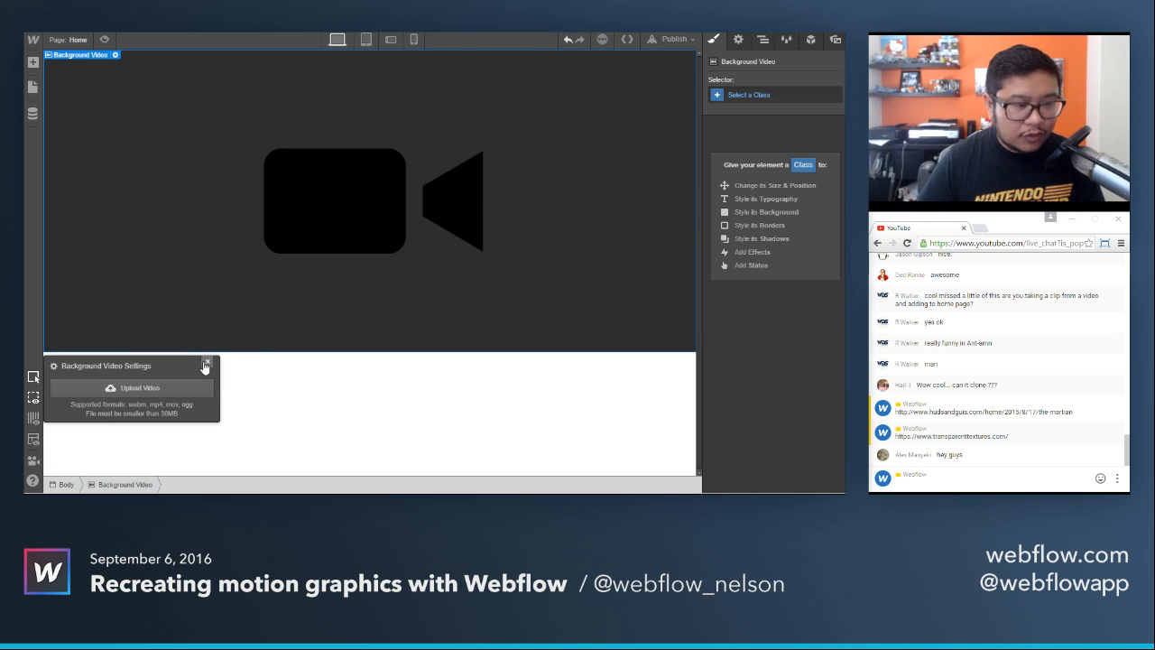
Upload the video file from a folder in Downloads as the background video's source.
{"action": "left_click", "coordinate": [179, 386]}
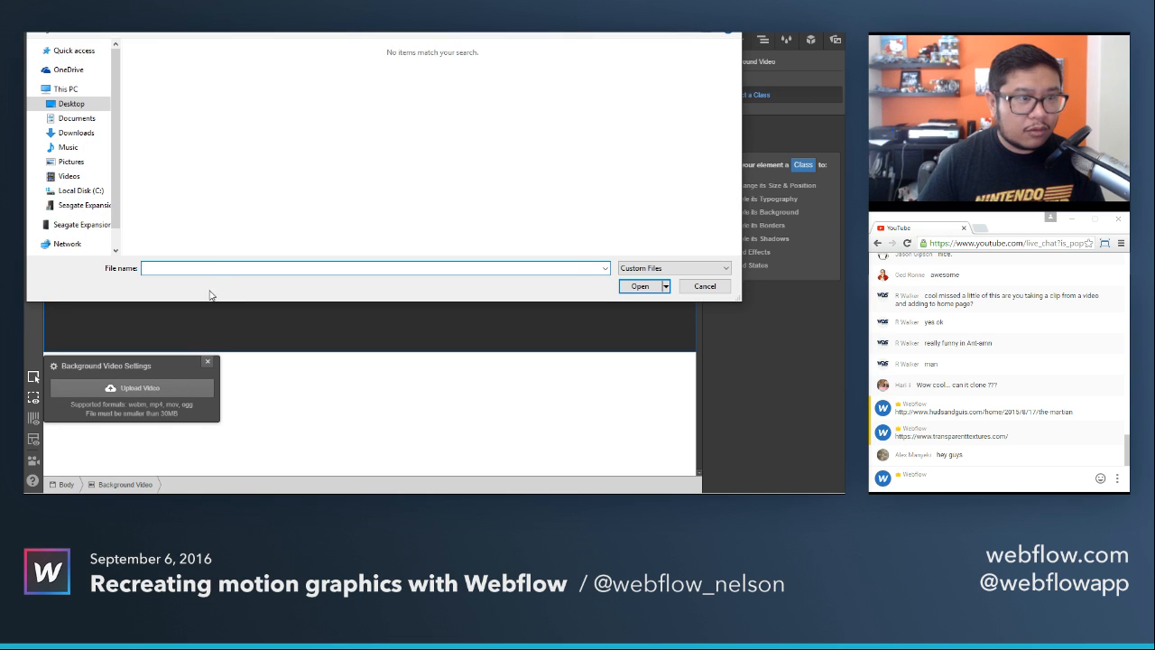
{"action": "left_click", "coordinate": [76, 133]}
{"action": "double_click", "coordinate": [149, 91]}
{"action": "double_click", "coordinate": [168, 68]}
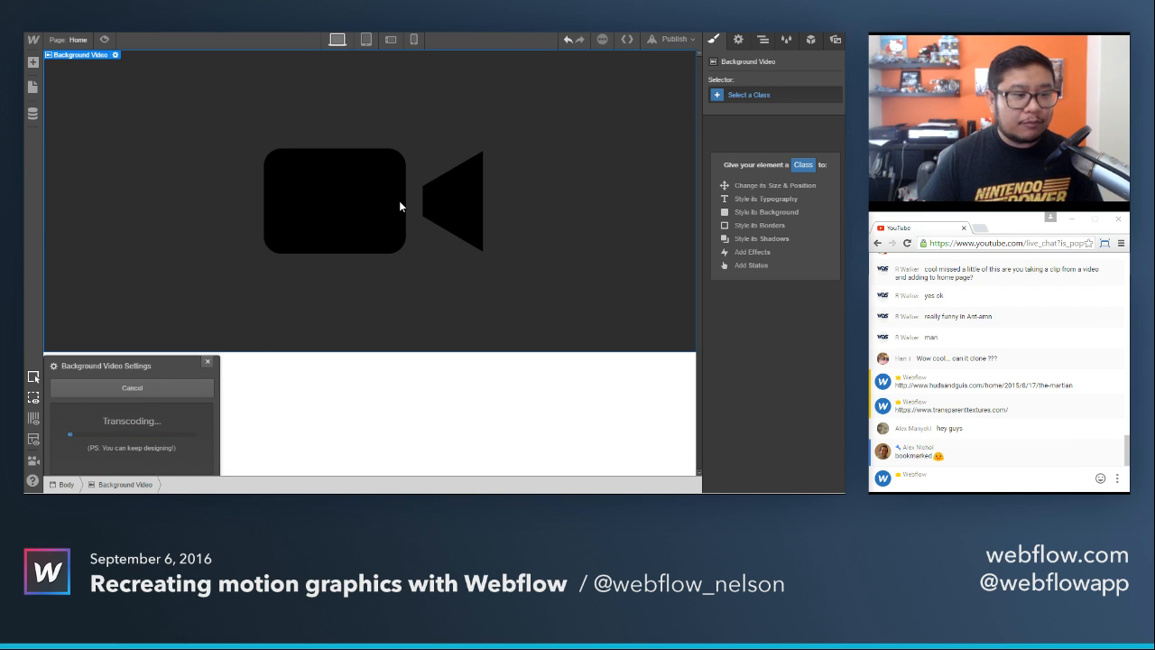
Give the background video the new class bgvideo, set its height to 100vh, and close its video settings.
{"action": "left_click", "coordinate": [749, 96]}
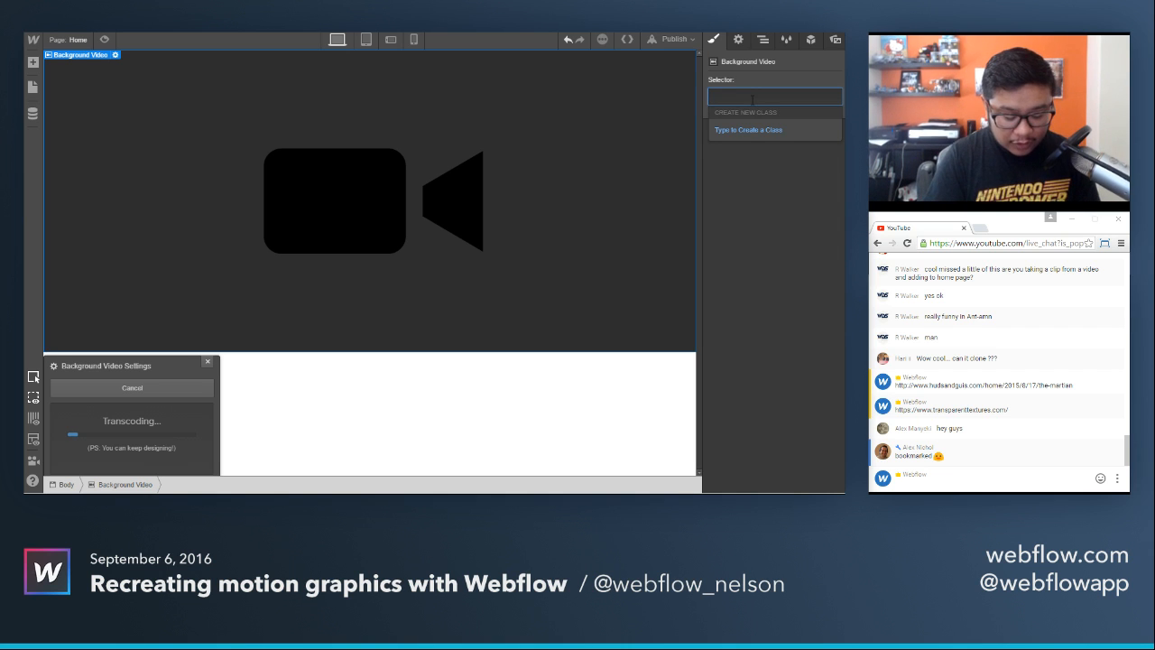
{"action": "type", "text": "bgvideo"}
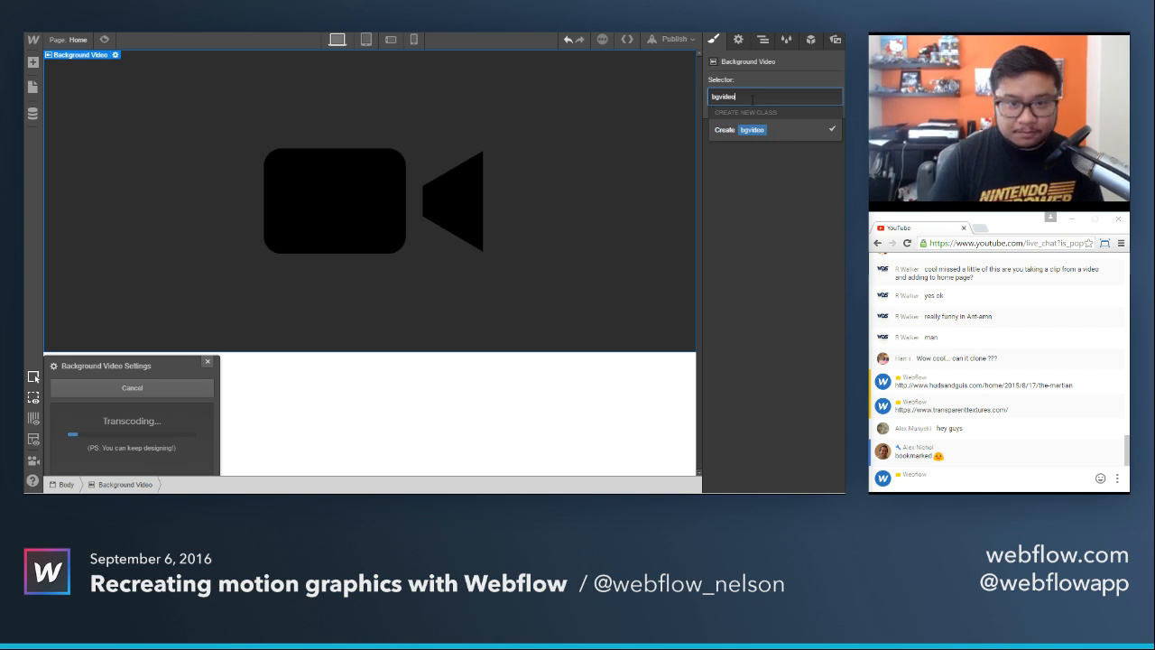
{"action": "key", "text": "Return"}
{"action": "scroll", "coordinate": [783, 289], "scroll_direction": "down", "scroll_amount": 2}
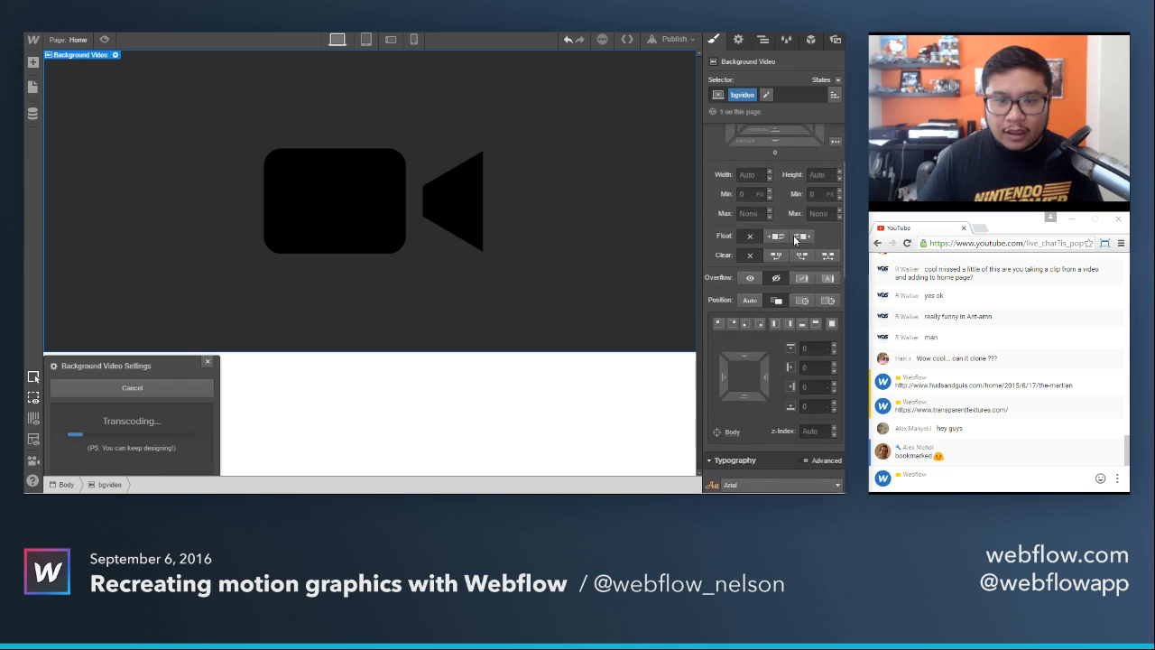
{"action": "left_click", "coordinate": [814, 229]}
{"action": "type", "text": "100vh"}
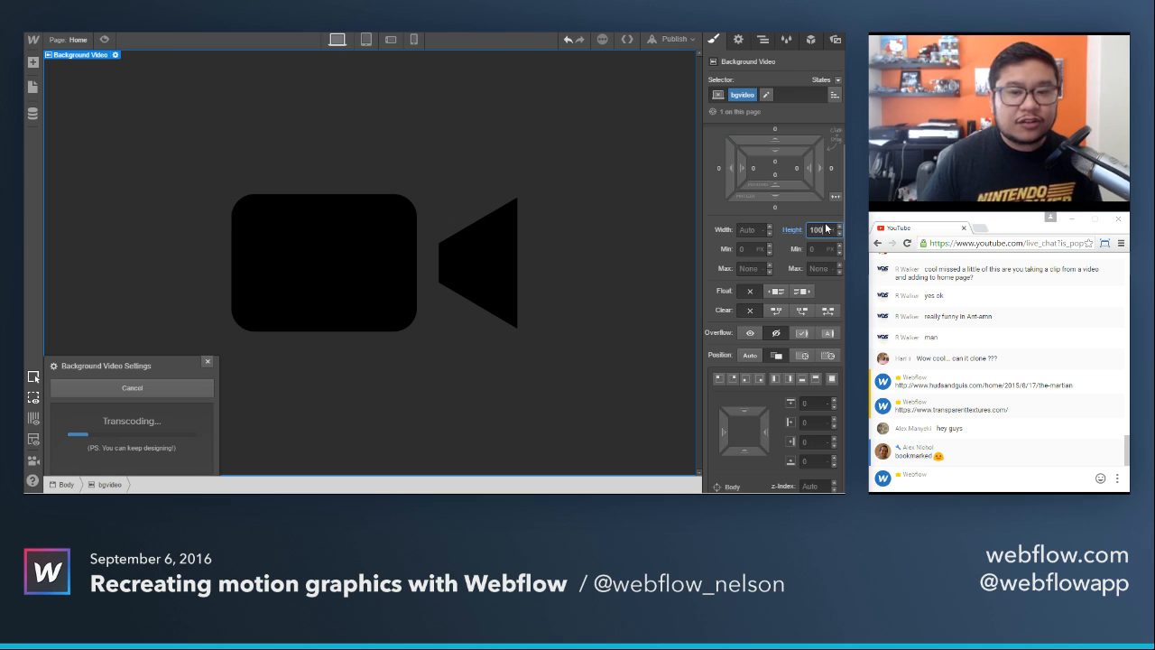
{"action": "left_click", "coordinate": [584, 171]}
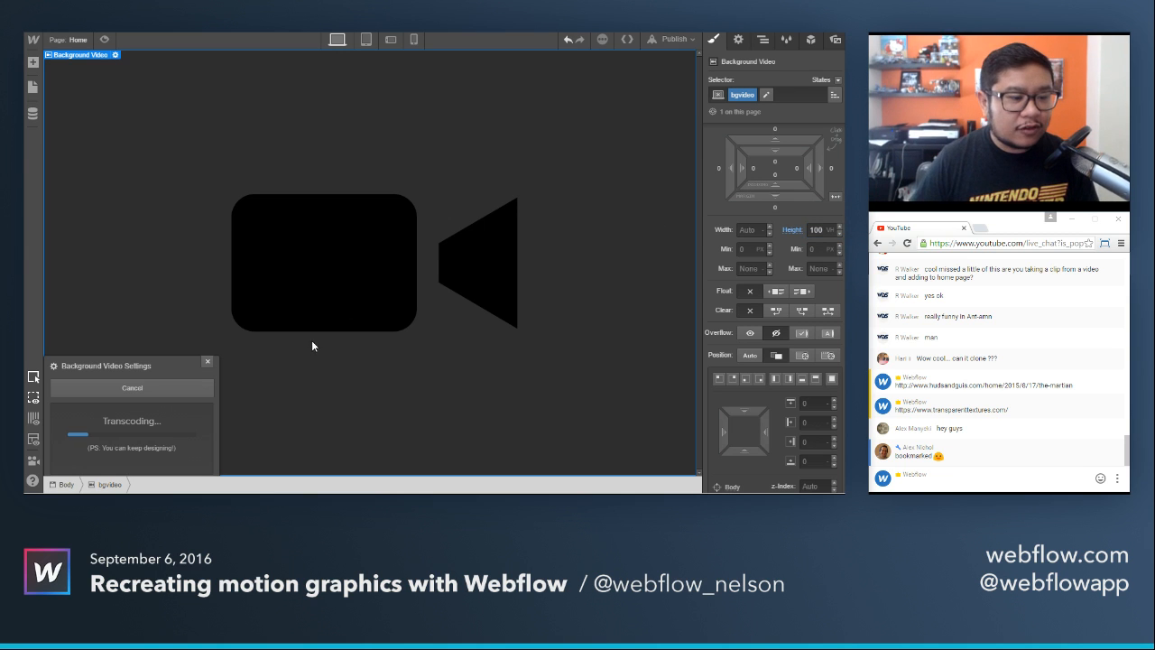
{"action": "left_click", "coordinate": [207, 363]}
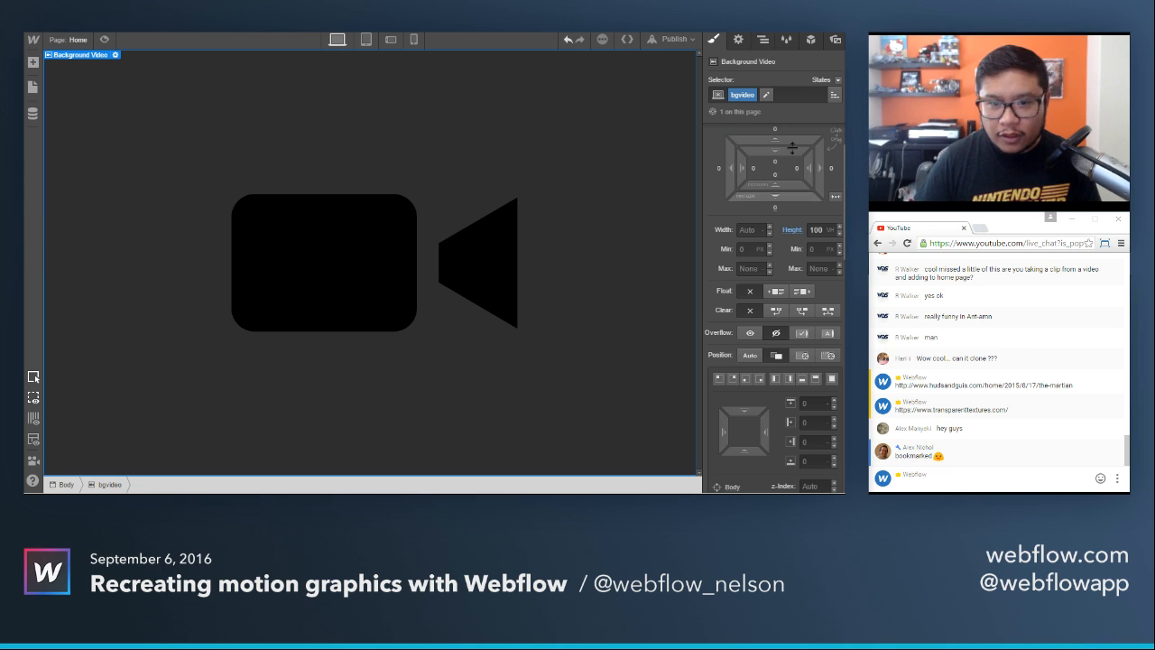
Set bgvideo's display to flex and place three div blocks side by side inside it.
{"action": "scroll", "coordinate": [806, 214], "scroll_direction": "up", "scroll_amount": 1}
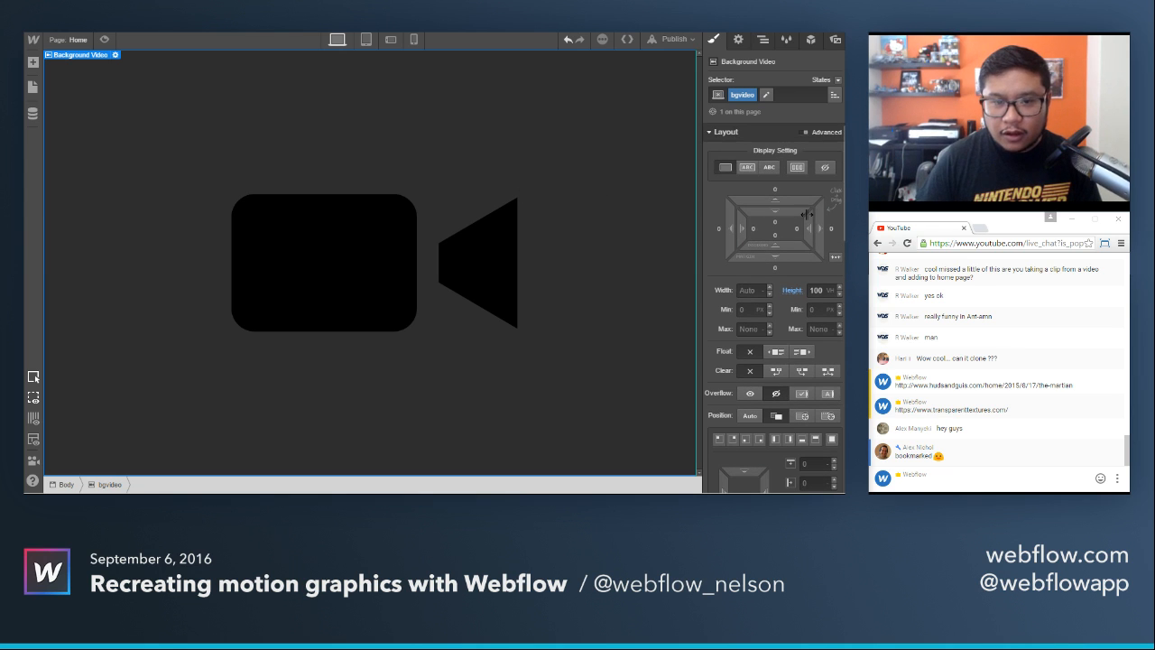
{"action": "left_click", "coordinate": [797, 168]}
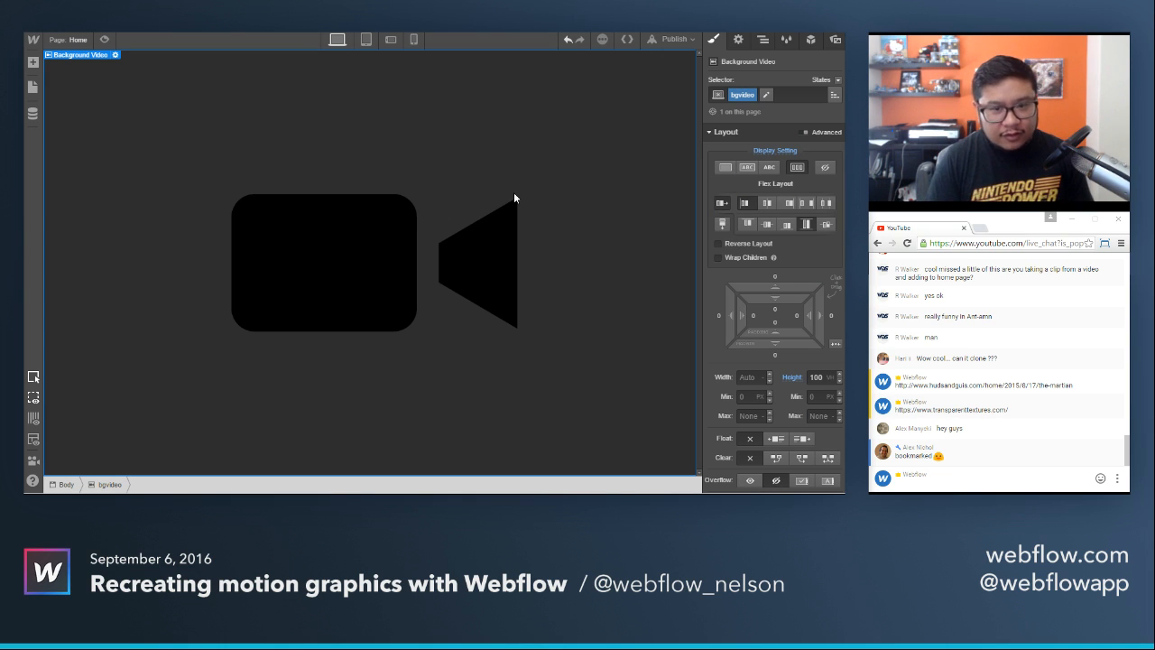
{"action": "key", "text": "a"}
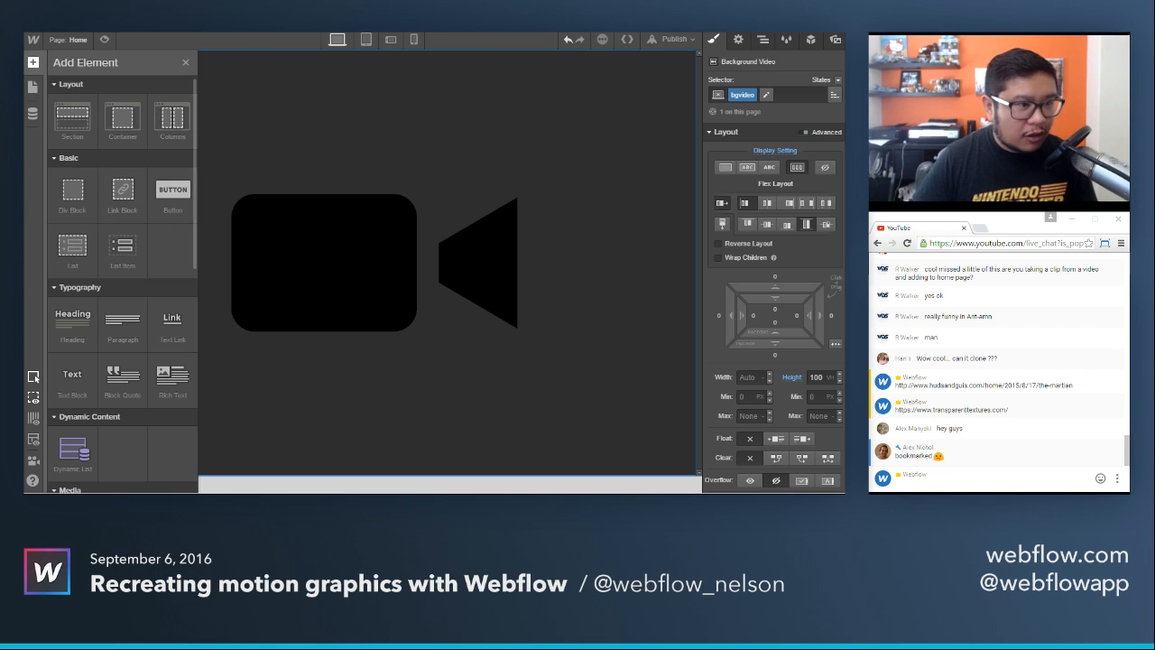
{"action": "left_click_drag", "start_coordinate": [72, 191], "coordinate": [228, 178]}
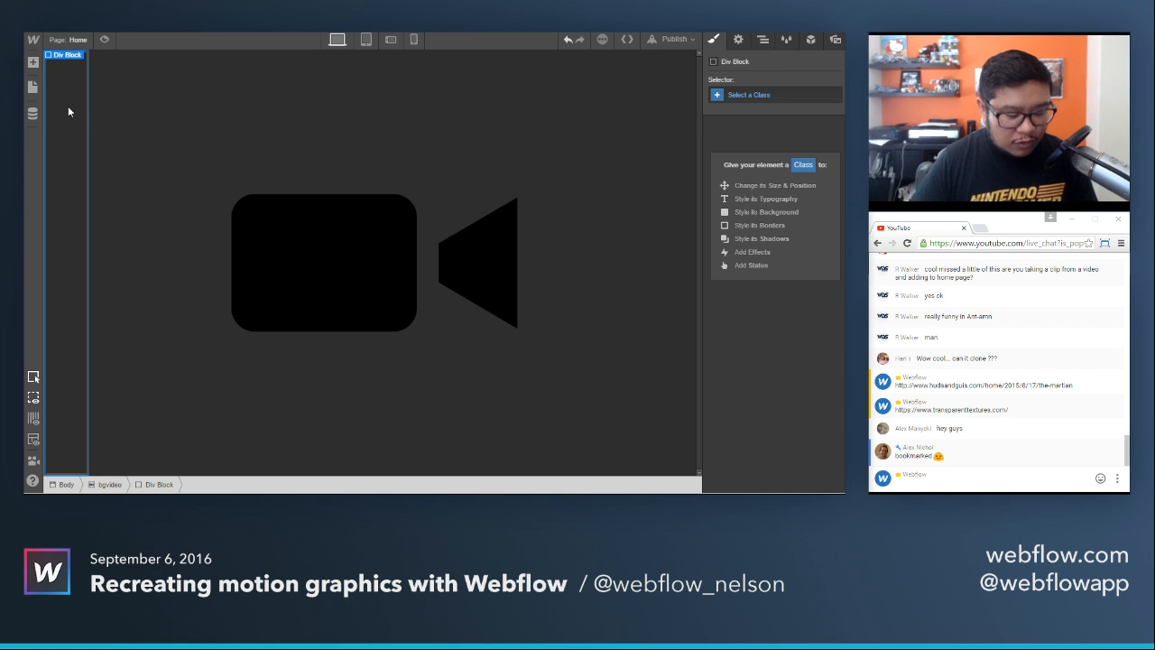
{"action": "key", "text": "ctrl+v"}
{"action": "key", "text": "ctrl+v"}
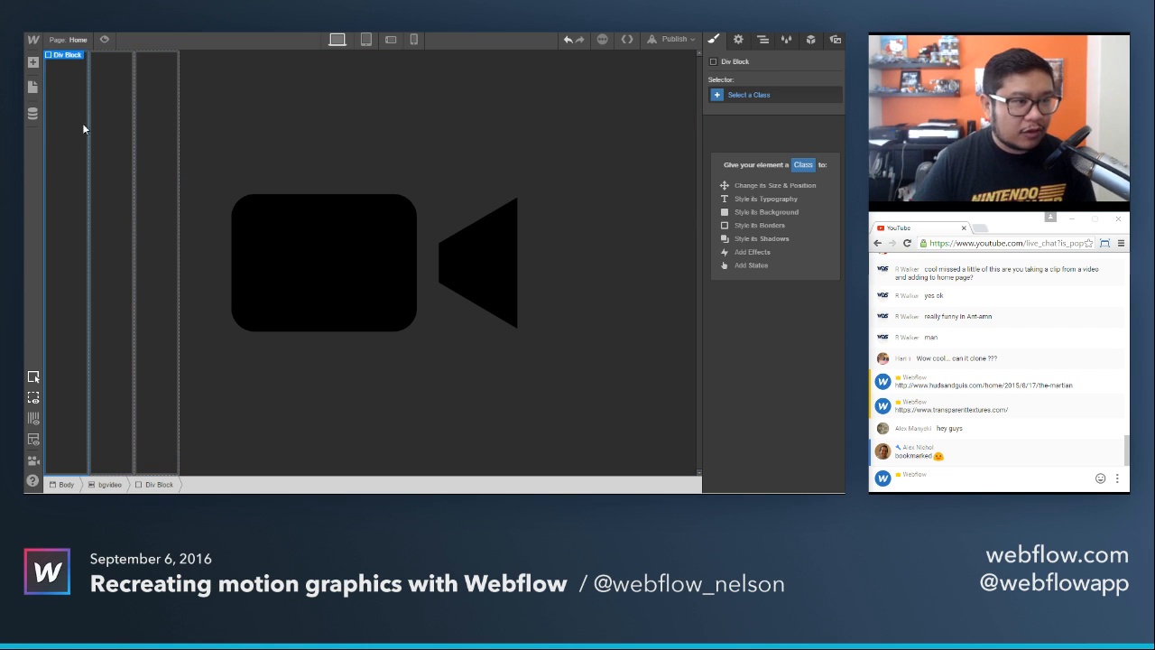
Assign the new class main to the first div block inside bgvideo.
{"action": "left_click", "coordinate": [755, 99]}
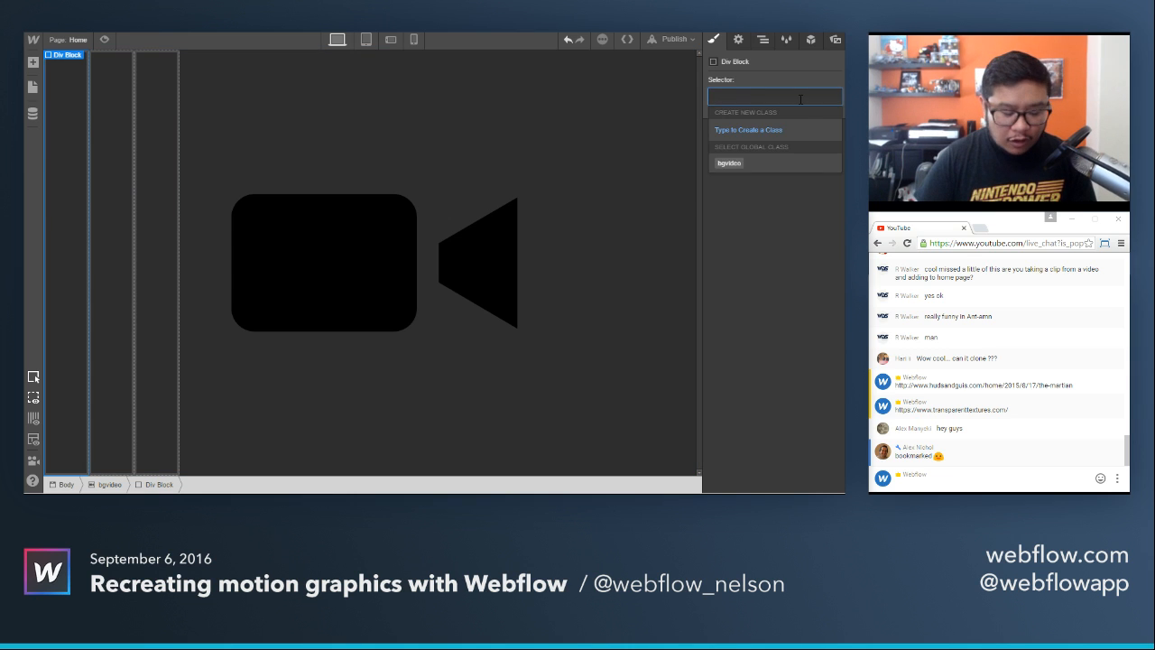
{"action": "type", "text": "main"}
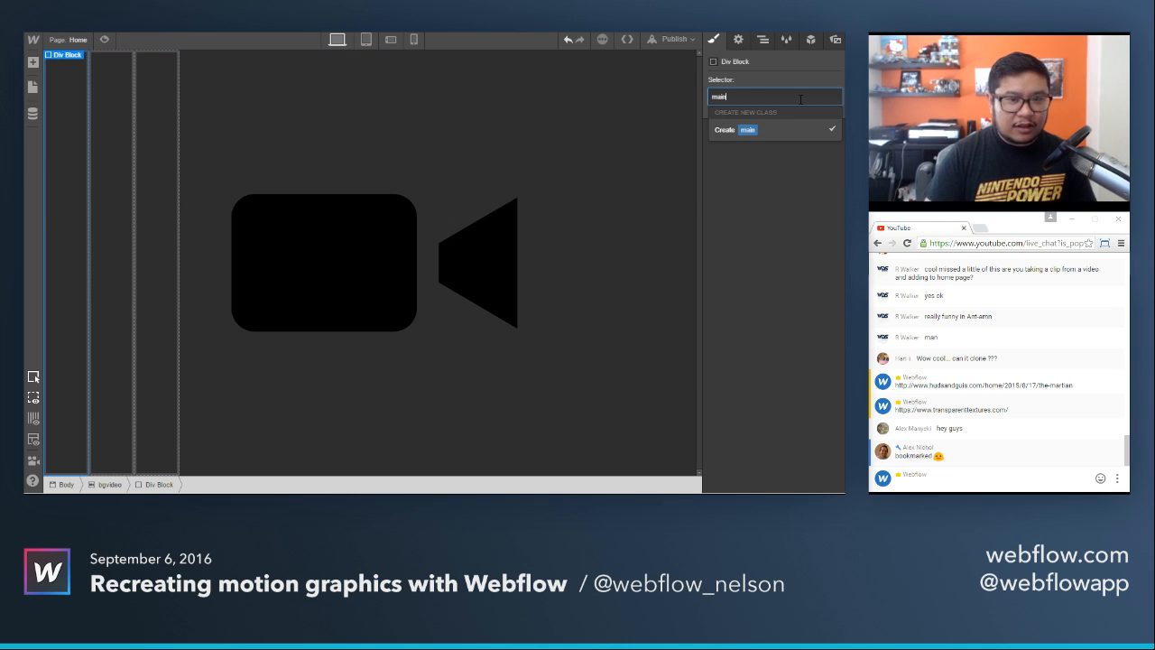
{"action": "key", "text": "Return"}
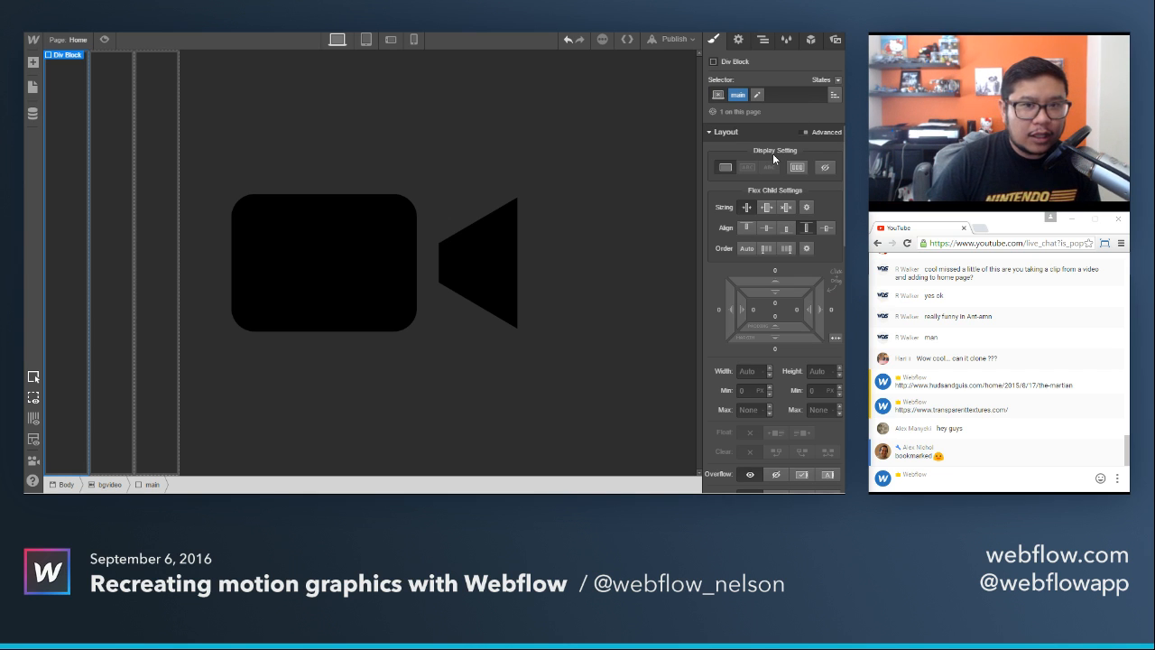
Give bgvideo 20 px of padding on all sides and set the main div's flex child sizing to Expand.
{"action": "left_click", "coordinate": [601, 164]}
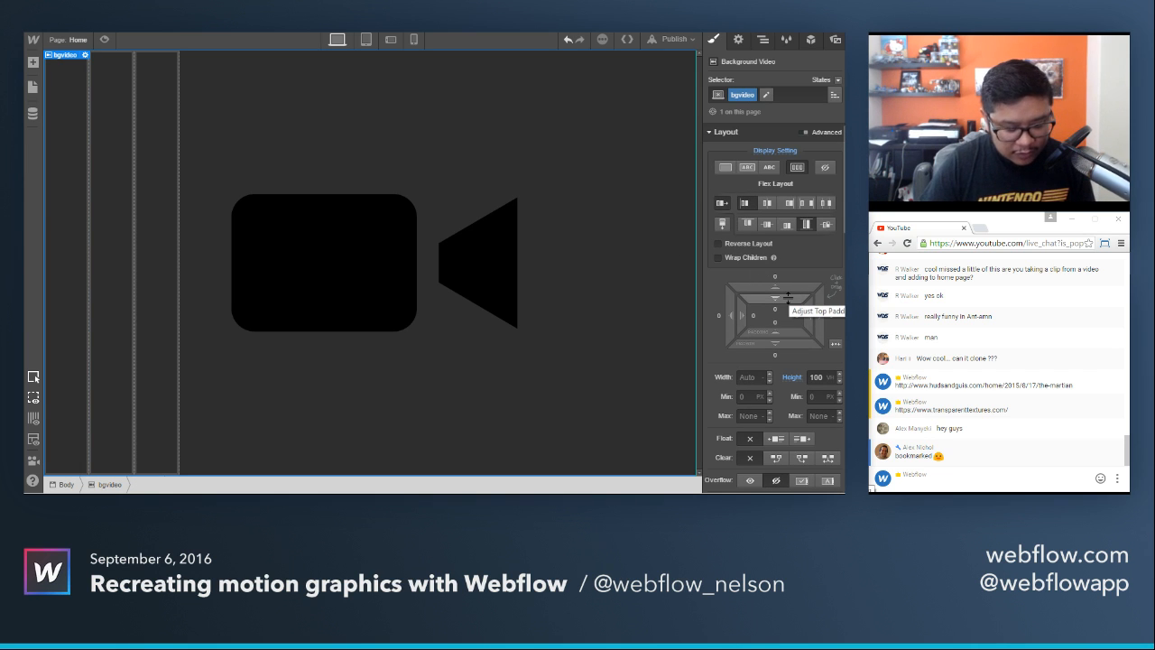
{"action": "left_click_drag", "start_coordinate": [788, 297], "coordinate": [790, 333]}
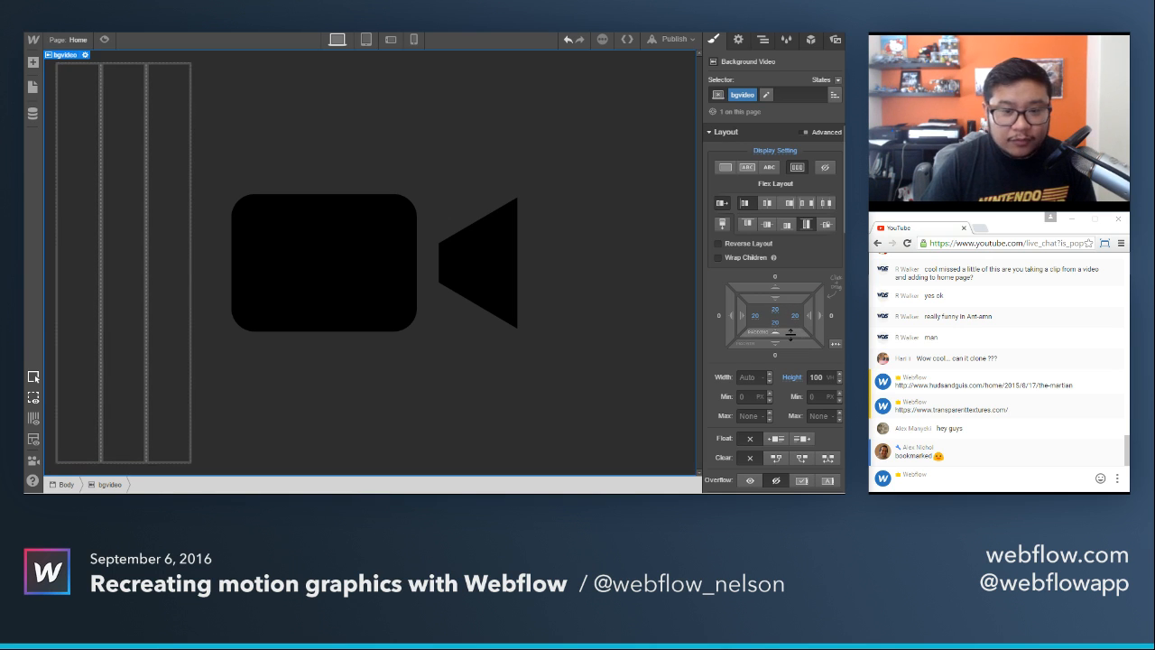
{"action": "left_click", "coordinate": [80, 149]}
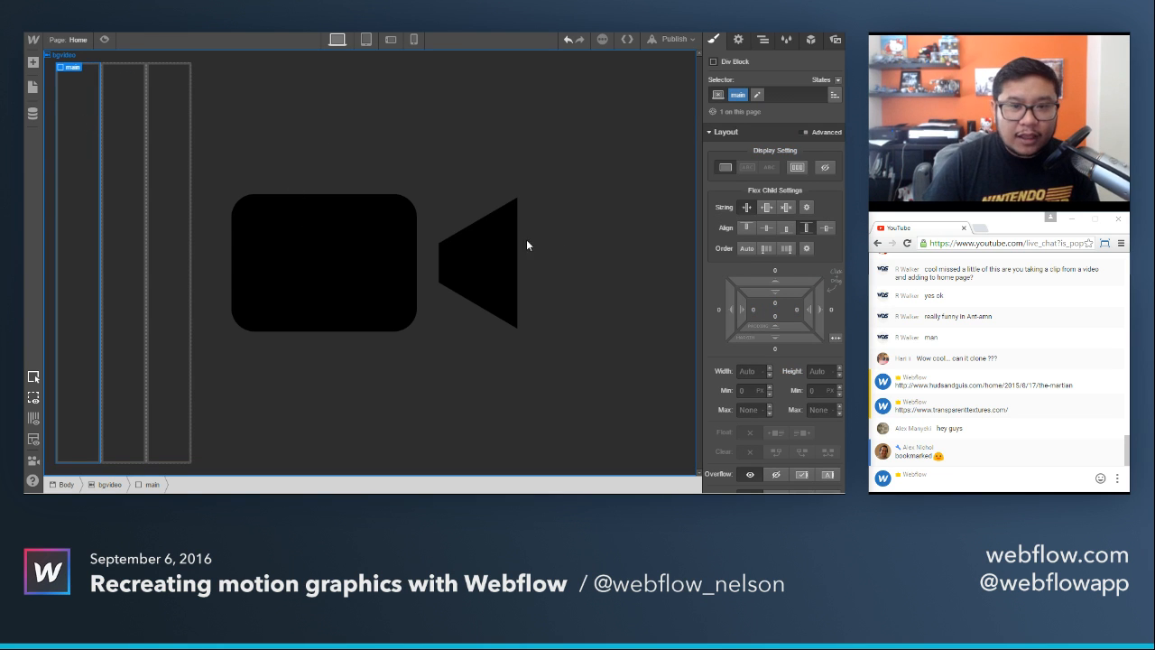
{"action": "left_click", "coordinate": [765, 207]}
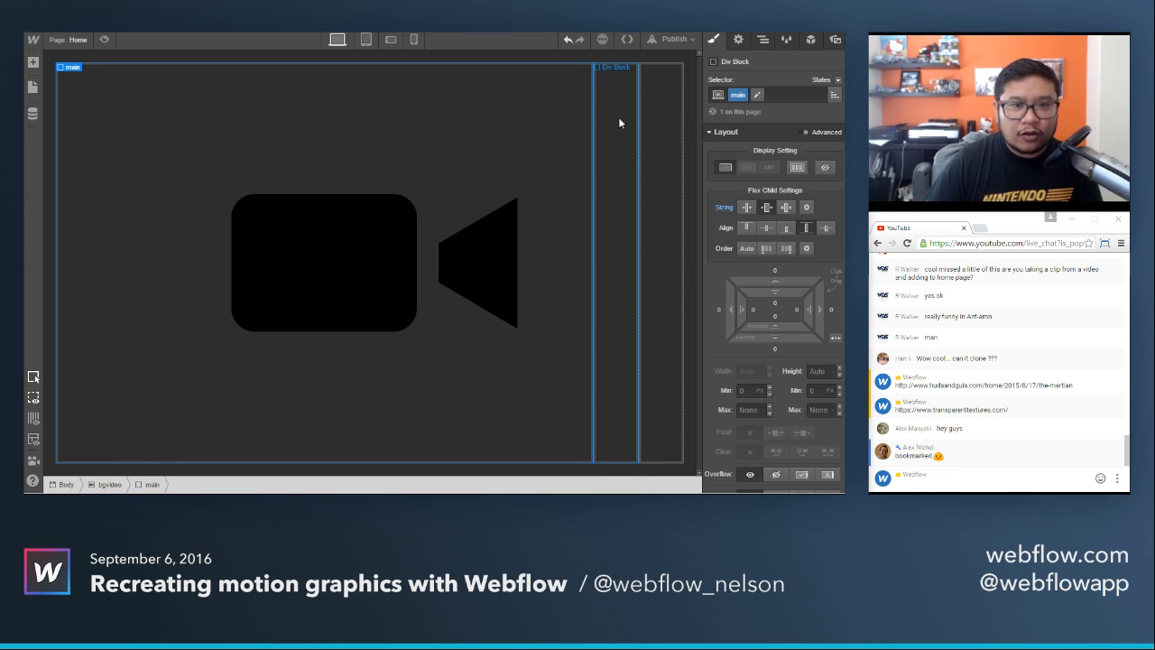
Assign the new class data col to the second div block in bgvideo and set its flex child sizing to Expand.
{"action": "left_click", "coordinate": [618, 117]}
{"action": "left_click", "coordinate": [766, 95]}
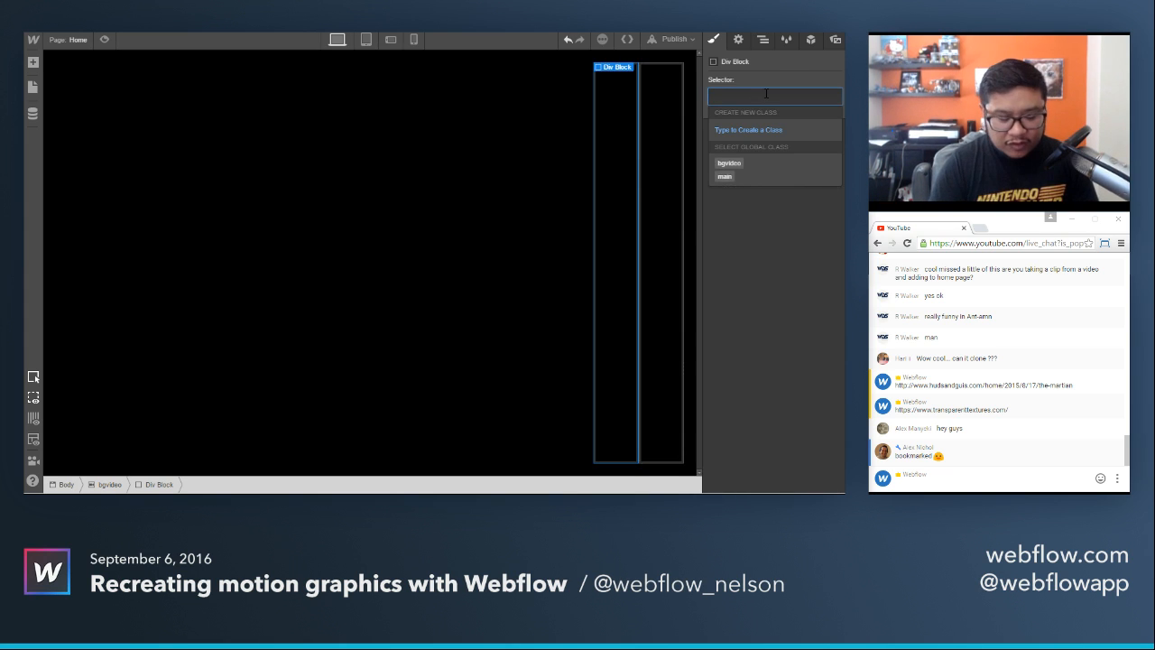
{"action": "type", "text": "data col"}
{"action": "key", "text": "Return"}
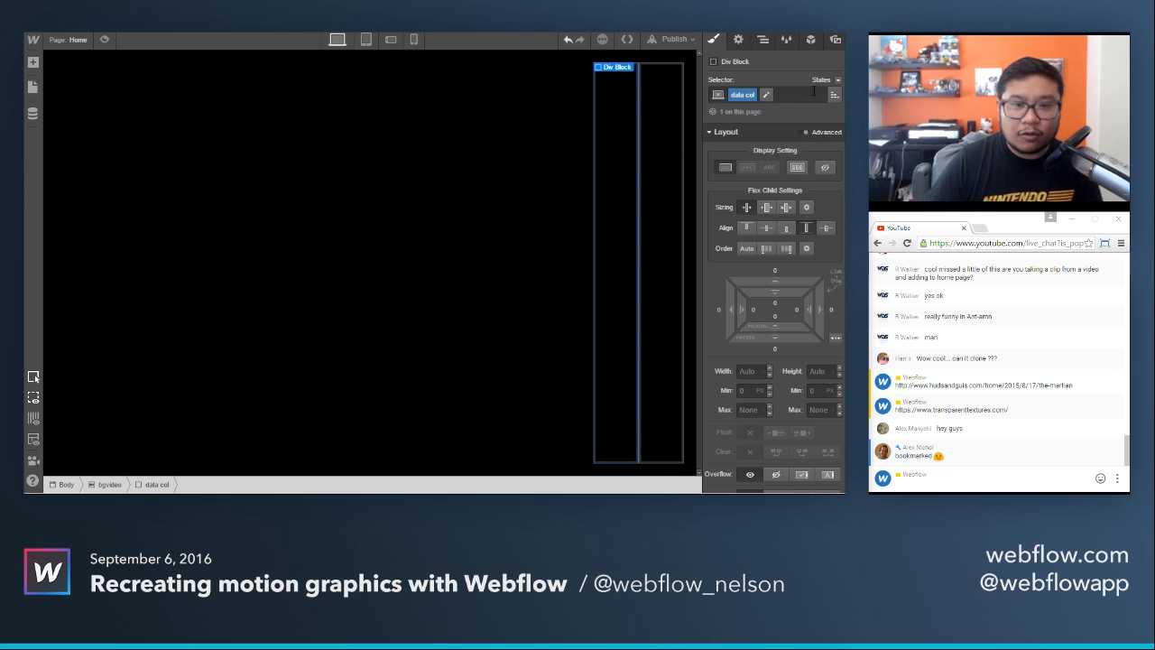
{"action": "left_click", "coordinate": [766, 208]}
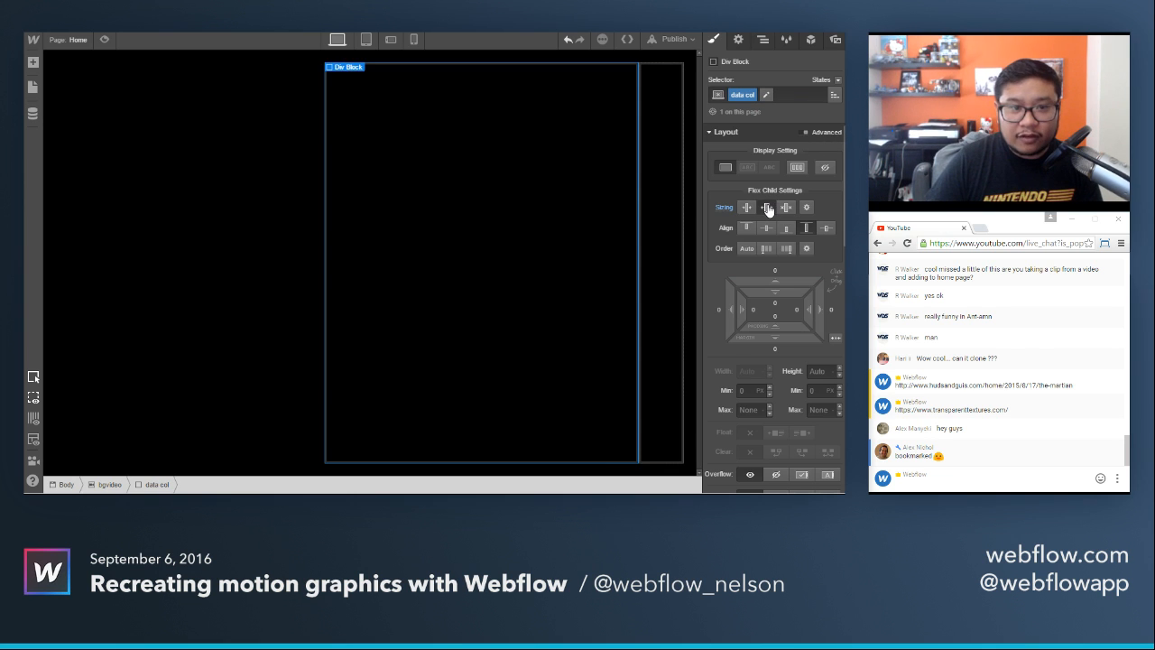
Apply the existing data col class to the third div block in bgvideo.
{"action": "left_click", "coordinate": [666, 139]}
{"action": "left_click", "coordinate": [778, 94]}
{"action": "type", "text": "data"}
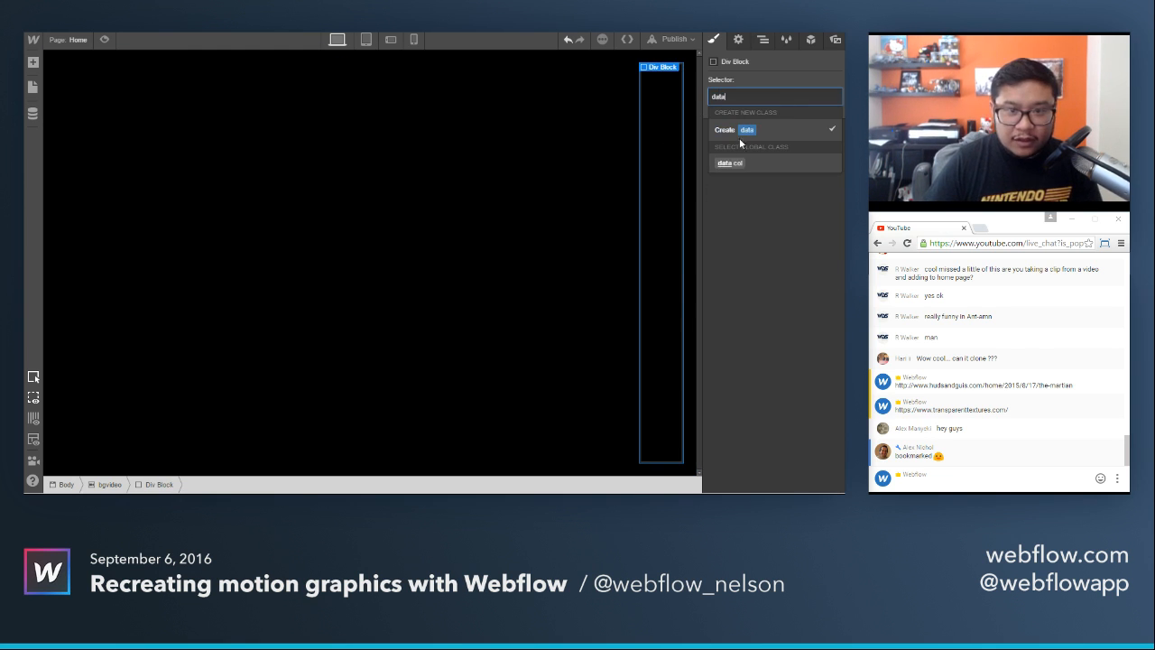
{"action": "left_click", "coordinate": [737, 163]}
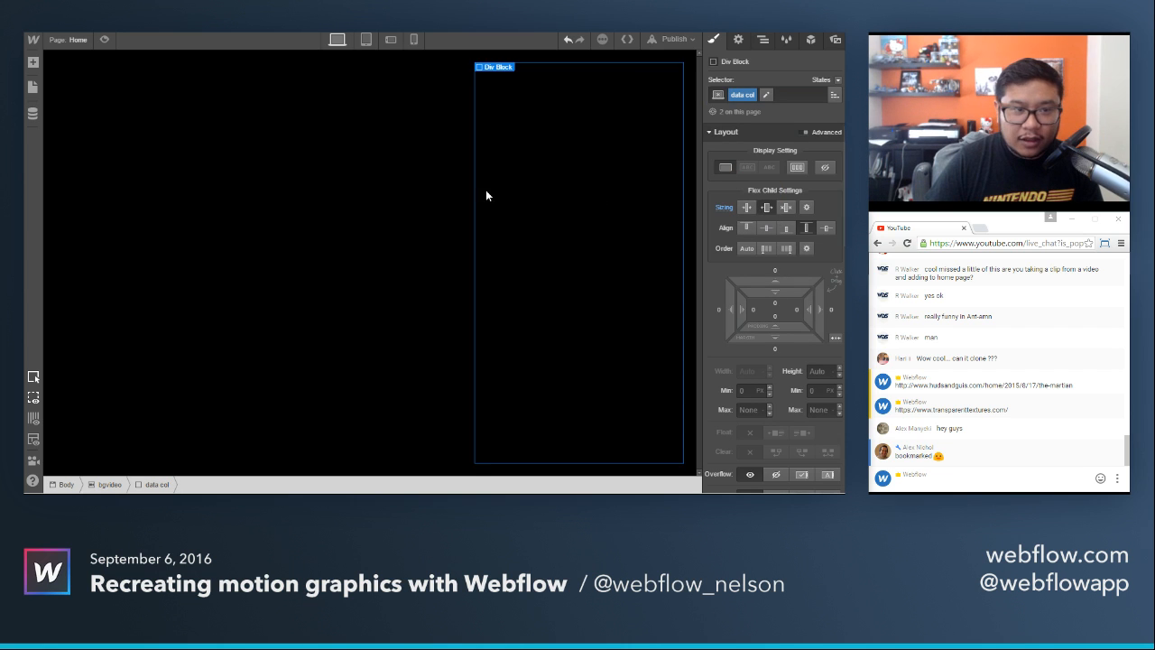
Check the three columns' widths and compare them with the reference image of The Martian profile screen.
{"action": "left_click", "coordinate": [410, 189]}
{"action": "left_click", "coordinate": [216, 181]}
{"action": "left_click", "coordinate": [358, 180]}
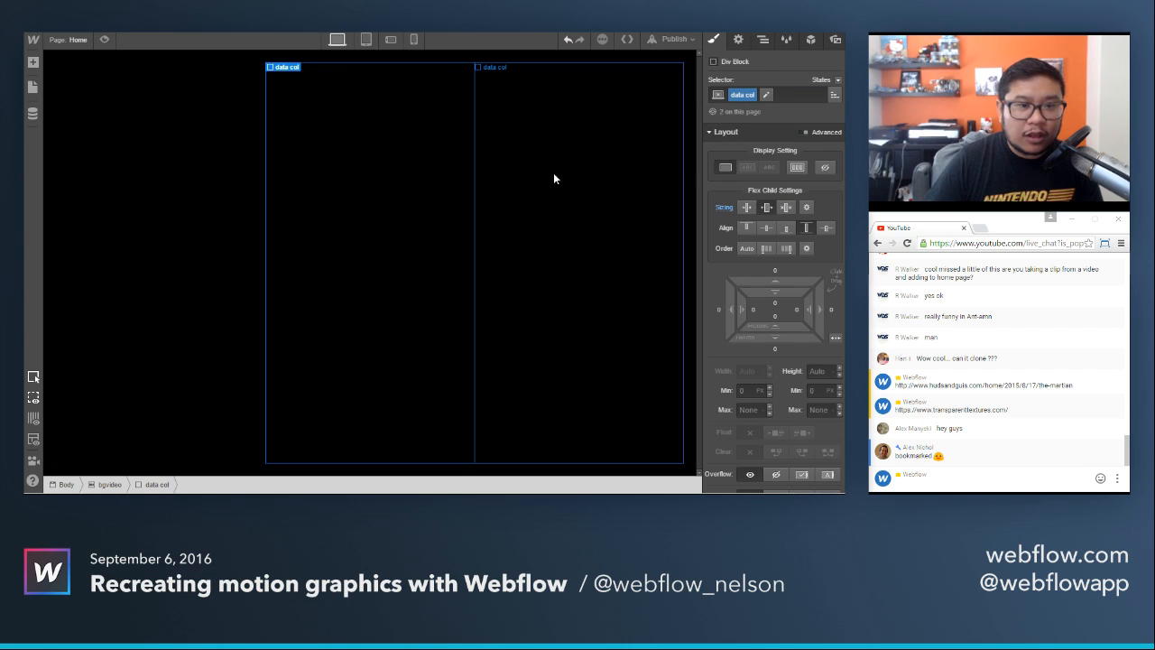
{"action": "left_click", "coordinate": [231, 176]}
{"action": "left_click", "coordinate": [350, 175]}
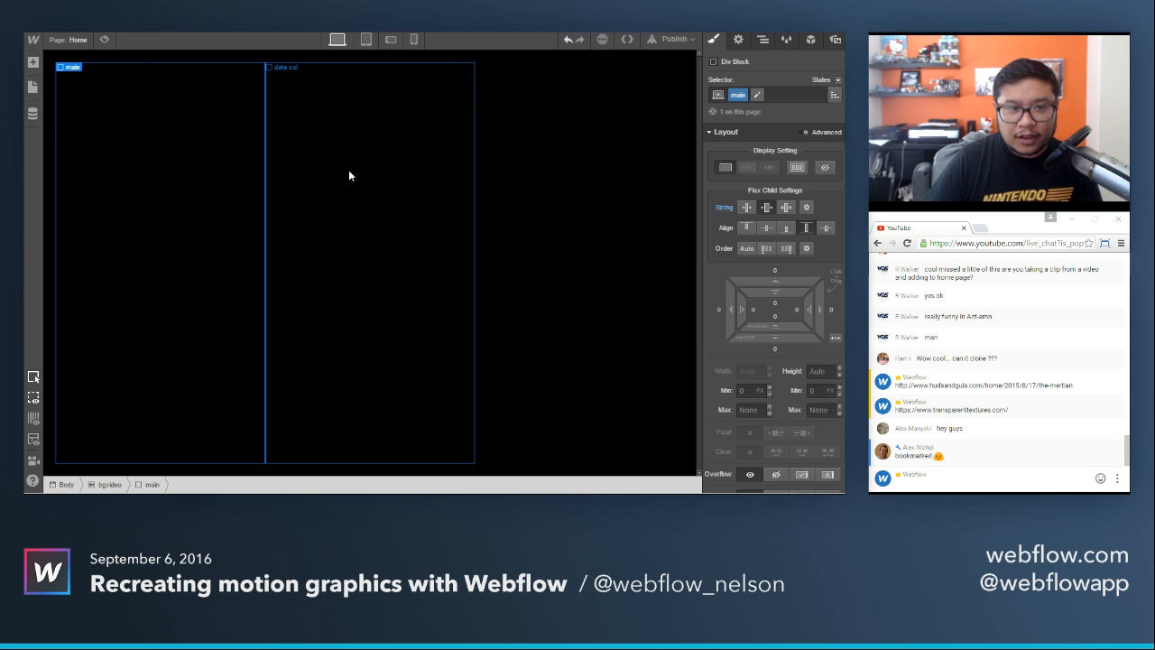
{"action": "left_click", "coordinate": [211, 184]}
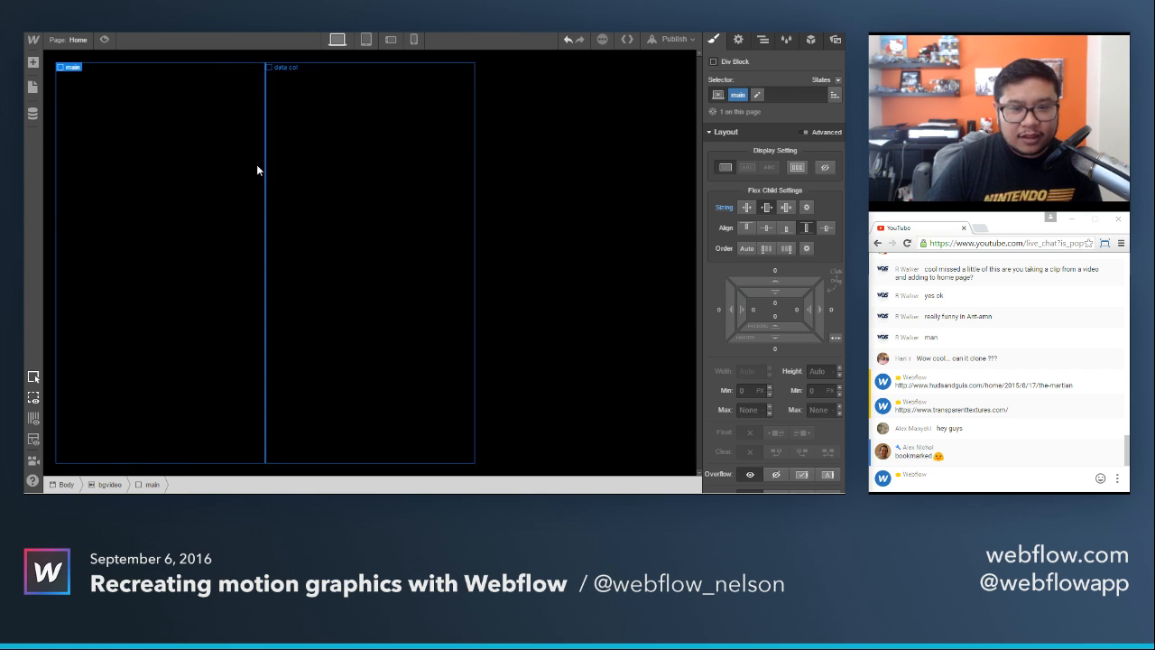
{"action": "left_click", "coordinate": [199, 34]}
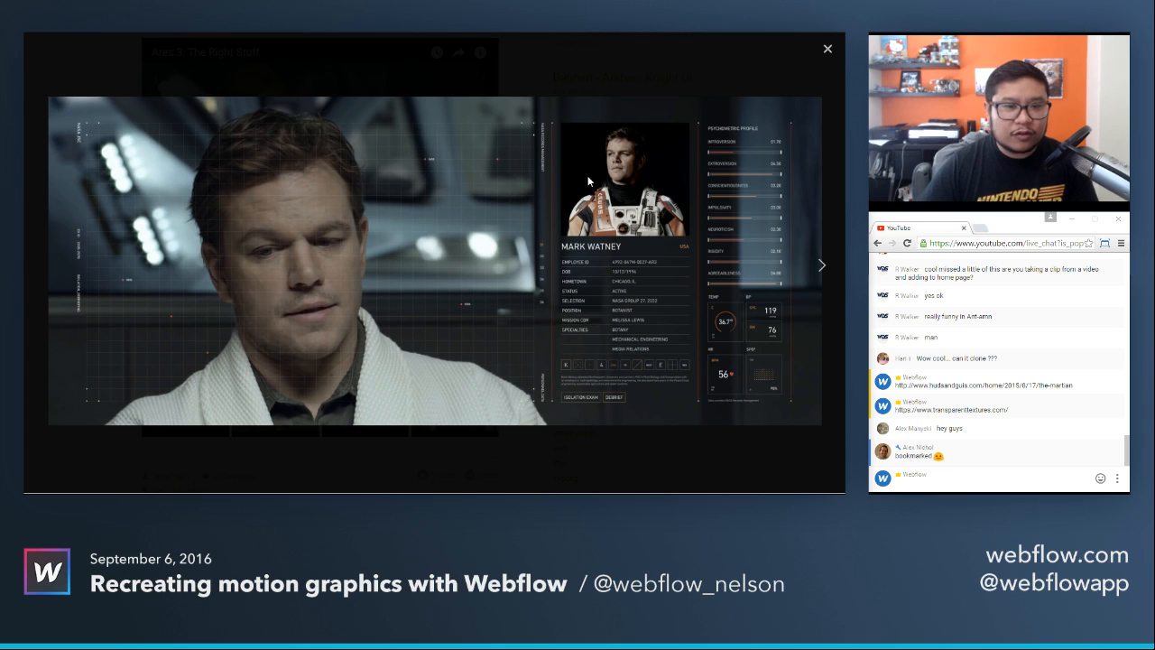
{"action": "key", "text": "ctrl+Tab"}
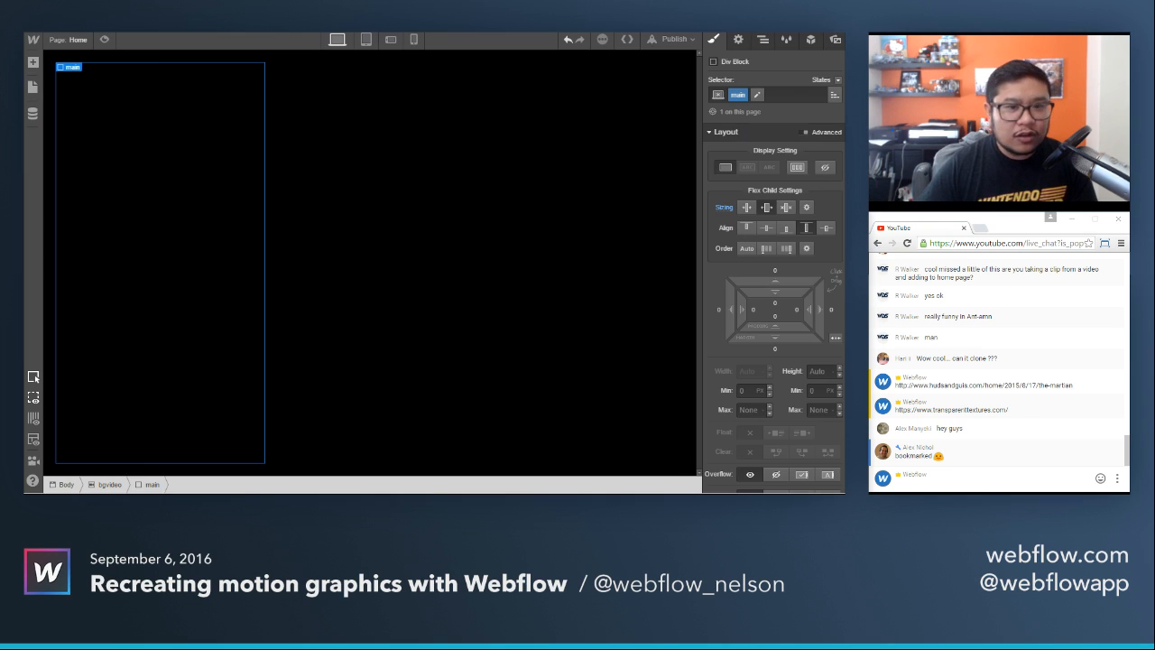
Set the main div block's flex grow value to 4 in its advanced sizing.
{"action": "left_click", "coordinate": [808, 206]}
{"action": "left_click", "coordinate": [775, 245]}
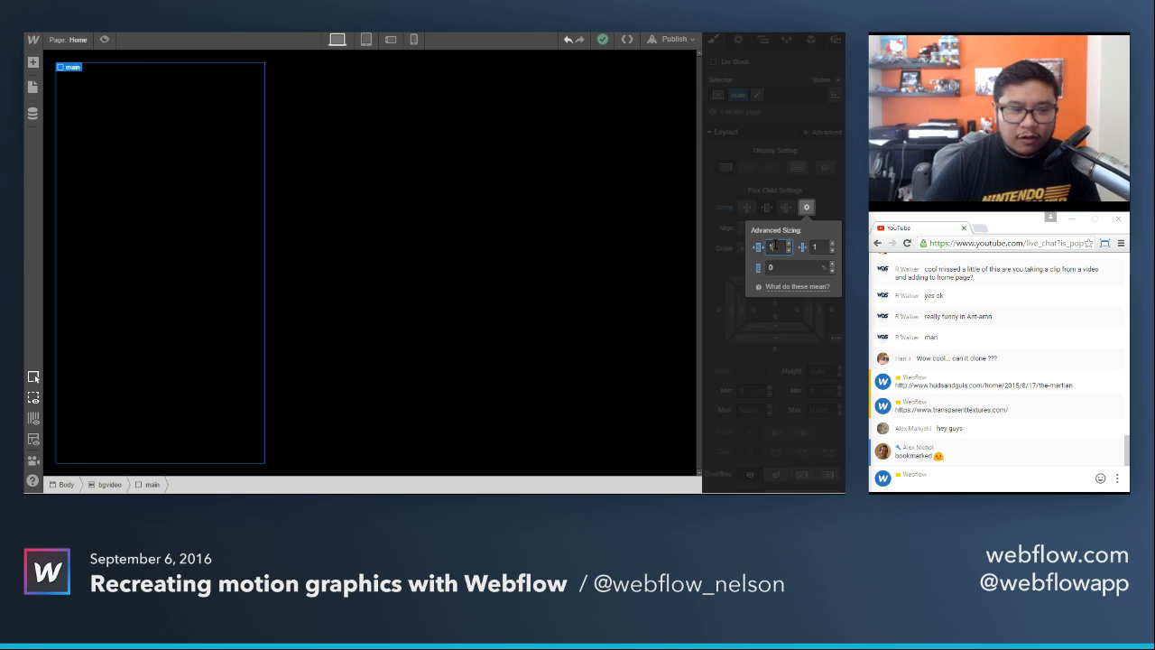
{"action": "type", "text": "2"}
{"action": "key", "text": "Return"}
{"action": "key", "text": "Up"}
{"action": "key", "text": "Up"}
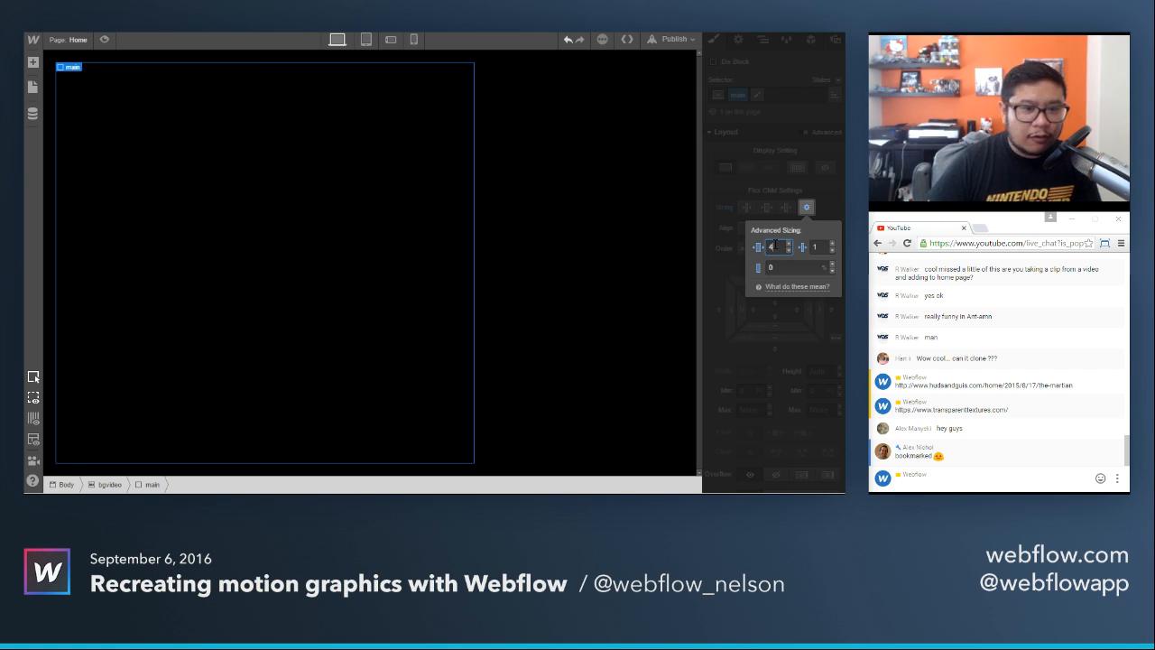
{"action": "left_click", "coordinate": [829, 203]}
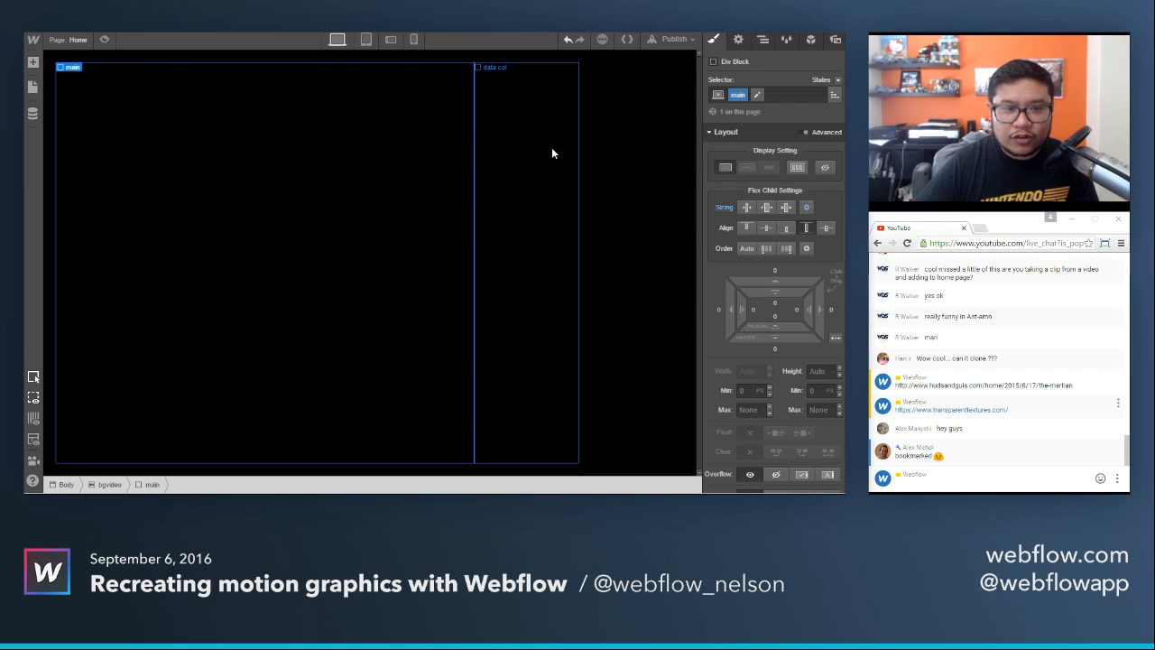
Set the data col class's flex grow value to 2 in its advanced sizing.
{"action": "left_click", "coordinate": [544, 151]}
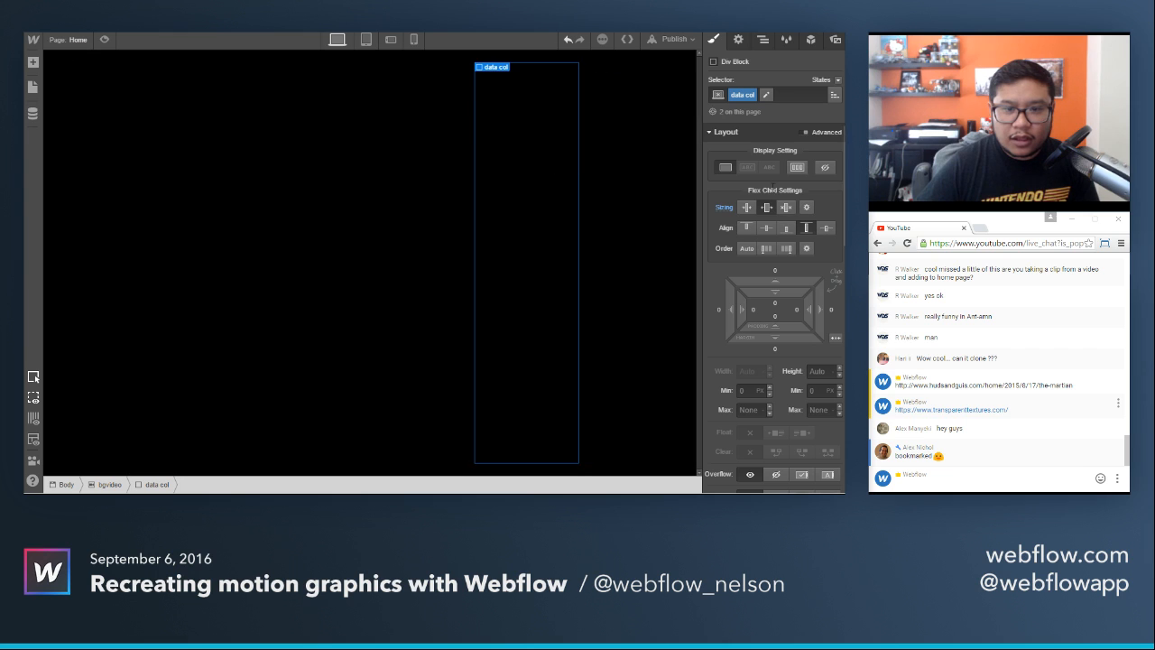
{"action": "left_click", "coordinate": [807, 207]}
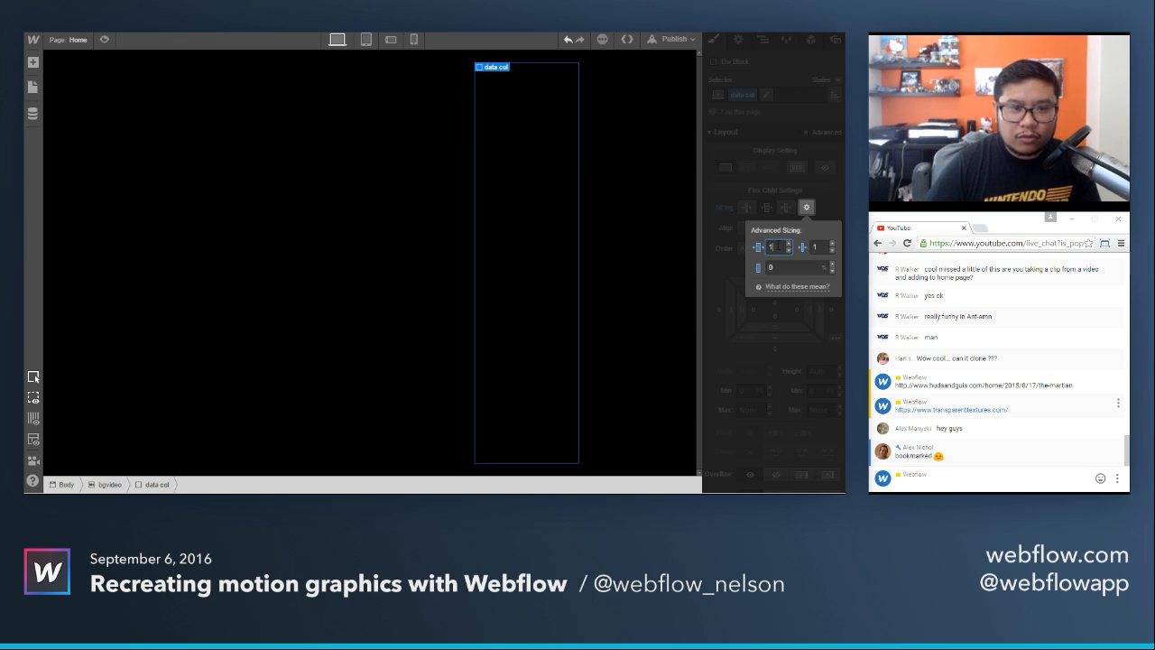
{"action": "type", "text": "2"}
{"action": "left_click", "coordinate": [836, 211]}
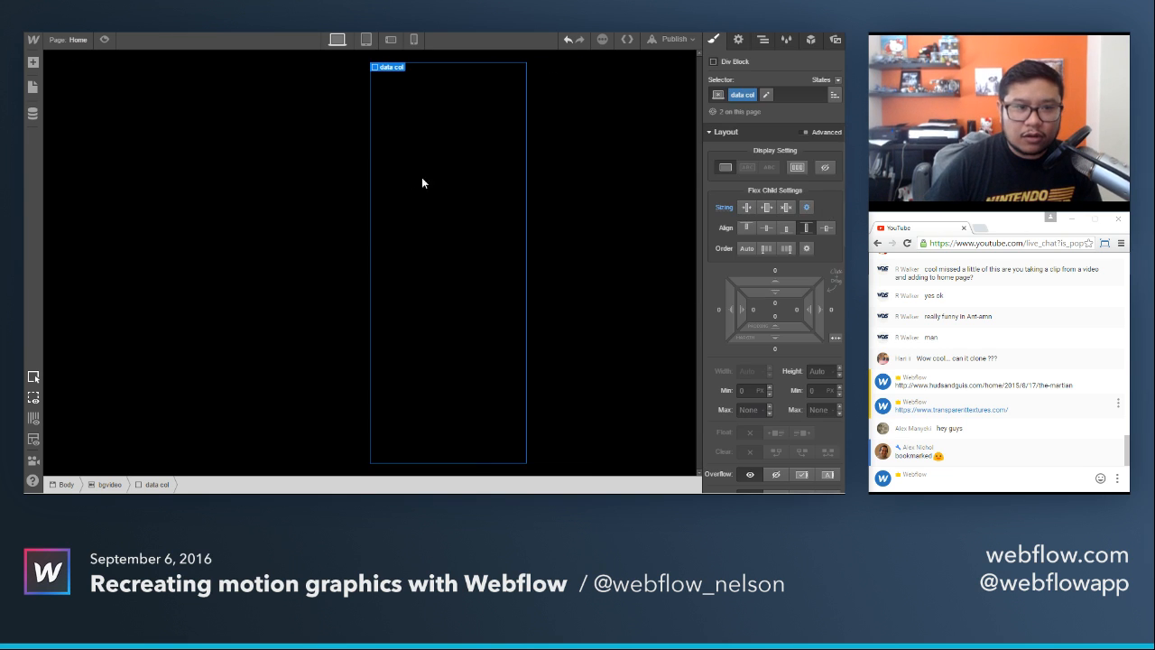
Add the combo class small to the last data col block and set its flex grow value to 1.
{"action": "left_click", "coordinate": [594, 181]}
{"action": "left_click", "coordinate": [807, 206]}
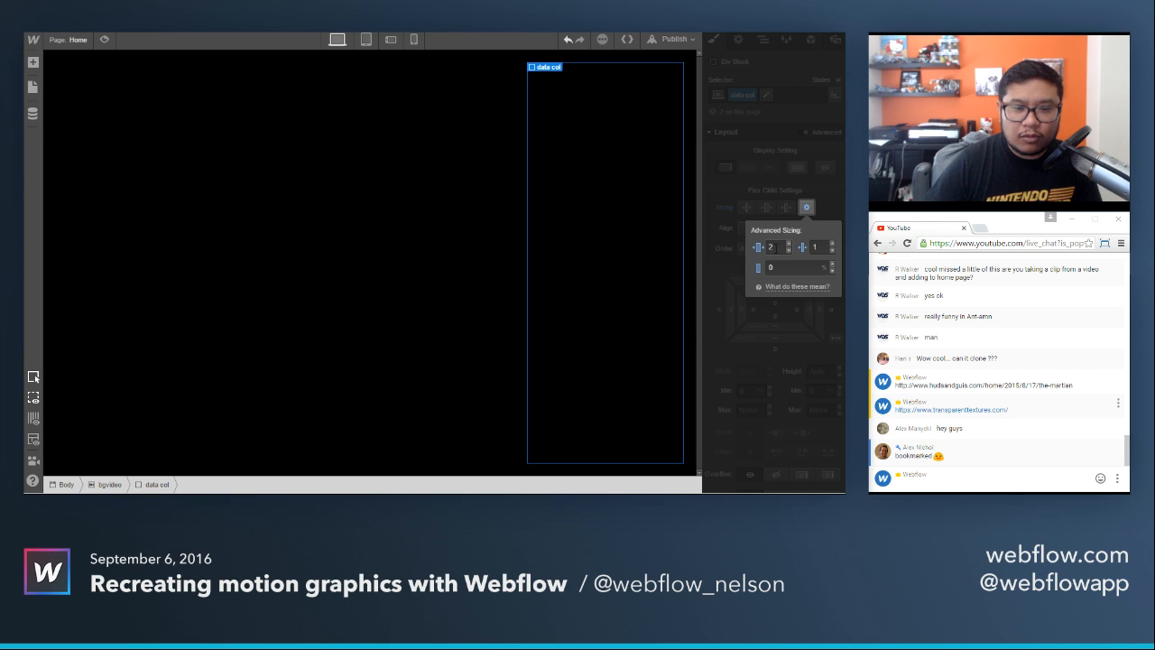
{"action": "left_click", "coordinate": [835, 189]}
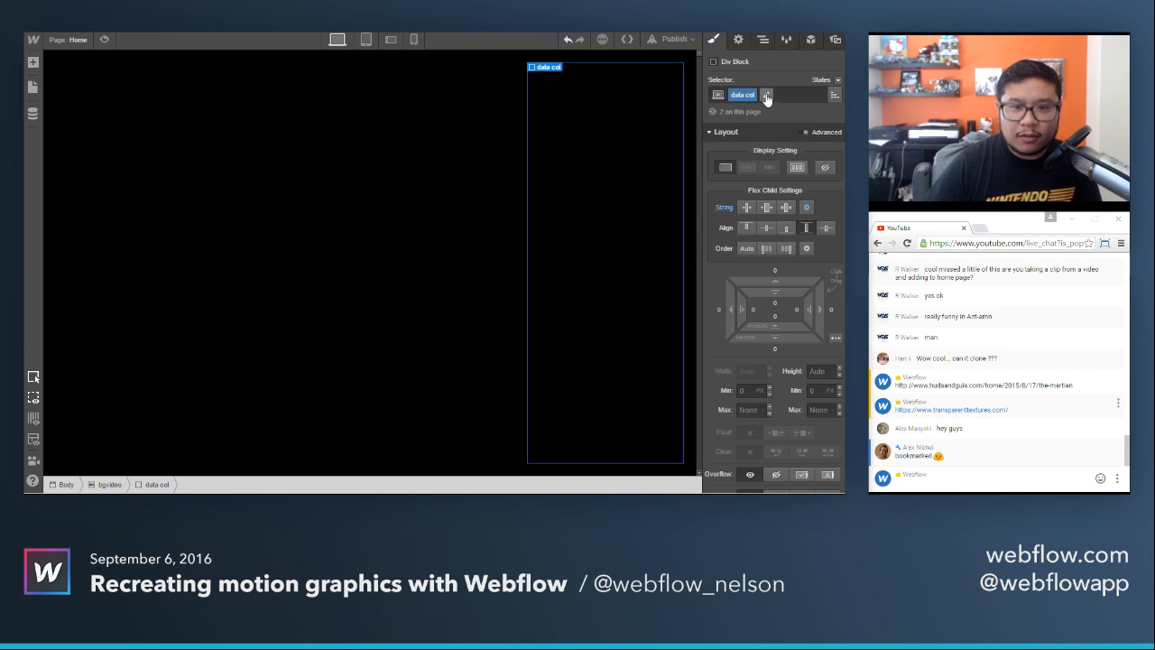
{"action": "left_click", "coordinate": [776, 97]}
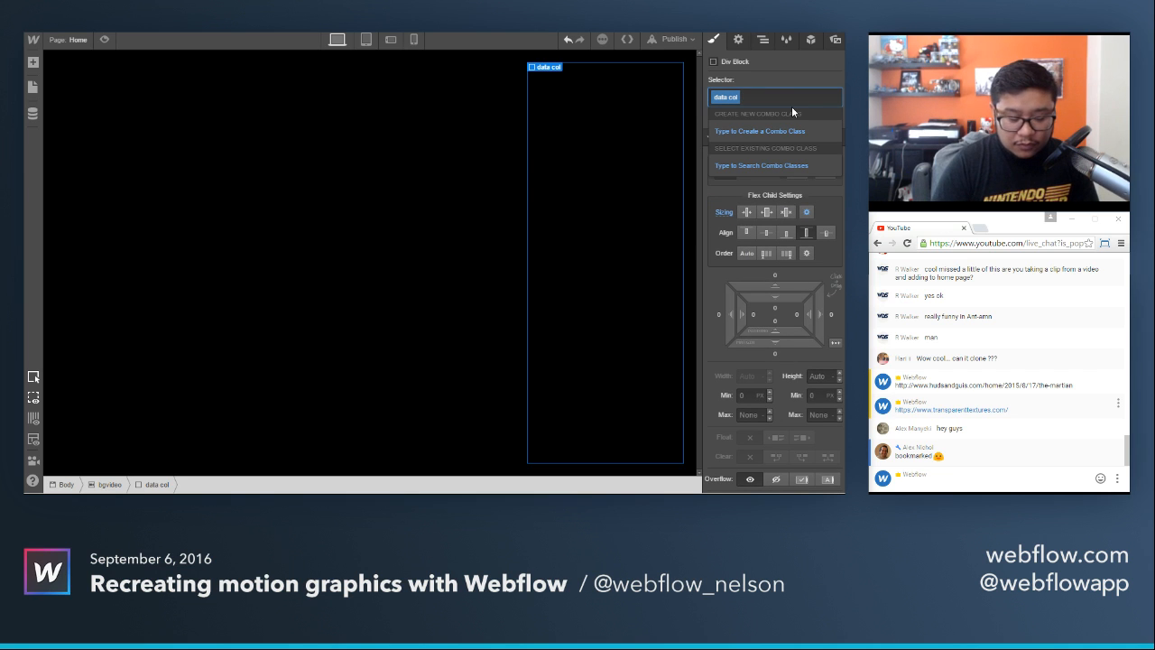
{"action": "type", "text": "small"}
{"action": "key", "text": "Return"}
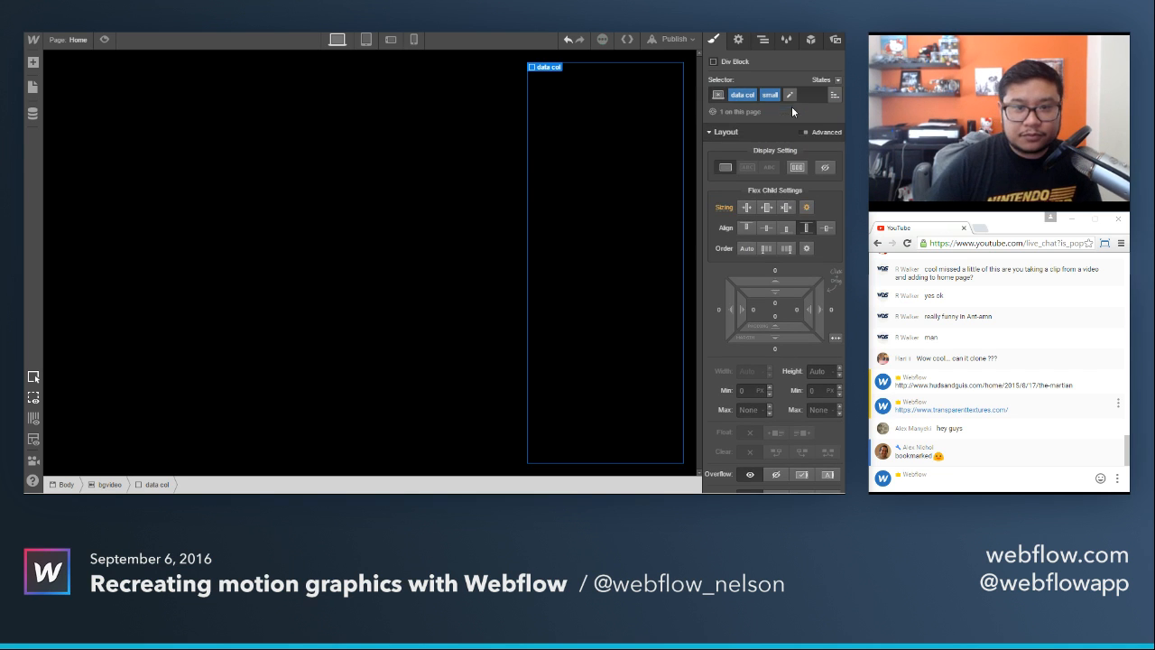
{"action": "left_click", "coordinate": [807, 207]}
{"action": "type", "text": "2"}
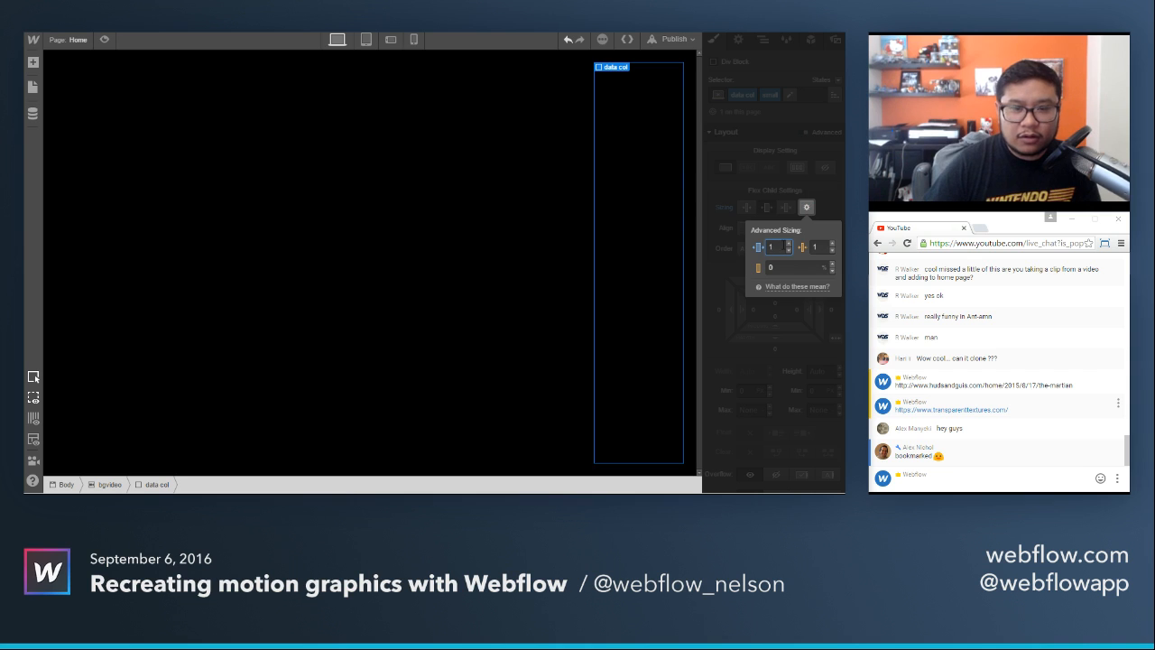
Compare the advanced sizing values of the main and data col blocks.
{"action": "left_click", "coordinate": [557, 180]}
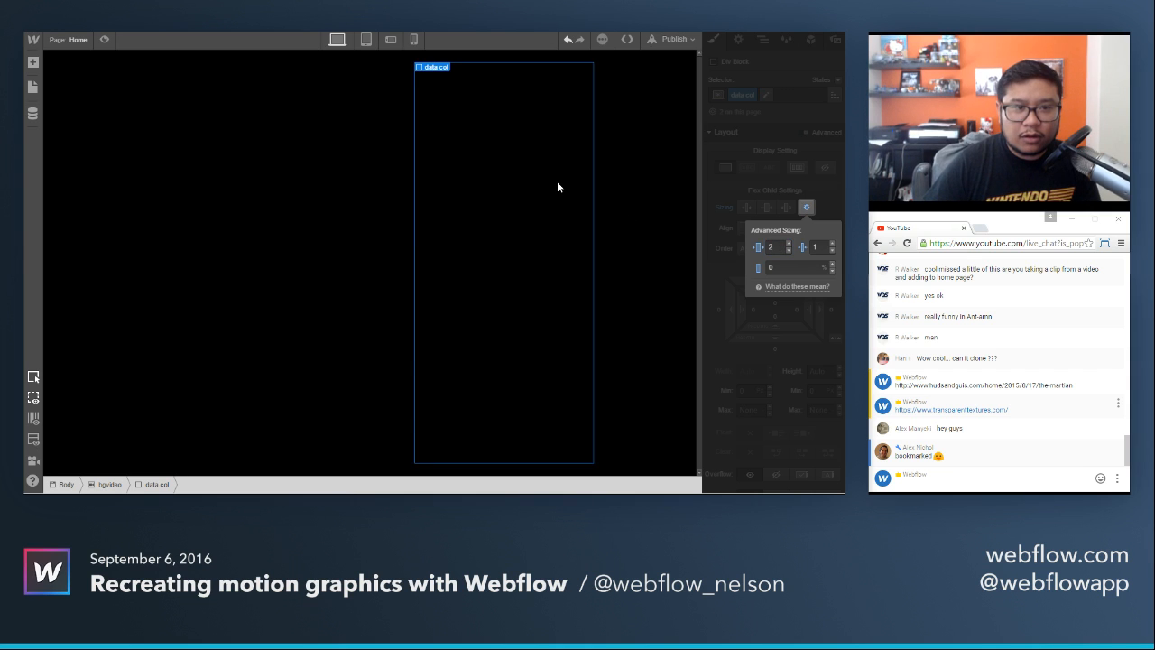
{"action": "left_click", "coordinate": [381, 181]}
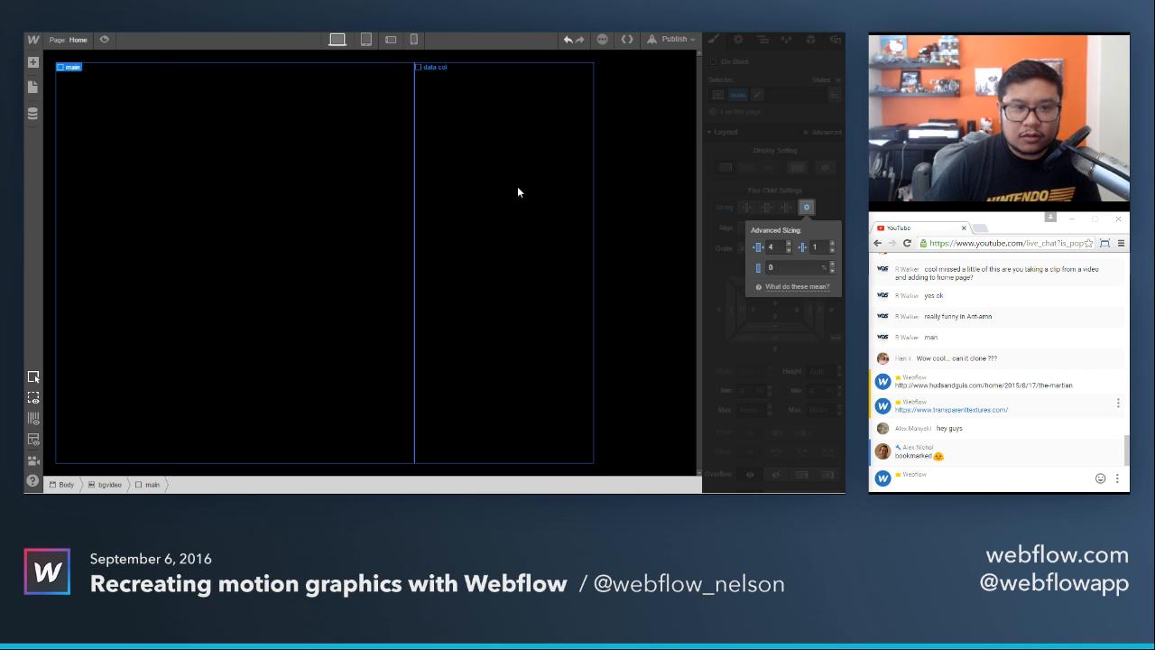
{"action": "left_click", "coordinate": [520, 188]}
{"action": "left_click", "coordinate": [606, 188]}
{"action": "left_click", "coordinate": [353, 188]}
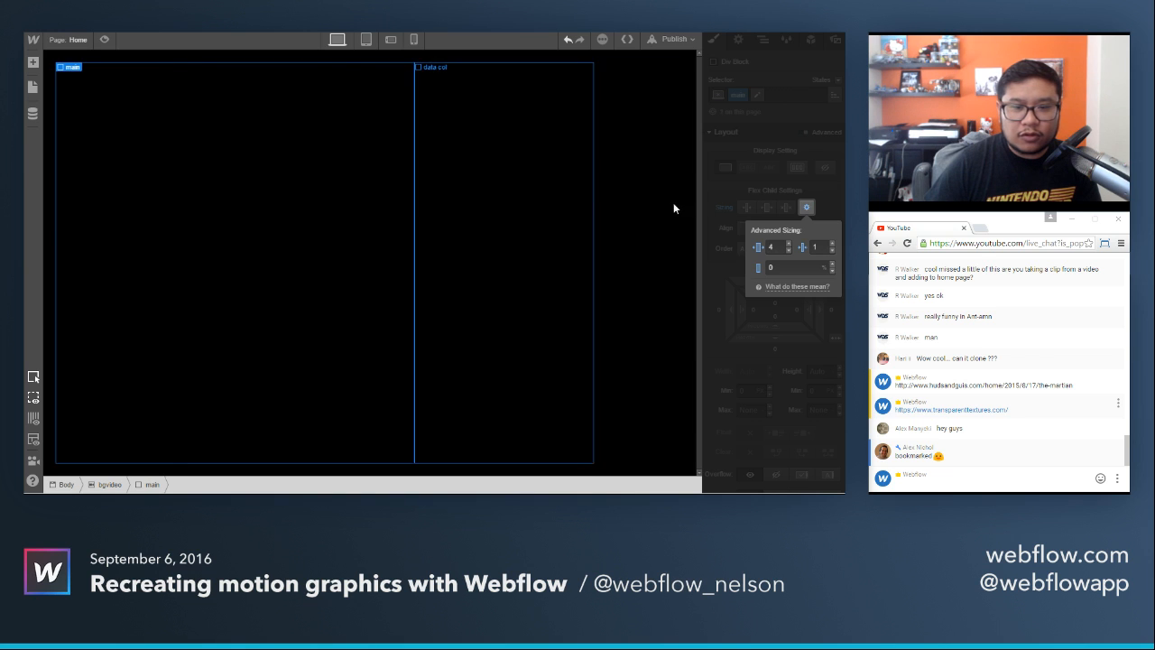
{"action": "left_click", "coordinate": [801, 203]}
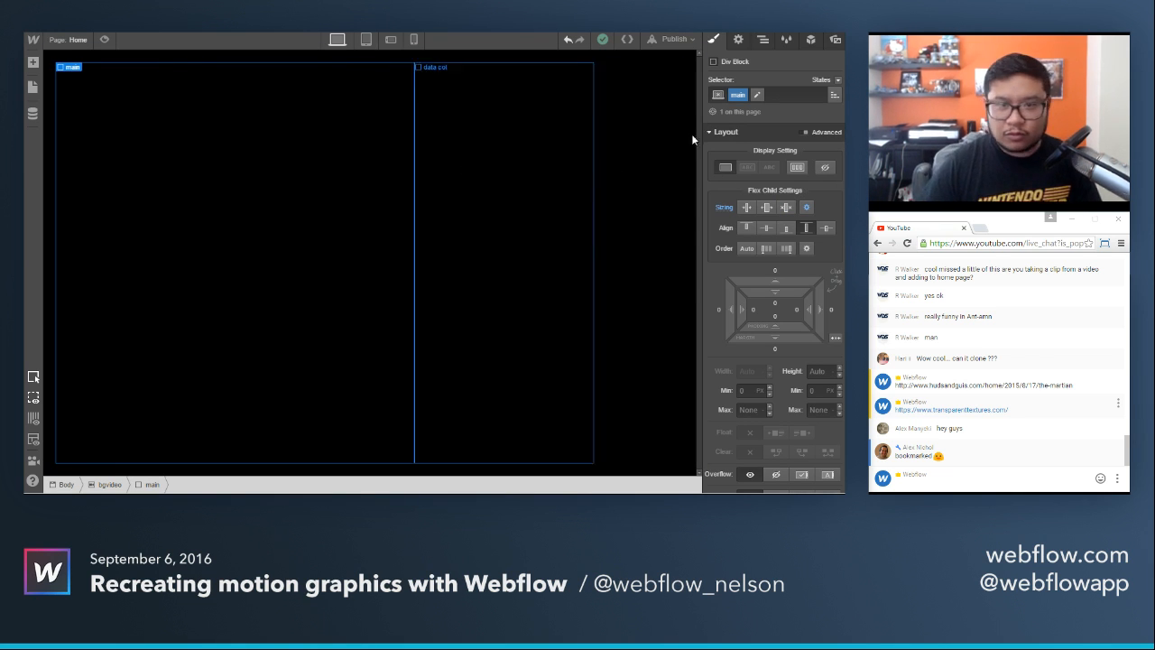
Give the main div block the background image graphy.png, marked as HiDPI.
{"action": "scroll", "coordinate": [776, 324], "scroll_direction": "down", "scroll_amount": 10}
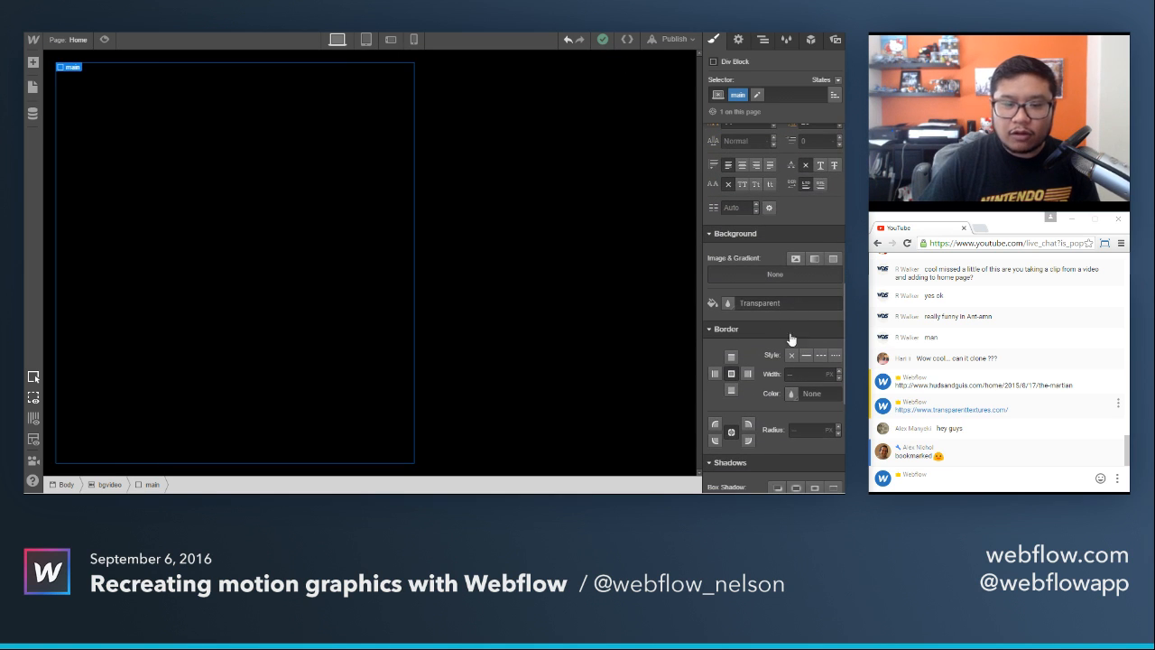
{"action": "left_click", "coordinate": [797, 260]}
{"action": "left_click", "coordinate": [749, 162]}
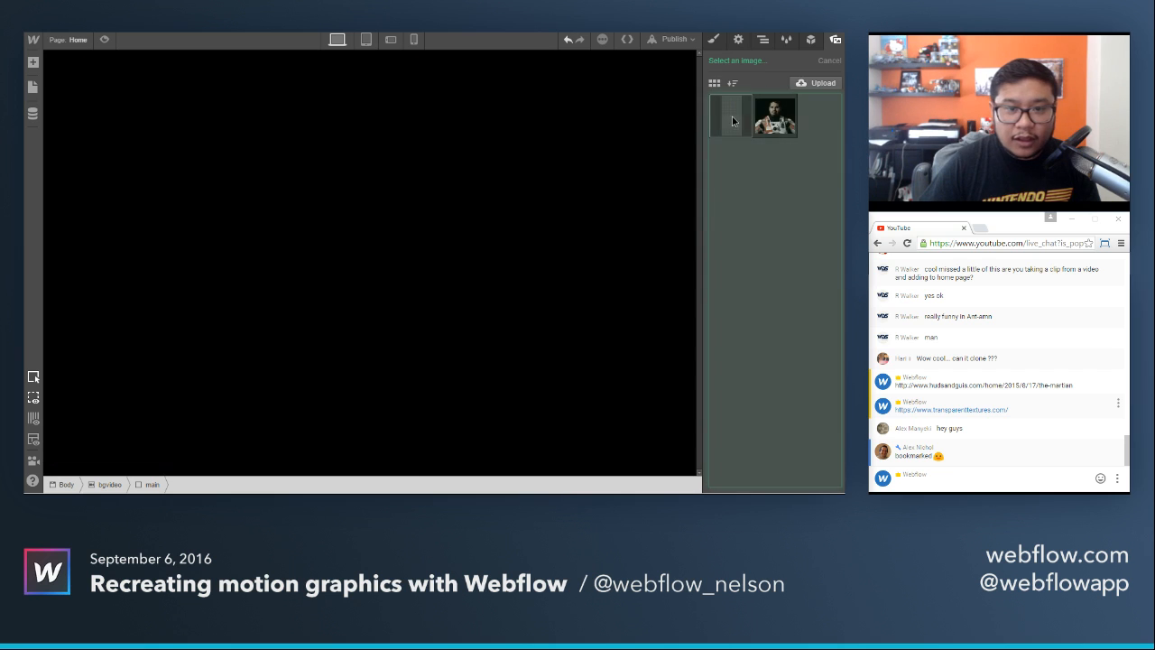
{"action": "left_click", "coordinate": [731, 118]}
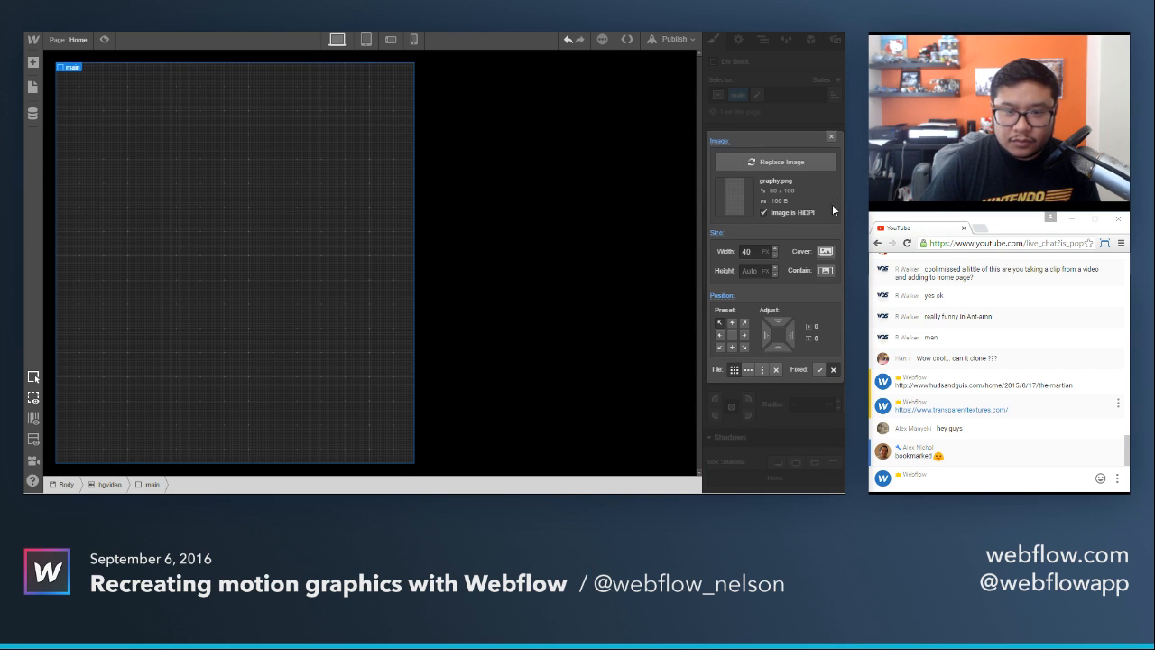
{"action": "left_click", "coordinate": [830, 139]}
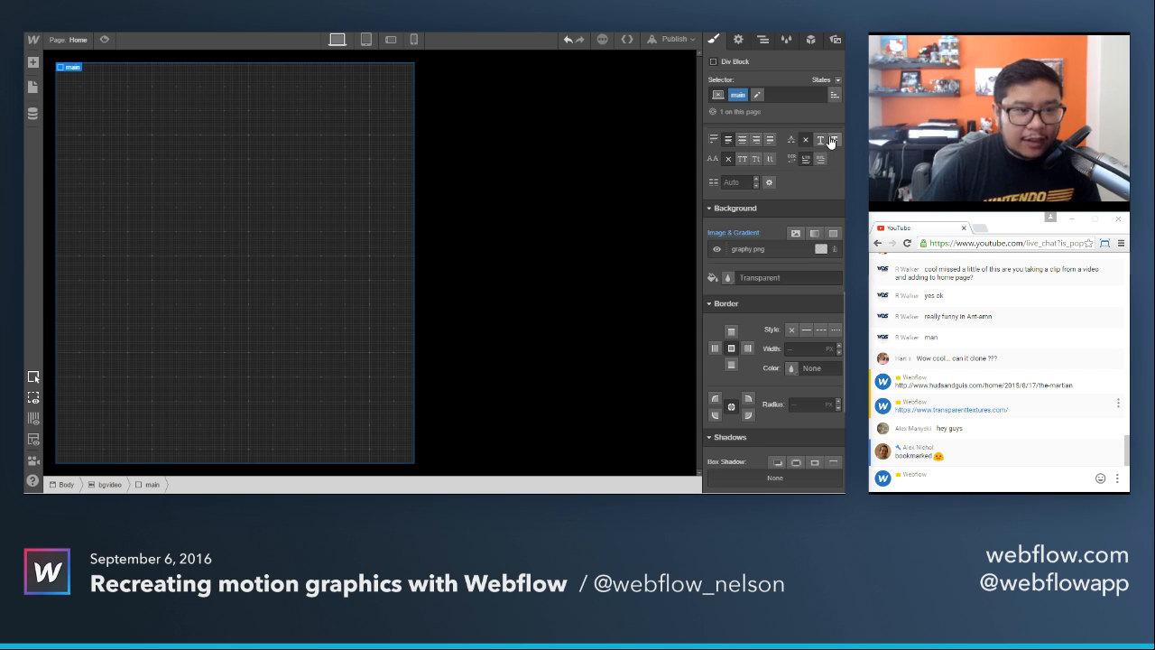
Set the main div block's opacity to 35% and preview the page with the background video.
{"action": "scroll", "coordinate": [780, 316], "scroll_direction": "down", "scroll_amount": 5}
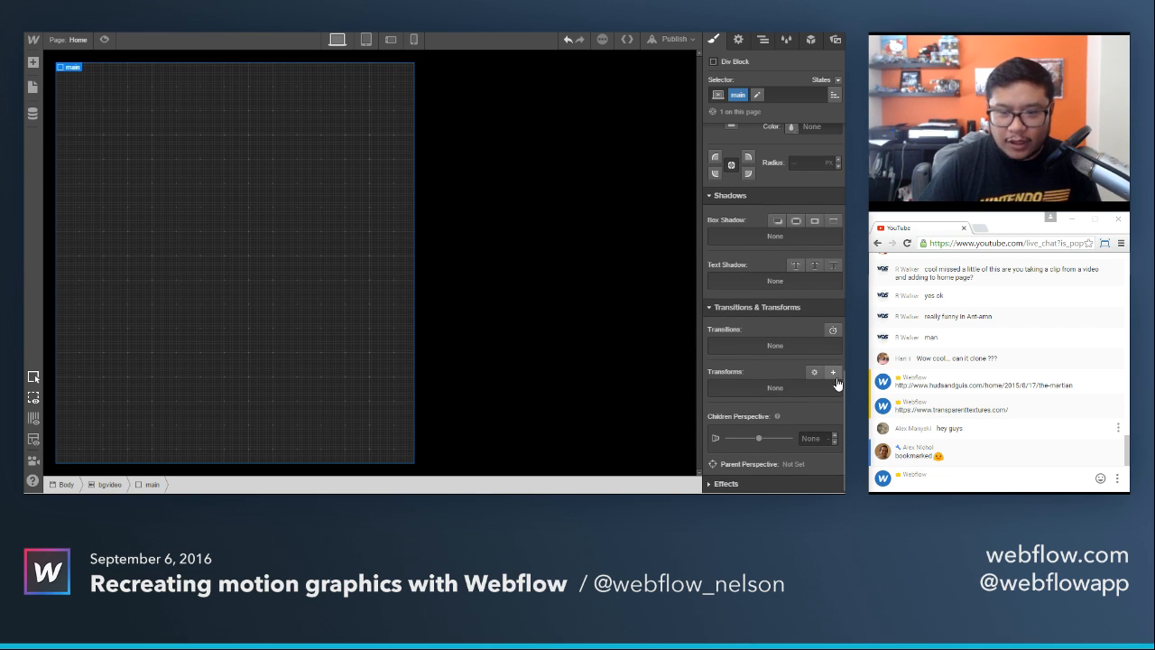
{"action": "left_click", "coordinate": [725, 485]}
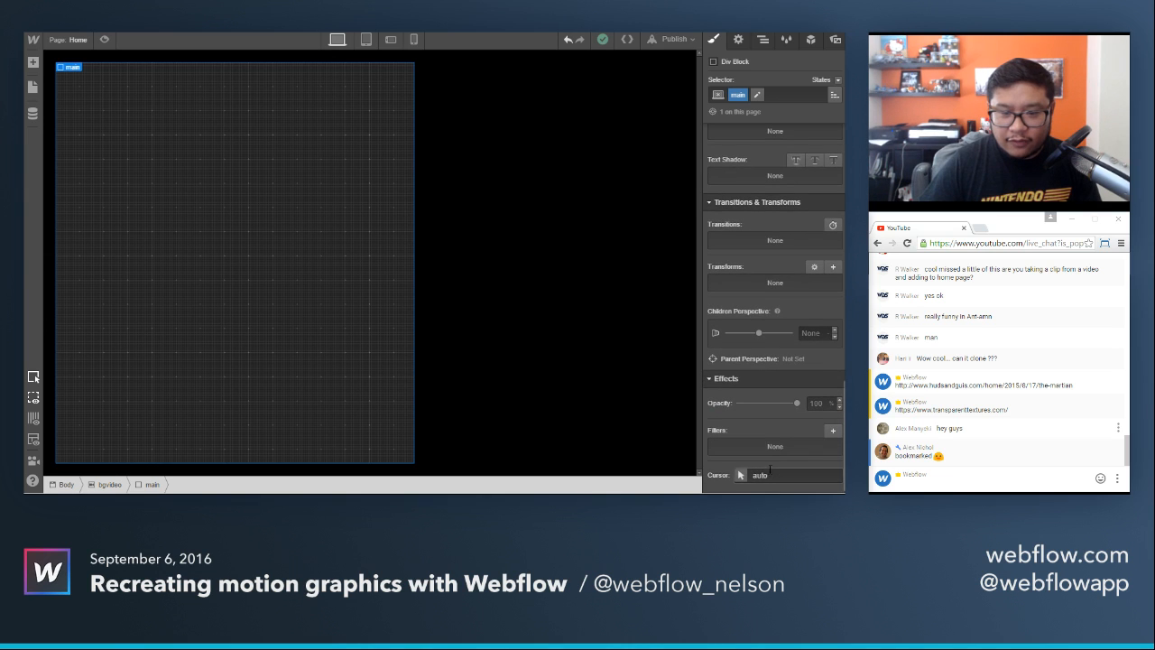
{"action": "left_click_drag", "start_coordinate": [796, 407], "coordinate": [756, 408]}
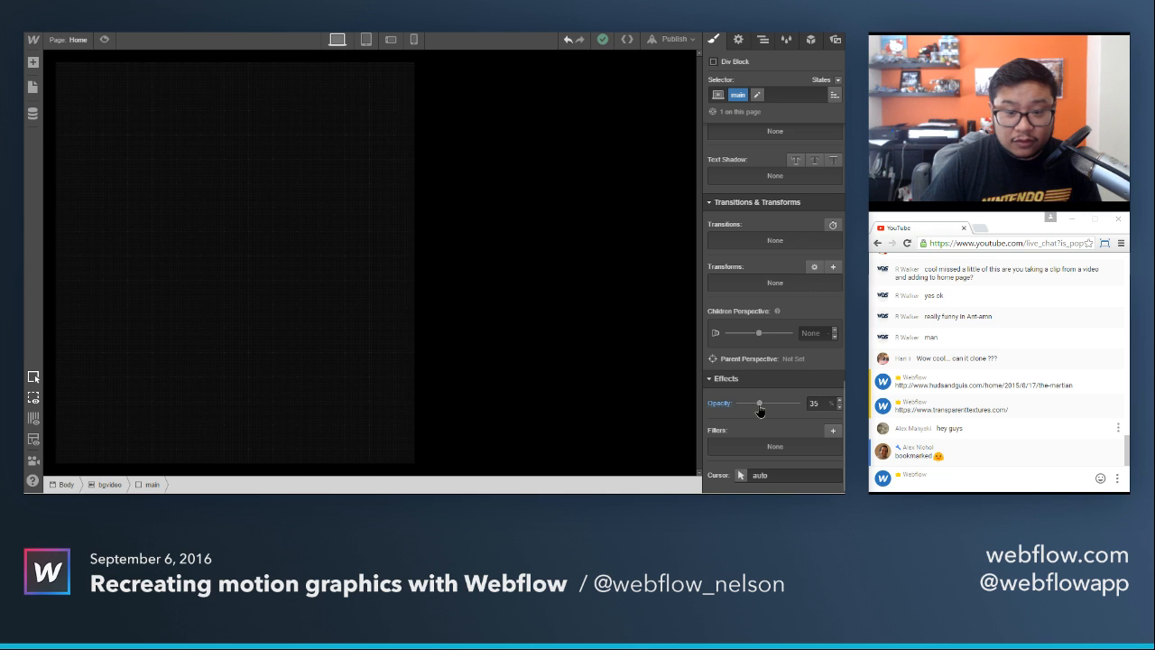
{"action": "left_click", "coordinate": [105, 41]}
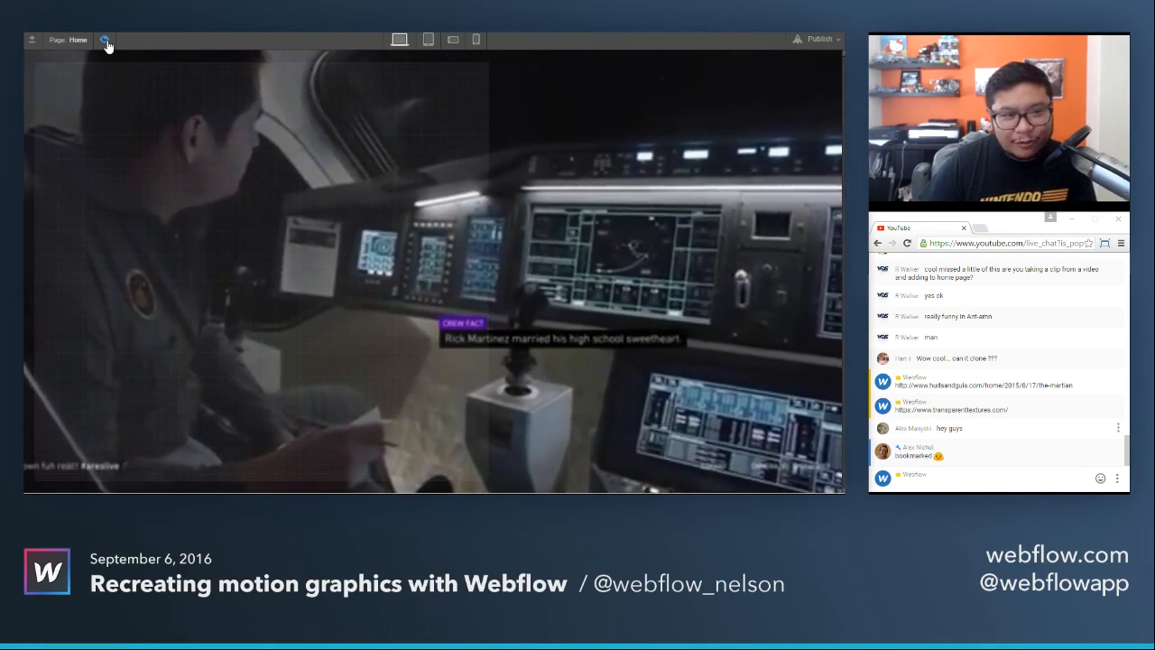
{"action": "left_click", "coordinate": [105, 42]}
Create a new interaction named load 1 on the main div block.
{"action": "left_click", "coordinate": [192, 143]}
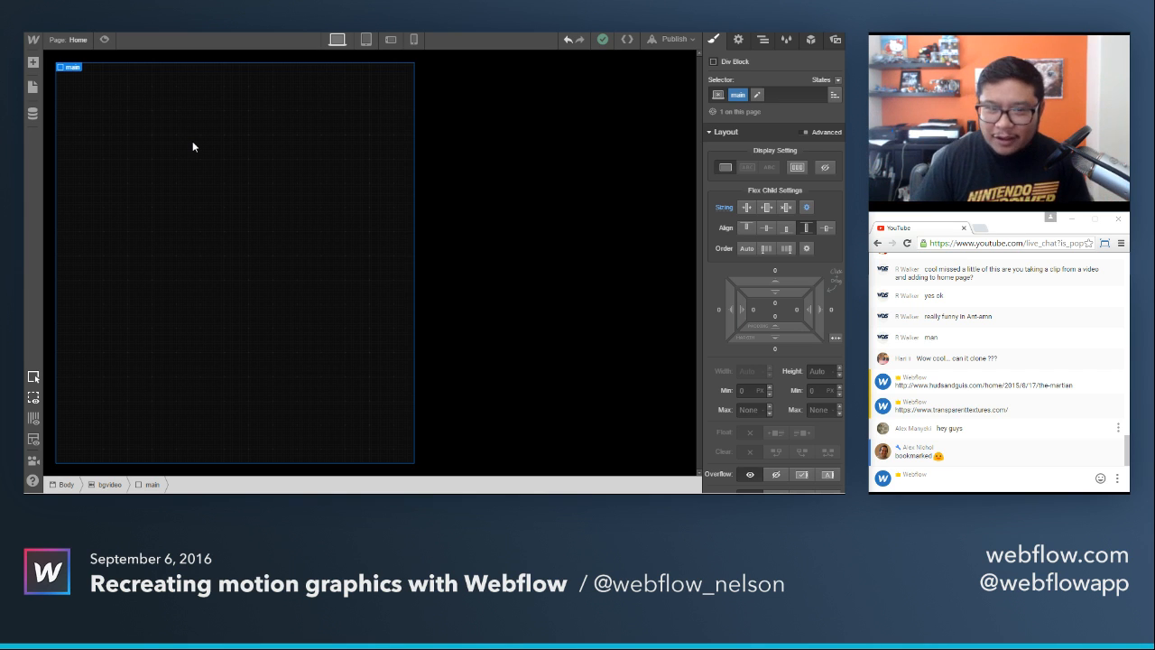
{"action": "left_click", "coordinate": [811, 42]}
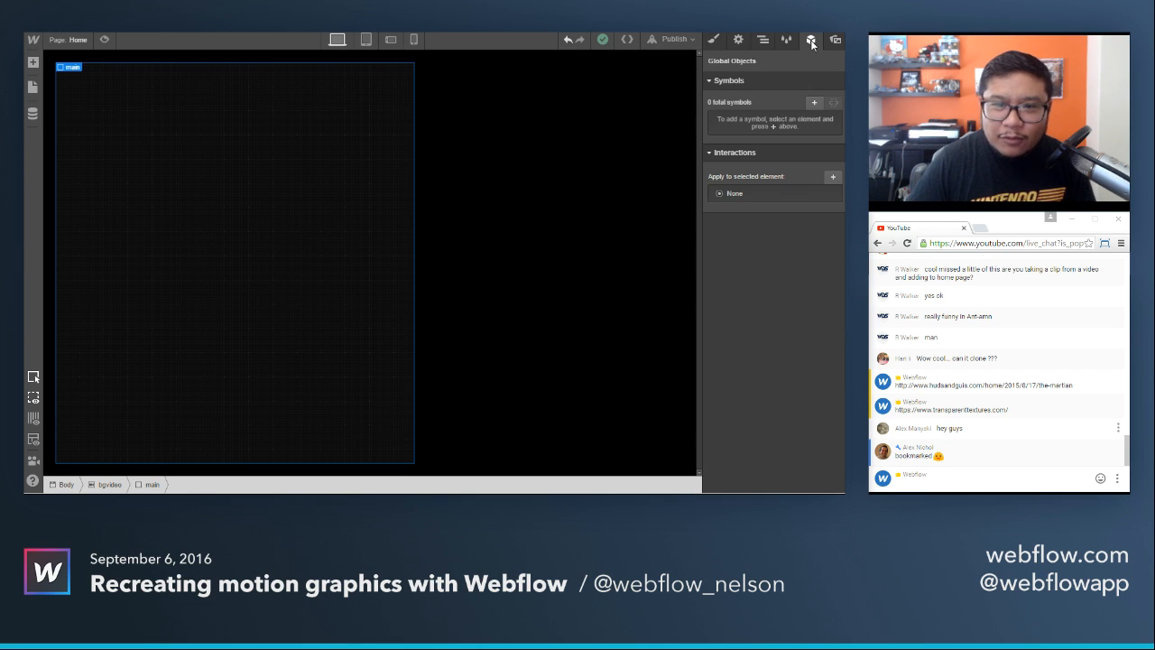
{"action": "left_click", "coordinate": [830, 174]}
{"action": "left_click", "coordinate": [746, 201]}
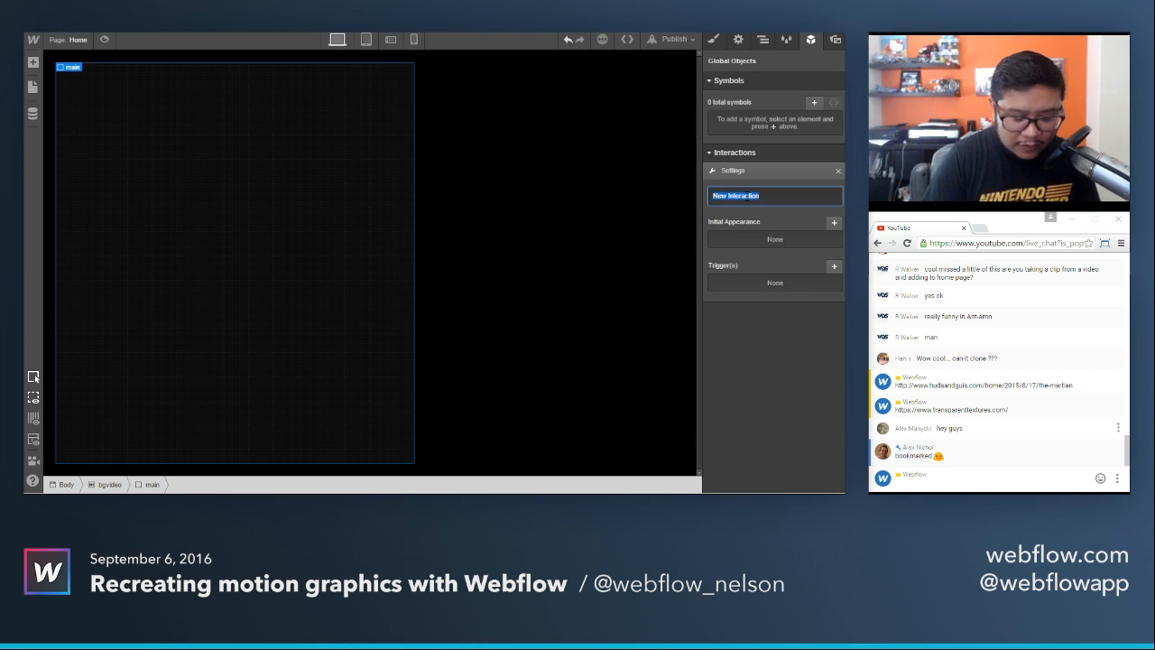
{"action": "type", "text": "load 1"}
{"action": "key", "text": "Return"}
Give the load 1 interaction an initial appearance scaled to 1.05 on X and Y with 0% opacity.
{"action": "left_click", "coordinate": [832, 224]}
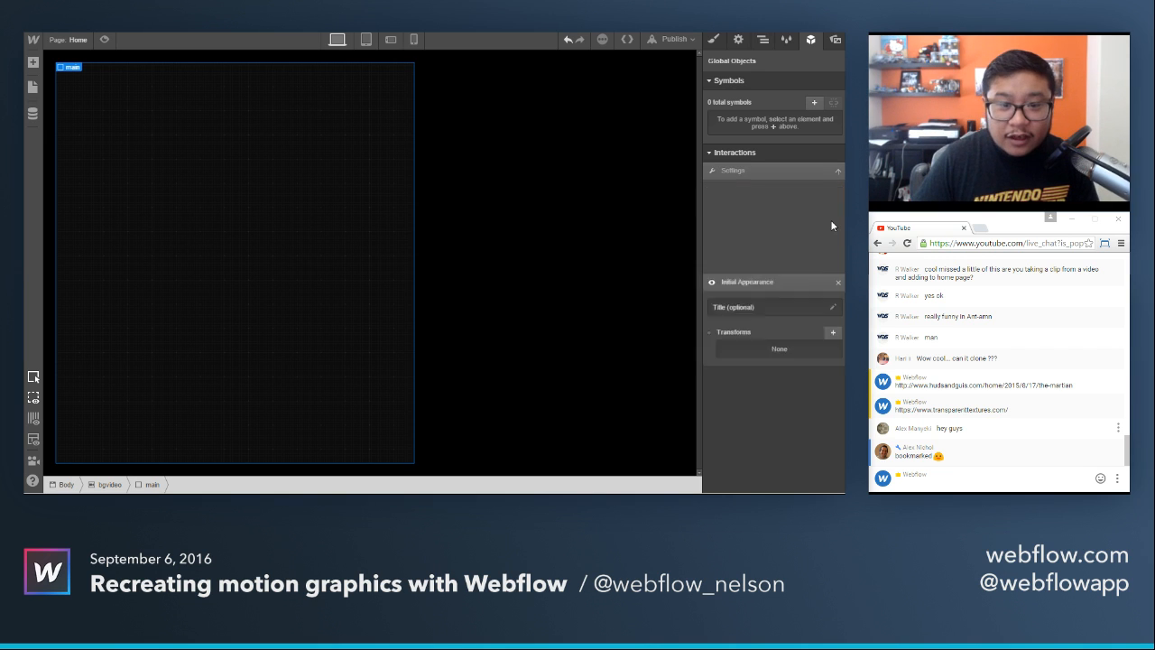
{"action": "left_click", "coordinate": [832, 240]}
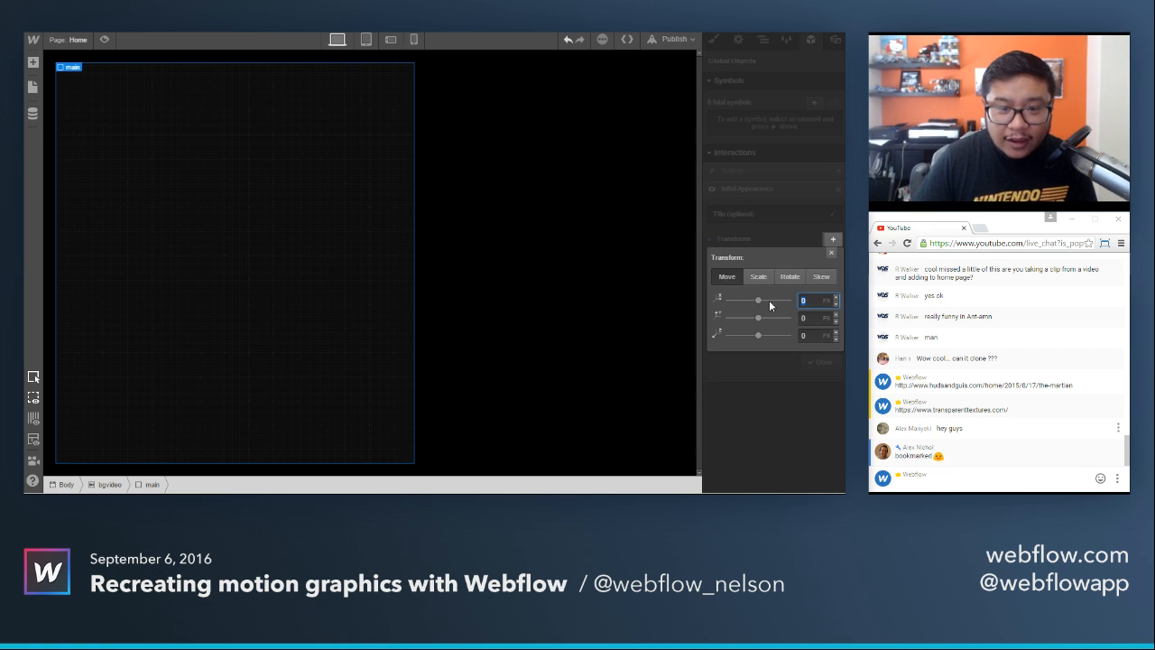
{"action": "left_click", "coordinate": [760, 278]}
{"action": "left_click", "coordinate": [810, 300]}
{"action": "left_click", "coordinate": [836, 312]}
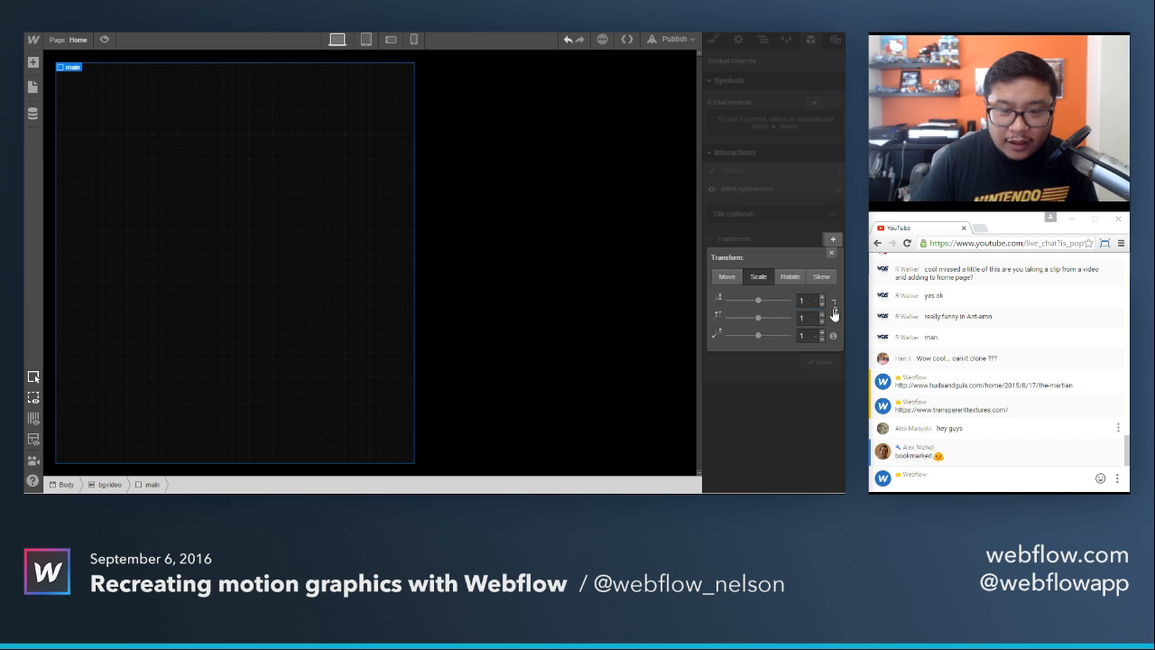
{"action": "left_click", "coordinate": [809, 300]}
{"action": "key", "text": "Up"}
{"action": "key", "text": "Up"}
{"action": "key", "text": "Up"}
{"action": "key", "text": "Up"}
{"action": "key", "text": "Up"}
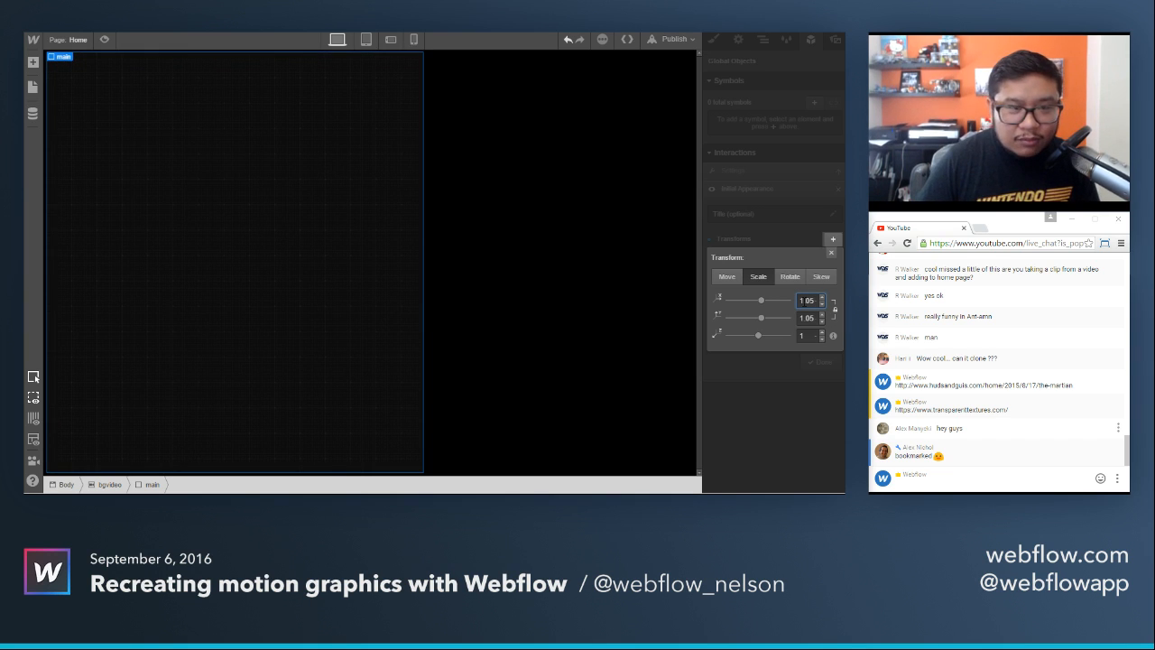
{"action": "left_click", "coordinate": [832, 255]}
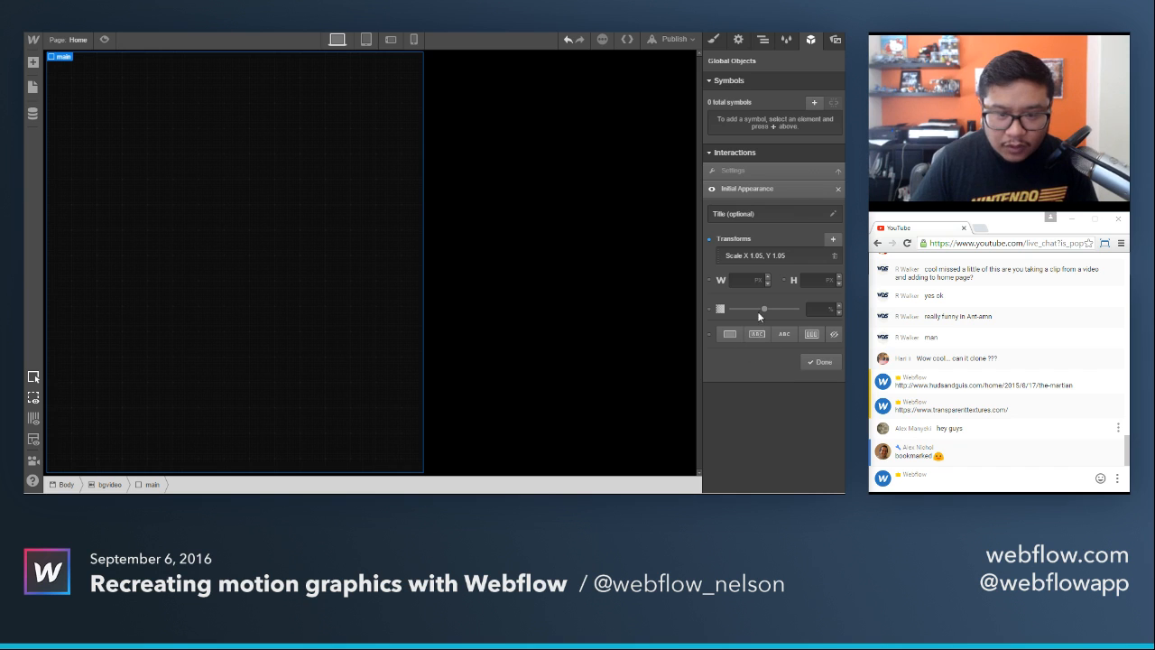
{"action": "left_click_drag", "start_coordinate": [761, 309], "coordinate": [729, 310]}
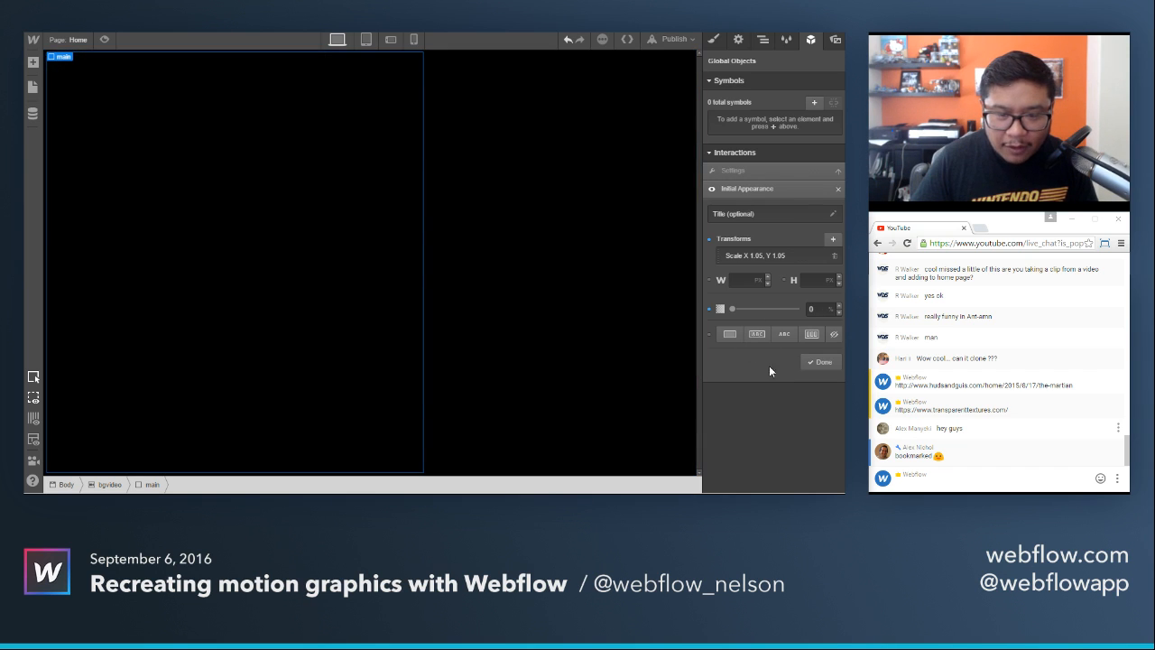
{"action": "left_click", "coordinate": [819, 362]}
Add a page load trigger whose first step scales the main block to 1 on X and Y.
{"action": "left_click", "coordinate": [833, 267]}
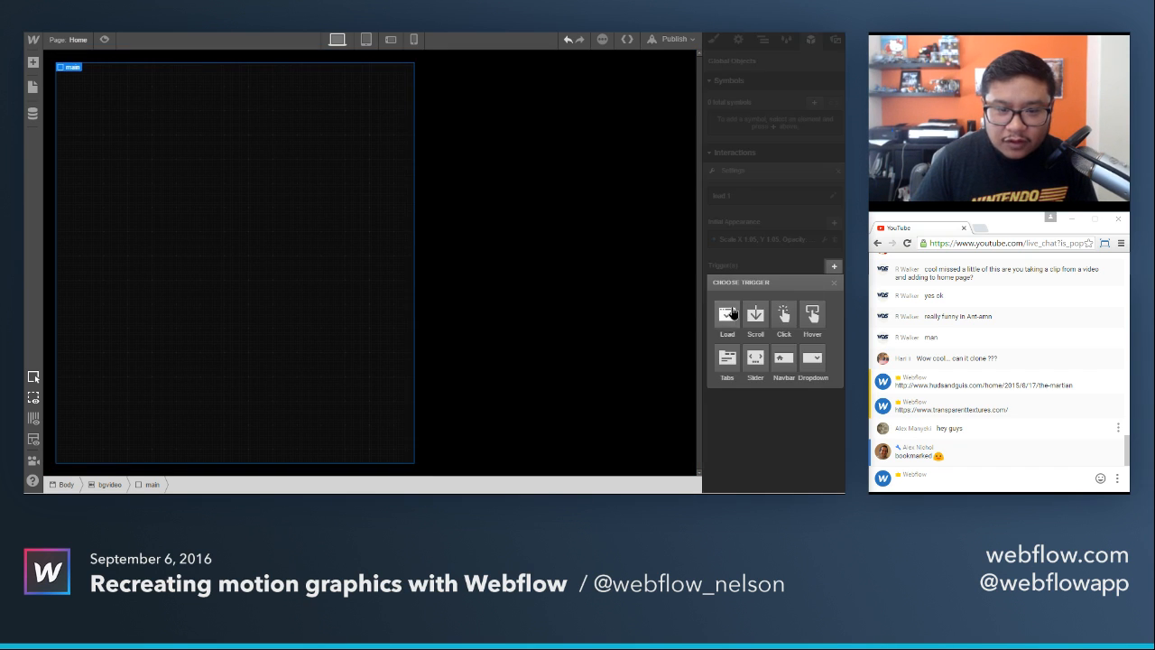
{"action": "left_click", "coordinate": [727, 314]}
{"action": "left_click", "coordinate": [833, 231]}
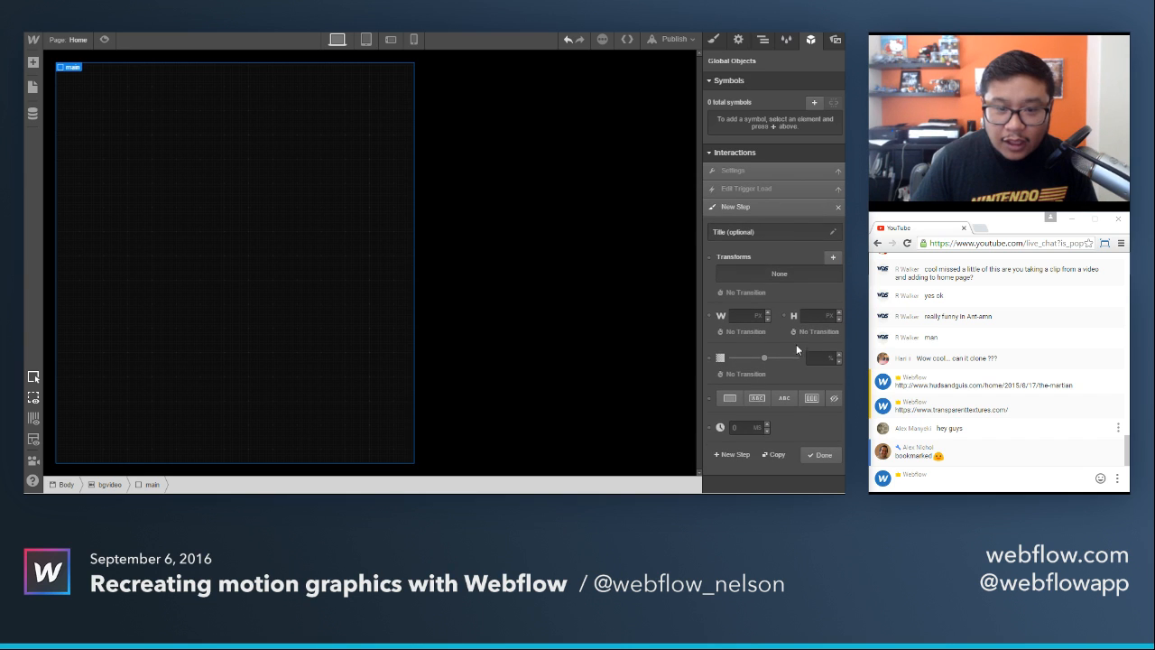
{"action": "left_click", "coordinate": [832, 257]}
{"action": "left_click", "coordinate": [757, 294]}
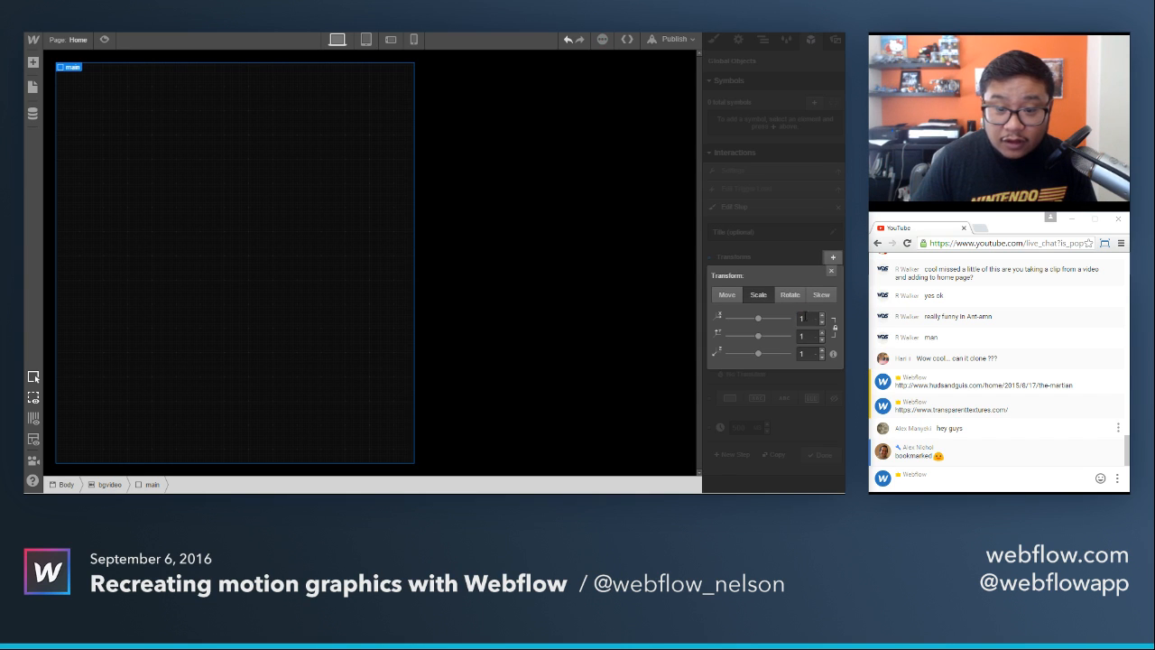
{"action": "left_click", "coordinate": [804, 318]}
{"action": "key", "text": "Return"}
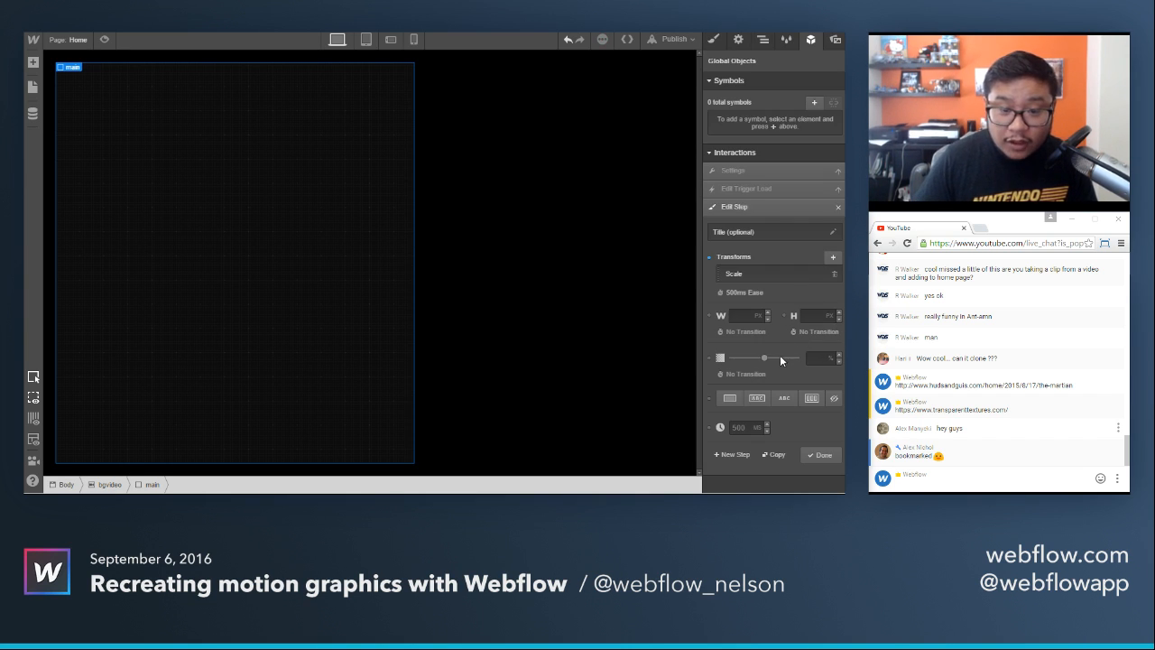
Set the opacity in the load trigger's scale step to 35% and save the step.
{"action": "left_click_drag", "start_coordinate": [763, 358], "coordinate": [830, 354]}
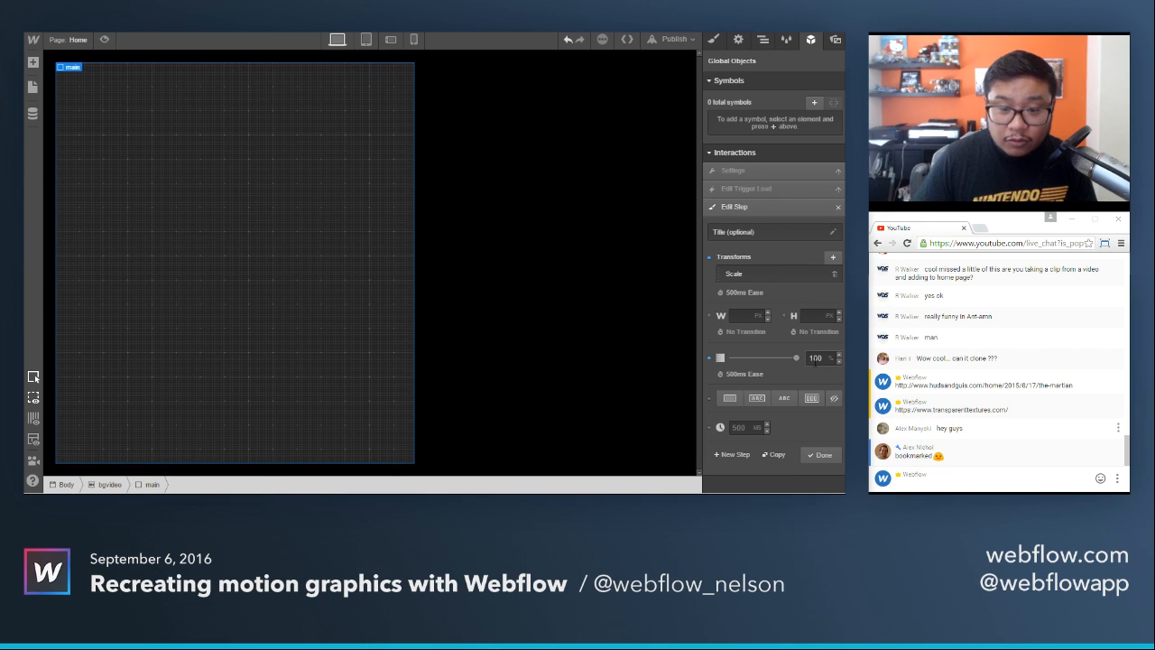
{"action": "left_click", "coordinate": [815, 358]}
{"action": "type", "text": "35"}
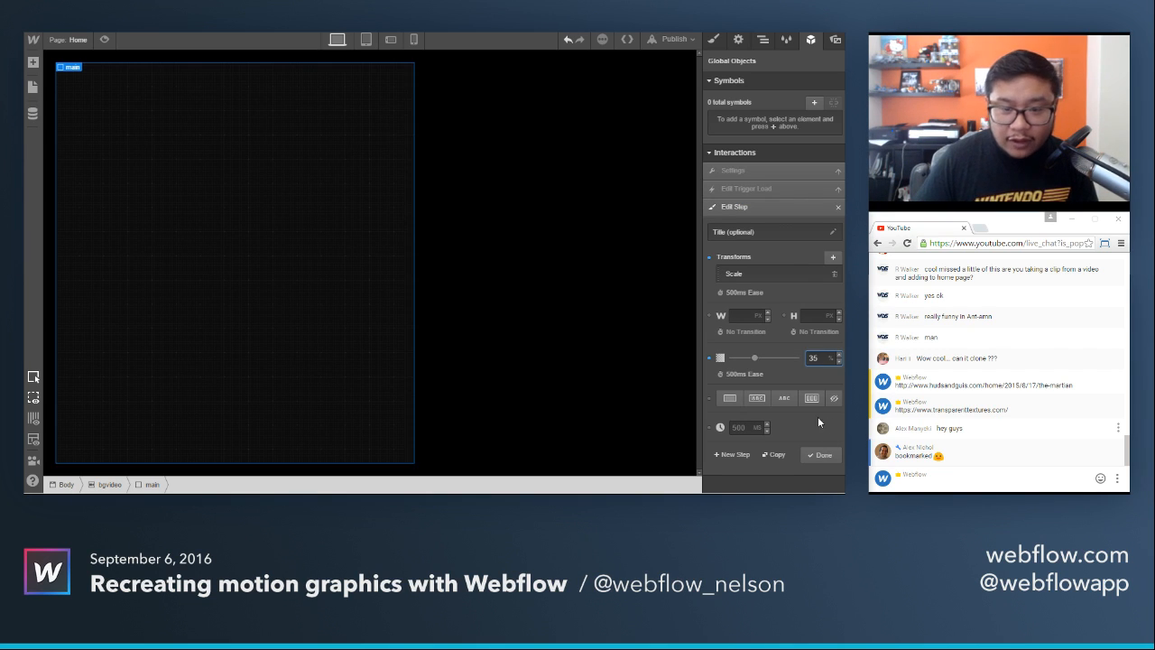
{"action": "left_click", "coordinate": [824, 453]}
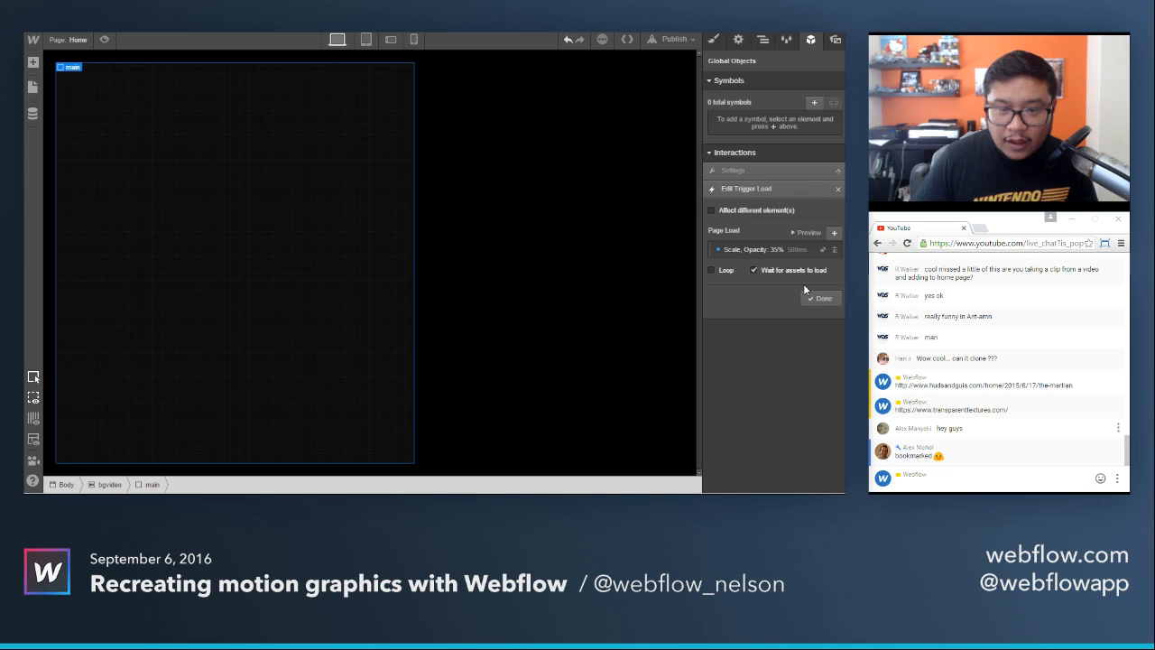
Add a 500 ms wait step to the load trigger and place it before the scale and opacity step.
{"action": "left_click", "coordinate": [834, 234]}
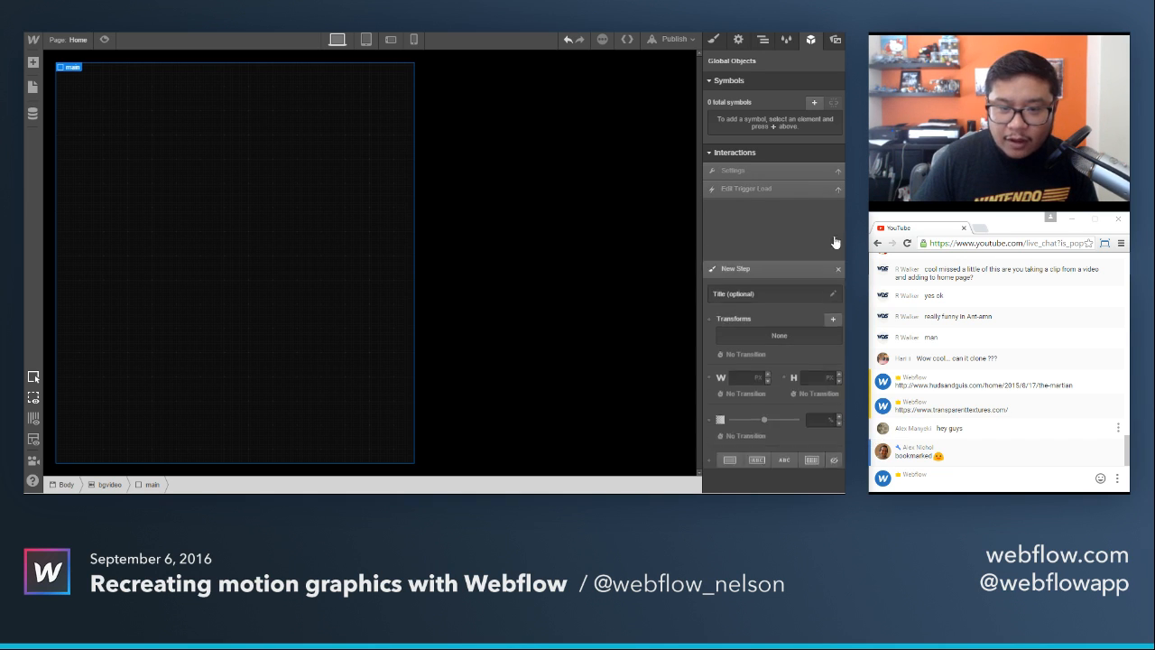
{"action": "left_click", "coordinate": [745, 426]}
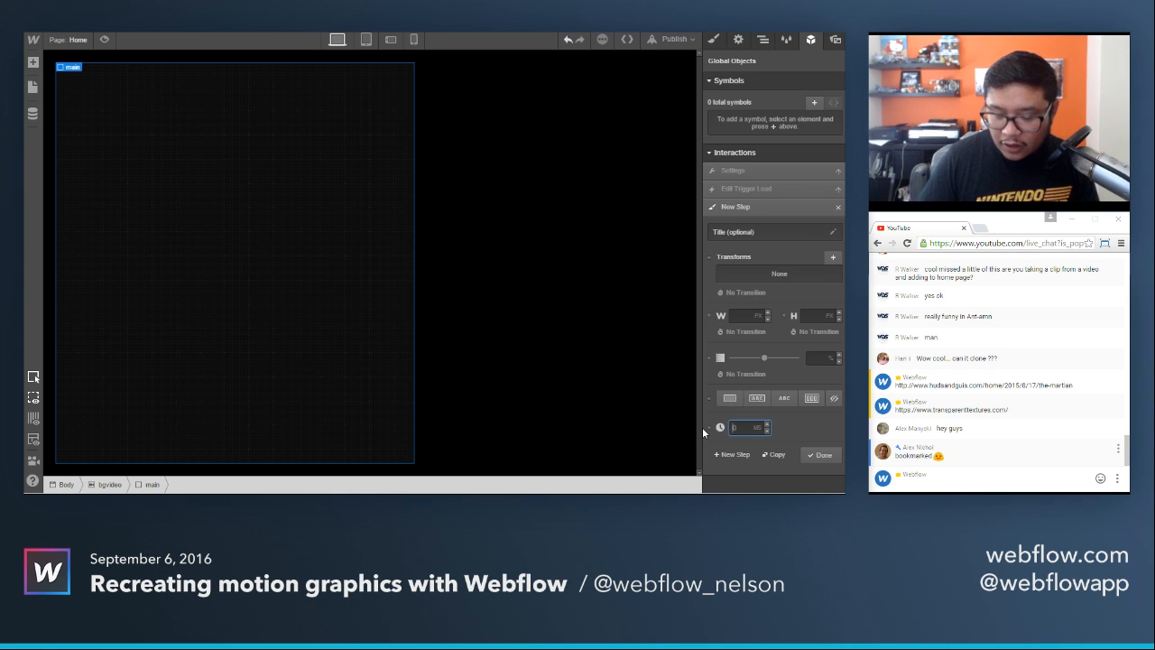
{"action": "type", "text": "500"}
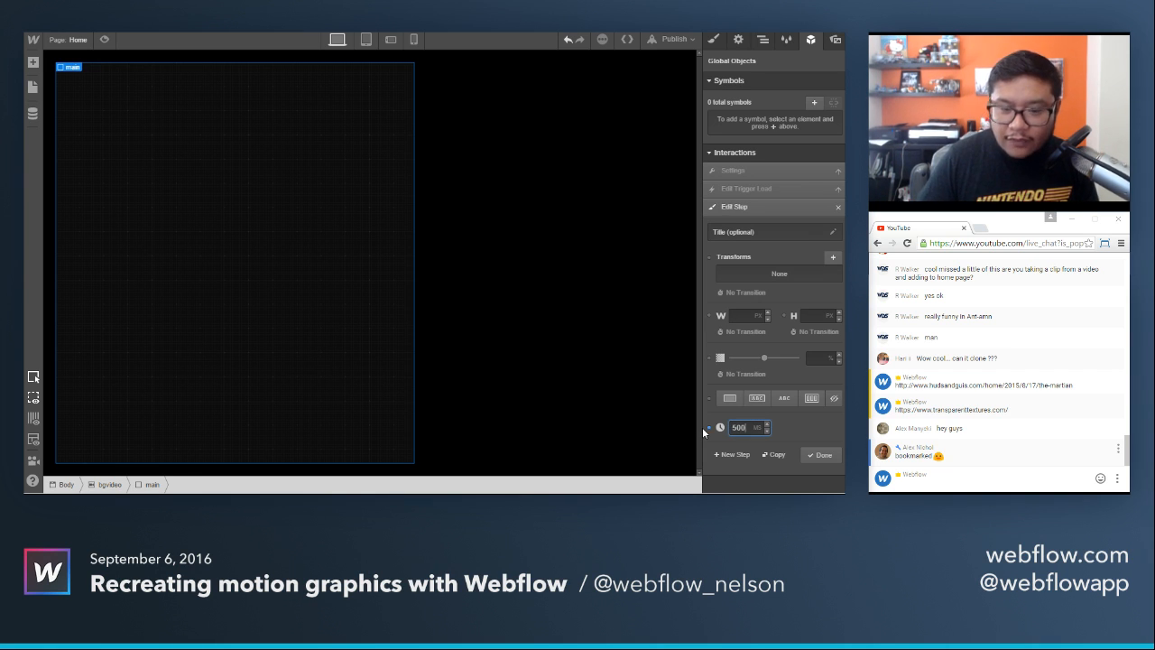
{"action": "left_click", "coordinate": [817, 455]}
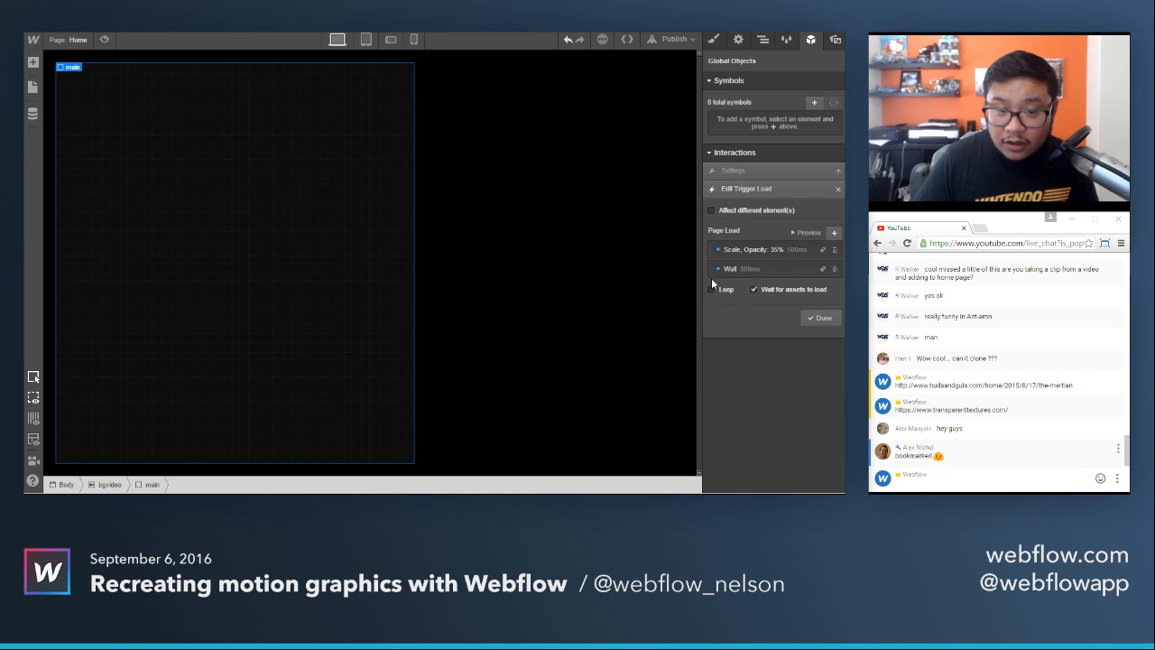
{"action": "left_click_drag", "start_coordinate": [710, 272], "coordinate": [711, 249]}
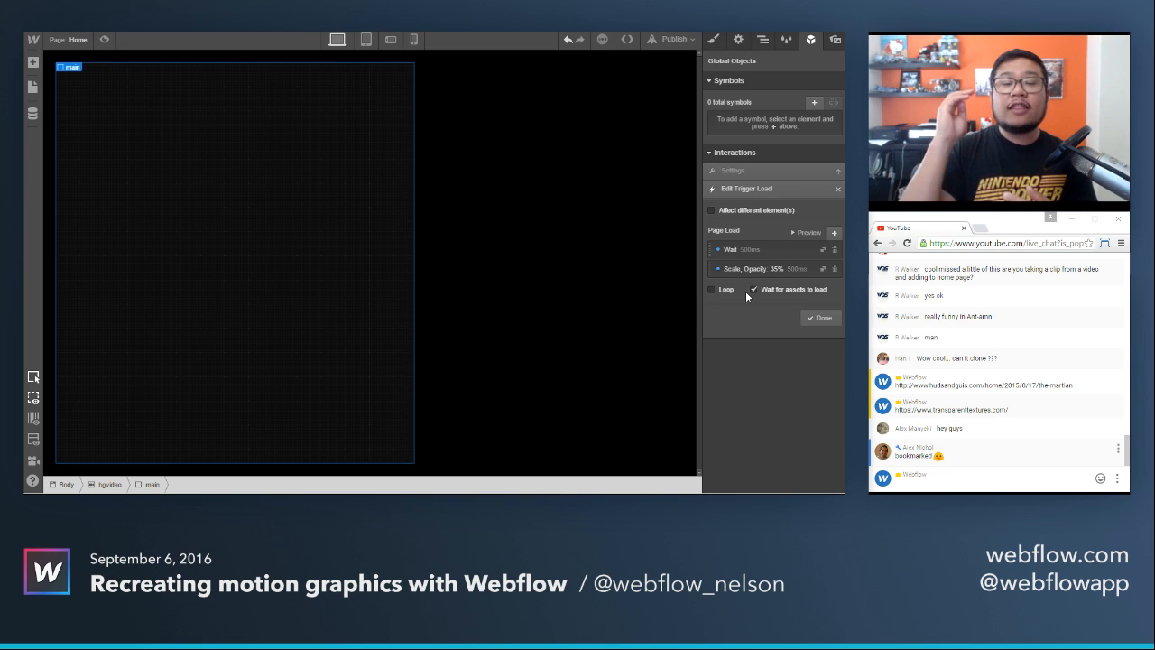
{"action": "left_click", "coordinate": [821, 317]}
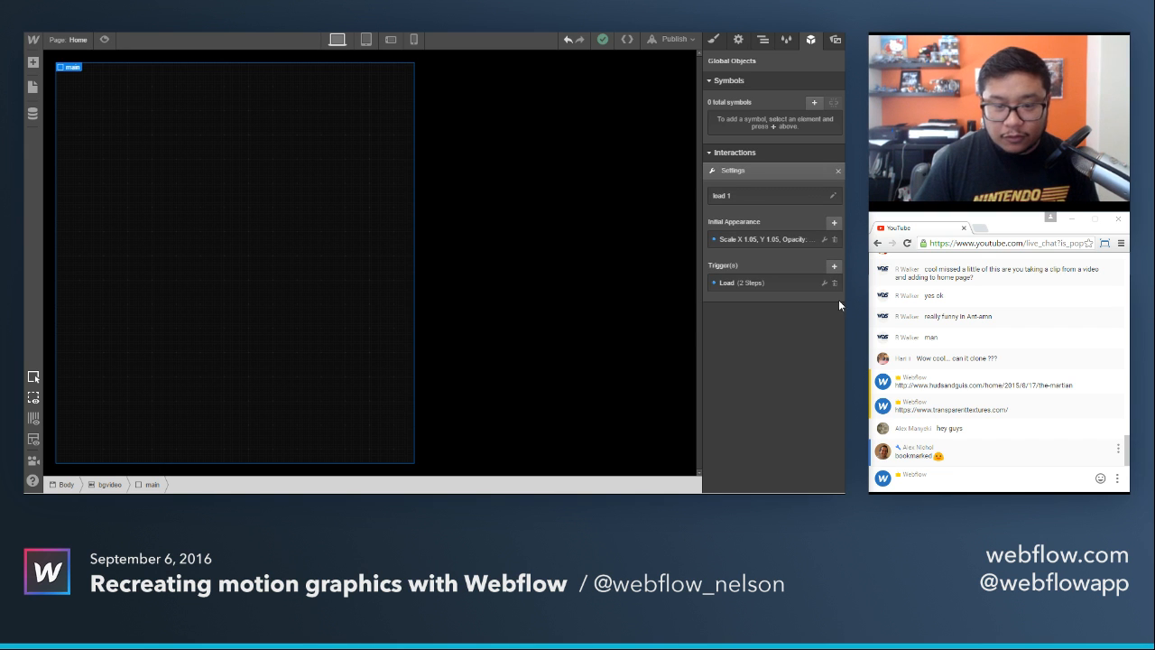
Preview the page repeatedly to check the main block's load animation, and return to editing.
{"action": "left_click", "coordinate": [106, 39]}
{"action": "left_click", "coordinate": [108, 40]}
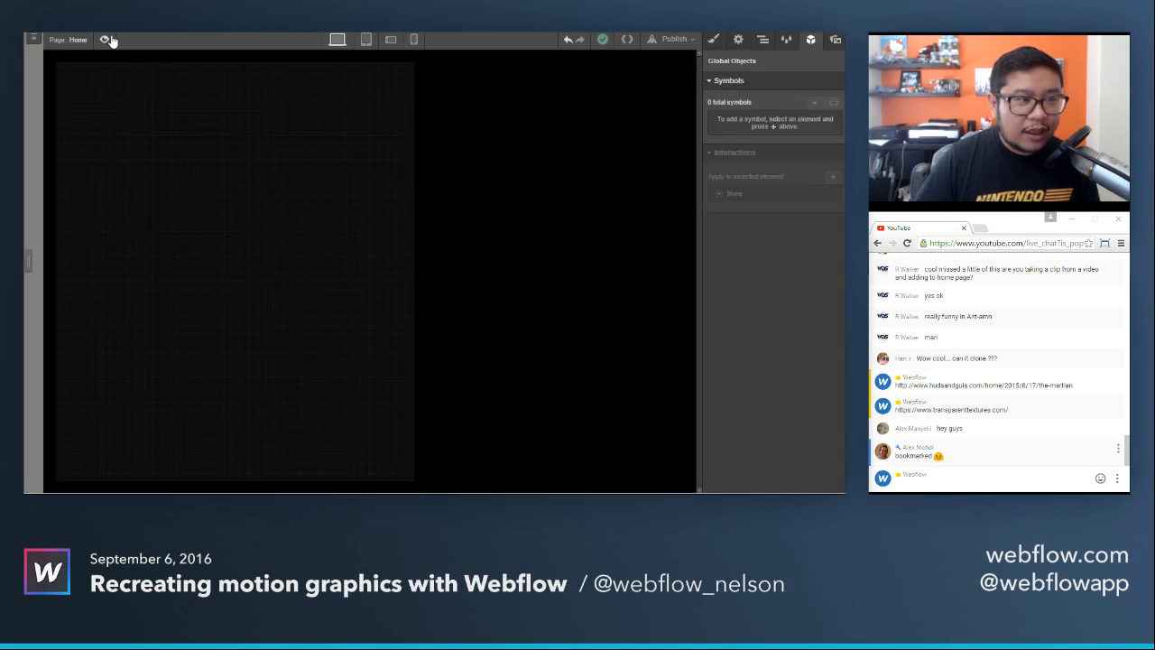
{"action": "left_click", "coordinate": [108, 40]}
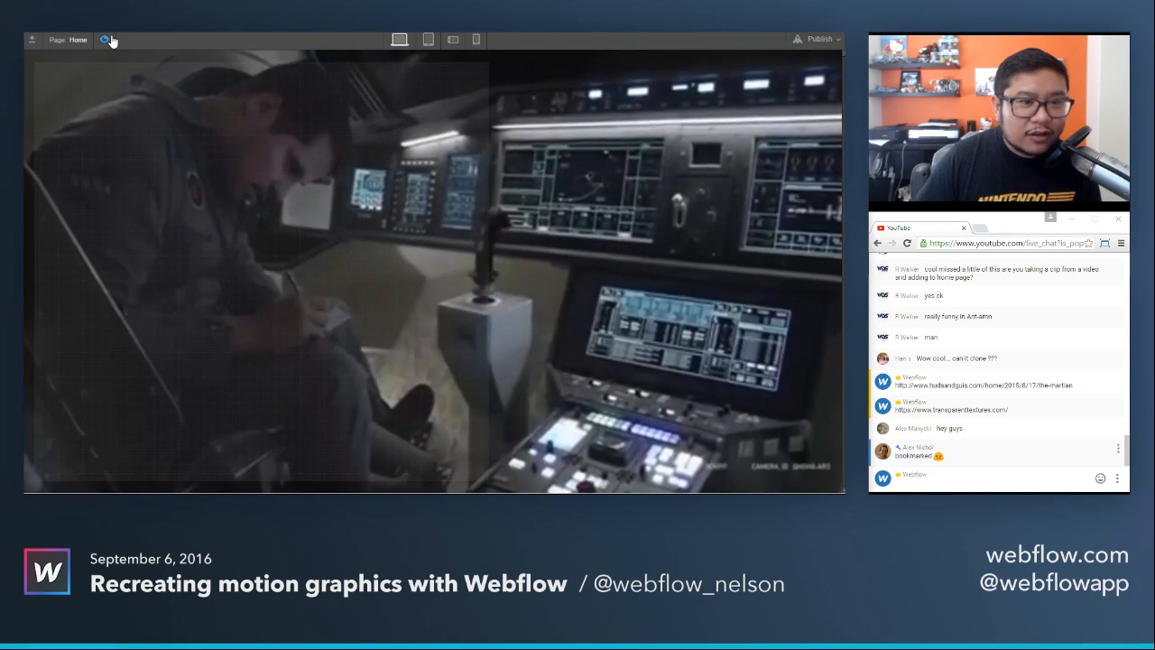
{"action": "left_click", "coordinate": [107, 40]}
{"action": "left_click", "coordinate": [108, 40]}
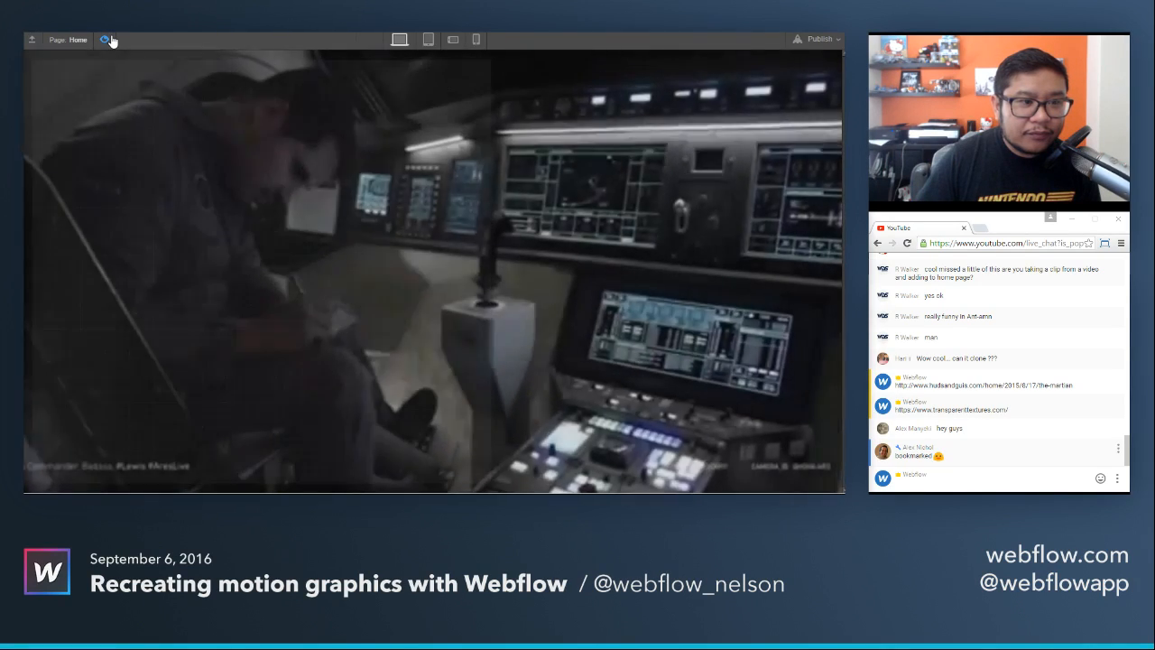
{"action": "left_click", "coordinate": [106, 39]}
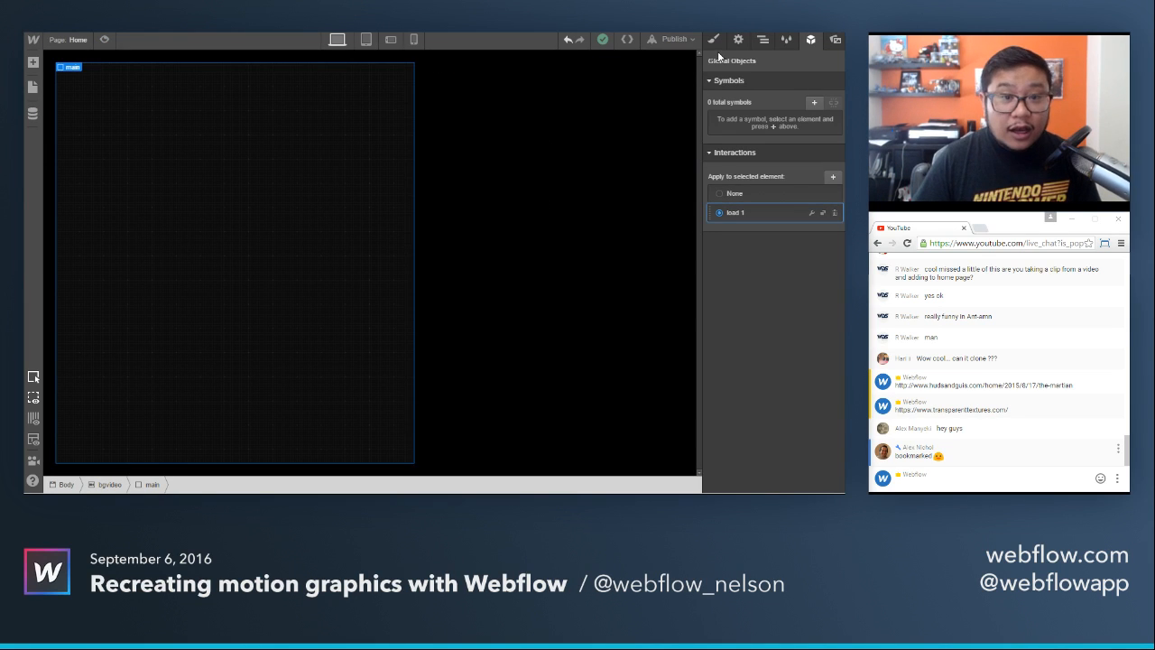
Switch to the browser tab with The Martian reference image and compare its profile columns with the Webflow layout.
{"action": "left_click", "coordinate": [406, 11]}
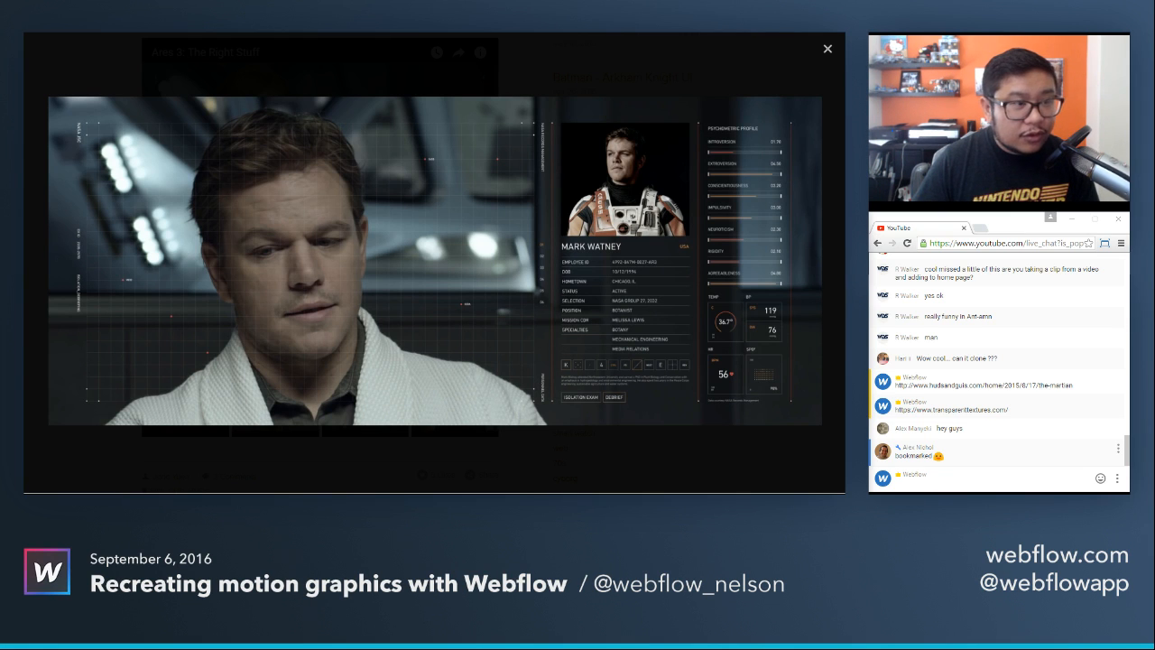
{"action": "key", "text": "ctrl+shift+Tab"}
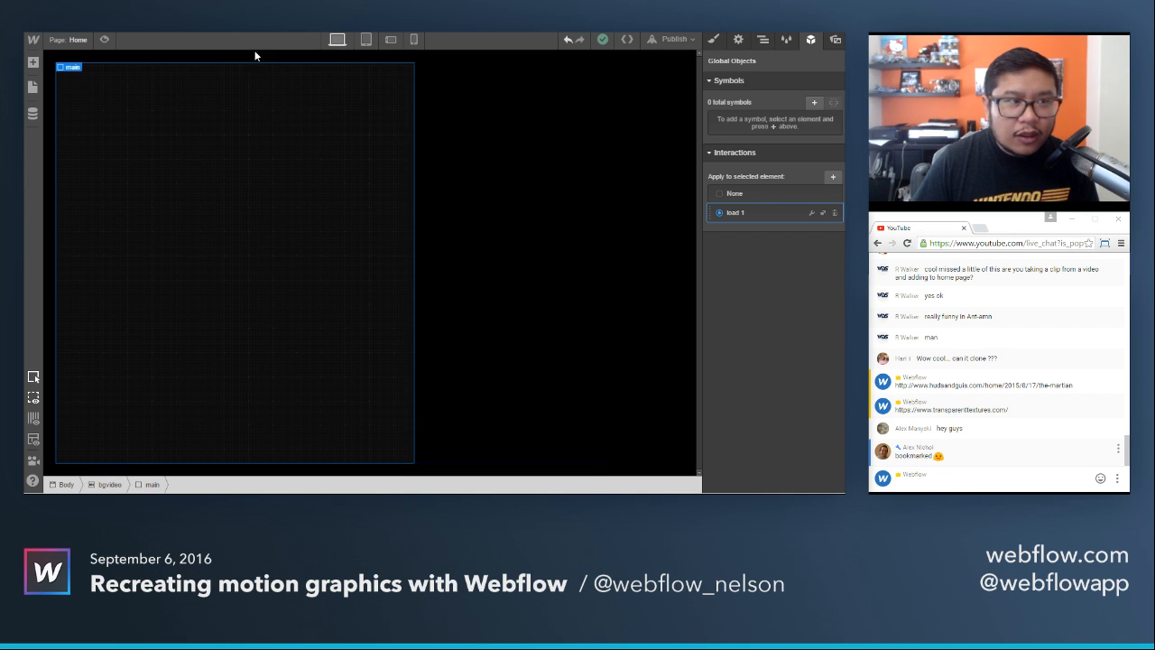
{"action": "key", "text": "ctrl+Tab"}
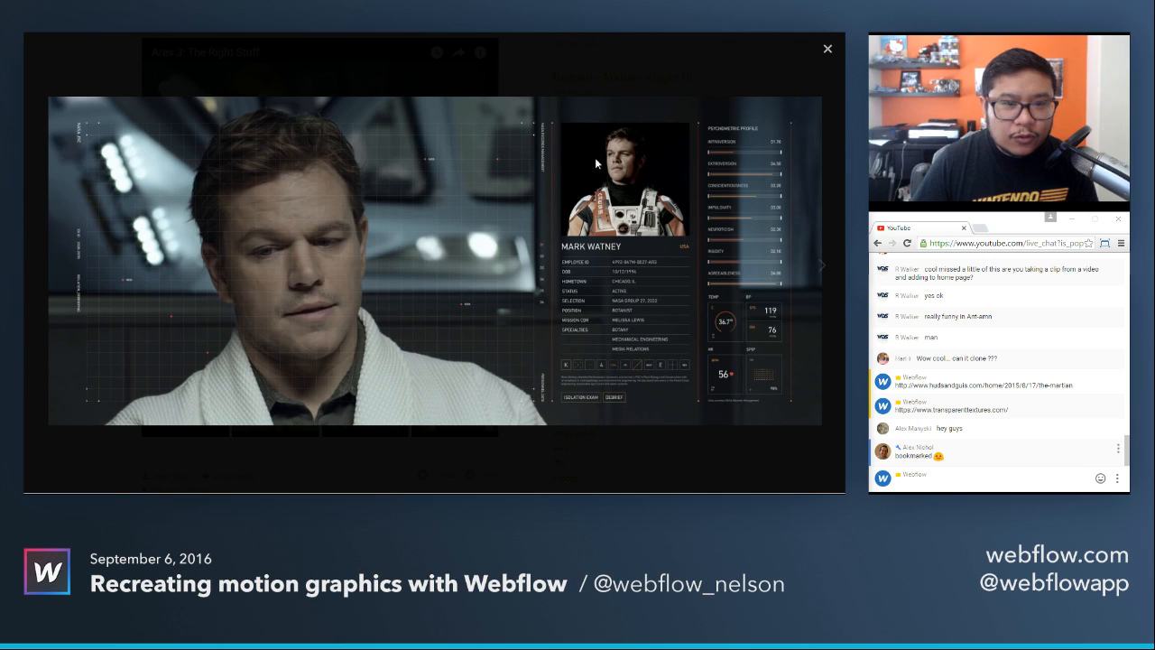
{"action": "key", "text": "Escape"}
Set the left margin of the data col block beside the main block to 20 px.
{"action": "left_click", "coordinate": [479, 123]}
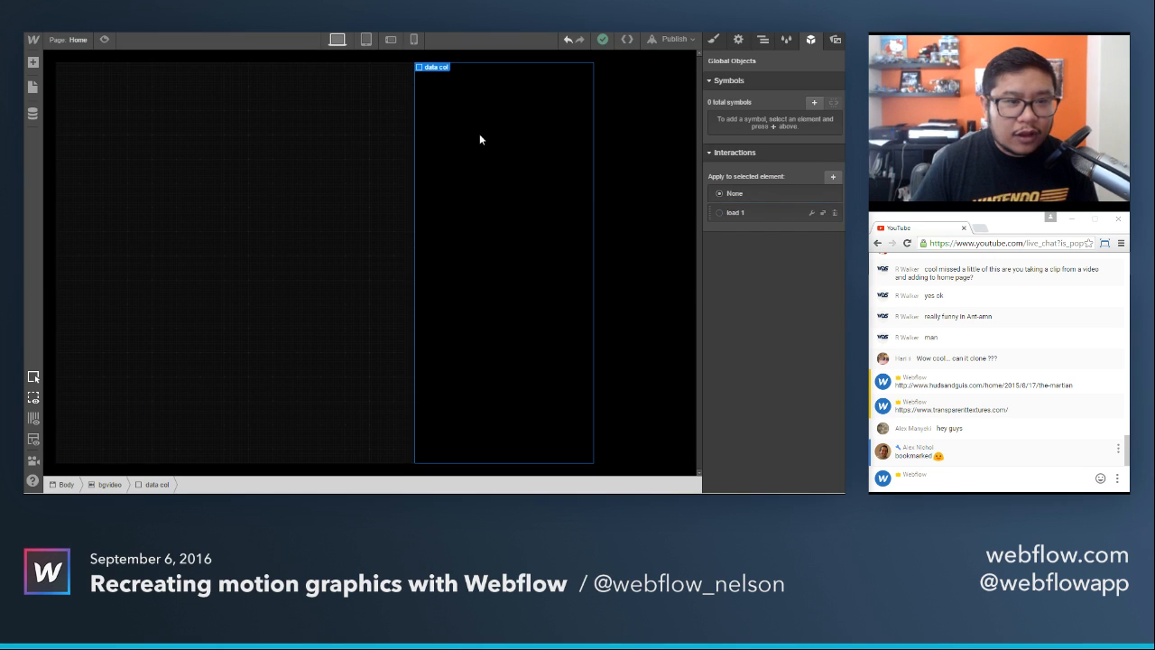
{"action": "left_click", "coordinate": [713, 39]}
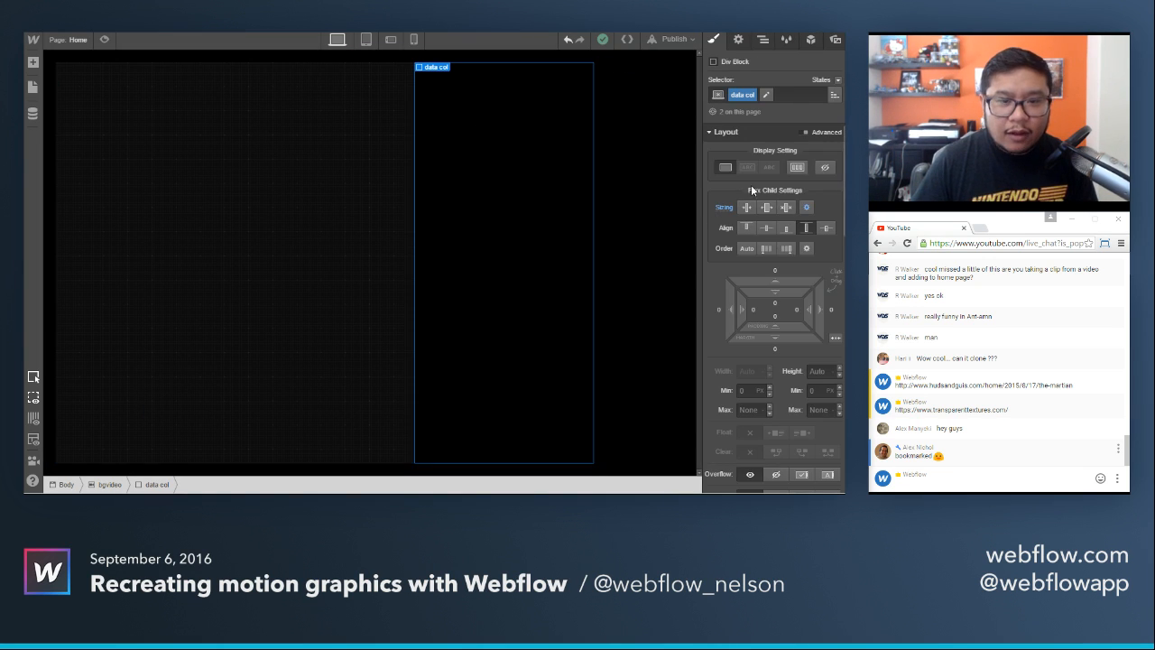
{"action": "scroll", "coordinate": [767, 281], "scroll_direction": "down", "scroll_amount": 1}
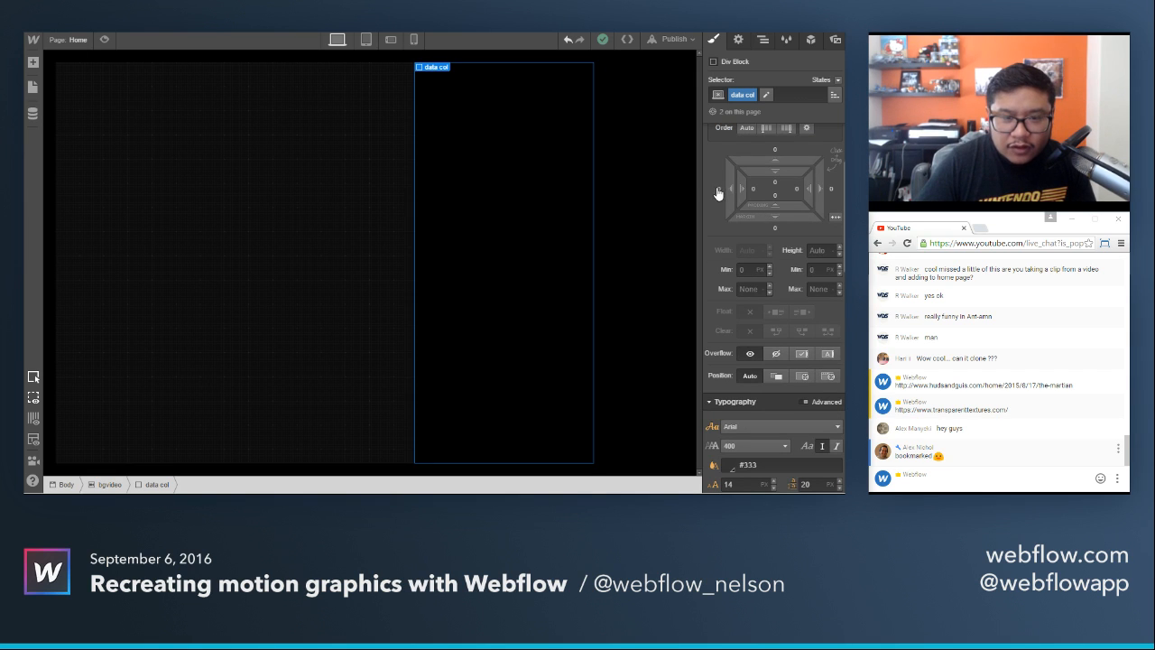
{"action": "left_click", "coordinate": [719, 189]}
{"action": "type", "text": "20"}
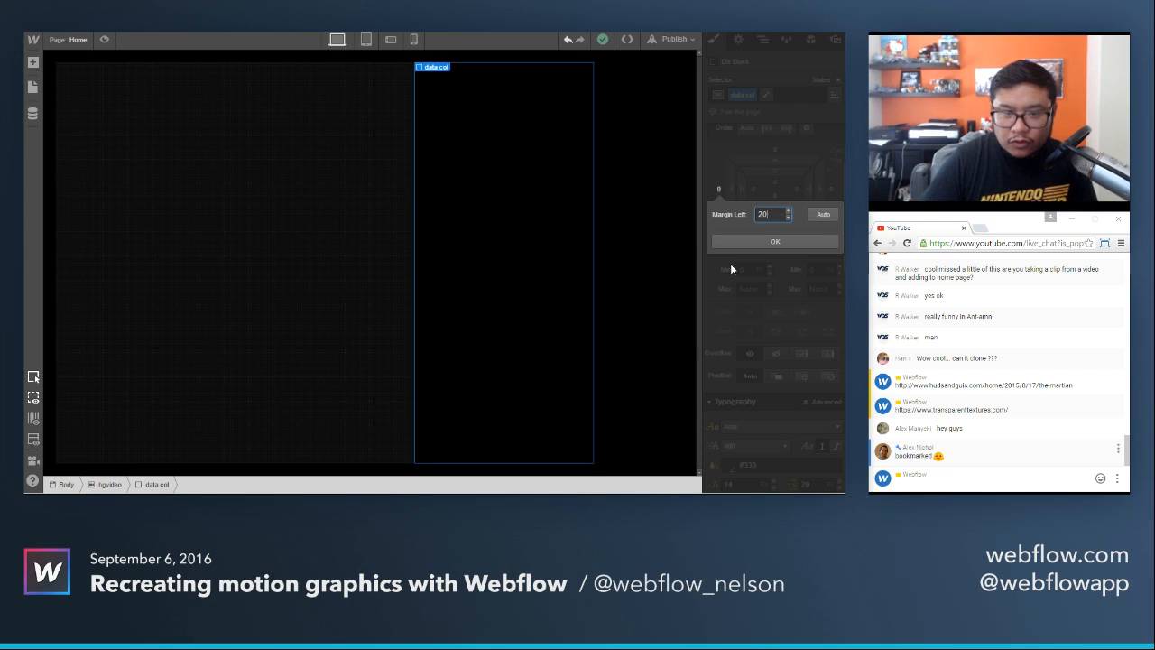
{"action": "key", "text": "Return"}
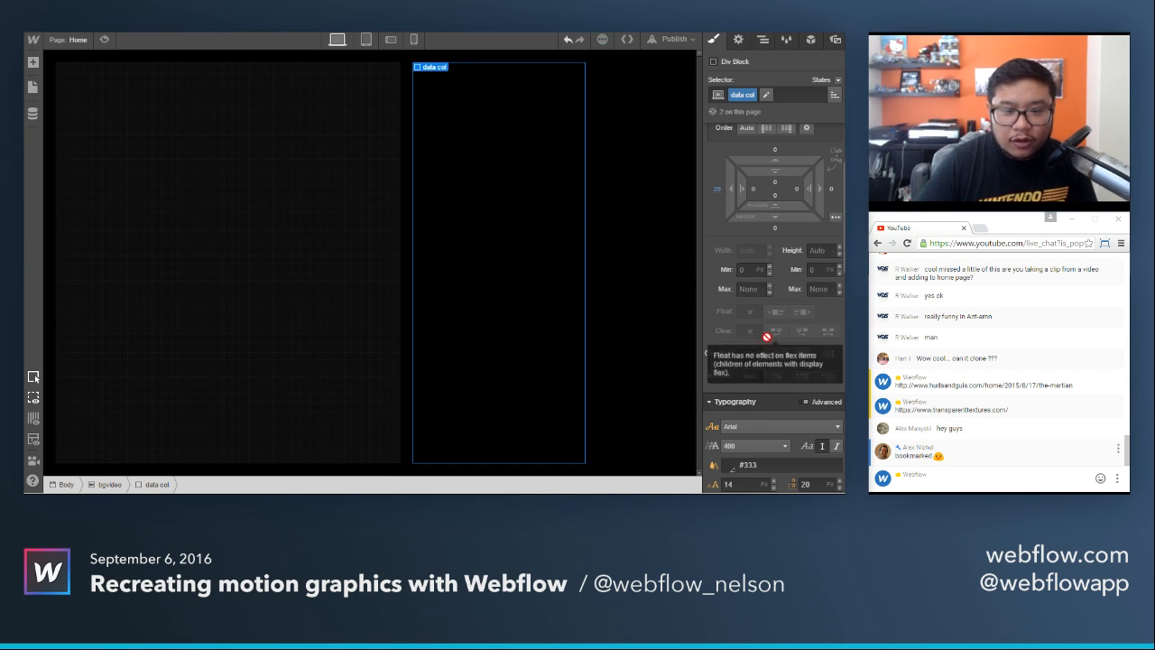
{"action": "scroll", "coordinate": [774, 365], "scroll_direction": "down", "scroll_amount": 4}
{"action": "scroll", "coordinate": [774, 366], "scroll_direction": "up", "scroll_amount": 3}
{"action": "scroll", "coordinate": [767, 226], "scroll_direction": "up", "scroll_amount": 3}
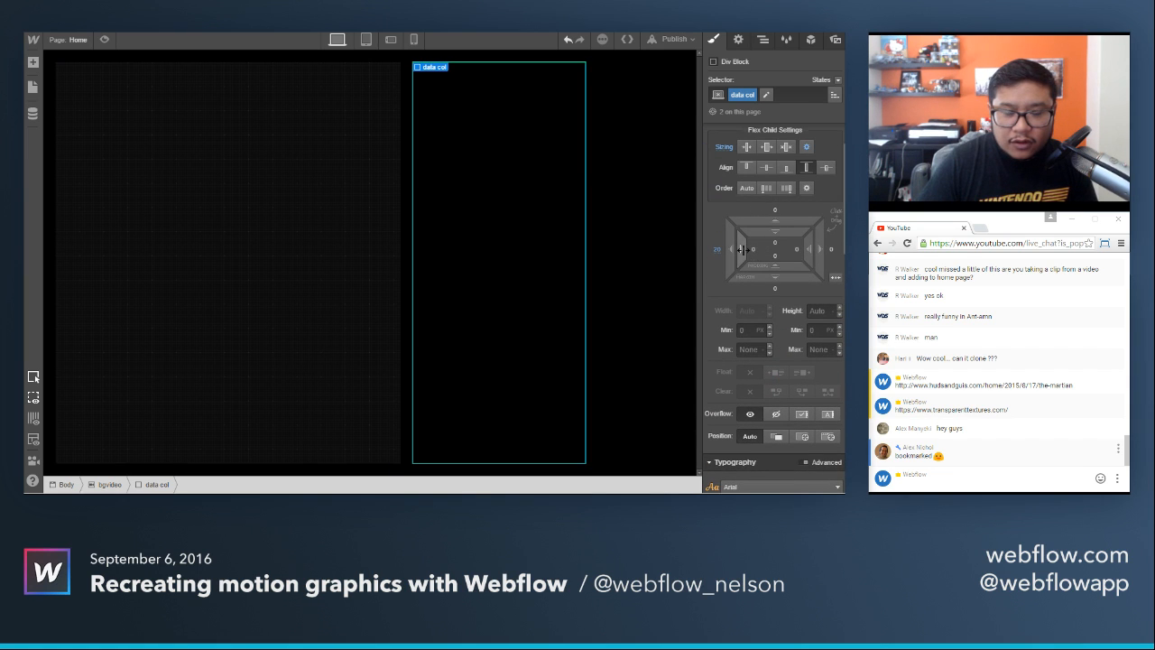
Give the data col class 10 px left and right padding and a 1 px dashed left border in #3a2700.
{"action": "left_click_drag", "start_coordinate": [739, 251], "coordinate": [762, 261]}
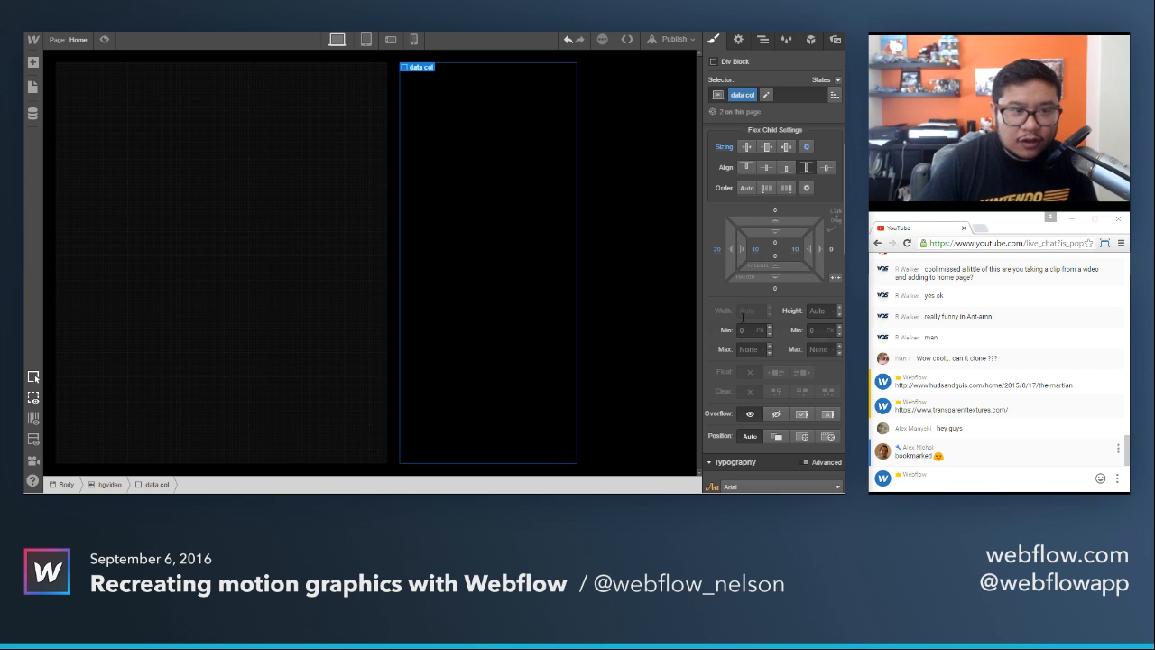
{"action": "scroll", "coordinate": [793, 385], "scroll_direction": "down", "scroll_amount": 4}
{"action": "scroll", "coordinate": [793, 385], "scroll_direction": "down", "scroll_amount": 5}
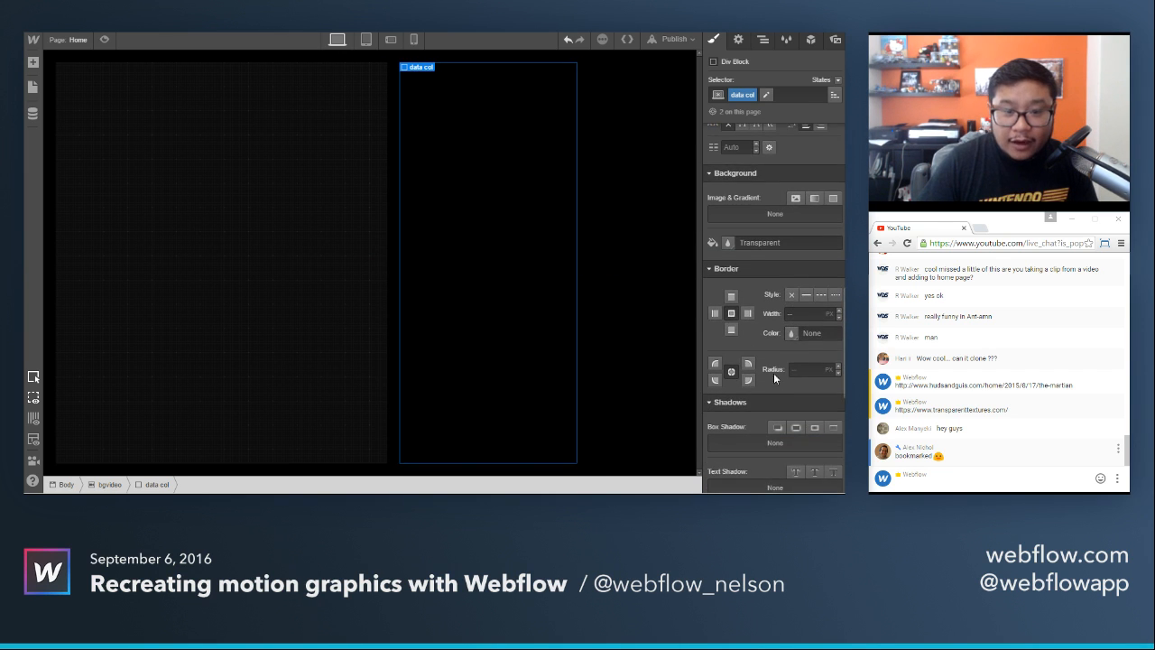
{"action": "left_click", "coordinate": [807, 297]}
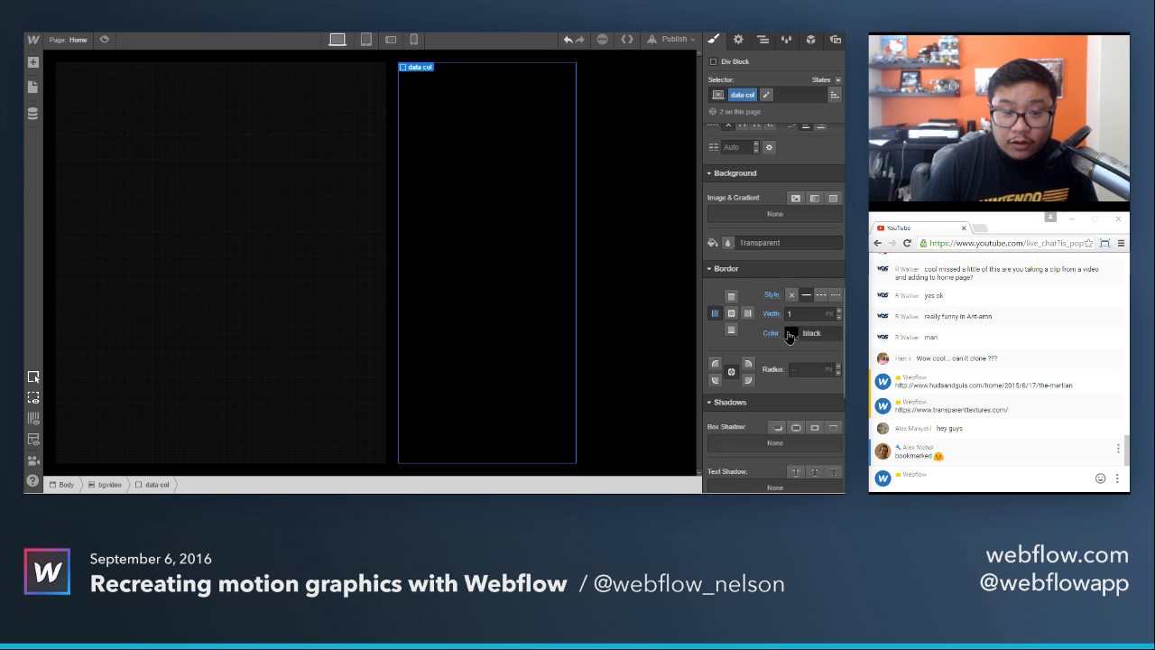
{"action": "left_click", "coordinate": [790, 334]}
{"action": "left_click_drag", "start_coordinate": [718, 245], "coordinate": [718, 238]}
{"action": "mouse_move", "coordinate": [814, 182]}
{"action": "left_mouse_down"}
{"action": "mouse_move", "coordinate": [829, 229]}
{"action": "mouse_move", "coordinate": [845, 236]}
{"action": "mouse_move", "coordinate": [842, 222]}
{"action": "left_mouse_up"}
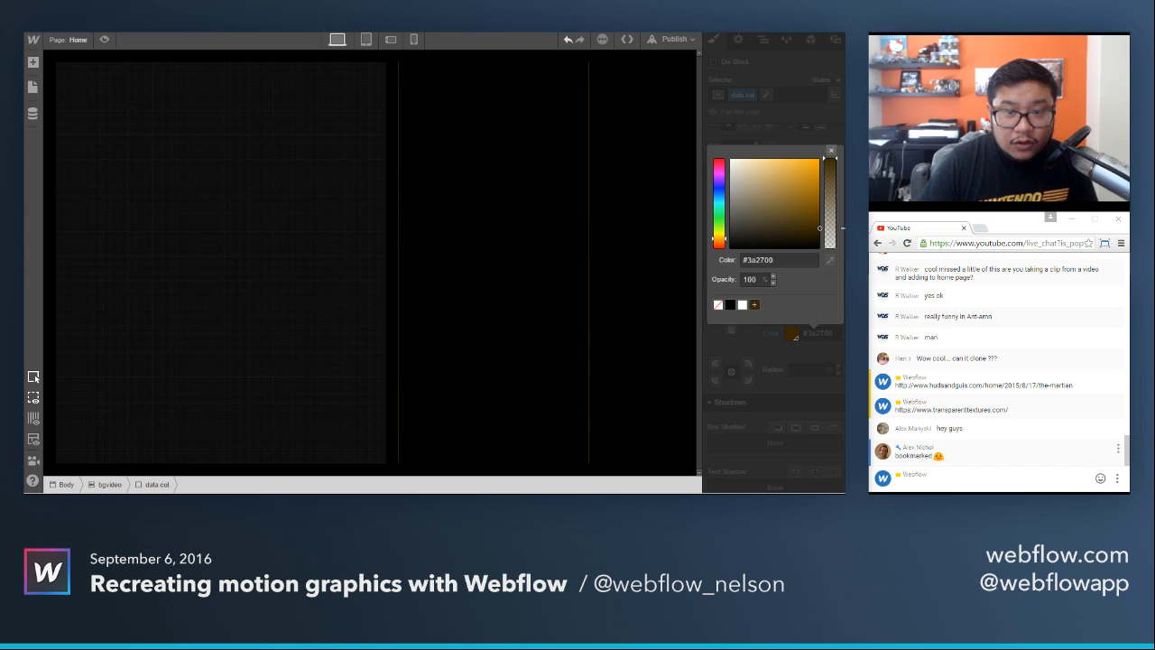
{"action": "left_click", "coordinate": [831, 150]}
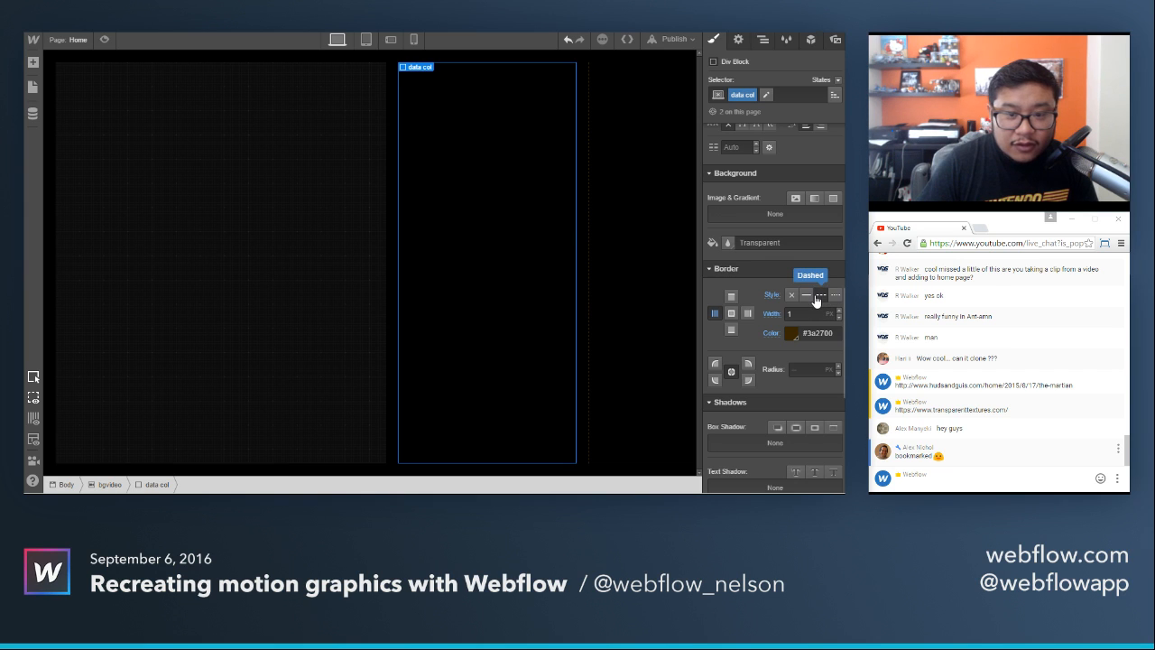
Preview the page to check the data col borders, and compare the layout with The Martian reference image in the other tab.
{"action": "left_click", "coordinate": [645, 239]}
{"action": "left_click", "coordinate": [104, 42]}
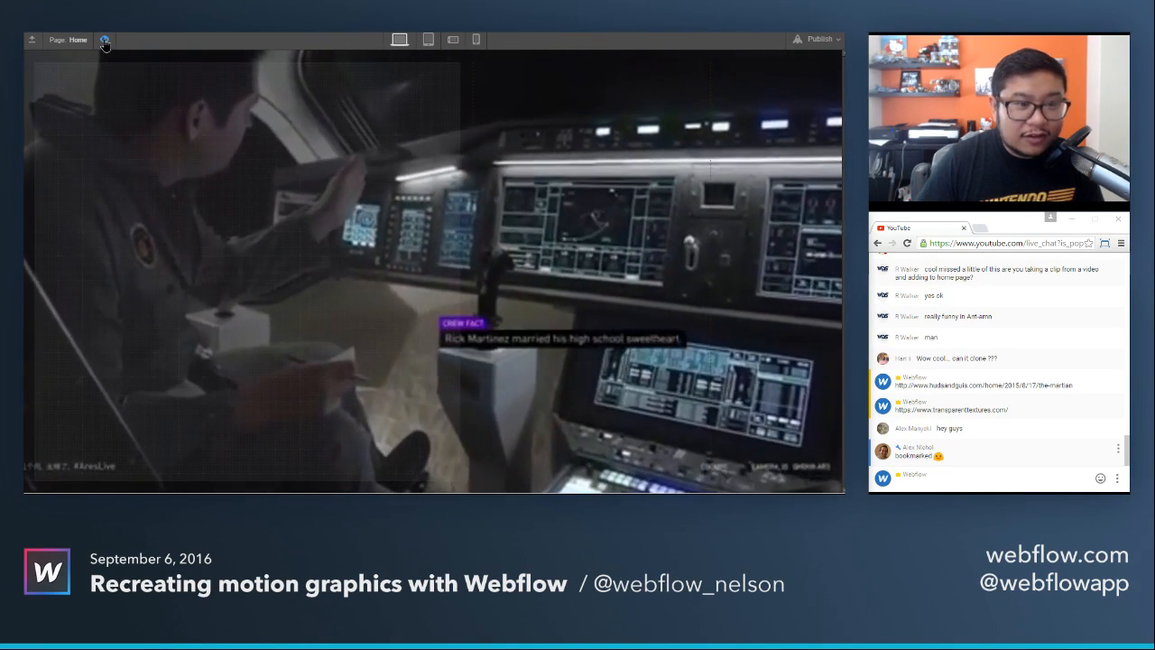
{"action": "left_click", "coordinate": [105, 41]}
{"action": "left_click", "coordinate": [443, 140]}
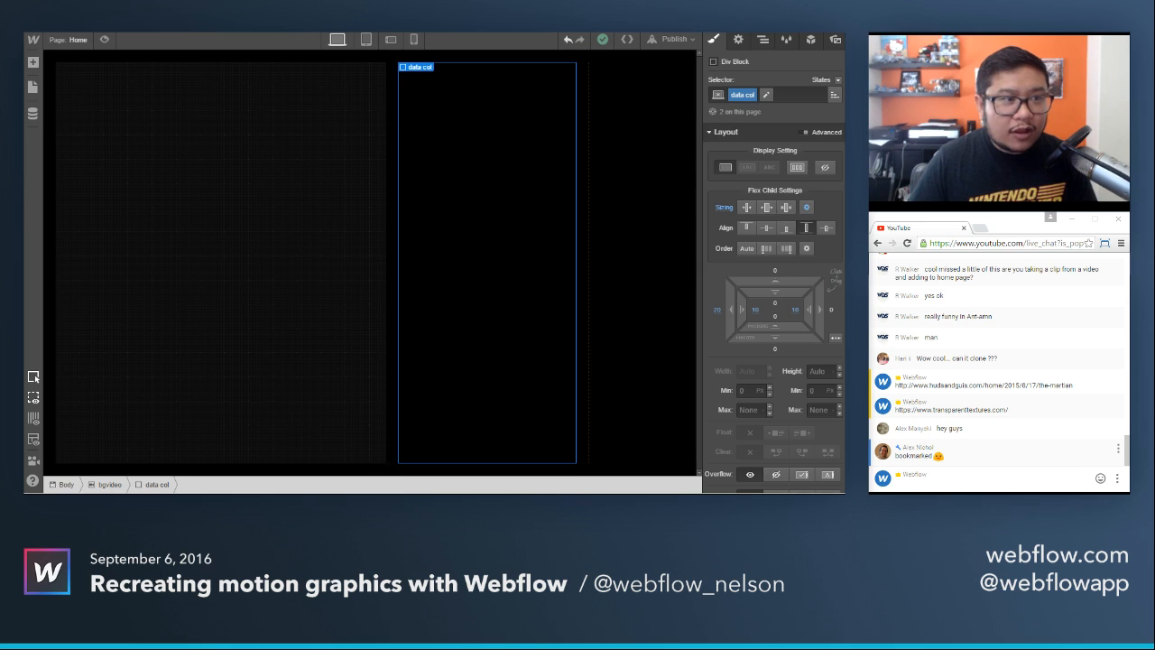
{"action": "key", "text": "ctrl+Tab"}
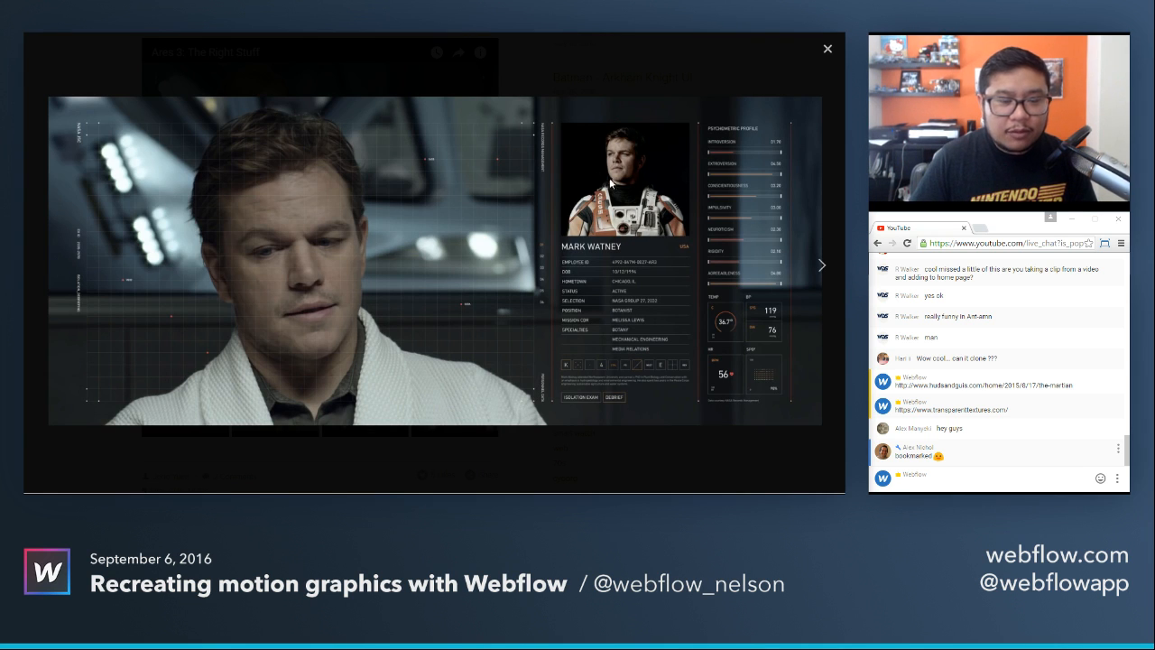
{"action": "key", "text": "ctrl+shift+Tab"}
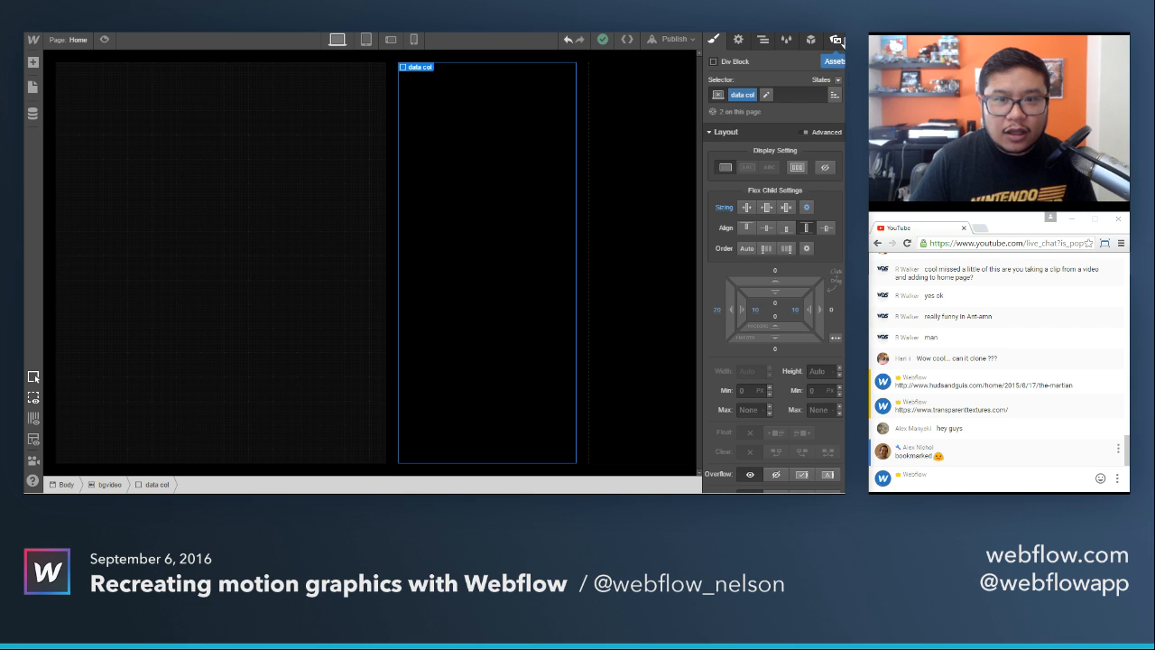
Place the astronaut portrait from the site's assets inside the data col beside the main block.
{"action": "left_click", "coordinate": [835, 39]}
{"action": "left_click_drag", "start_coordinate": [774, 93], "coordinate": [491, 114]}
{"action": "left_click", "coordinate": [569, 186]}
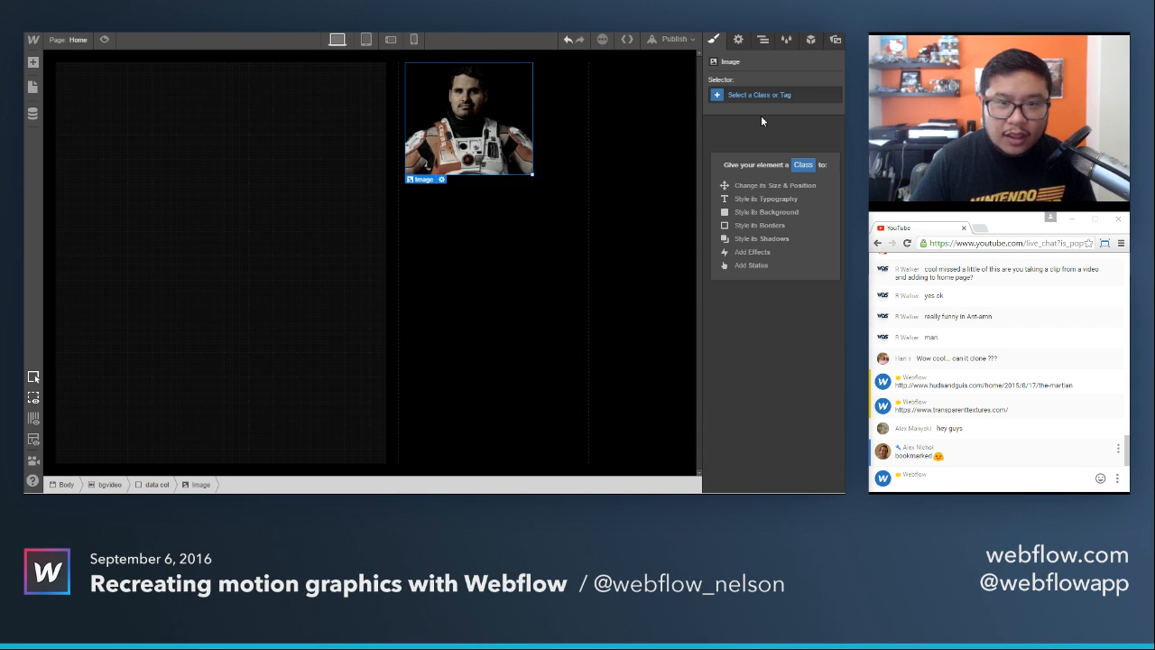
Give the portrait image the class photo and set its width to 100%.
{"action": "left_click", "coordinate": [768, 94]}
{"action": "type", "text": "photo"}
{"action": "key", "text": "Return"}
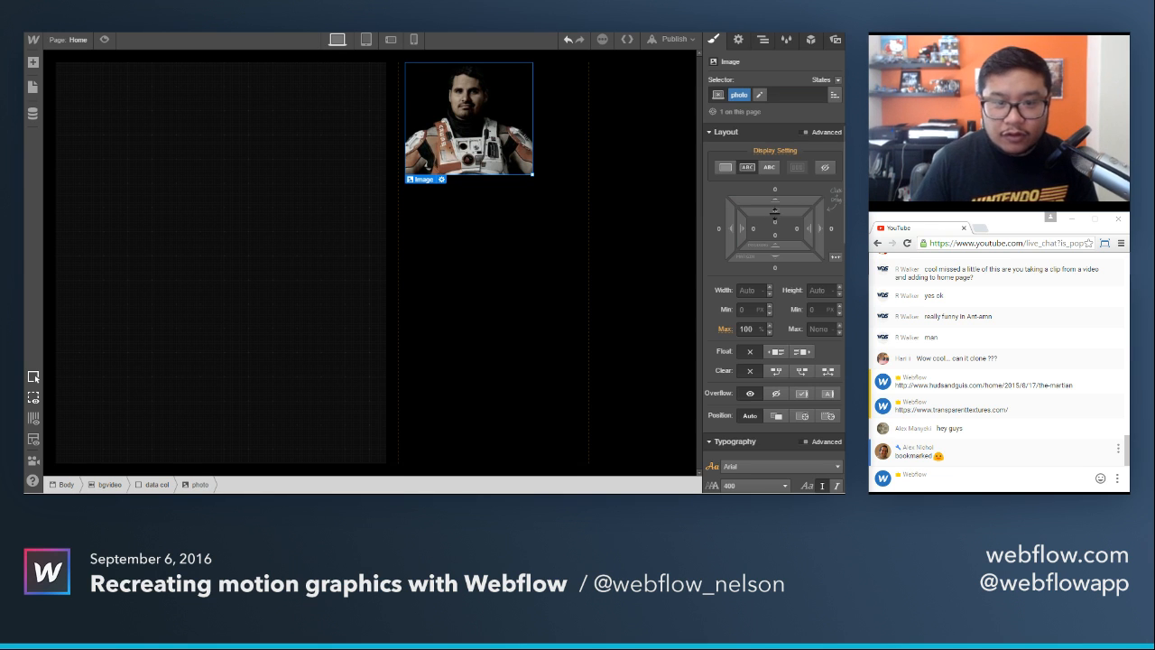
{"action": "left_click", "coordinate": [752, 290]}
{"action": "type", "text": "100%"}
{"action": "key", "text": "Return"}
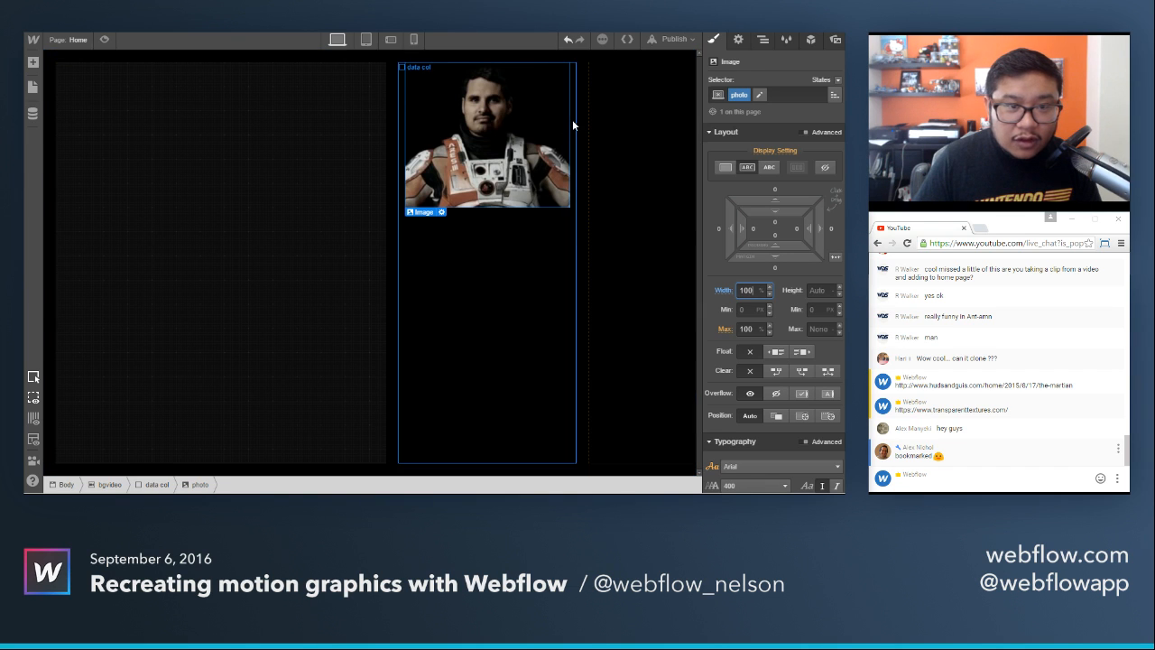
Remove the right padding from the data col class, preview the page and return to editing.
{"action": "left_click", "coordinate": [553, 236]}
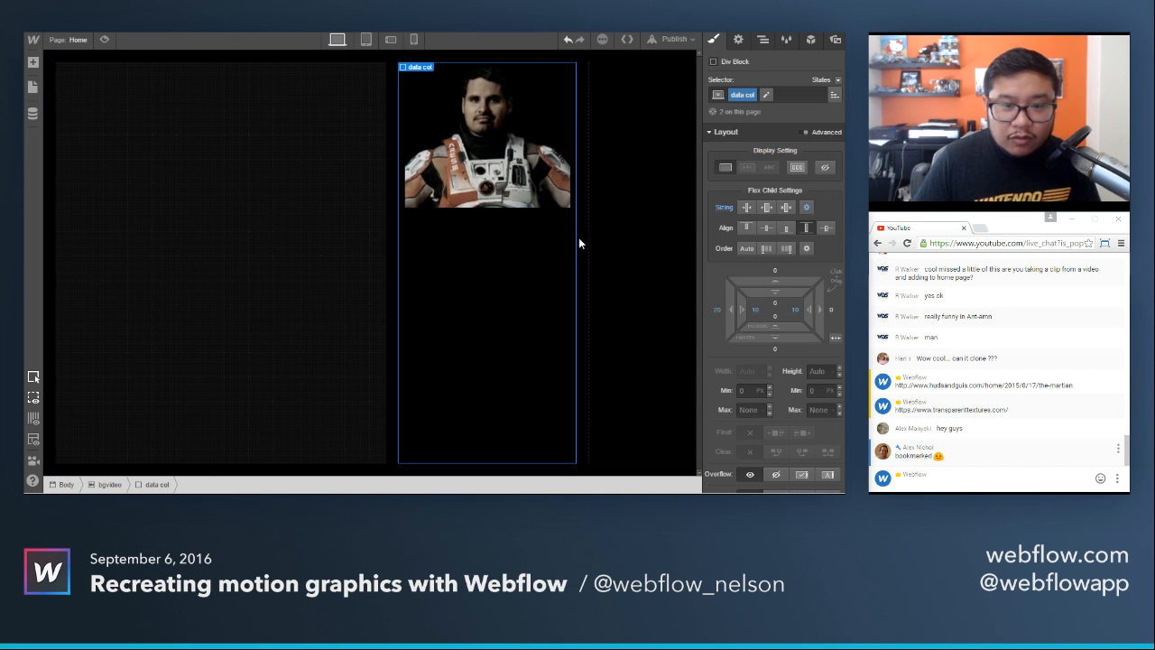
{"action": "left_click", "coordinate": [795, 311]}
{"action": "left_click", "coordinate": [794, 363]}
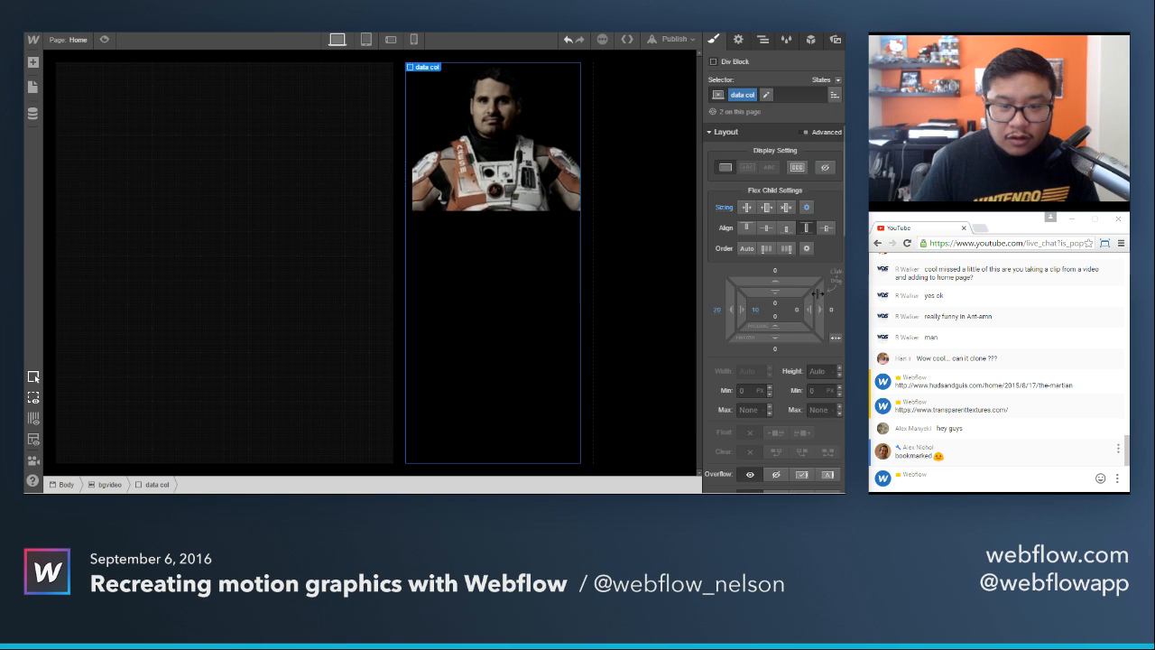
{"action": "left_click", "coordinate": [619, 242]}
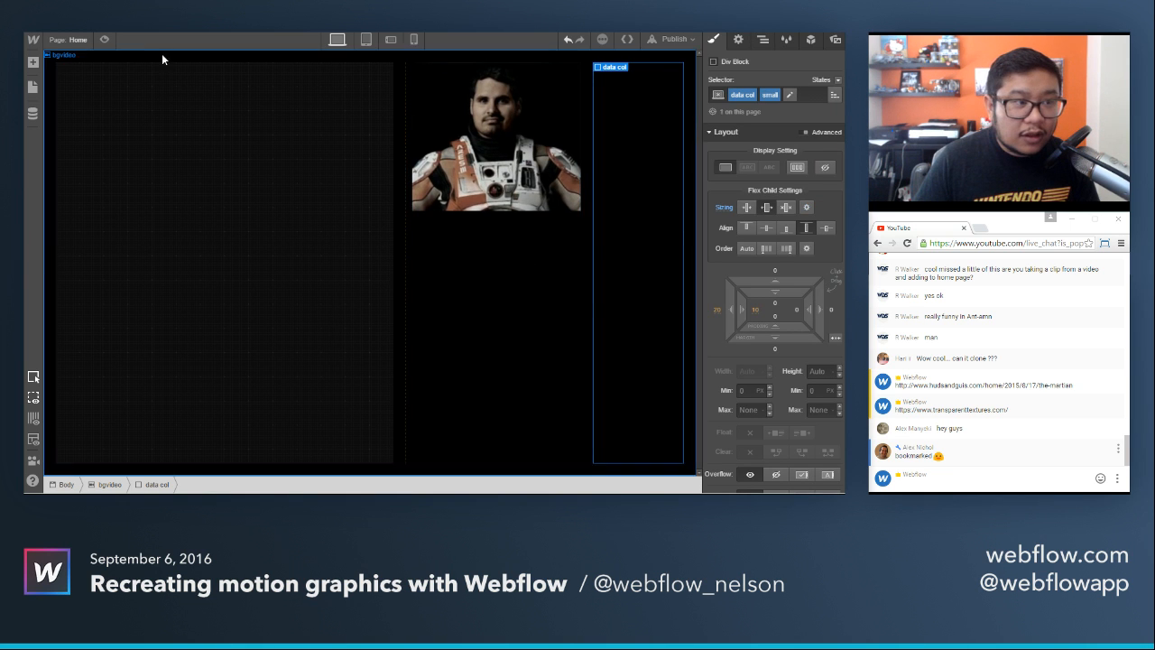
{"action": "left_click", "coordinate": [104, 40]}
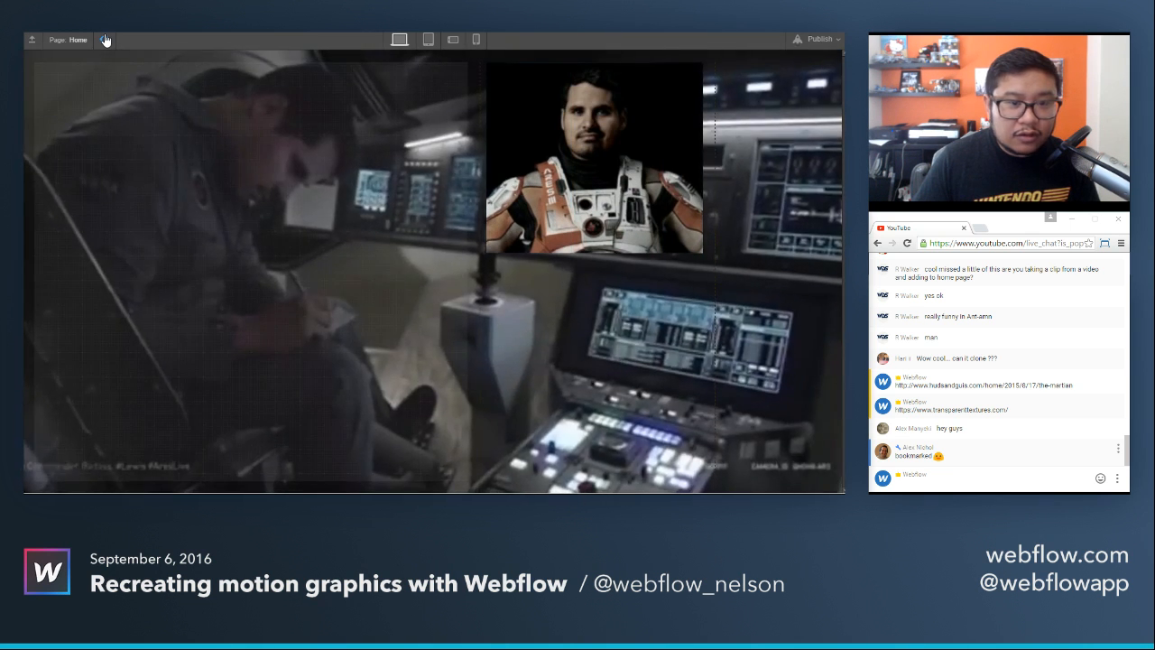
{"action": "left_click", "coordinate": [105, 40]}
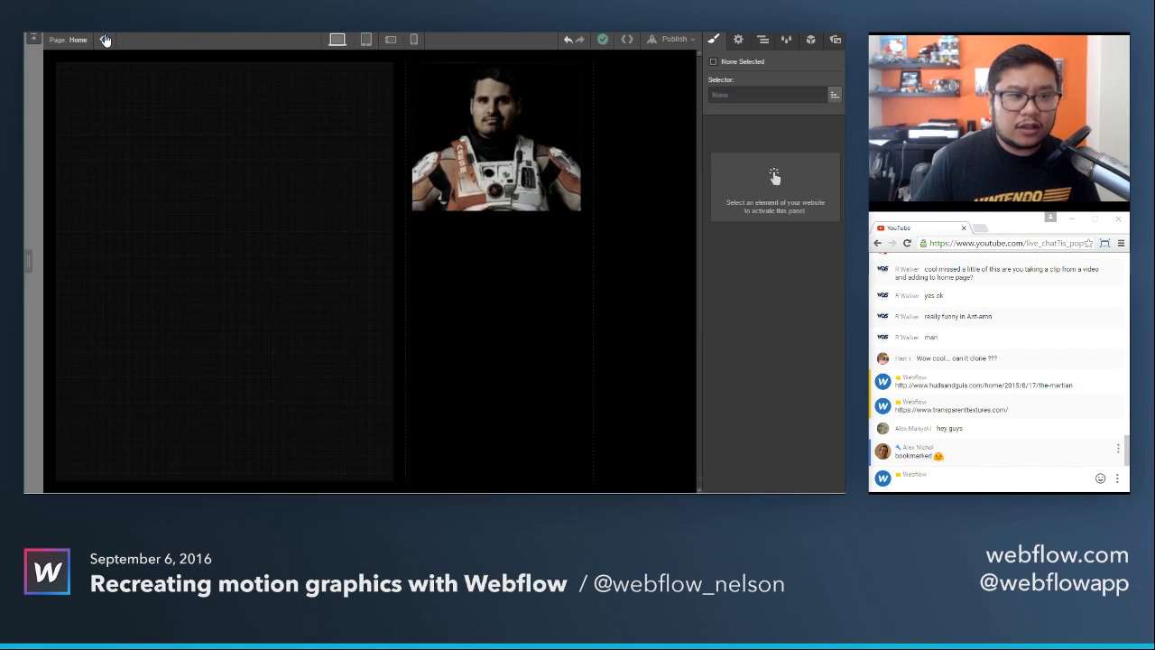
Set the main block's flex grow value to 6 in its advanced sizing.
{"action": "left_click", "coordinate": [237, 220]}
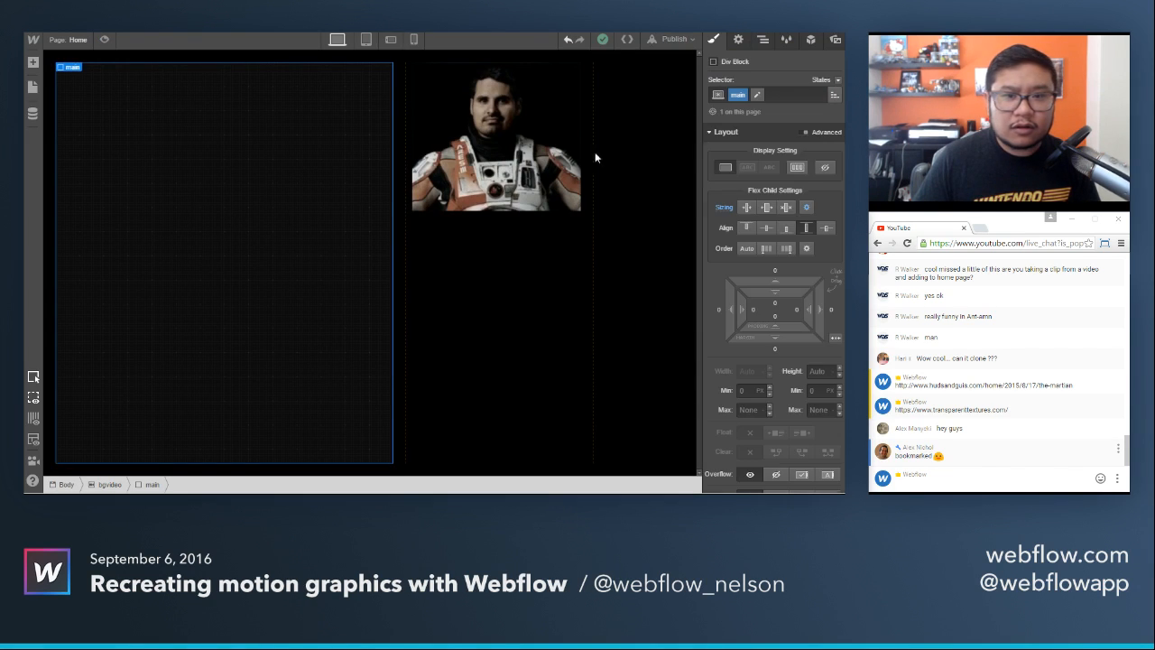
{"action": "left_click", "coordinate": [805, 206]}
{"action": "left_click", "coordinate": [771, 247]}
{"action": "key", "text": "Up"}
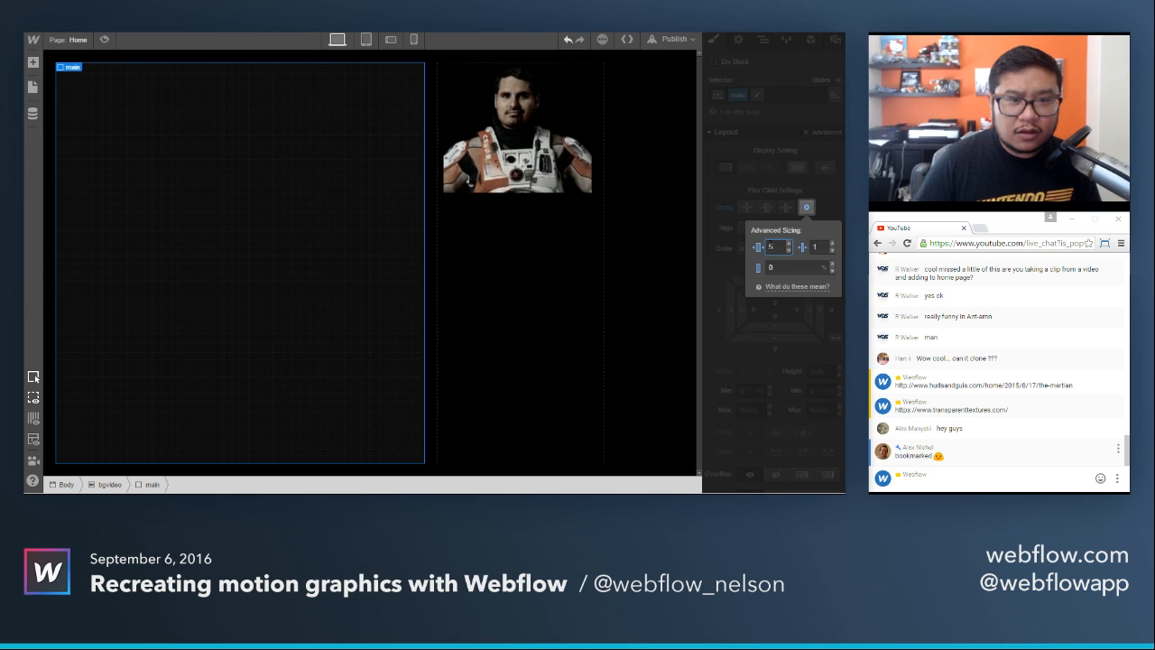
{"action": "key", "text": "Up"}
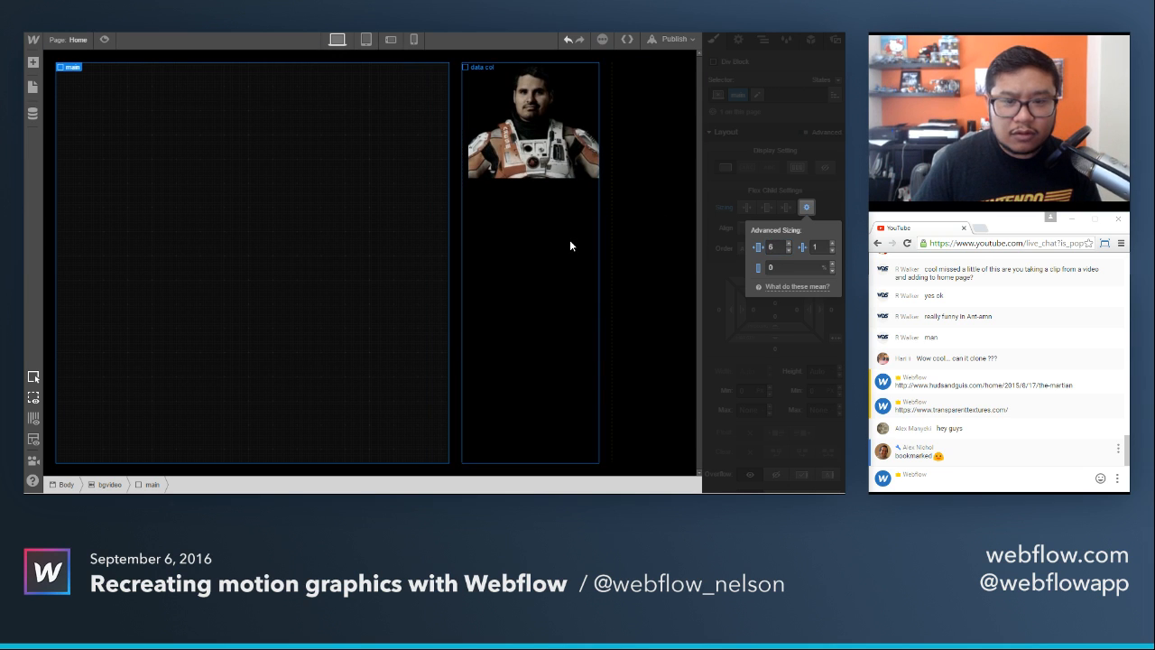
Remove the small combo class from the outer data col, leaving only the data col class on it.
{"action": "left_click", "coordinate": [569, 239]}
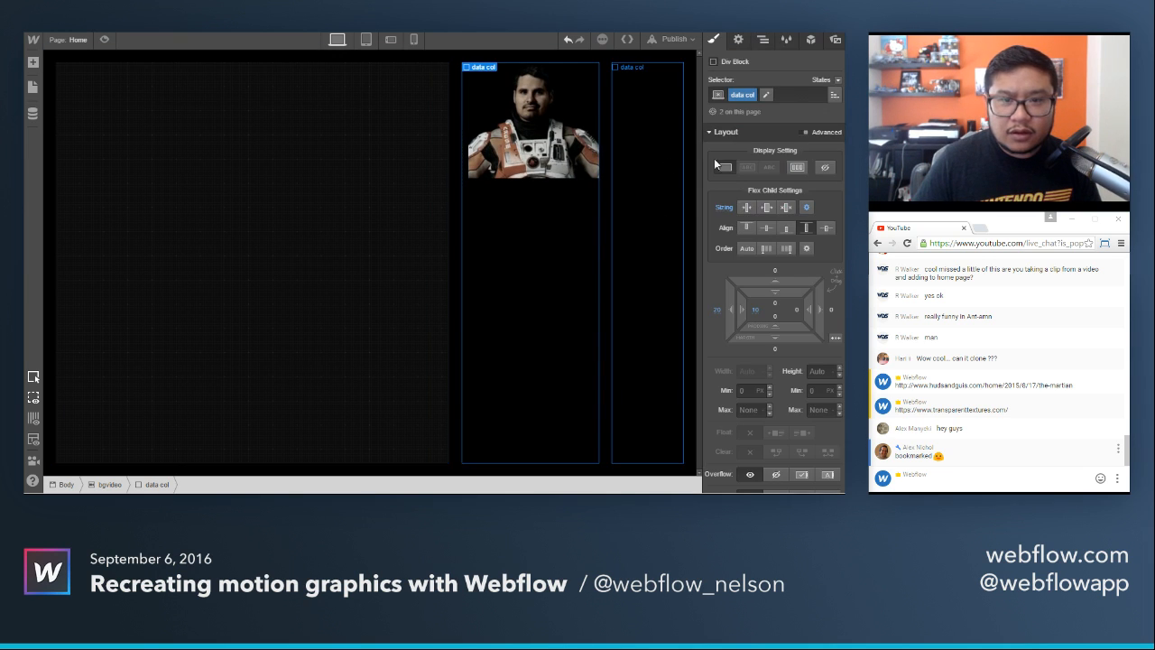
{"action": "left_click", "coordinate": [648, 199]}
{"action": "left_click", "coordinate": [768, 96]}
{"action": "left_click", "coordinate": [759, 98]}
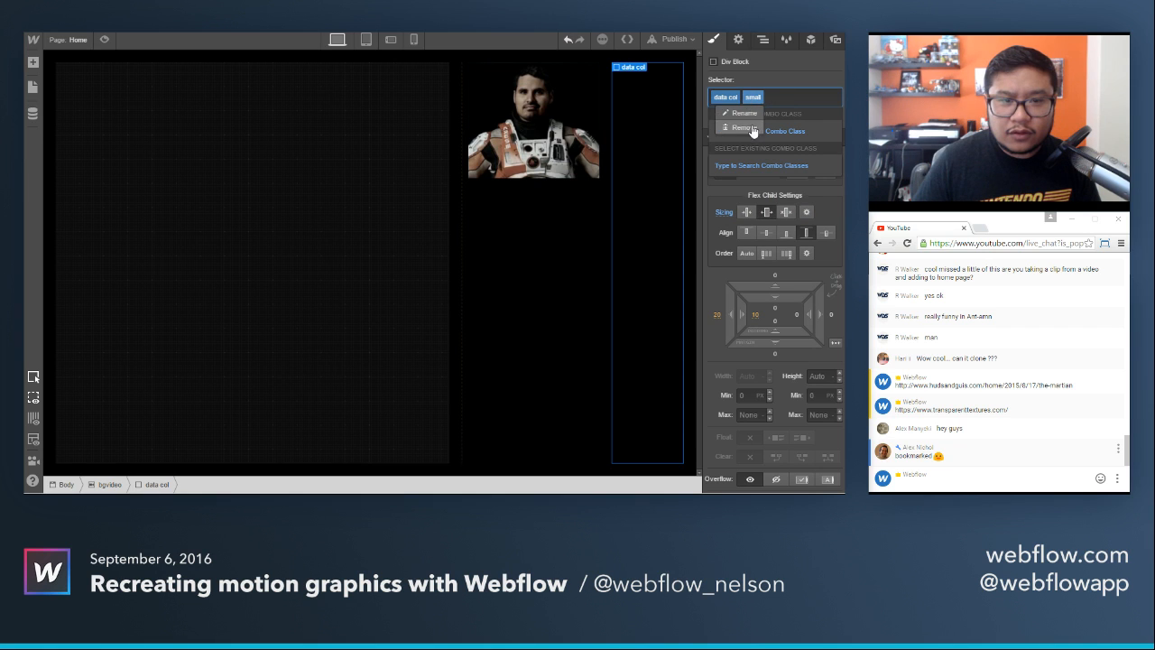
{"action": "left_click", "coordinate": [751, 128]}
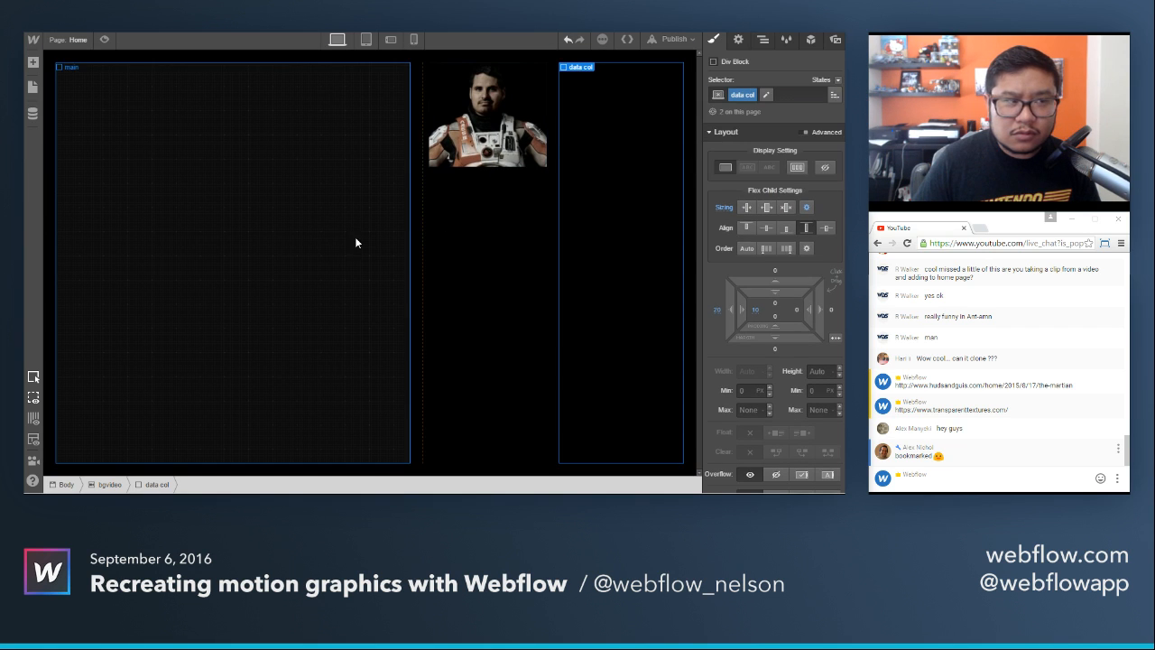
Set the flex grow value of the data col class to 1 in its advanced sizing.
{"action": "left_click", "coordinate": [527, 231]}
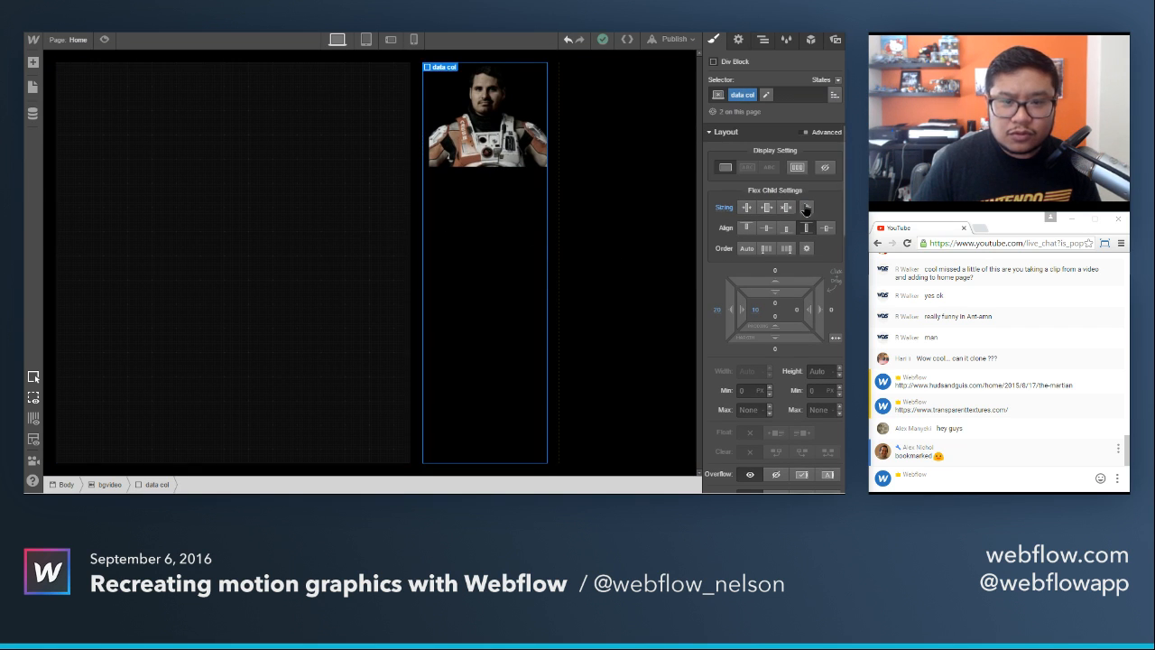
{"action": "left_click", "coordinate": [805, 209]}
{"action": "left_click", "coordinate": [776, 248]}
{"action": "type", "text": "1"}
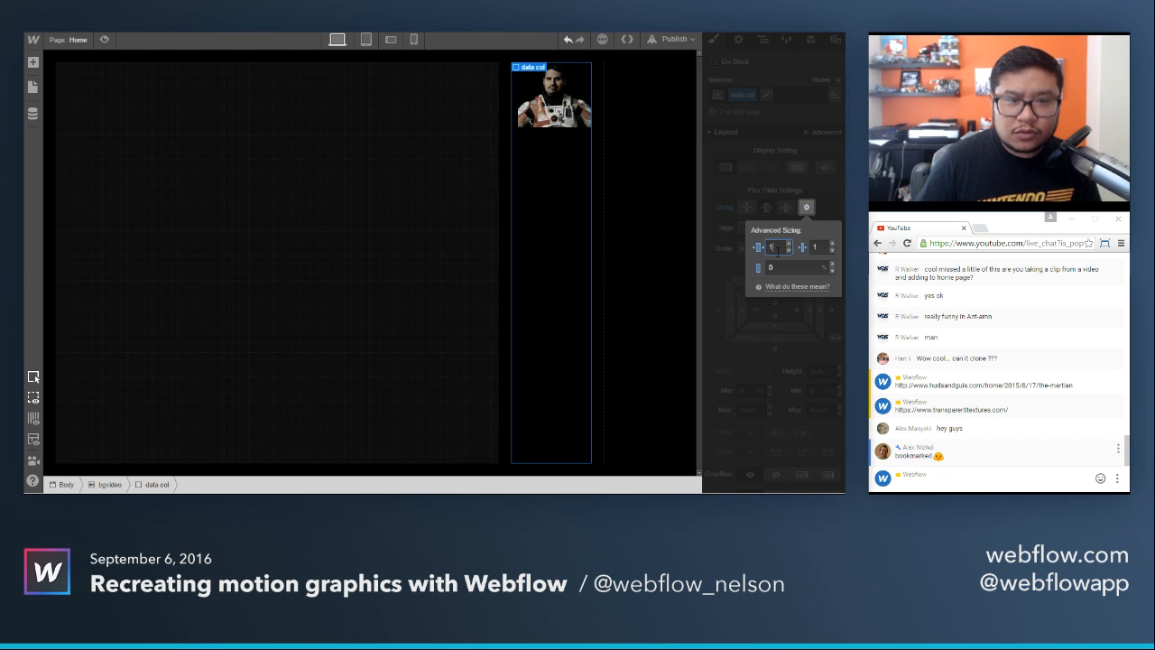
Set the main block's flex grow value to 4, preview the column proportions and return to editing.
{"action": "left_click", "coordinate": [476, 271]}
{"action": "left_click", "coordinate": [780, 246]}
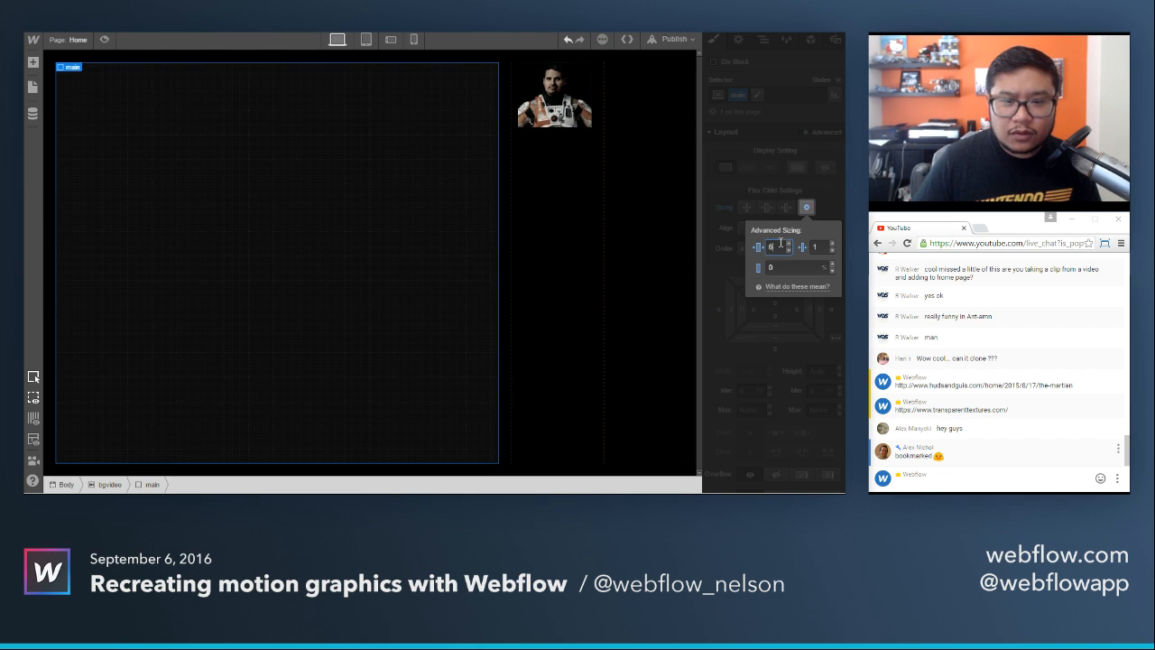
{"action": "key", "text": "Down"}
{"action": "key", "text": "Down"}
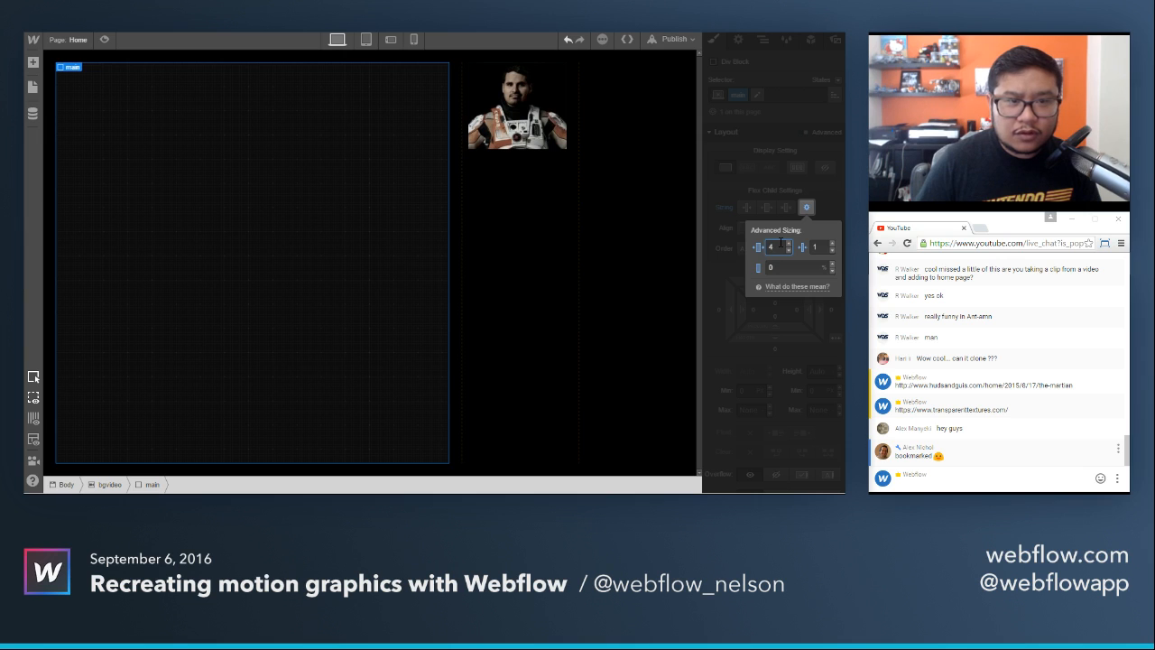
{"action": "left_click", "coordinate": [825, 187]}
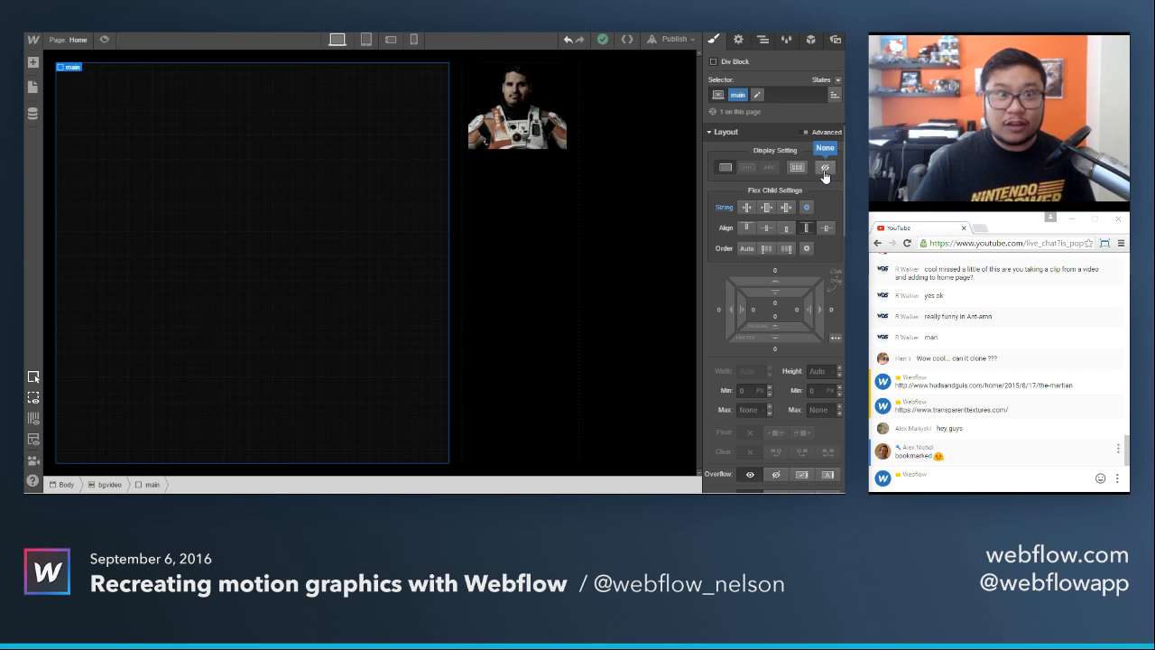
{"action": "left_click", "coordinate": [106, 41]}
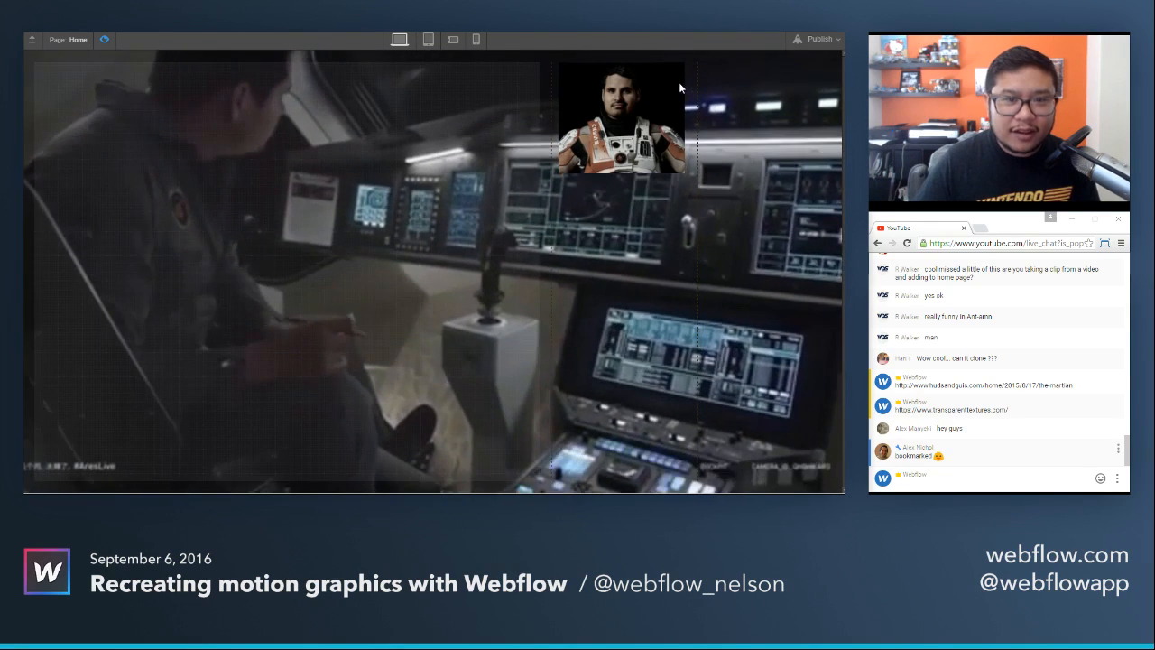
{"action": "left_click", "coordinate": [104, 40]}
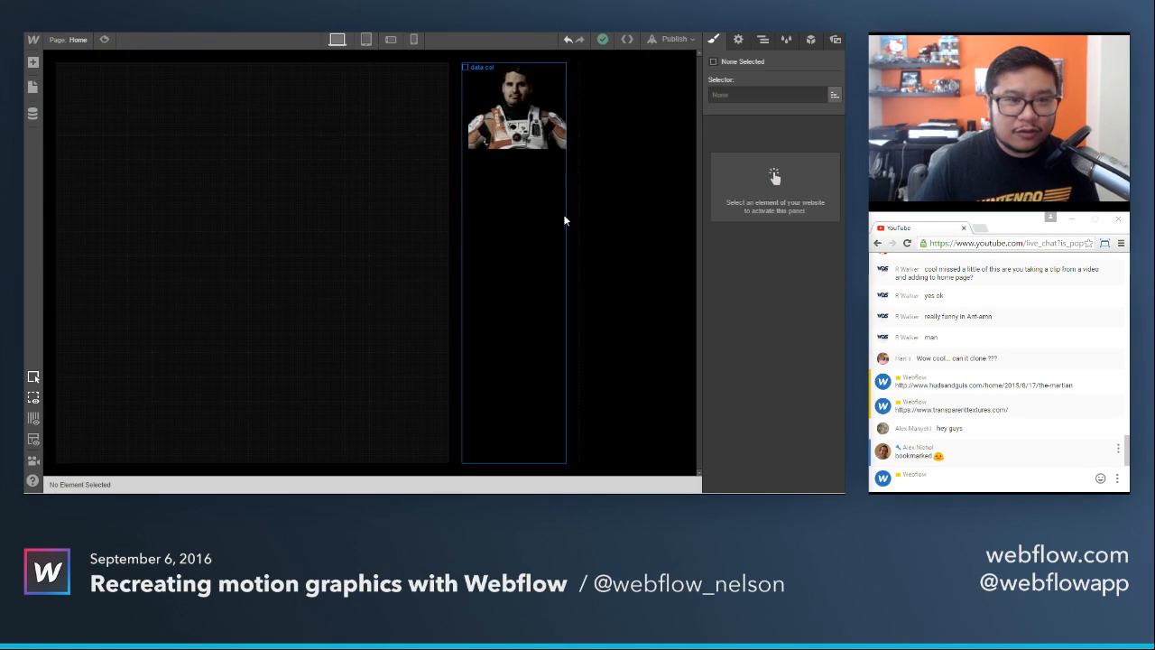
Set the data col class's left padding to 20 px, preview the spacing, and select the portrait image.
{"action": "left_click", "coordinate": [595, 225]}
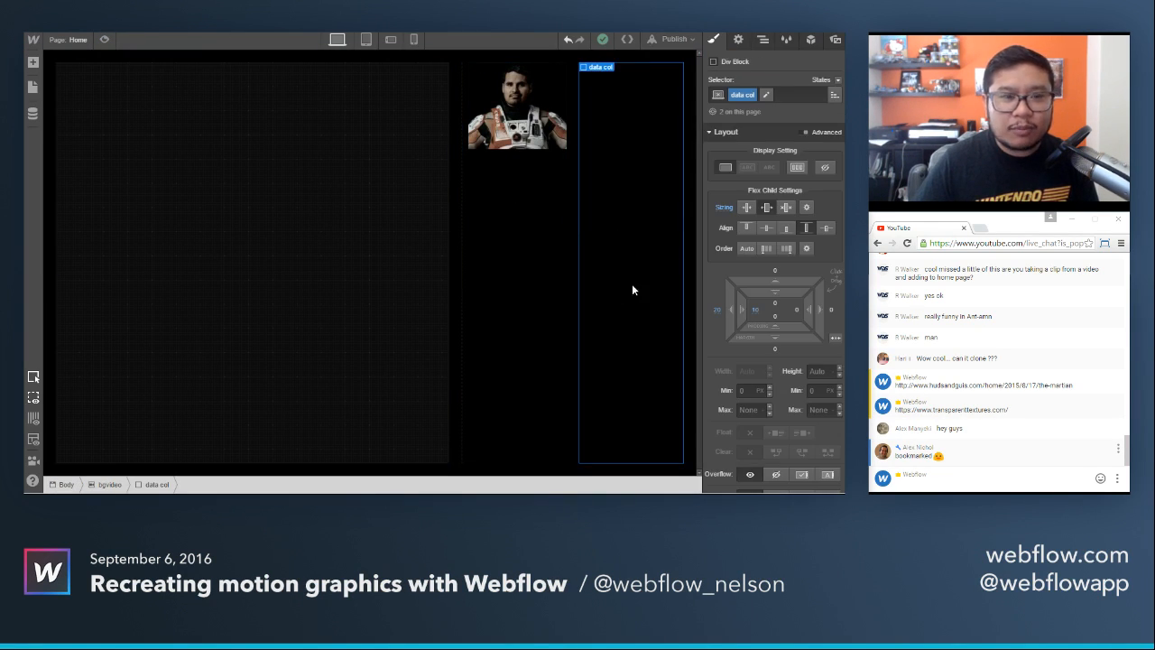
{"action": "left_click", "coordinate": [531, 269]}
{"action": "left_click", "coordinate": [754, 310]}
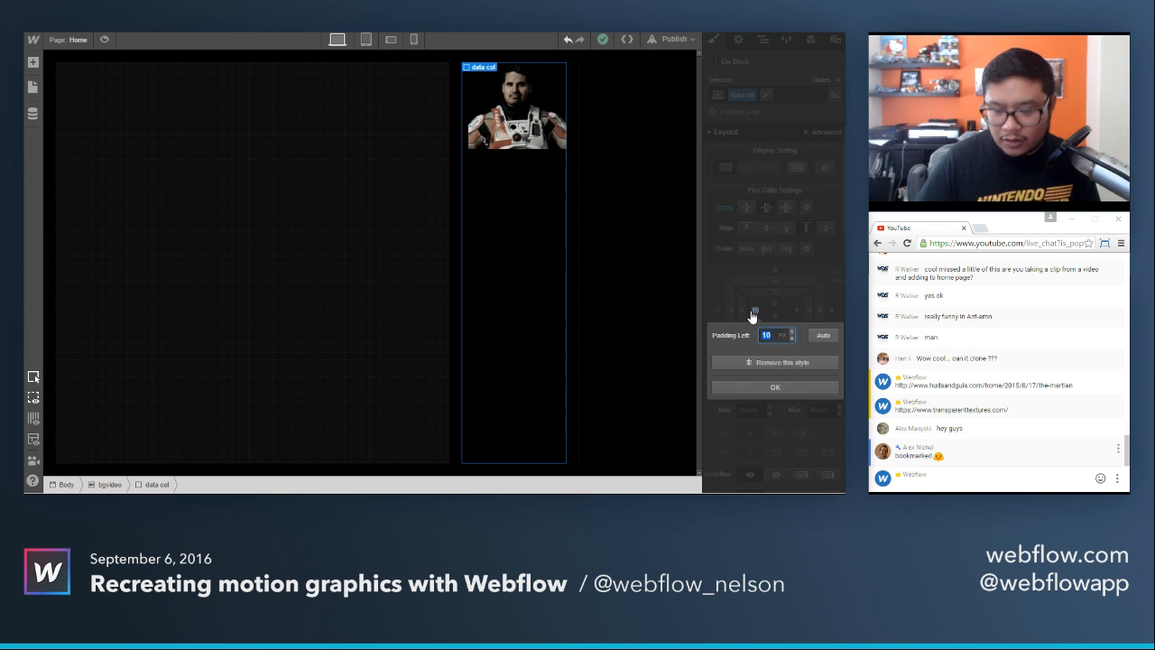
{"action": "type", "text": "20"}
{"action": "key", "text": "Return"}
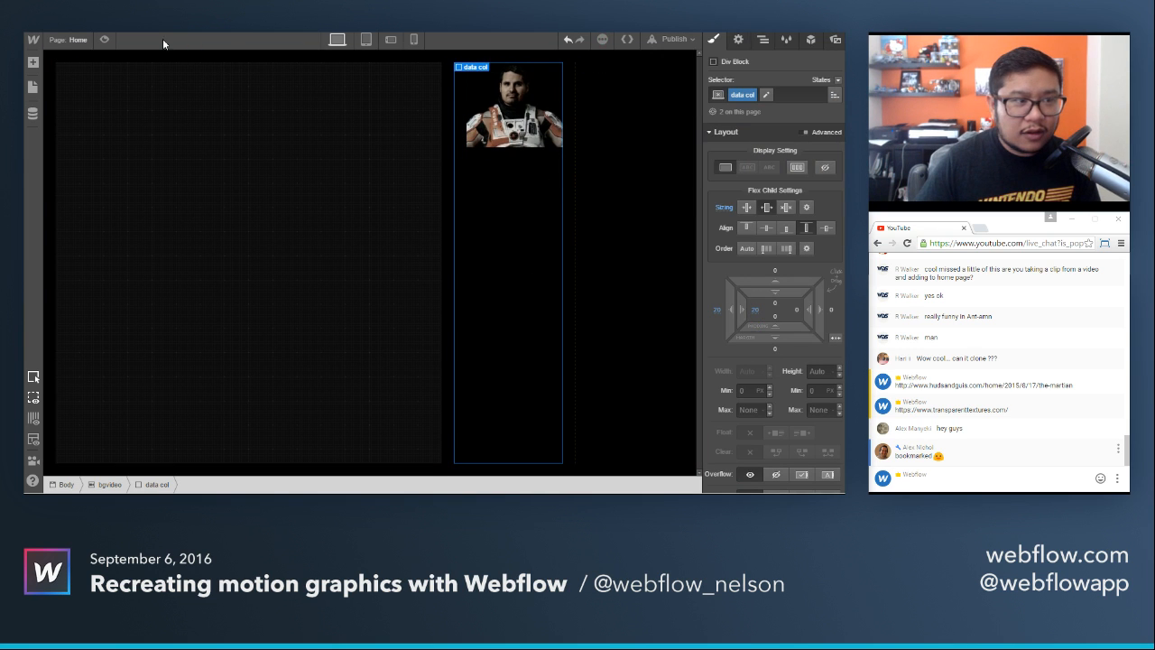
{"action": "left_click", "coordinate": [104, 42]}
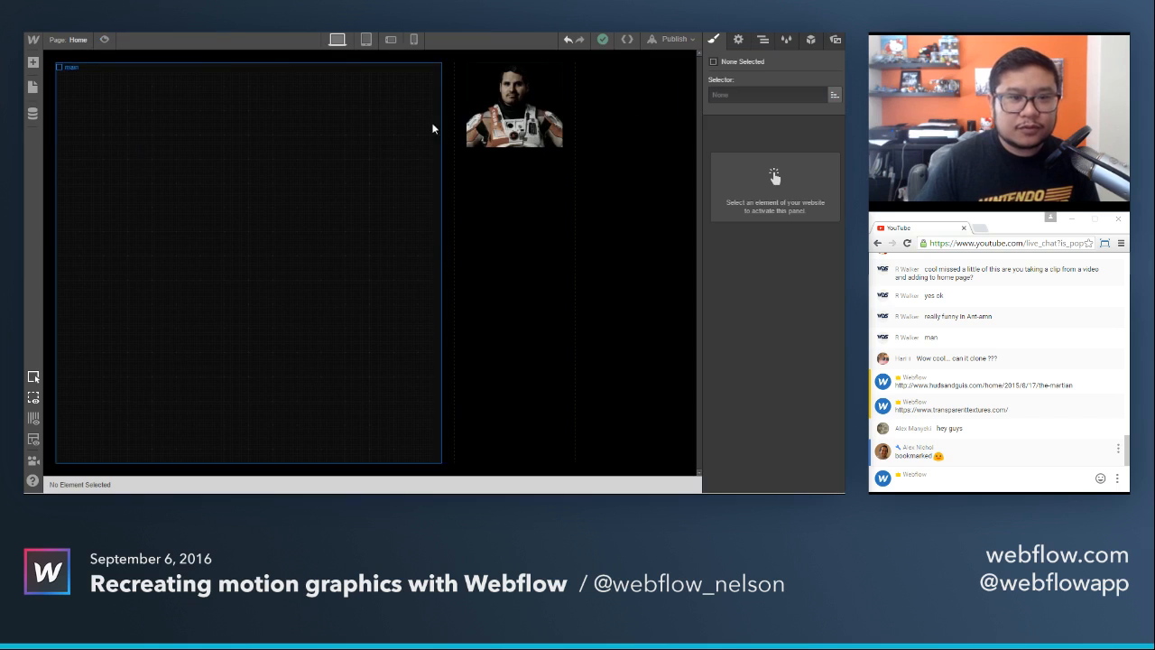
{"action": "left_click", "coordinate": [510, 107]}
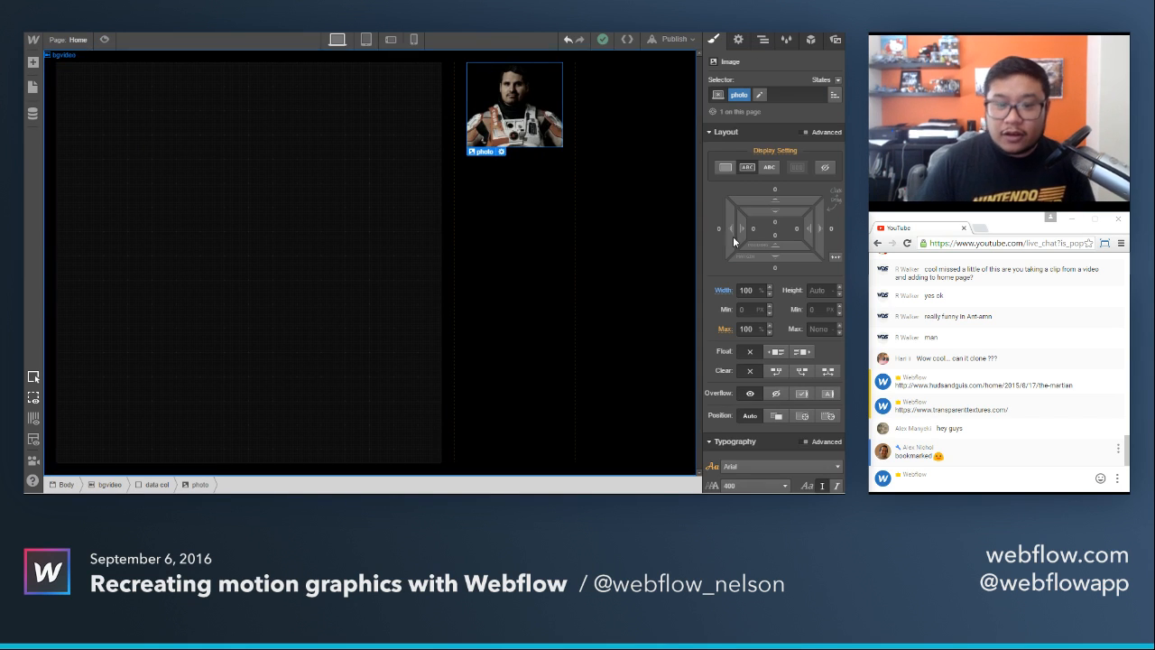
Set the portrait photo's bottom margin to 20 px and check the layout in the reference image.
{"action": "left_click", "coordinate": [772, 268]}
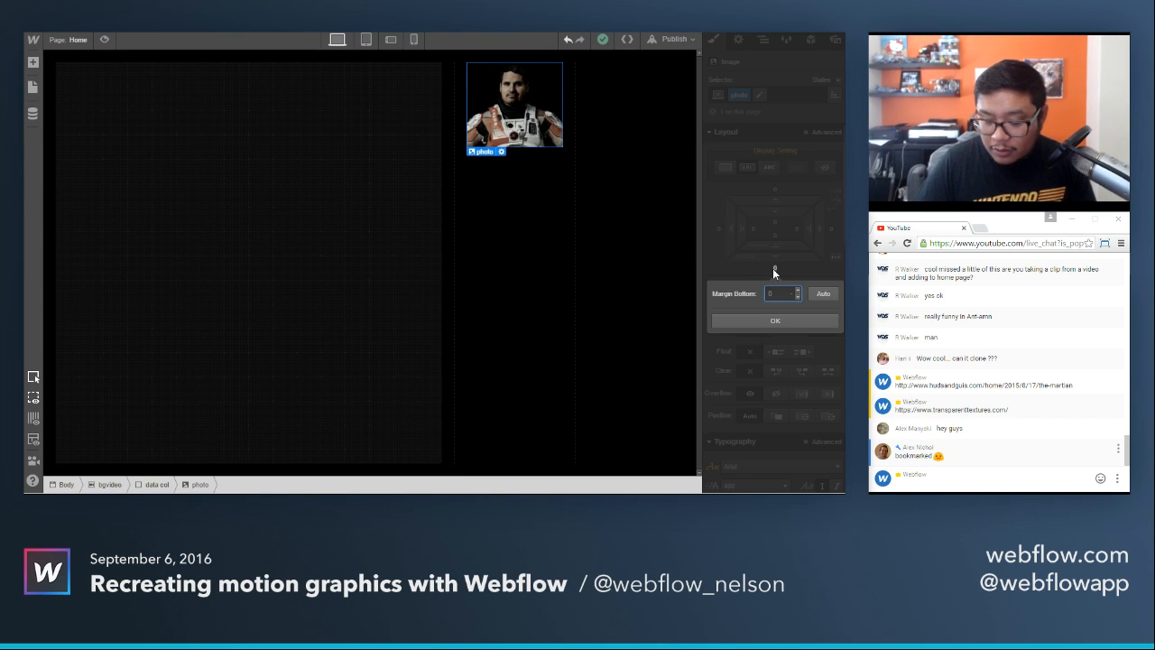
{"action": "type", "text": "20"}
{"action": "key", "text": "Return"}
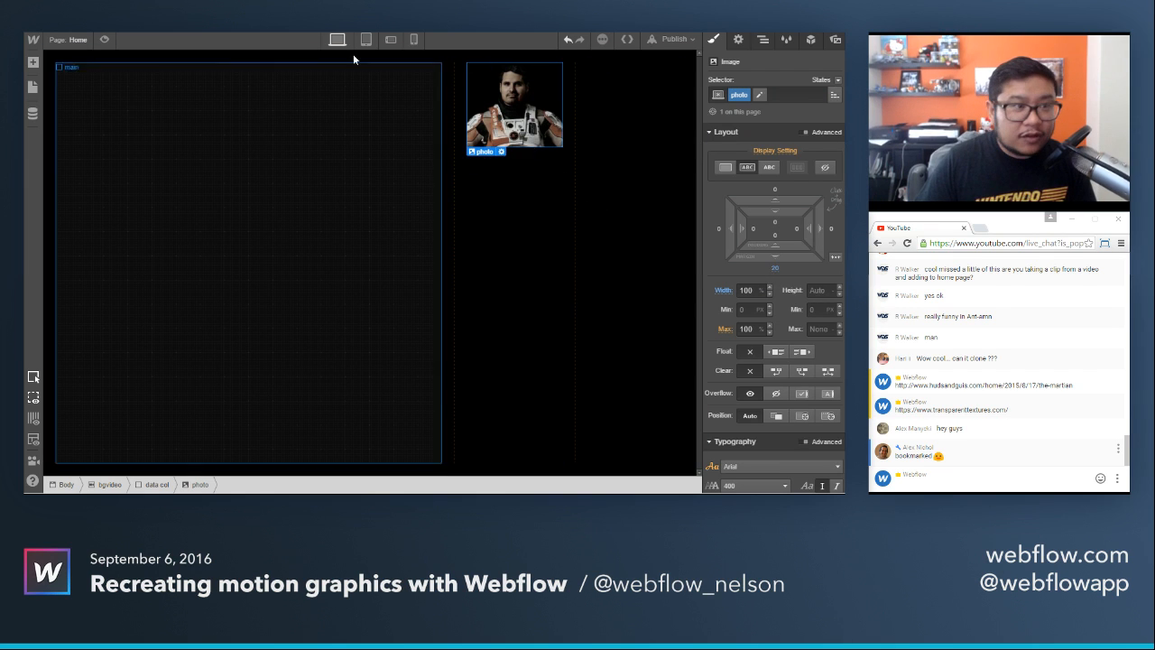
{"action": "left_click", "coordinate": [329, 17]}
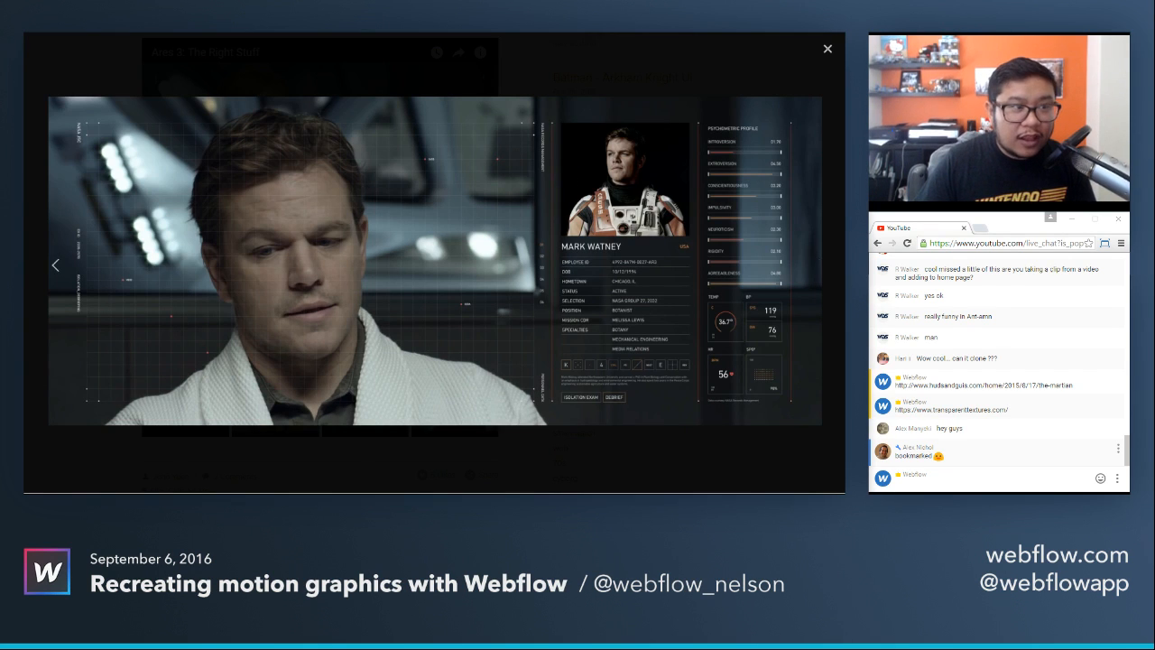
{"action": "left_click", "coordinate": [187, 18]}
Add a text block below the portrait in the data column and look up the matching crew profile in the reference images.
{"action": "key", "text": "a"}
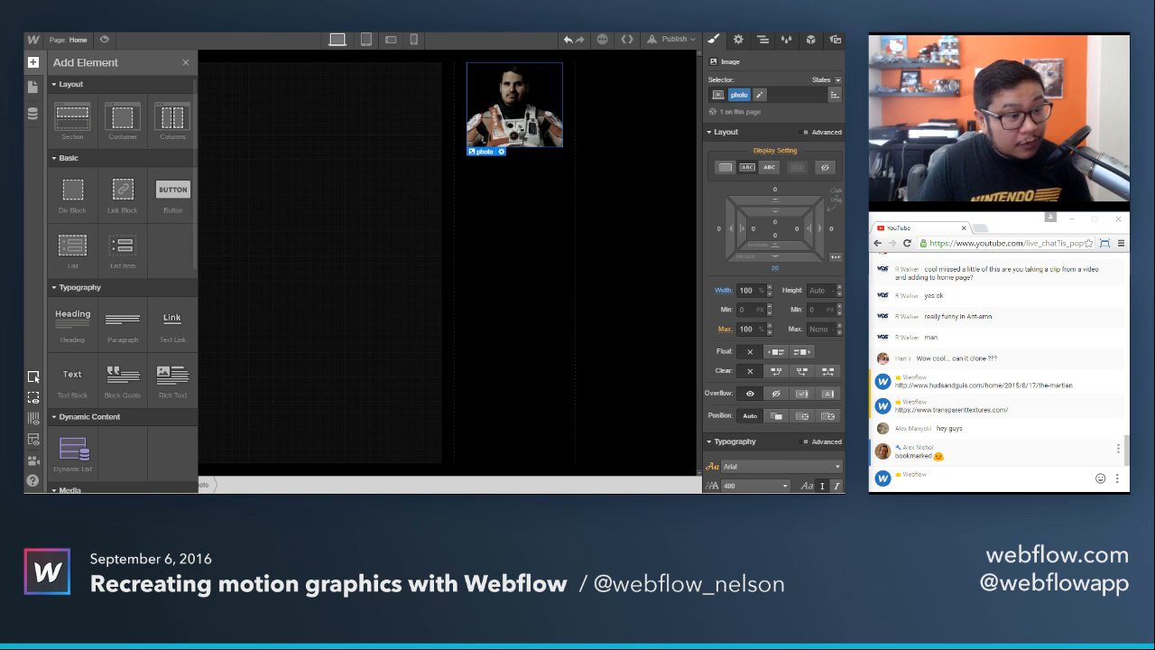
{"action": "left_click_drag", "start_coordinate": [72, 379], "coordinate": [559, 213]}
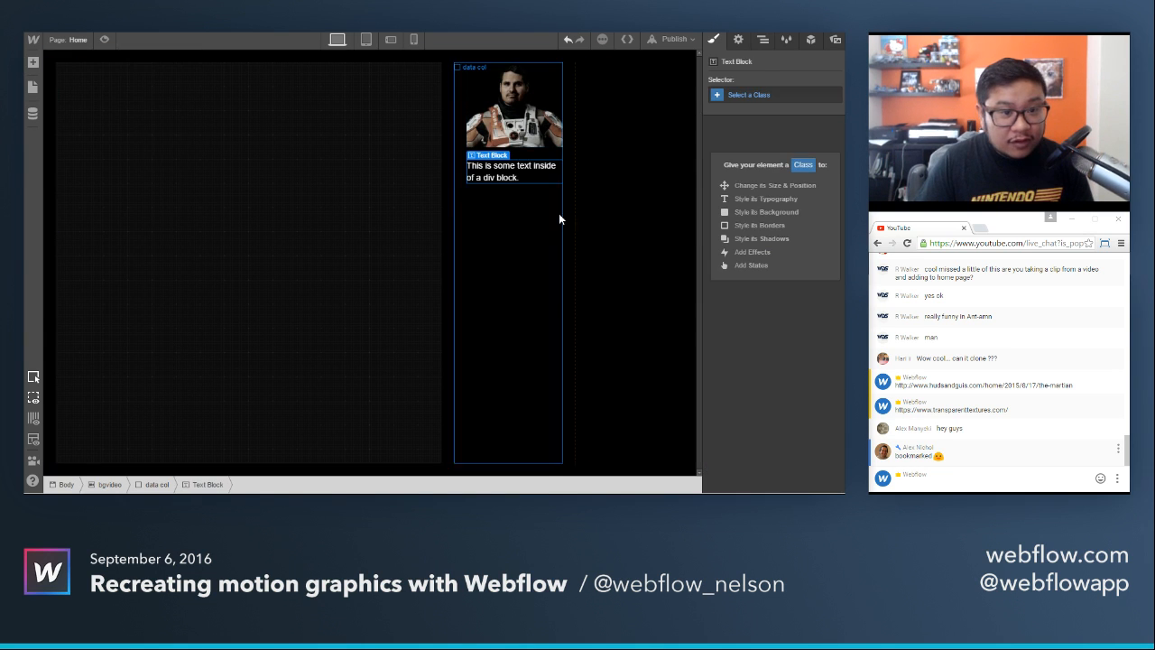
{"action": "double_click", "coordinate": [501, 177]}
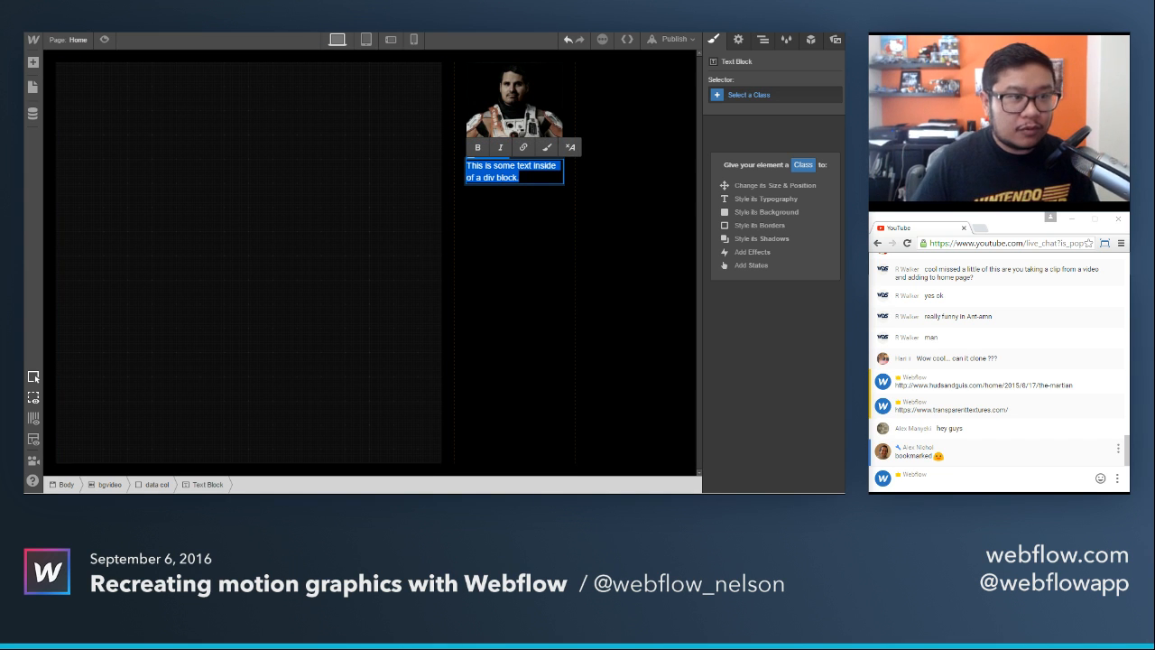
{"action": "left_click", "coordinate": [194, 34]}
{"action": "left_click", "coordinate": [821, 264]}
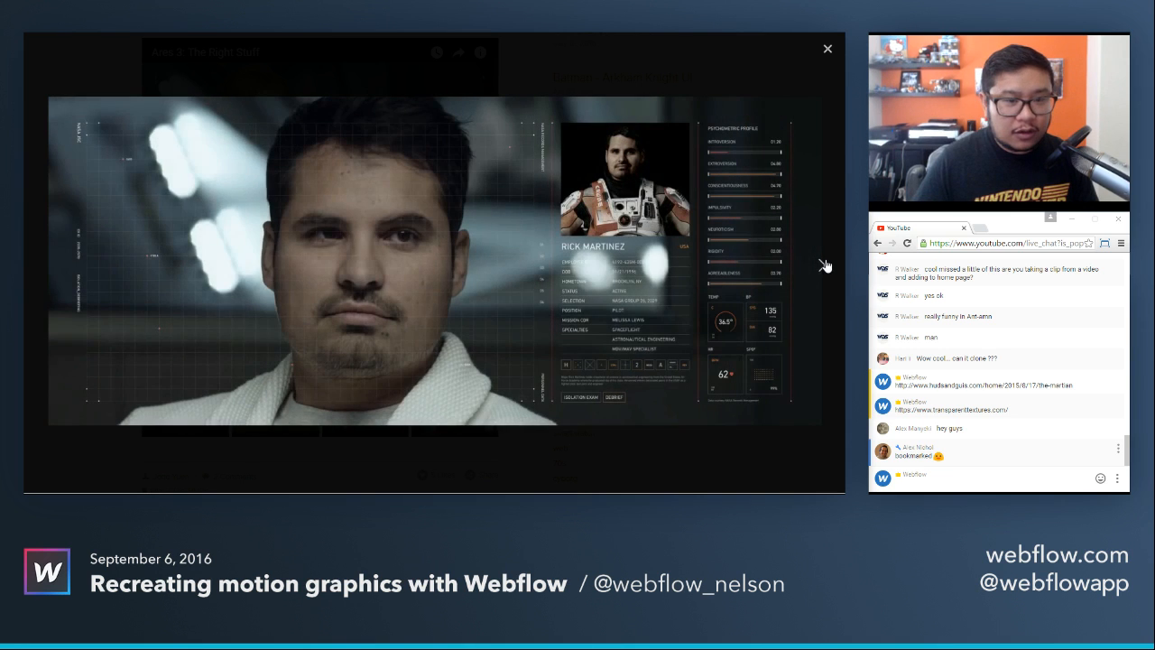
{"action": "left_click", "coordinate": [127, 34]}
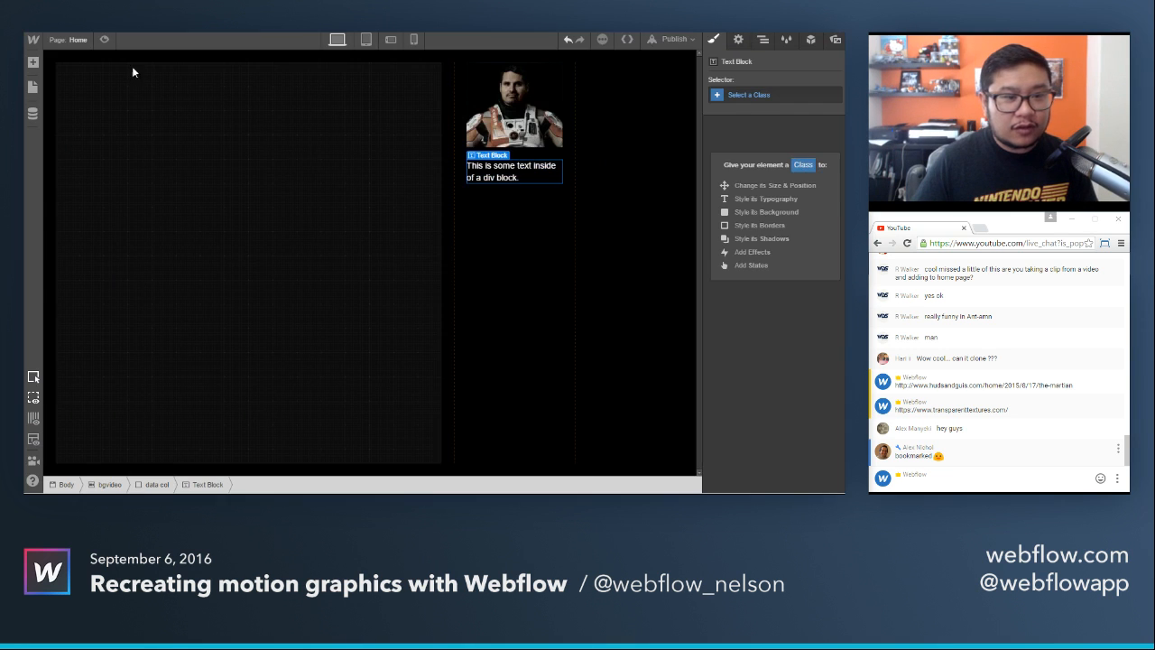
Replace the text block's placeholder text with the crew member's full name from the reference profile.
{"action": "double_click", "coordinate": [486, 178]}
{"action": "type", "text": "Rick"}
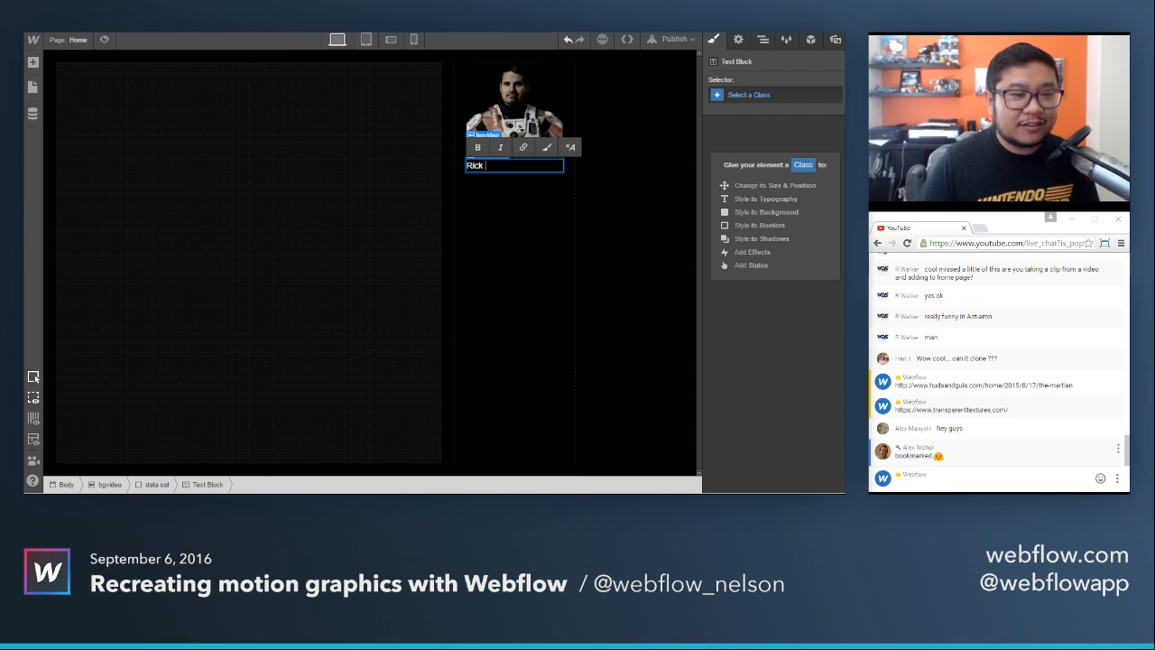
{"action": "key", "text": "ctrl+Tab"}
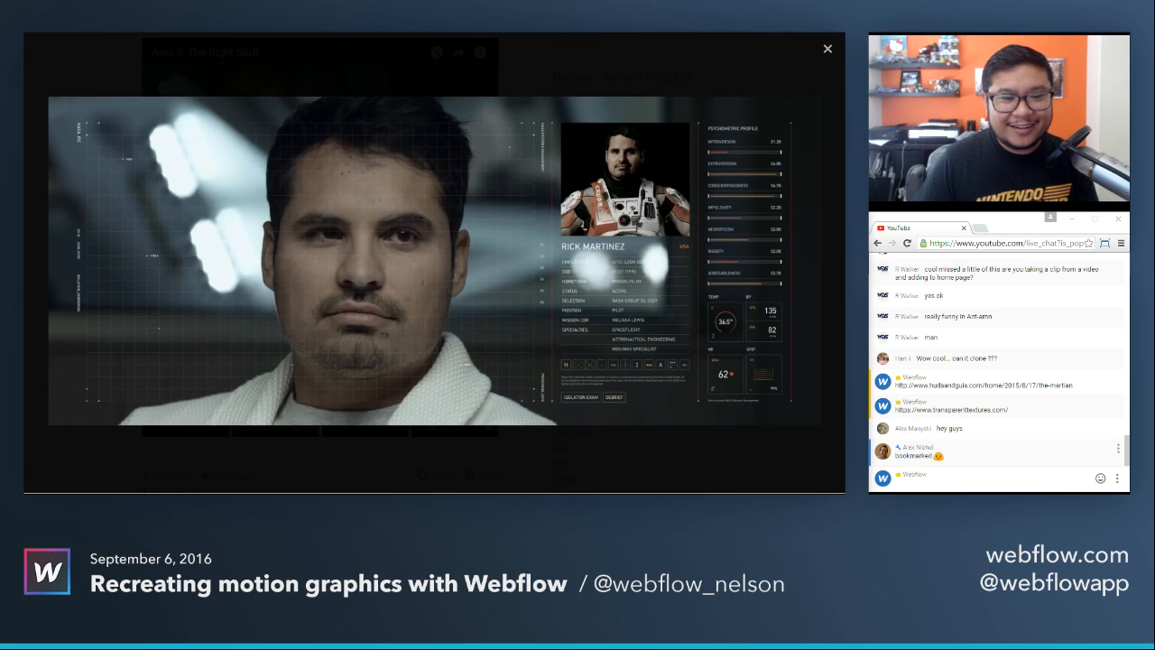
{"action": "key", "text": "ctrl+Tab"}
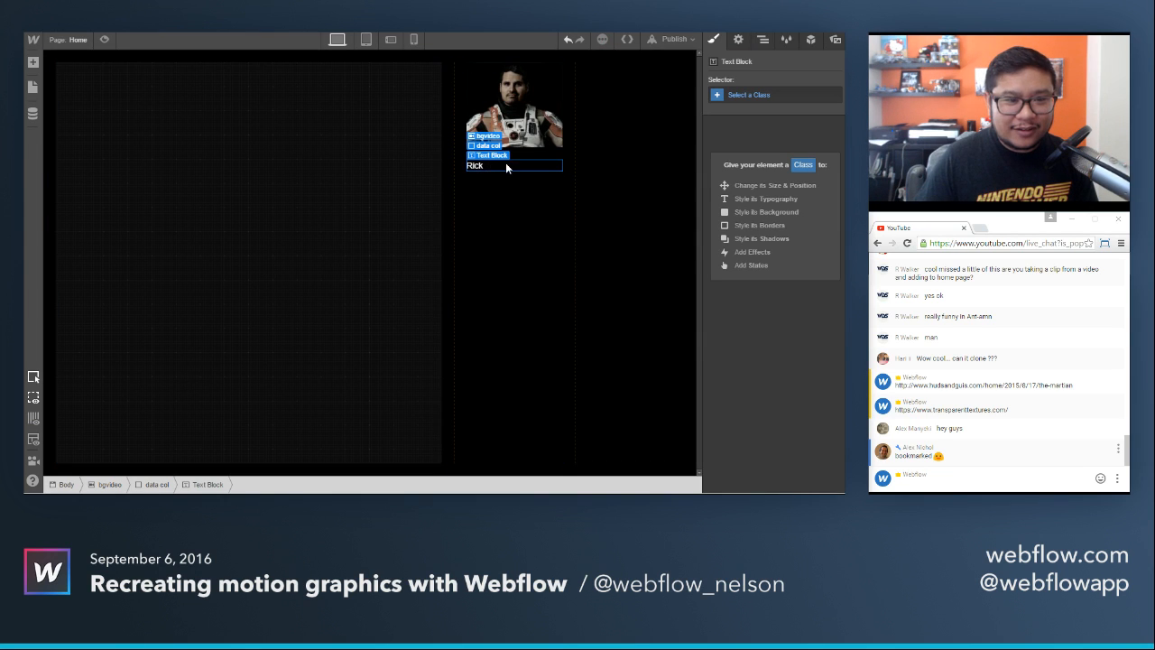
{"action": "left_click", "coordinate": [491, 188]}
{"action": "double_click", "coordinate": [490, 167]}
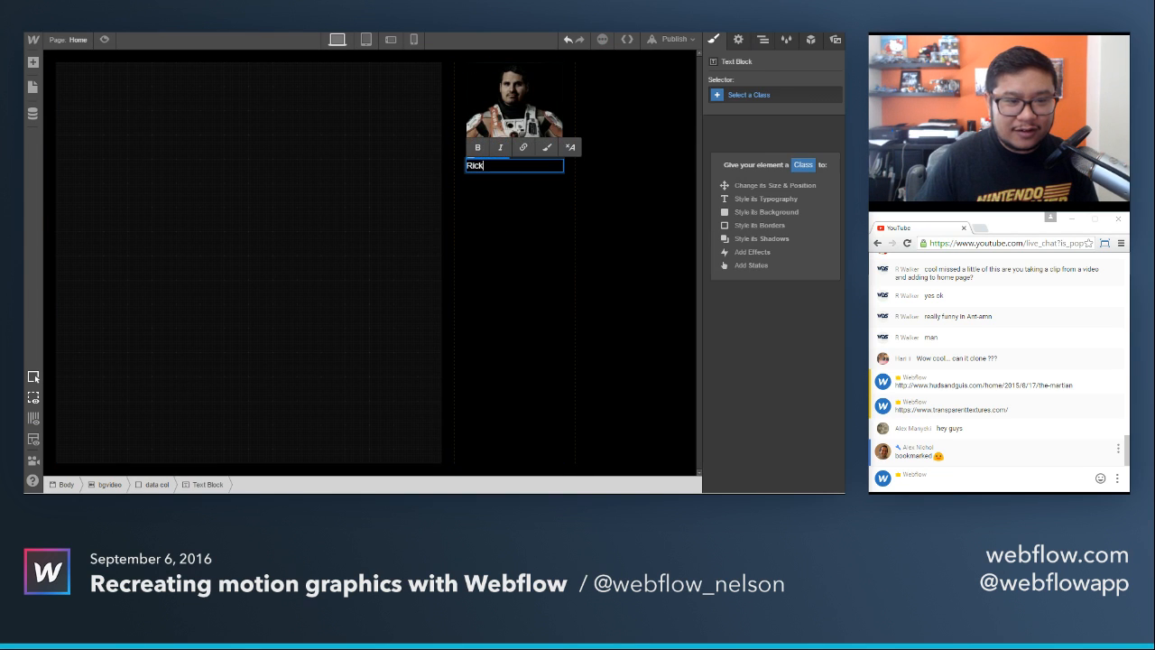
{"action": "type", "text": "Martinez"}
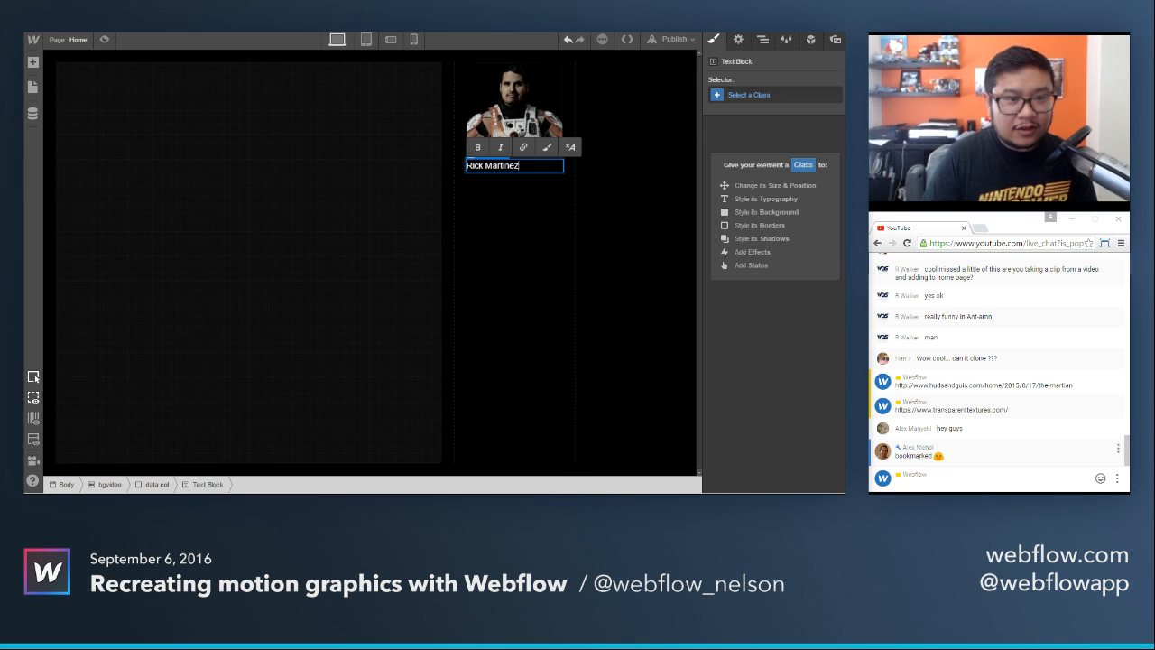
{"action": "key", "text": "Escape"}
Create the class name on the text block and style its text as 700 bold in all caps.
{"action": "left_click", "coordinate": [749, 95]}
{"action": "type", "text": "name"}
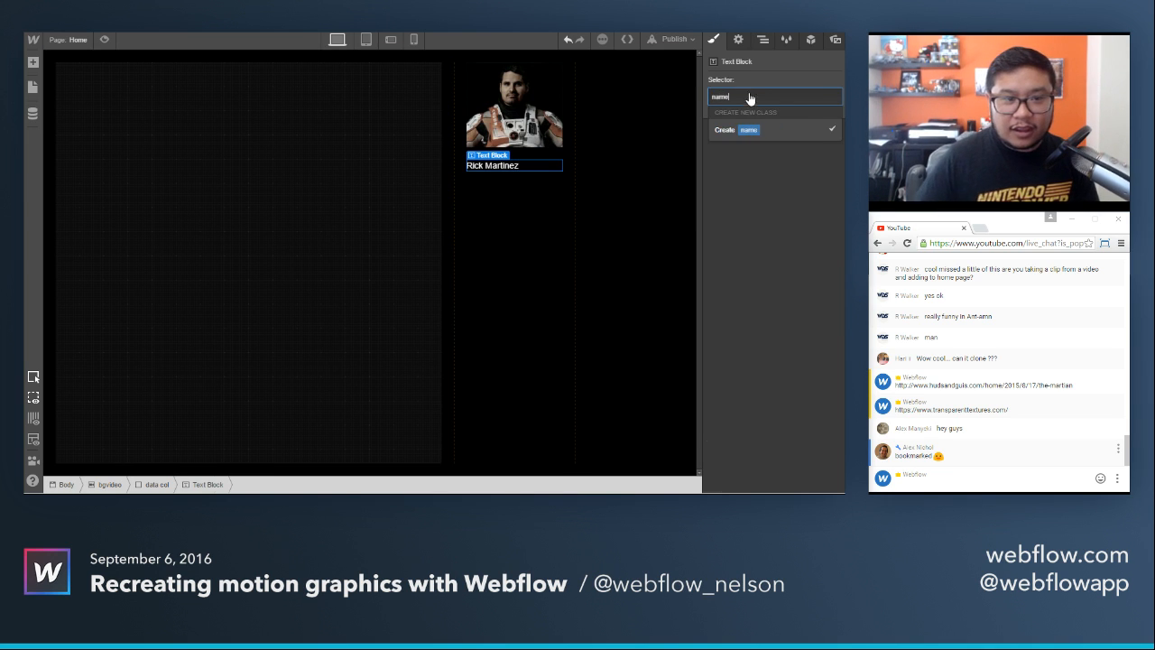
{"action": "key", "text": "Return"}
{"action": "scroll", "coordinate": [757, 251], "scroll_direction": "down", "scroll_amount": 6}
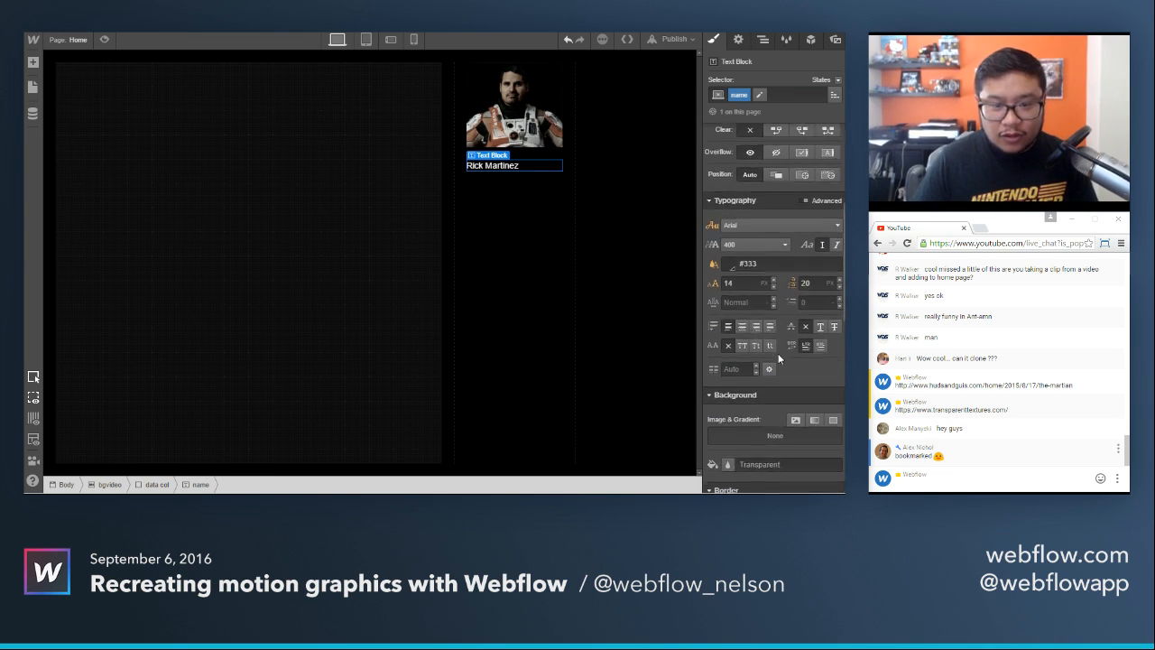
{"action": "left_click", "coordinate": [757, 251]}
{"action": "left_click", "coordinate": [743, 327]}
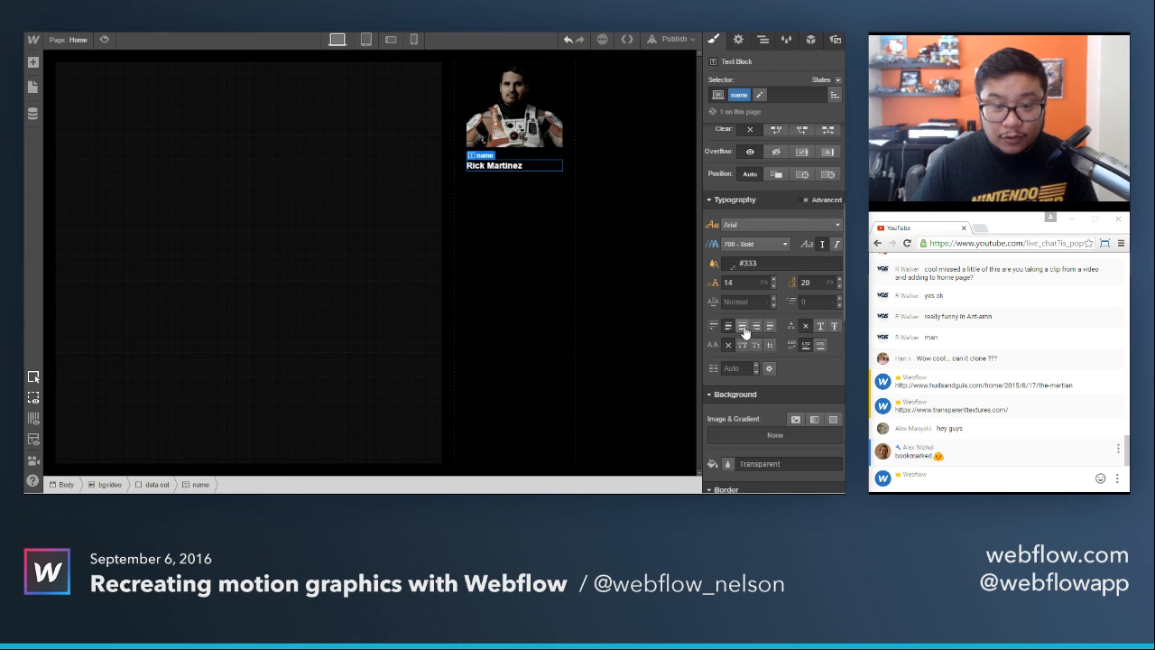
{"action": "left_click", "coordinate": [742, 346]}
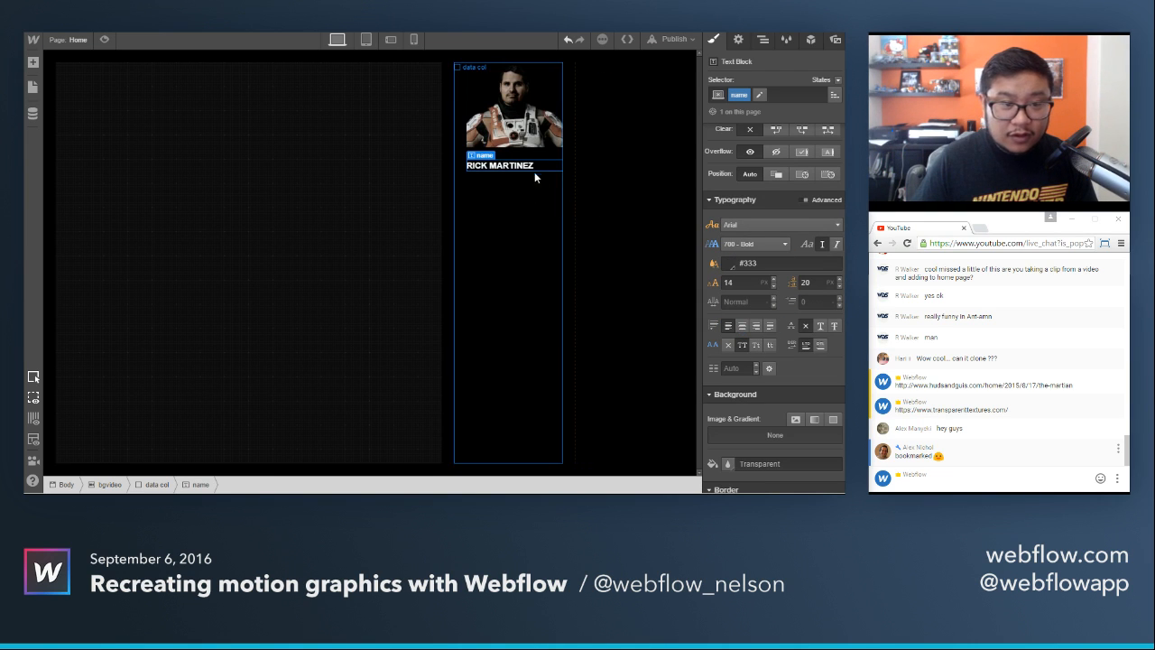
Set the name class's font size to 16 px and its line height to 22 px.
{"action": "left_click", "coordinate": [742, 282]}
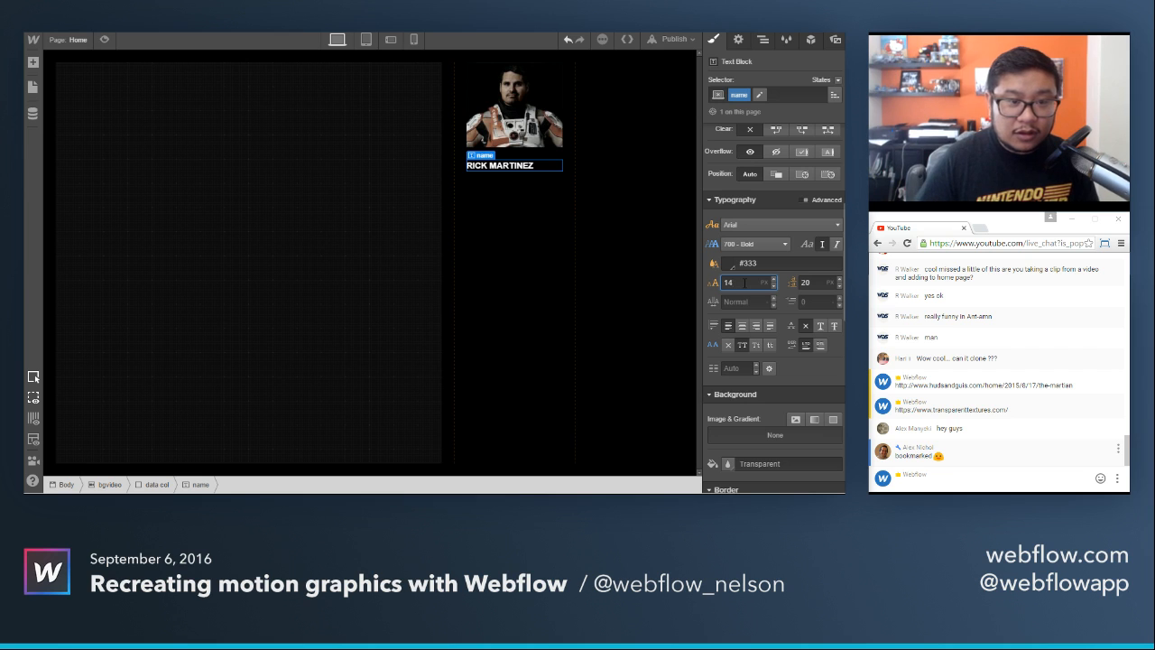
{"action": "key", "text": "Up"}
{"action": "key", "text": "Up"}
{"action": "key", "text": "Tab"}
{"action": "key", "text": "Up"}
{"action": "key", "text": "Up"}
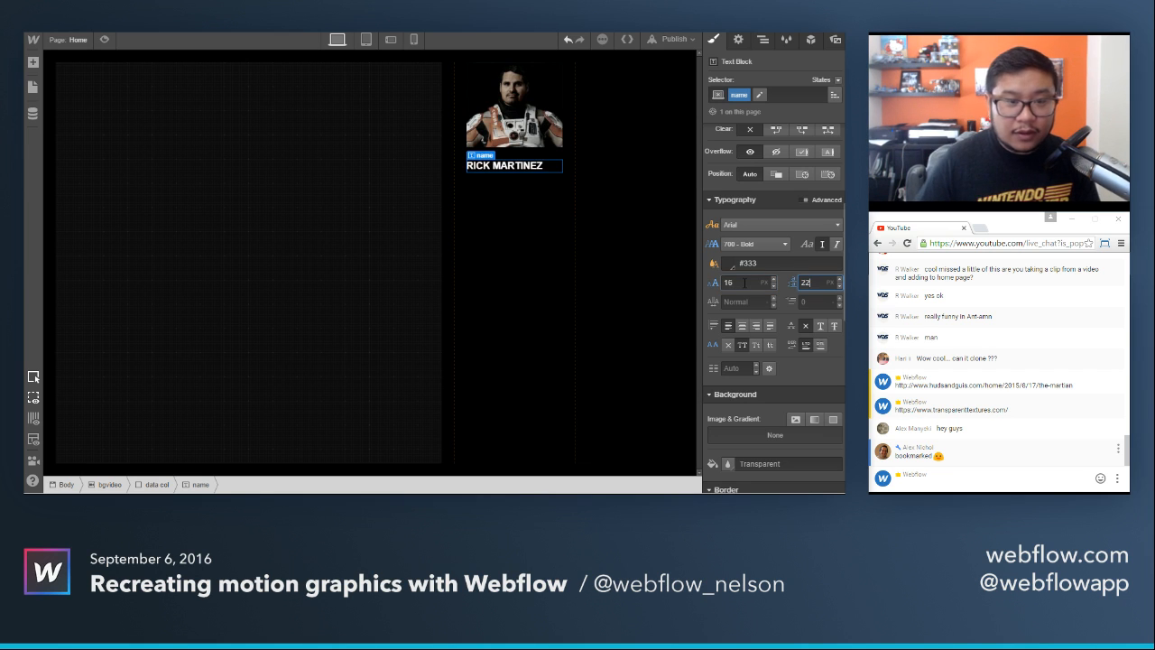
Set the name class's bottom margin to 10 px and check what follows the name in the reference image.
{"action": "scroll", "coordinate": [769, 181], "scroll_direction": "up", "scroll_amount": 3}
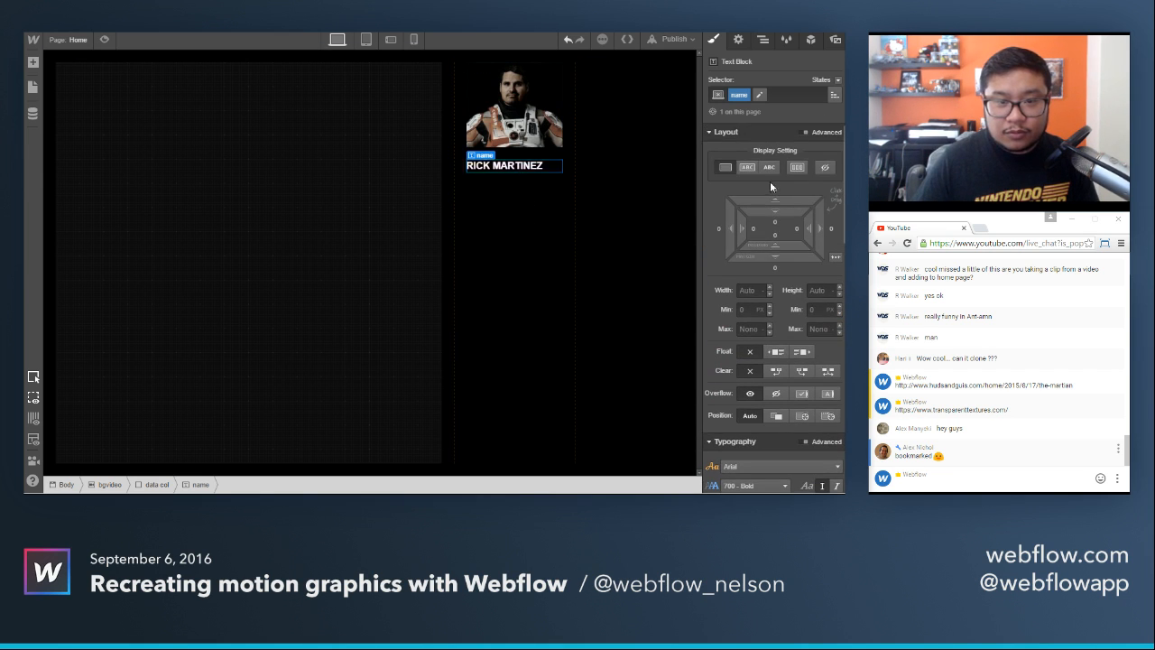
{"action": "left_click", "coordinate": [772, 268]}
{"action": "type", "text": "10"}
{"action": "key", "text": "Return"}
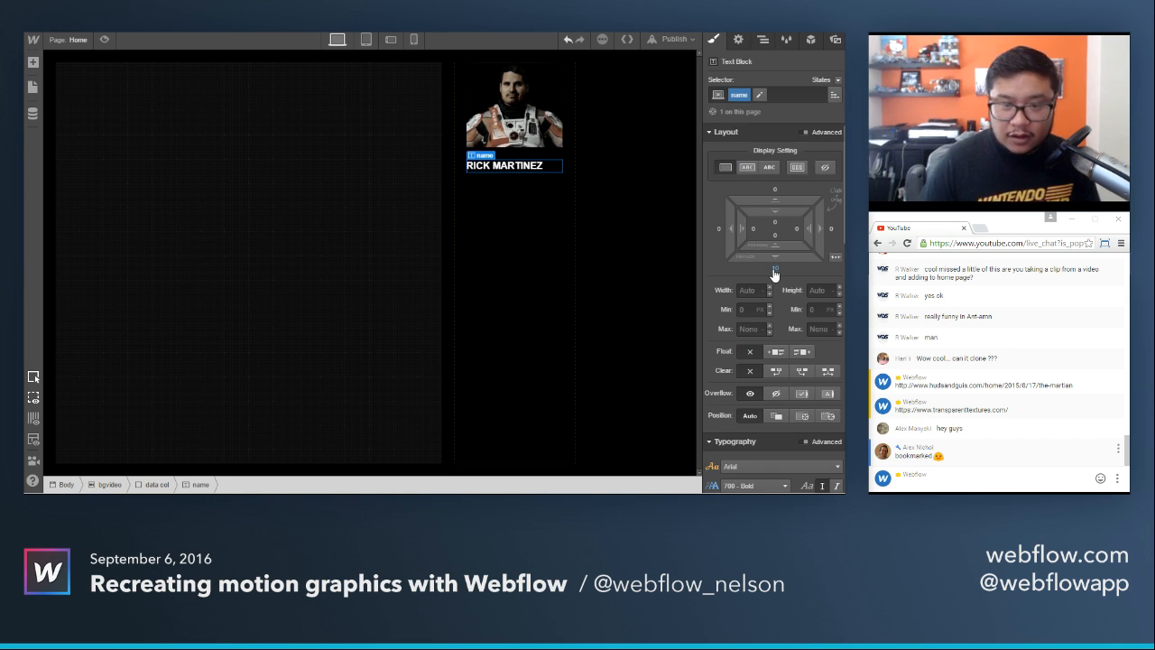
{"action": "key", "text": "ctrl+Tab"}
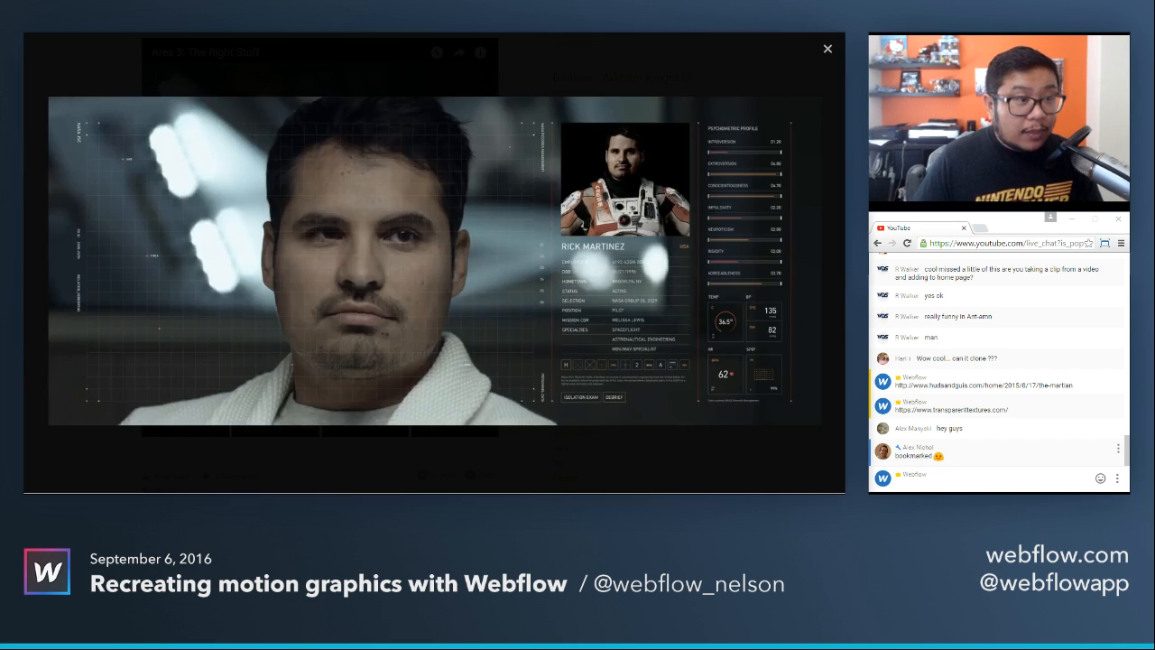
{"action": "key", "text": "ctrl+shift+Tab"}
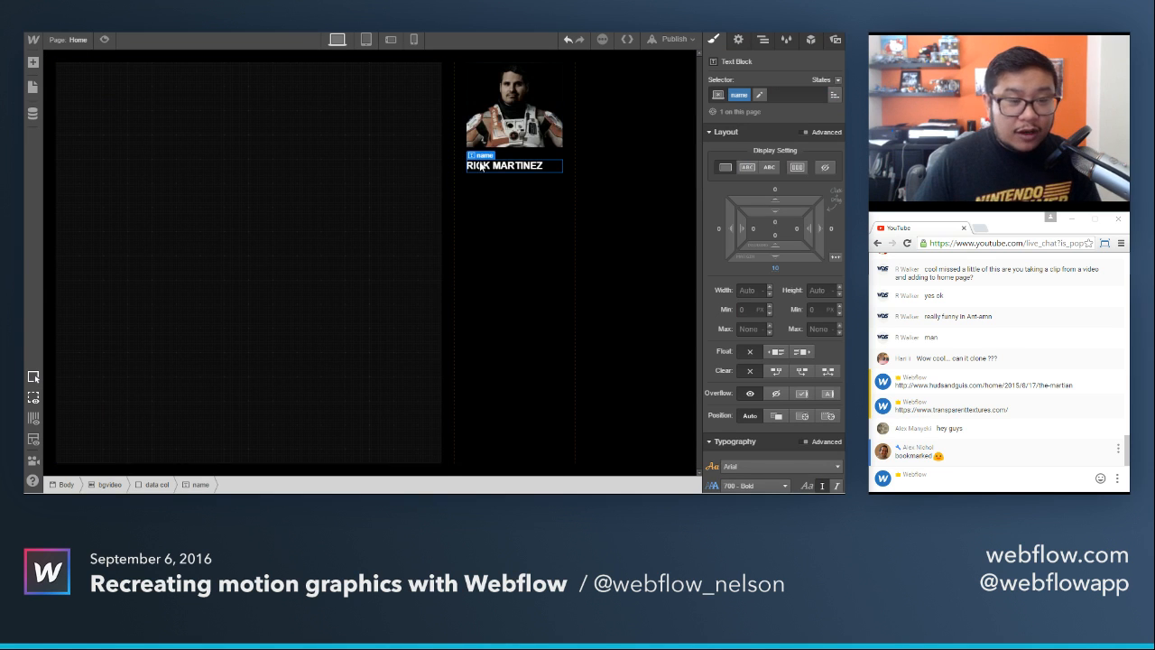
Add a div block below the name in the data column and create the class data flex on it.
{"action": "key", "text": "a"}
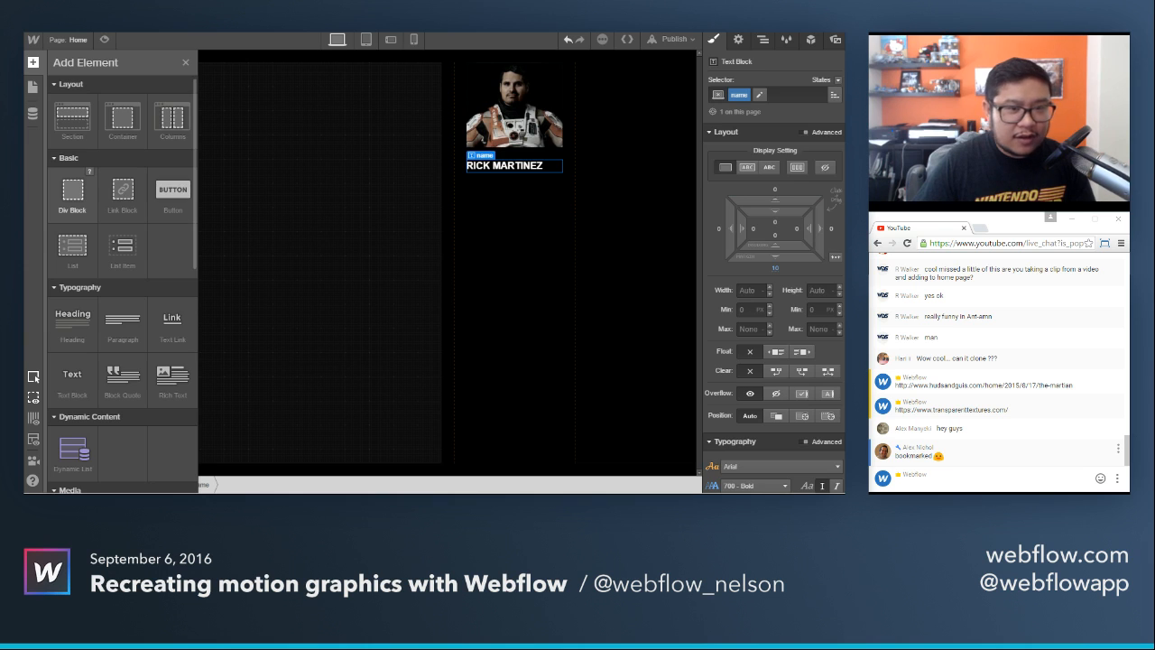
{"action": "left_click_drag", "start_coordinate": [72, 192], "coordinate": [528, 209]}
{"action": "left_click", "coordinate": [745, 94]}
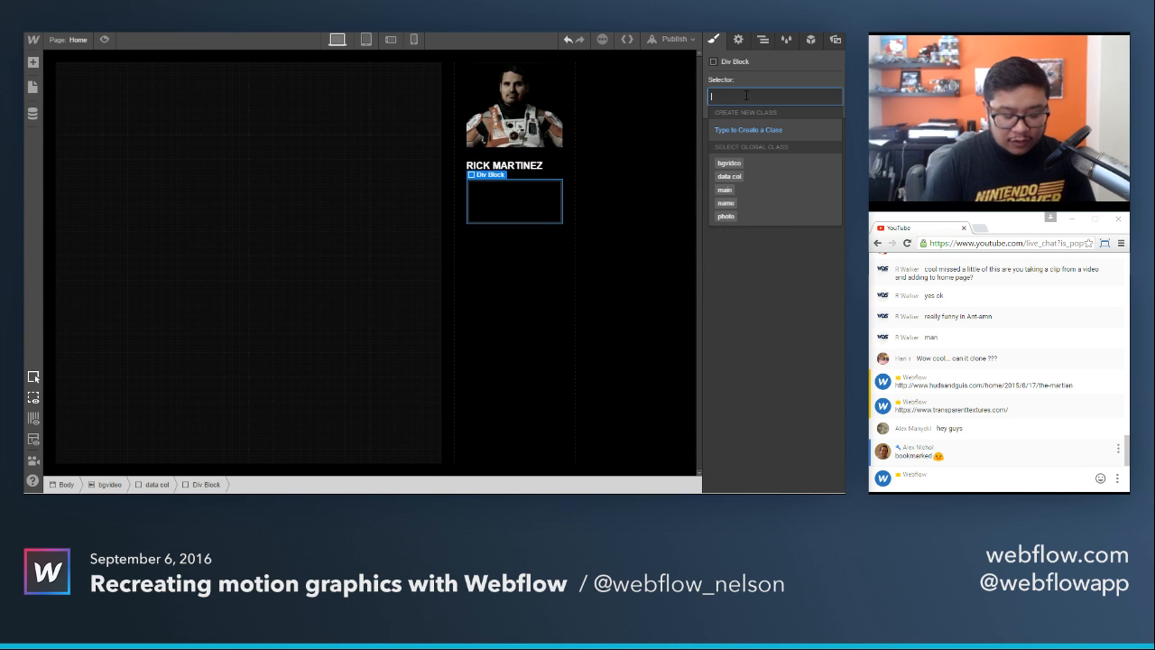
{"action": "type", "text": "data flex"}
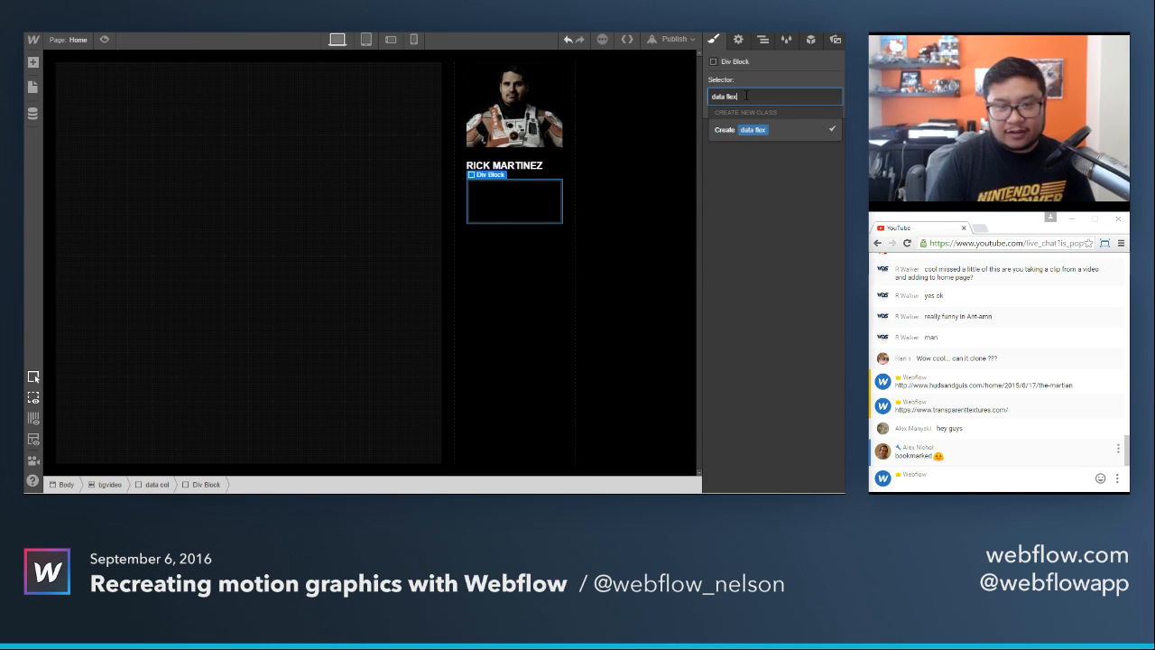
{"action": "key", "text": "Return"}
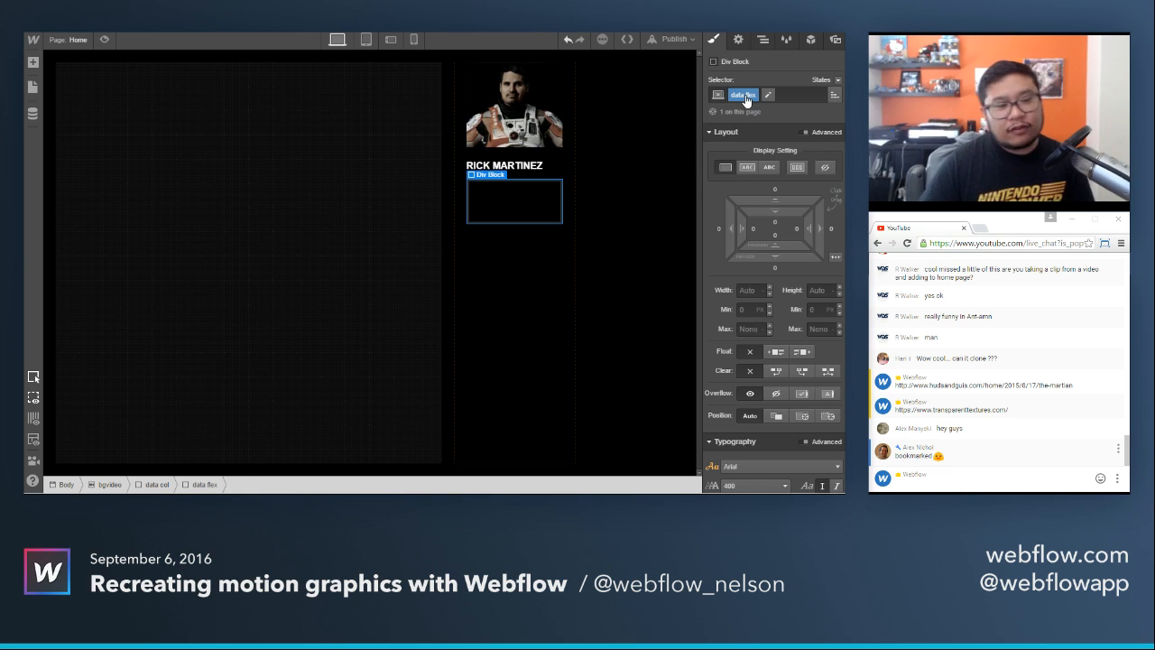
Set the data flex block's display to flex and check the data rows in the reference image.
{"action": "left_click", "coordinate": [796, 167]}
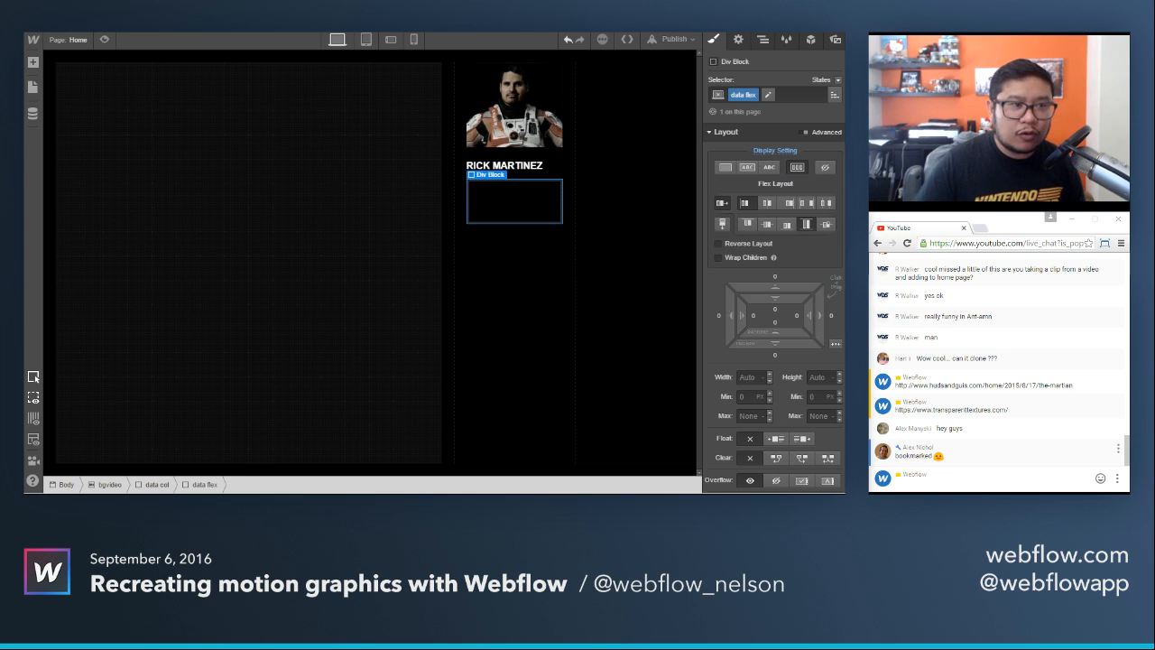
{"action": "key", "text": "ctrl+Tab"}
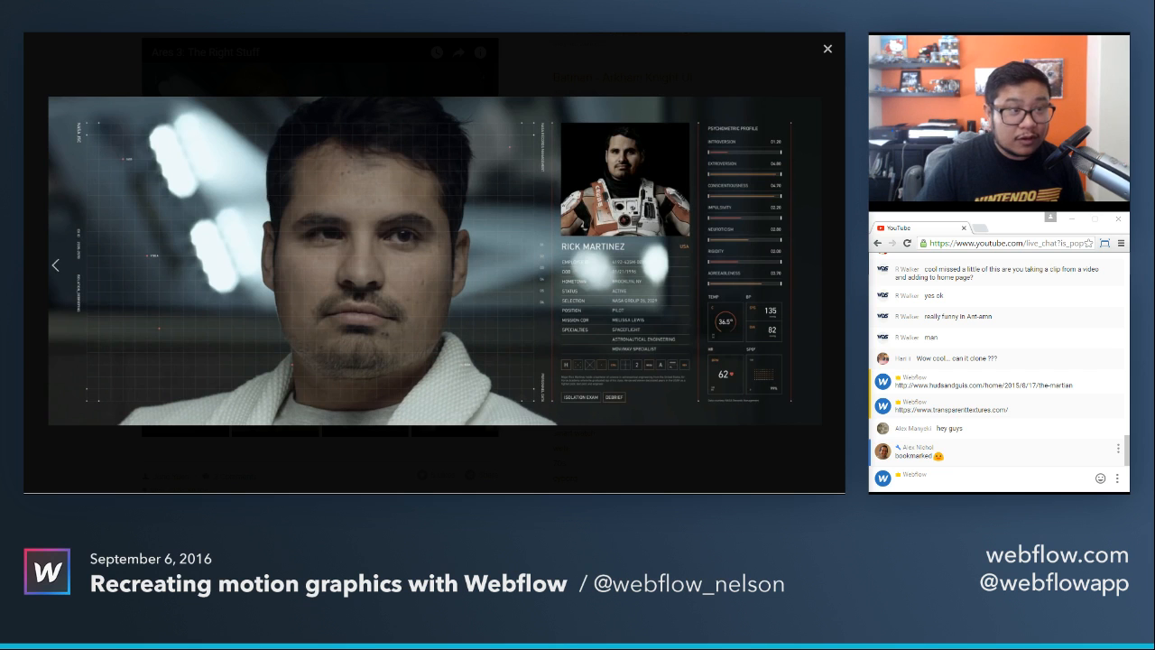
{"action": "key", "text": "ctrl+Tab"}
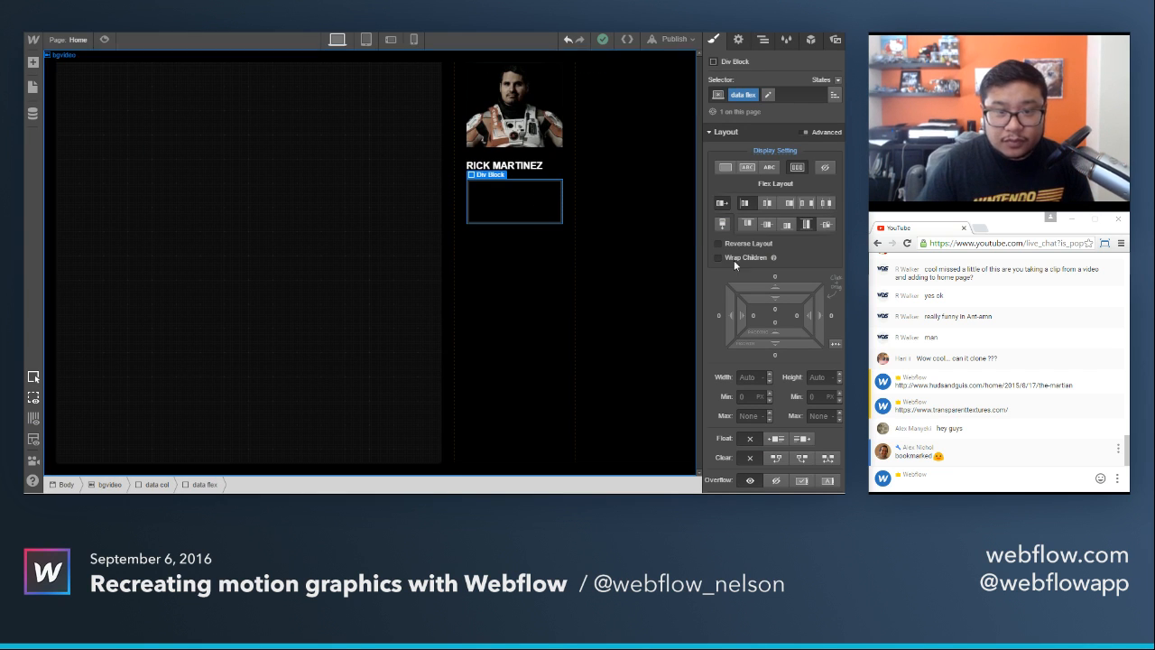
Give the data flex block a solid 1 px top border in the color #2c2c2c.
{"action": "scroll", "coordinate": [767, 351], "scroll_direction": "down", "scroll_amount": 3}
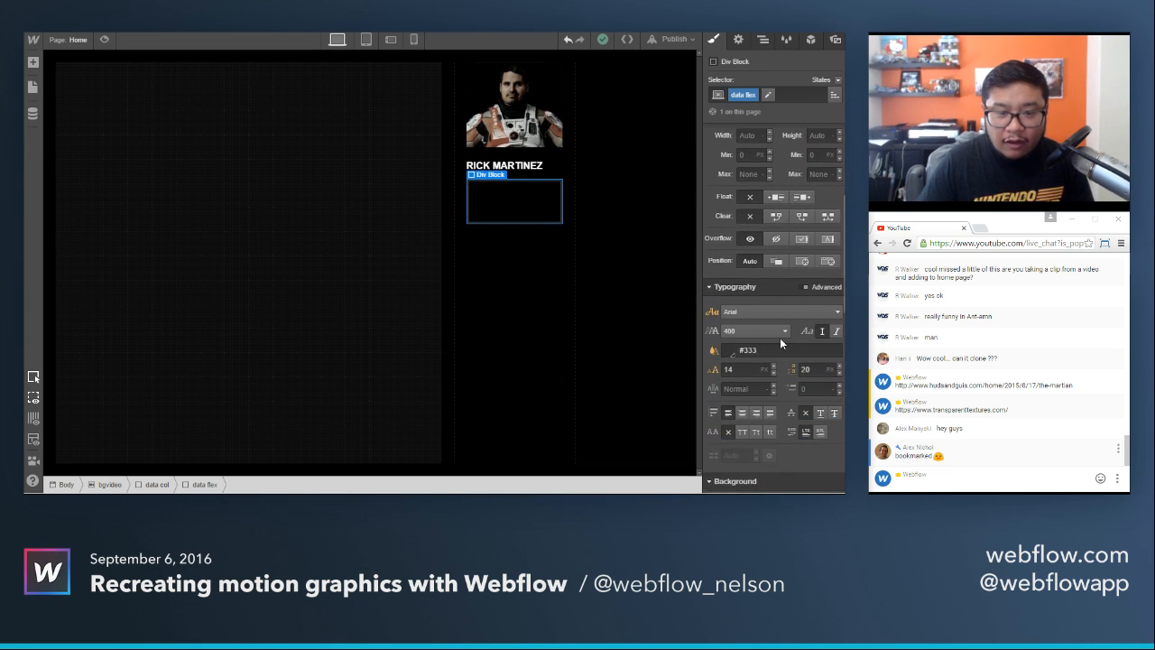
{"action": "scroll", "coordinate": [771, 379], "scroll_direction": "down", "scroll_amount": 3}
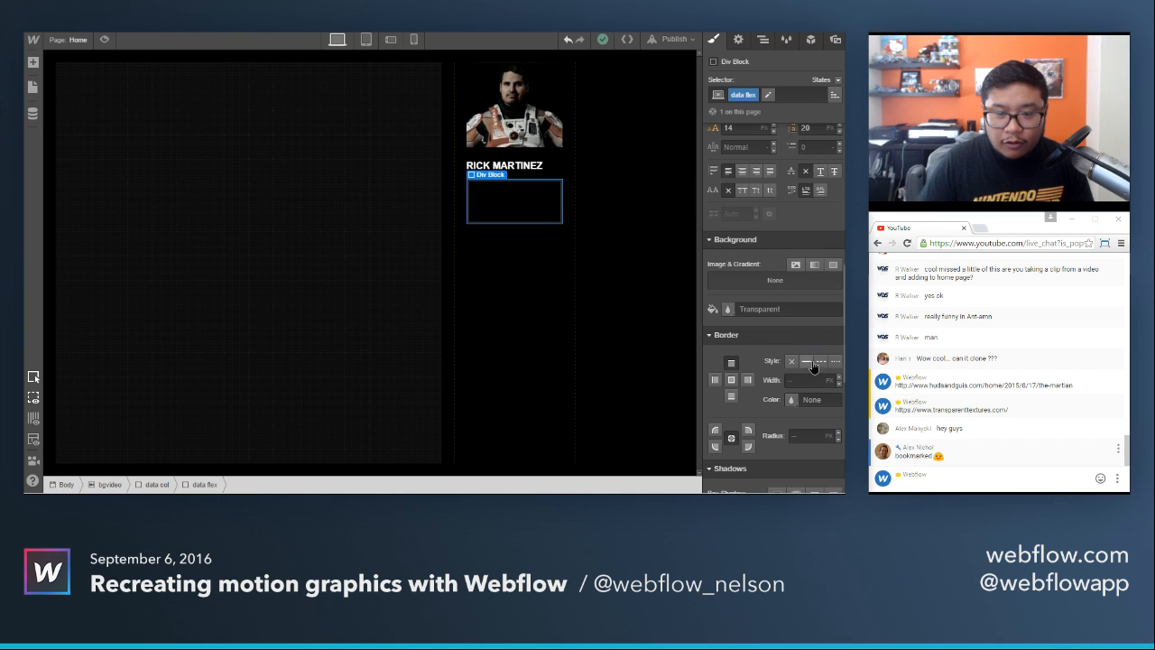
{"action": "left_click", "coordinate": [808, 362]}
{"action": "left_click", "coordinate": [791, 399]}
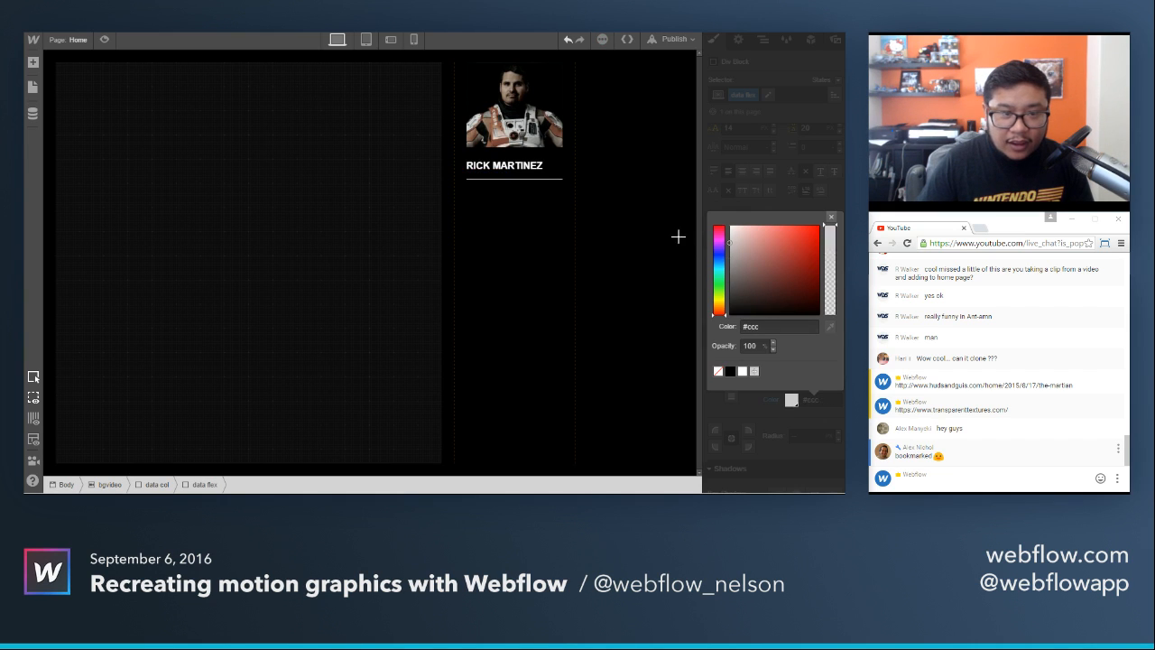
{"action": "left_click_drag", "start_coordinate": [678, 236], "coordinate": [660, 298]}
{"action": "left_click", "coordinate": [831, 217]}
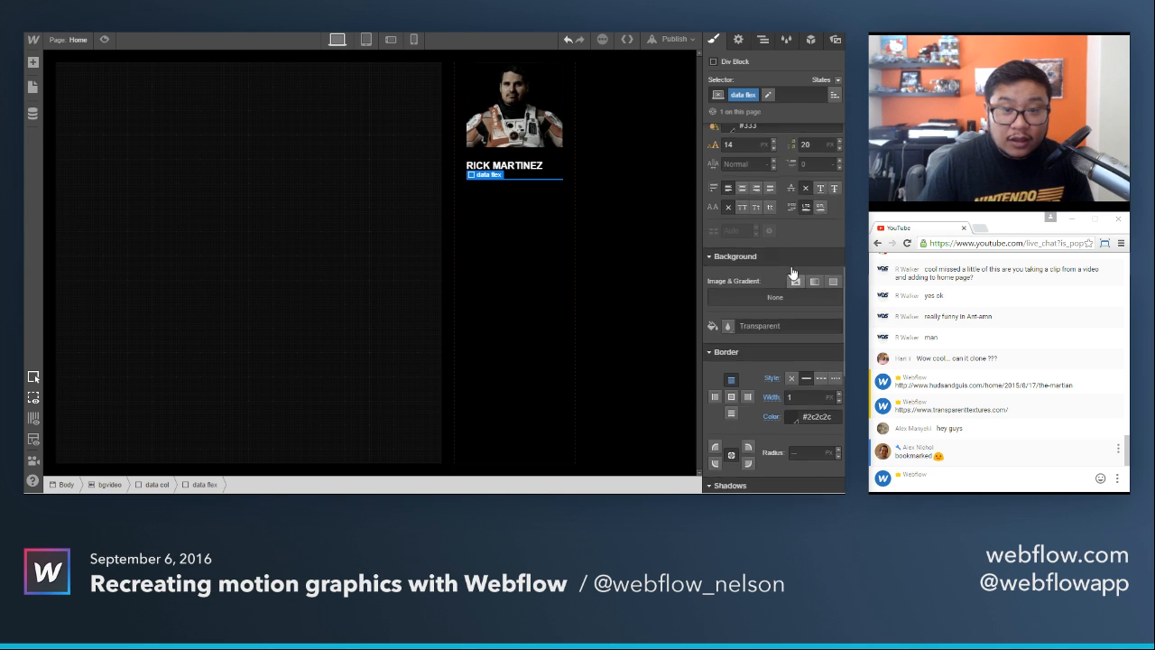
{"action": "scroll", "coordinate": [792, 272], "scroll_direction": "up", "scroll_amount": 10}
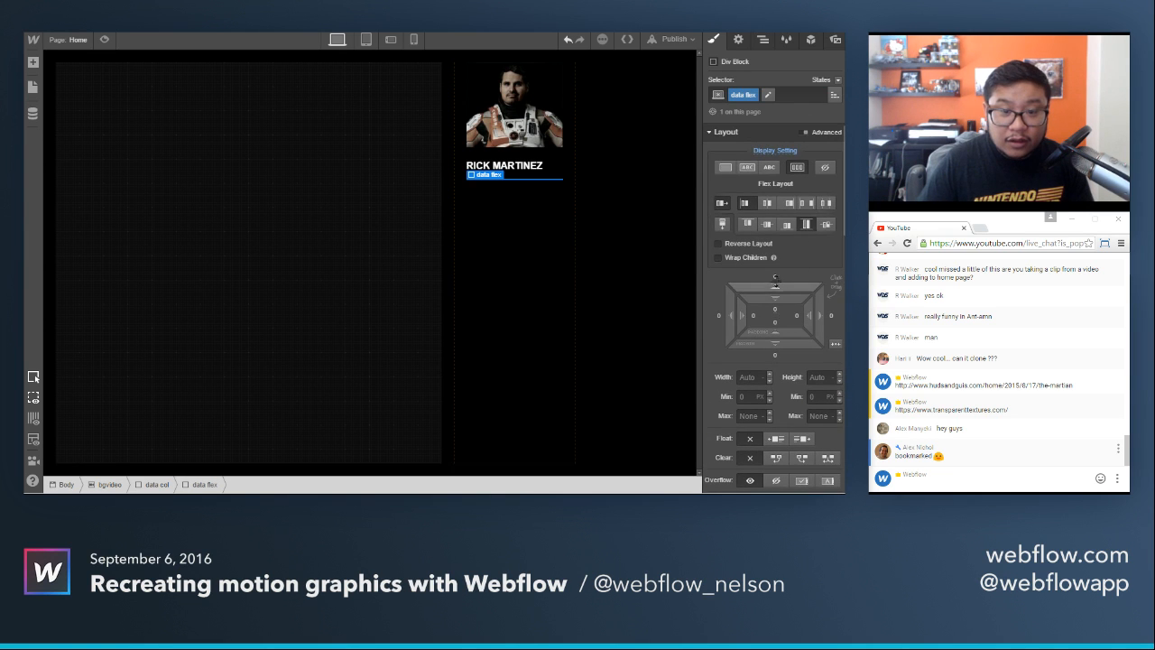
Set the data flex block's top margin and top padding to 10 px each.
{"action": "left_click", "coordinate": [775, 279]}
{"action": "type", "text": "10"}
{"action": "key", "text": "Return"}
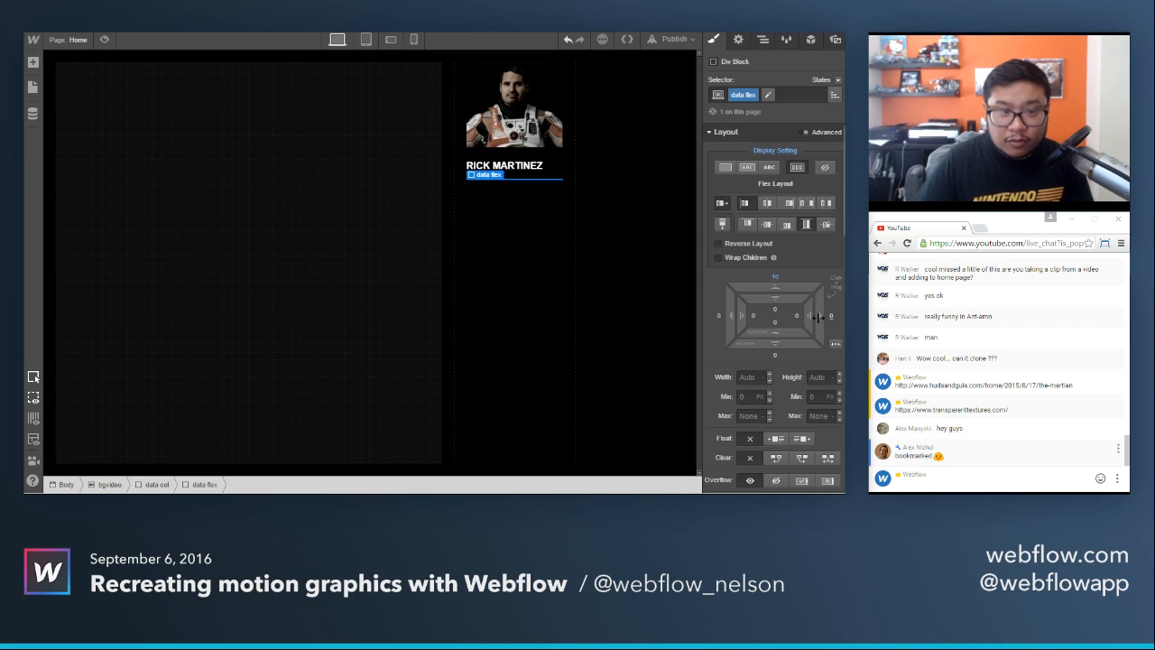
{"action": "left_click", "coordinate": [773, 311]}
{"action": "type", "text": "10"}
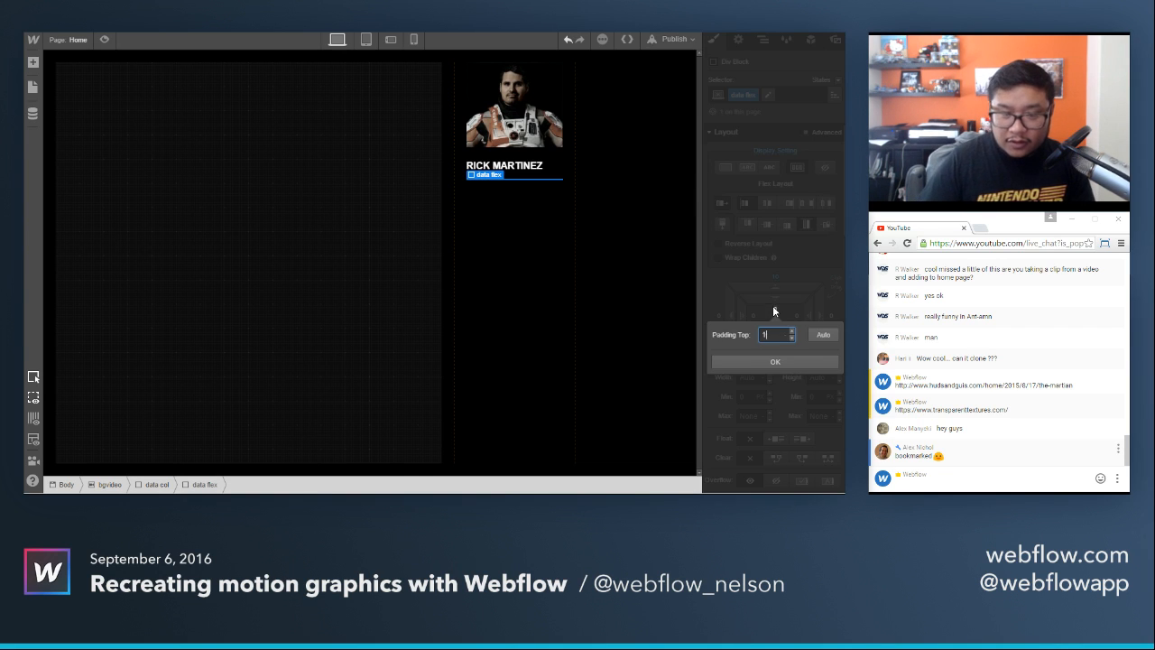
{"action": "key", "text": "Return"}
Add a text block inside the data flex block and make its text Employee ID.
{"action": "key", "text": "a"}
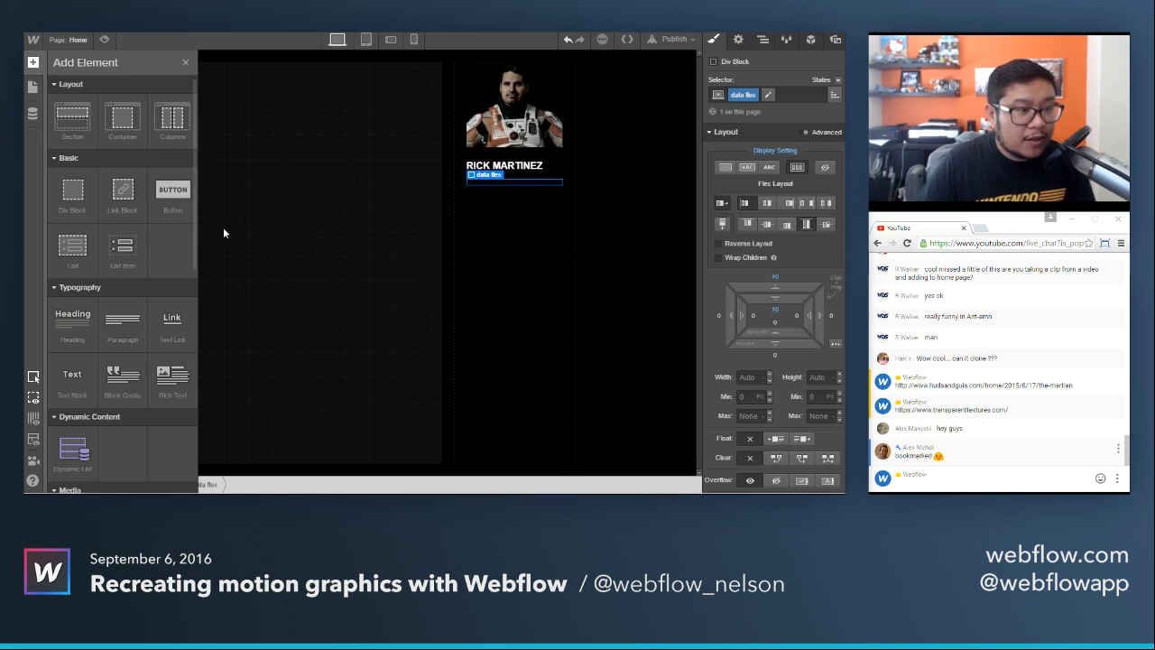
{"action": "left_click", "coordinate": [72, 378]}
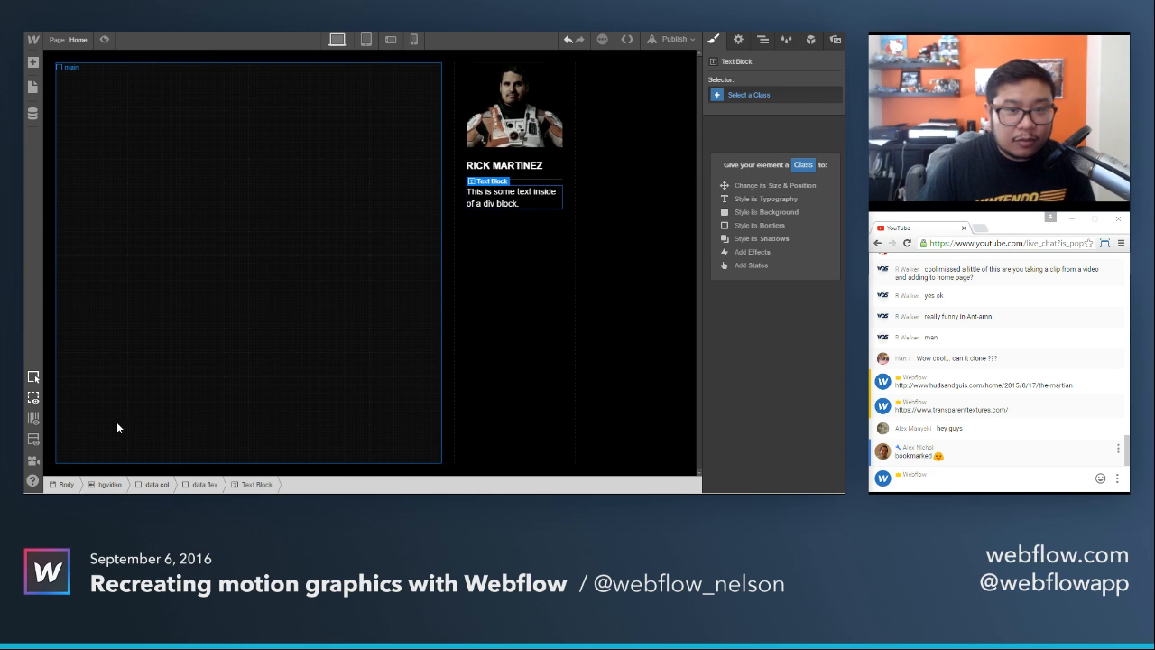
{"action": "double_click", "coordinate": [506, 198]}
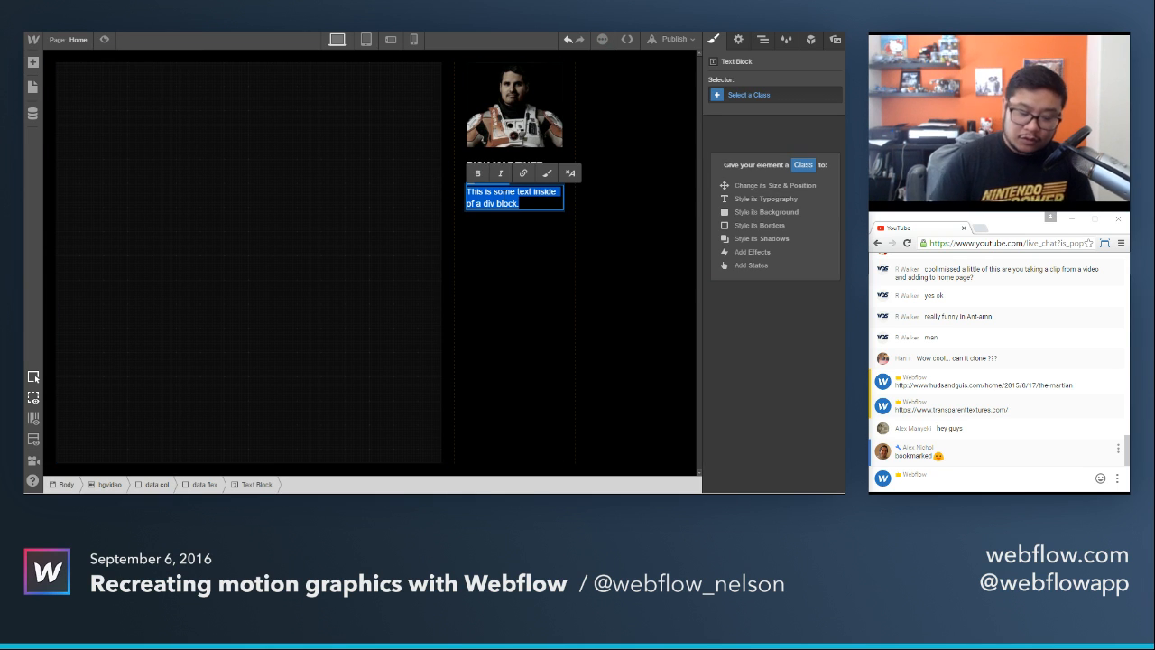
{"action": "type", "text": "E"}
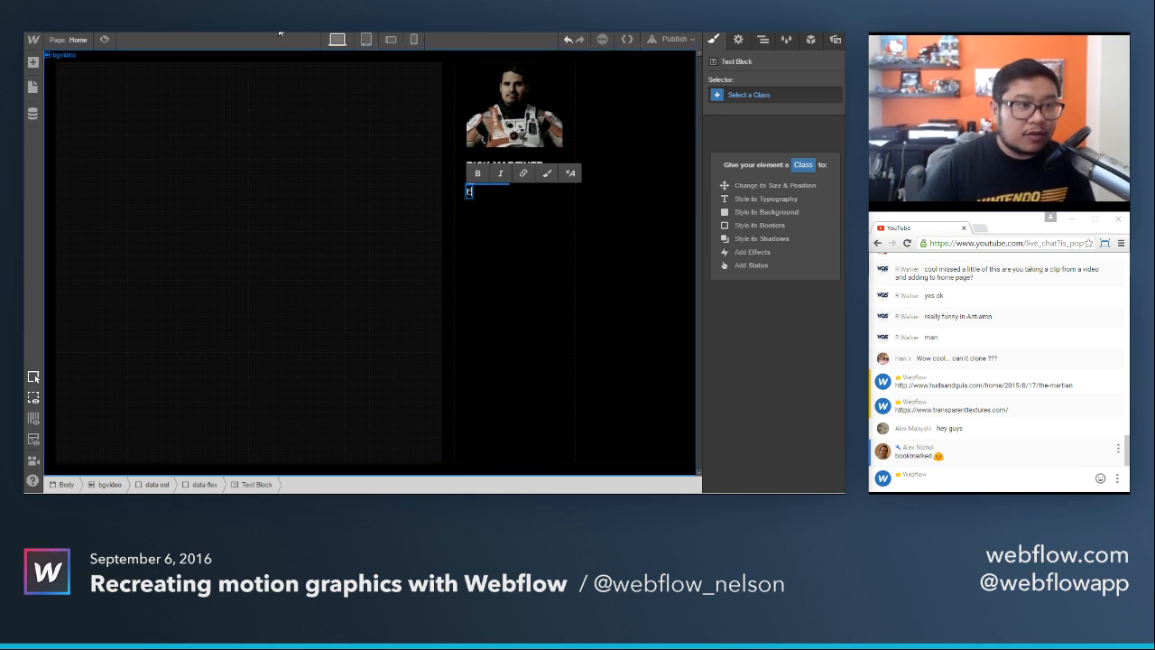
{"action": "key", "text": "ctrl+Tab"}
{"action": "key", "text": "ctrl+shift+Tab"}
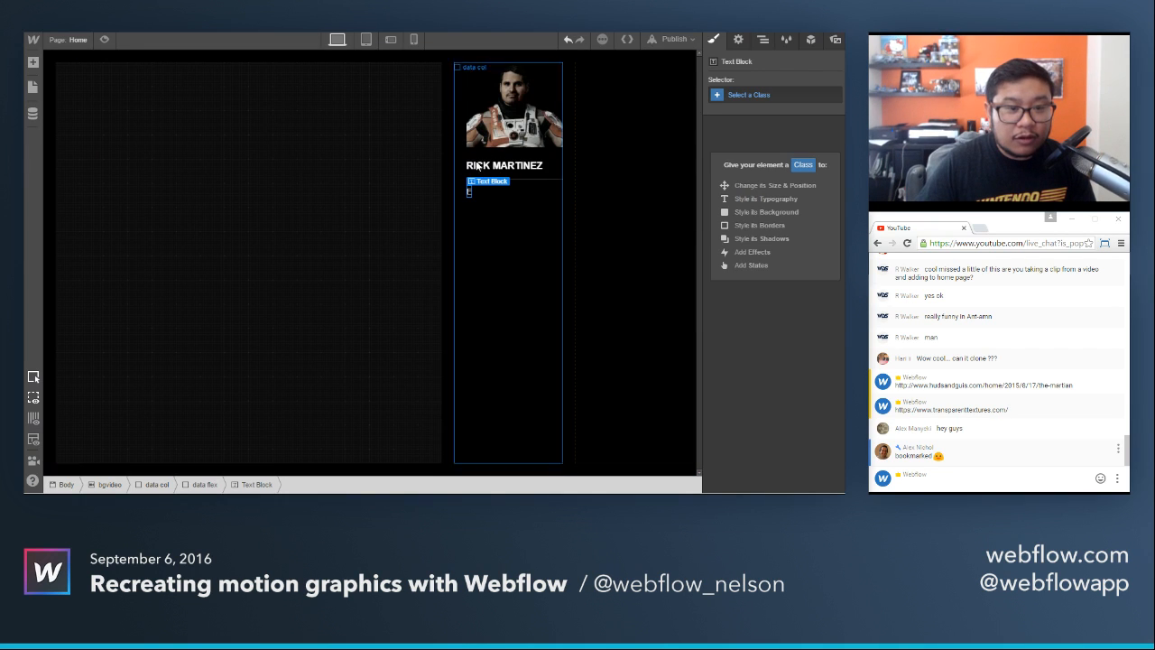
{"action": "type", "text": "Employee ID"}
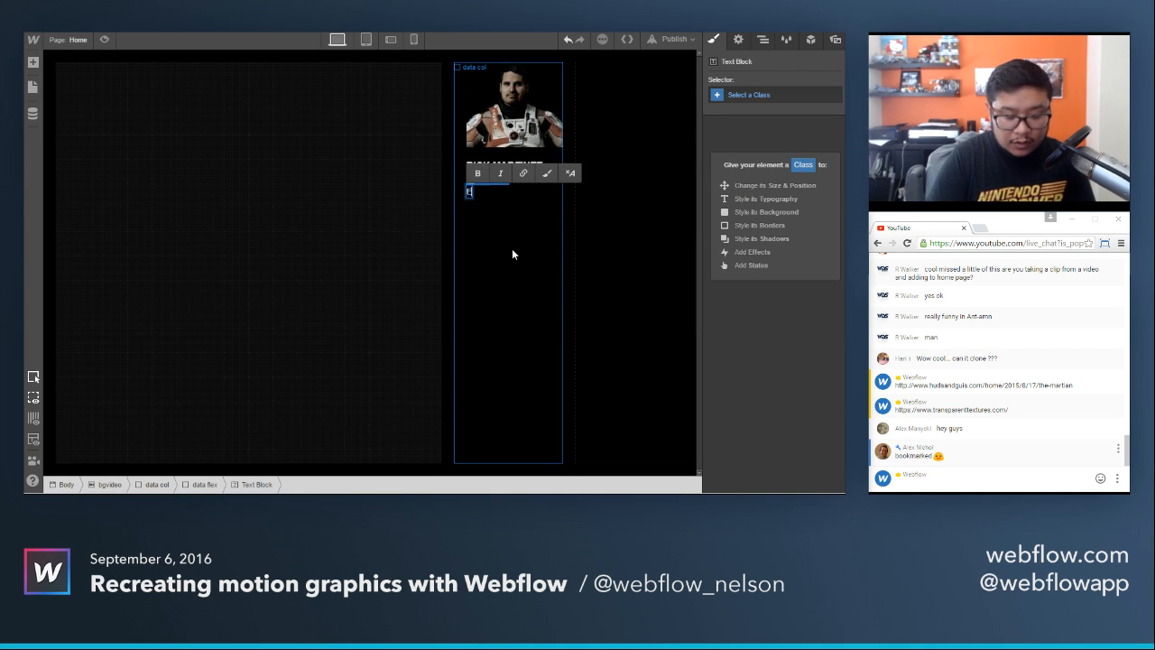
{"action": "key", "text": "Escape"}
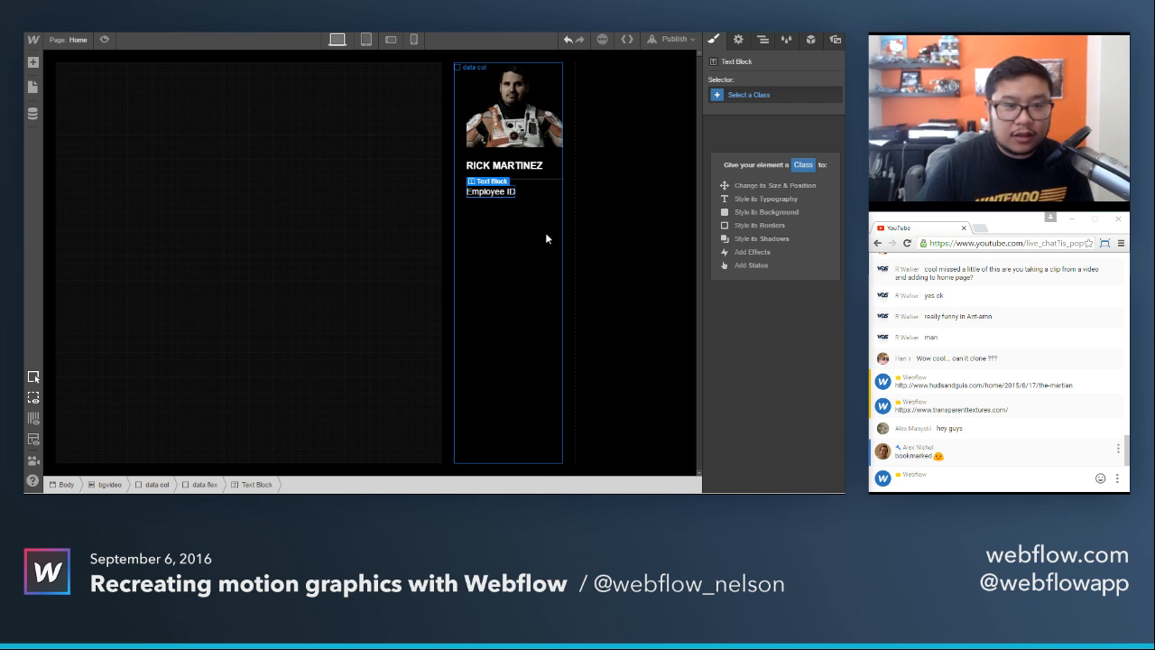
{"action": "left_click", "coordinate": [765, 99]}
{"action": "key", "text": "Escape"}
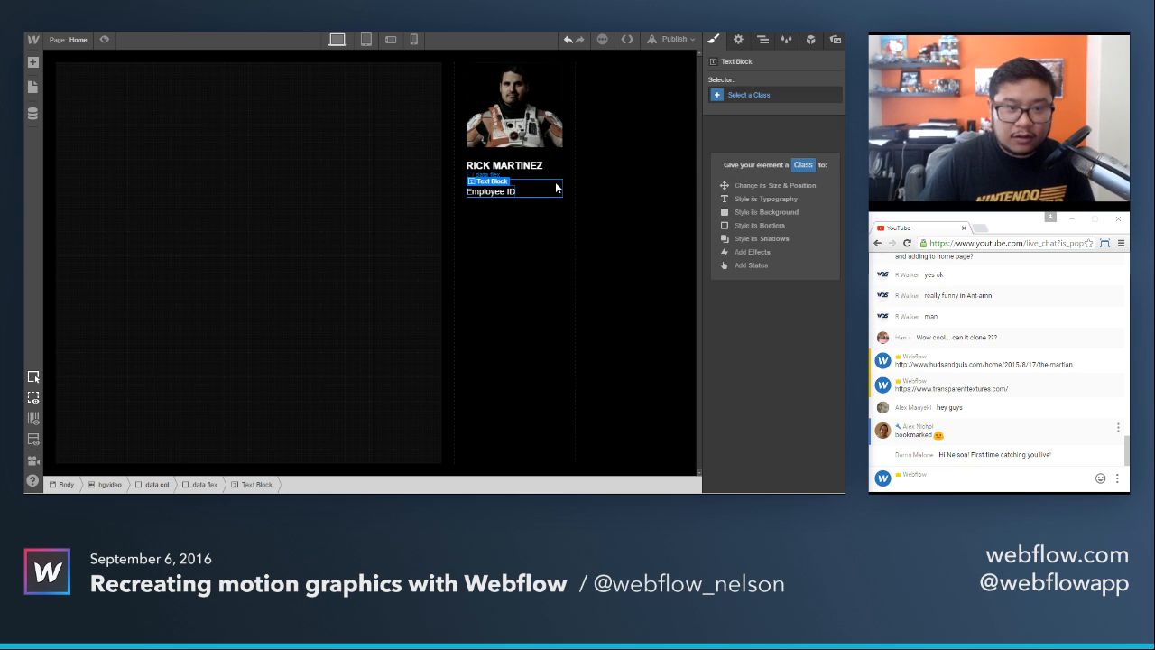
Set the data flex block's font size to 10 px and its text to all uppercase.
{"action": "left_click", "coordinate": [548, 187]}
{"action": "scroll", "coordinate": [769, 370], "scroll_direction": "down", "scroll_amount": 3}
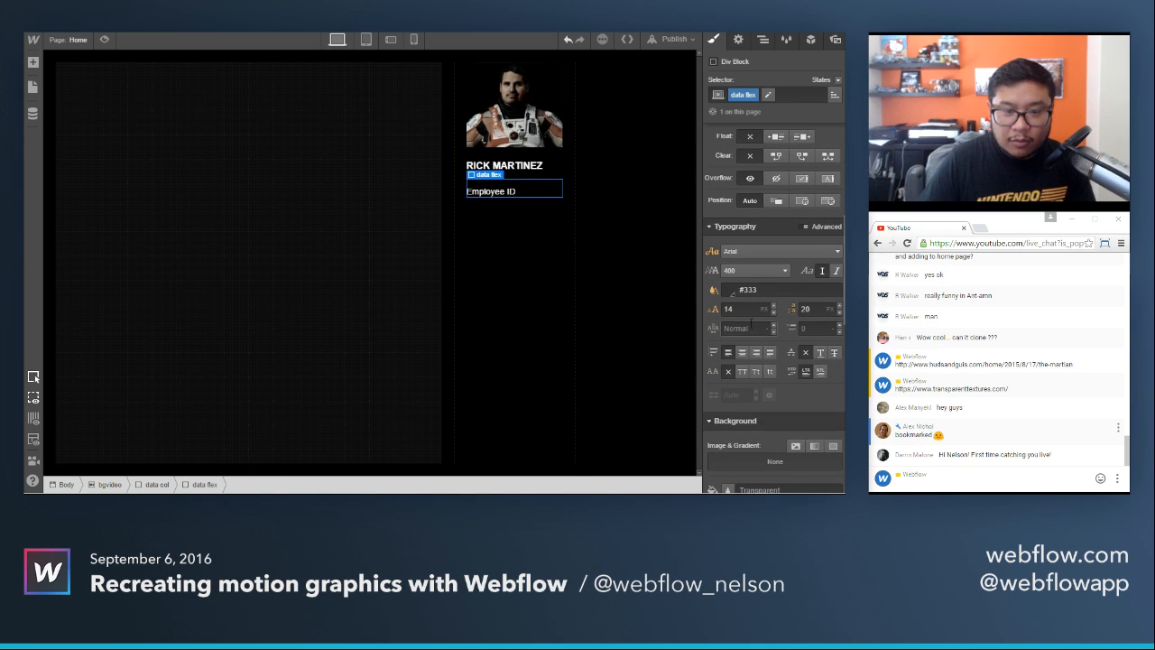
{"action": "left_click", "coordinate": [745, 309]}
{"action": "type", "text": "13"}
{"action": "key", "text": "BackSpace"}
{"action": "type", "text": "0"}
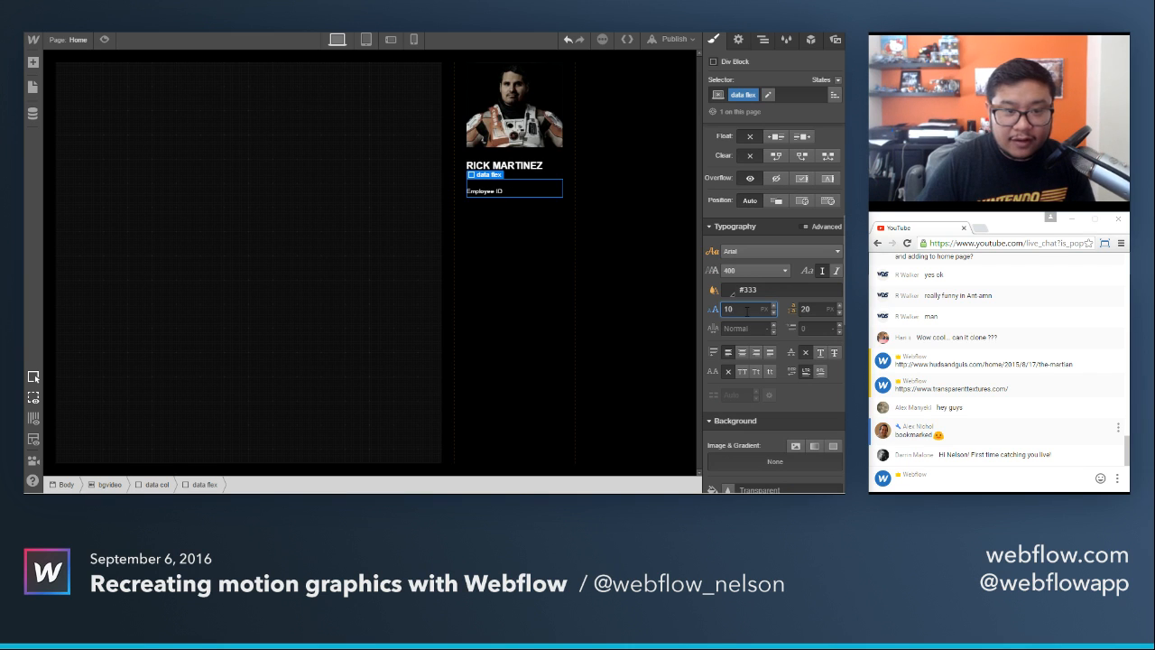
{"action": "left_click", "coordinate": [742, 371]}
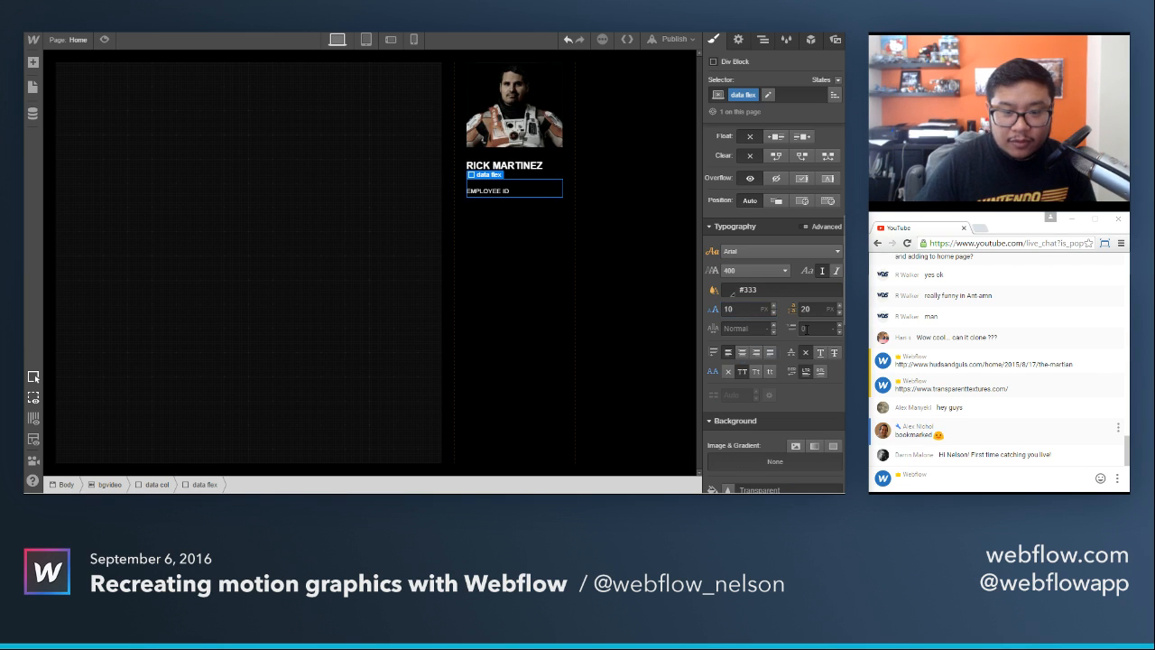
Set the data flex block's line height to 16 px.
{"action": "scroll", "coordinate": [767, 343], "scroll_direction": "up", "scroll_amount": 3}
{"action": "scroll", "coordinate": [771, 334], "scroll_direction": "down", "scroll_amount": 4}
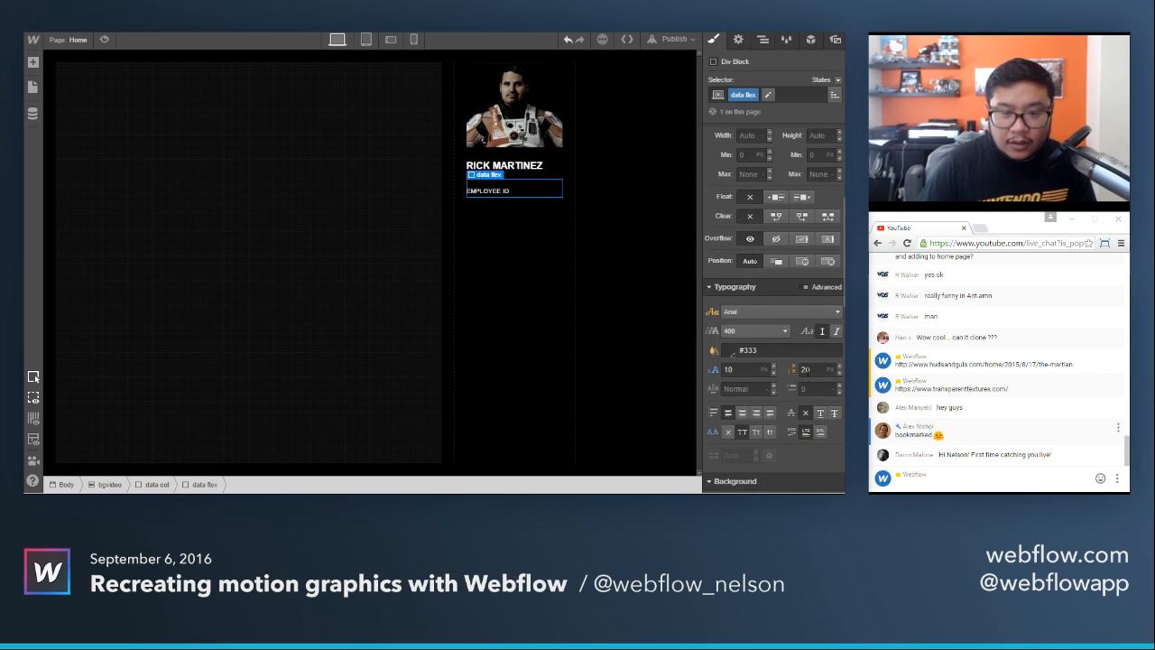
{"action": "left_click", "coordinate": [806, 369]}
{"action": "type", "text": "20"}
{"action": "key", "text": "BackSpace"}
{"action": "key", "text": "BackSpace"}
{"action": "type", "text": "16"}
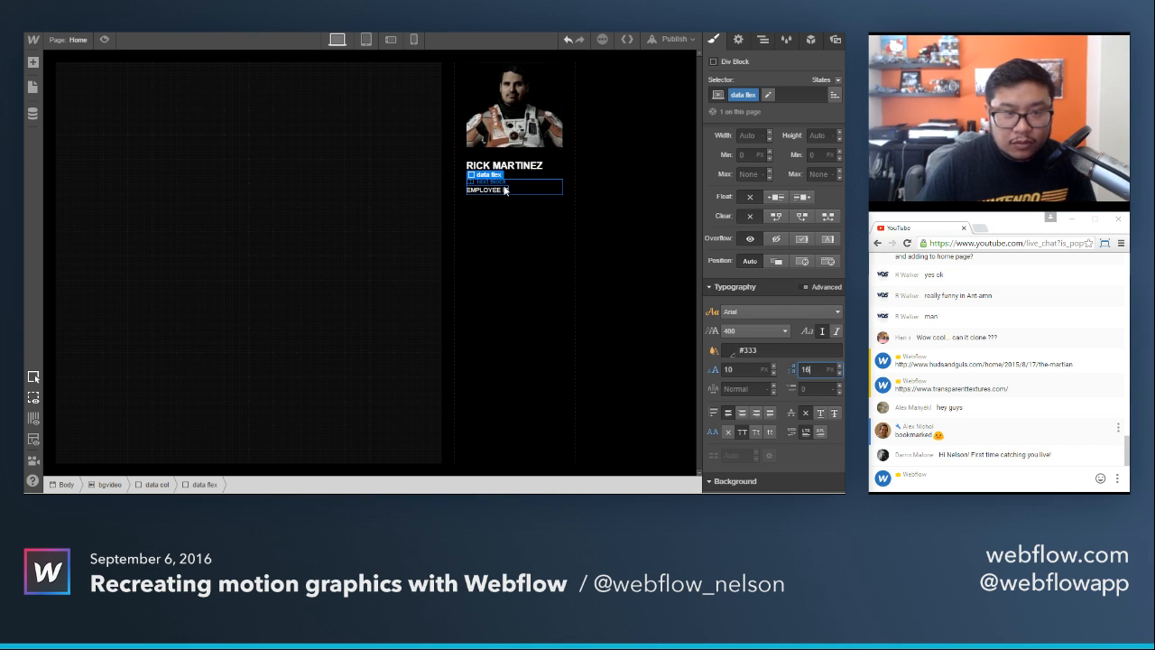
{"action": "left_click", "coordinate": [506, 191]}
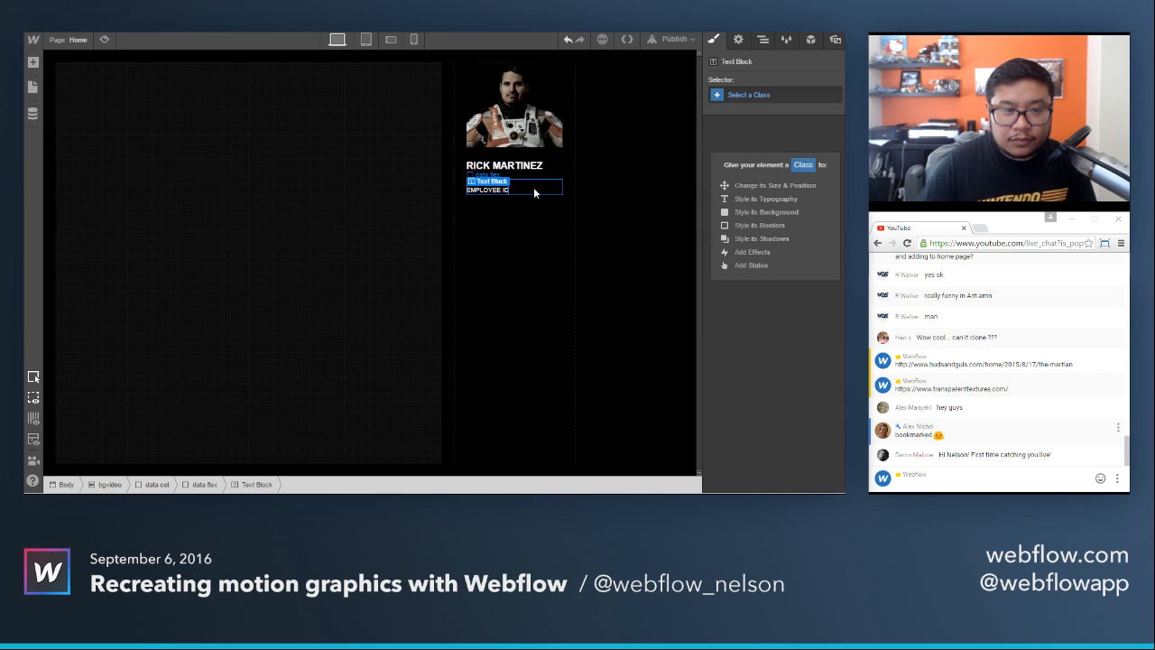
{"action": "left_click", "coordinate": [534, 192]}
{"action": "left_click", "coordinate": [494, 192]}
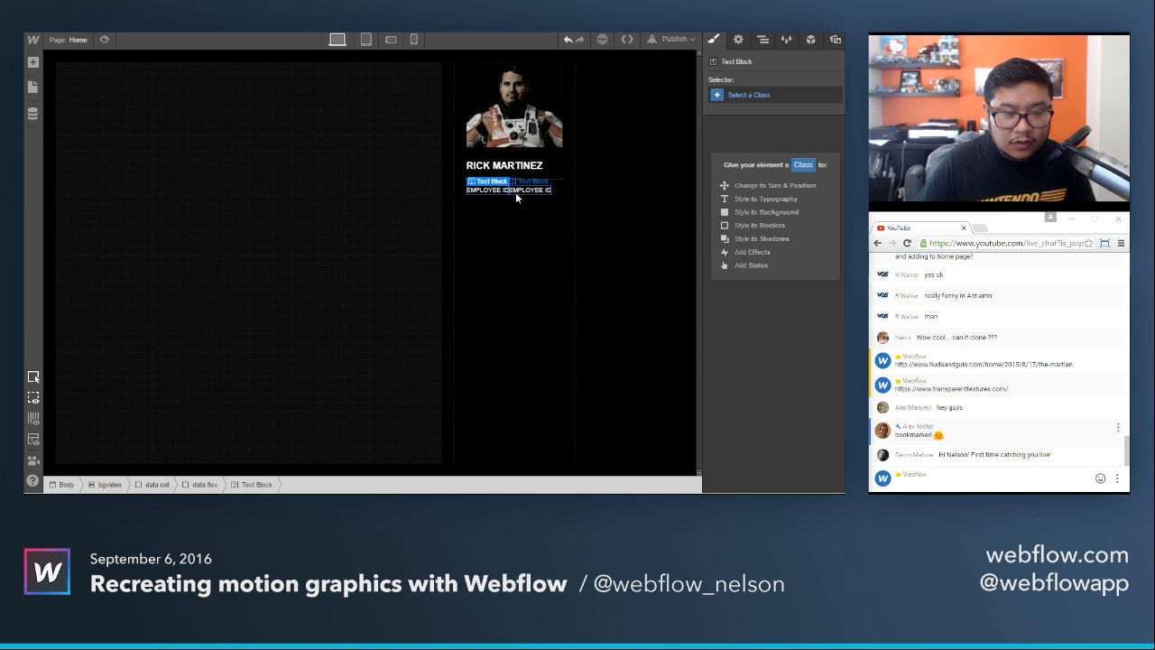
{"action": "left_click", "coordinate": [524, 189]}
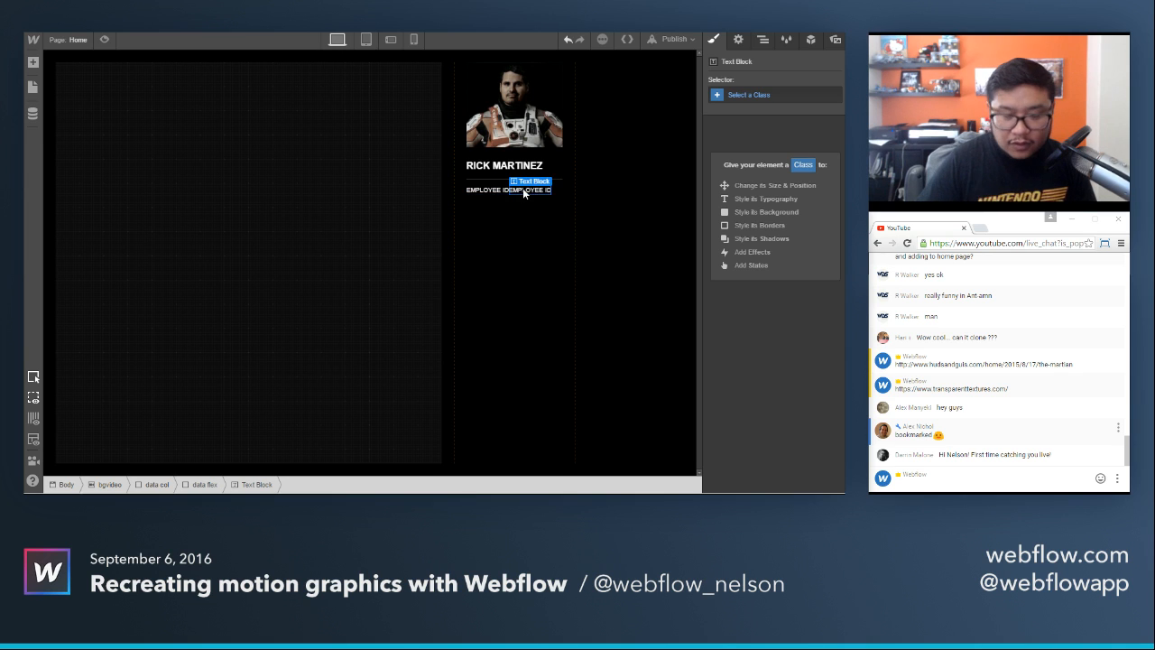
{"action": "key", "text": "Delete"}
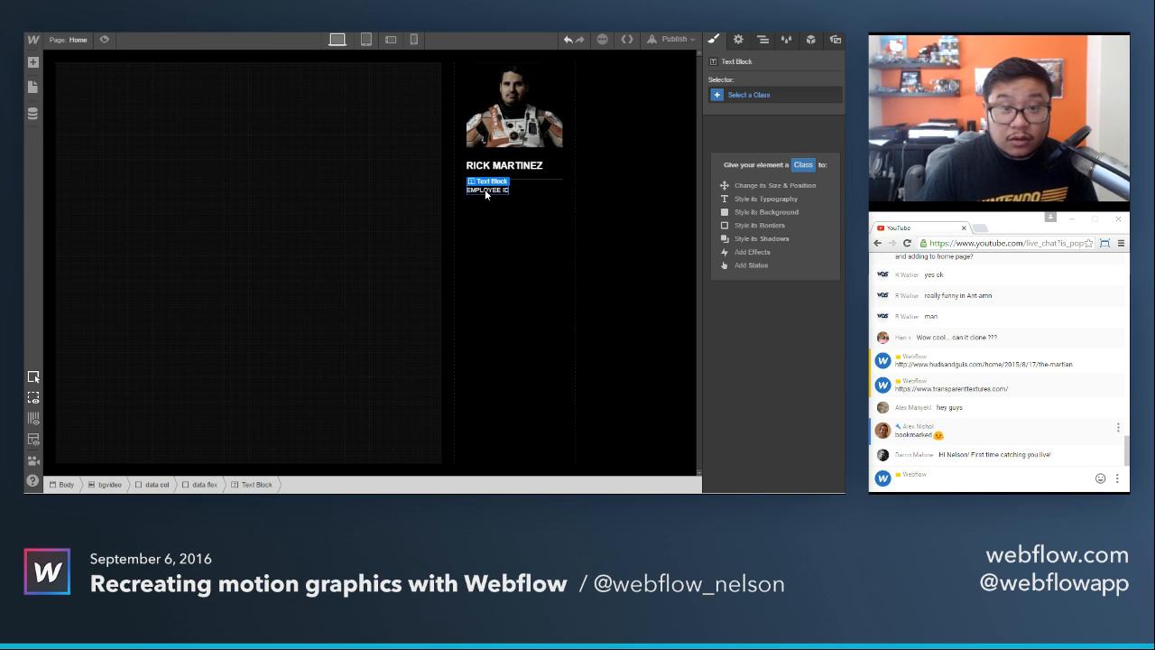
Create the class data on the Employee ID text block with expanding flex child sizing and add a copy beside it.
{"action": "left_click", "coordinate": [745, 96]}
{"action": "type", "text": "data"}
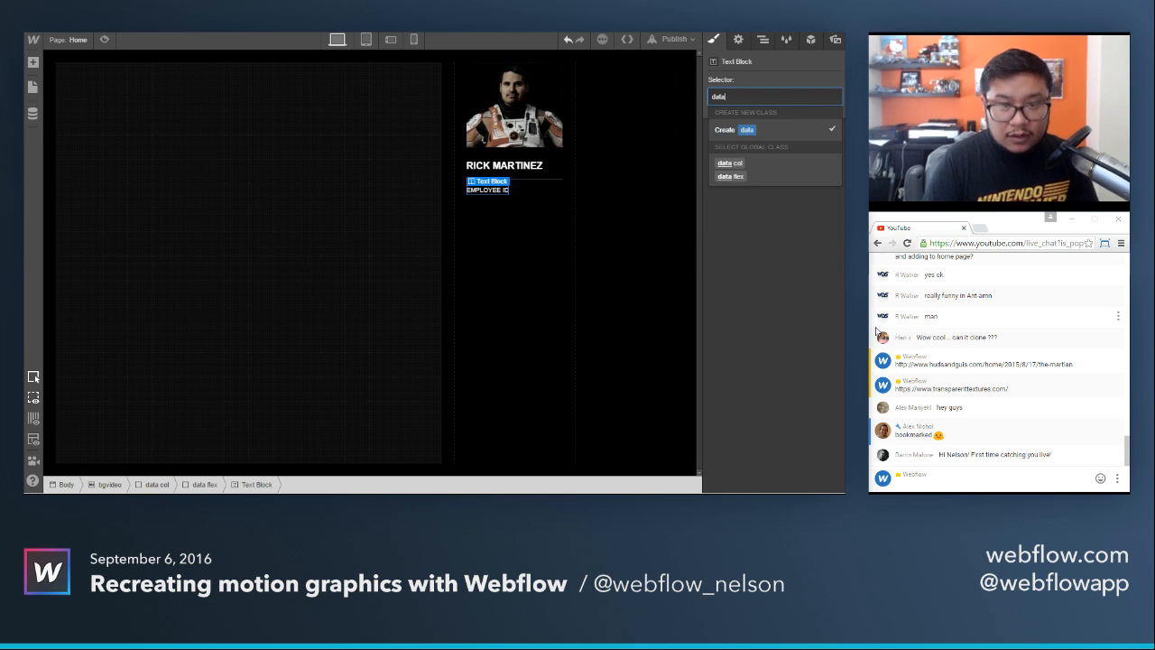
{"action": "key", "text": "Return"}
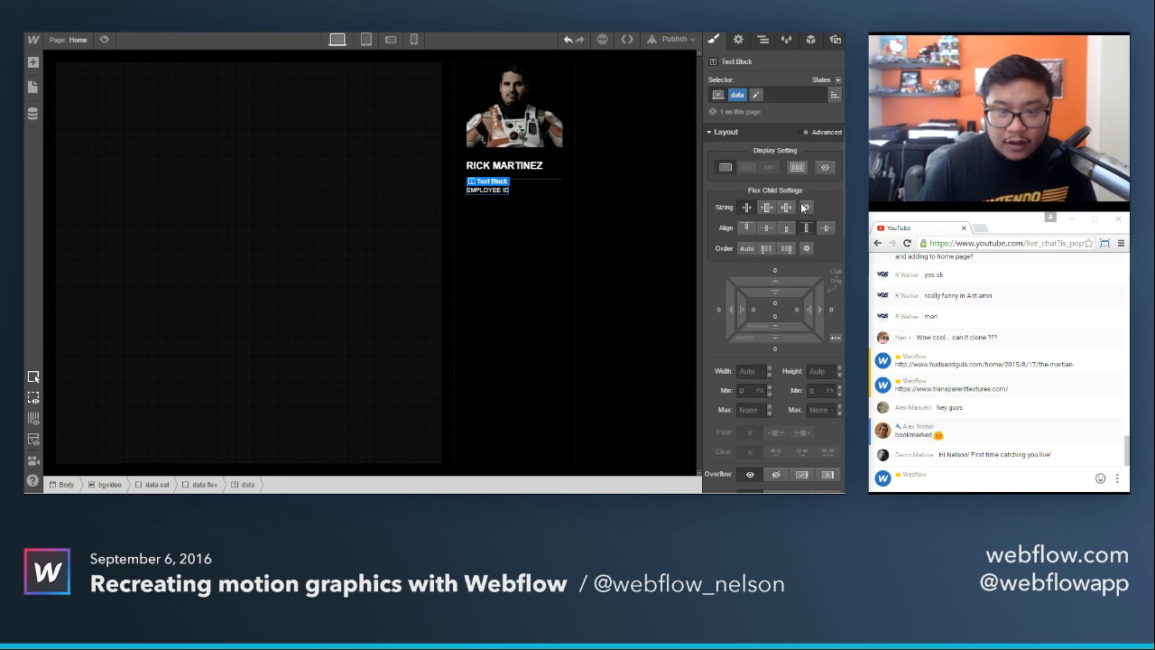
{"action": "left_click", "coordinate": [766, 210]}
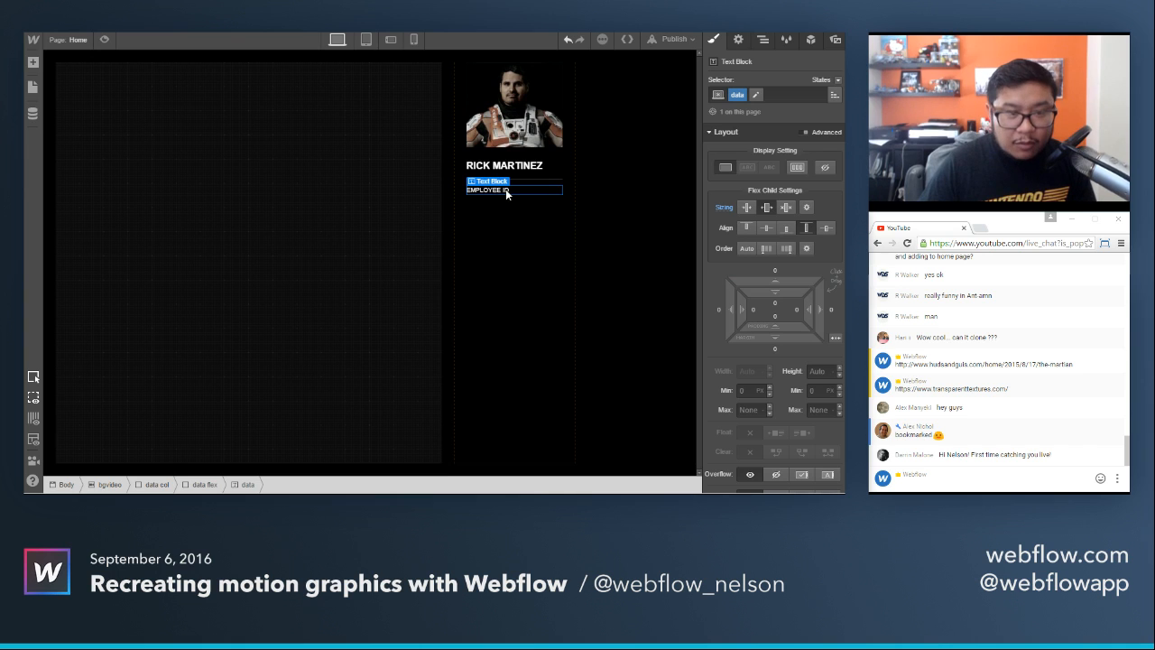
{"action": "key", "text": "ctrl+v"}
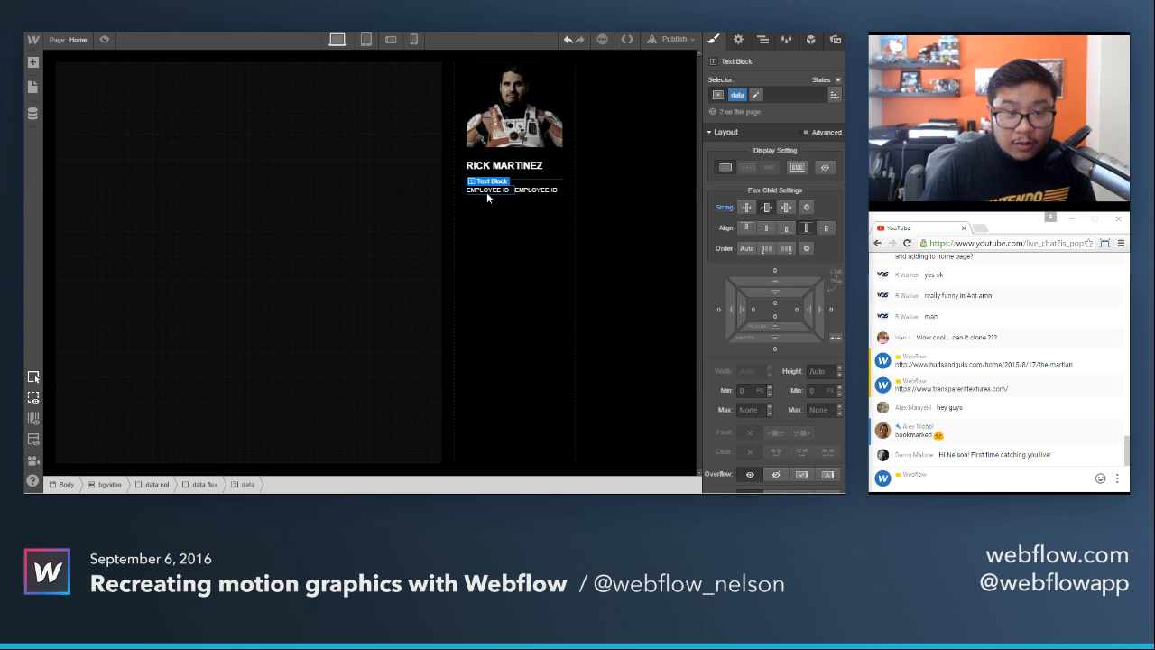
{"action": "scroll", "coordinate": [763, 400], "scroll_direction": "down", "scroll_amount": 5}
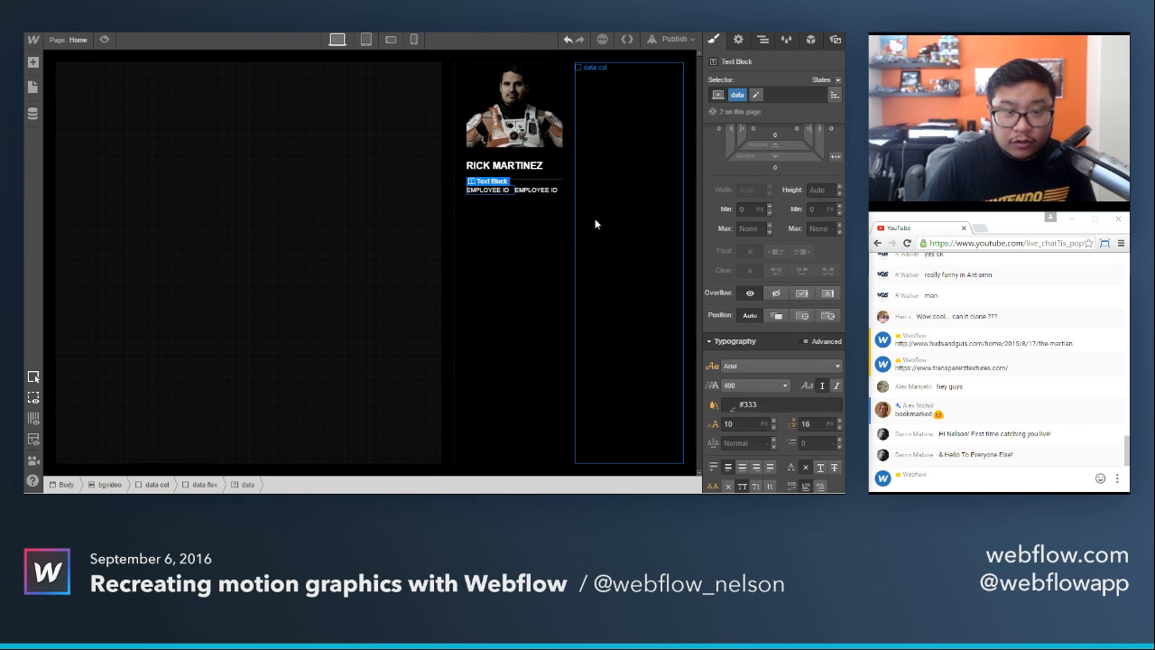
Reduce the data flex block's font size to 8 px and its line height to 14 px.
{"action": "left_click", "coordinate": [561, 188]}
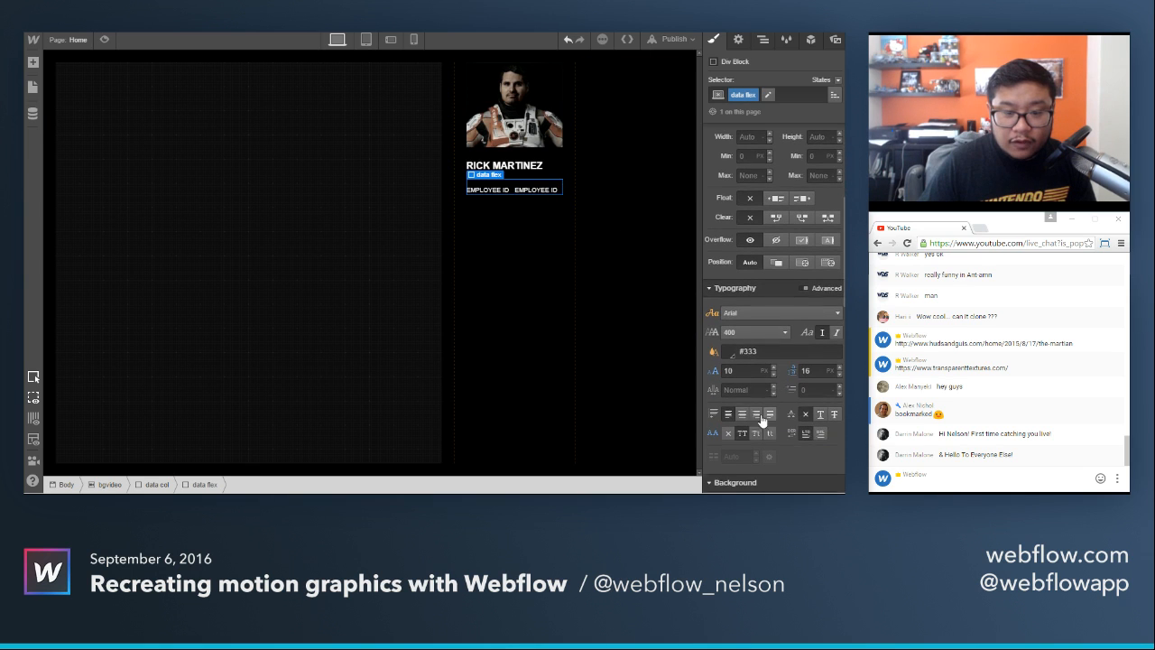
{"action": "left_click", "coordinate": [737, 370]}
{"action": "key", "text": "Down"}
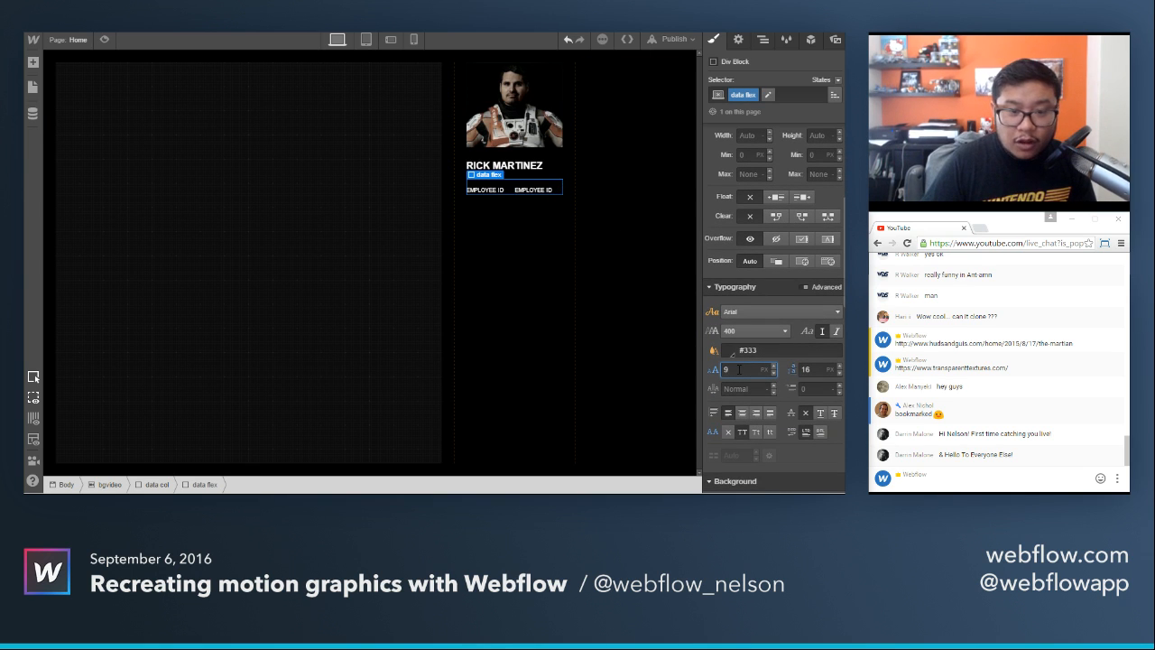
{"action": "key", "text": "Down"}
{"action": "key", "text": "Tab"}
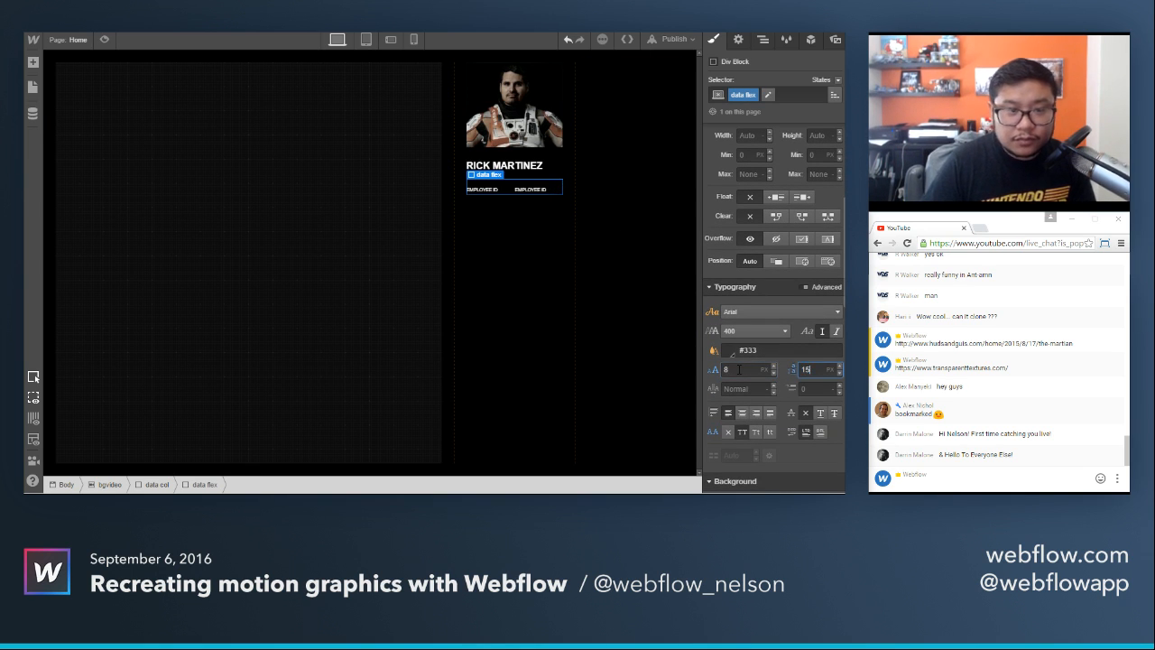
{"action": "key", "text": "Down"}
Replace the text of the row's second text block with the employee ID number.
{"action": "double_click", "coordinate": [515, 186]}
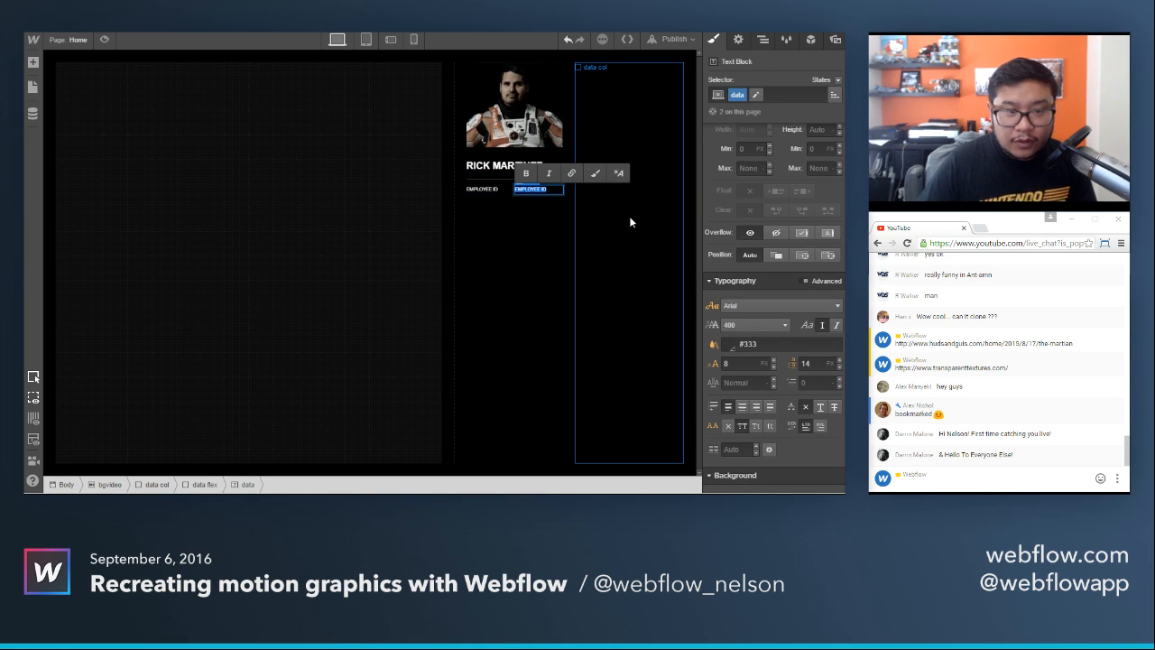
{"action": "type", "text": "98749-16"}
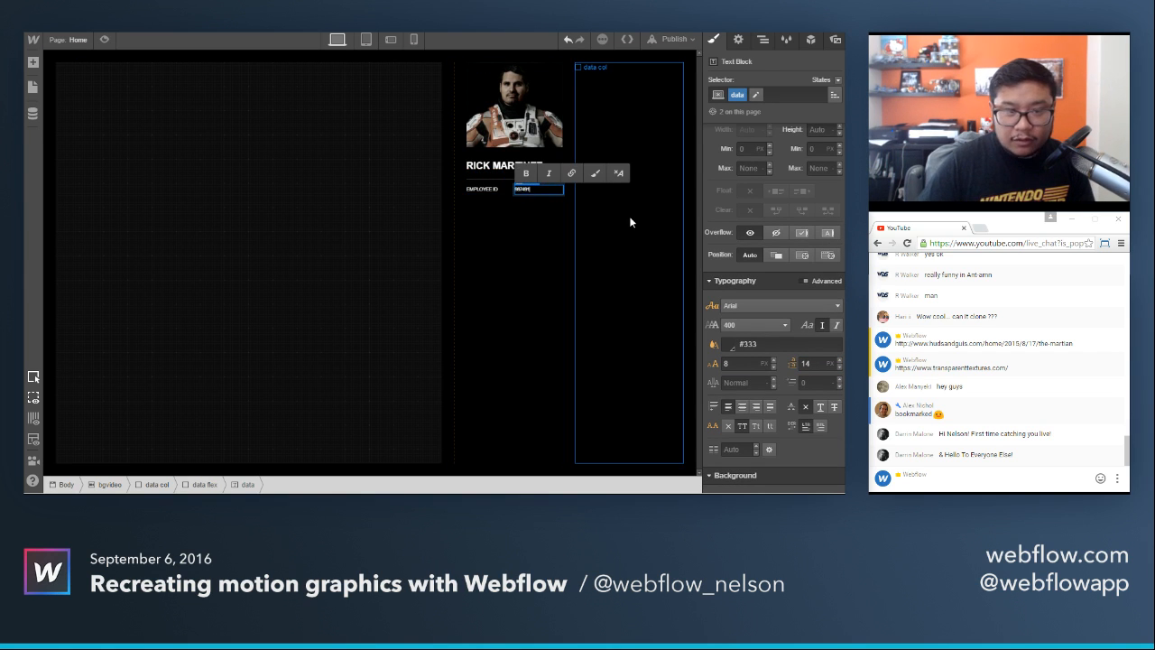
{"action": "type", "text": "65418"}
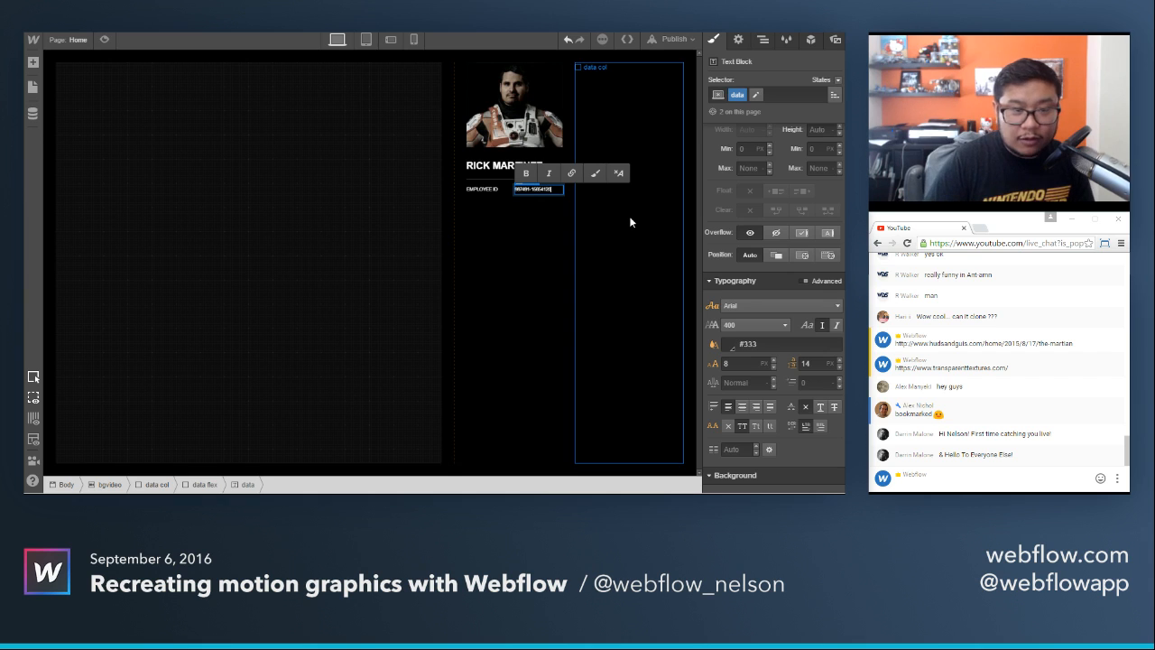
{"action": "type", "text": "-19"}
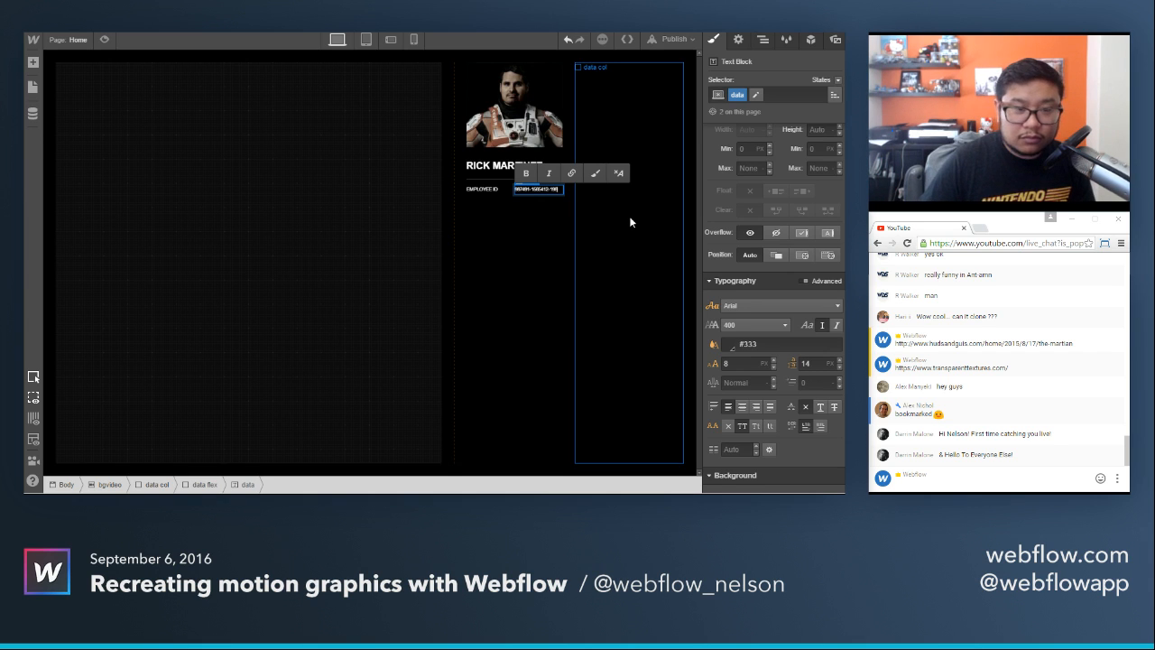
{"action": "key", "text": "Escape"}
Duplicate the data flex row four times below the name.
{"action": "left_click", "coordinate": [505, 187]}
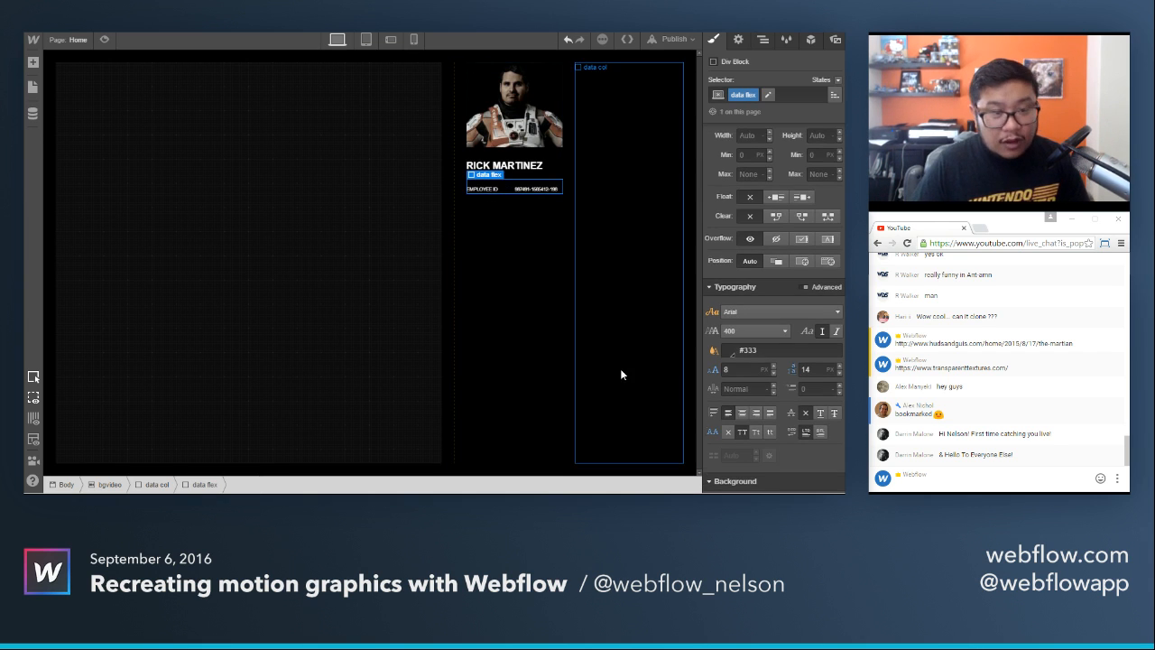
{"action": "key", "text": "ctrl+d"}
{"action": "key", "text": "ctrl+d"}
{"action": "key", "text": "ctrl+d"}
{"action": "key", "text": "ctrl+d"}
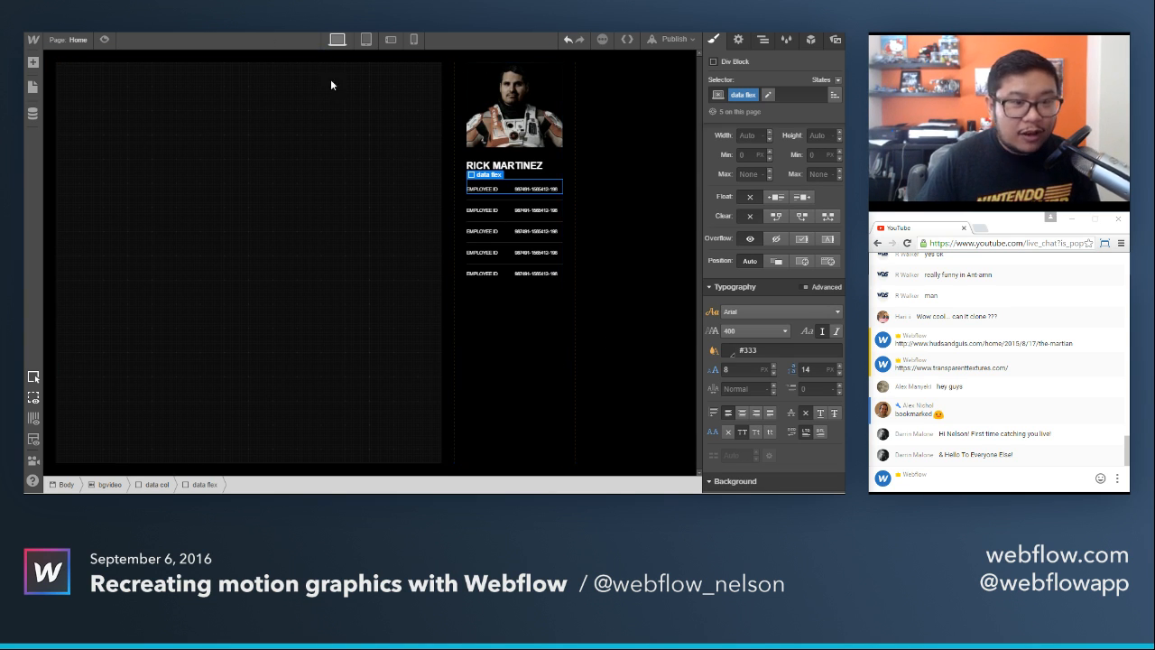
Label the second data row DOB and replace its value with the date of birth from the reference image.
{"action": "key", "text": "ctrl+Tab"}
{"action": "key", "text": "ctrl+shift+Tab"}
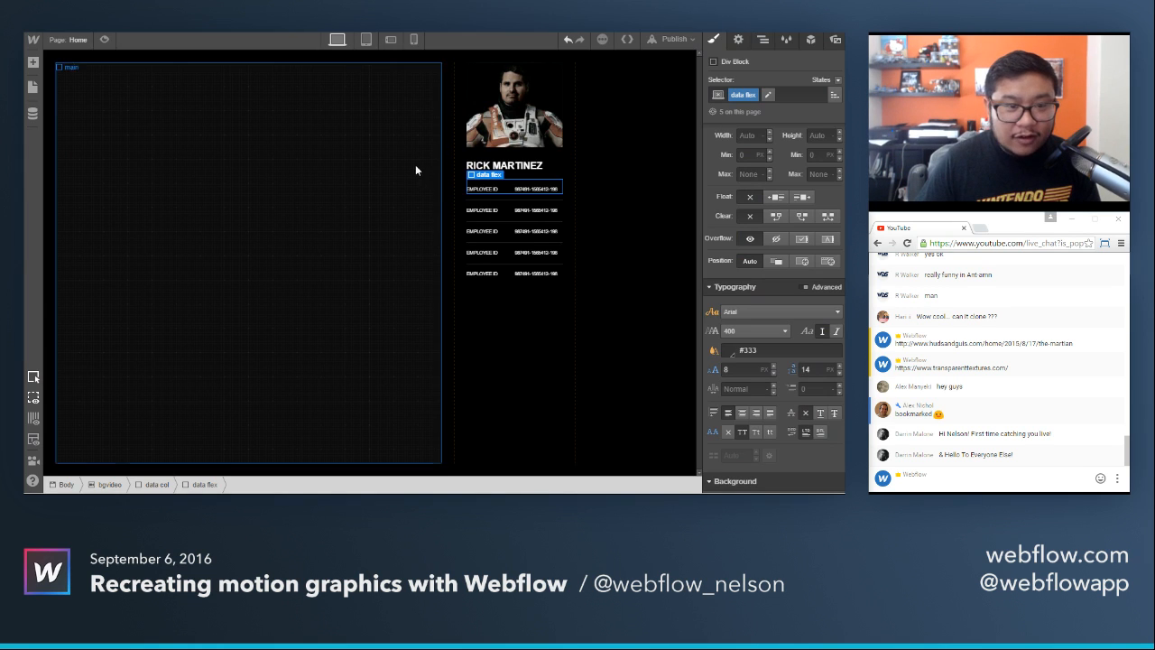
{"action": "double_click", "coordinate": [482, 209]}
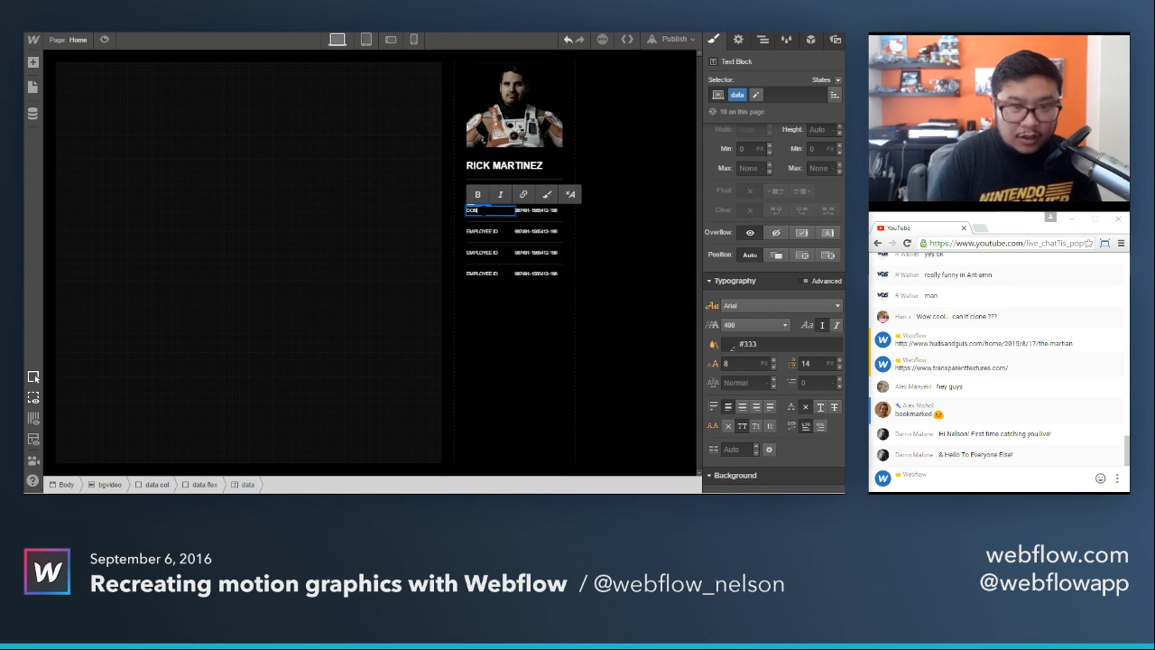
{"action": "left_click", "coordinate": [538, 211]}
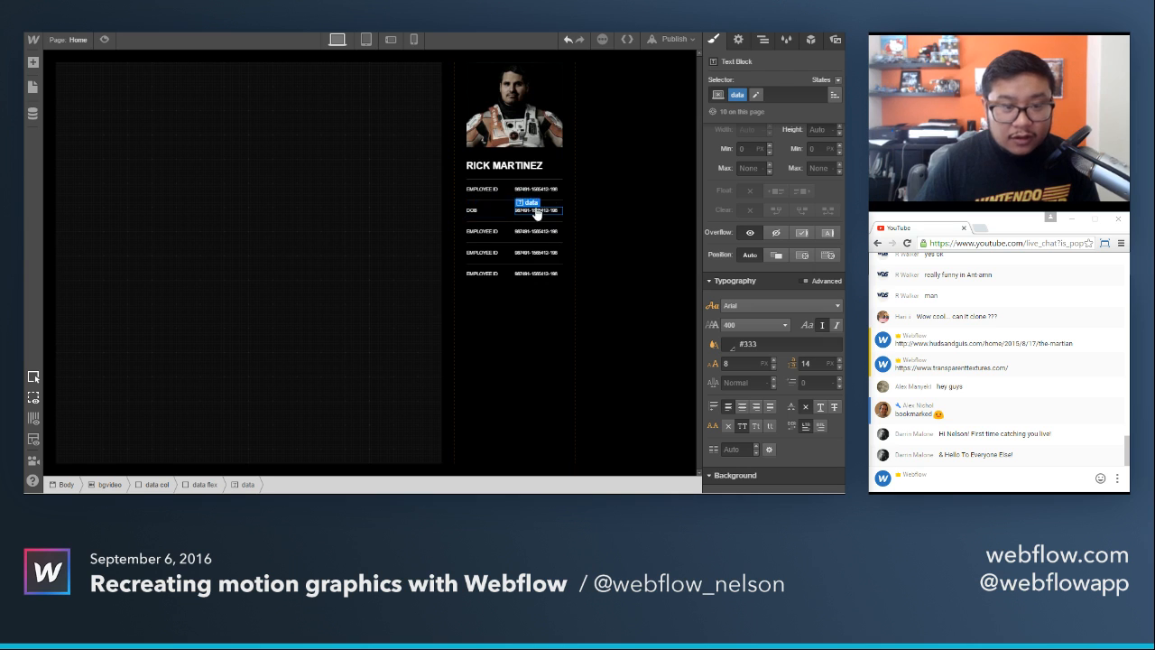
{"action": "key", "text": "ctrl+Tab"}
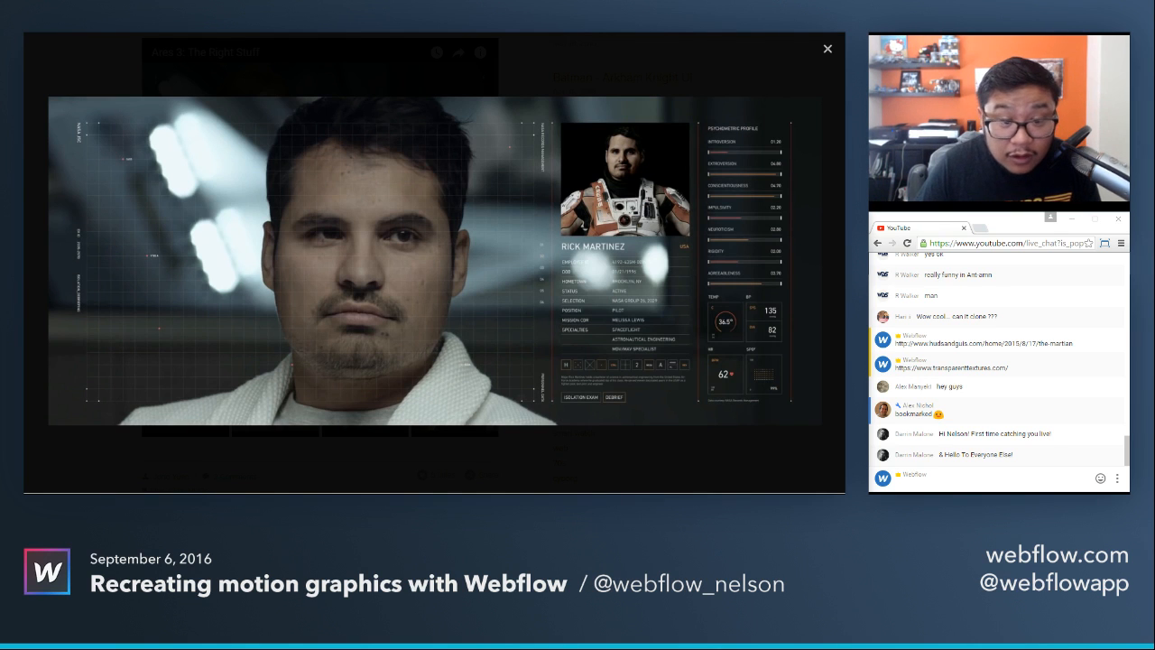
{"action": "key", "text": "ctrl+shift+Tab"}
{"action": "double_click", "coordinate": [537, 210]}
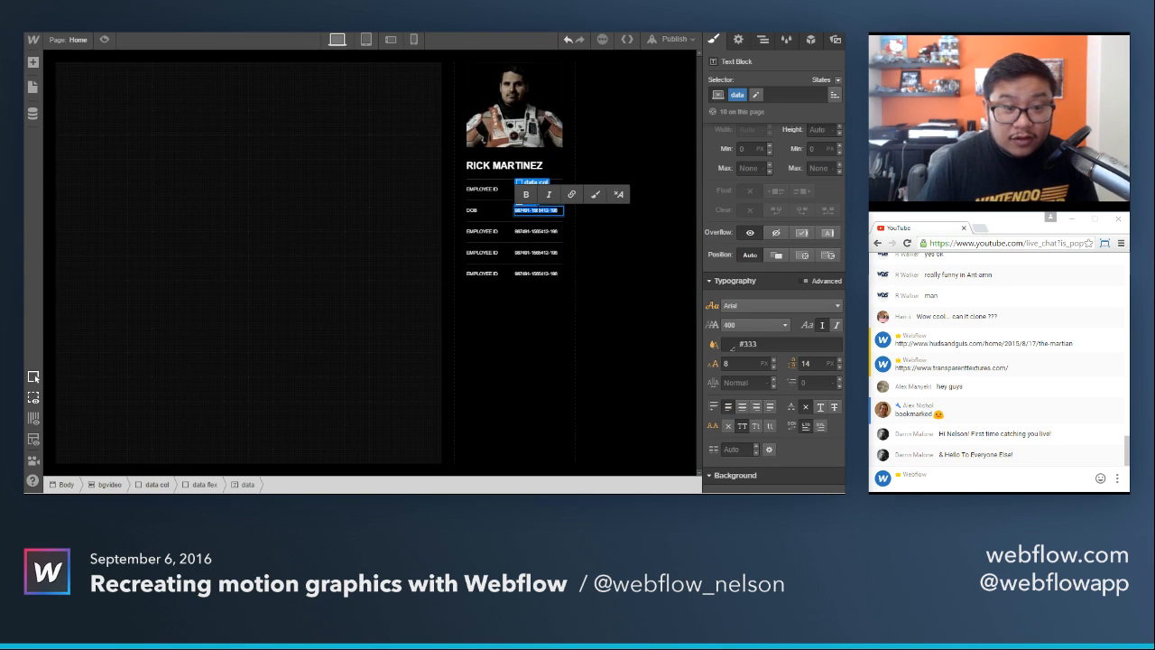
{"action": "type", "text": "01/21/1986"}
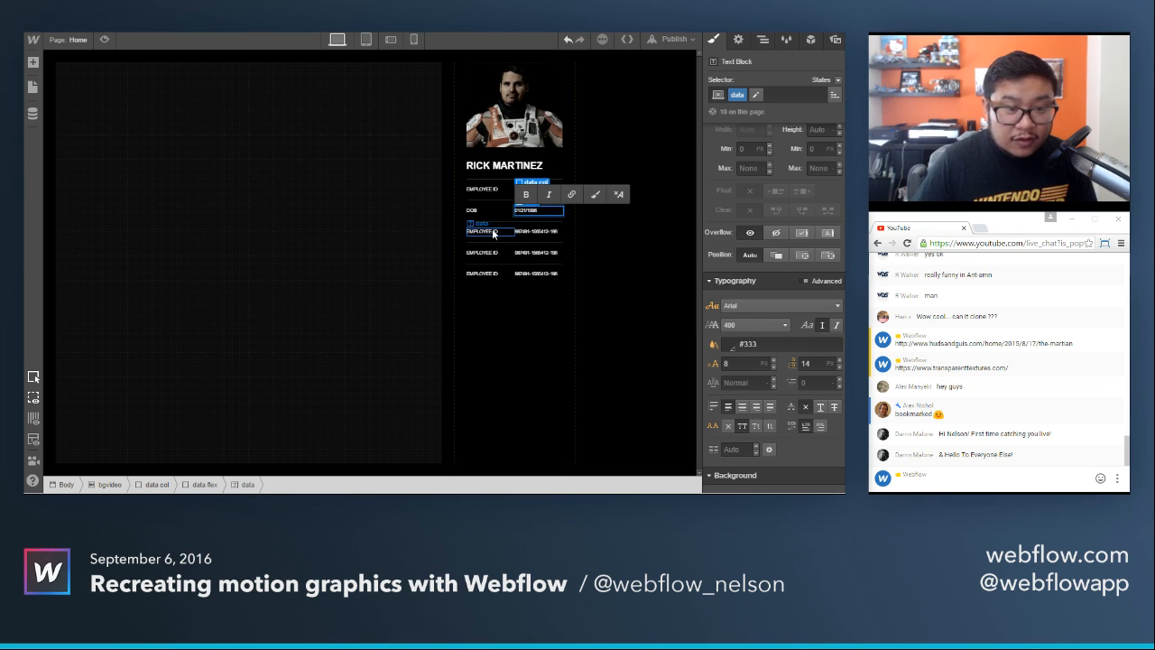
Change the third data row's label to HOMETOWN and its value to BROOKLYN, NY.
{"action": "double_click", "coordinate": [482, 231]}
{"action": "type", "text": "HOMETOWN"}
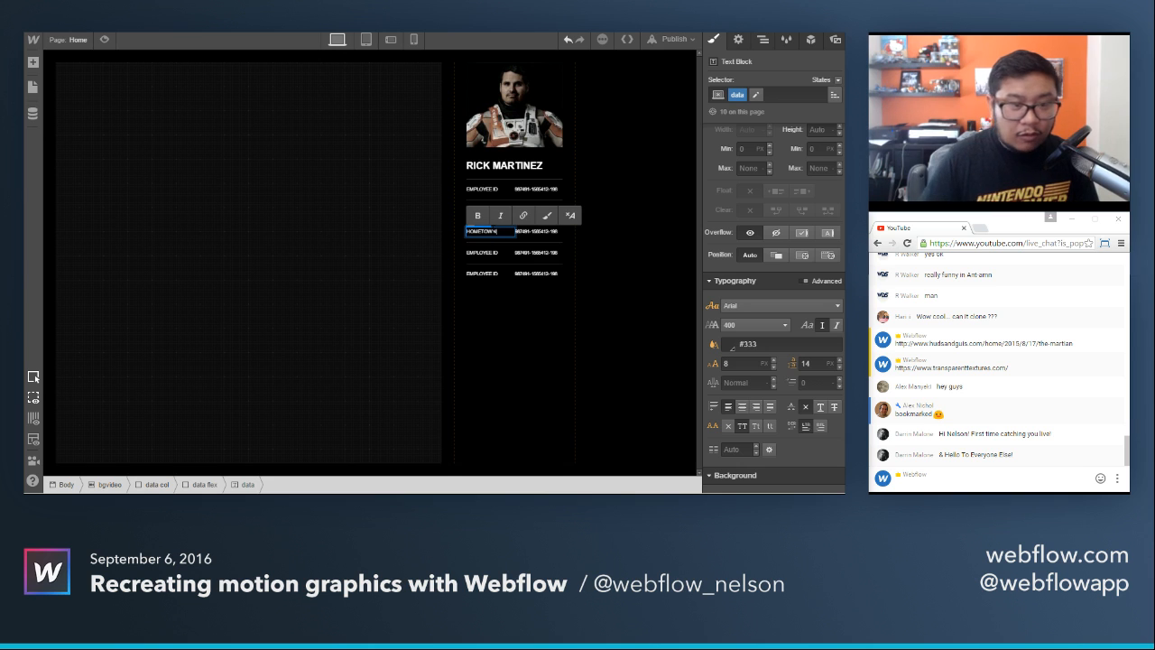
{"action": "left_click", "coordinate": [270, 29]}
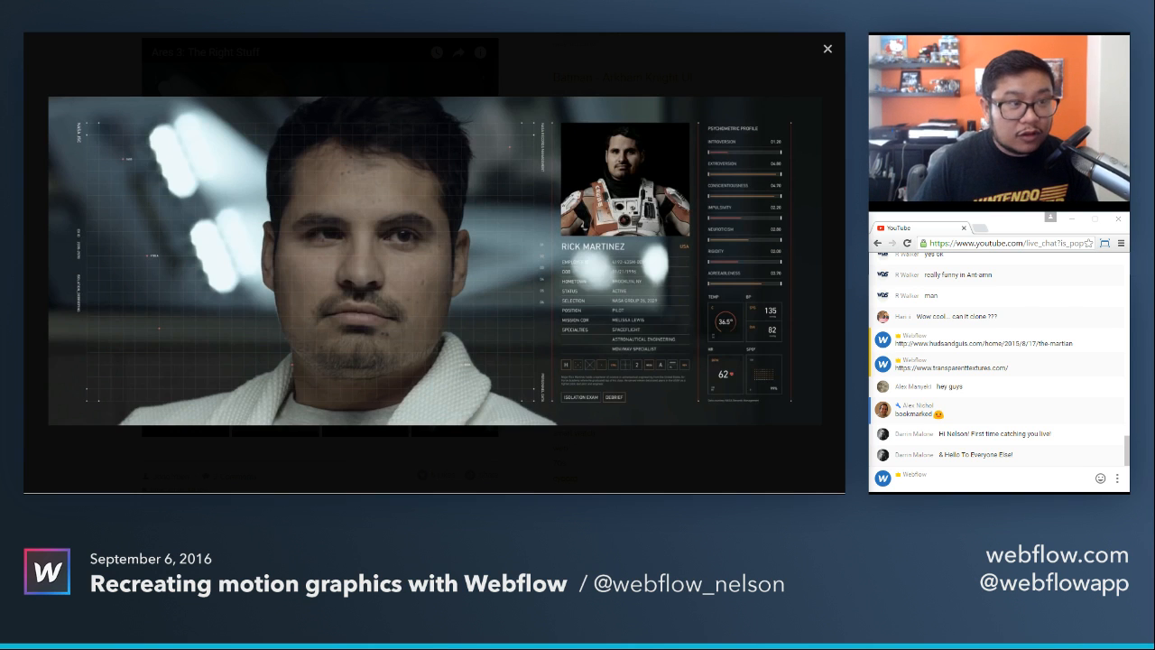
{"action": "left_click", "coordinate": [214, 33]}
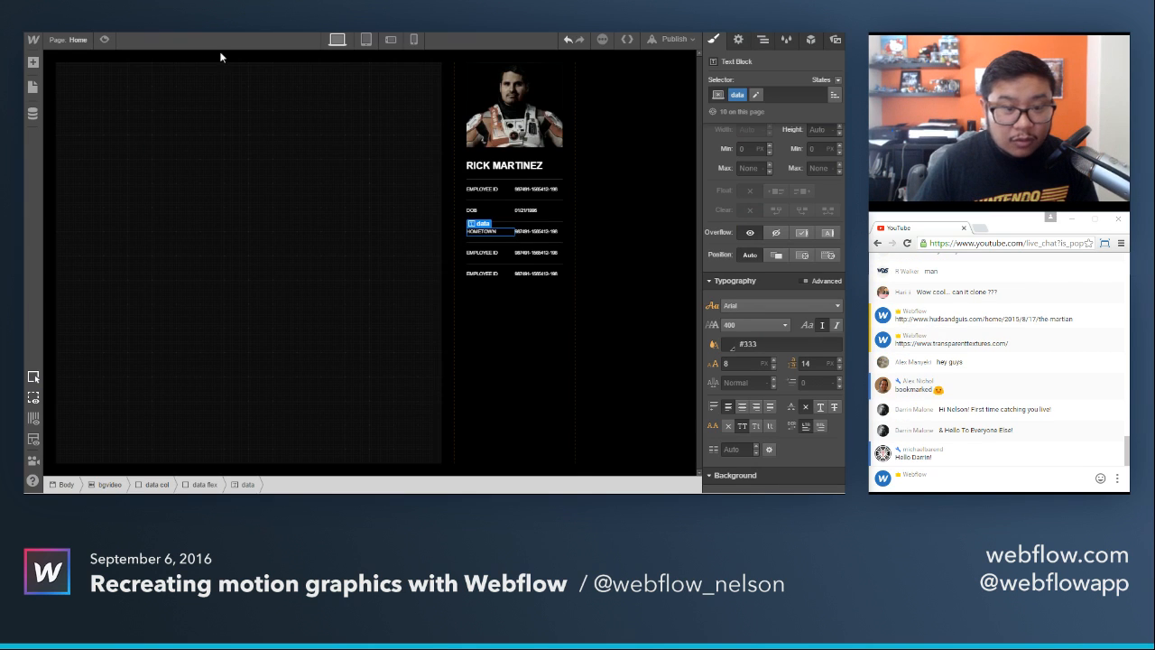
{"action": "double_click", "coordinate": [533, 231]}
{"action": "double_click", "coordinate": [538, 232]}
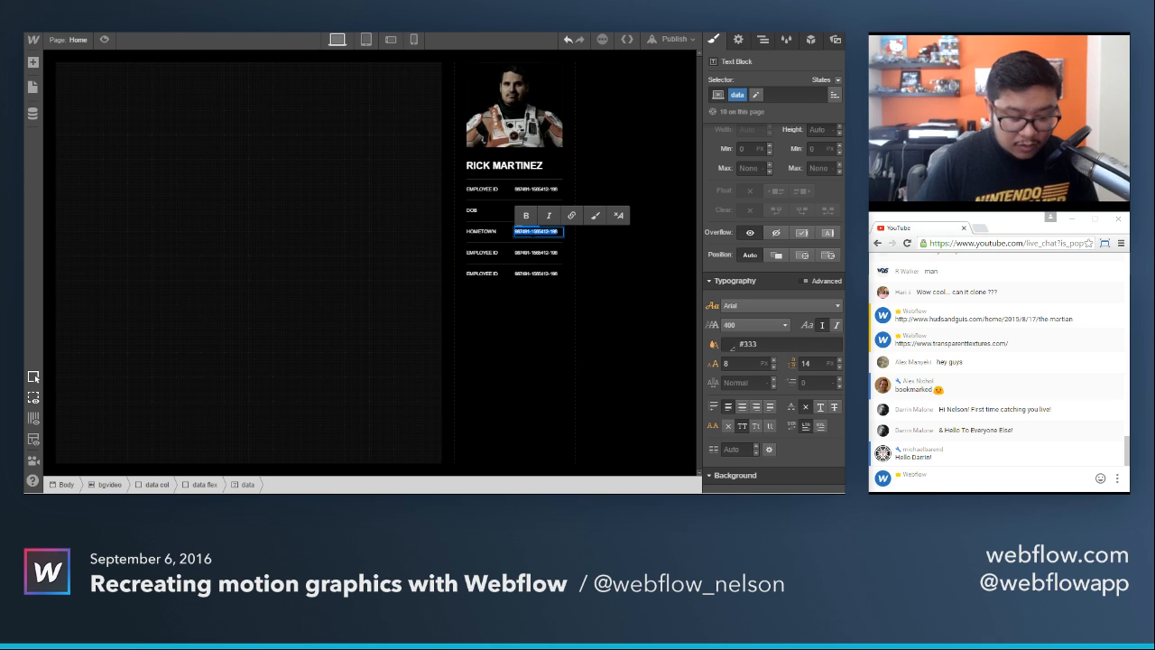
{"action": "type", "text": "ROOKLYN, NY"}
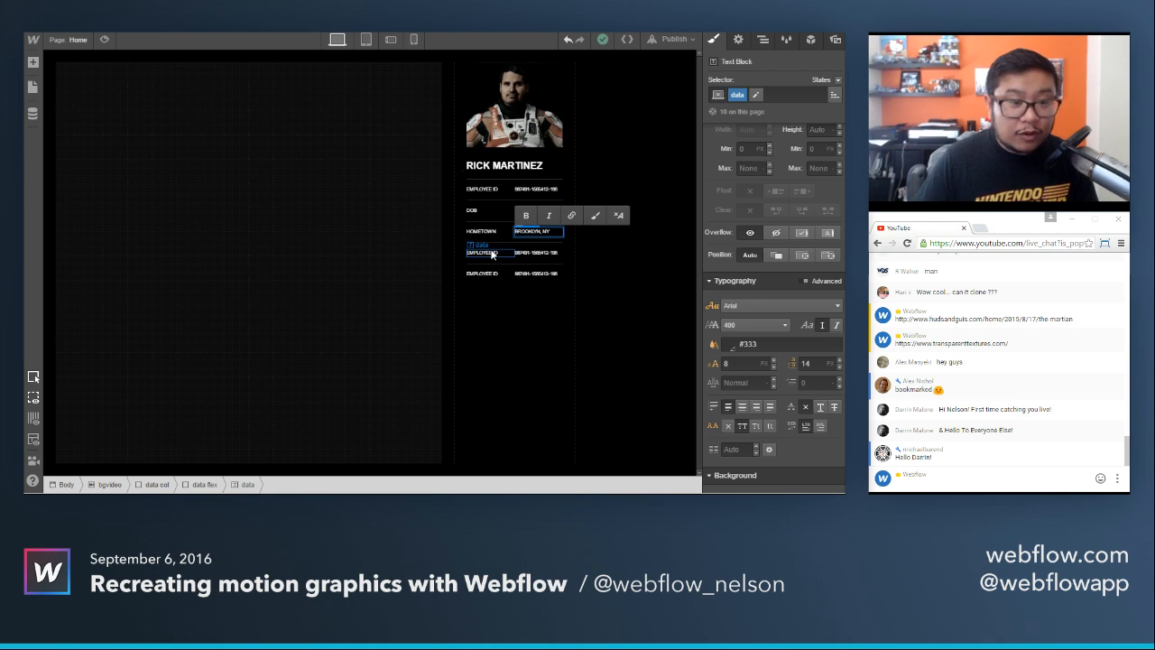
Change the fourth data row to STATUS and ACTIVE, and delete the leftover fifth row.
{"action": "key", "text": "ctrl+Tab"}
{"action": "key", "text": "ctrl+Tab"}
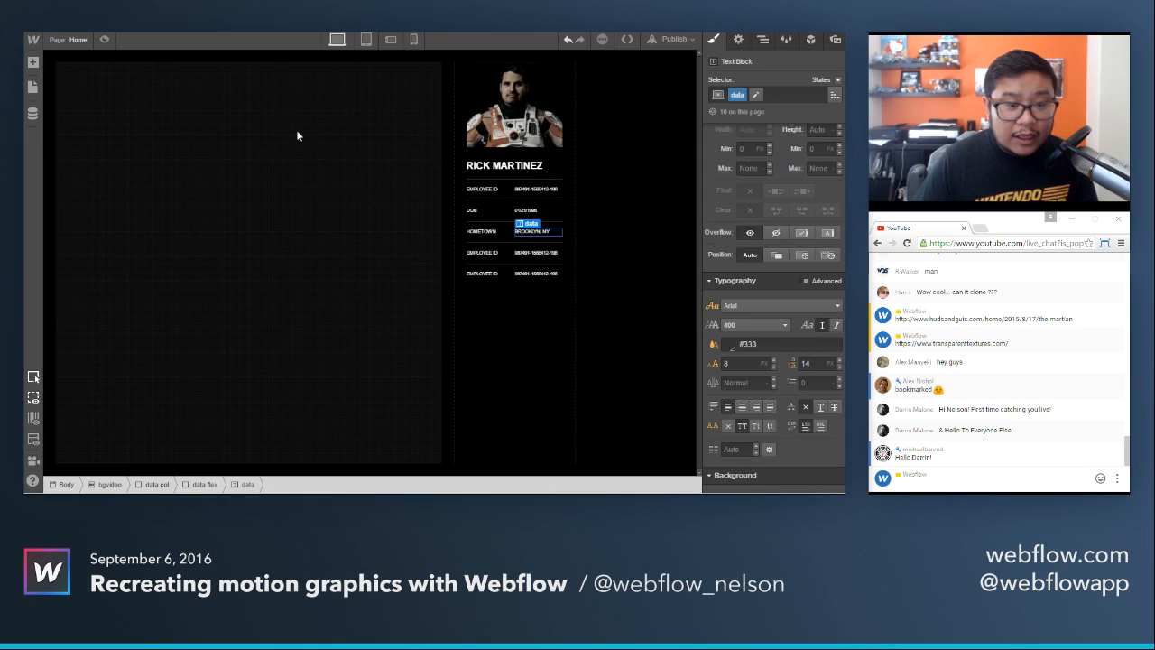
{"action": "double_click", "coordinate": [482, 252]}
{"action": "type", "text": "H"}
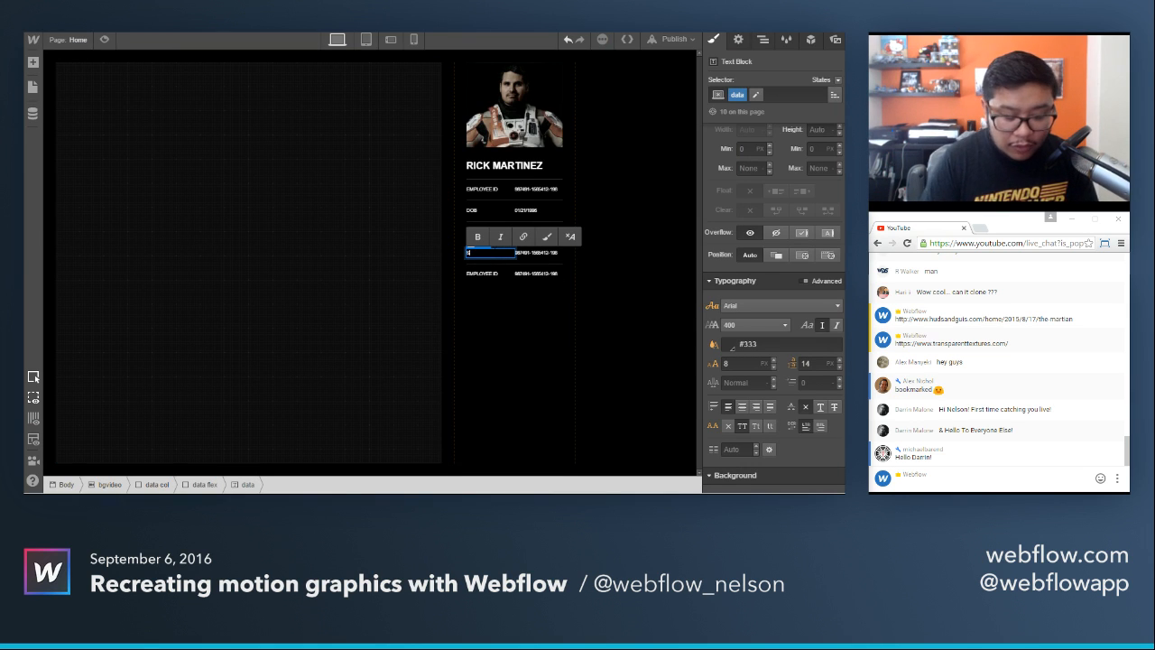
{"action": "double_click", "coordinate": [551, 254]}
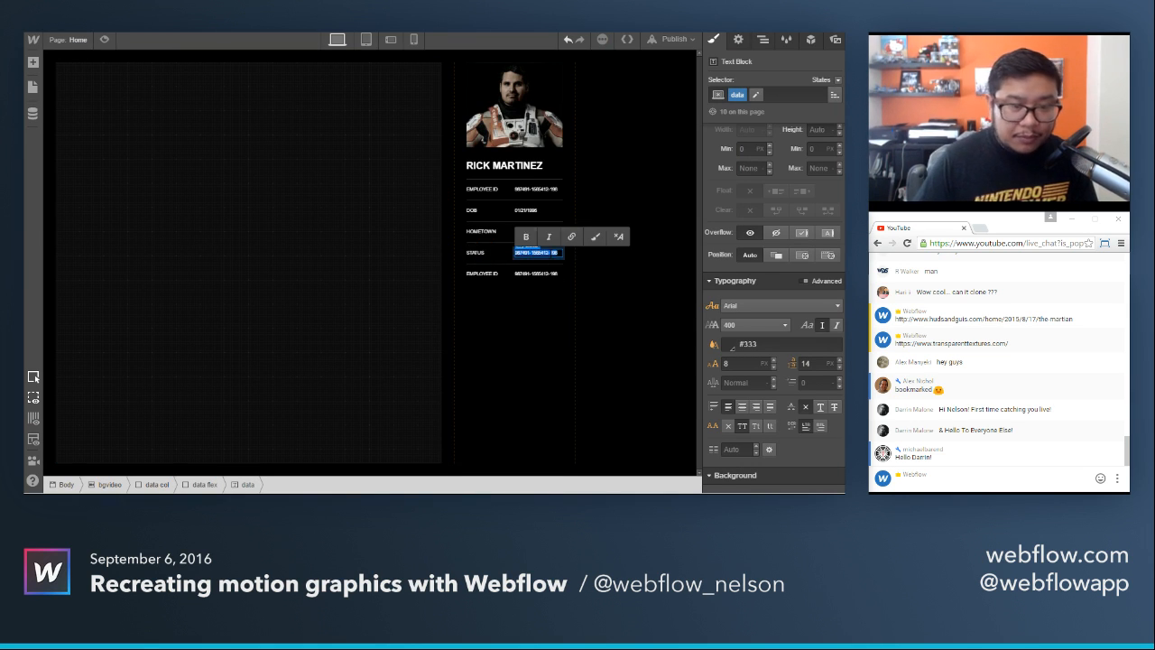
{"action": "type", "text": "ACTIVE"}
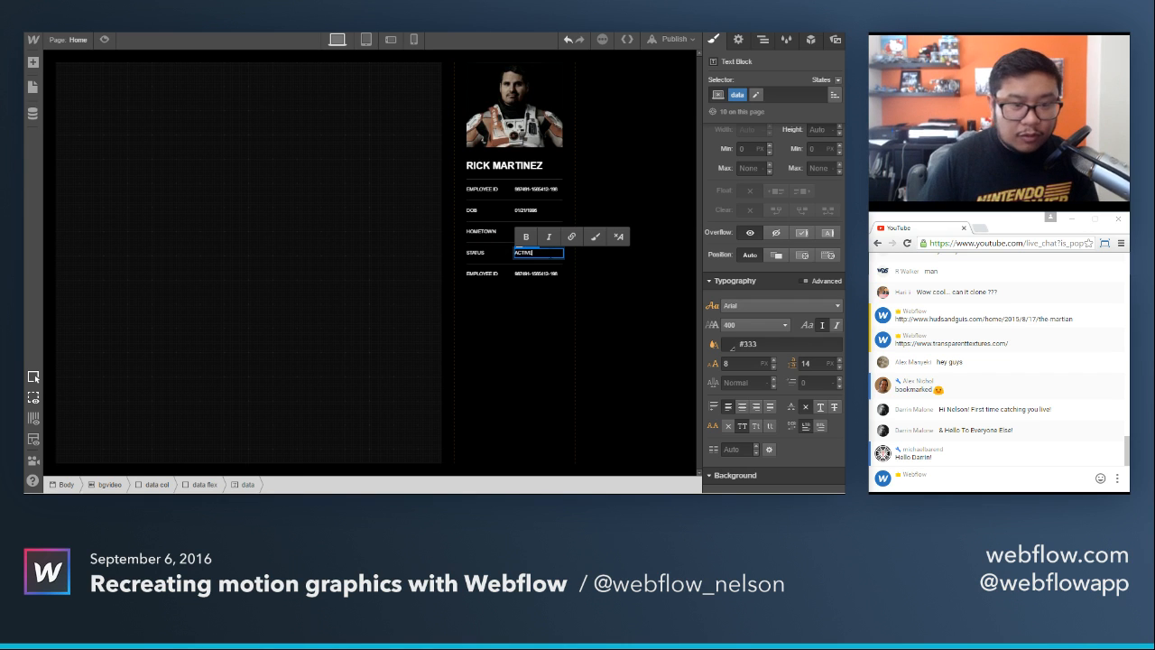
{"action": "key", "text": "Escape"}
{"action": "left_click", "coordinate": [496, 268]}
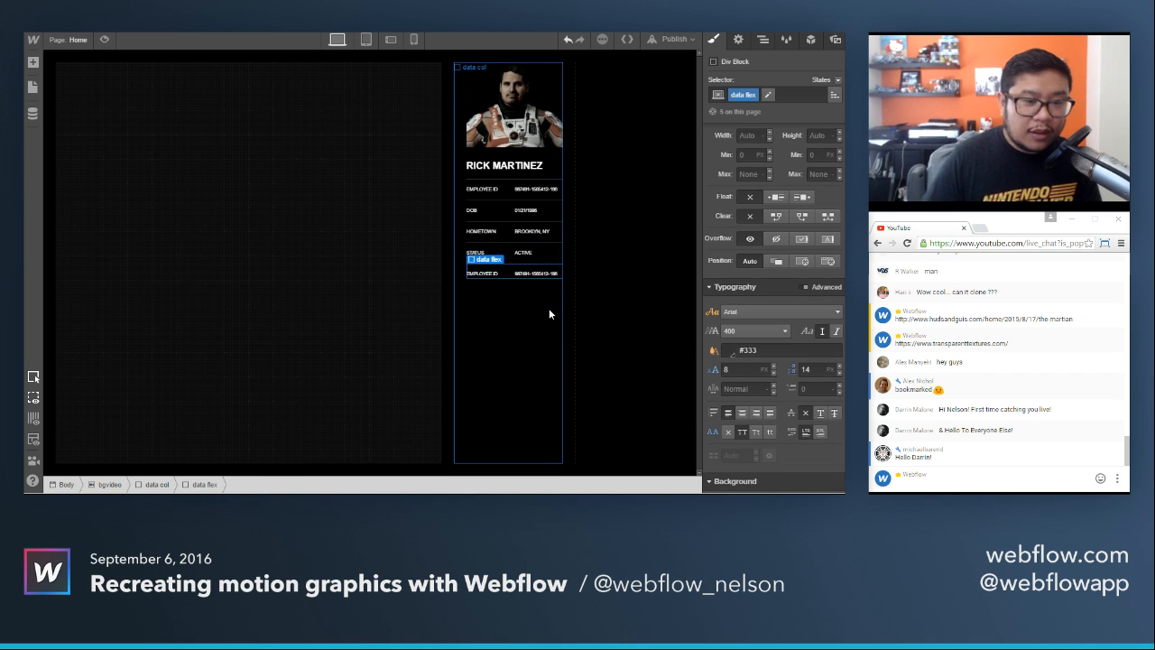
{"action": "key", "text": "Delete"}
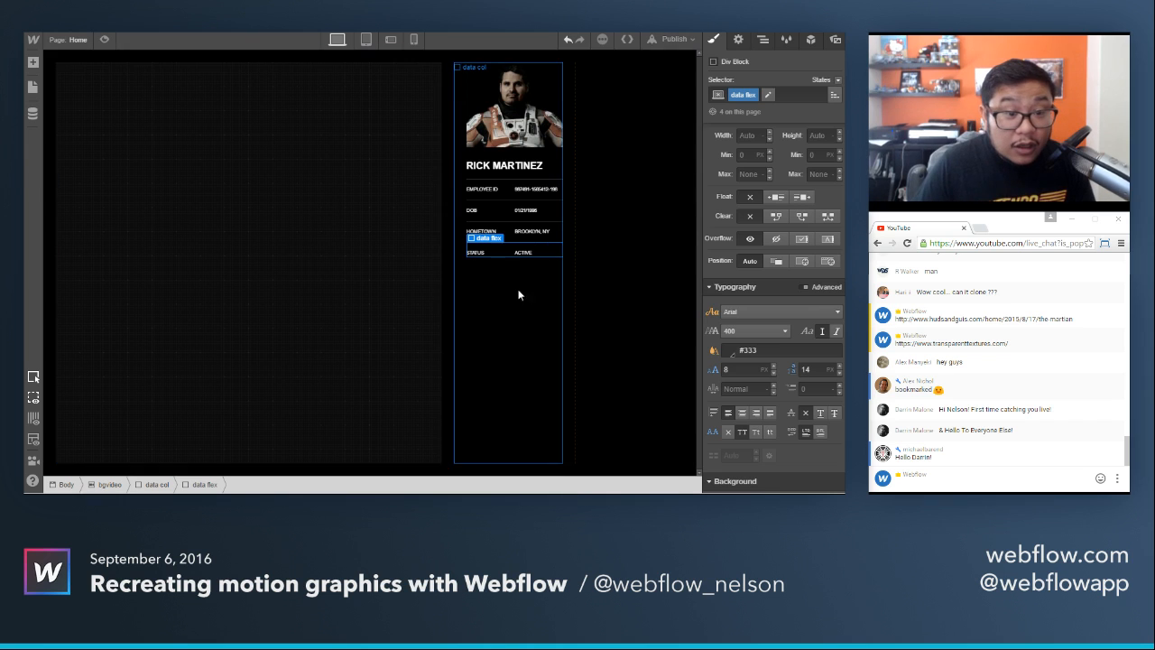
Reduce the data flex rows' top margin and top padding to 5 px each.
{"action": "left_click", "coordinate": [506, 186]}
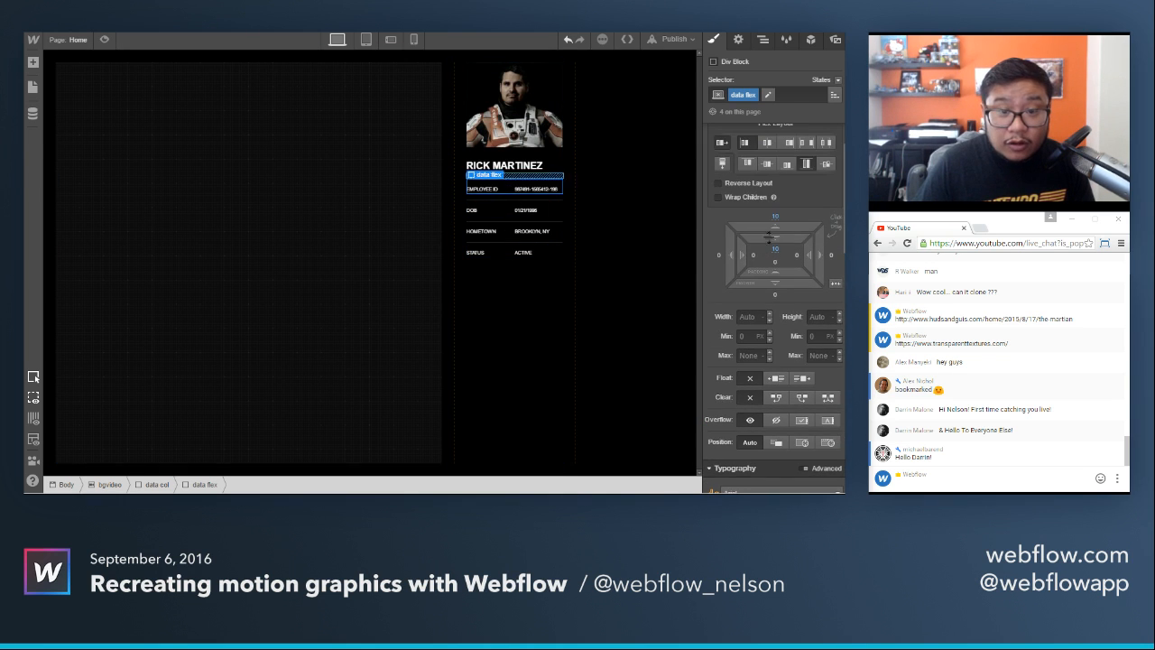
{"action": "left_click", "coordinate": [777, 222]}
{"action": "type", "text": "5"}
{"action": "key", "text": "Return"}
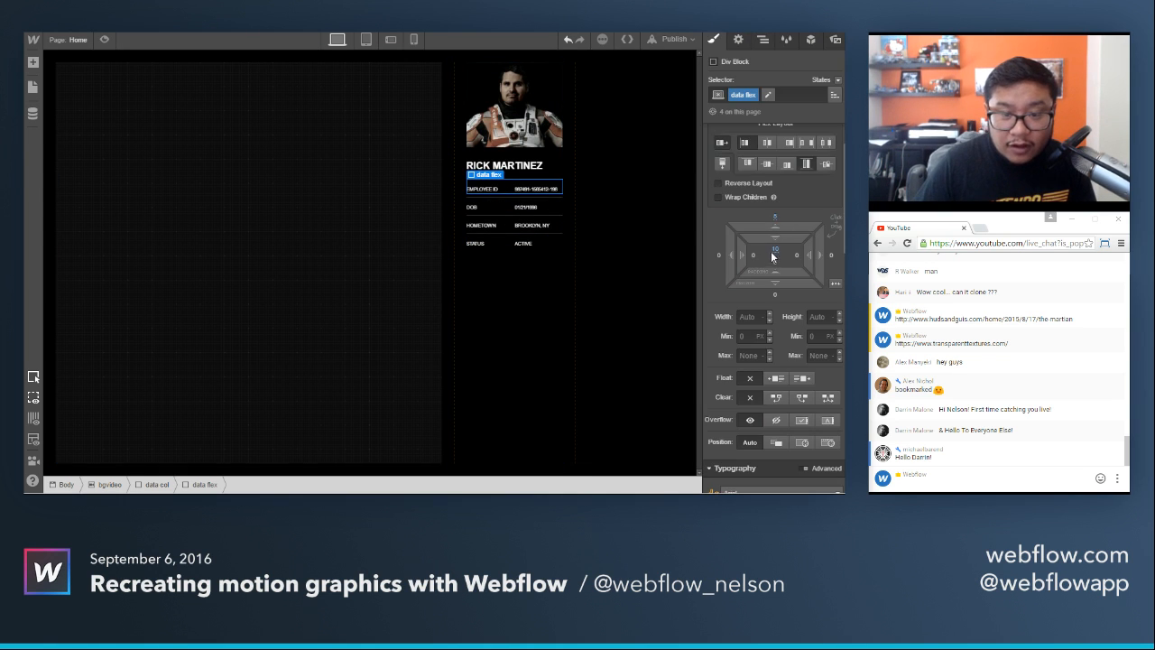
{"action": "left_click", "coordinate": [774, 253]}
{"action": "type", "text": "5"}
{"action": "key", "text": "Return"}
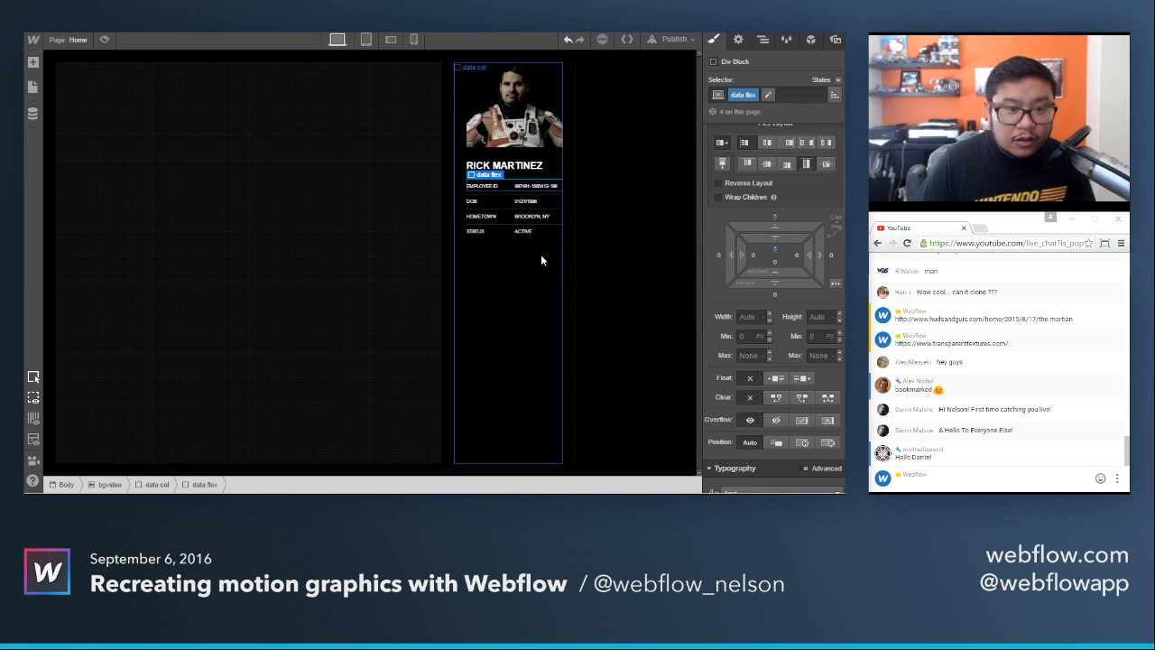
Preview the page with the tightened data rows over the background video, and return to editing.
{"action": "left_click", "coordinate": [540, 391]}
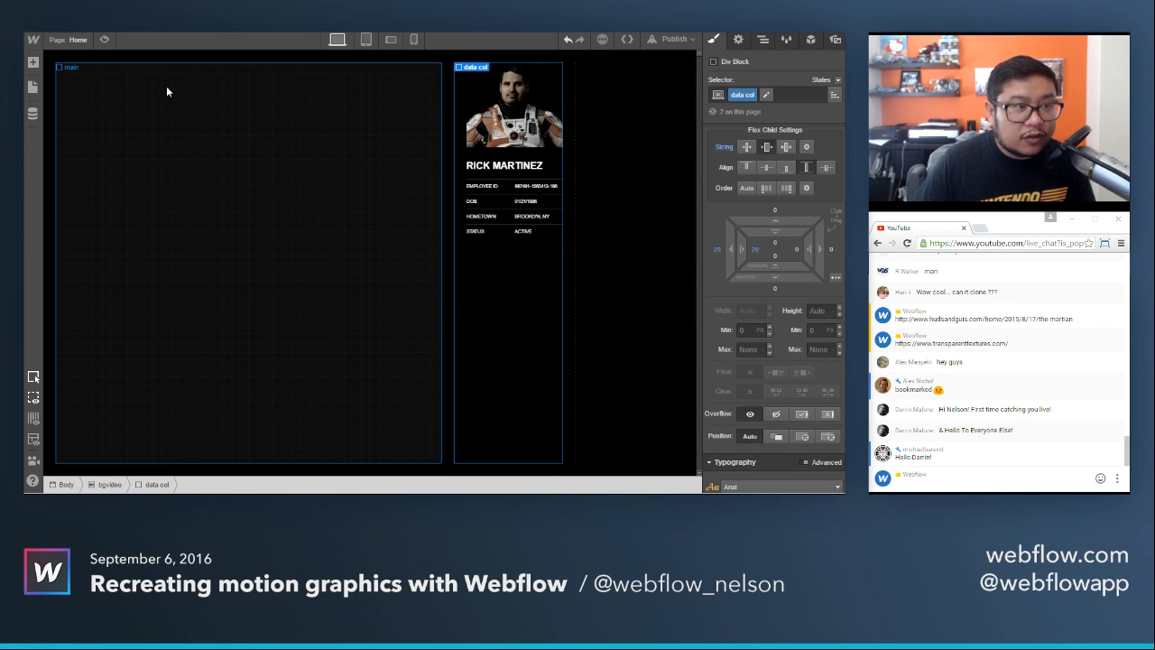
{"action": "left_click", "coordinate": [112, 40]}
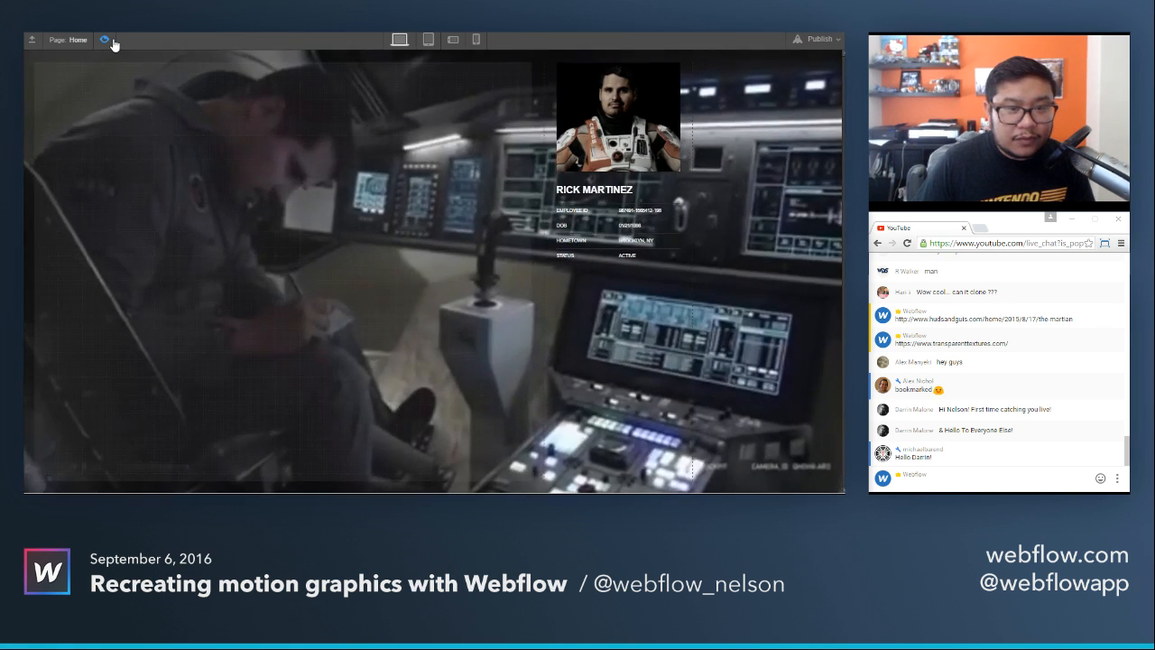
{"action": "left_click", "coordinate": [113, 42]}
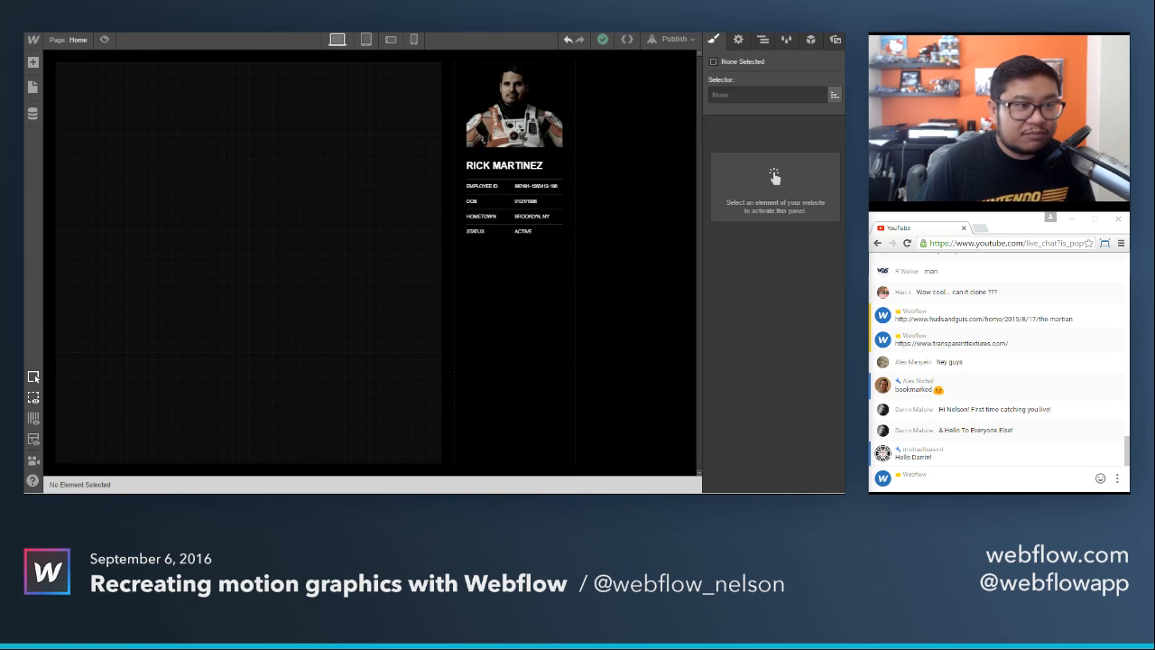
Select the Status row's data flex block and show it in the page's element hierarchy.
{"action": "left_click", "coordinate": [550, 231]}
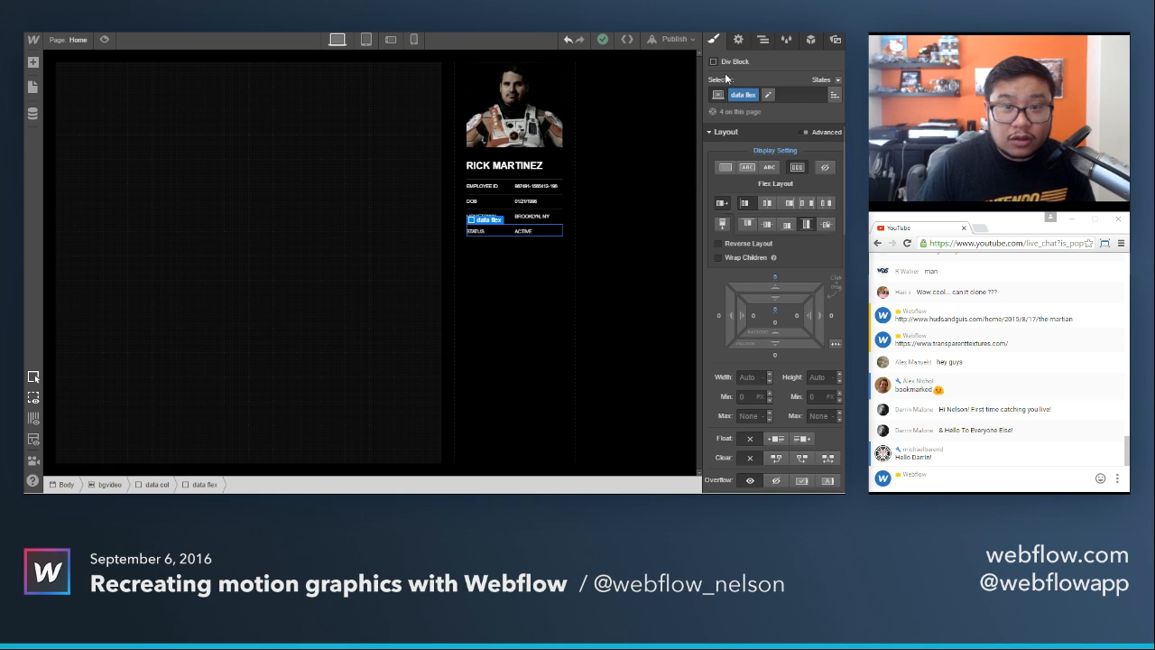
{"action": "left_click", "coordinate": [762, 39]}
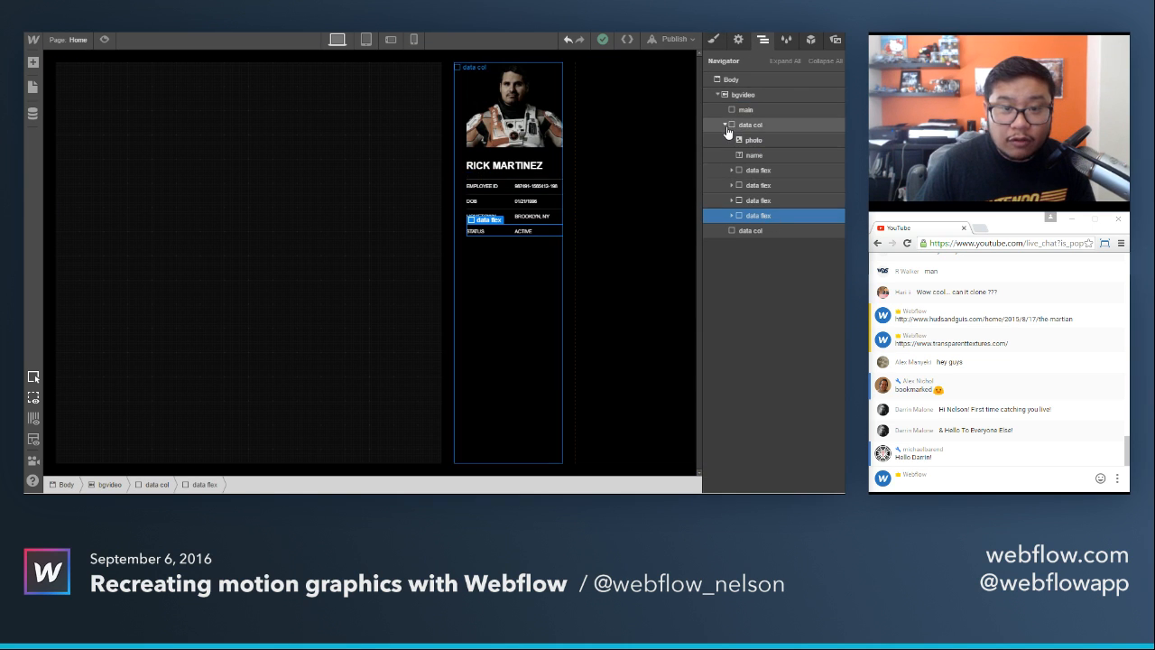
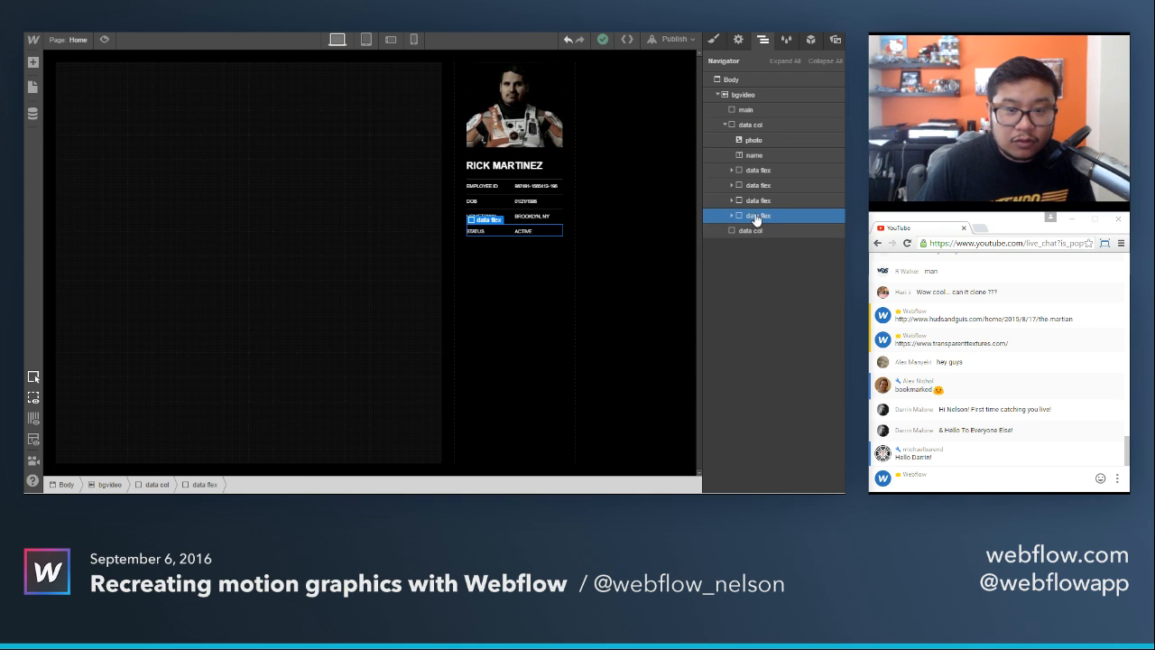
Duplicate the Status data flex row and delete both text elements from the copy.
{"action": "key", "text": "ctrl+d"}
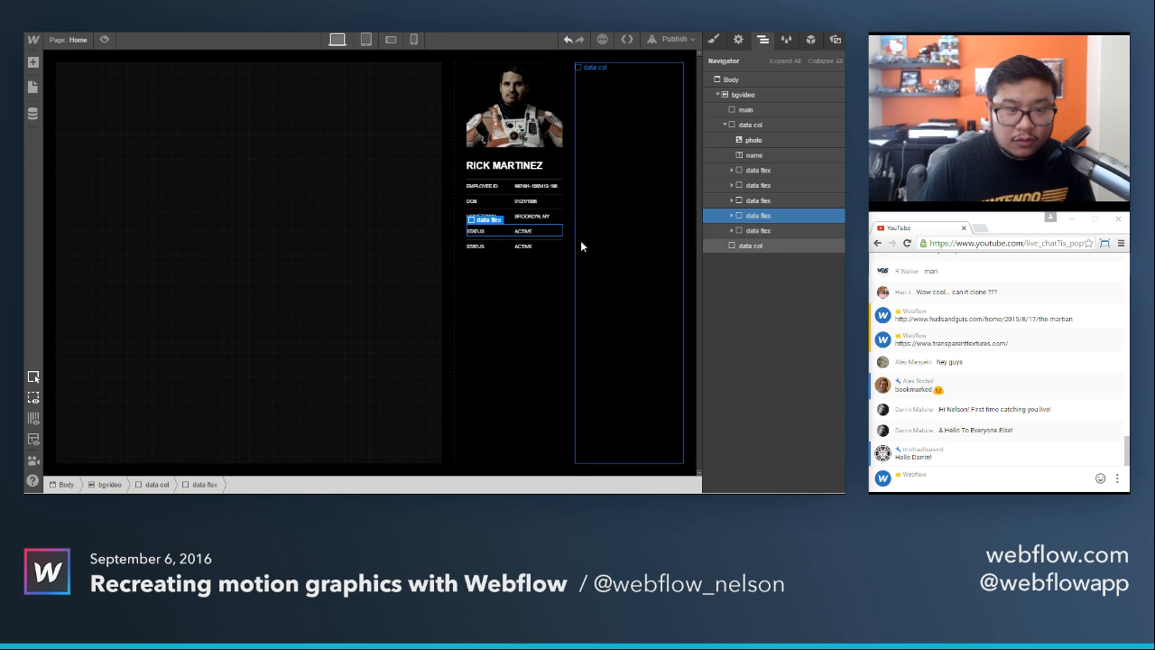
{"action": "left_click", "coordinate": [495, 247]}
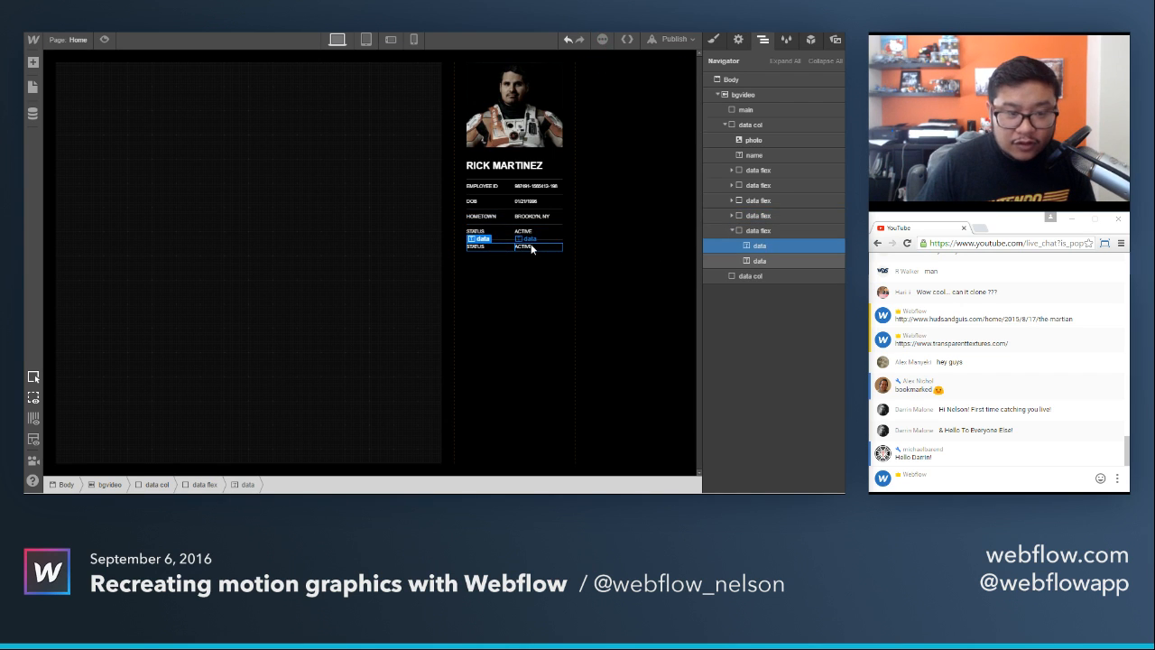
{"action": "key", "text": "Delete"}
{"action": "key", "text": "Delete"}
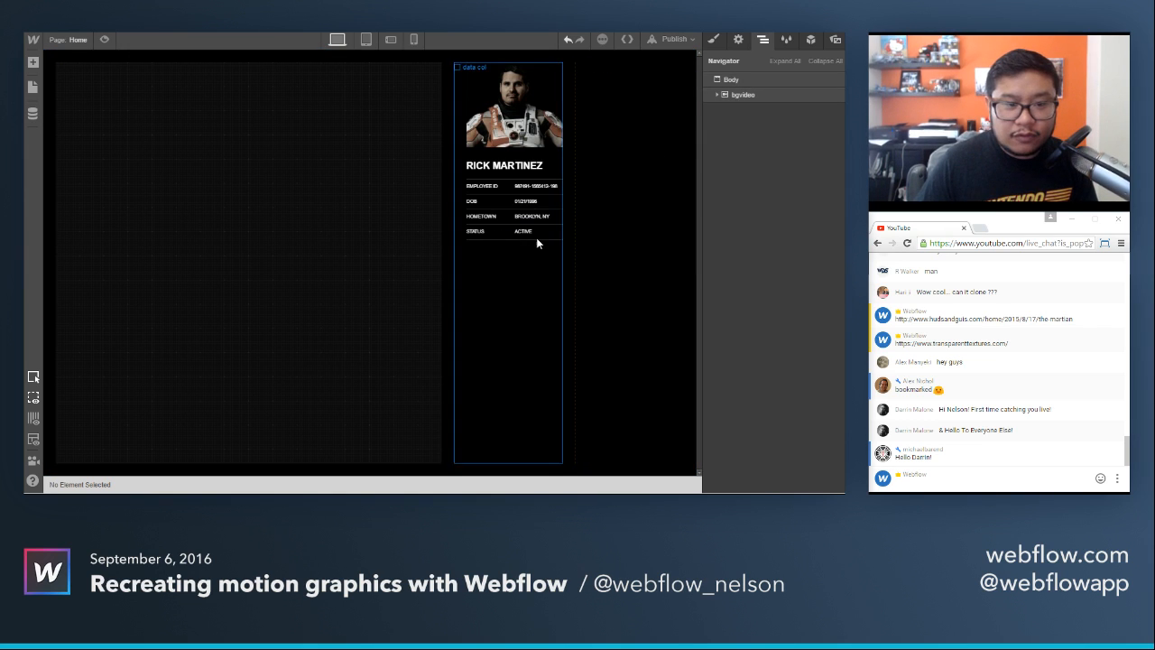
Add a div block inside the emptied data flex row and give it a new class named icon.
{"action": "left_click", "coordinate": [528, 240]}
{"action": "key", "text": "a"}
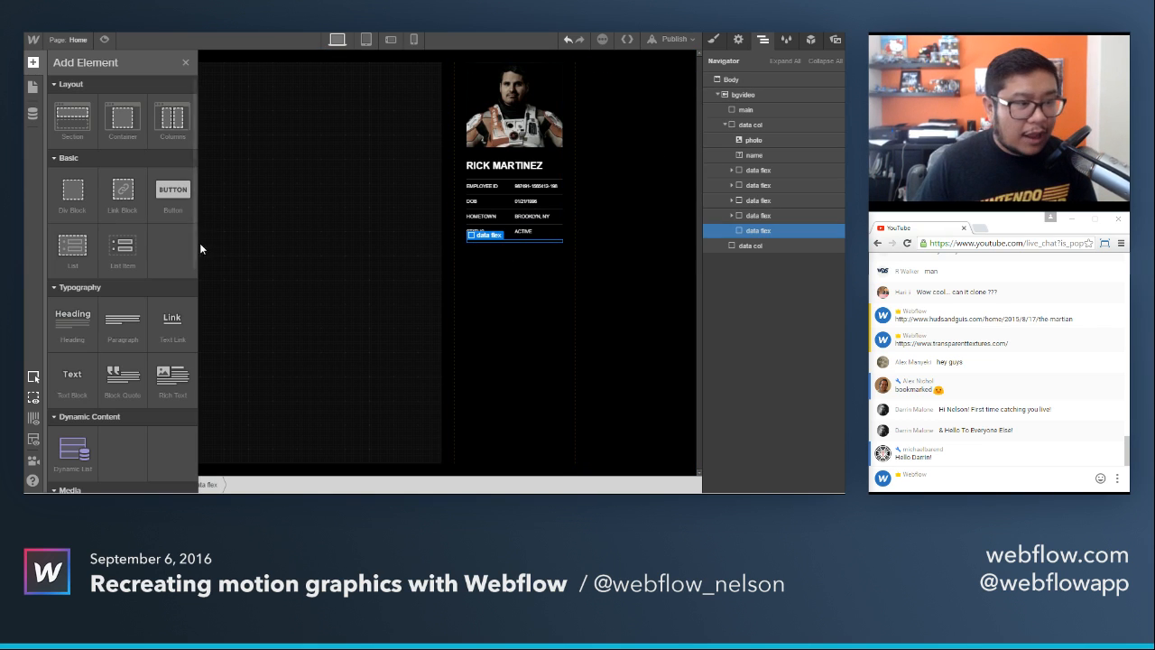
{"action": "left_click", "coordinate": [72, 189]}
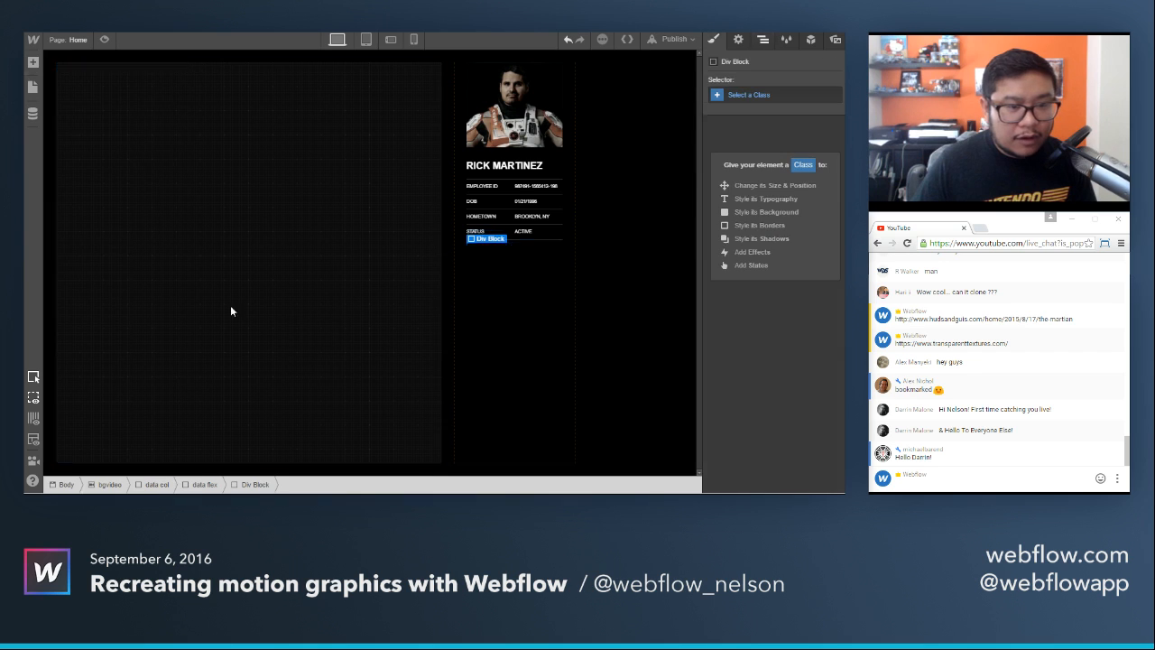
{"action": "left_click", "coordinate": [763, 96]}
{"action": "type", "text": "icon"}
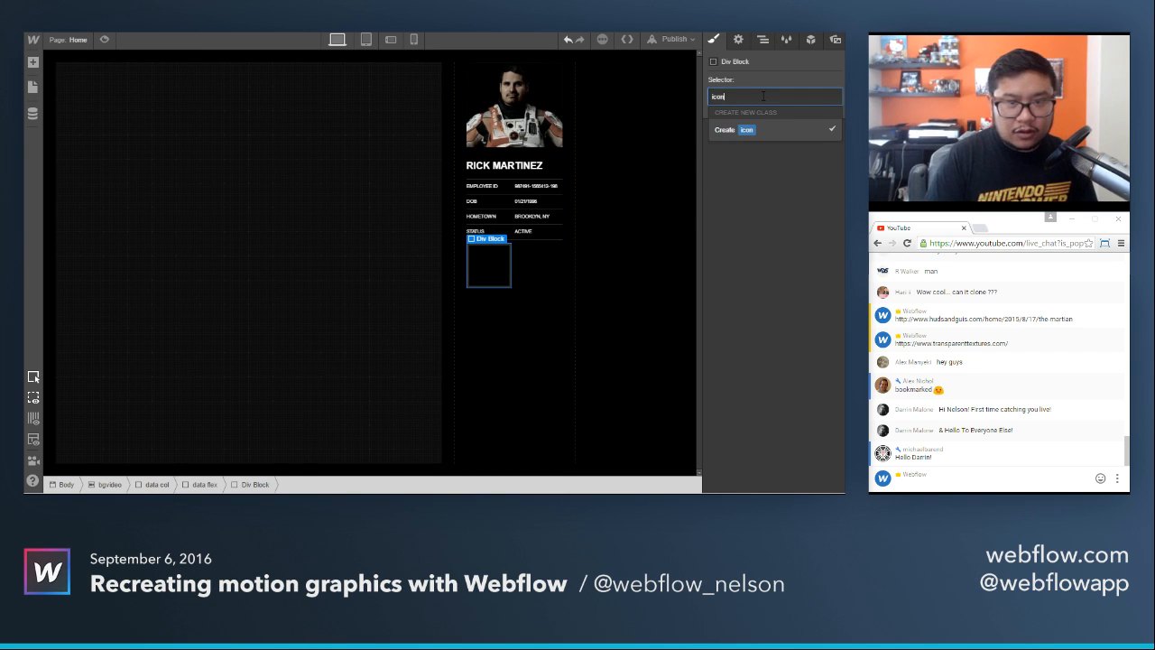
{"action": "key", "text": "Return"}
Set the icon block's background color to dark grey #444.
{"action": "scroll", "coordinate": [781, 370], "scroll_direction": "down", "scroll_amount": 5}
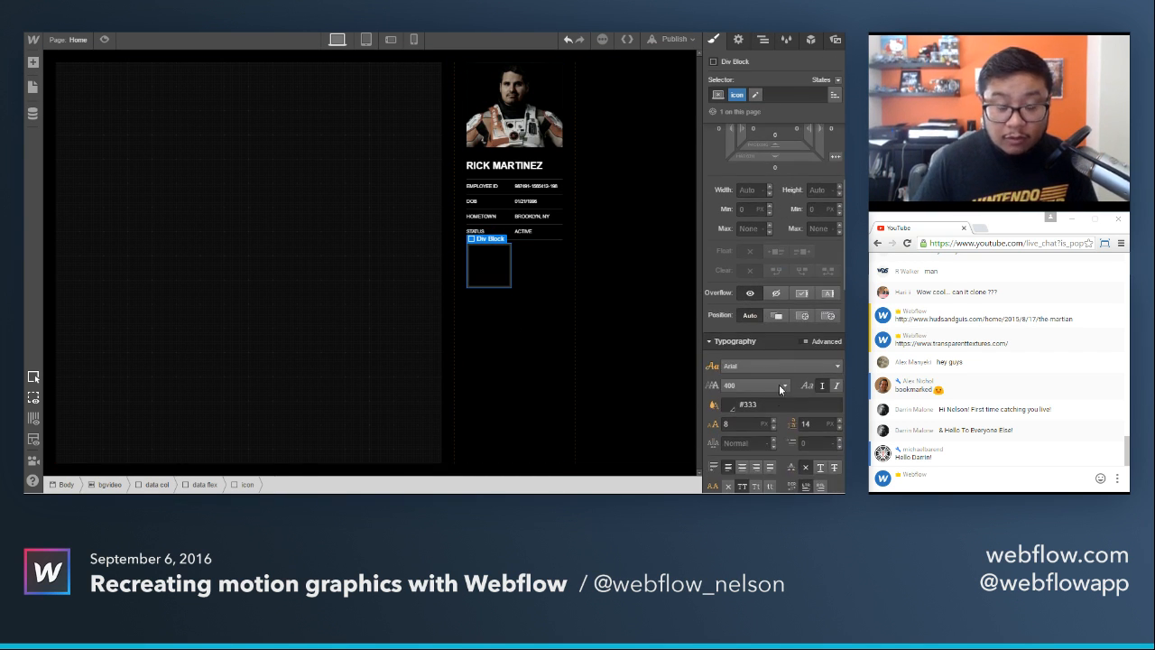
{"action": "scroll", "coordinate": [772, 398], "scroll_direction": "down", "scroll_amount": 2}
{"action": "left_click", "coordinate": [727, 316]}
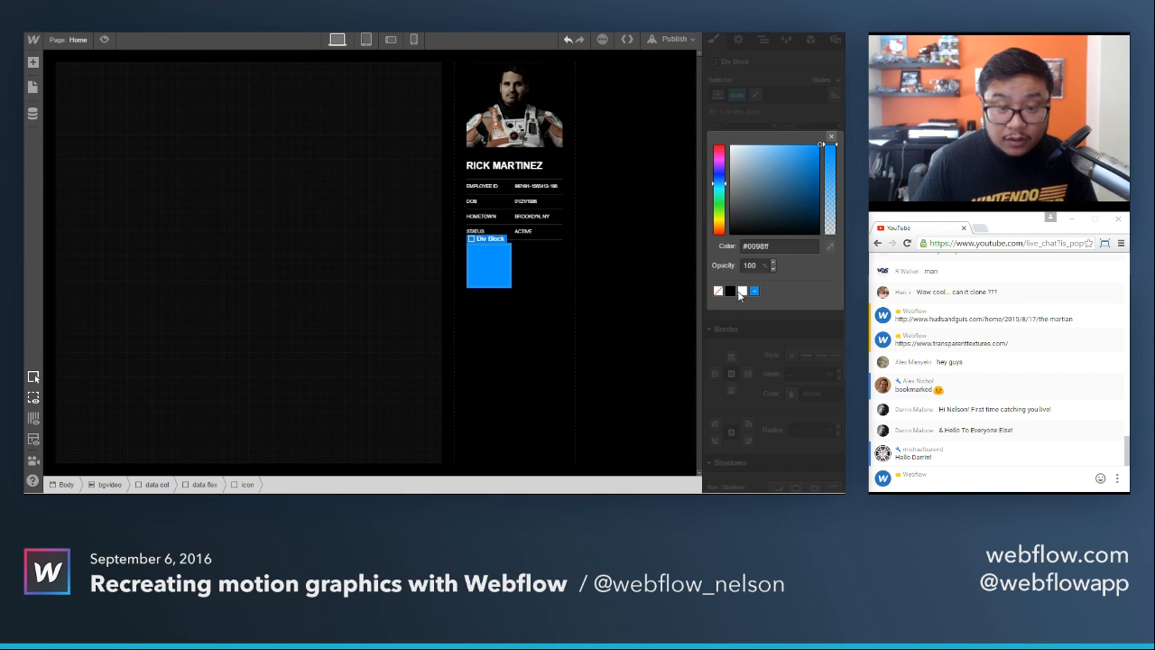
{"action": "left_click", "coordinate": [738, 208]}
{"action": "mouse_move", "coordinate": [676, 194]}
{"action": "left_mouse_down"}
{"action": "mouse_move", "coordinate": [665, 175]}
{"action": "mouse_move", "coordinate": [655, 238]}
{"action": "mouse_move", "coordinate": [655, 210]}
{"action": "left_mouse_up"}
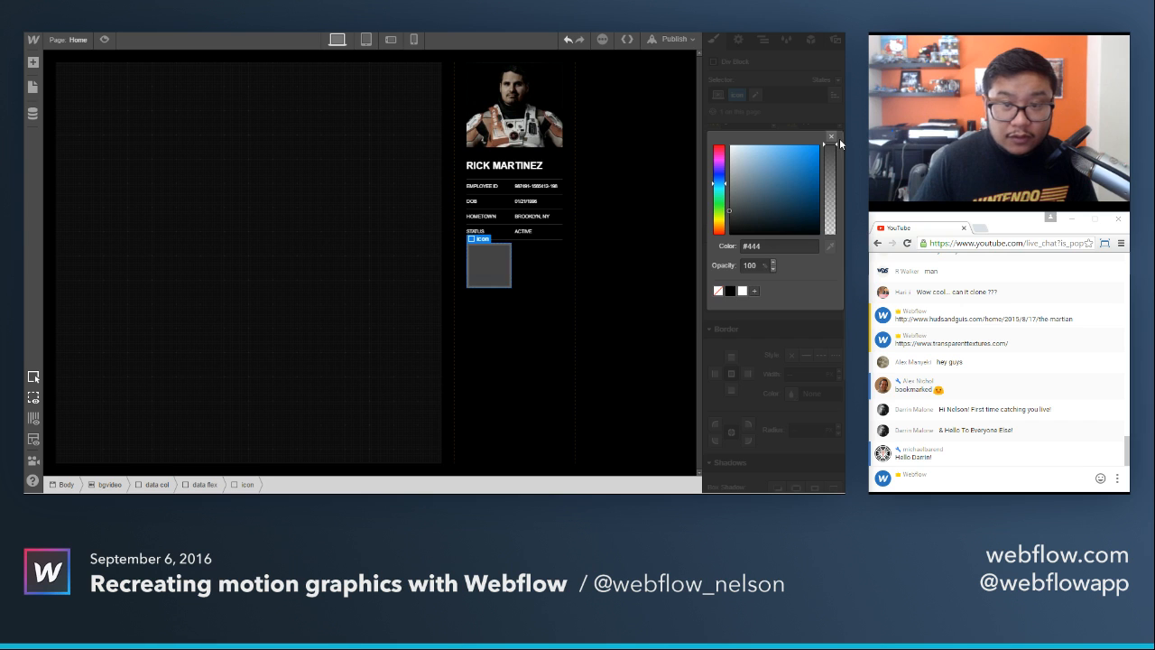
{"action": "left_click", "coordinate": [830, 136]}
Set the icon block's height to 20 px and leave its width on Auto.
{"action": "scroll", "coordinate": [785, 205], "scroll_direction": "up", "scroll_amount": 5}
{"action": "scroll", "coordinate": [785, 205], "scroll_direction": "down", "scroll_amount": 1}
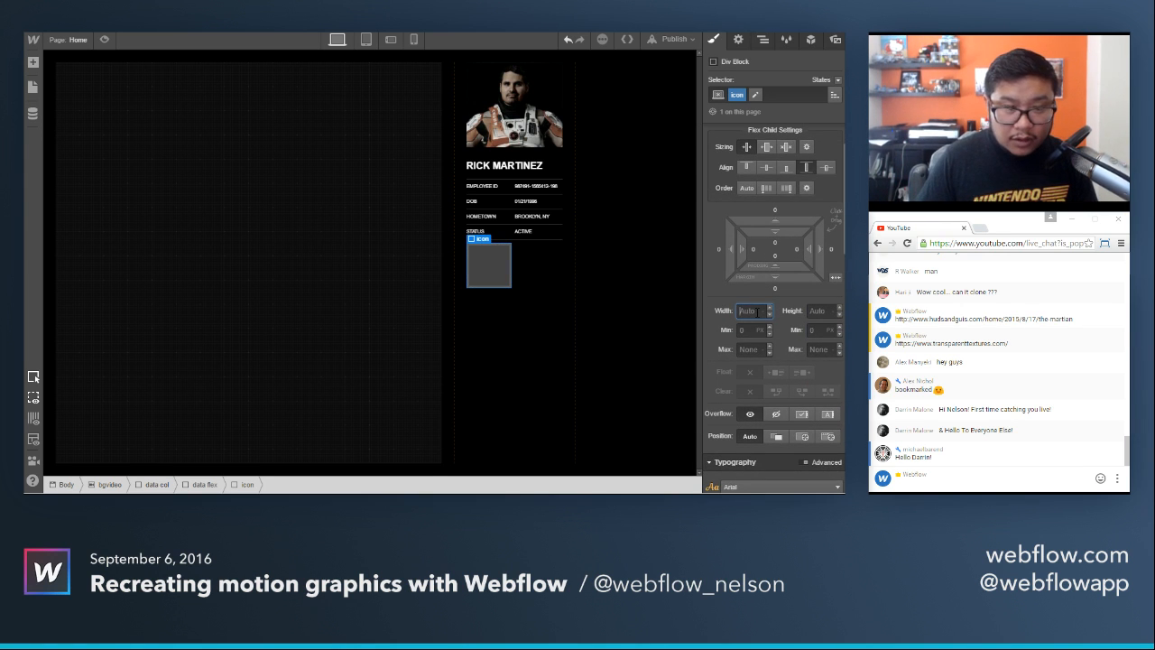
{"action": "key", "text": "Tab"}
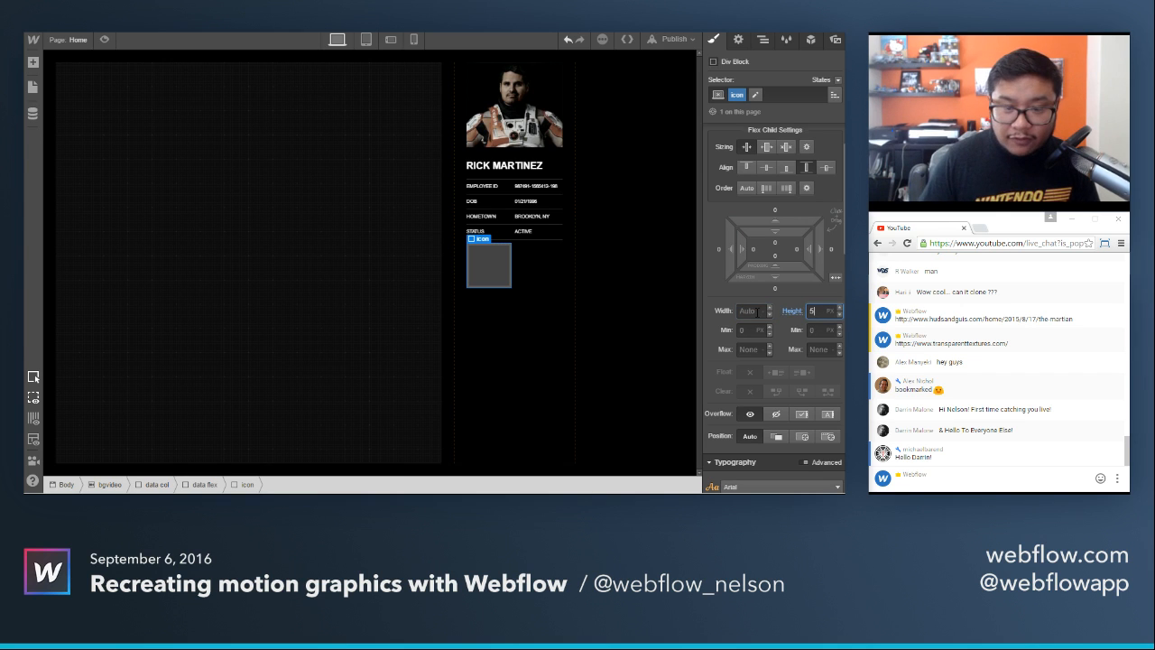
{"action": "type", "text": "5"}
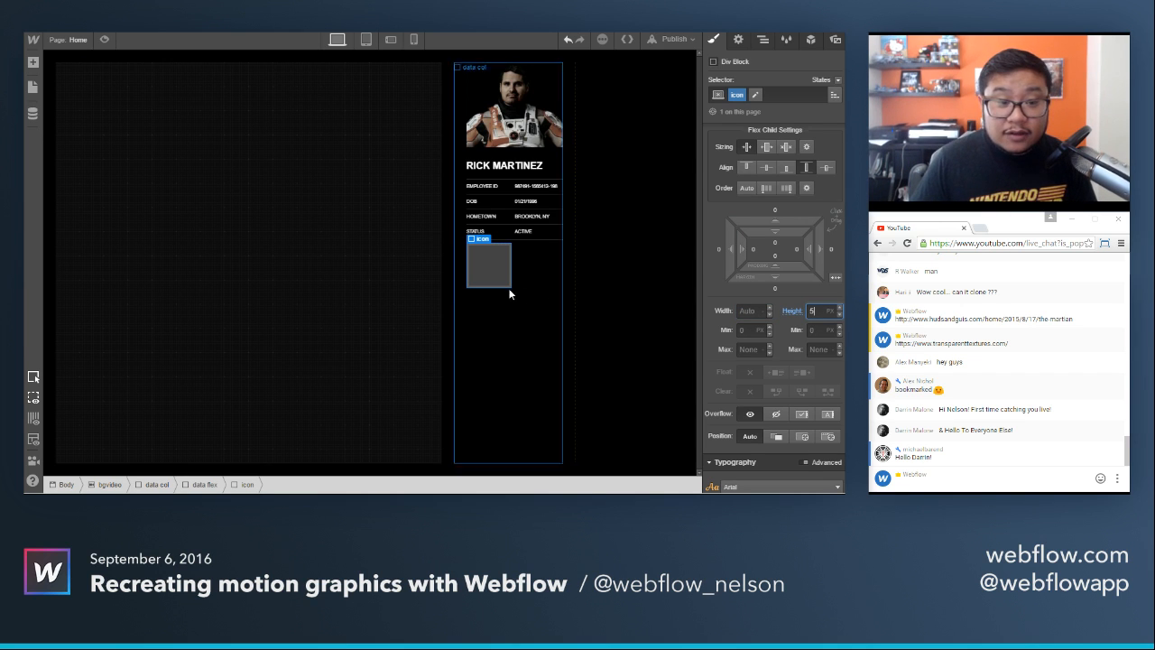
{"action": "key", "text": "BackSpace"}
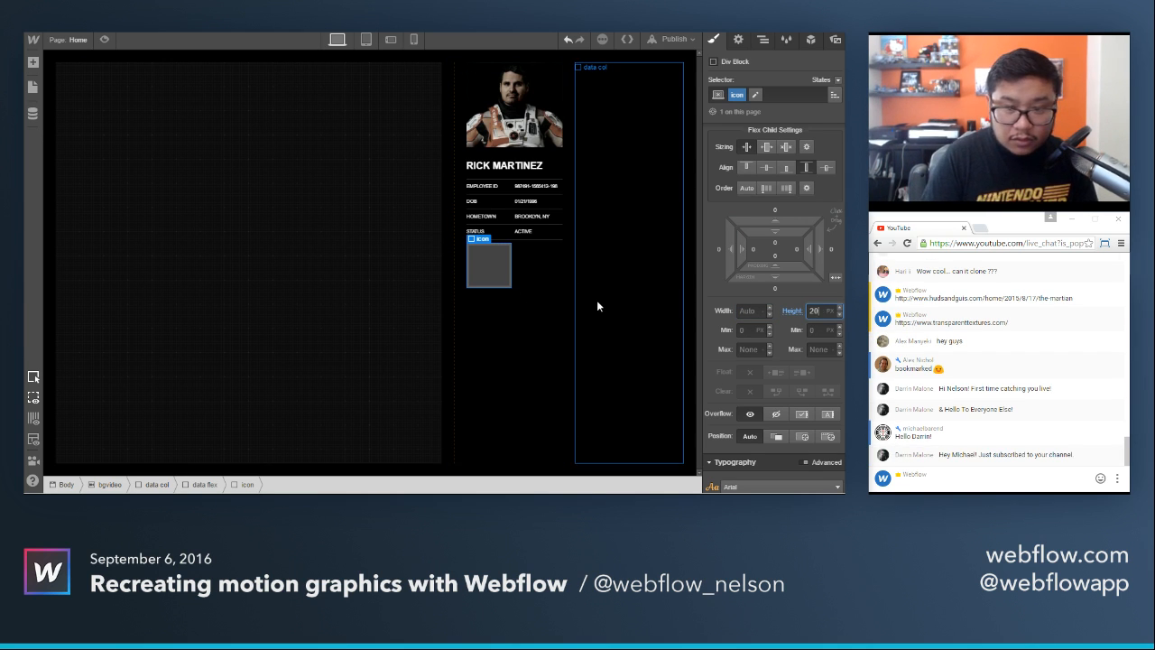
Paste three copies of the icon block beside the original and try the Expand flex sizing on the icons.
{"action": "left_click", "coordinate": [488, 263]}
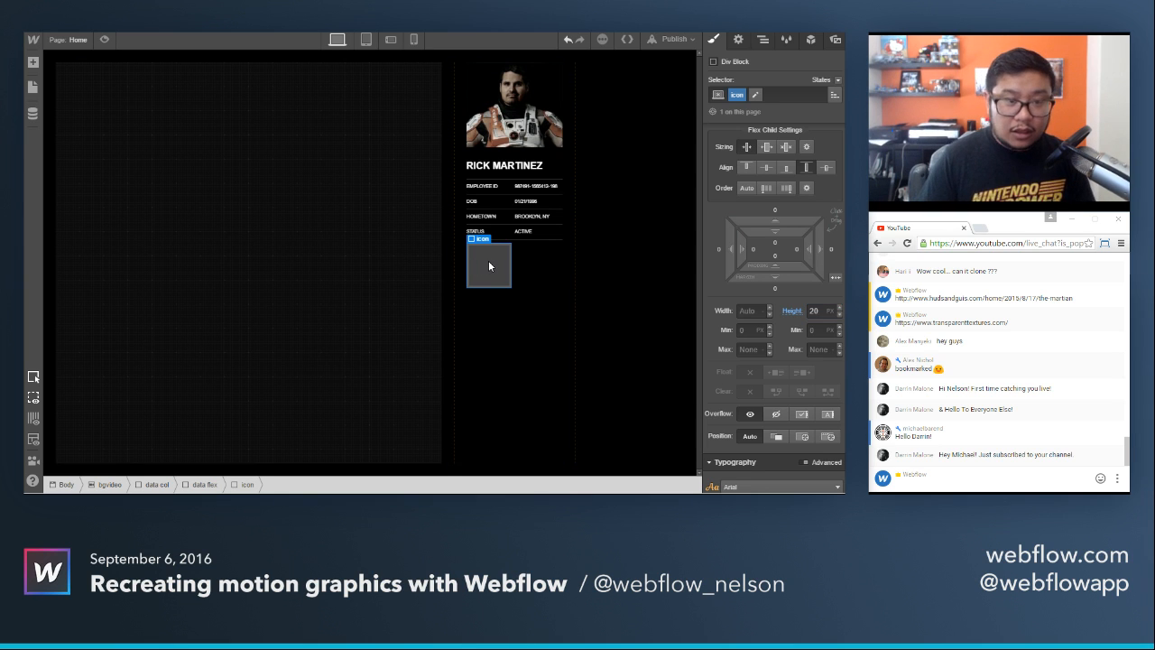
{"action": "key", "text": "ctrl+c"}
{"action": "key", "text": "ctrl+v"}
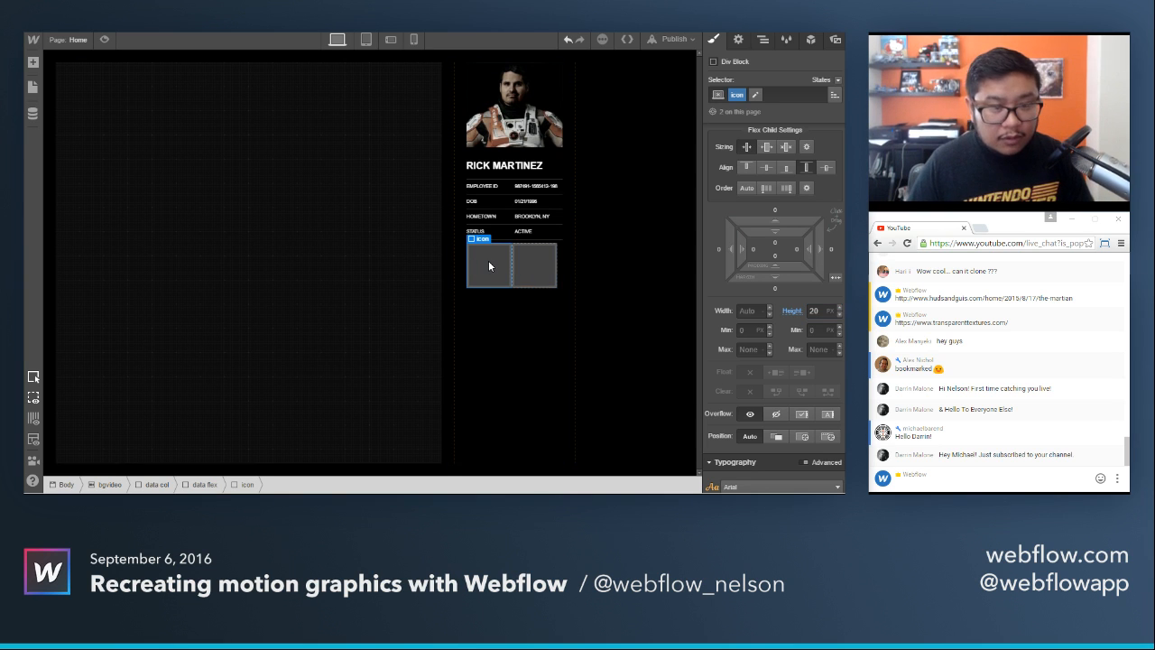
{"action": "key", "text": "ctrl+v"}
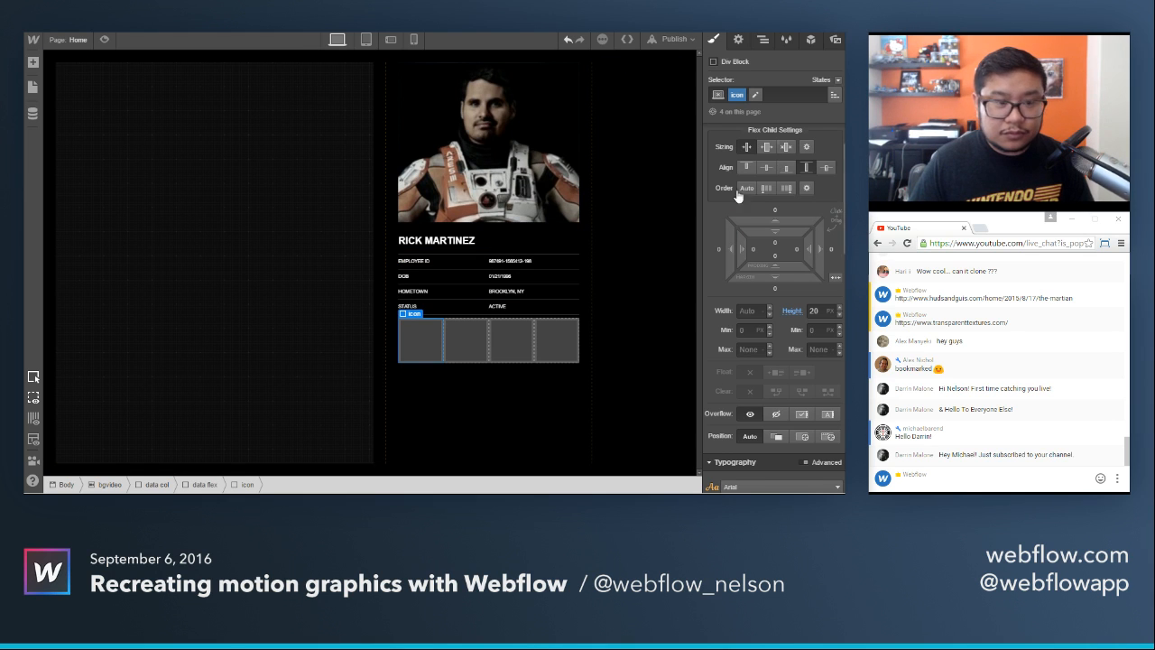
{"action": "left_click", "coordinate": [766, 147]}
{"action": "left_click", "coordinate": [766, 147]}
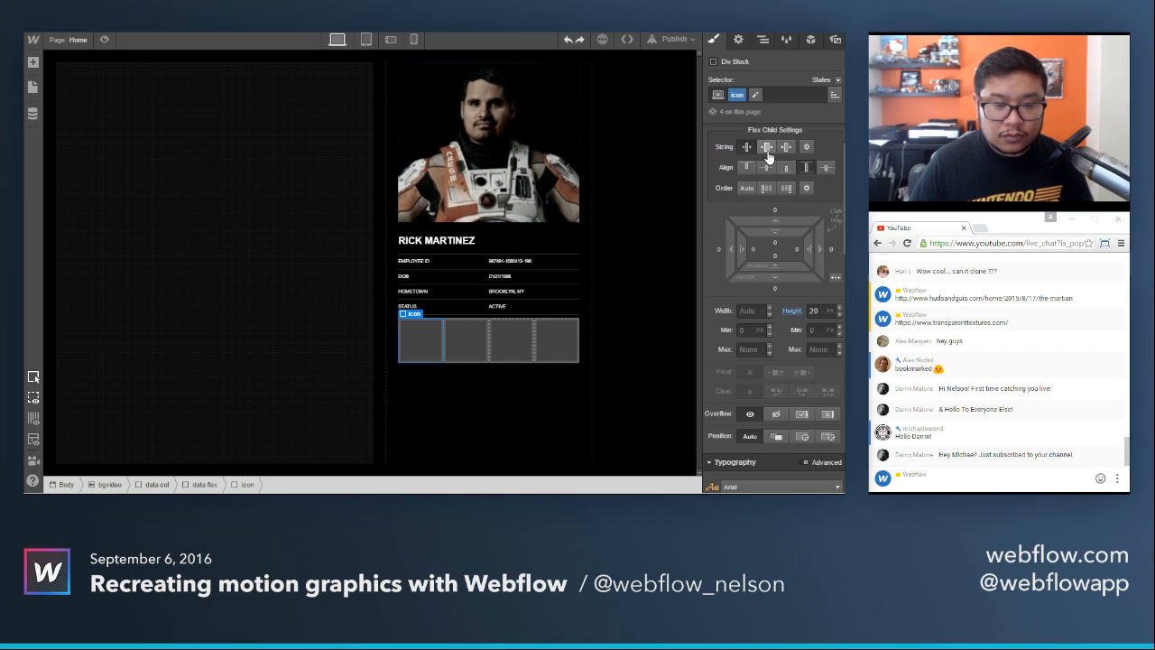
Select the data flex row holding the icons, try wrapping its children, and enter a height of 5 for it.
{"action": "left_click", "coordinate": [441, 402]}
{"action": "left_click", "coordinate": [539, 321]}
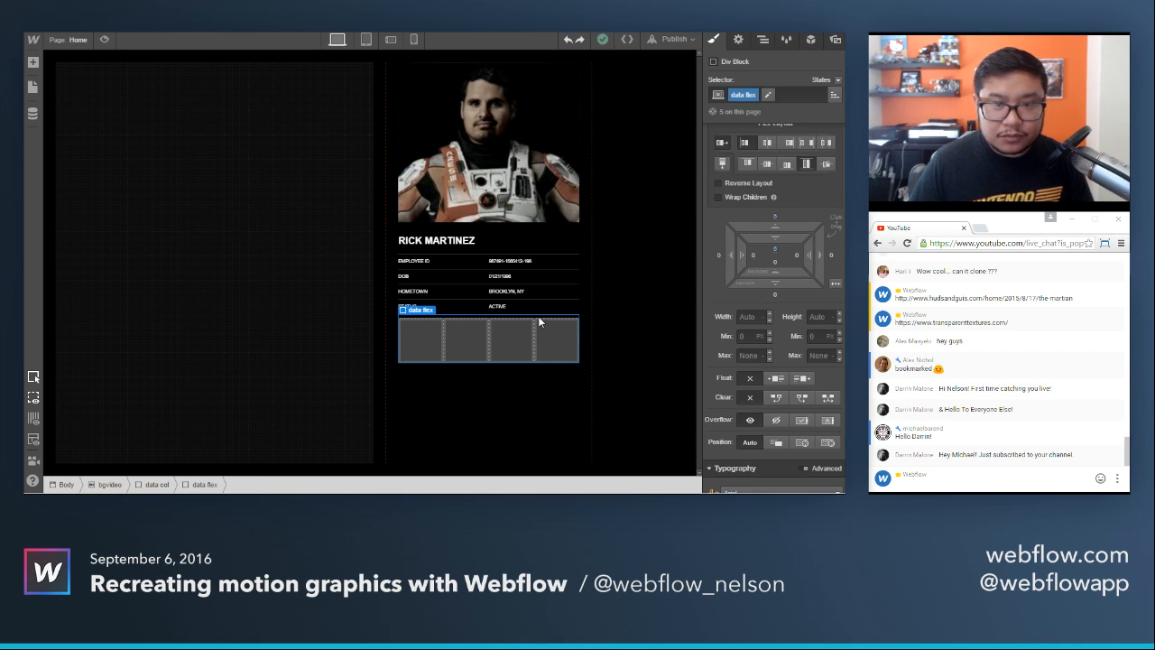
{"action": "left_click", "coordinate": [719, 198]}
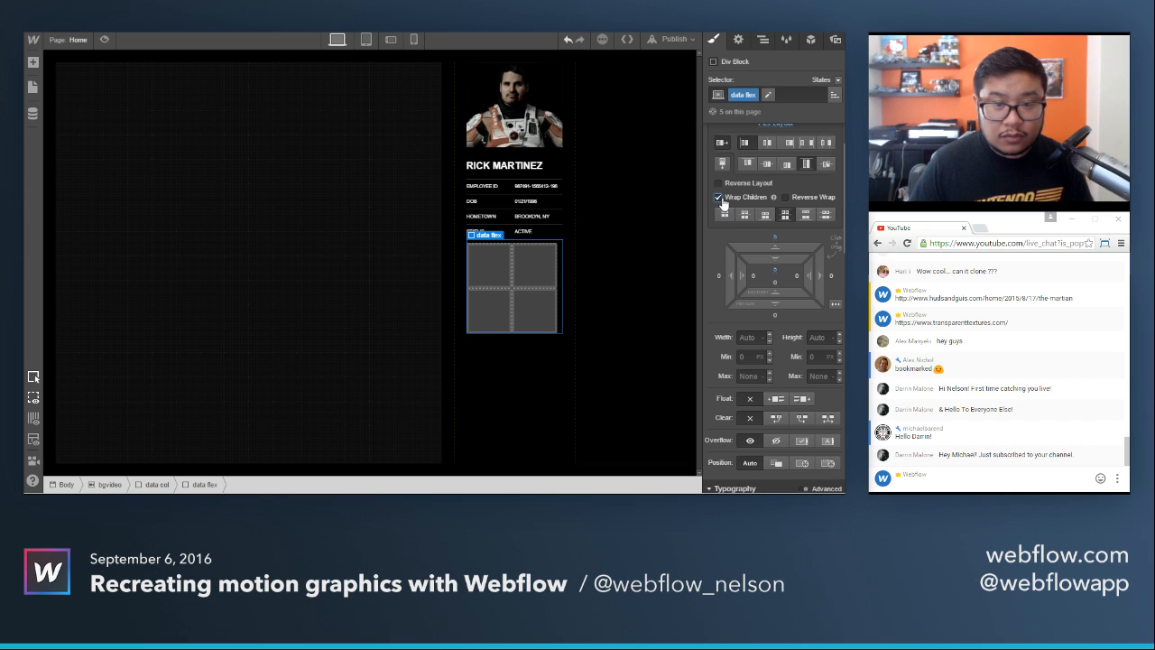
{"action": "key", "text": "Tab"}
{"action": "key", "text": "Tab"}
{"action": "key", "text": "Tab"}
{"action": "type", "text": "5"}
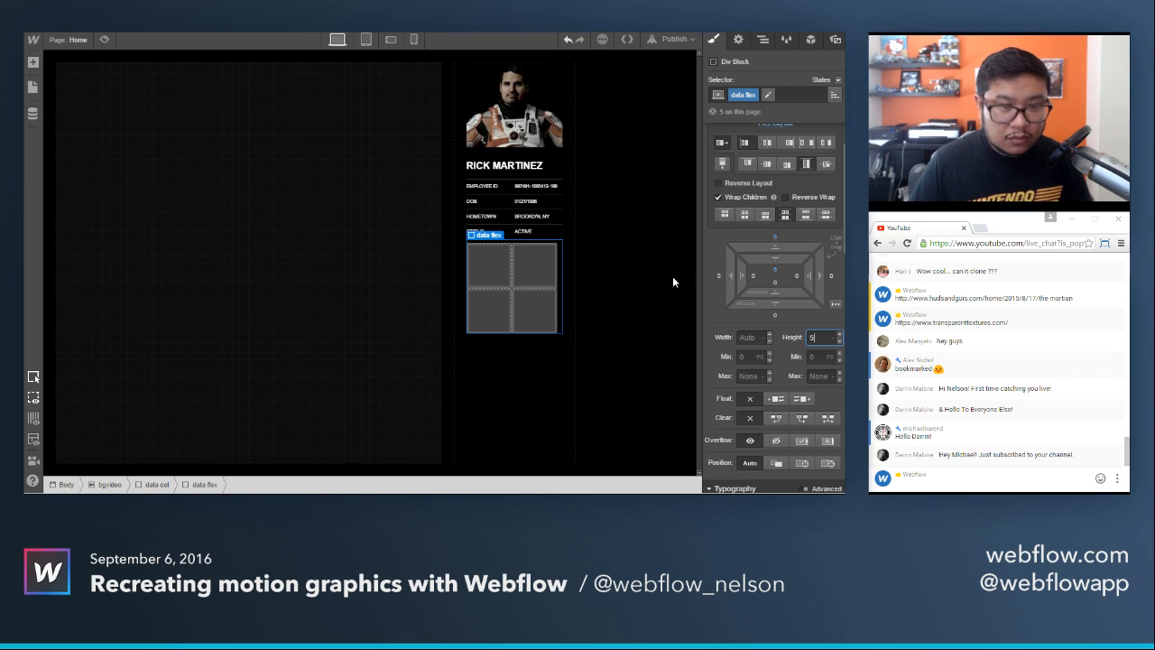
{"action": "scroll", "coordinate": [731, 265], "scroll_direction": "up", "scroll_amount": 2}
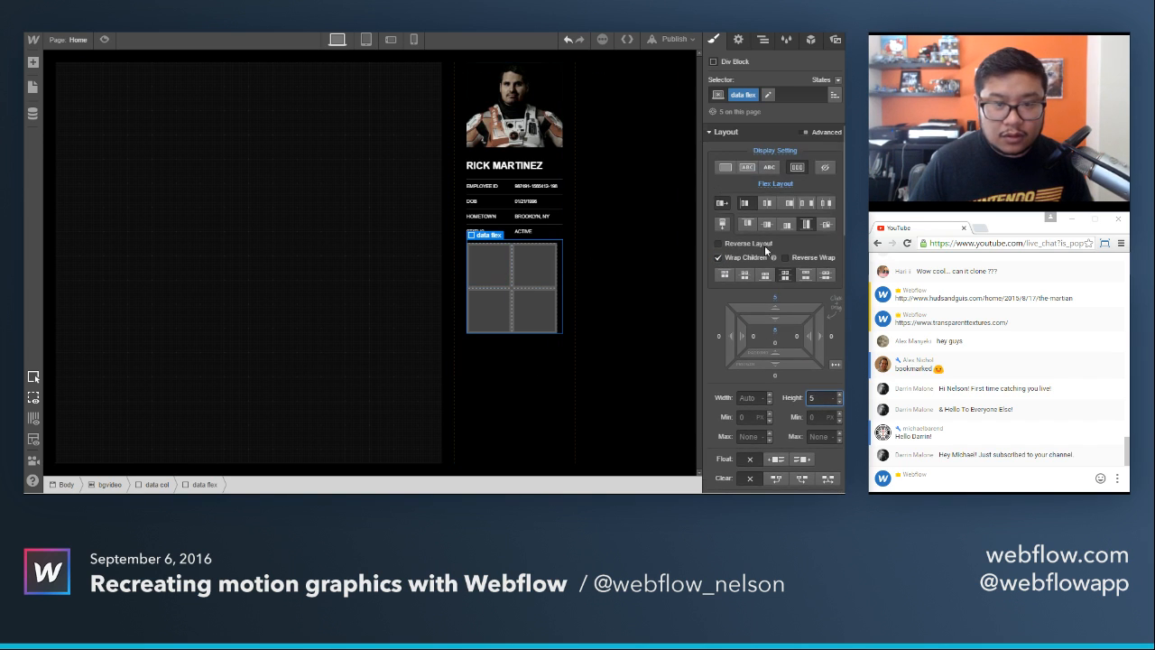
Turn off child wrapping for the data flex class and reset its height to Auto.
{"action": "left_click", "coordinate": [739, 257]}
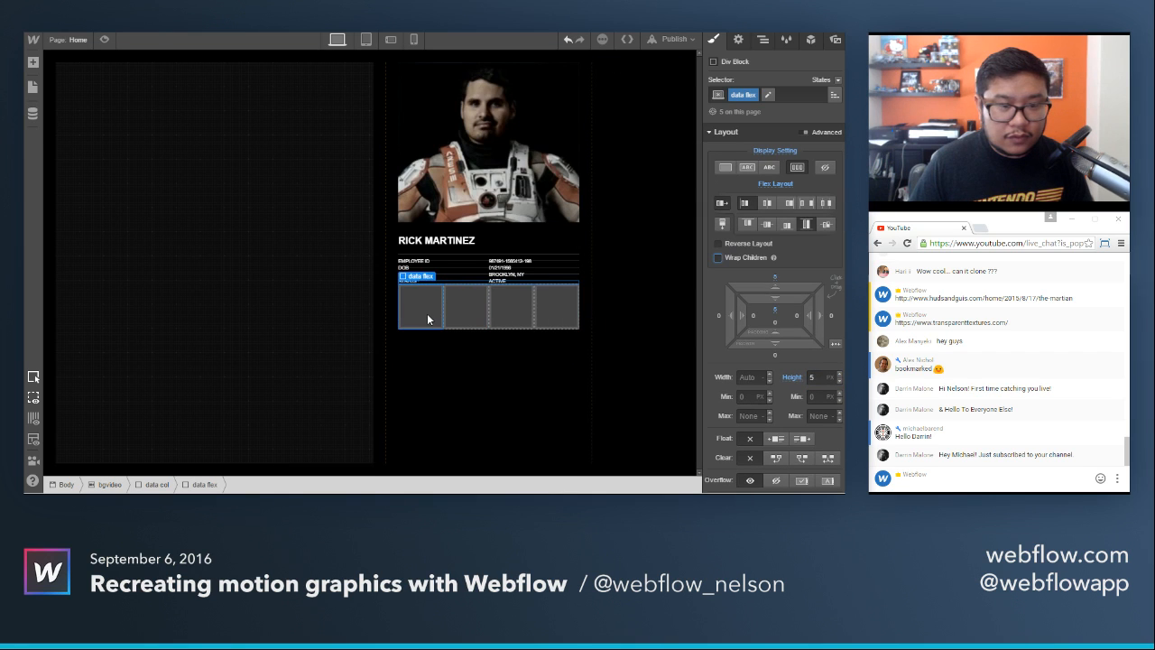
{"action": "type", "text": "2020"}
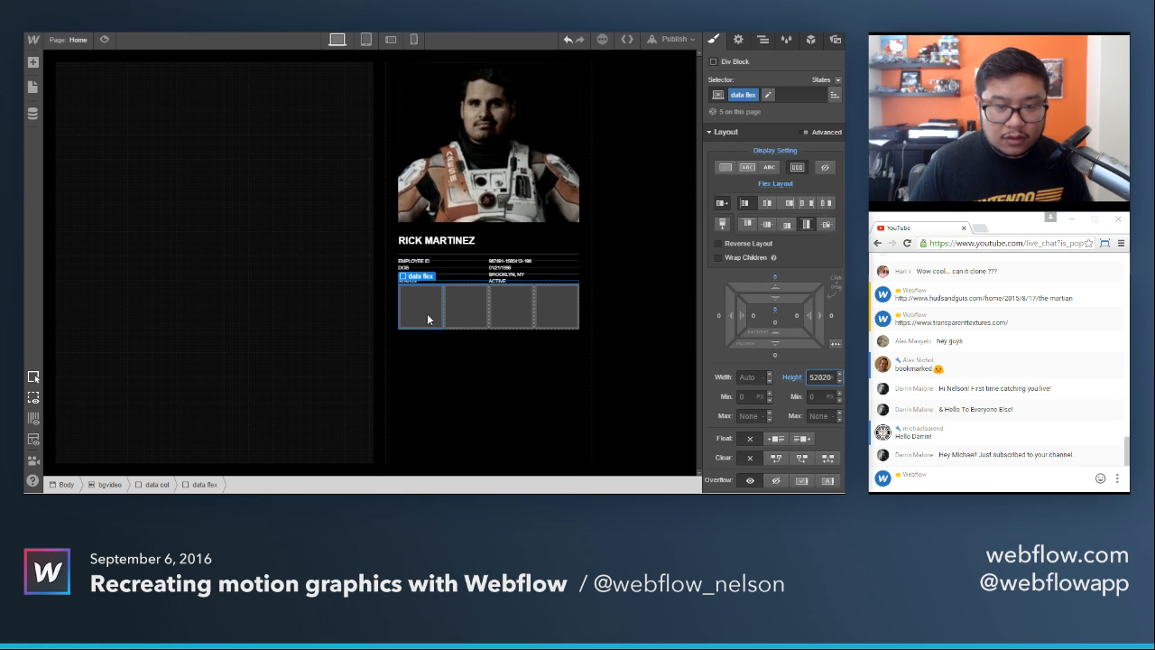
{"action": "key", "text": "ctrl+a"}
{"action": "key", "text": "BackSpace"}
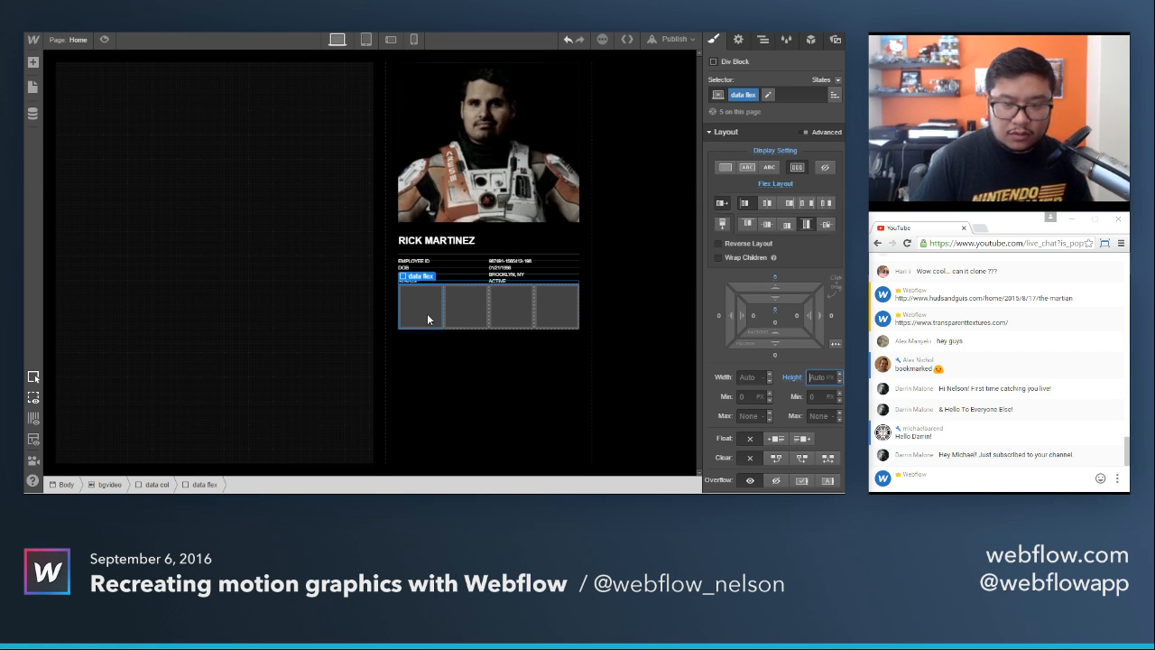
{"action": "key", "text": "Return"}
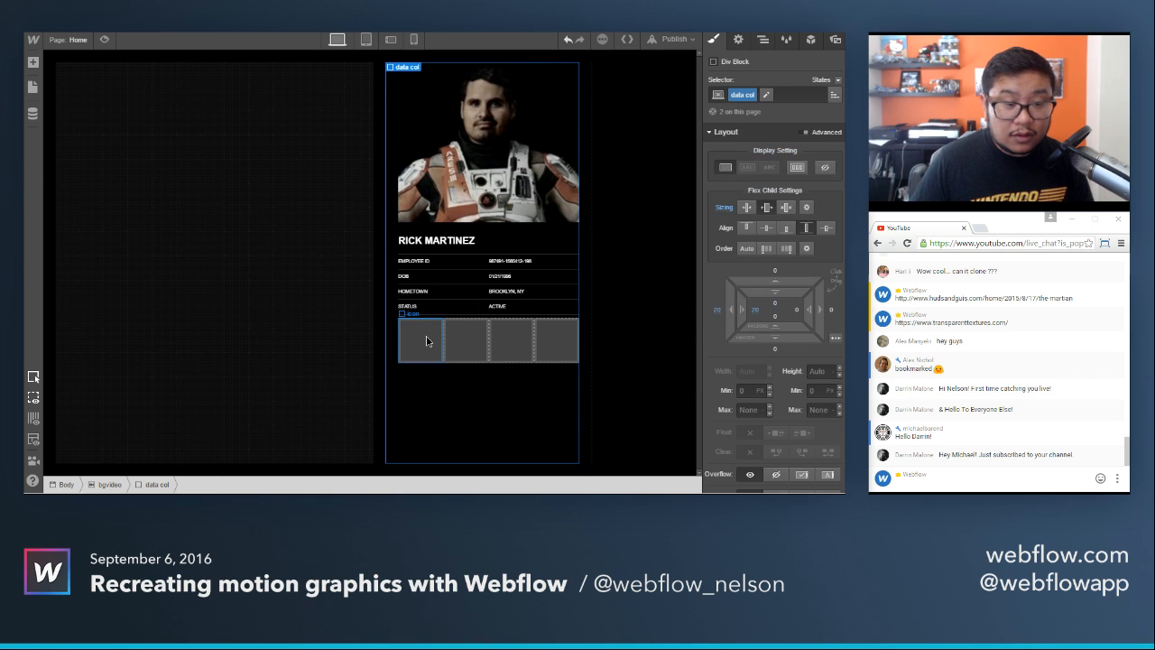
Undo the icon blocks added below the Status row and delete the emptied data flex row.
{"action": "left_click", "coordinate": [426, 336]}
{"action": "key", "text": "ctrl+z"}
{"action": "key", "text": "ctrl+z"}
{"action": "key", "text": "ctrl+z"}
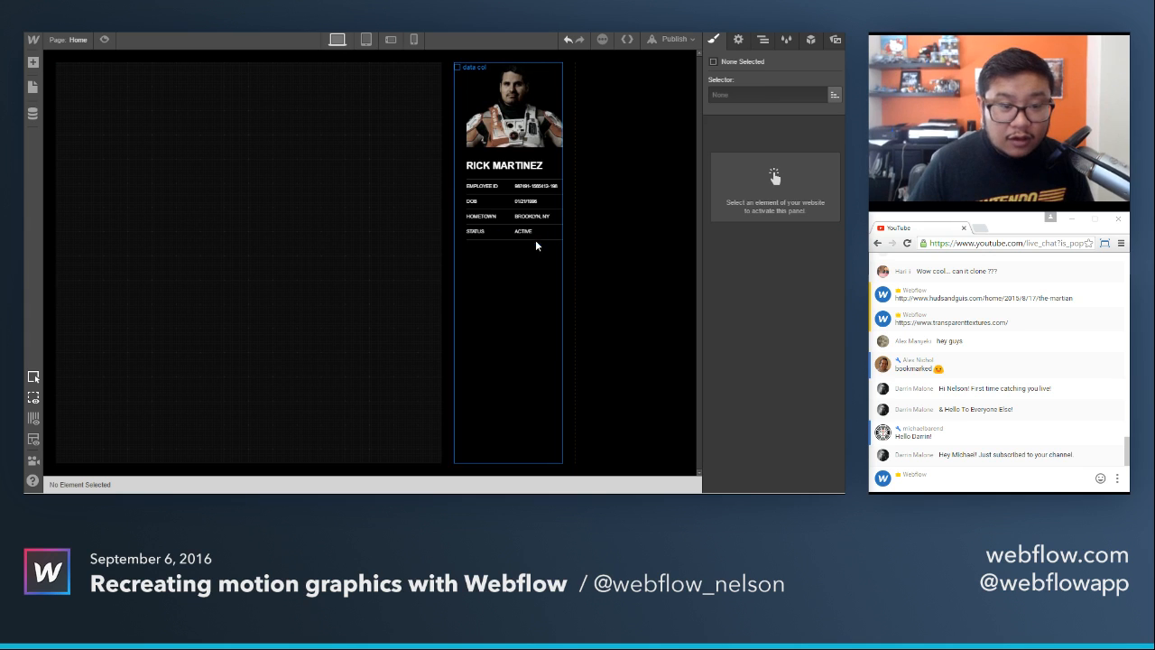
{"action": "left_click", "coordinate": [533, 239]}
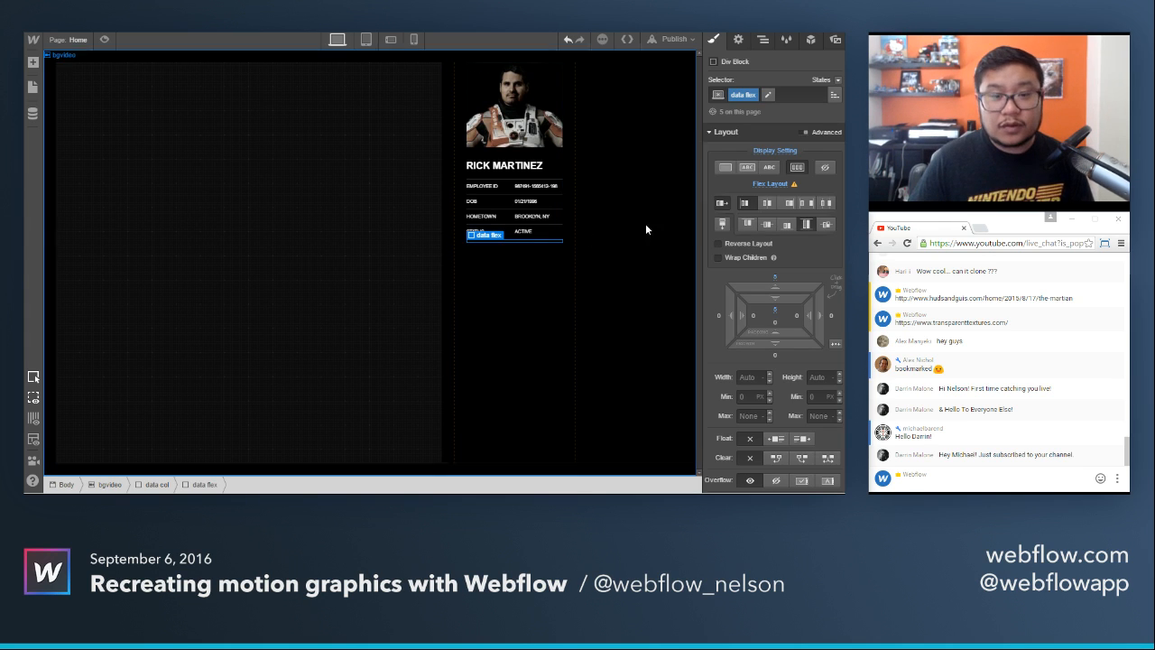
{"action": "left_click", "coordinate": [762, 40]}
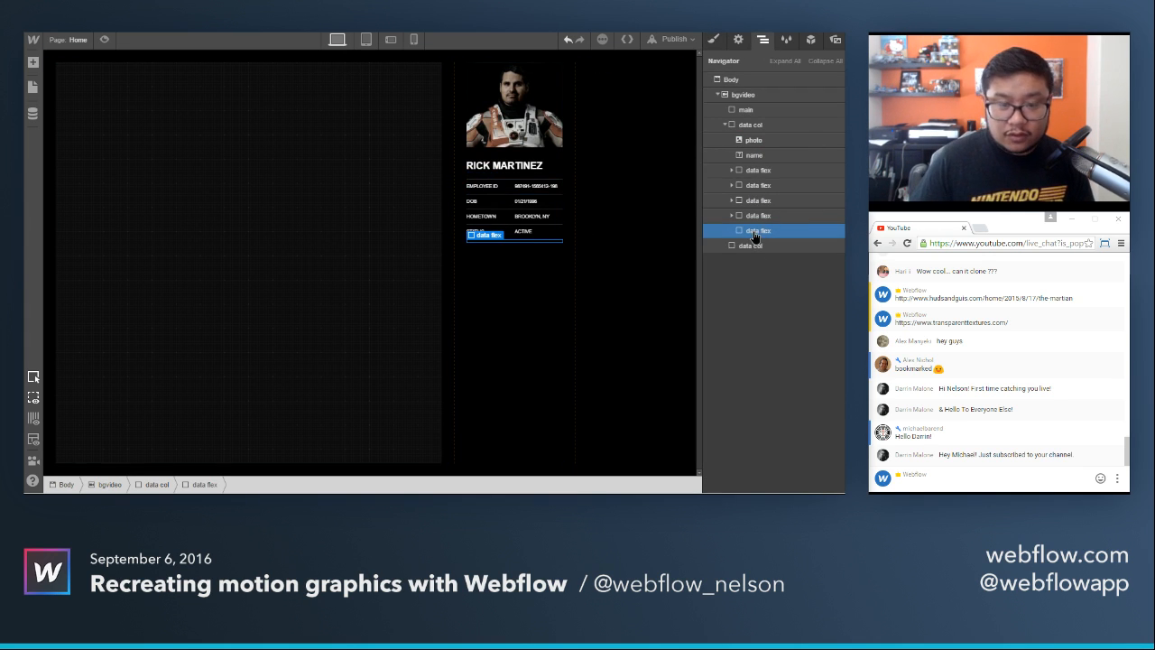
{"action": "key", "text": "Delete"}
Add a div block and move it out of the Status row so it sits directly below it in the data col.
{"action": "key", "text": "a"}
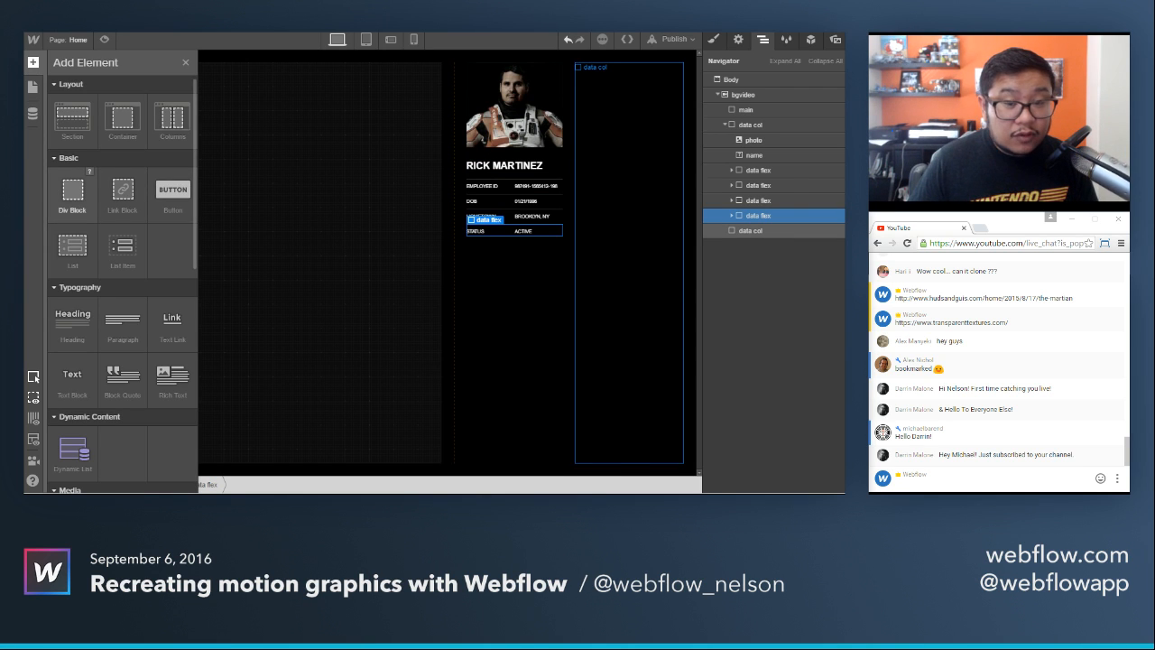
{"action": "left_click_drag", "start_coordinate": [487, 220], "coordinate": [532, 224]}
{"action": "left_click", "coordinate": [762, 40]}
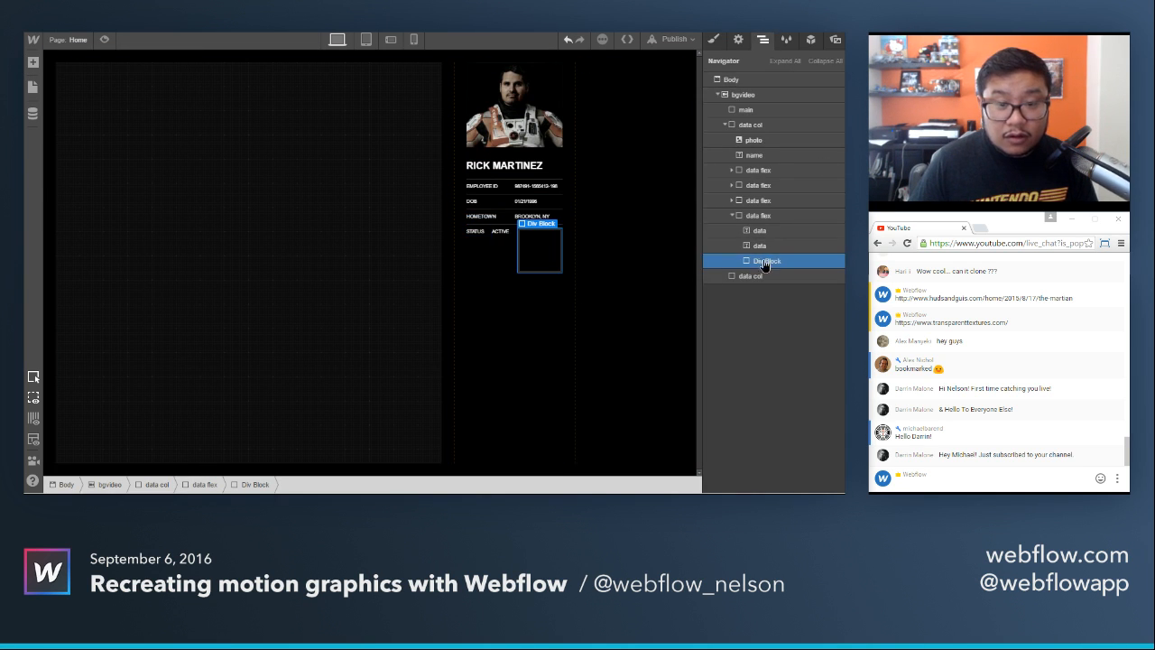
{"action": "left_click_drag", "start_coordinate": [765, 265], "coordinate": [759, 277]}
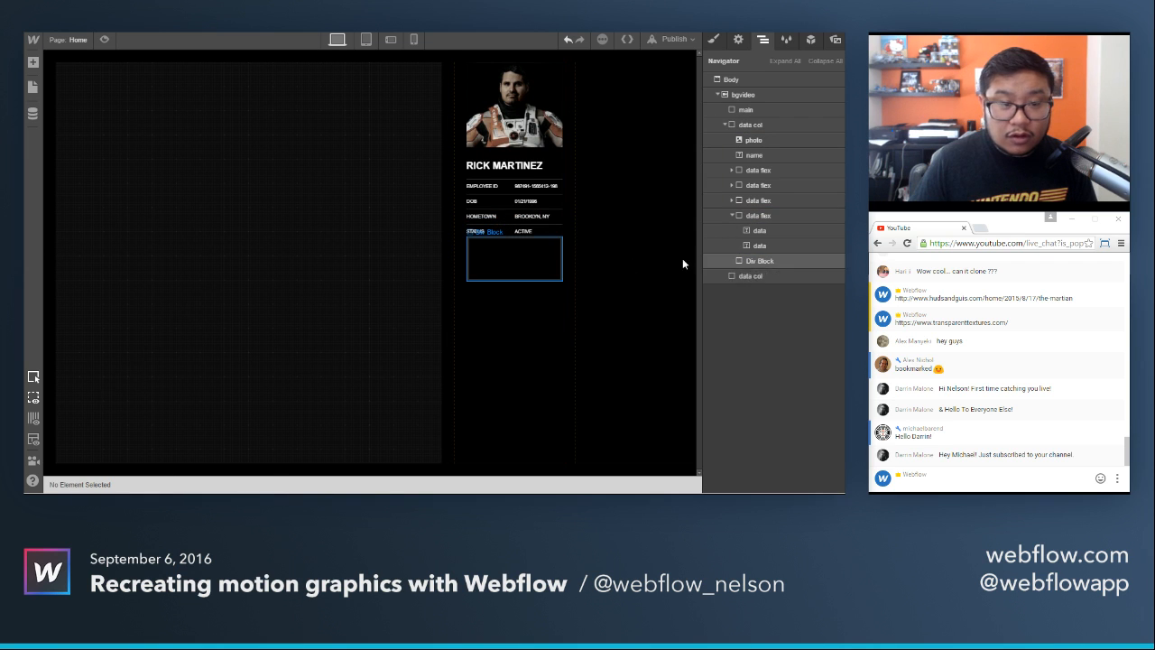
Give the div block below the Status row a new class named icon row and set its display to flex.
{"action": "left_click", "coordinate": [712, 40]}
{"action": "left_click", "coordinate": [772, 93]}
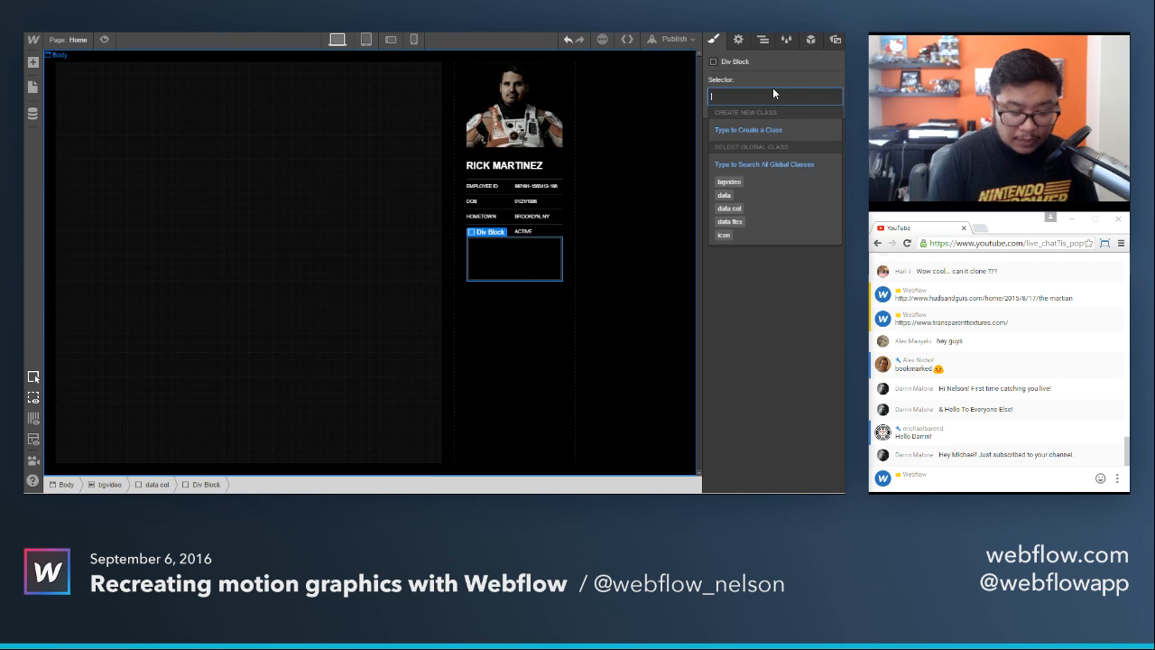
{"action": "type", "text": "icon row"}
{"action": "key", "text": "Return"}
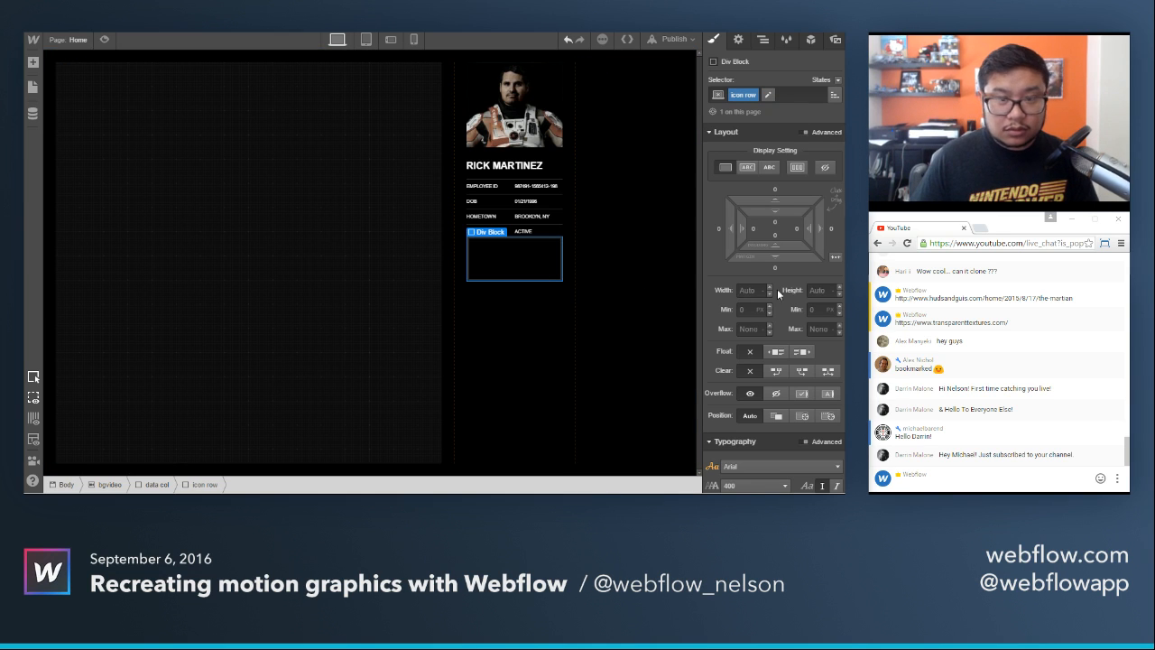
{"action": "left_click", "coordinate": [796, 167]}
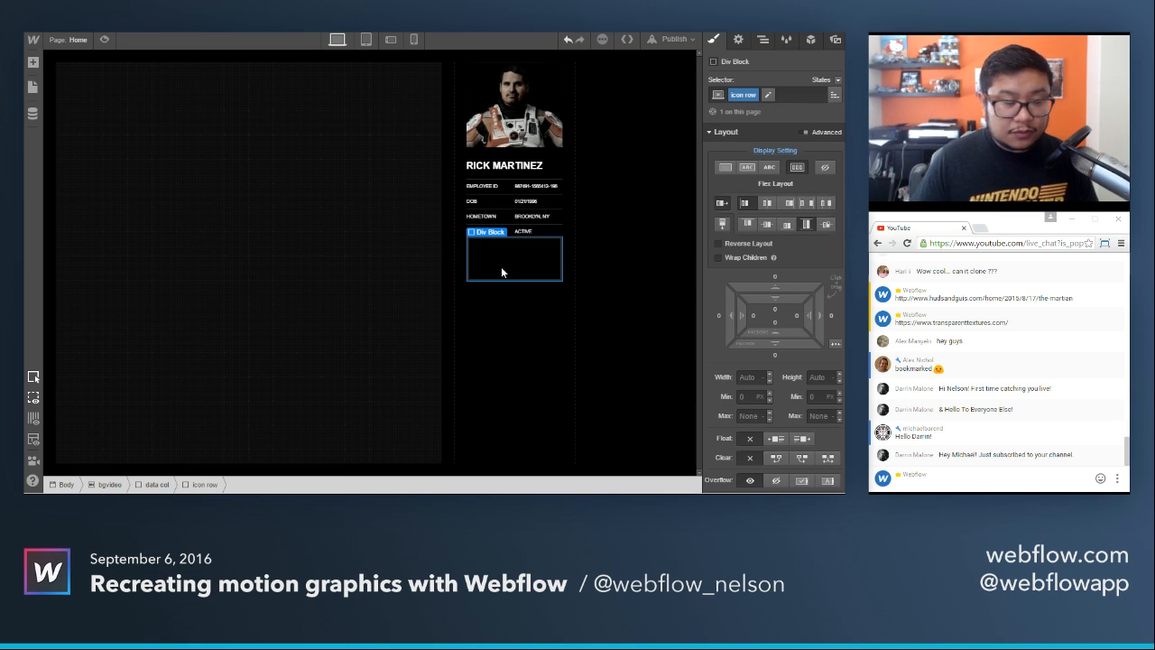
Add a div block inside the icon row and give it a new class named icon.
{"action": "key", "text": "a"}
{"action": "left_click", "coordinate": [74, 188]}
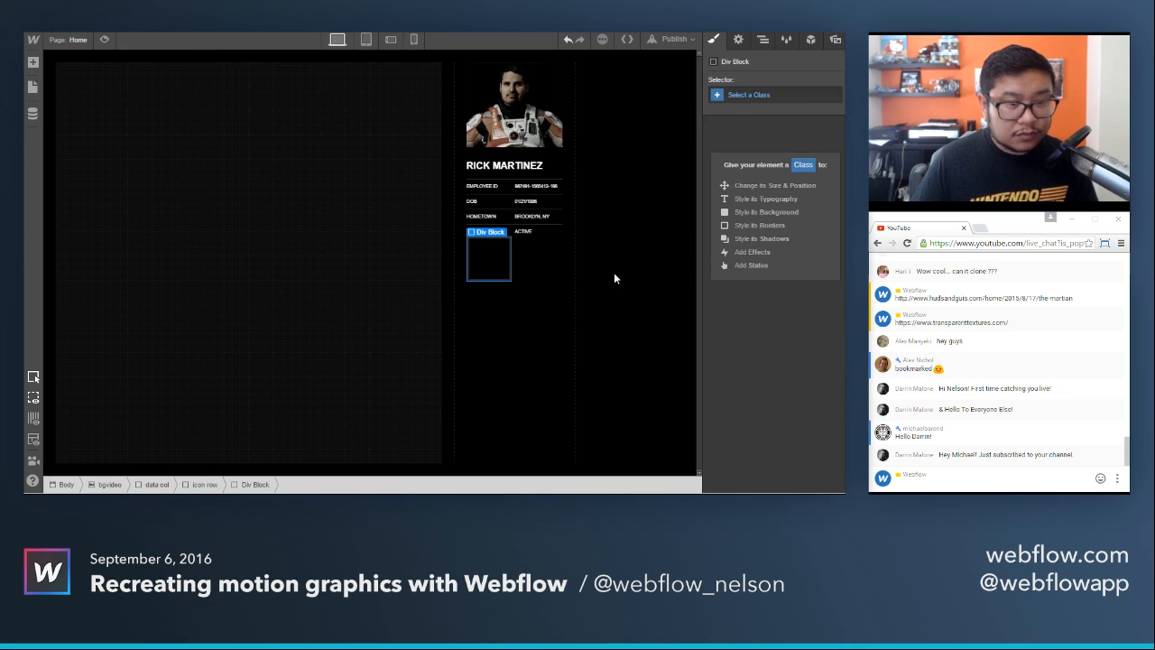
{"action": "left_click", "coordinate": [742, 98]}
{"action": "type", "text": "icon"}
{"action": "key", "text": "Return"}
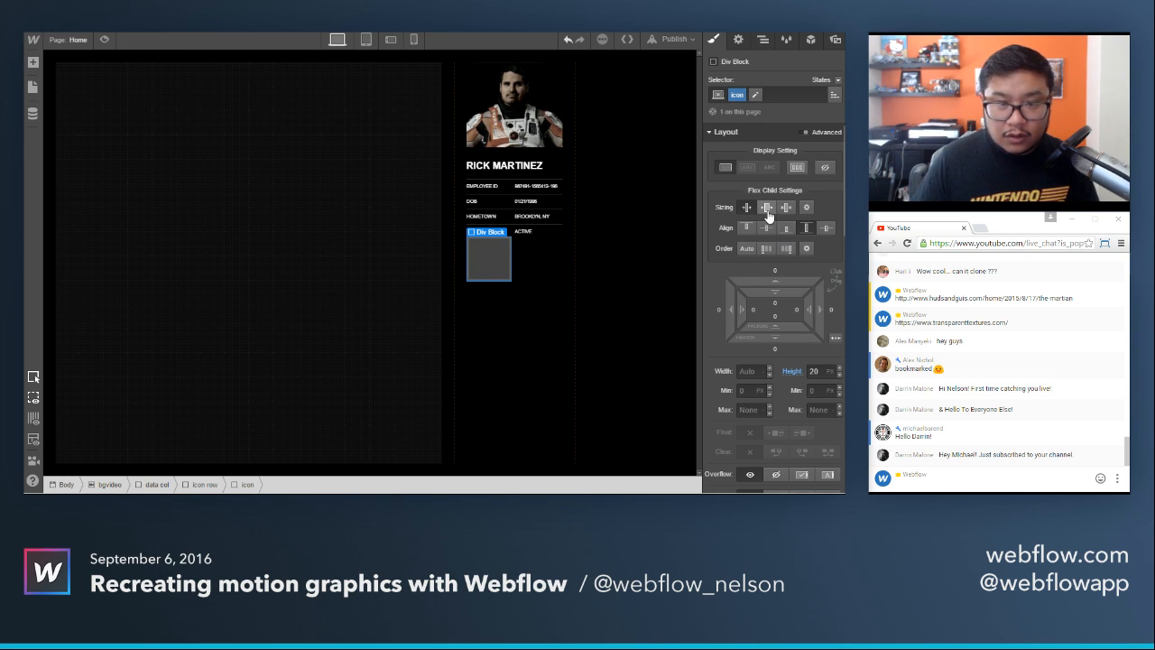
Duplicate the icon block within the icon row and set the icon class's flex child sizing to grow if possible.
{"action": "key", "text": "ctrl+c"}
{"action": "key", "text": "ctrl+v"}
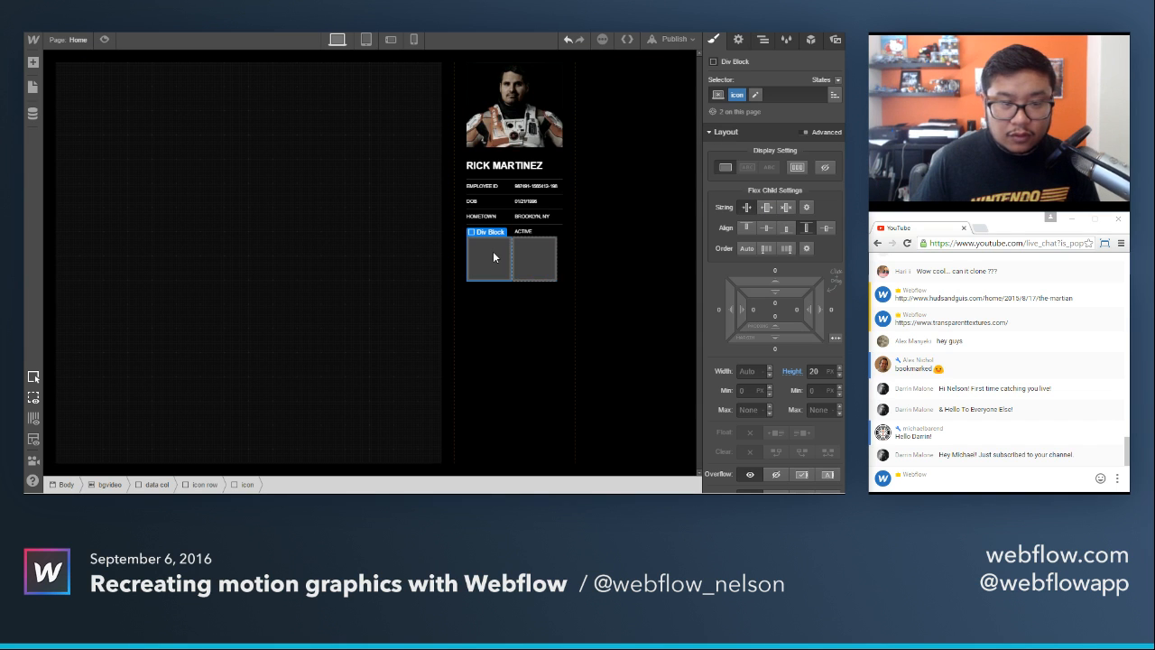
{"action": "key", "text": "ctrl+v"}
{"action": "key", "text": "ctrl+z"}
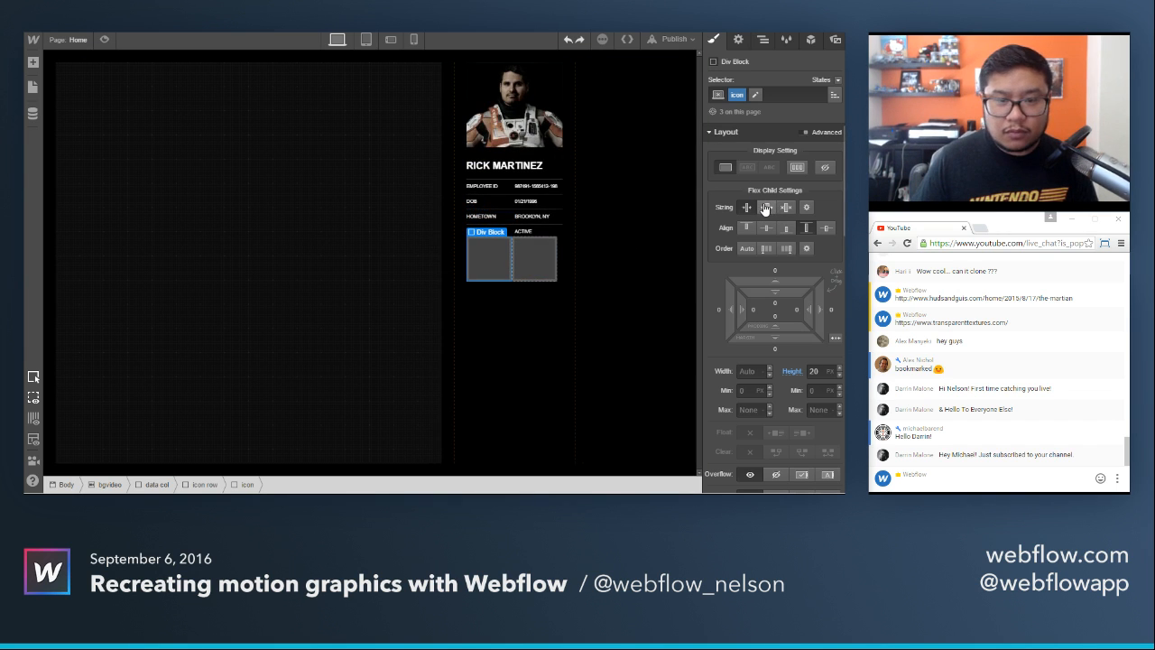
{"action": "left_click", "coordinate": [766, 207]}
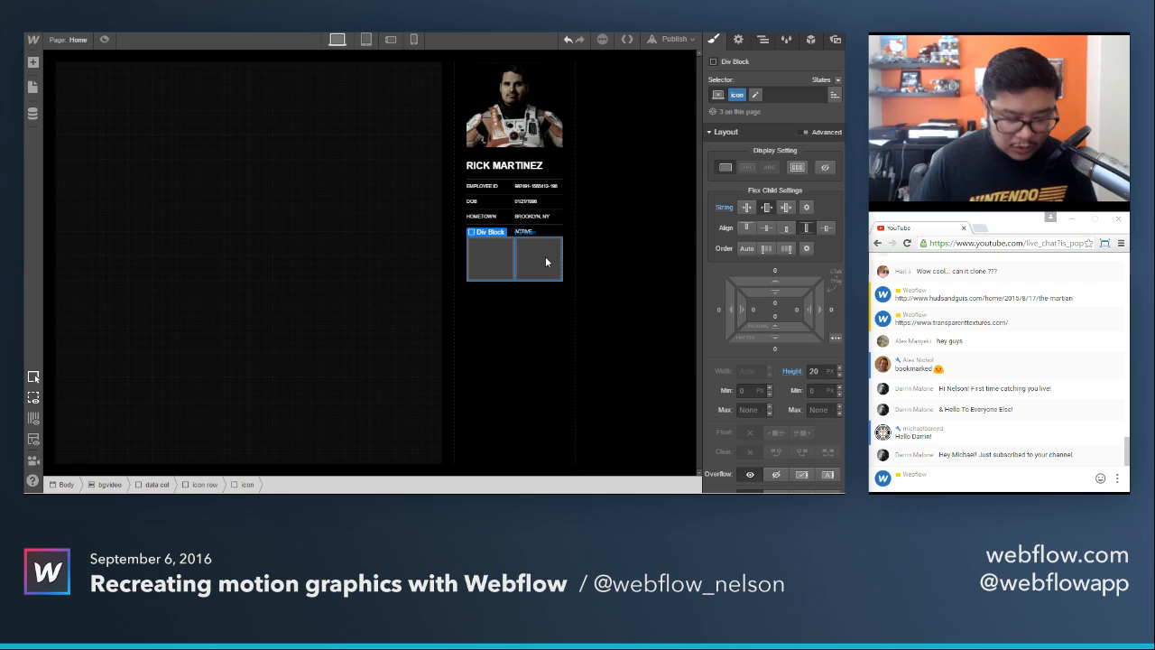
Paste more icon blocks until the row holds six, and give the icon class a 5 px margin on all sides.
{"action": "key", "text": "ctrl+v"}
{"action": "key", "text": "ctrl+v"}
{"action": "key", "text": "ctrl+v"}
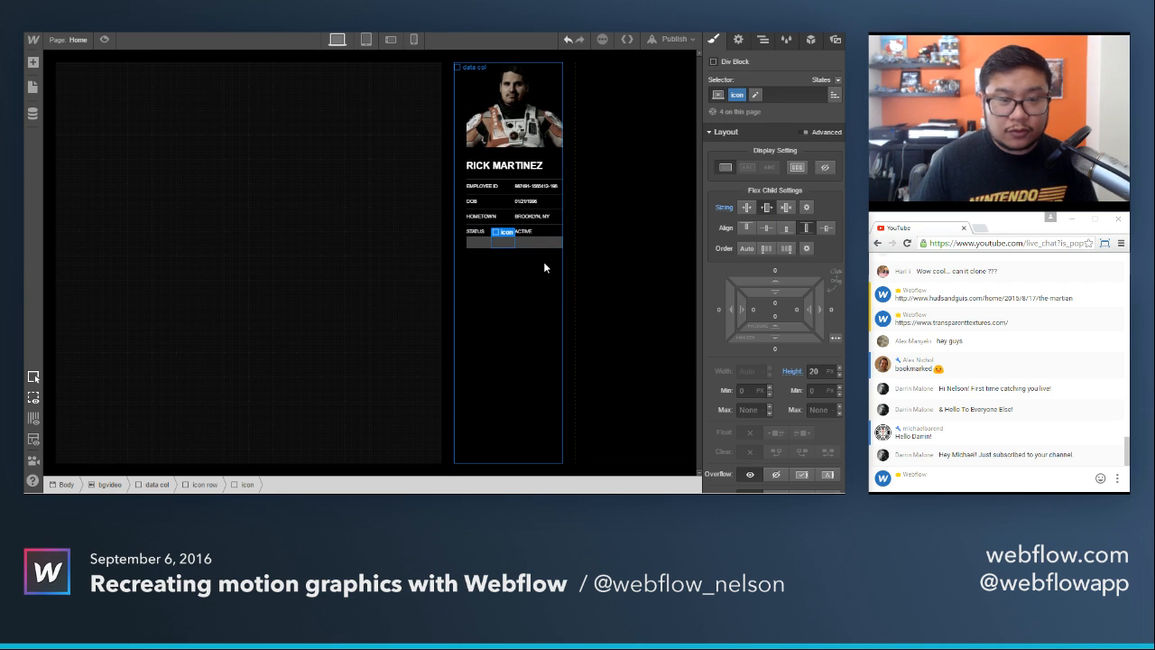
{"action": "key", "text": "ctrl+v"}
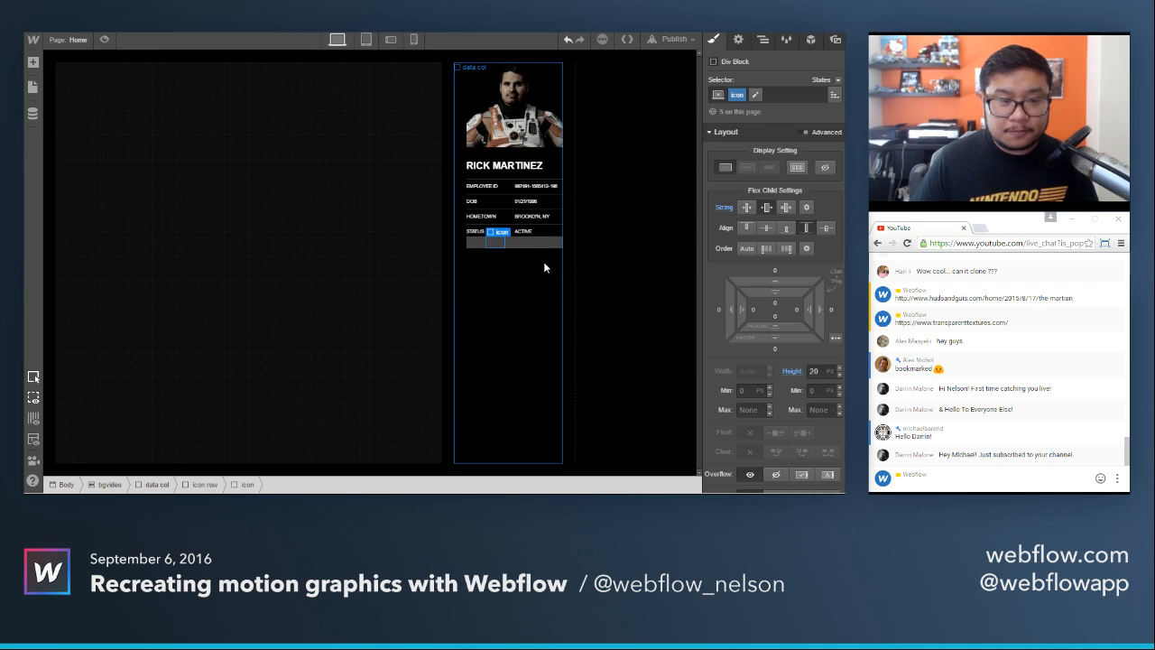
{"action": "key", "text": "ctrl+v"}
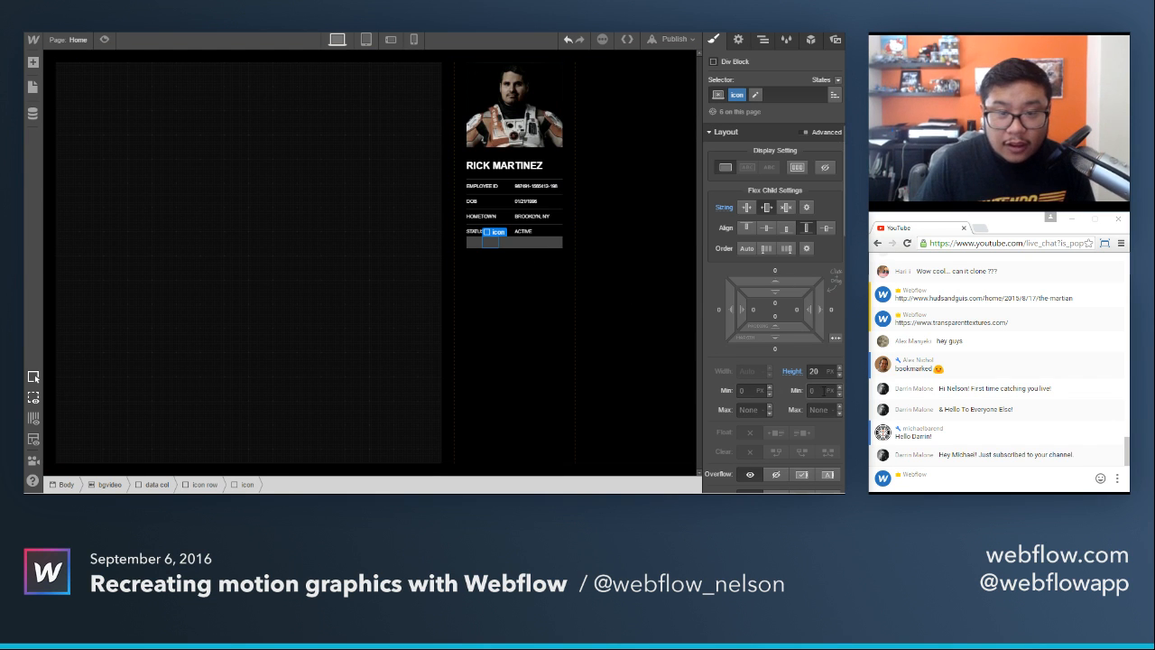
{"action": "scroll", "coordinate": [805, 338], "scroll_direction": "down", "scroll_amount": 1}
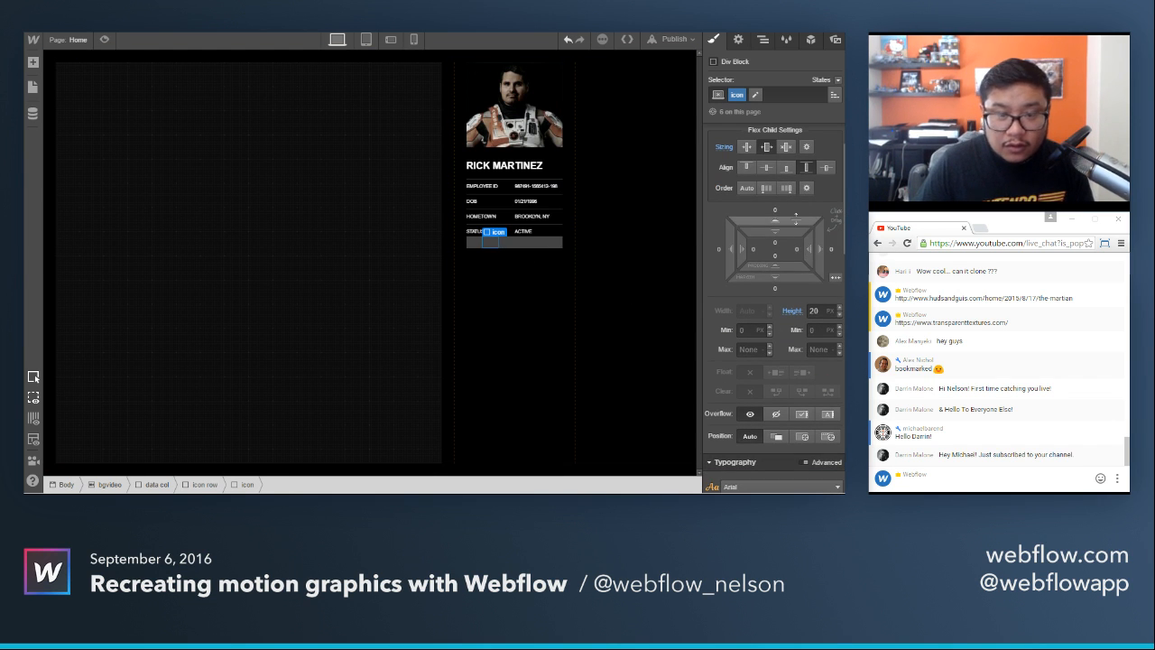
{"action": "left_click_drag", "start_coordinate": [796, 215], "coordinate": [798, 210]}
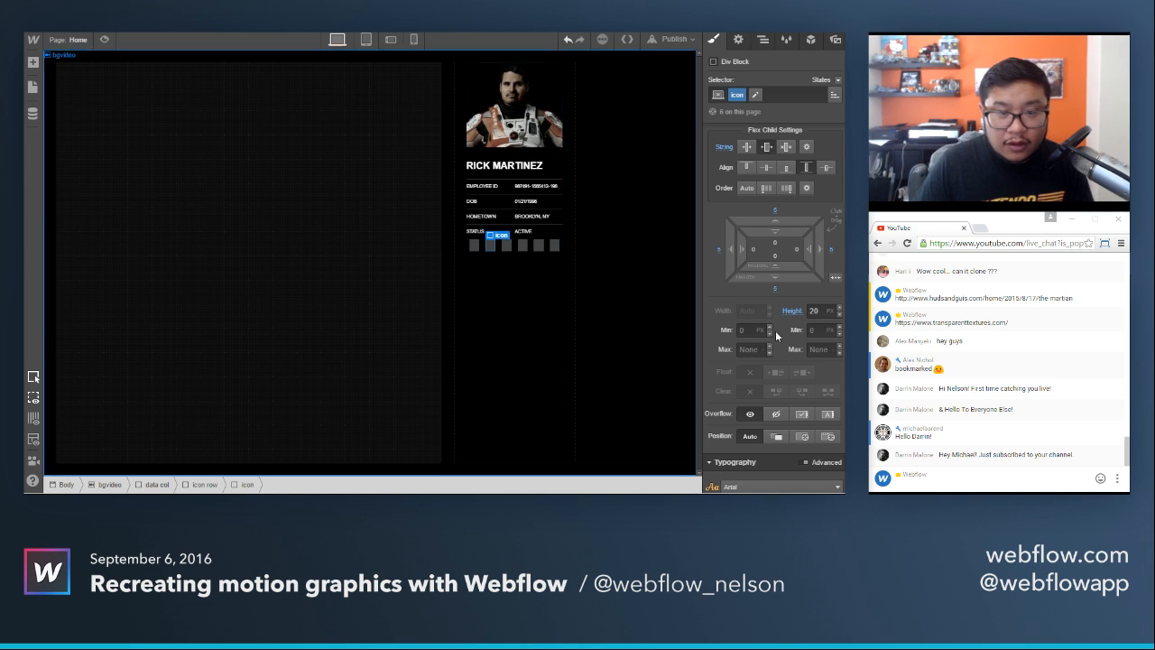
Set the icon row's top margin and top padding to 10 px each.
{"action": "left_click", "coordinate": [466, 249]}
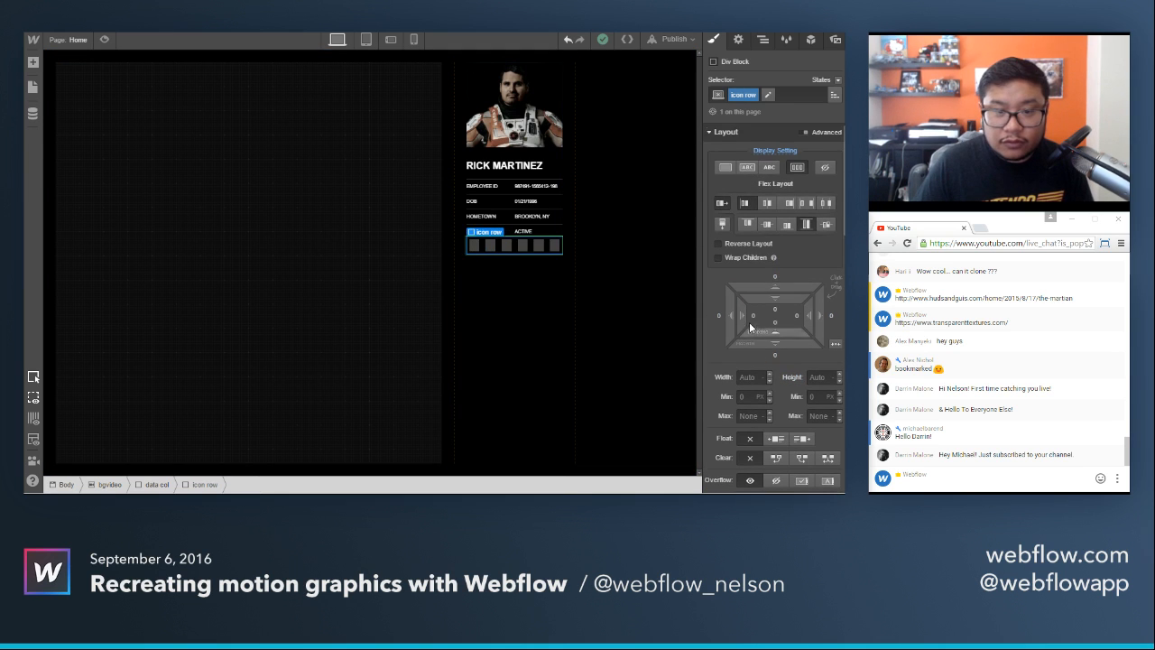
{"action": "left_click", "coordinate": [771, 281]}
{"action": "type", "text": "10"}
{"action": "key", "text": "Return"}
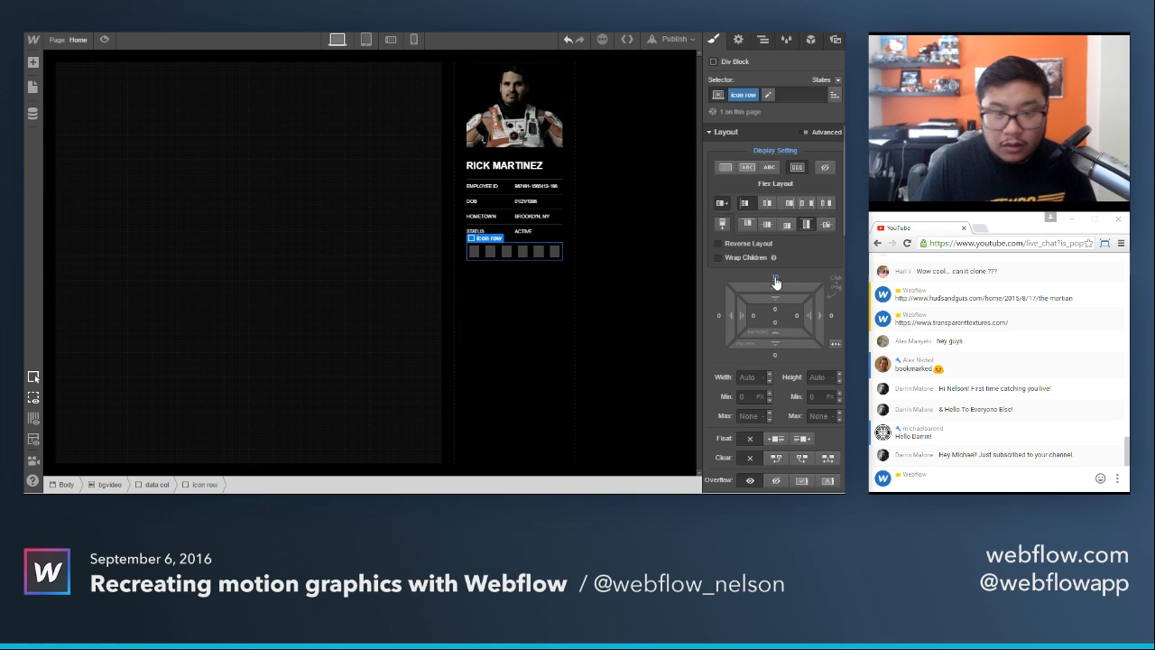
{"action": "scroll", "coordinate": [790, 361], "scroll_direction": "down", "scroll_amount": 2}
{"action": "scroll", "coordinate": [767, 383], "scroll_direction": "down", "scroll_amount": 3}
{"action": "scroll", "coordinate": [749, 356], "scroll_direction": "up", "scroll_amount": 5}
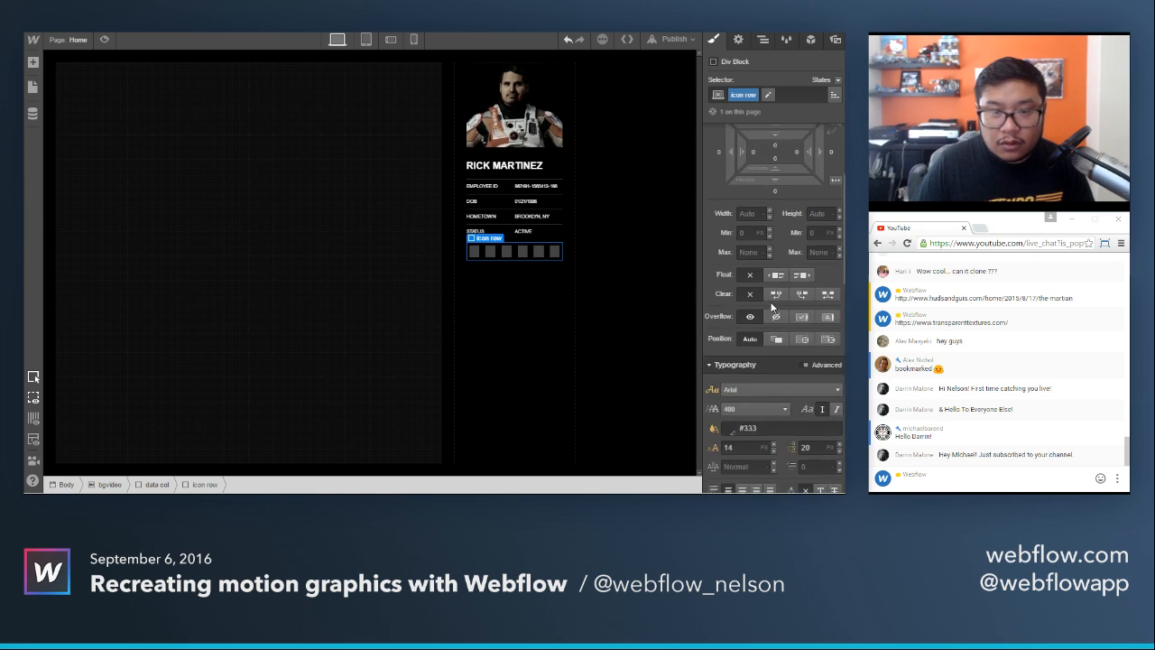
{"action": "left_click", "coordinate": [774, 310]}
{"action": "type", "text": "10"}
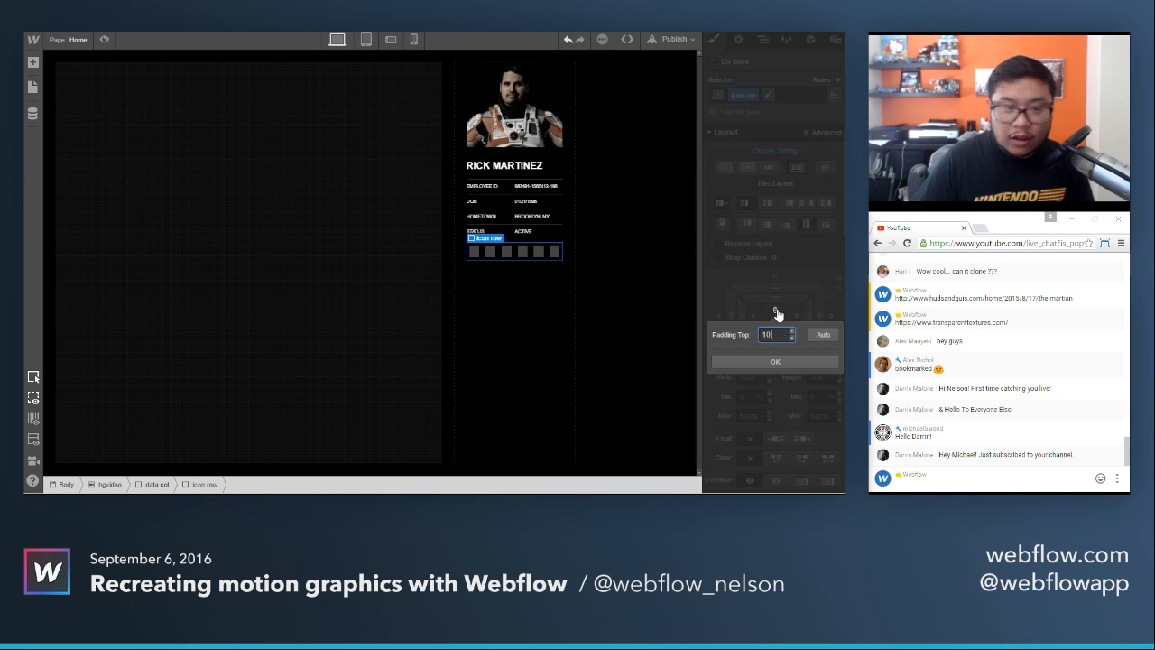
{"action": "key", "text": "Return"}
Give the icon row a solid top border in the dark grey color #363636.
{"action": "scroll", "coordinate": [771, 360], "scroll_direction": "down", "scroll_amount": 5}
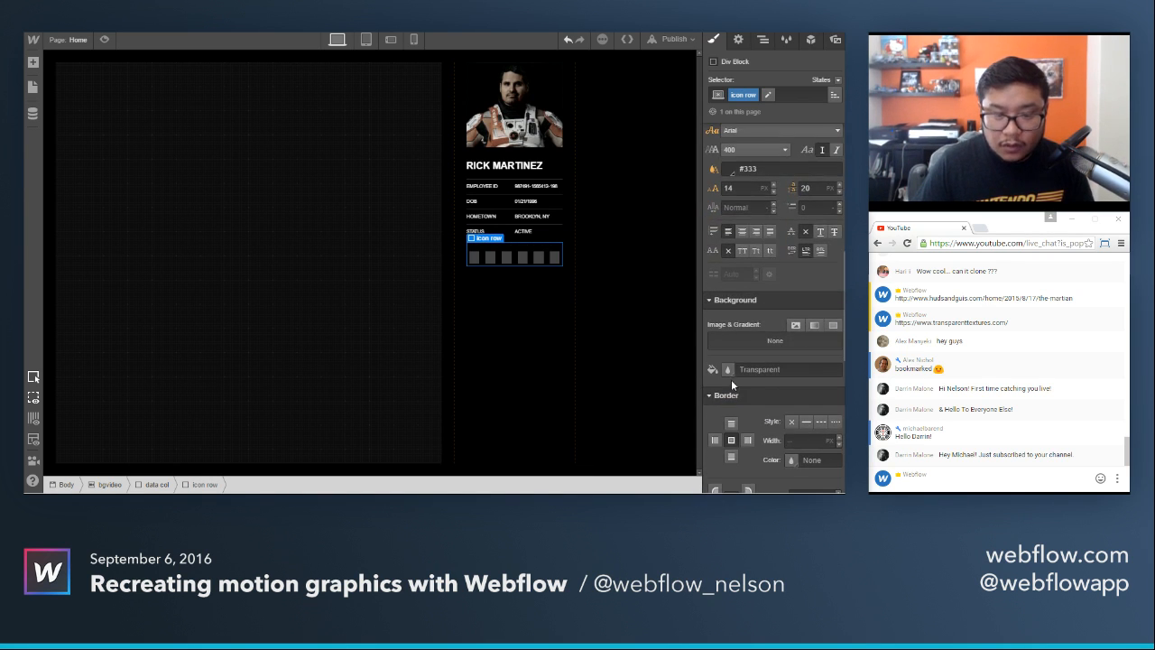
{"action": "left_click", "coordinate": [806, 421]}
{"action": "left_click", "coordinate": [791, 460]}
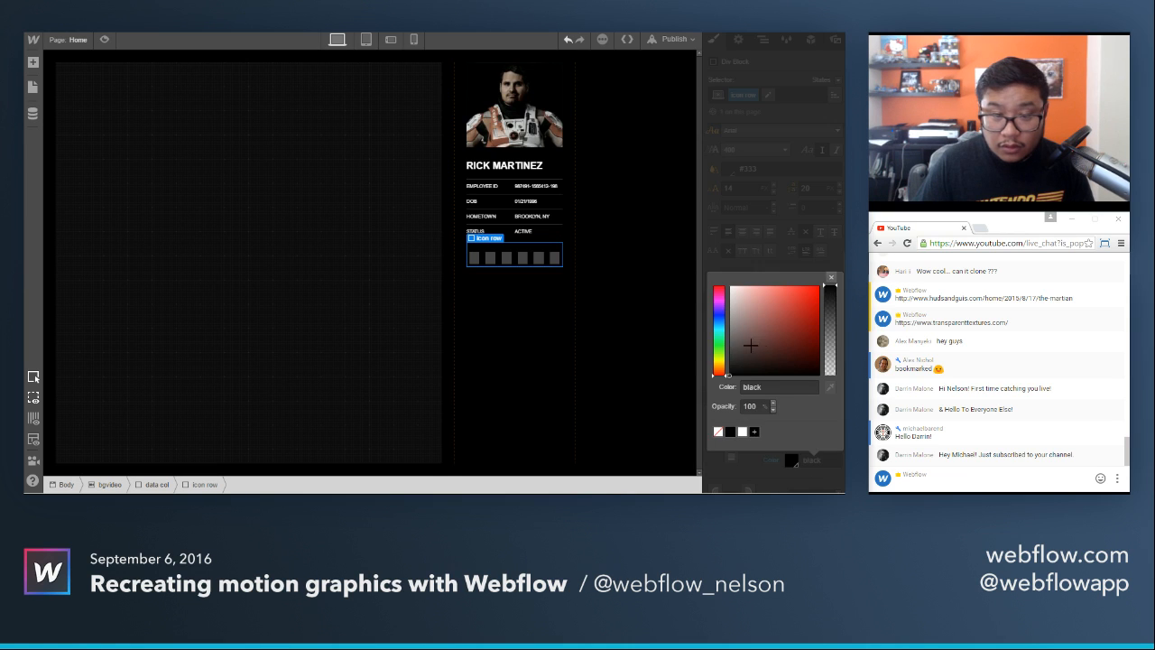
{"action": "mouse_move", "coordinate": [750, 346]}
{"action": "left_mouse_down"}
{"action": "mouse_move", "coordinate": [707, 334]}
{"action": "mouse_move", "coordinate": [695, 356]}
{"action": "left_mouse_up"}
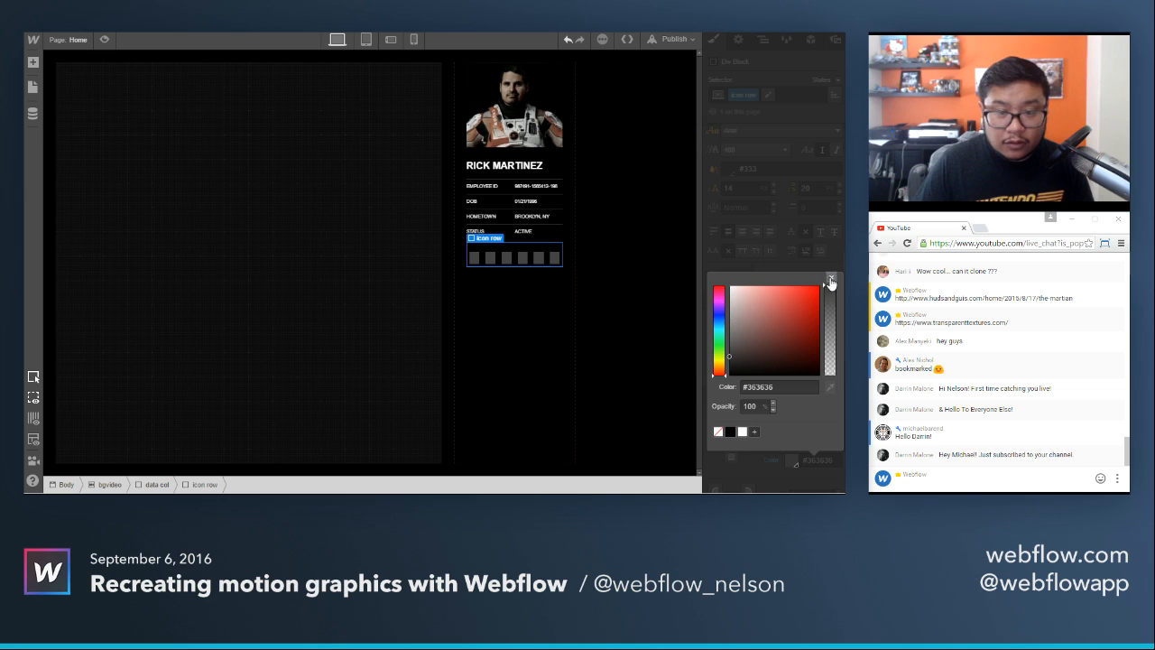
{"action": "left_click", "coordinate": [830, 278]}
{"action": "left_click", "coordinate": [535, 334]}
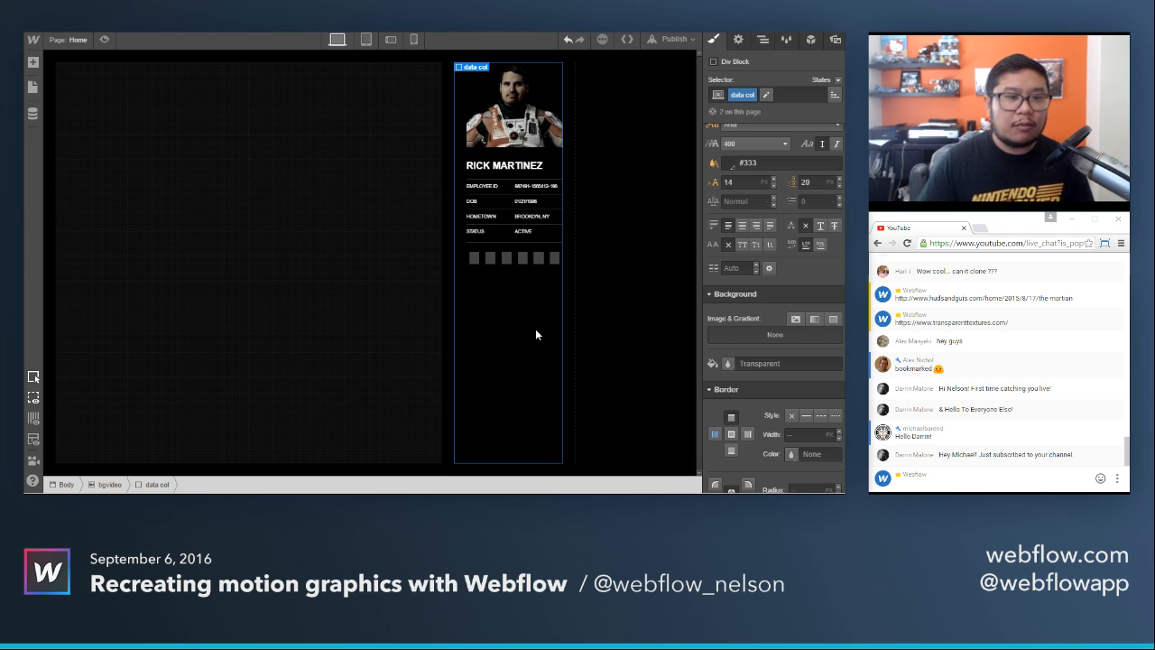
With the portrait photo selected, duplicate the load 1 interaction and open the copy's settings.
{"action": "left_click", "coordinate": [535, 98]}
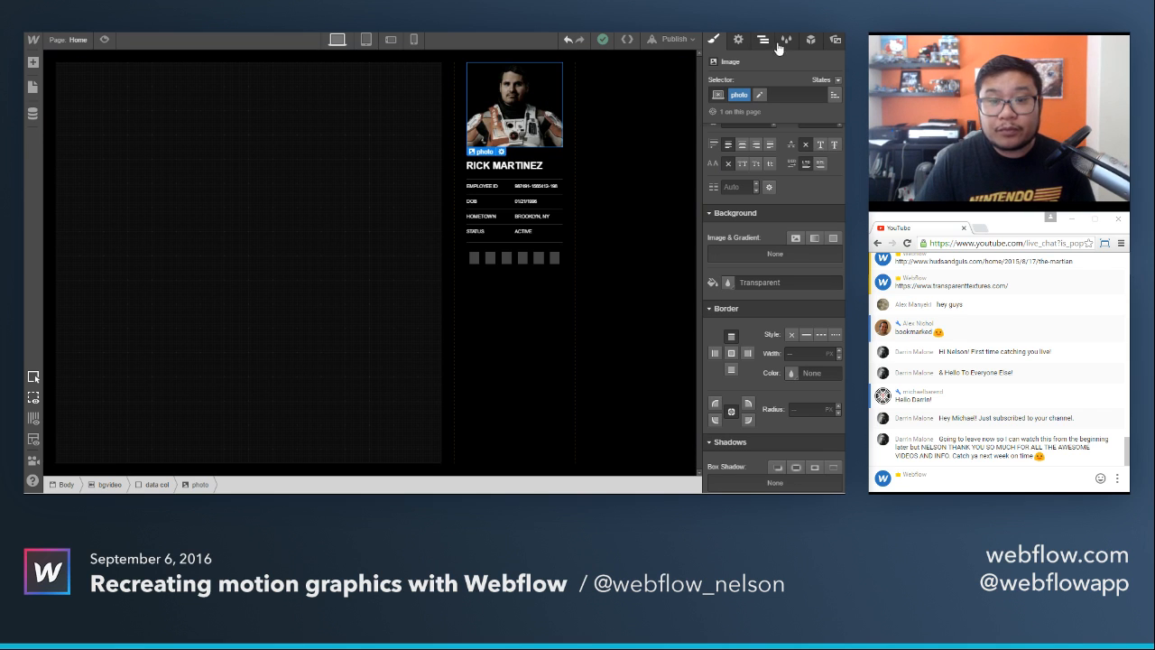
{"action": "left_click", "coordinate": [810, 39]}
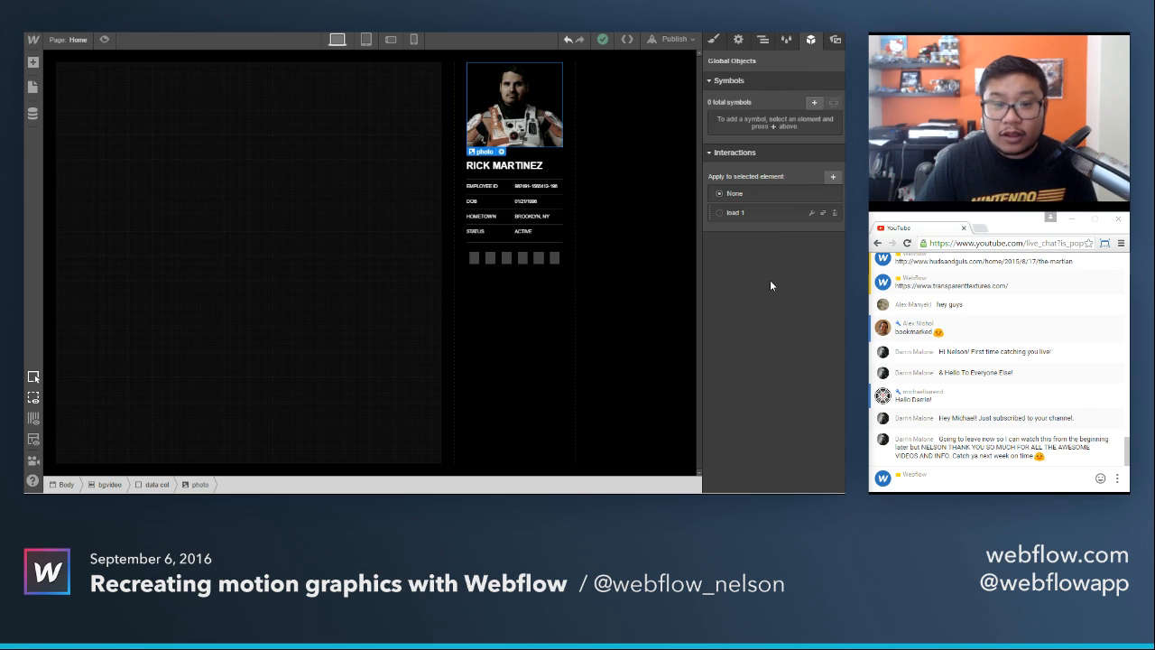
{"action": "left_click", "coordinate": [822, 213]}
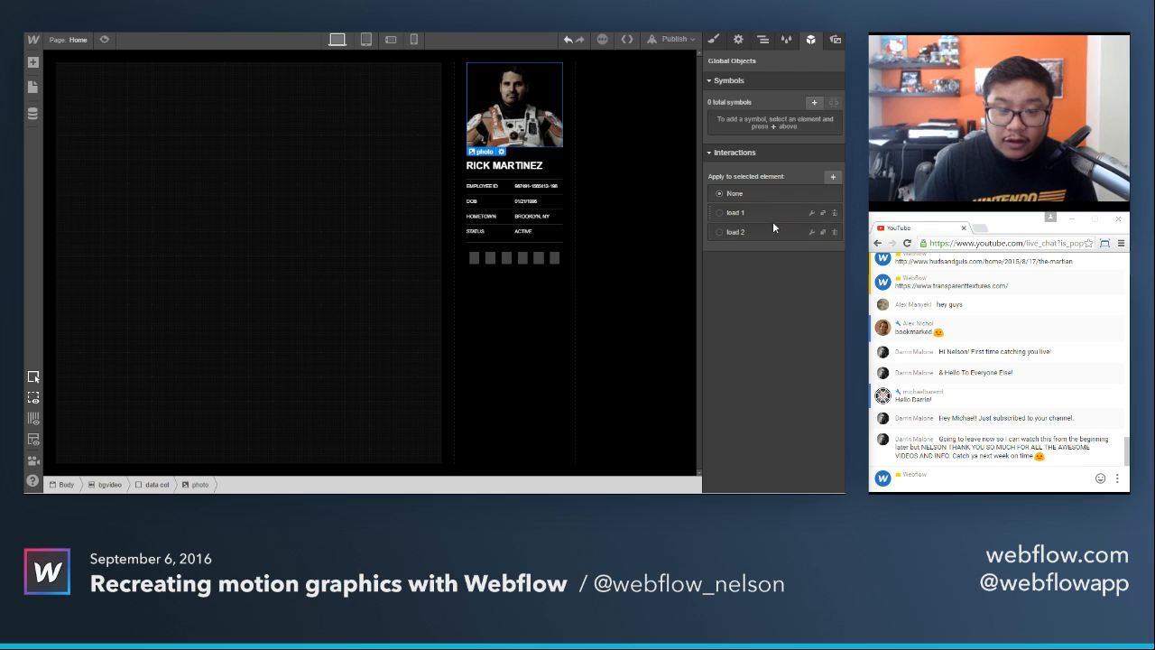
{"action": "left_click", "coordinate": [810, 232]}
In the copied interaction's initial appearance, replace the scale transform with a move of 30 px to the right.
{"action": "left_click", "coordinate": [767, 242]}
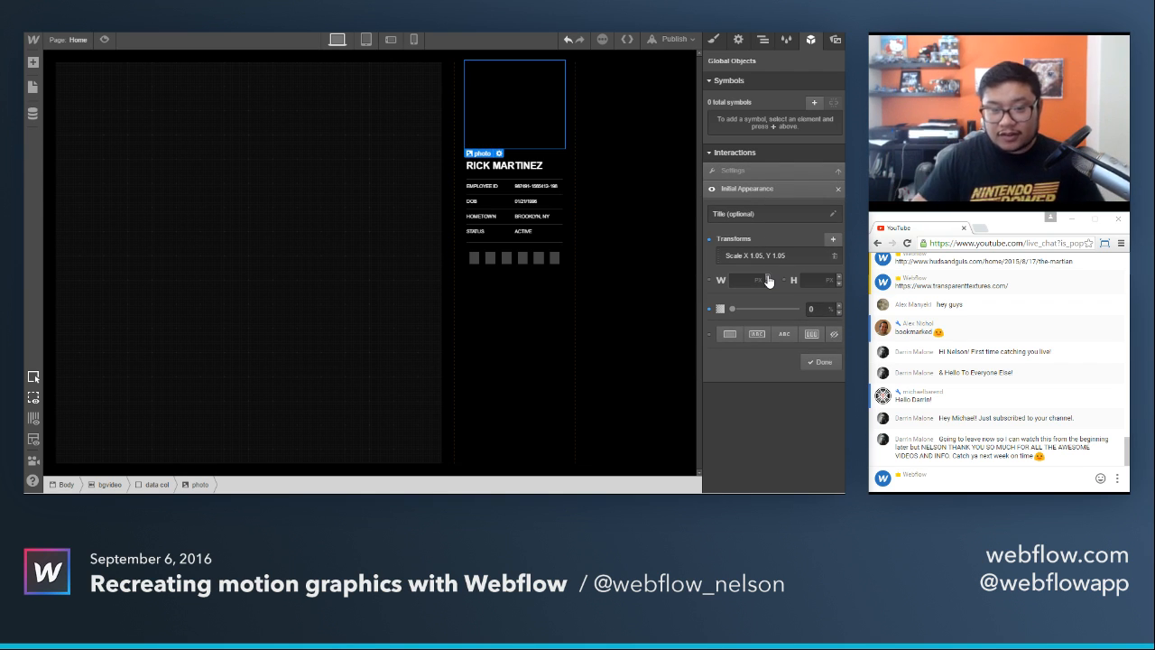
{"action": "left_click", "coordinate": [777, 256]}
{"action": "left_click", "coordinate": [834, 257]}
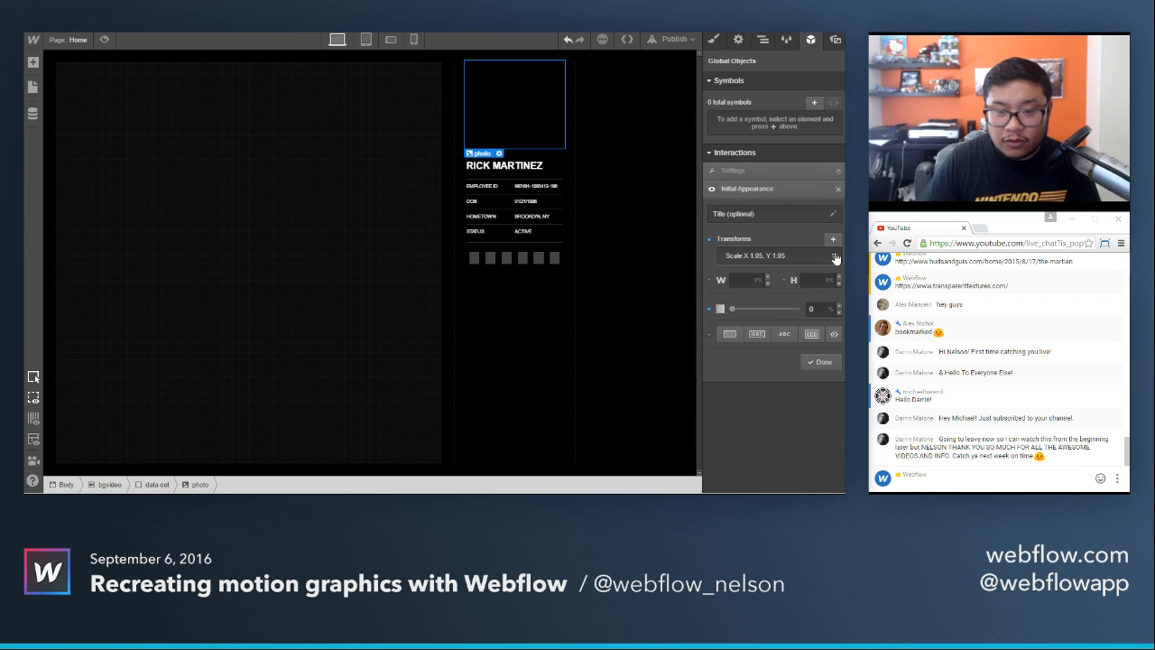
{"action": "left_click", "coordinate": [832, 239]}
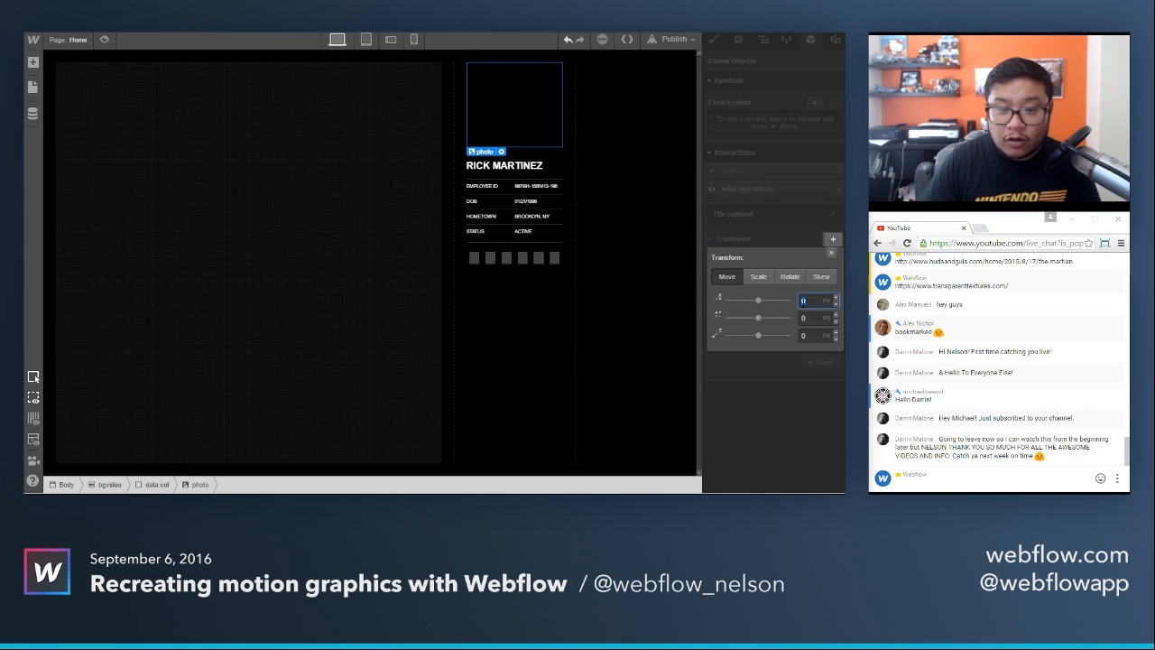
{"action": "type", "text": "20"}
{"action": "key", "text": "shift+Up"}
{"action": "key", "text": "shift+Up"}
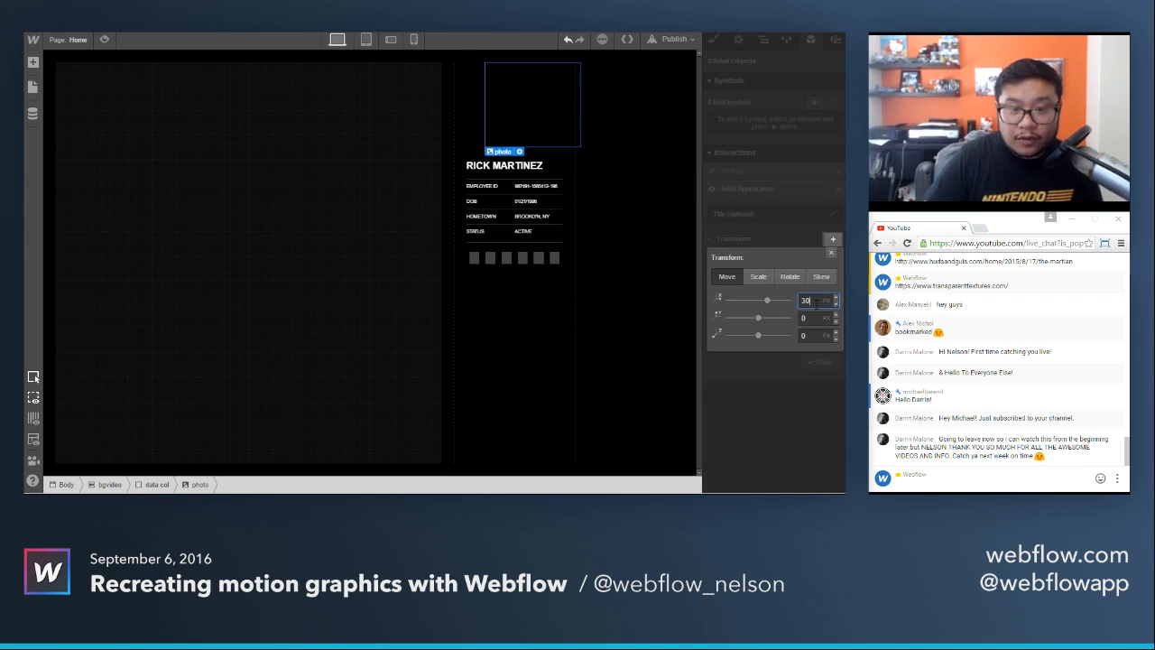
{"action": "key", "text": "shift+Up"}
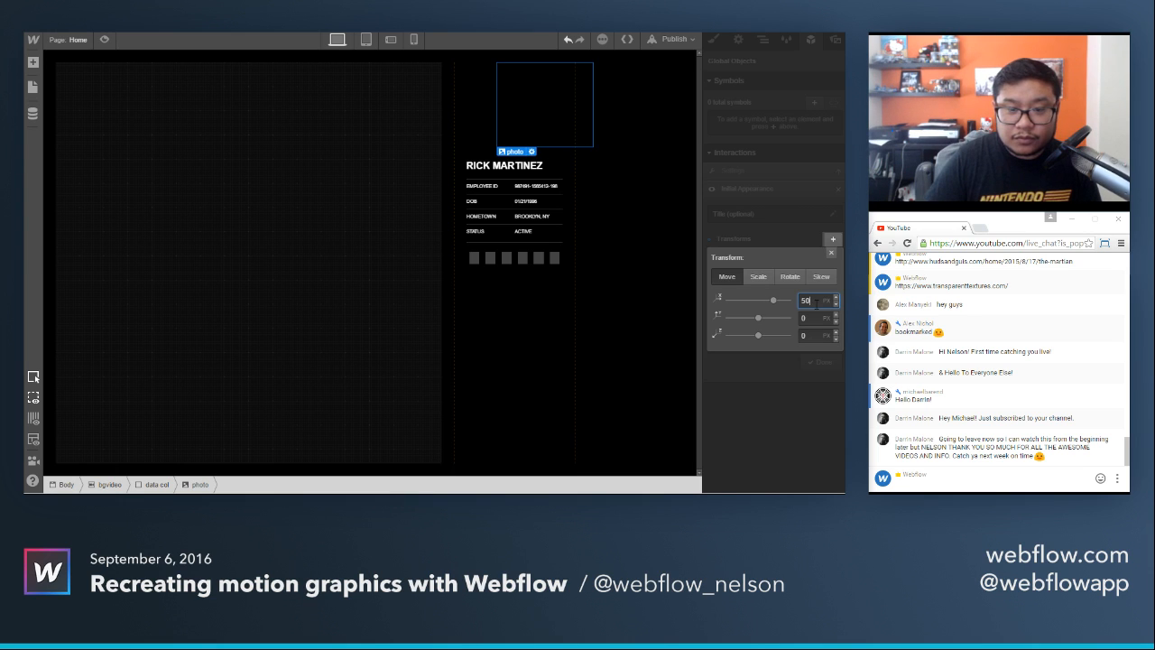
{"action": "key", "text": "shift+Down"}
{"action": "key", "text": "shift+Down"}
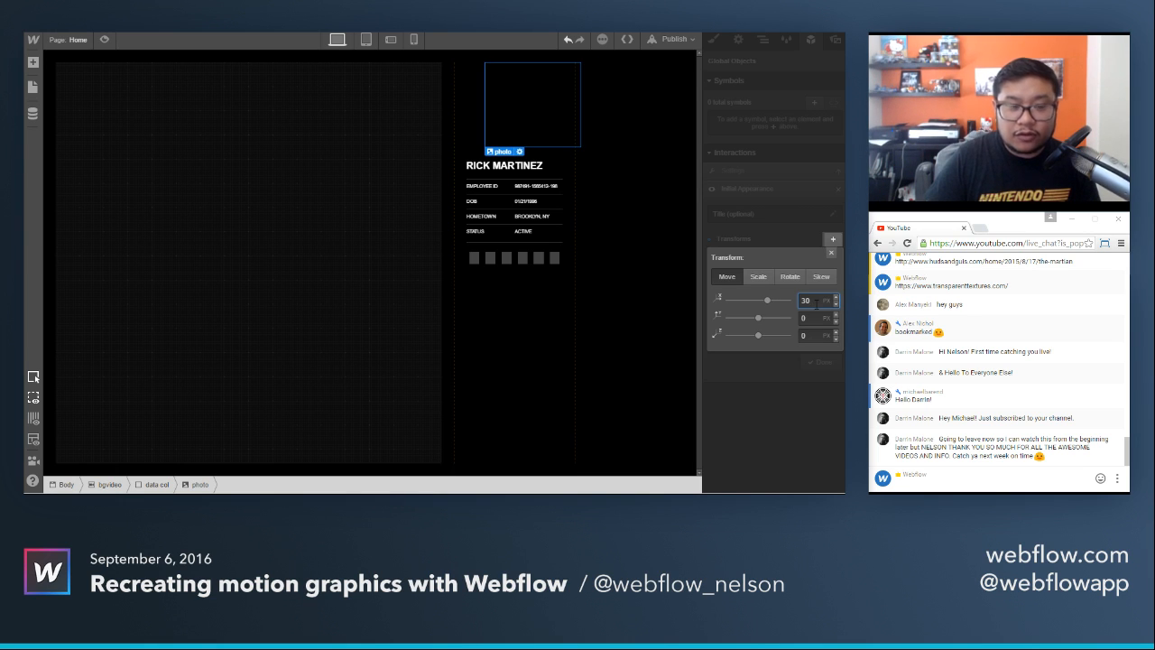
{"action": "left_click", "coordinate": [831, 252]}
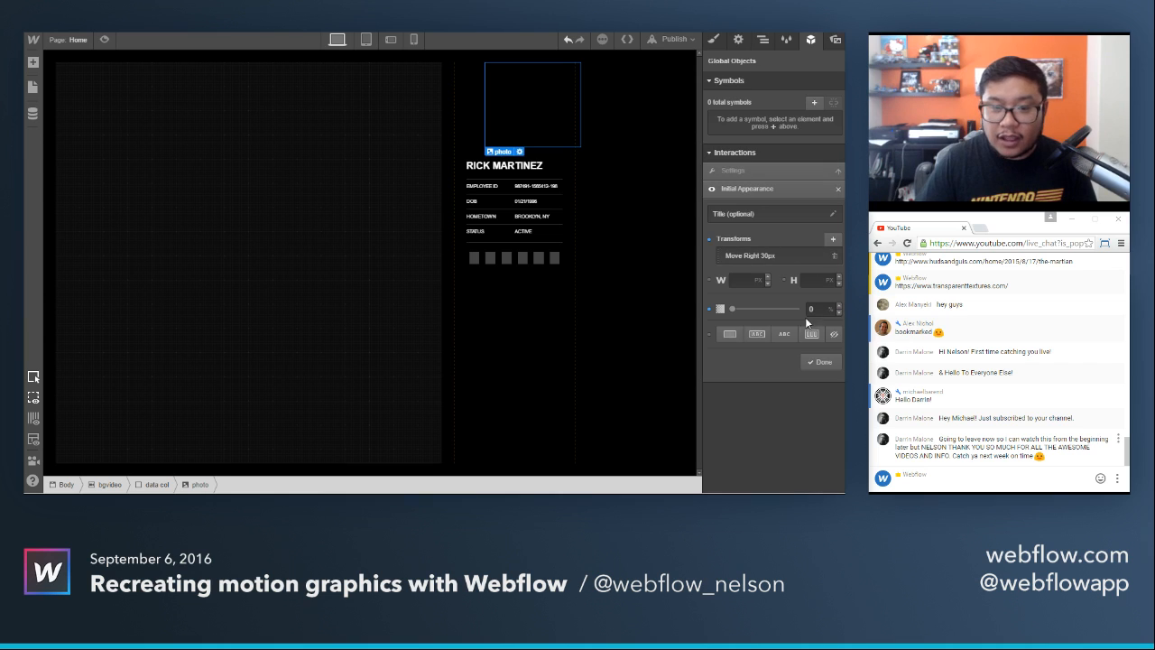
{"action": "left_click", "coordinate": [822, 360]}
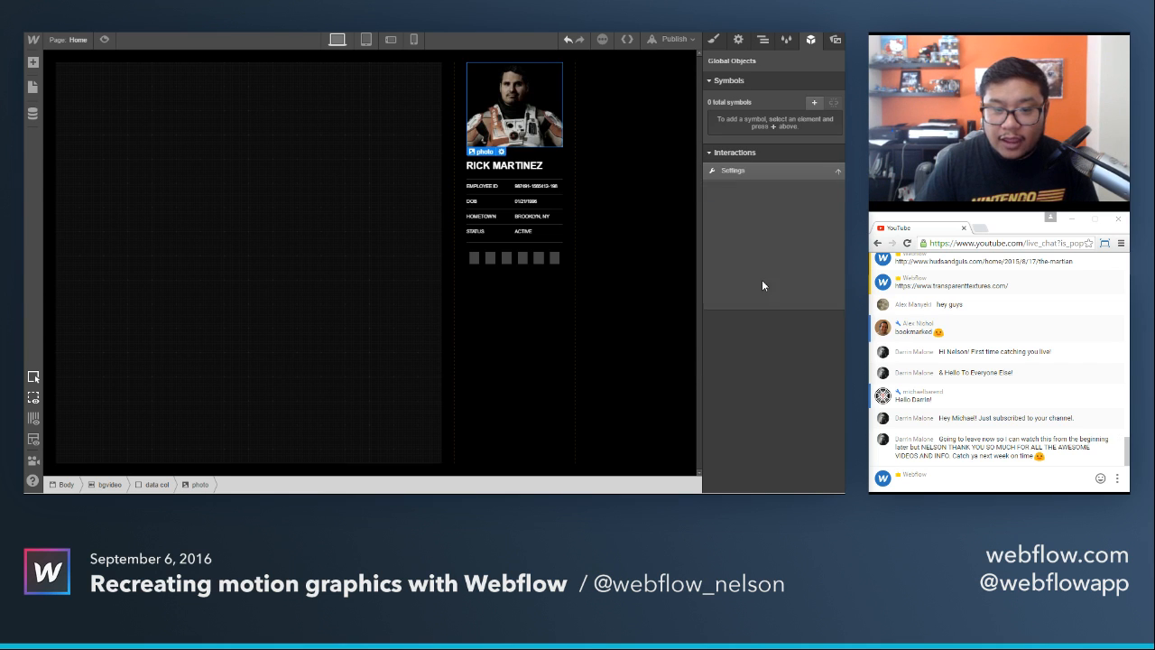
Set the wait step of the copied interaction's page load trigger to 550 ms.
{"action": "left_click", "coordinate": [733, 252]}
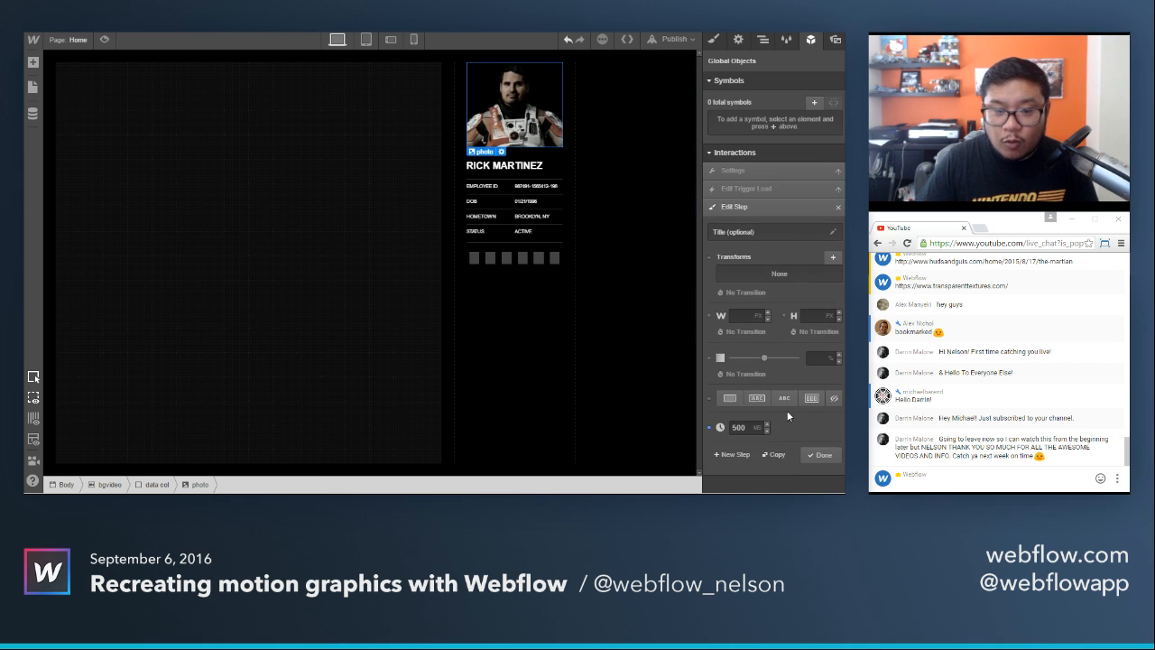
{"action": "left_click", "coordinate": [747, 425]}
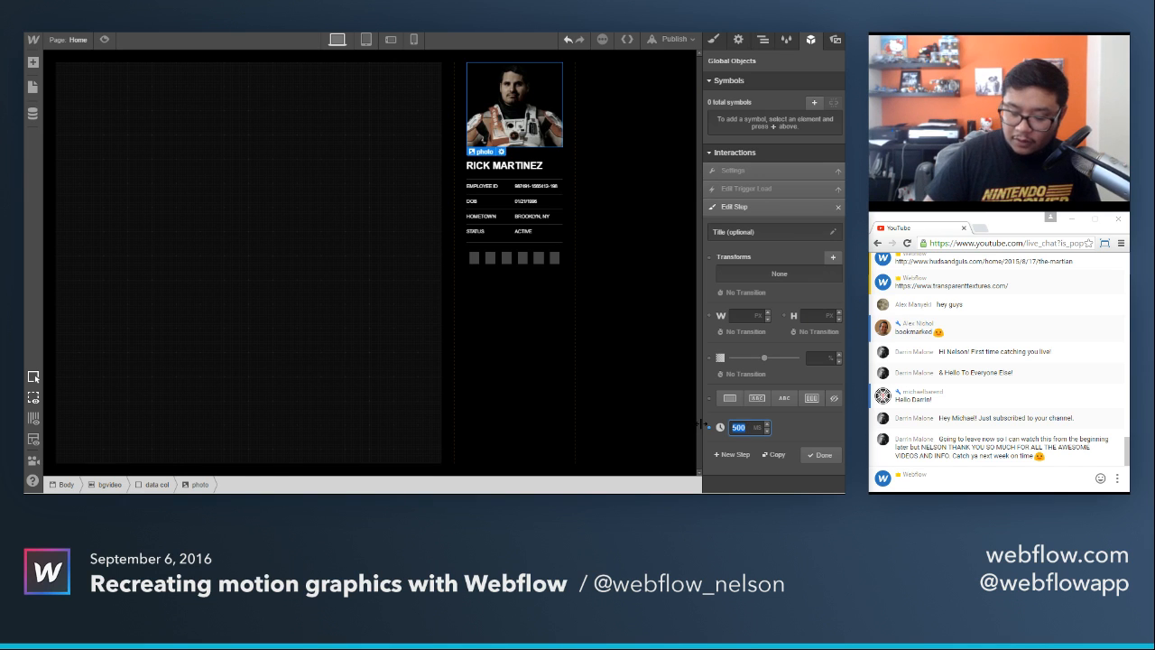
{"action": "type", "text": "55"}
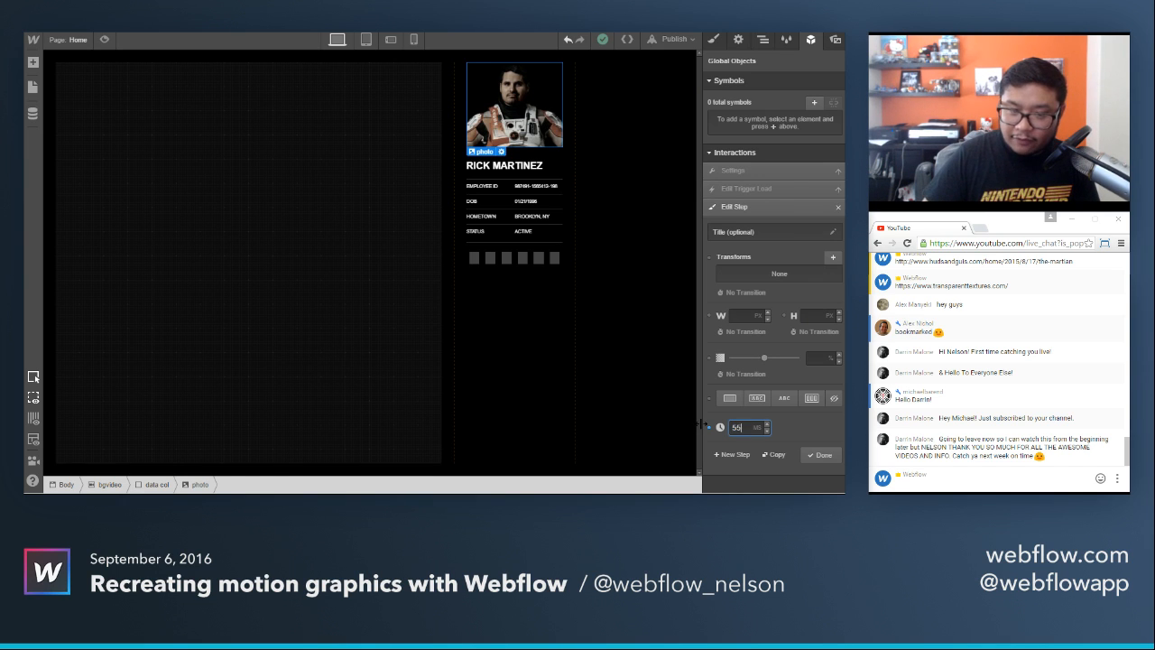
{"action": "type", "text": "0"}
{"action": "left_click", "coordinate": [822, 454]}
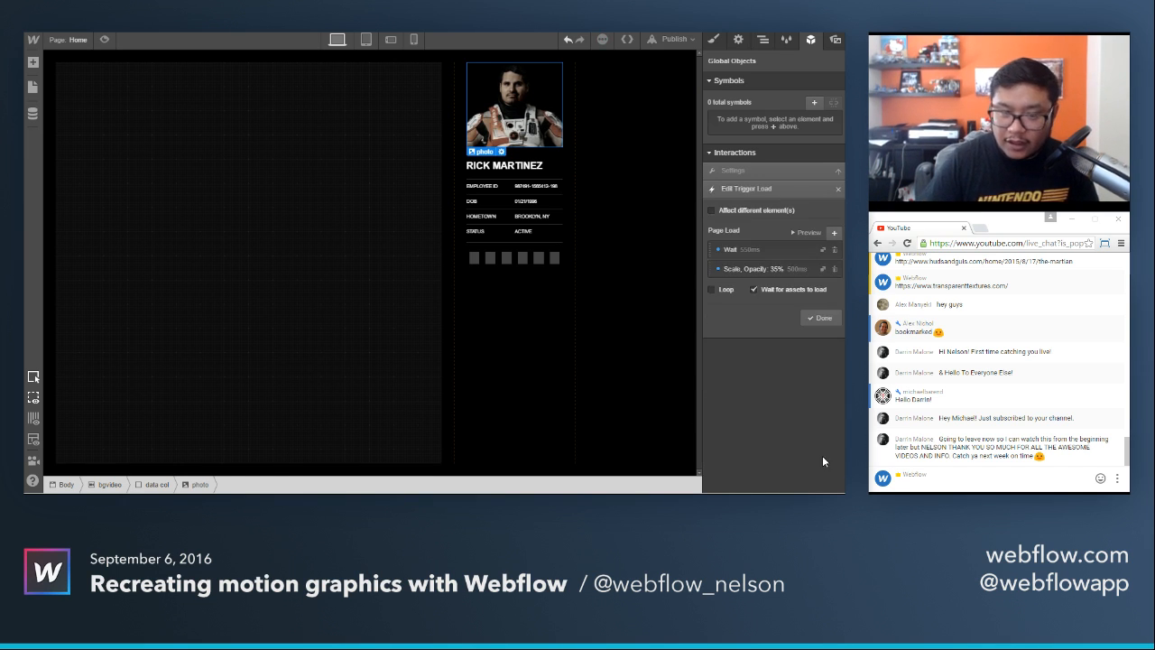
In load 2's second page load step, replace the scale transform with a move to origin and set opacity to 100%.
{"action": "left_click", "coordinate": [788, 268]}
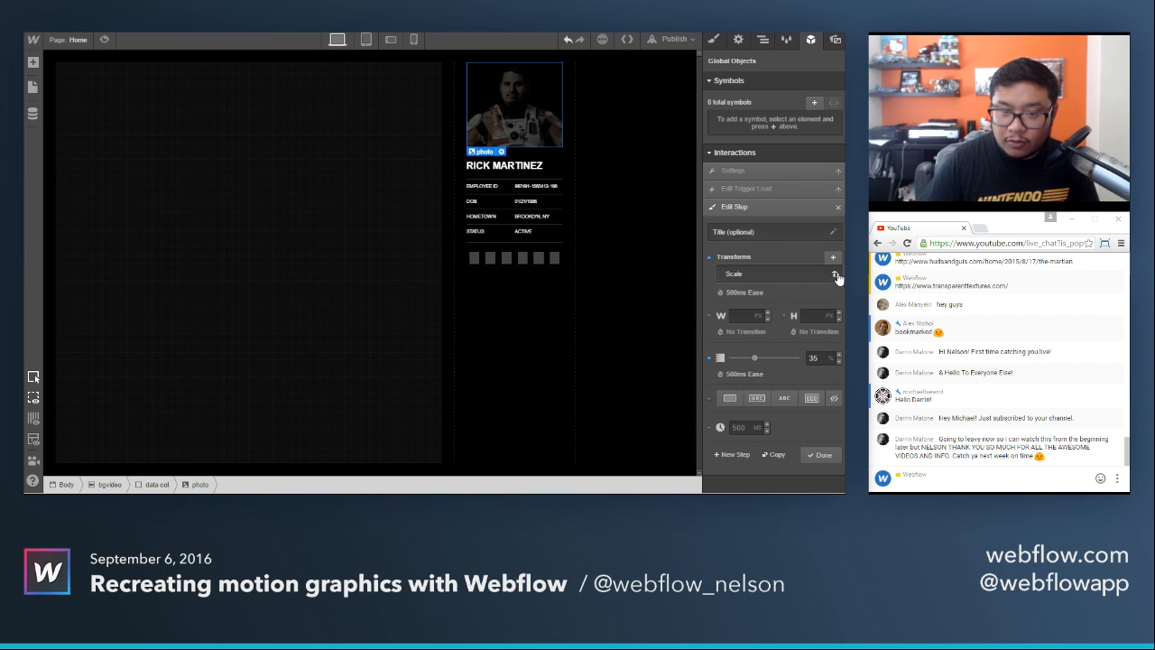
{"action": "left_click", "coordinate": [833, 258]}
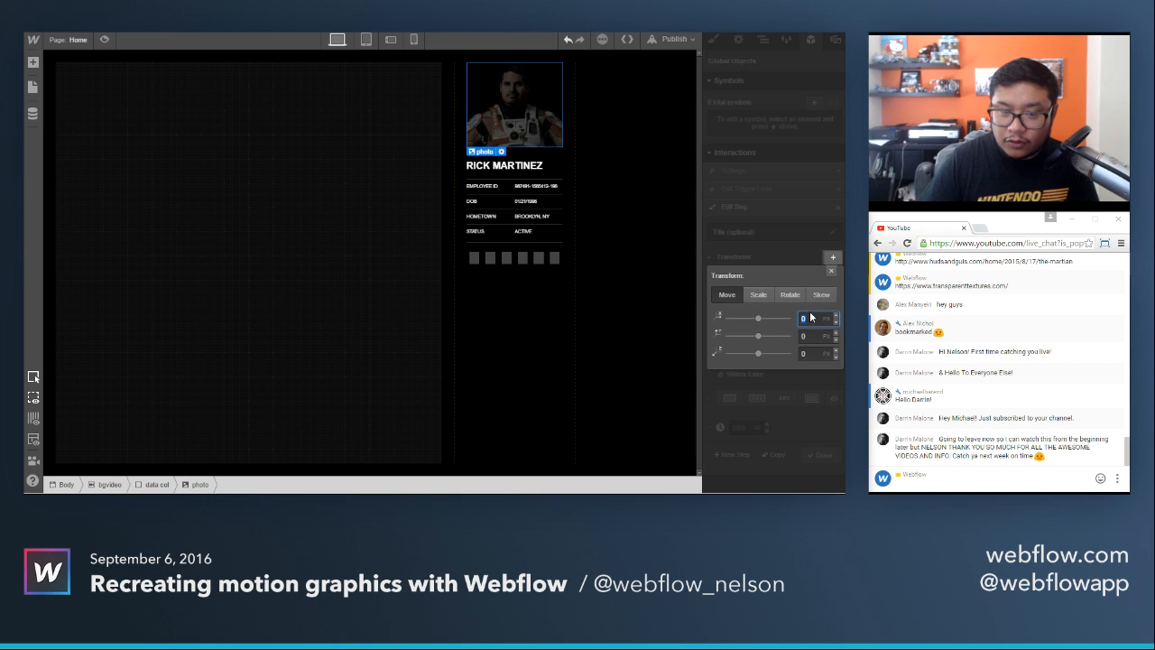
{"action": "key", "text": "Return"}
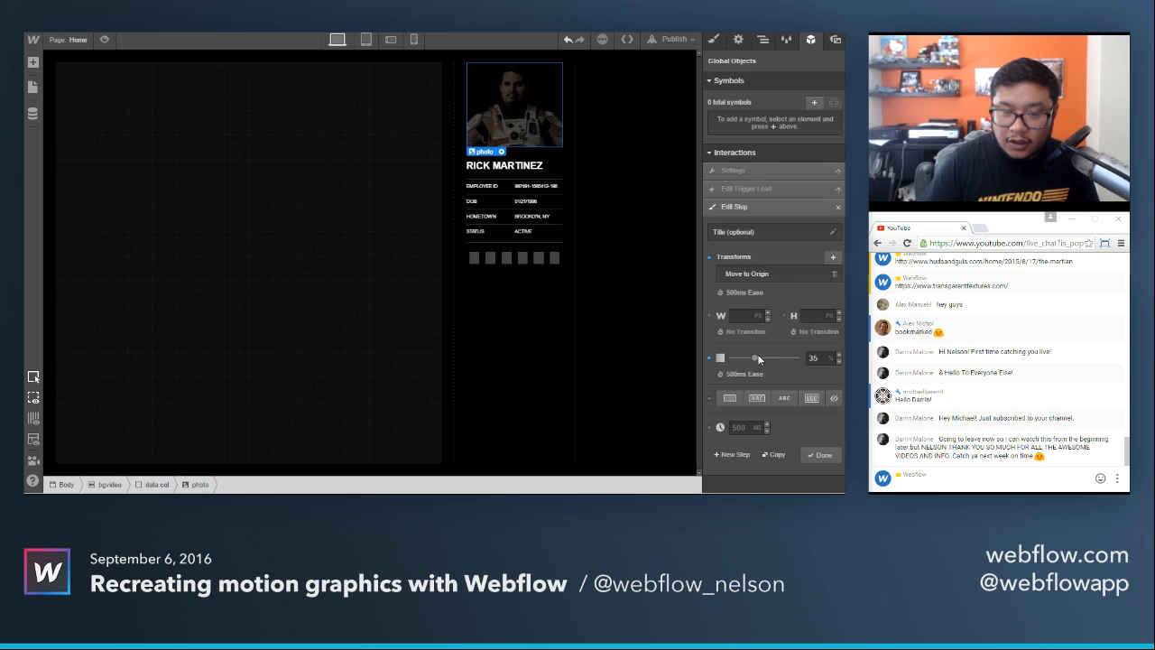
{"action": "left_click", "coordinate": [823, 454]}
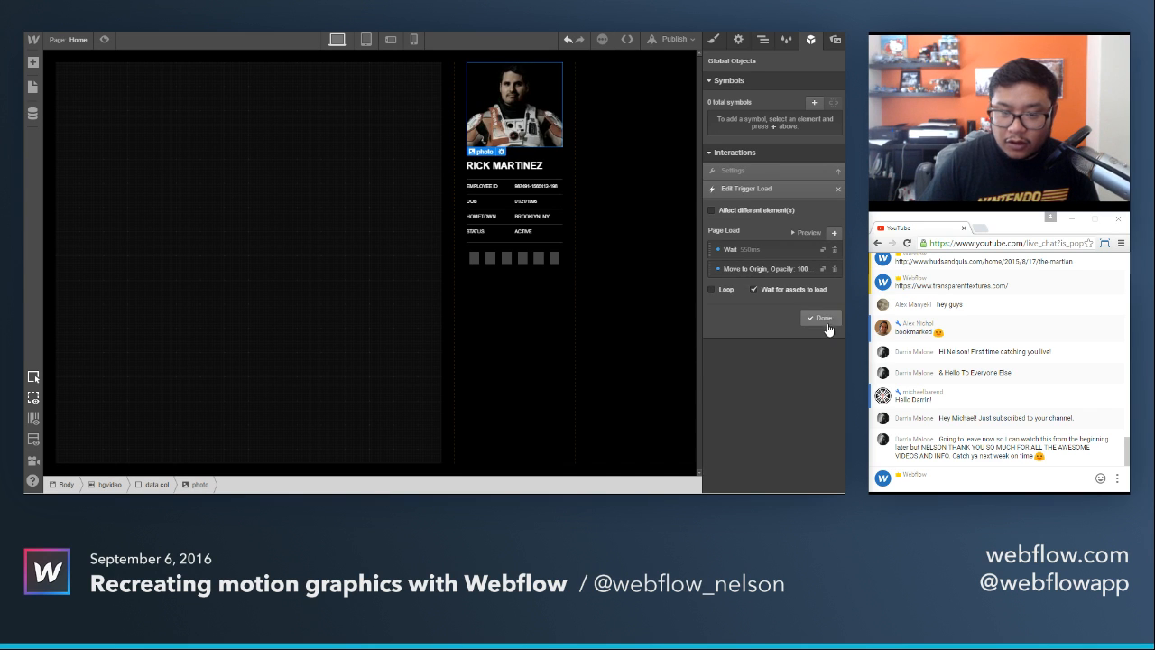
{"action": "left_click", "coordinate": [818, 298]}
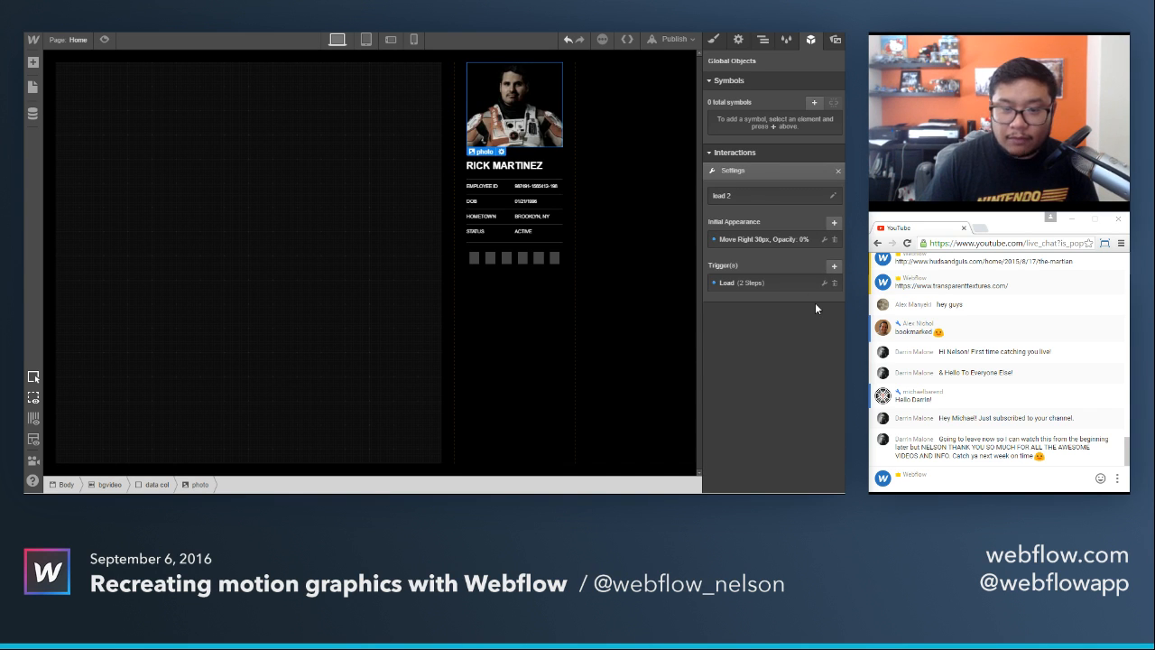
Preview the page to check the portrait photo's load animation, then return to editing.
{"action": "left_click", "coordinate": [105, 39]}
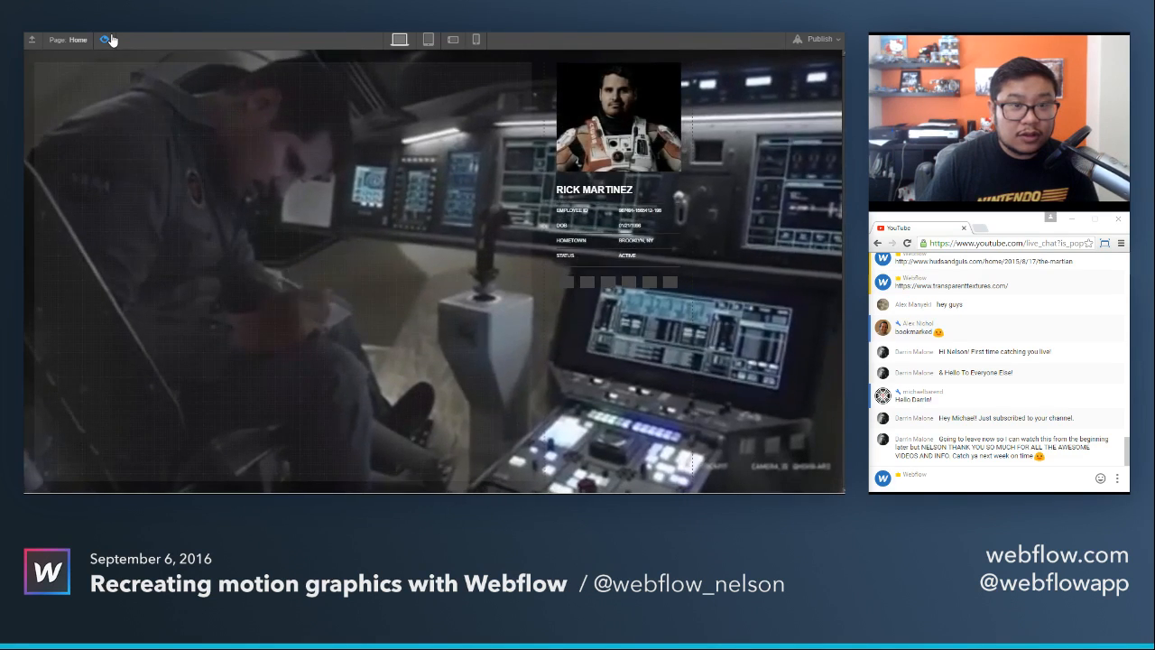
{"action": "left_click", "coordinate": [108, 39]}
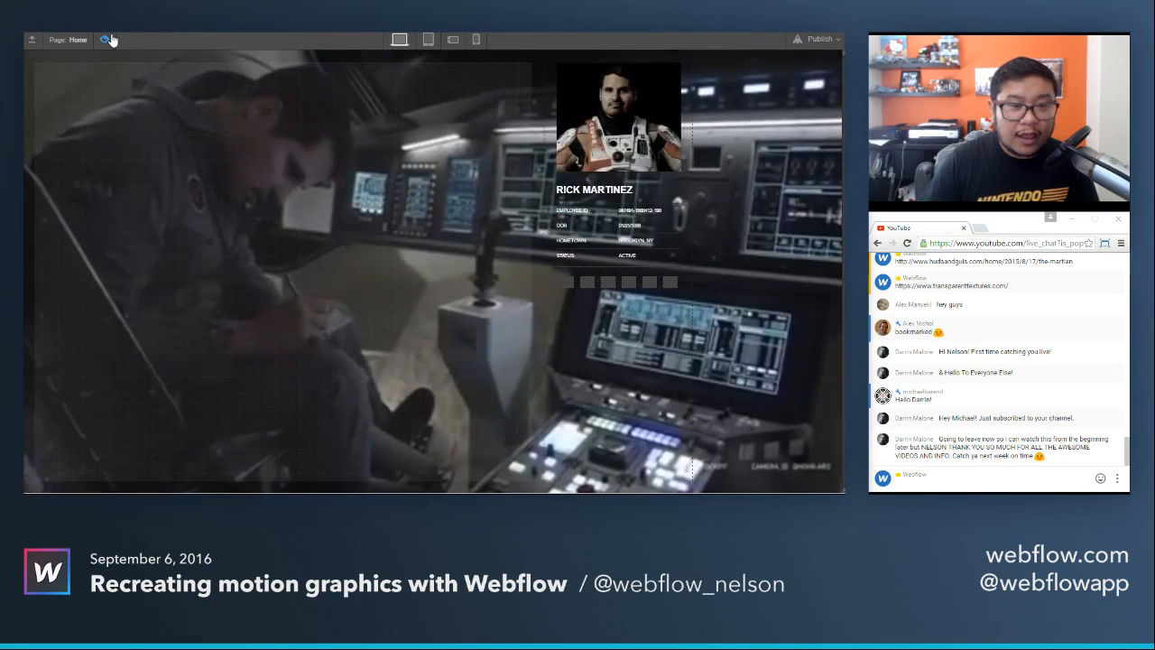
{"action": "left_click", "coordinate": [109, 39]}
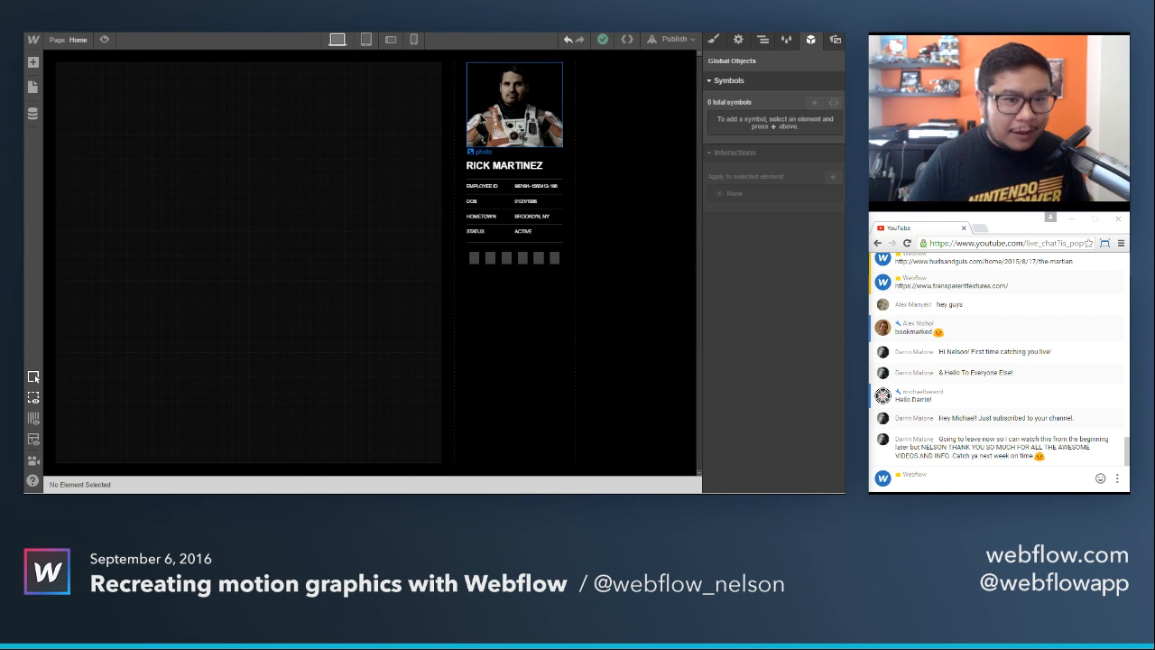
With the name heading selected, duplicate the load 2 interaction and review the copy's initial appearance.
{"action": "left_click", "coordinate": [482, 118]}
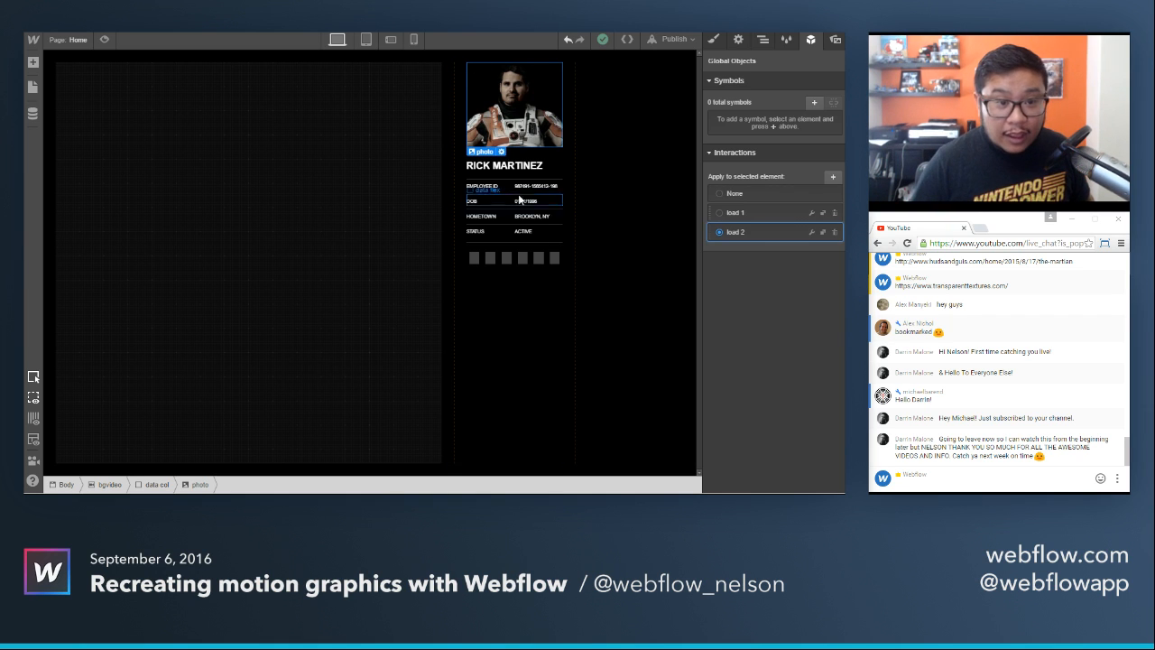
{"action": "left_click", "coordinate": [506, 165]}
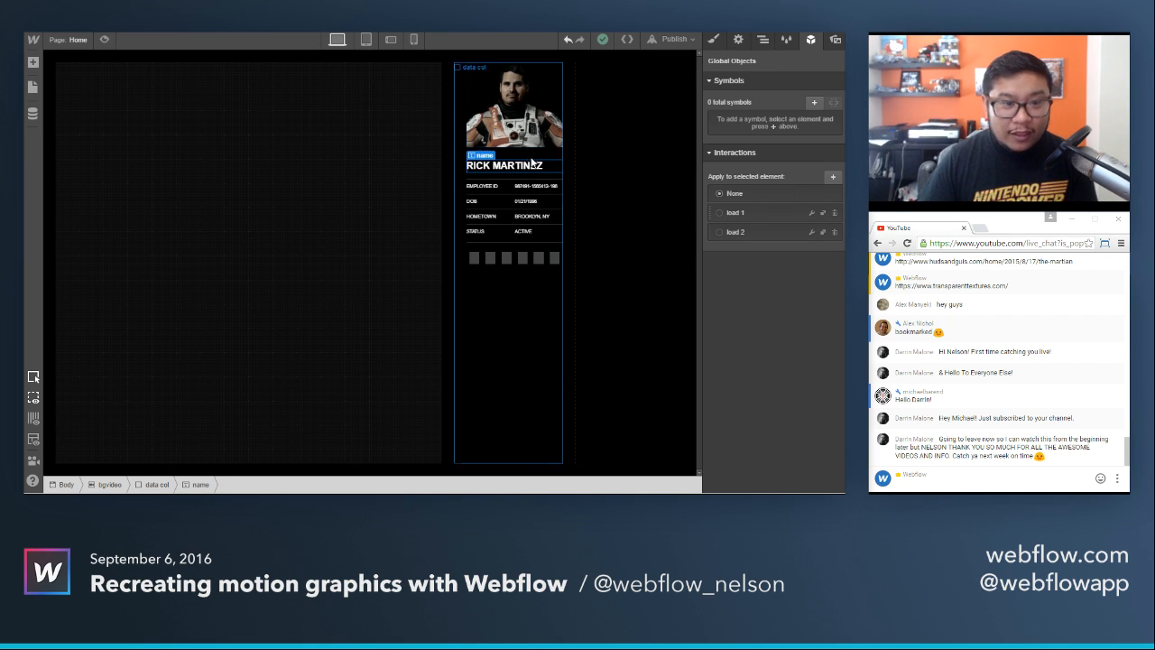
{"action": "left_click", "coordinate": [822, 232]}
{"action": "left_click", "coordinate": [811, 251]}
{"action": "left_click", "coordinate": [801, 248]}
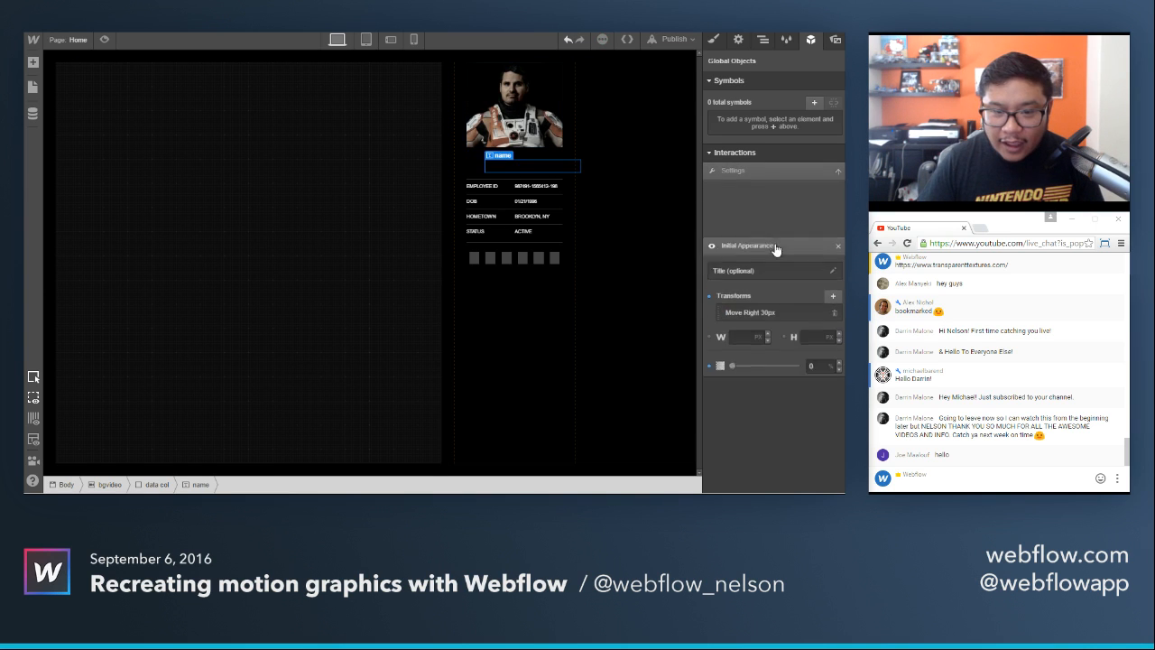
{"action": "left_click", "coordinate": [819, 362]}
Set the wait step of load 3's page load trigger to 575 ms.
{"action": "left_click", "coordinate": [742, 280]}
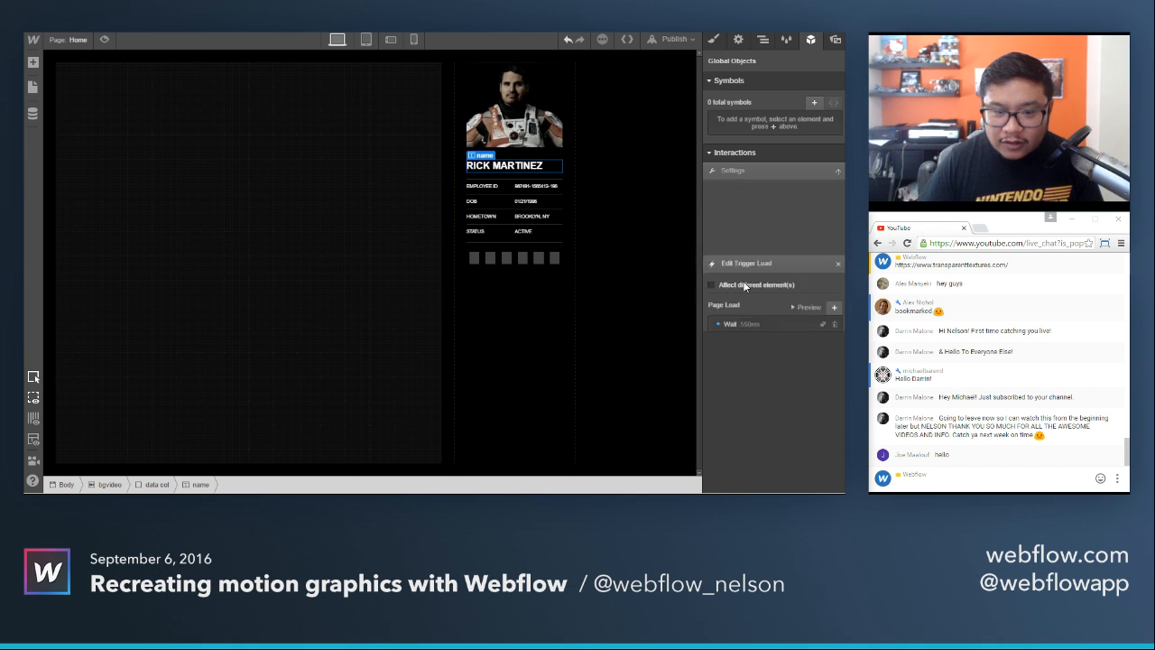
{"action": "left_click", "coordinate": [748, 269]}
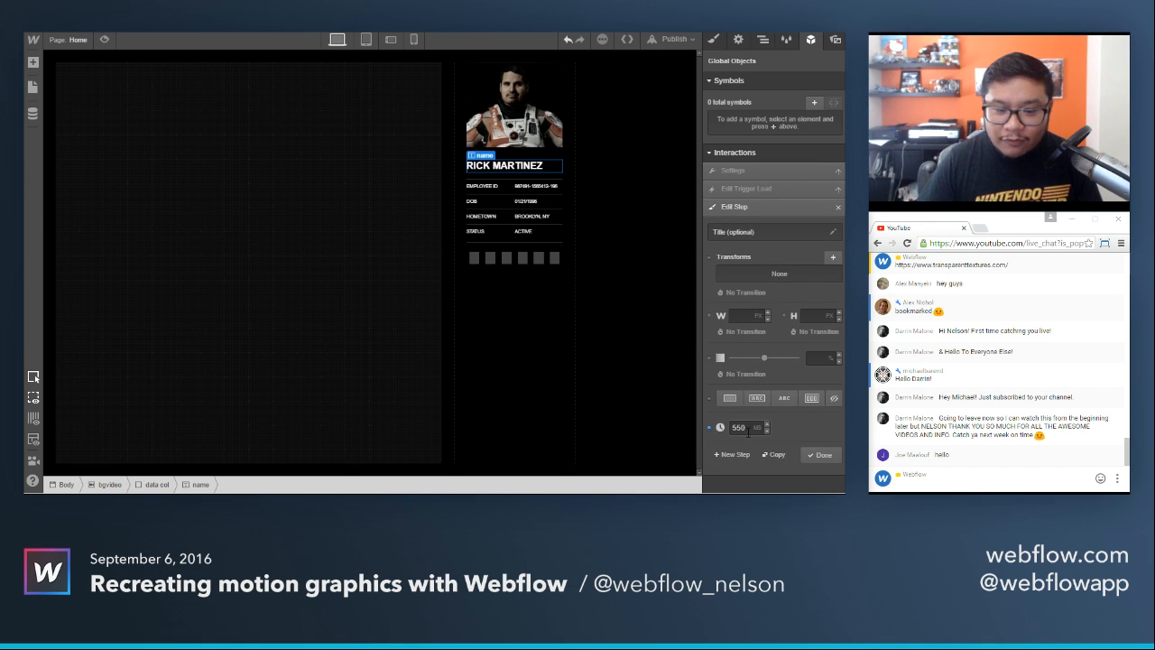
{"action": "double_click", "coordinate": [745, 430]}
{"action": "type", "text": "5"}
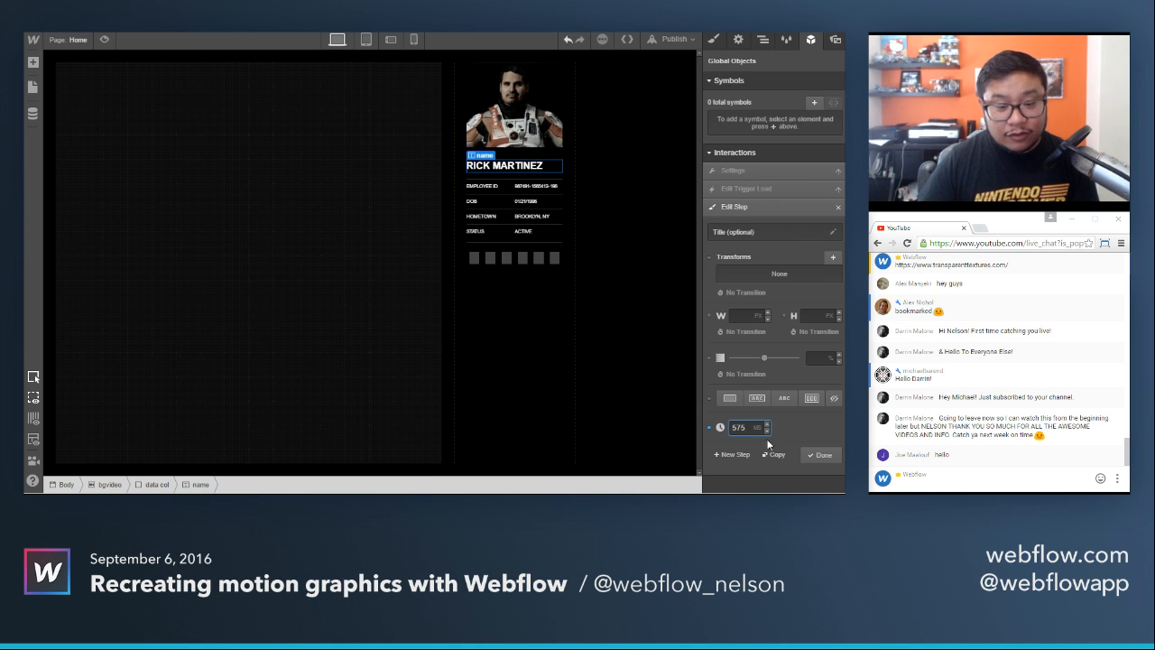
{"action": "left_click", "coordinate": [820, 455]}
{"action": "left_click", "coordinate": [821, 316]}
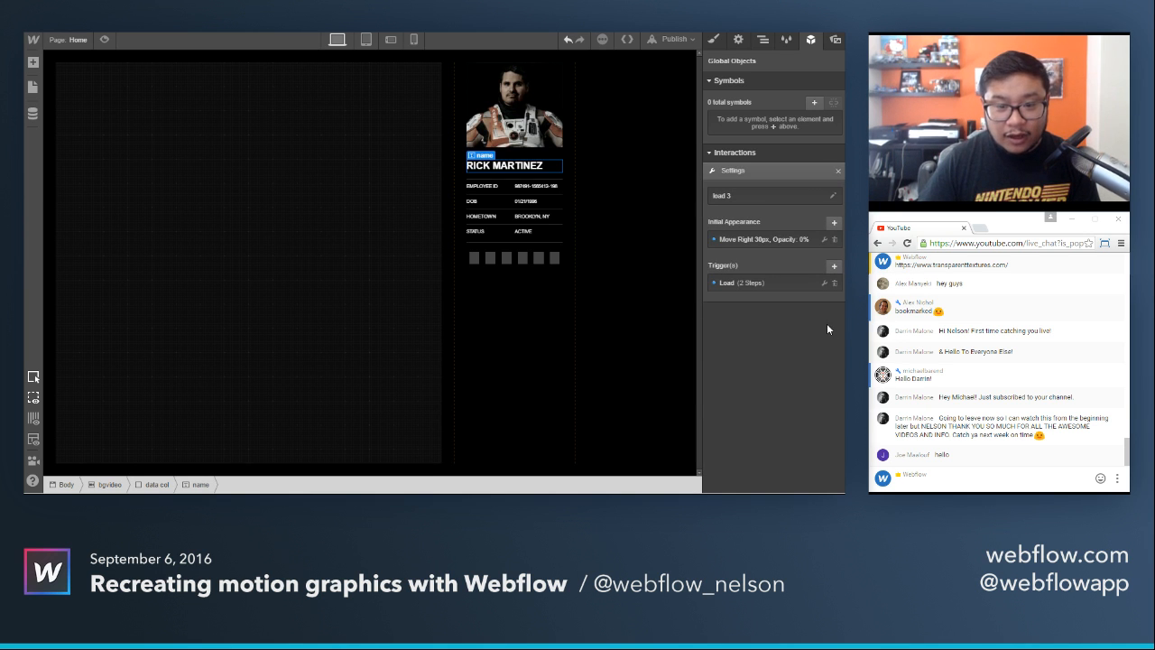
Preview the page twice to check the name heading's load animation against the photo's.
{"action": "left_click", "coordinate": [105, 40]}
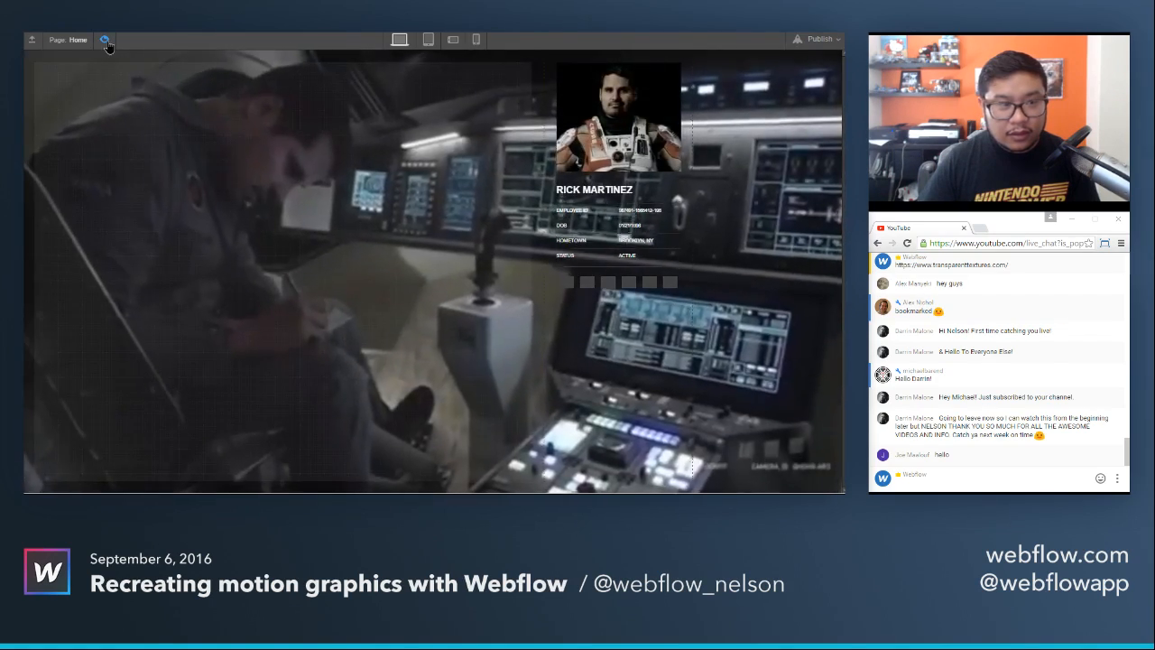
{"action": "left_click", "coordinate": [105, 41]}
{"action": "left_click", "coordinate": [104, 41]}
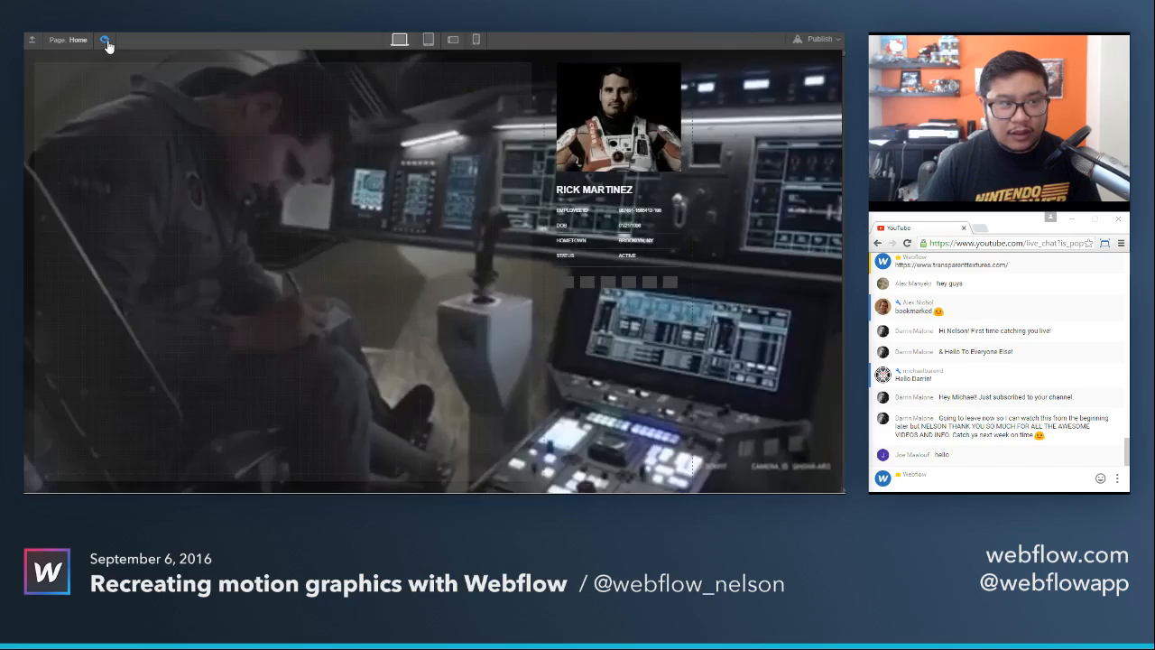
{"action": "left_click", "coordinate": [104, 41]}
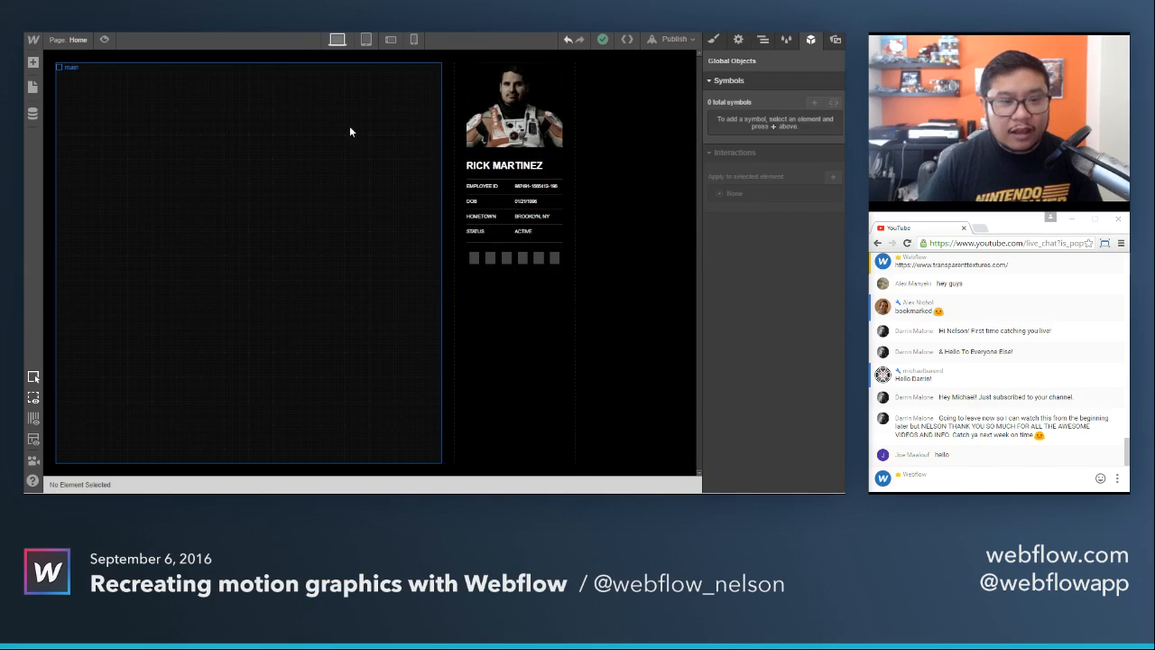
Compare the page load trigger settings of the photo's load 2 and the name heading's load 3 interactions.
{"action": "left_click", "coordinate": [505, 166]}
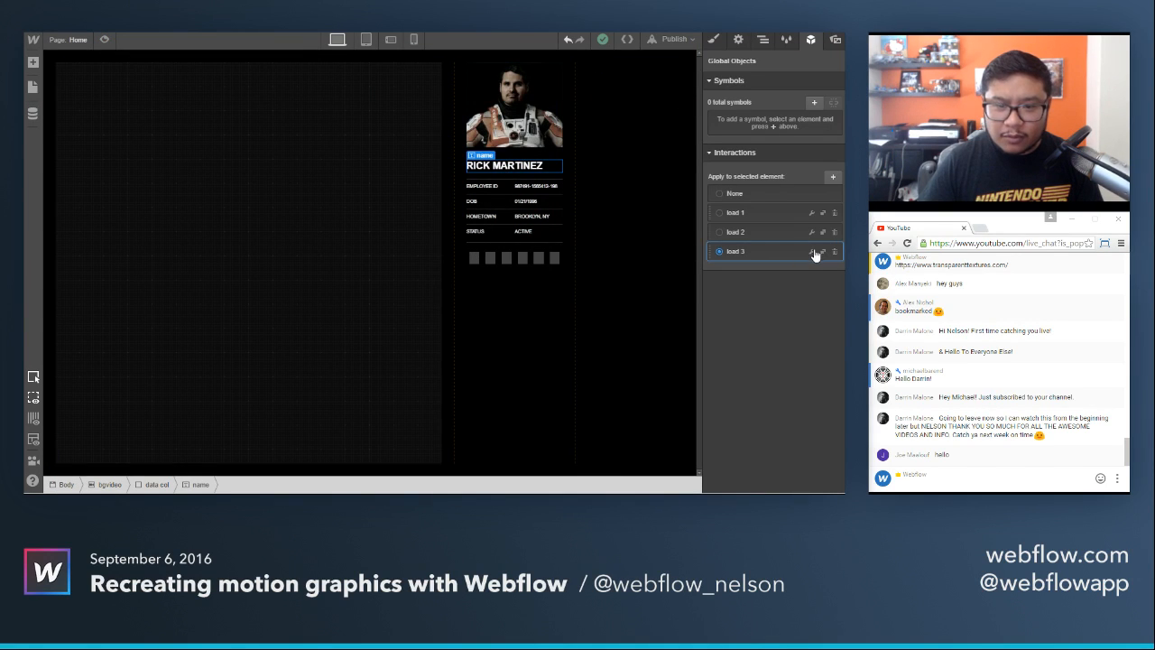
{"action": "left_click", "coordinate": [558, 137]}
{"action": "left_click", "coordinate": [811, 233]}
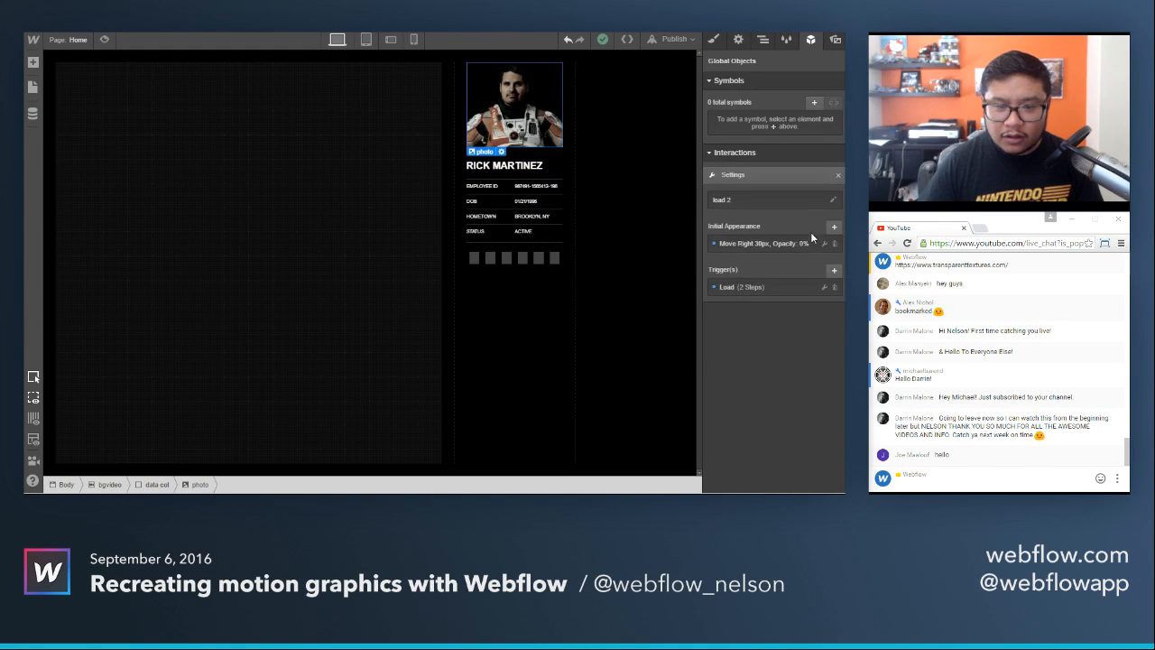
{"action": "left_click", "coordinate": [823, 319]}
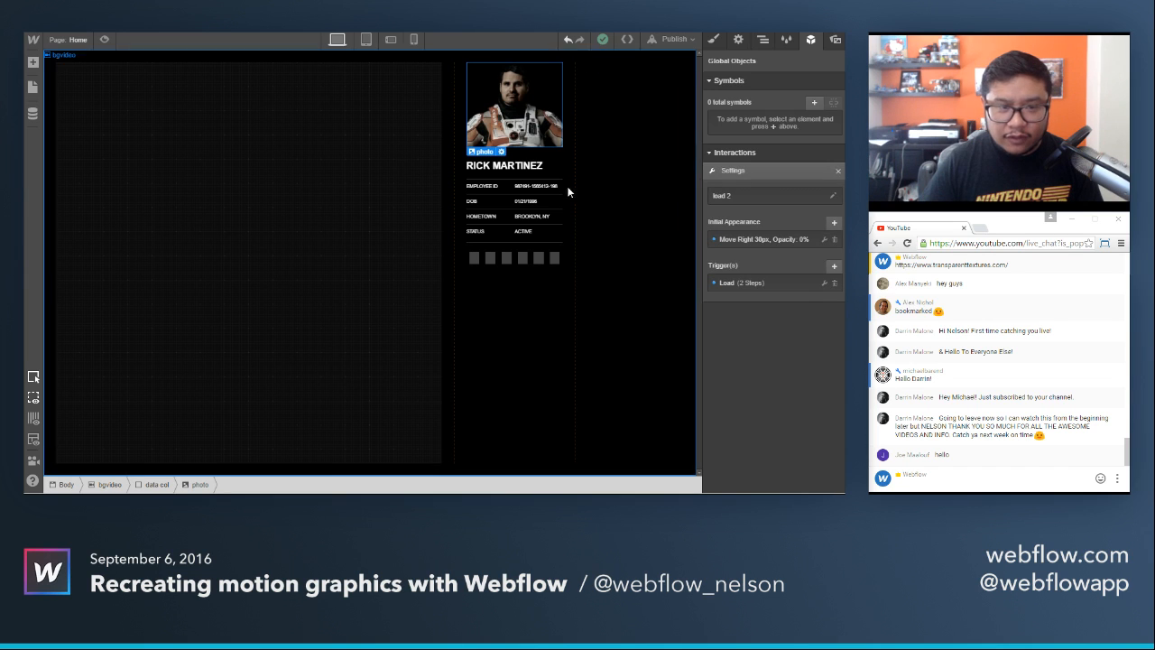
{"action": "left_click", "coordinate": [532, 166]}
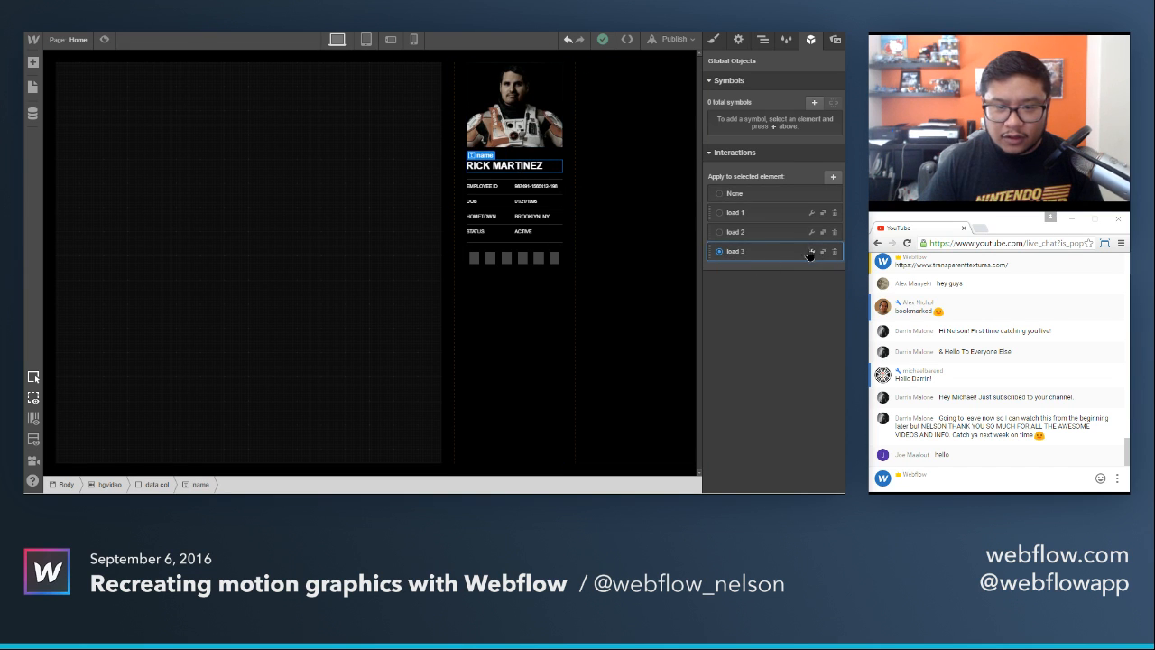
{"action": "left_click", "coordinate": [810, 252]}
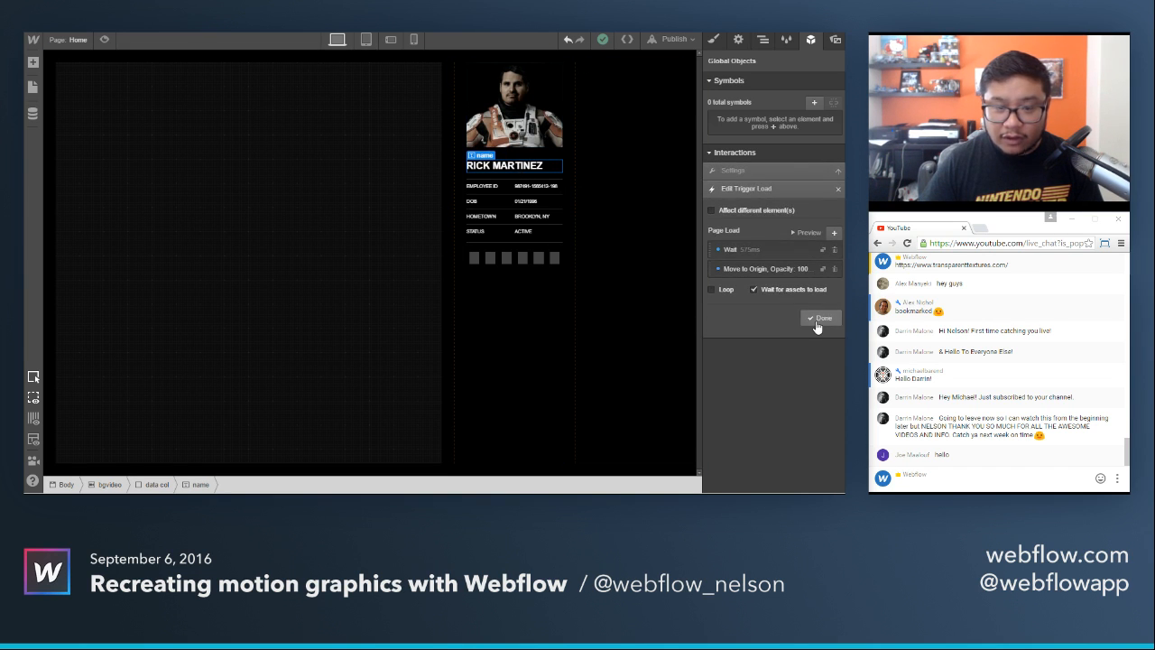
{"action": "left_click", "coordinate": [820, 318]}
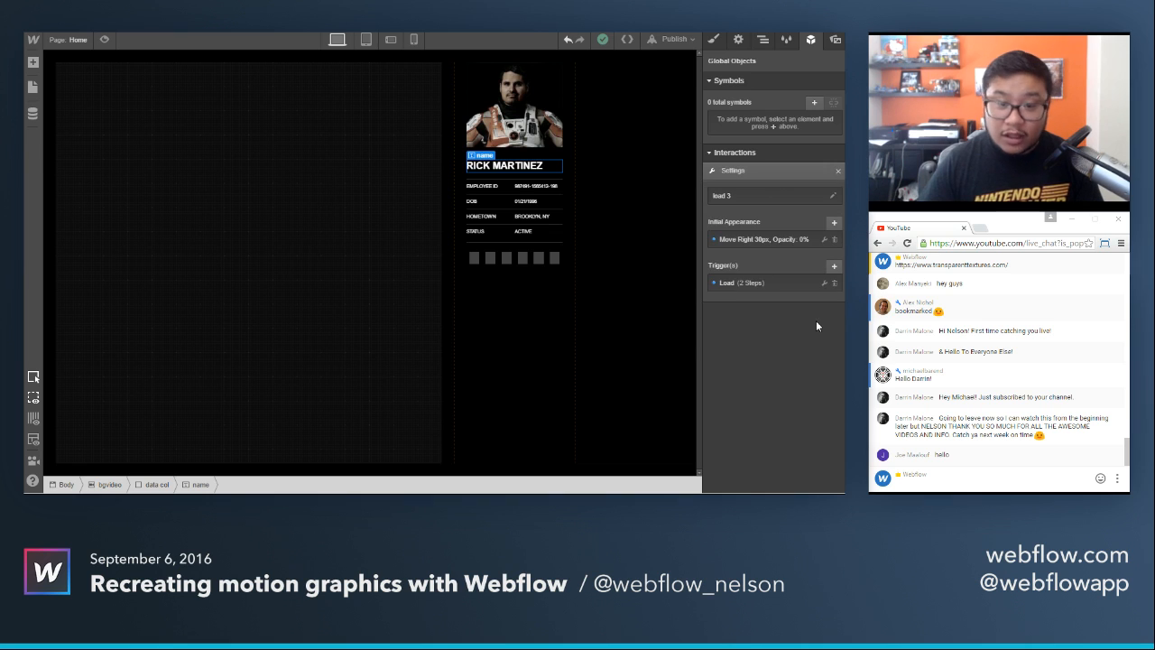
For the employee ID row, duplicate load 3 and set the copy's page load wait to 600 ms.
{"action": "left_click", "coordinate": [513, 185]}
{"action": "left_click", "coordinate": [821, 253]}
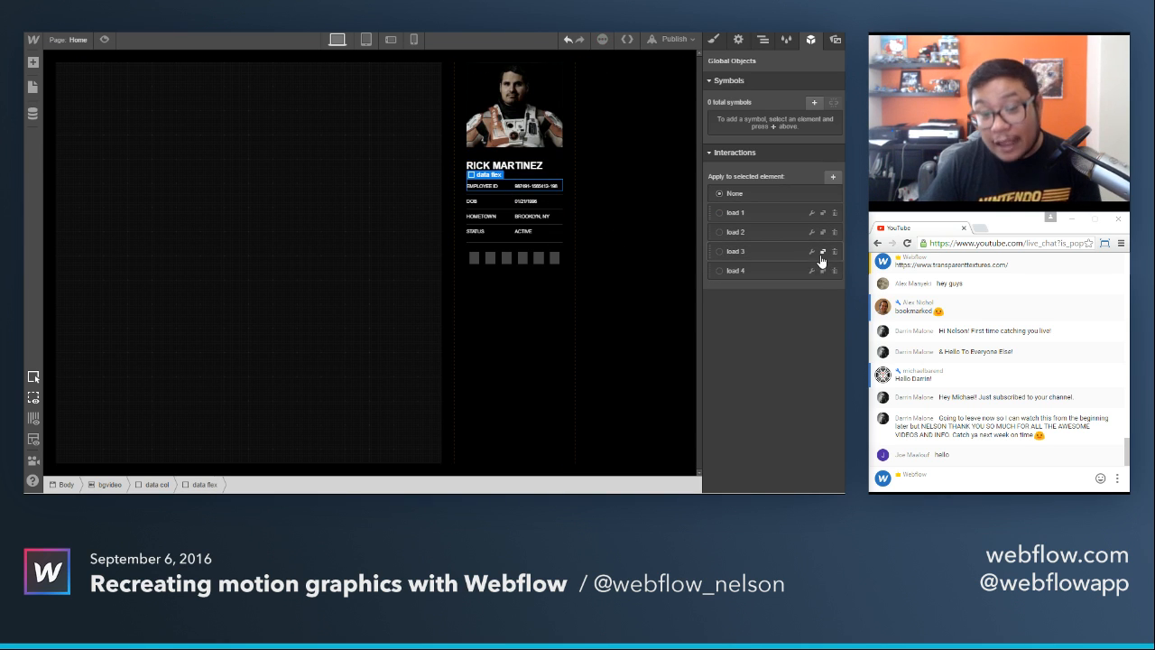
{"action": "left_click", "coordinate": [813, 273]}
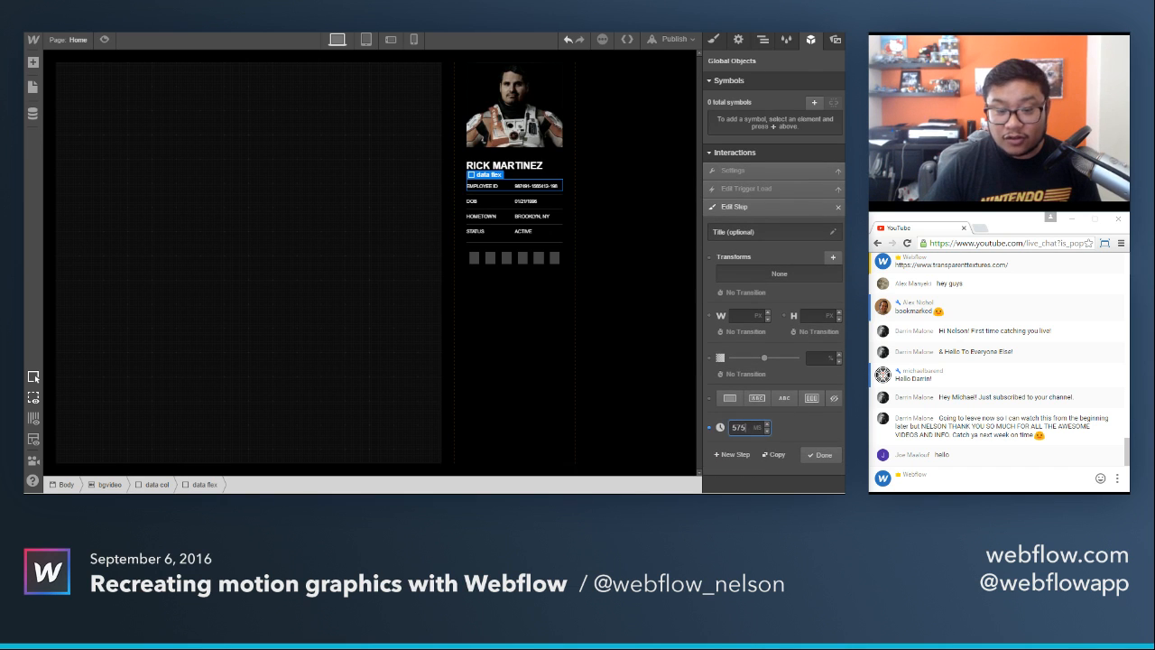
{"action": "left_click", "coordinate": [819, 454]}
{"action": "left_click", "coordinate": [831, 325]}
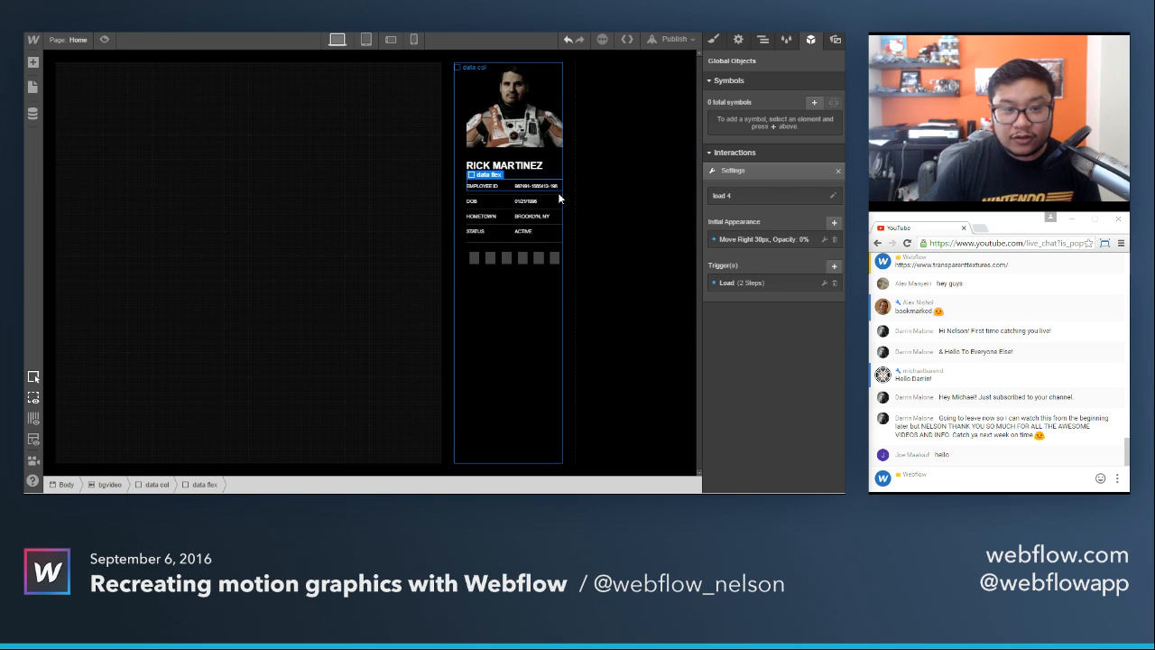
For the DOB row, duplicate load 4 and set the copy's page load wait to 625 ms.
{"action": "left_click", "coordinate": [558, 203]}
{"action": "left_click", "coordinate": [821, 270]}
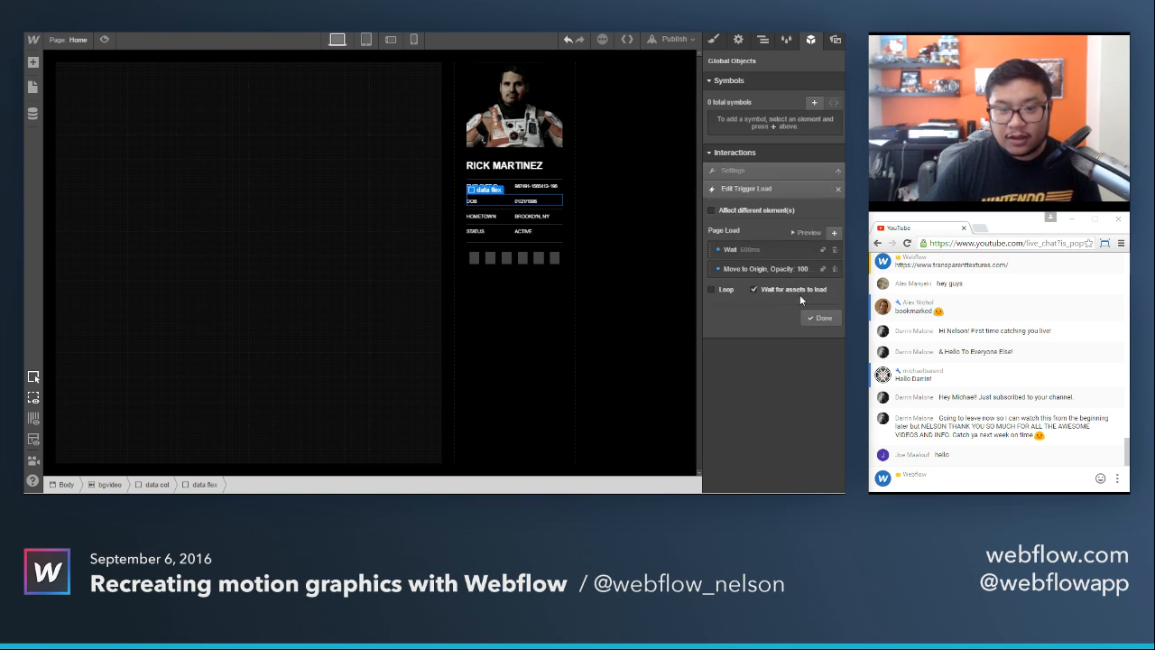
{"action": "left_click", "coordinate": [751, 258]}
{"action": "left_click", "coordinate": [749, 427]}
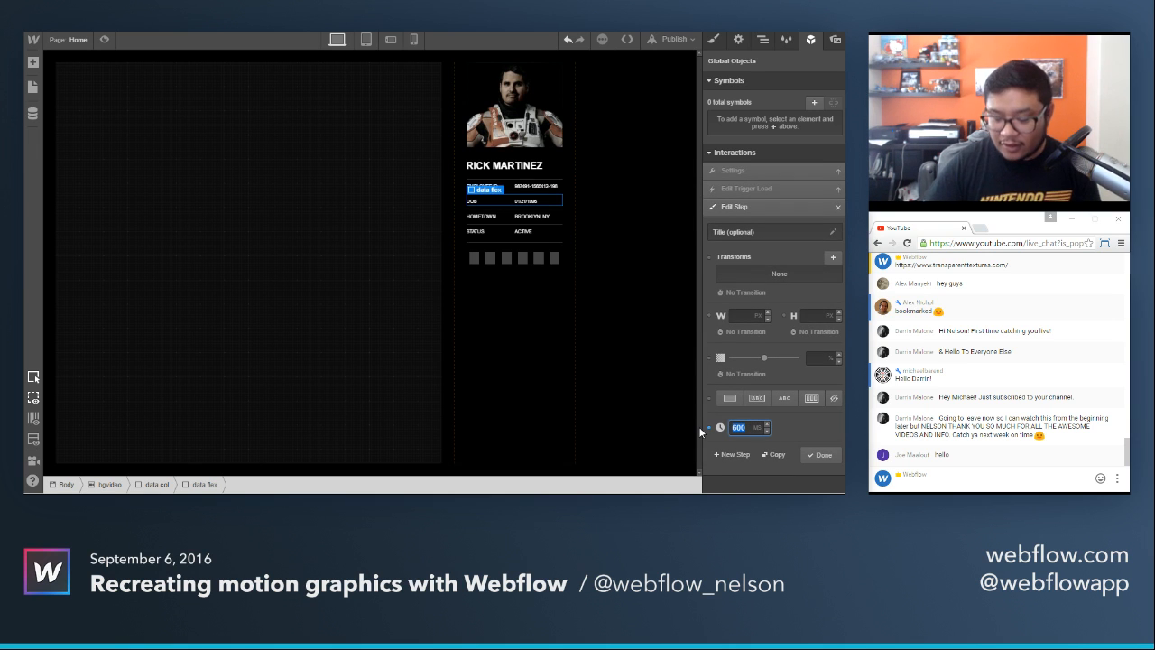
{"action": "type", "text": "625"}
{"action": "left_click", "coordinate": [820, 455]}
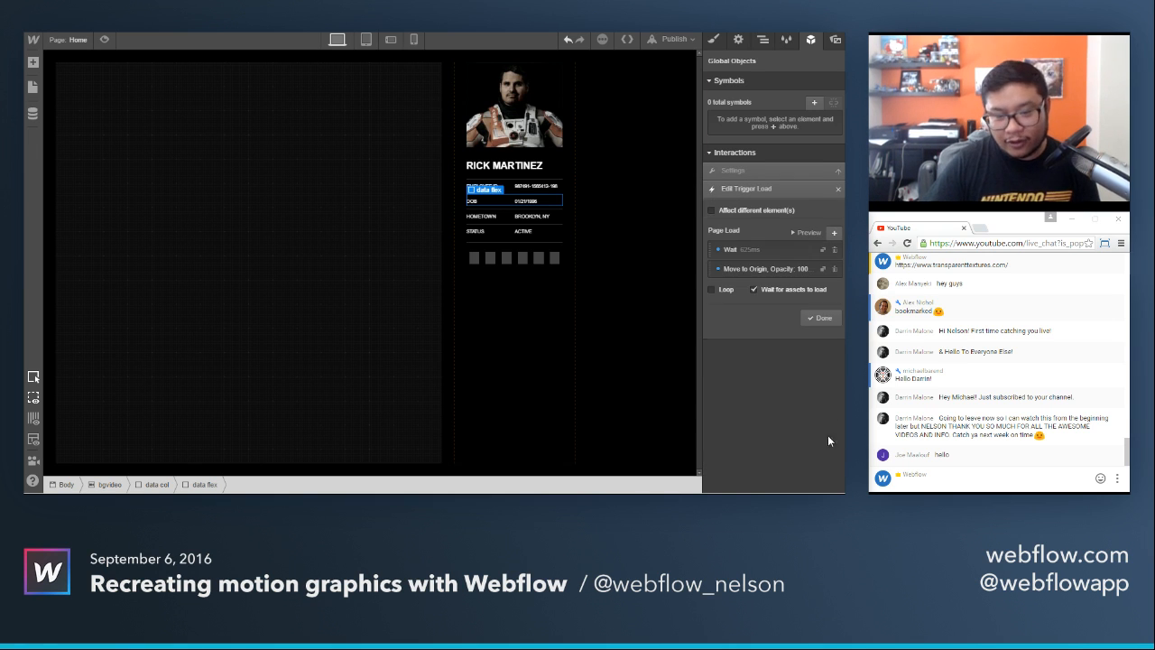
{"action": "left_click", "coordinate": [822, 319]}
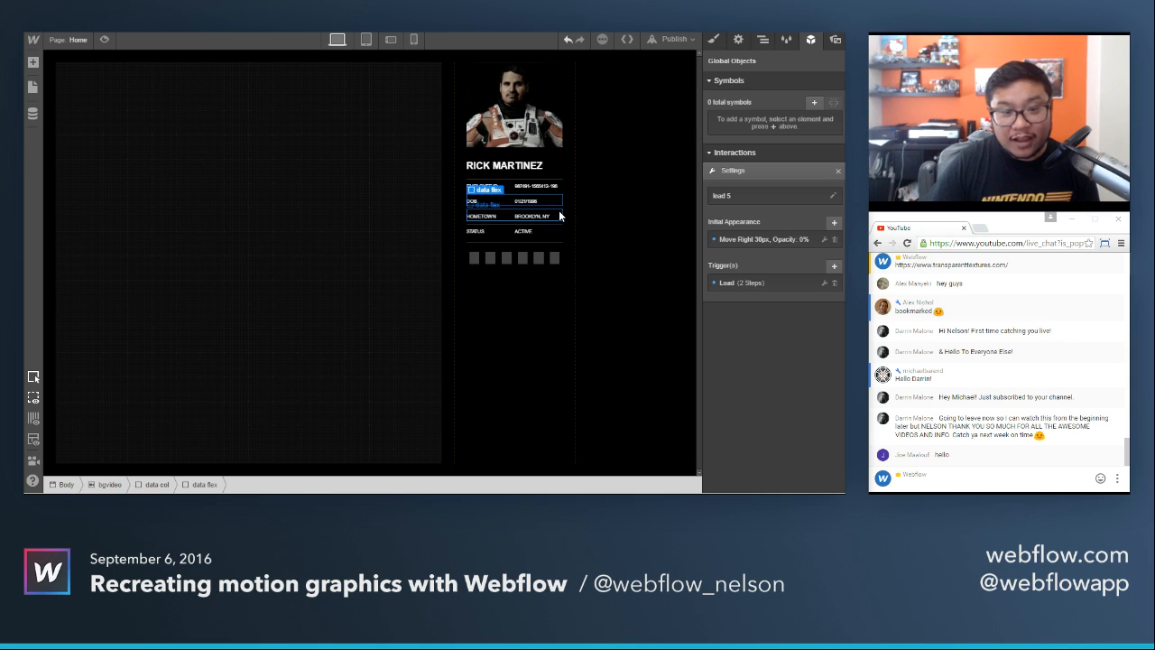
For the hometown row, duplicate load 5 and set the copy's page load wait to 625 ms.
{"action": "left_click", "coordinate": [559, 215]}
{"action": "left_click", "coordinate": [821, 291]}
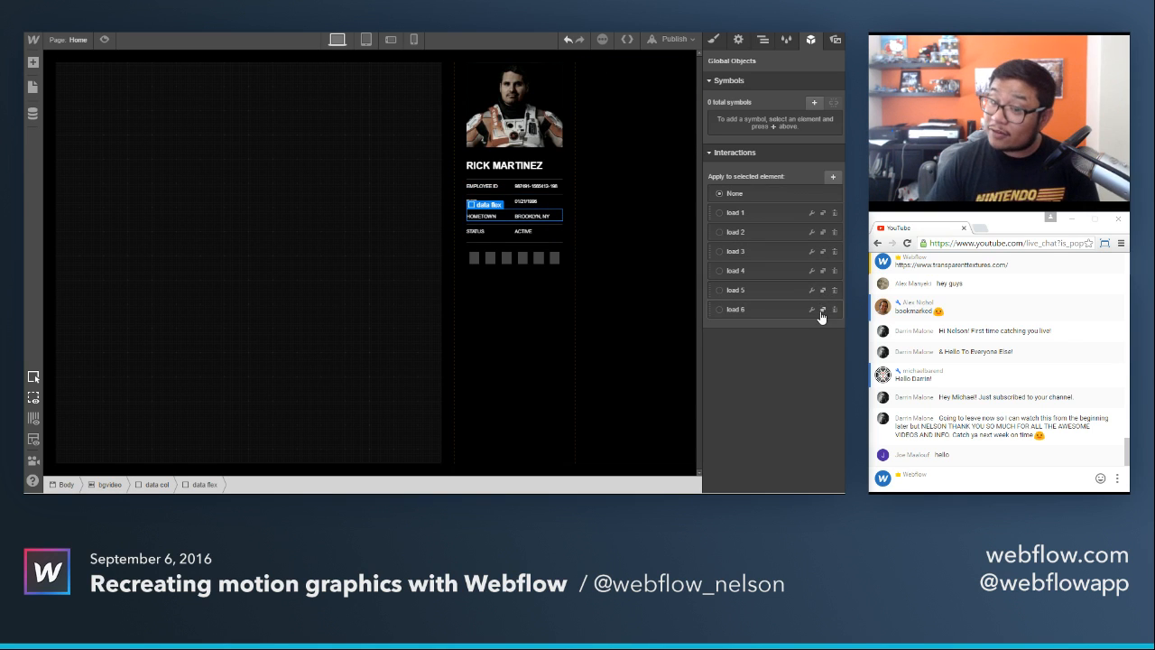
{"action": "left_click", "coordinate": [810, 311]}
{"action": "left_click", "coordinate": [752, 285]}
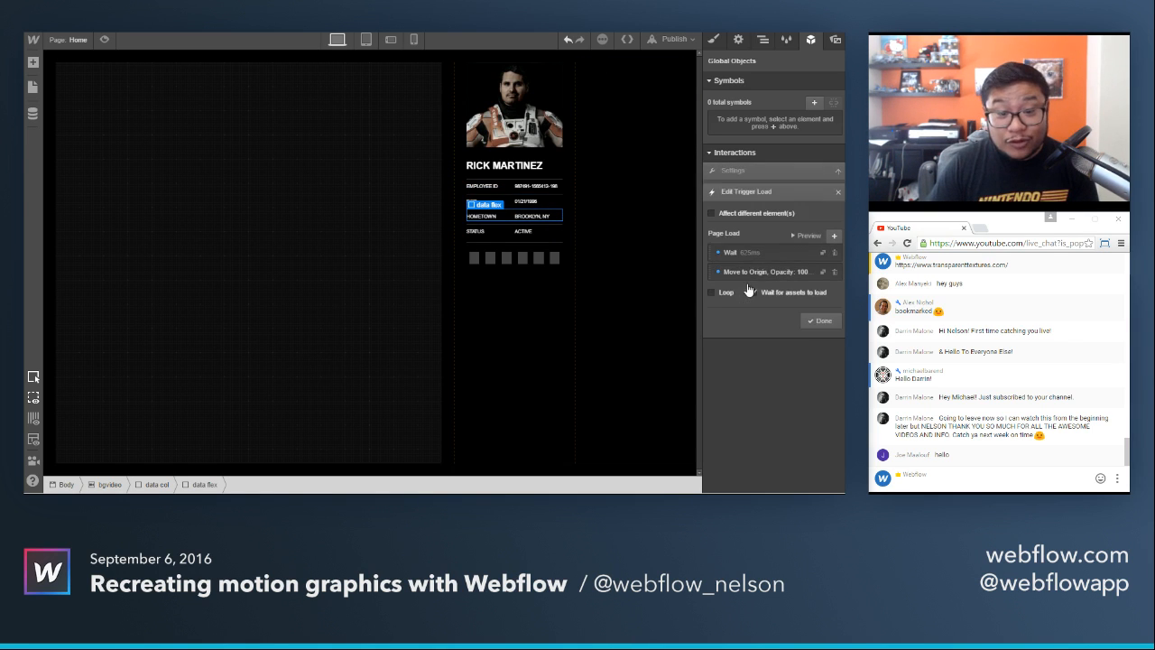
{"action": "left_click", "coordinate": [750, 256]}
{"action": "left_click_drag", "start_coordinate": [748, 427], "coordinate": [712, 428]}
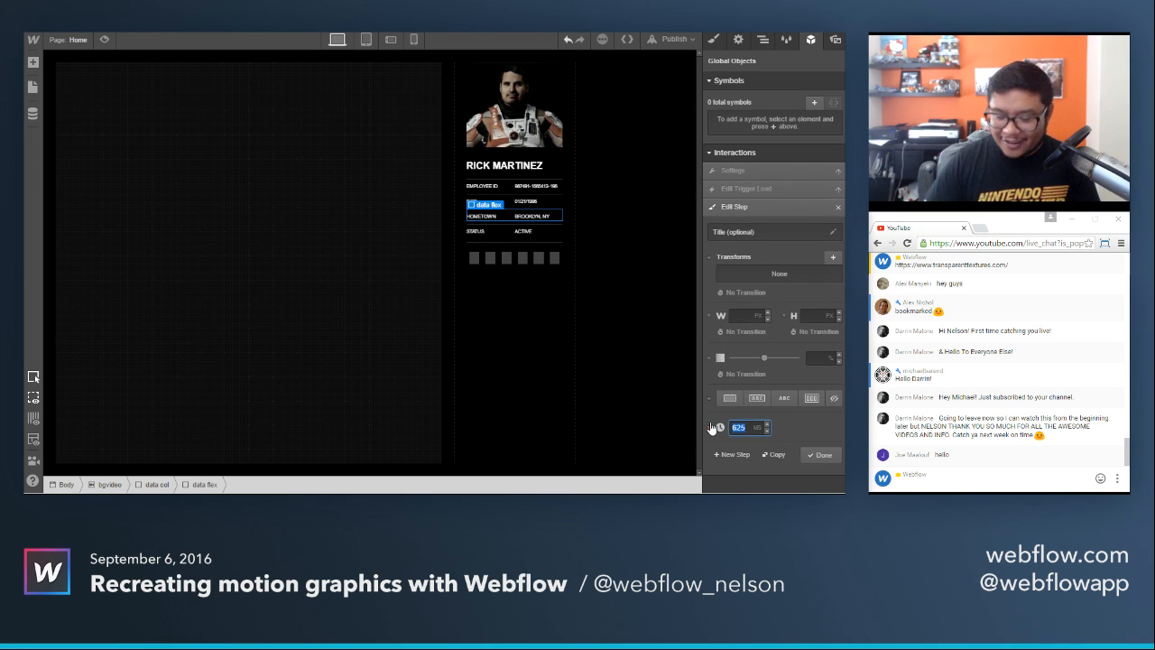
{"action": "type", "text": "650"}
{"action": "left_click", "coordinate": [820, 454]}
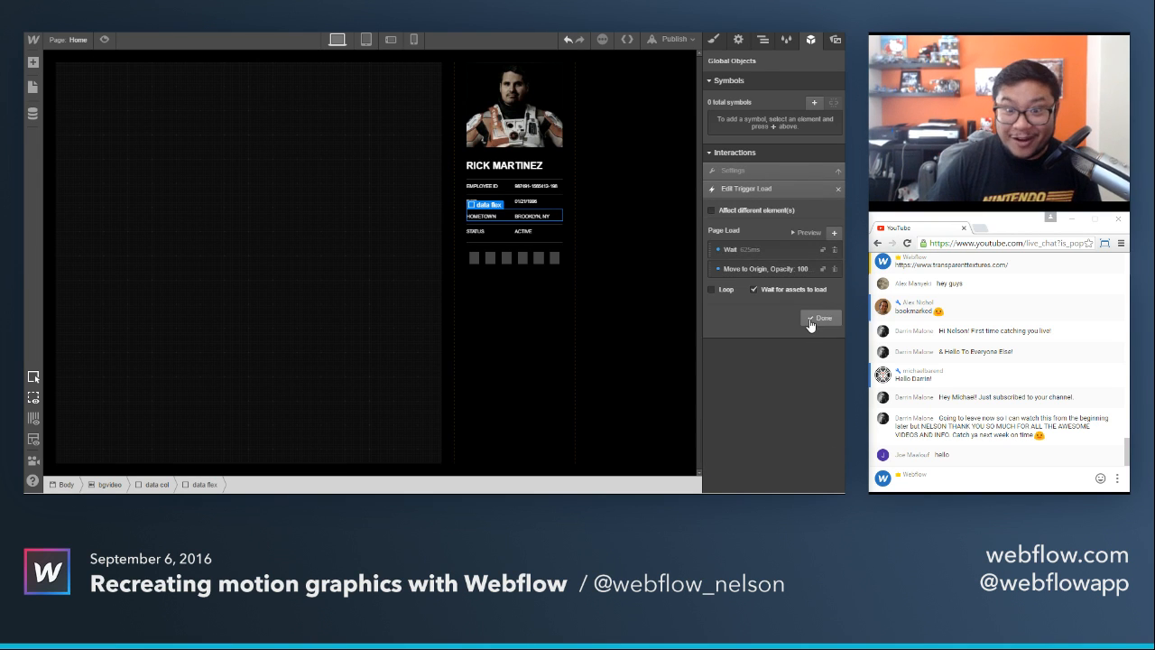
{"action": "left_click", "coordinate": [820, 321]}
For the status row, duplicate load 6 and set the copy's page load wait to 650 ms.
{"action": "left_click", "coordinate": [549, 228]}
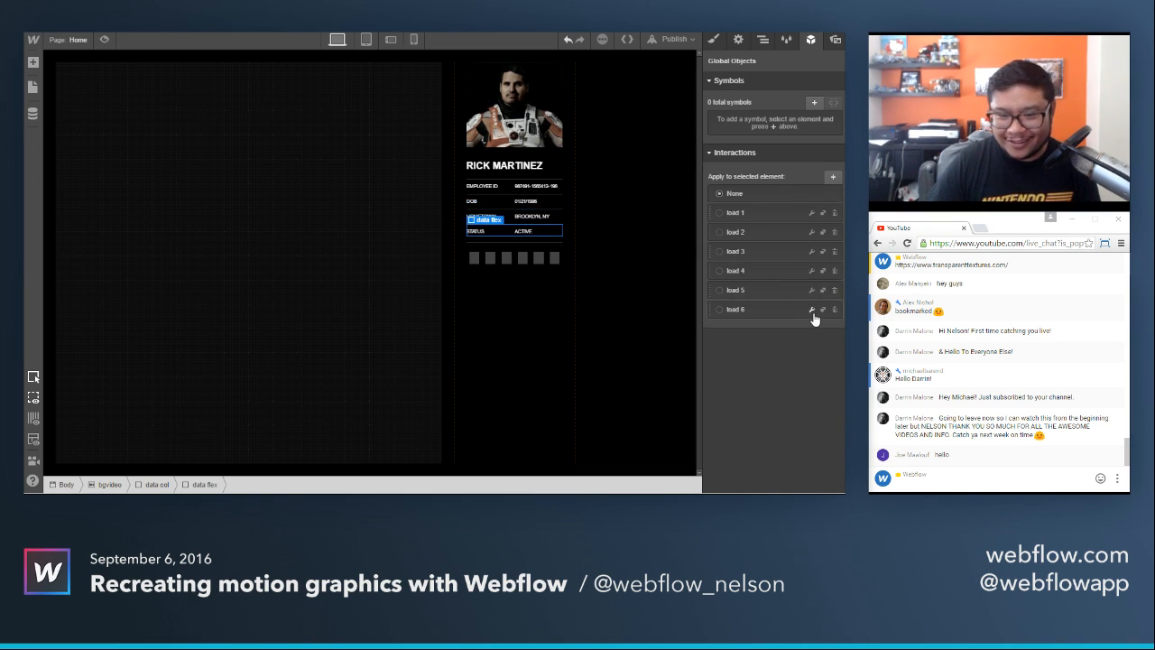
{"action": "left_click", "coordinate": [811, 311]}
{"action": "left_click", "coordinate": [840, 175]}
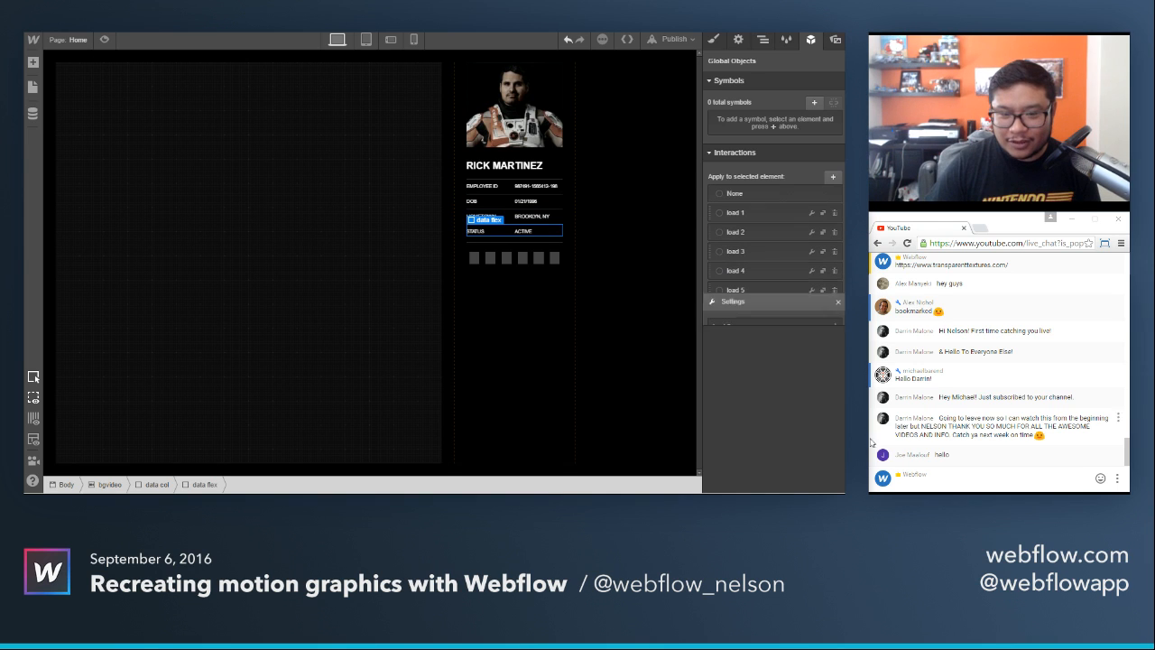
{"action": "left_click", "coordinate": [823, 311]}
{"action": "left_click", "coordinate": [811, 330]}
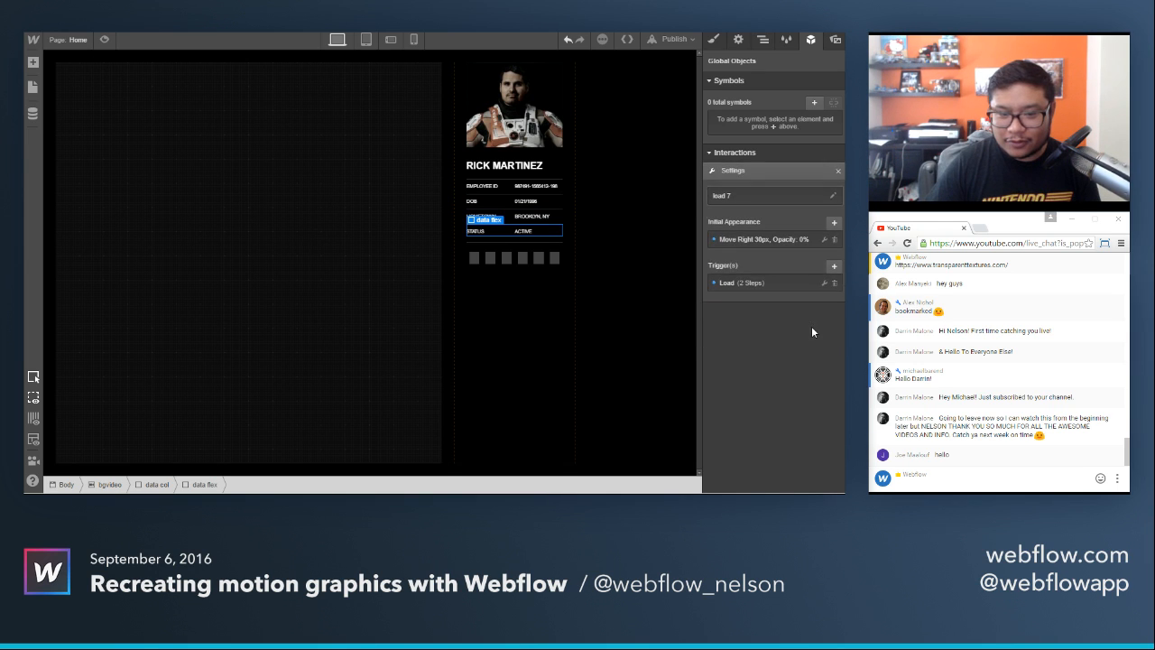
{"action": "left_click", "coordinate": [809, 281]}
{"action": "left_click", "coordinate": [749, 251]}
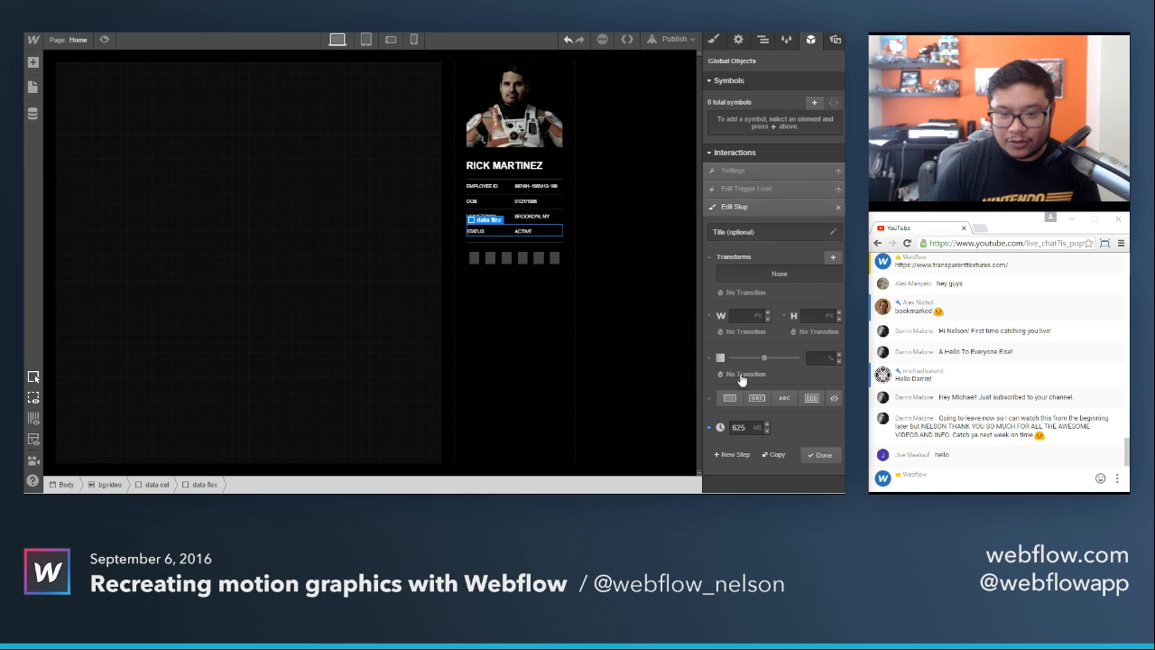
{"action": "left_click_drag", "start_coordinate": [748, 427], "coordinate": [722, 431]}
{"action": "type", "text": "6"}
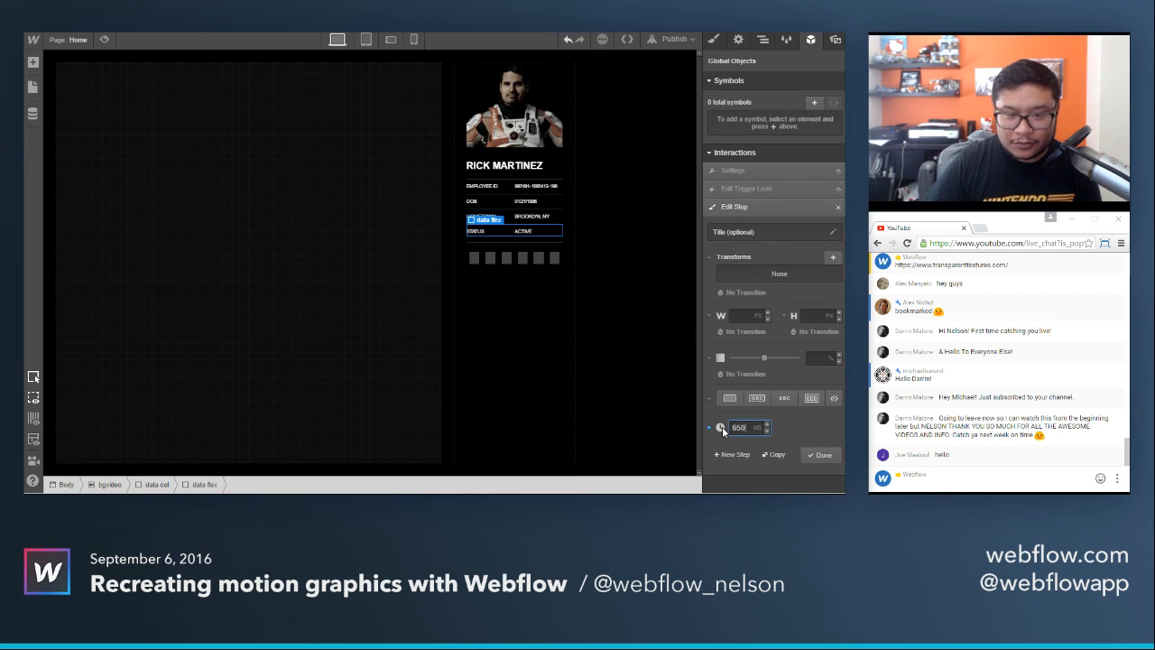
{"action": "left_click", "coordinate": [818, 453]}
{"action": "left_click", "coordinate": [821, 318]}
Preview the page twice to check the staggered load animation of the four data rows.
{"action": "left_click", "coordinate": [105, 42]}
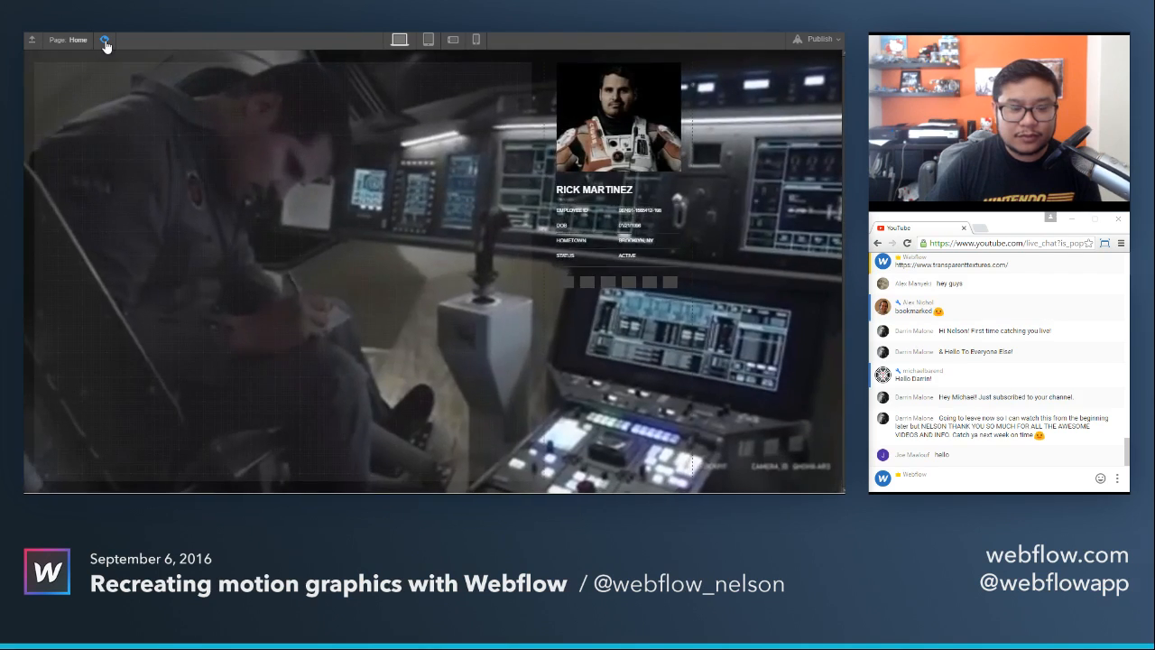
{"action": "left_click", "coordinate": [105, 42]}
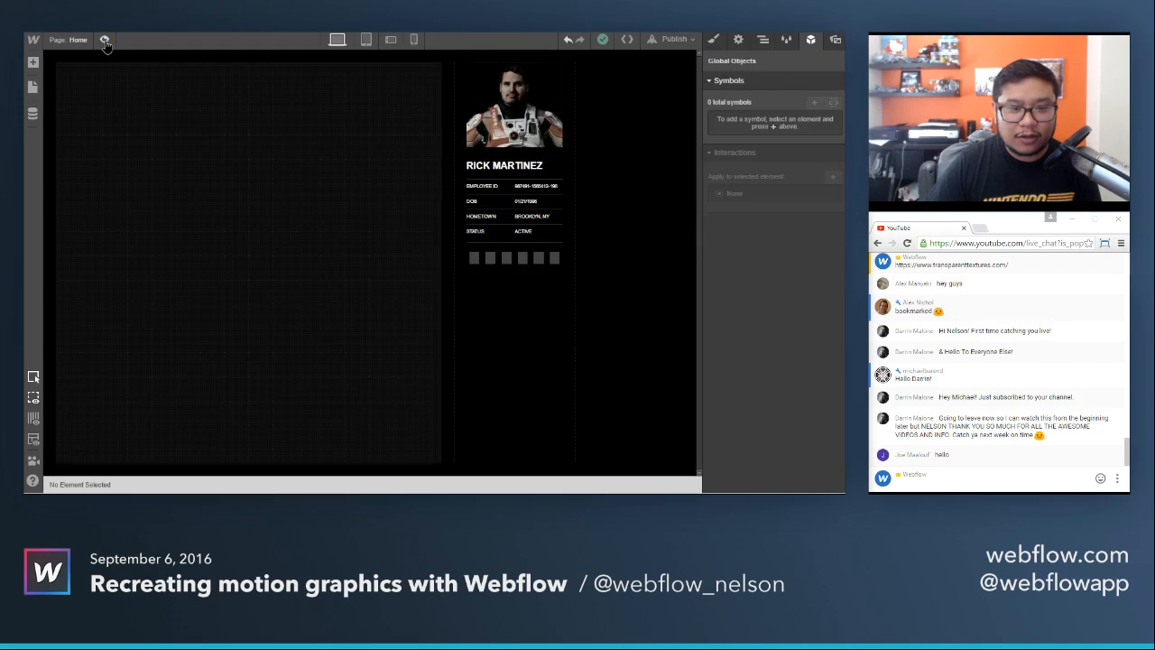
{"action": "left_click", "coordinate": [104, 41]}
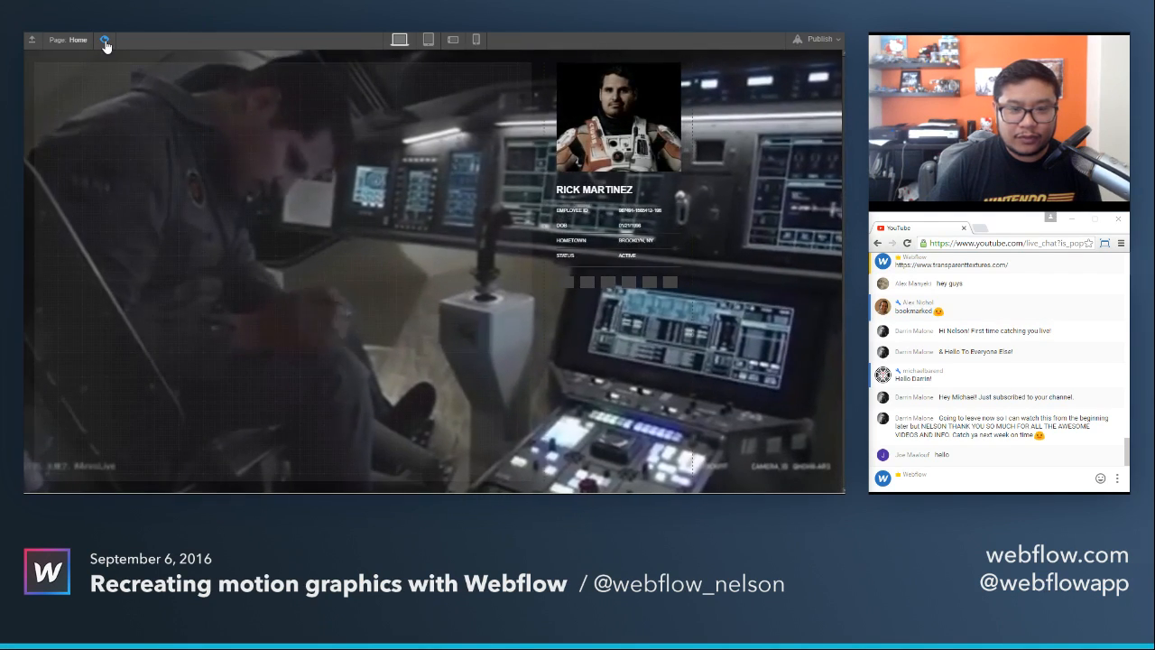
{"action": "left_click", "coordinate": [105, 42]}
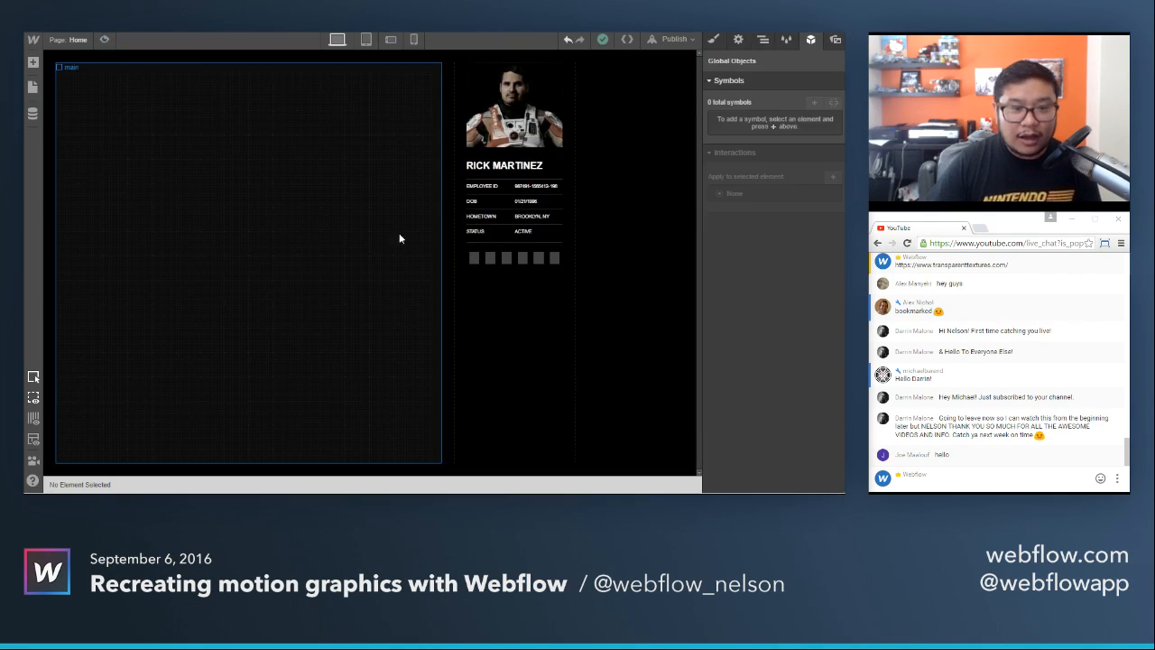
For the first icon, duplicate load 7 and change the copy's initial appearance to 0 px horizontal movement and 30 px down.
{"action": "left_click", "coordinate": [472, 260]}
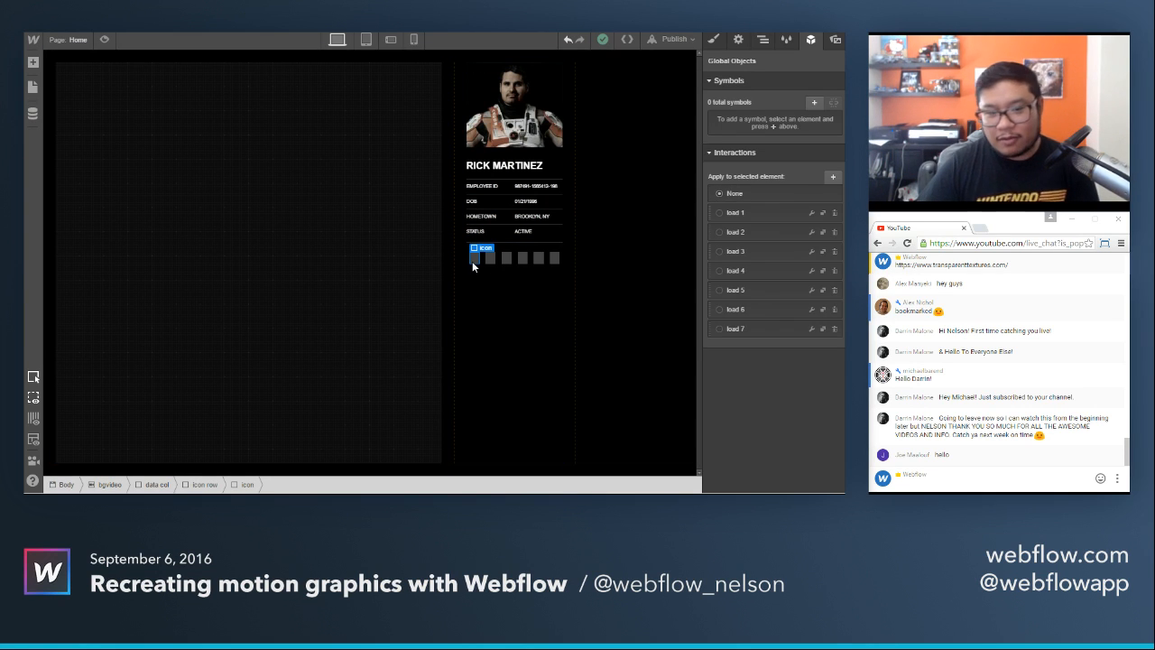
{"action": "left_click", "coordinate": [822, 329]}
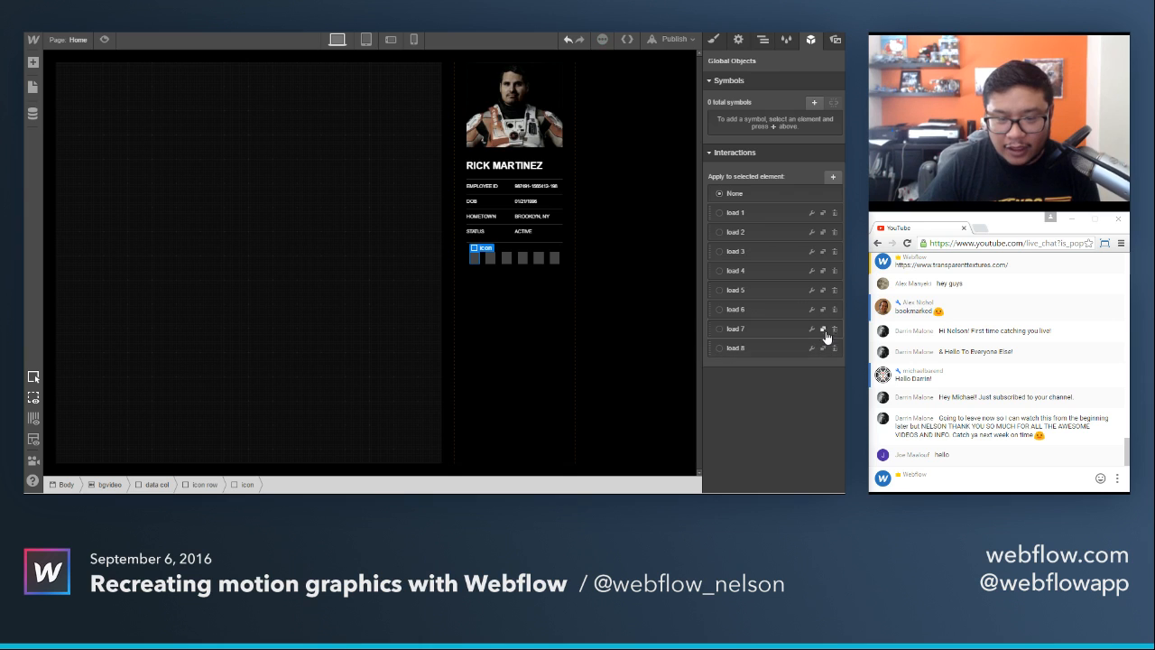
{"action": "left_click", "coordinate": [812, 347]}
{"action": "left_click", "coordinate": [755, 240]}
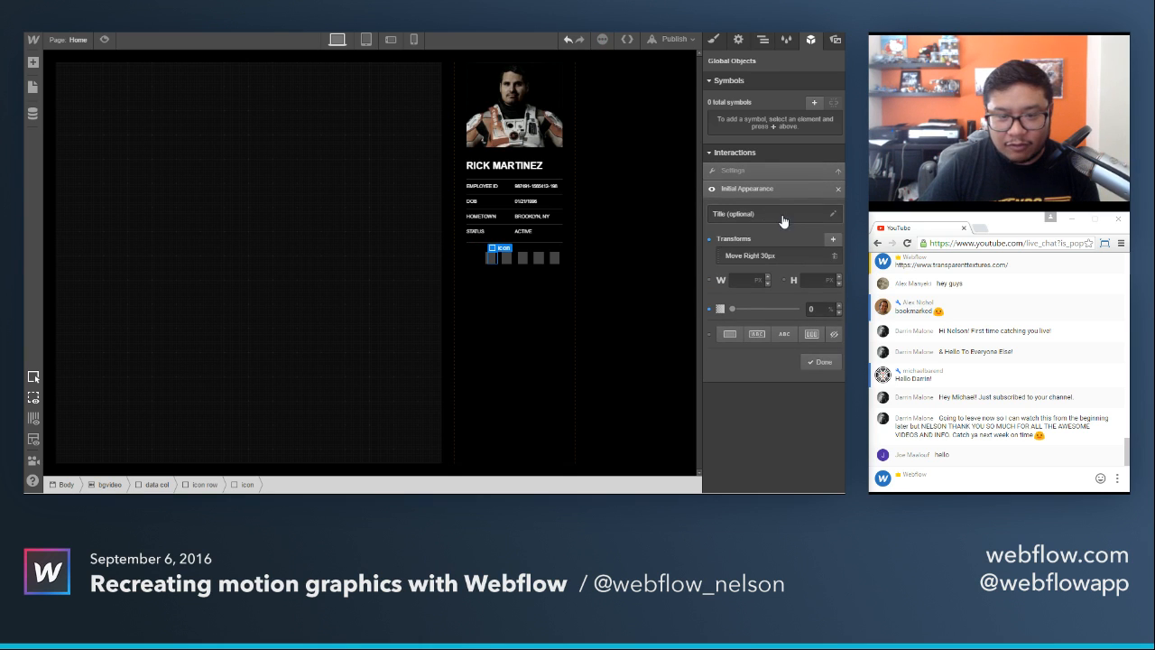
{"action": "left_click", "coordinate": [764, 257]}
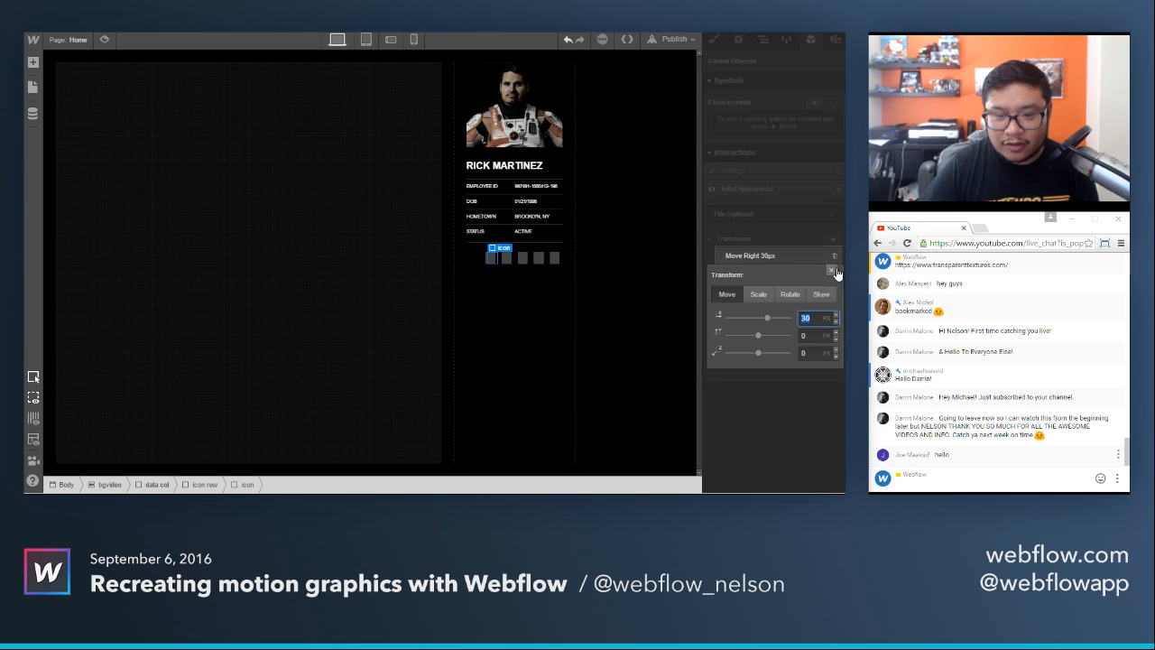
{"action": "type", "text": "0"}
{"action": "key", "text": "Tab"}
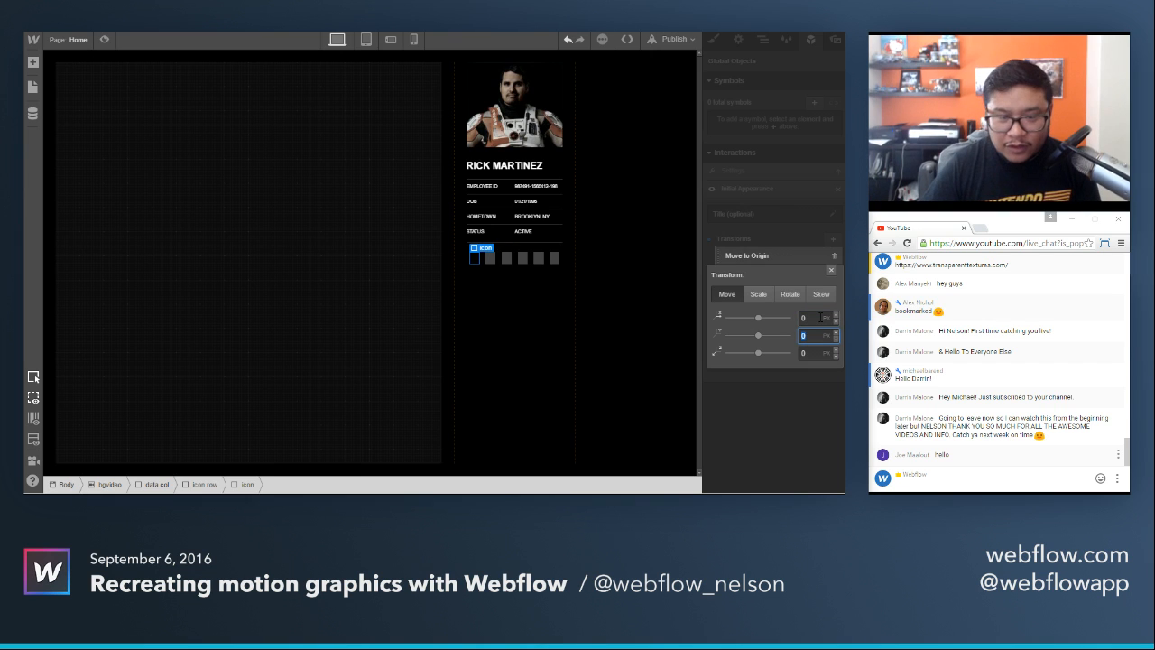
{"action": "key", "text": "Return"}
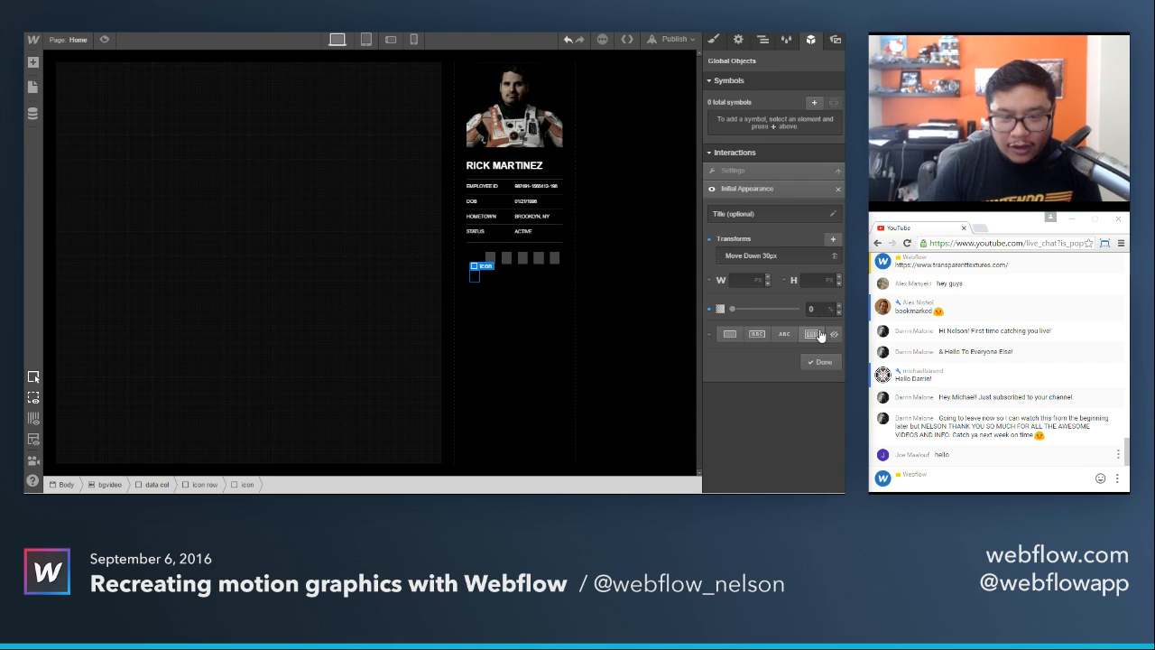
{"action": "left_click", "coordinate": [819, 362]}
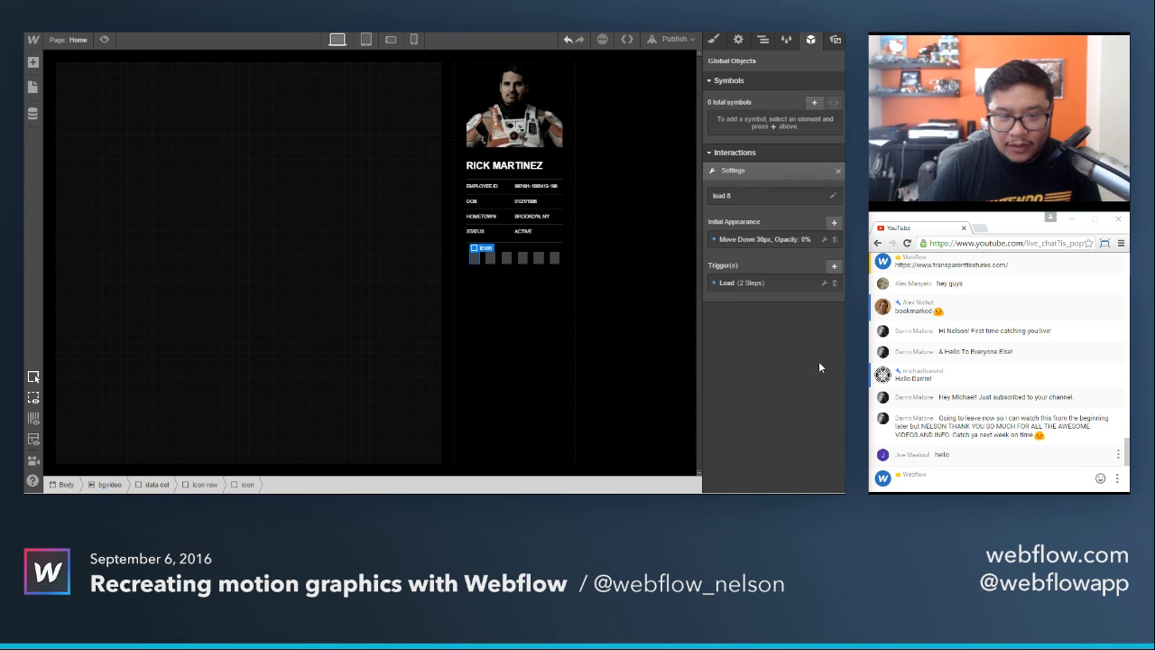
Set the page load wait of the first icon's load 8 interaction to 675 ms.
{"action": "left_click", "coordinate": [735, 283]}
{"action": "left_click", "coordinate": [754, 249]}
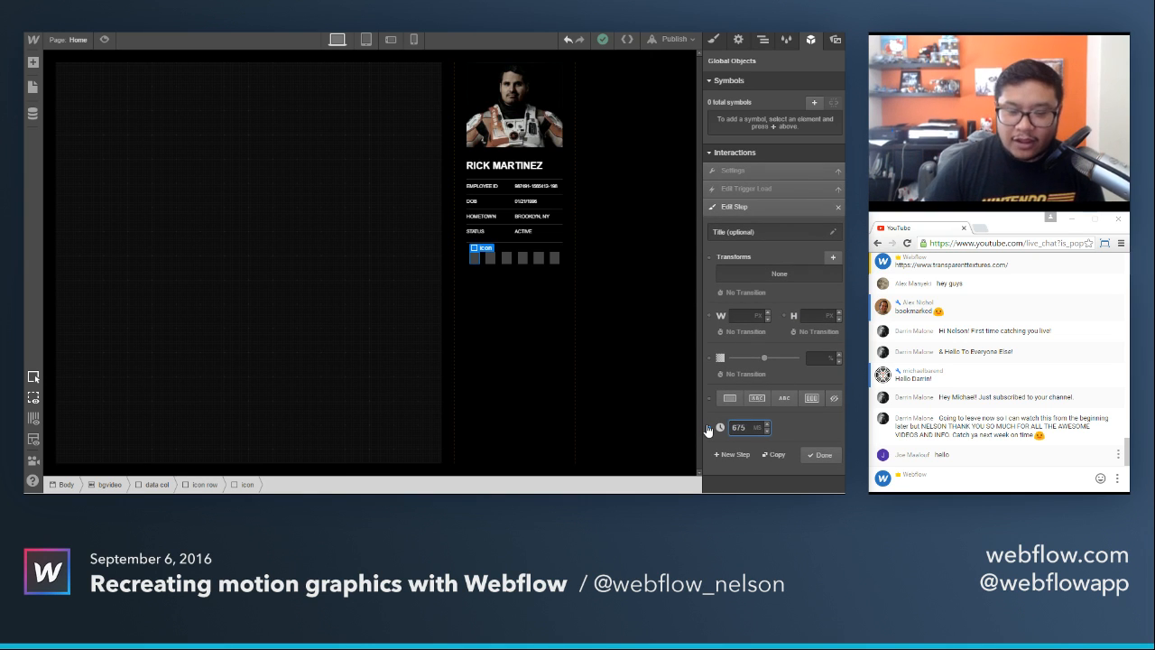
{"action": "left_click", "coordinate": [820, 454]}
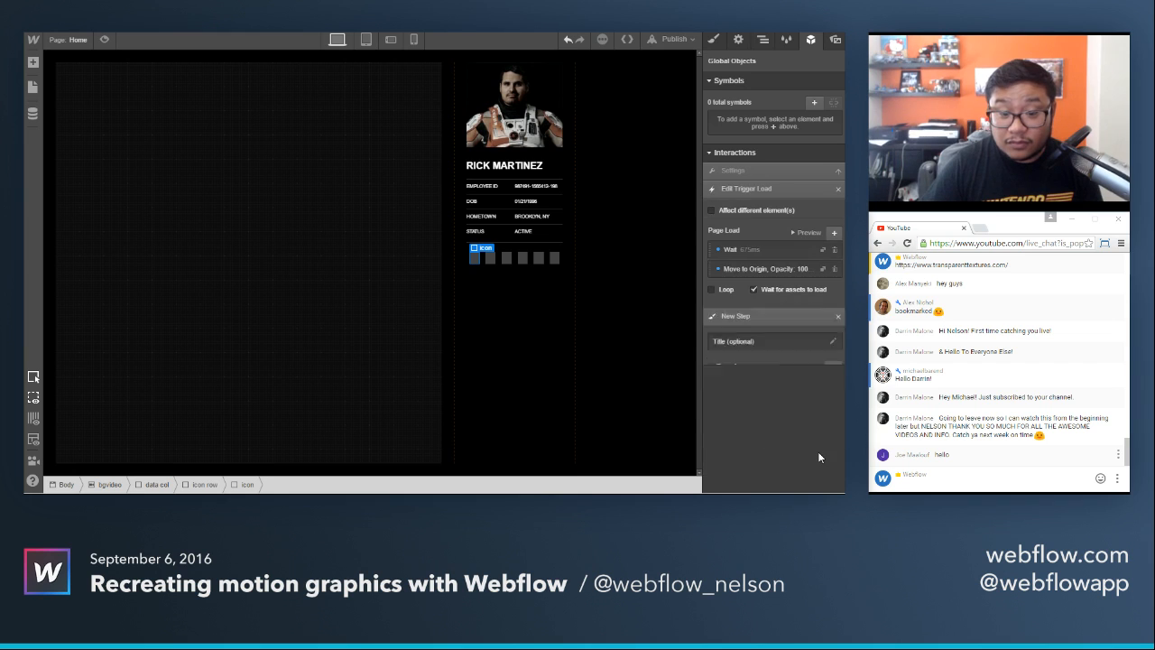
For the second icon, duplicate load 8 and set the copy's page load wait to 700 ms.
{"action": "left_click", "coordinate": [490, 258]}
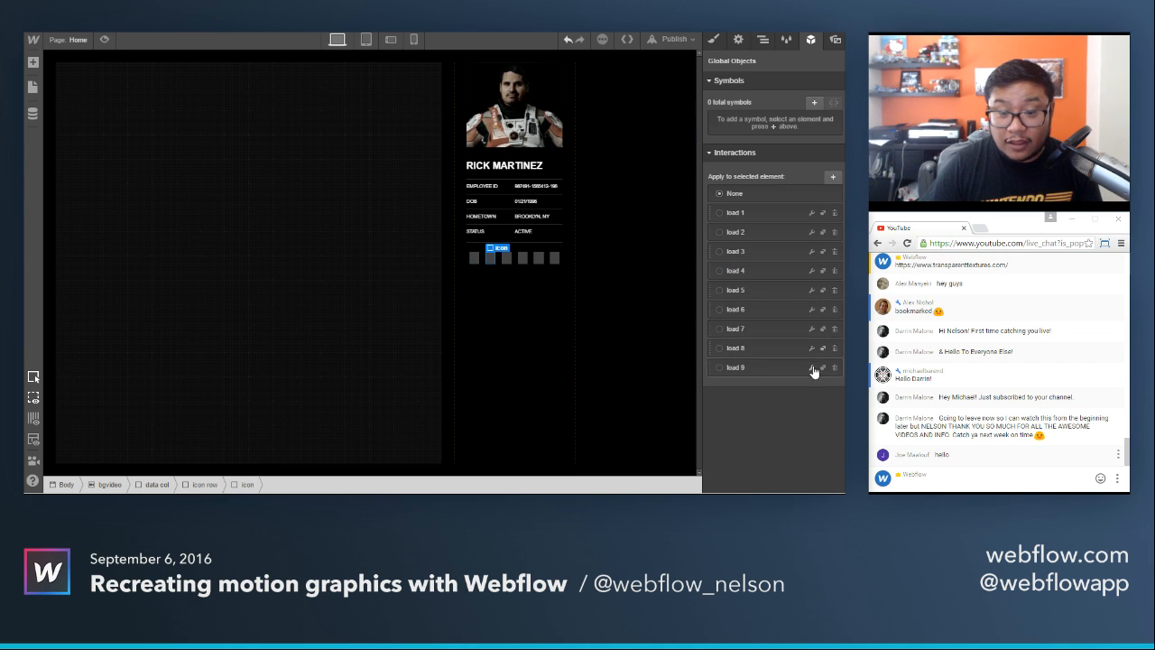
{"action": "left_click", "coordinate": [811, 366]}
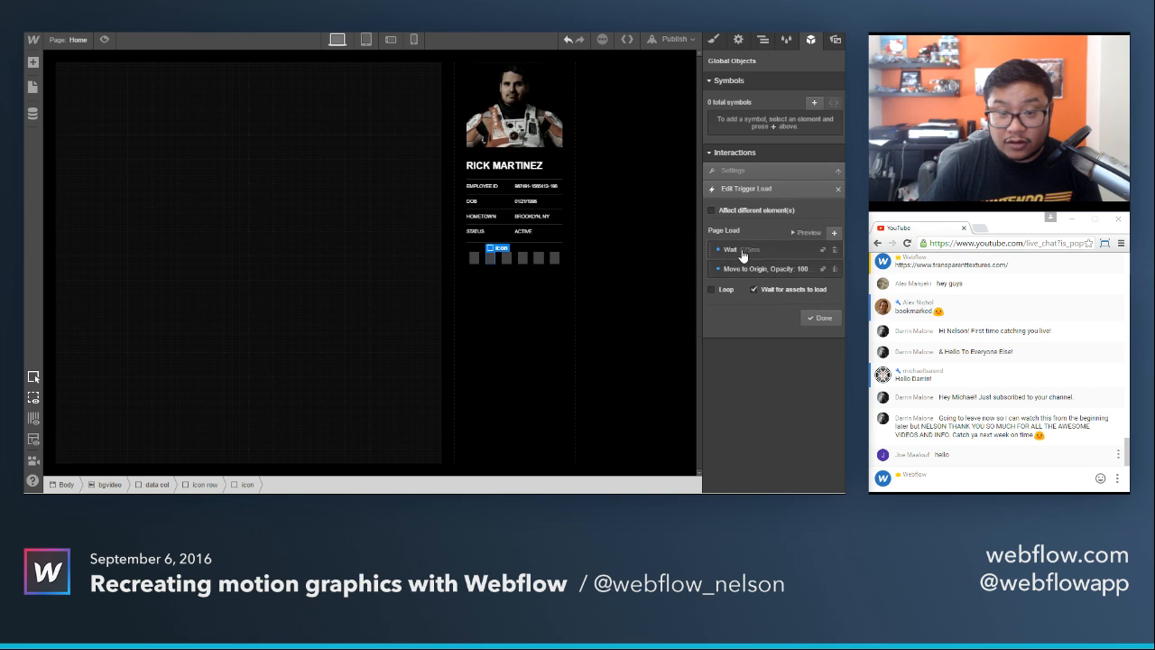
{"action": "left_click", "coordinate": [742, 255]}
{"action": "type", "text": "700"}
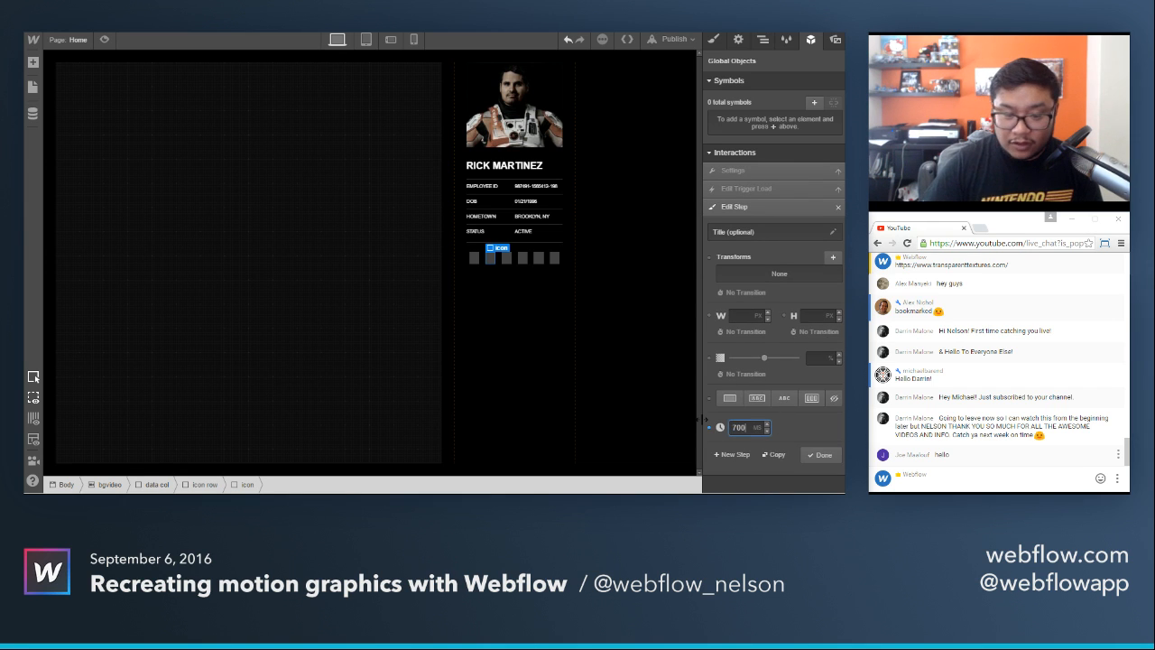
{"action": "left_click", "coordinate": [821, 455]}
{"action": "left_click", "coordinate": [821, 319]}
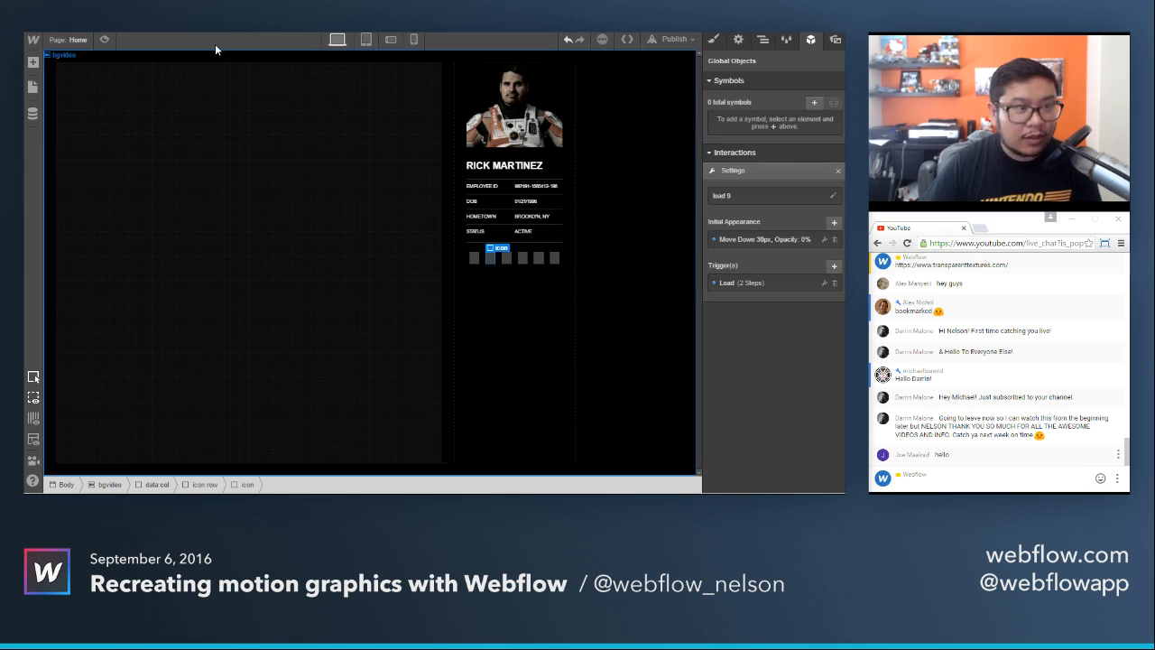
Preview the page three times to check how the first two icons animate in after the data rows.
{"action": "left_click", "coordinate": [104, 40]}
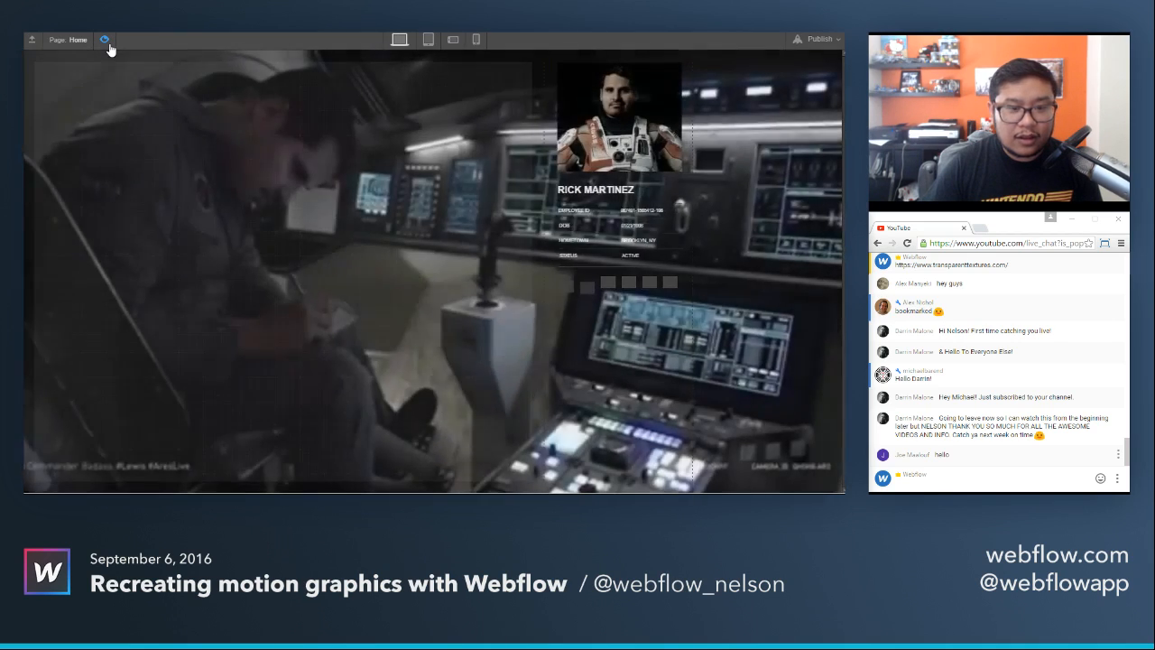
{"action": "left_click", "coordinate": [106, 43]}
{"action": "left_click", "coordinate": [106, 42]}
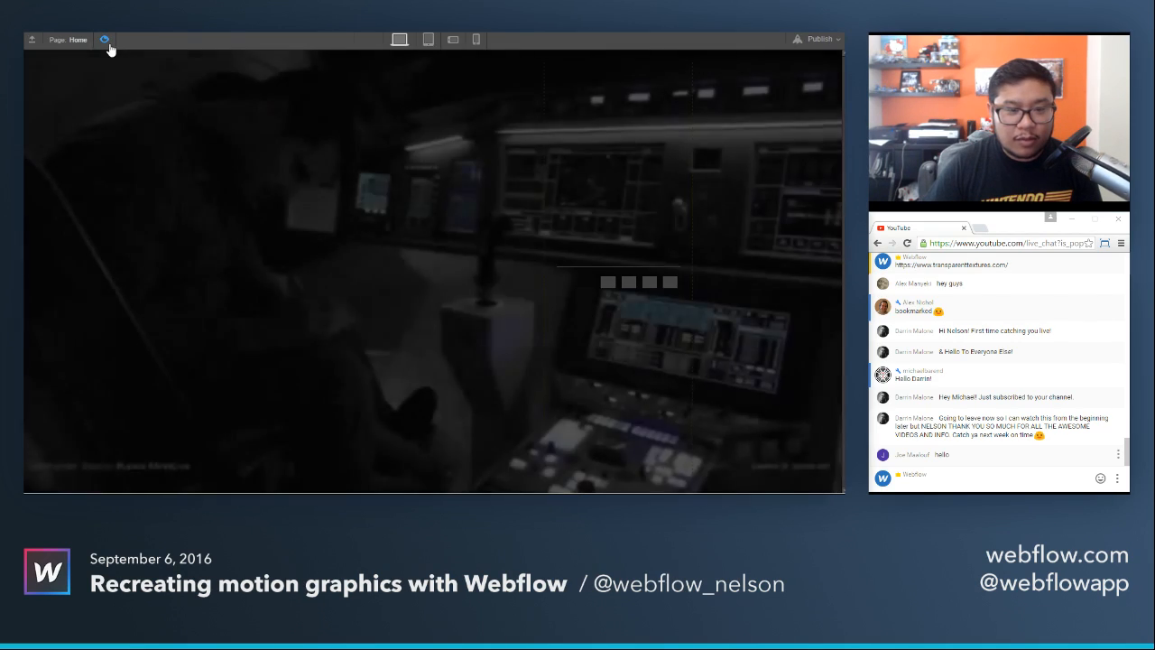
{"action": "left_click", "coordinate": [106, 42]}
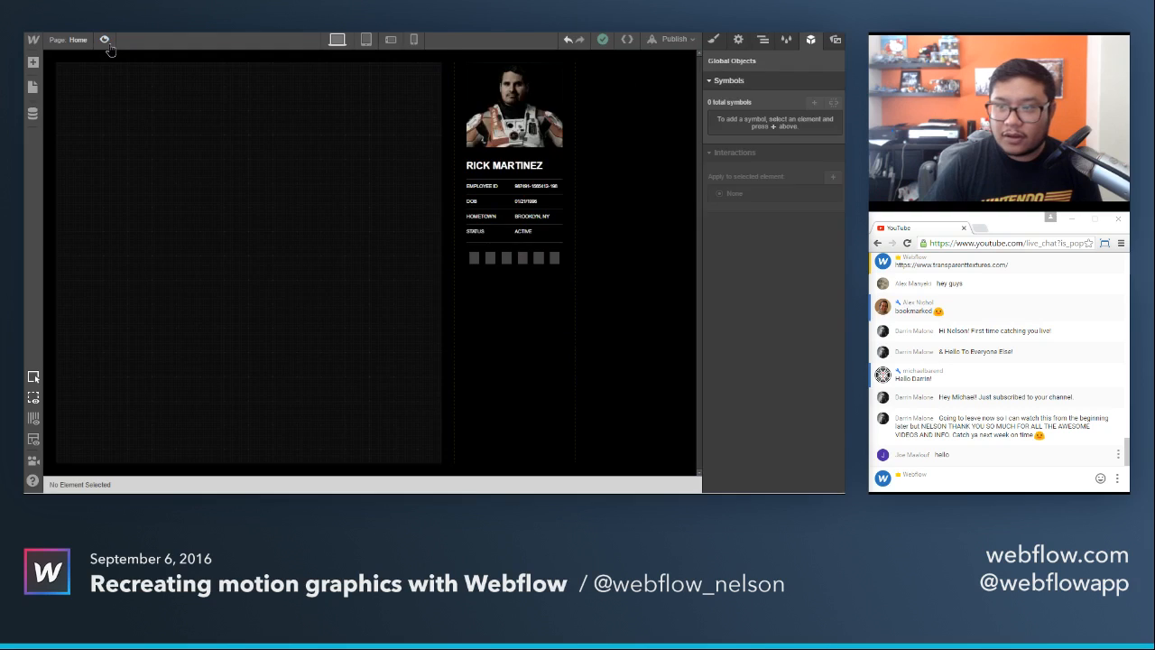
{"action": "left_click", "coordinate": [106, 42]}
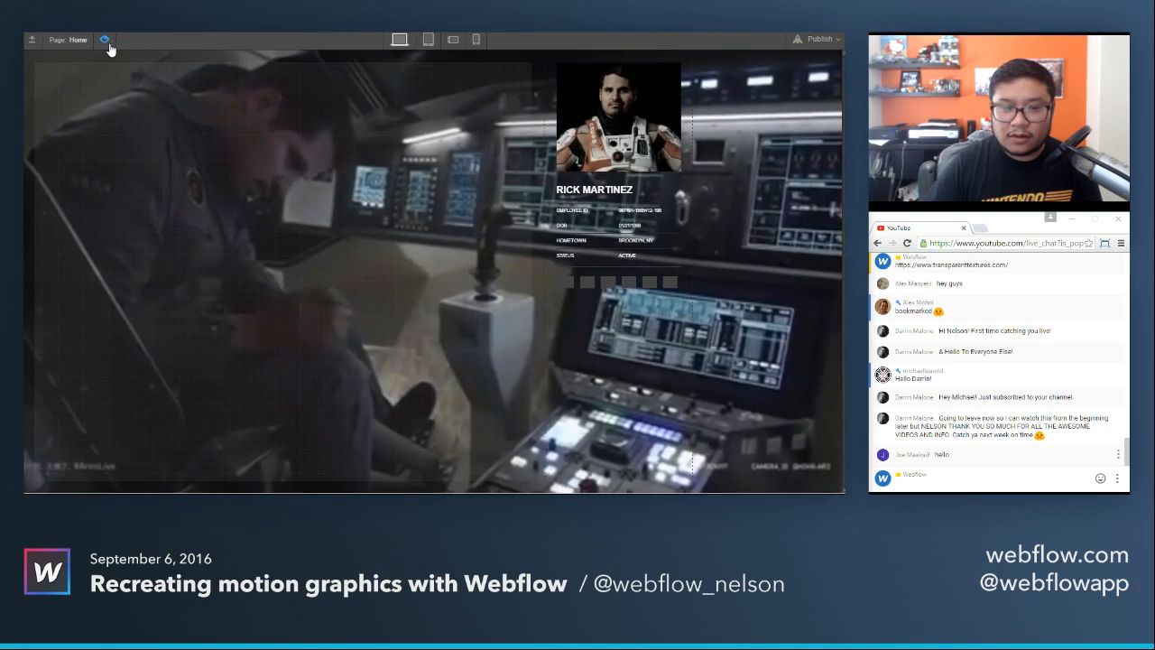
{"action": "left_click", "coordinate": [107, 42]}
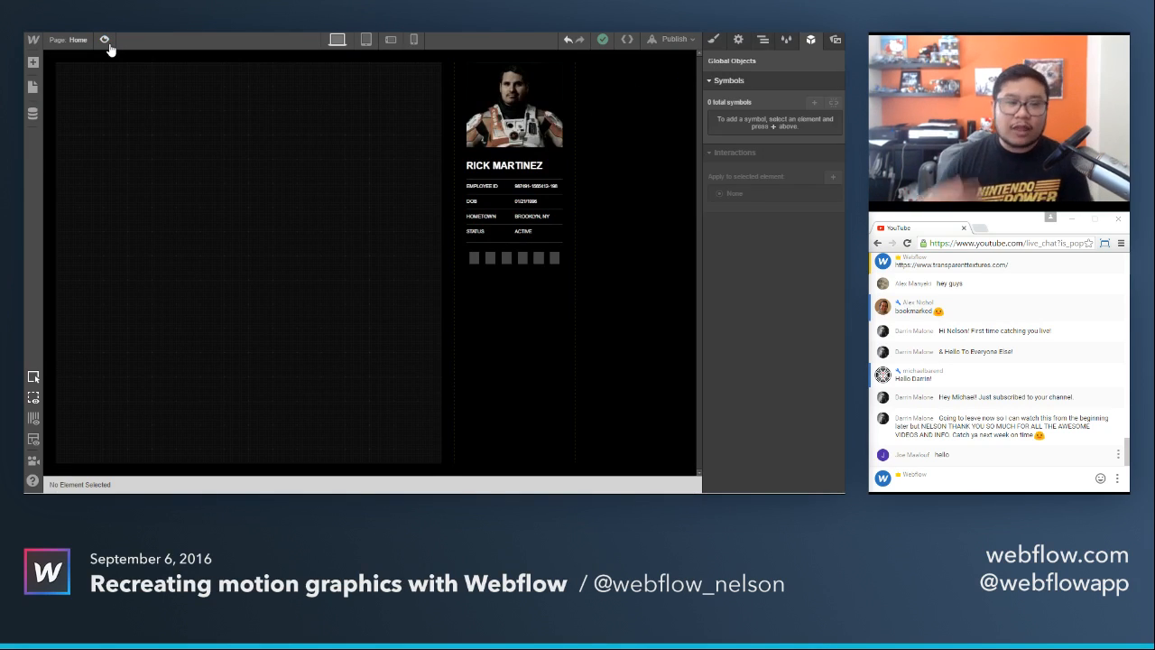
Leave for the dashboard, open the more complete version of the project with the psychometric profile, and preview it.
{"action": "left_click", "coordinate": [33, 41]}
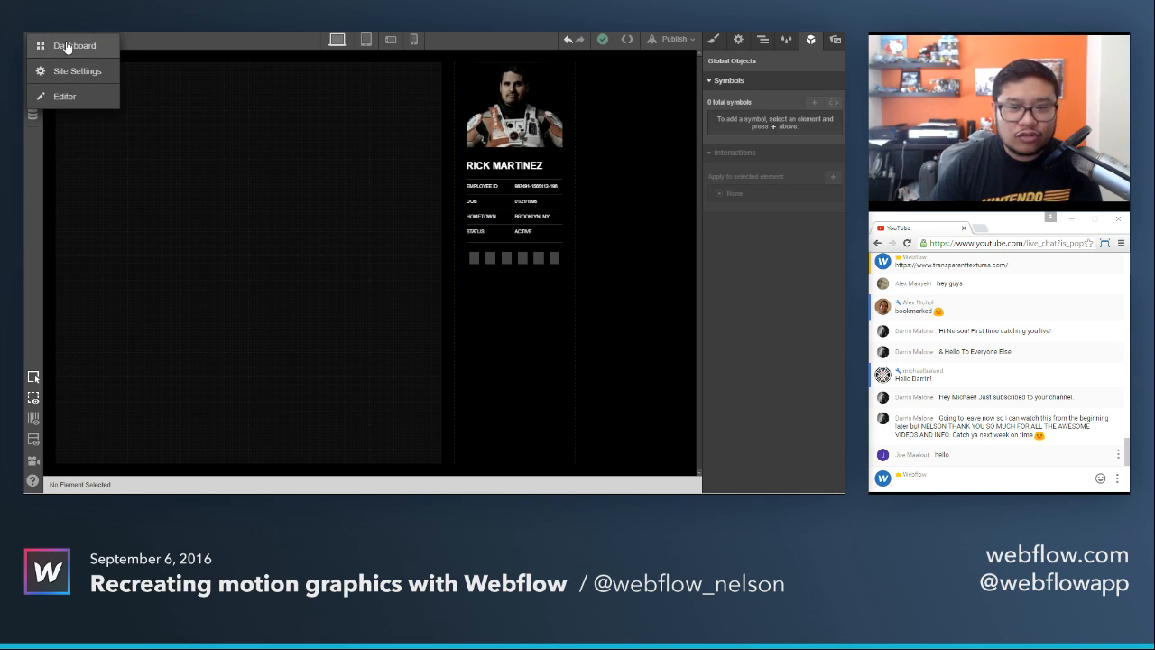
{"action": "left_click", "coordinate": [66, 46]}
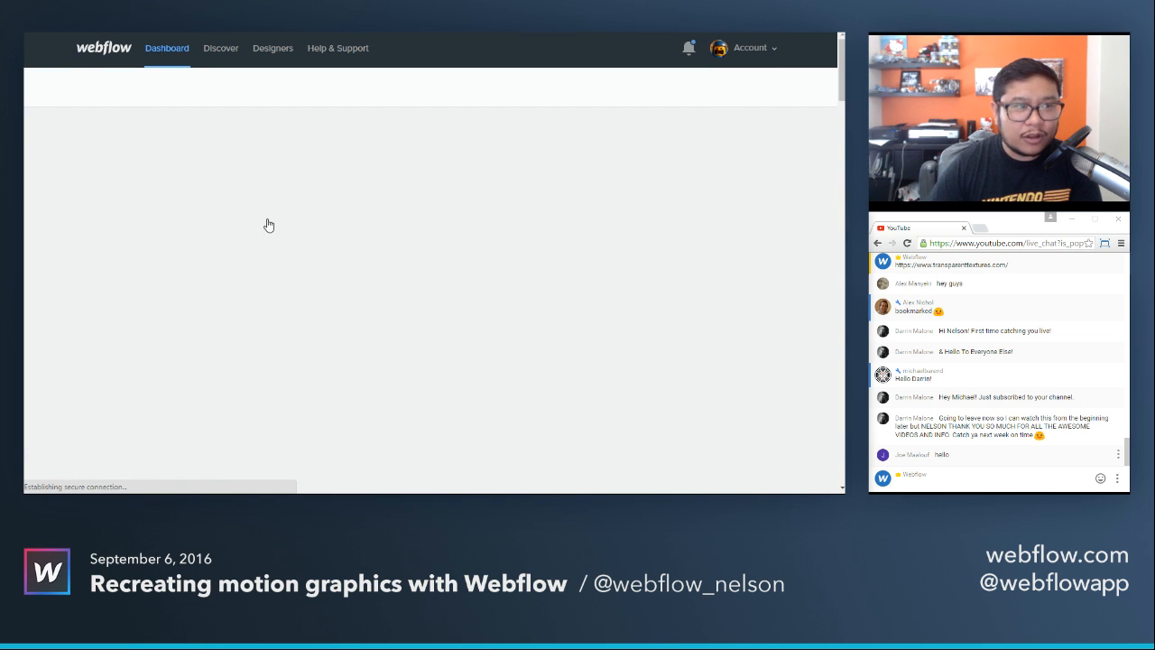
{"action": "left_click", "coordinate": [321, 196]}
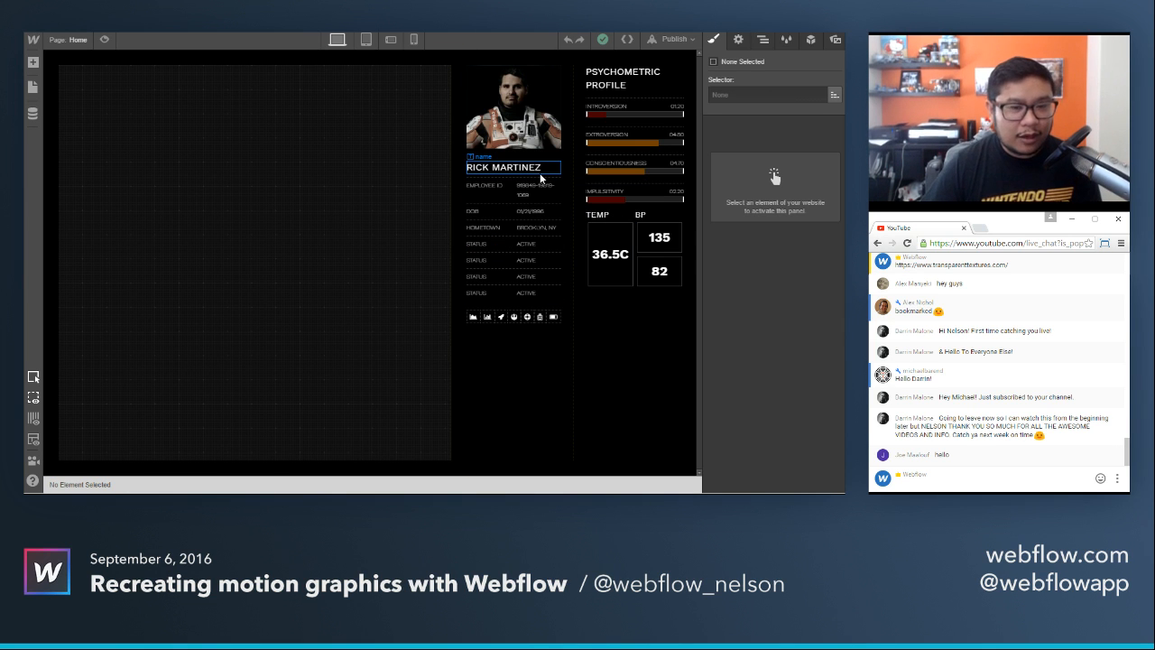
{"action": "left_click", "coordinate": [104, 40]}
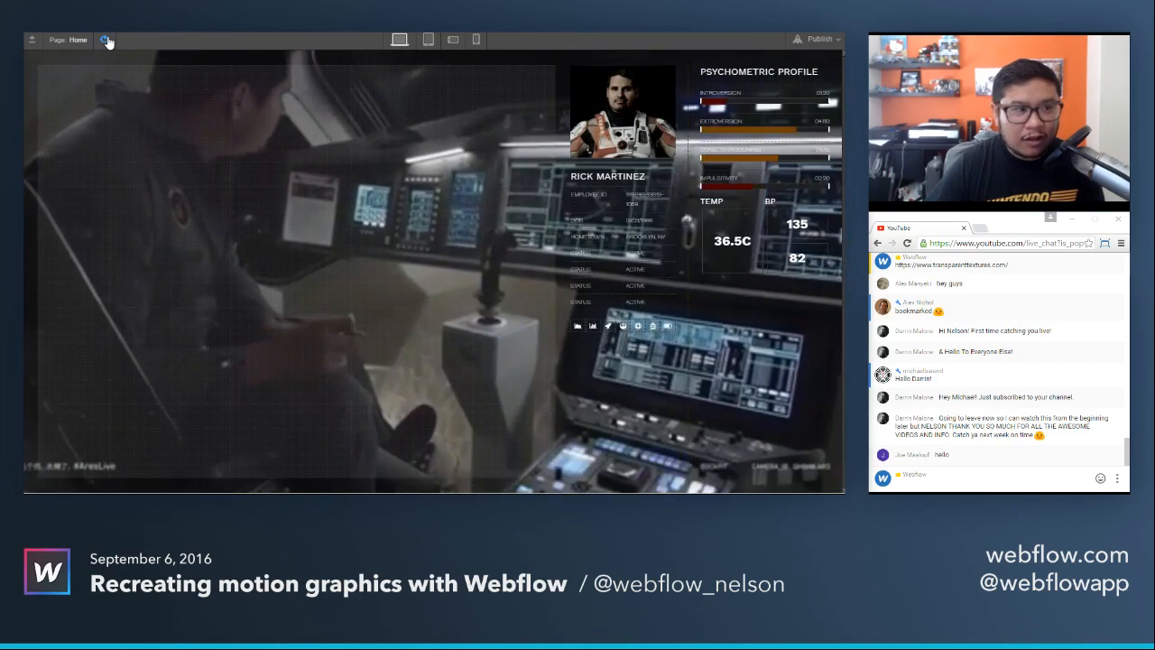
Replay the preview of the more complete project to watch its page load animation.
{"action": "left_click", "coordinate": [105, 39]}
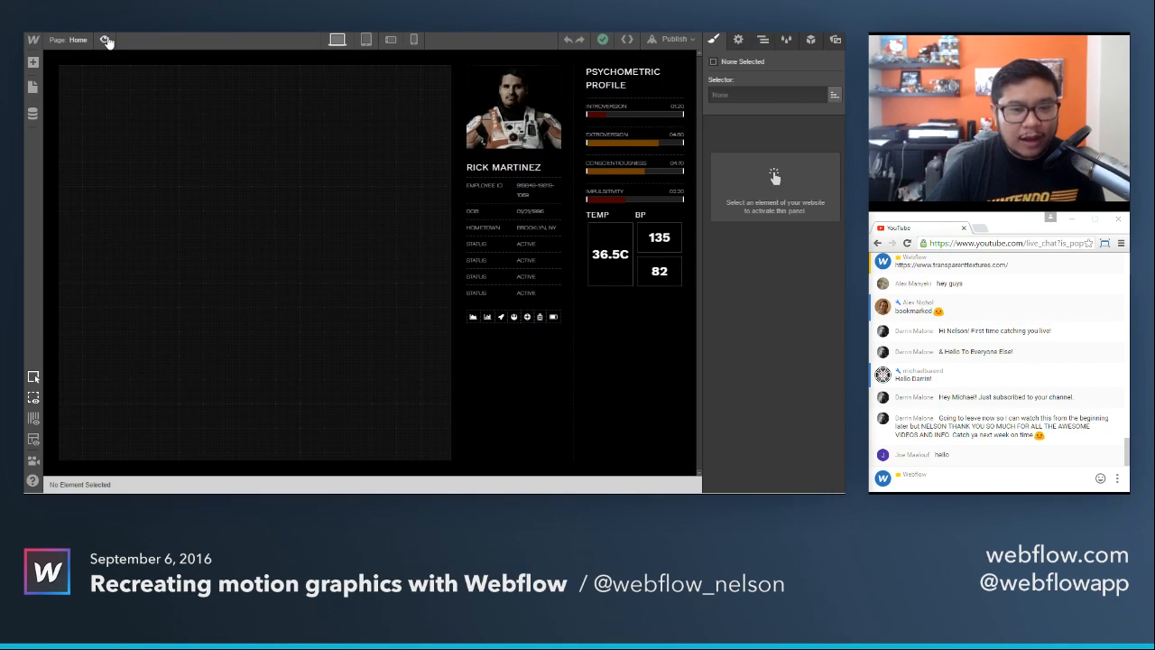
{"action": "left_click", "coordinate": [105, 40]}
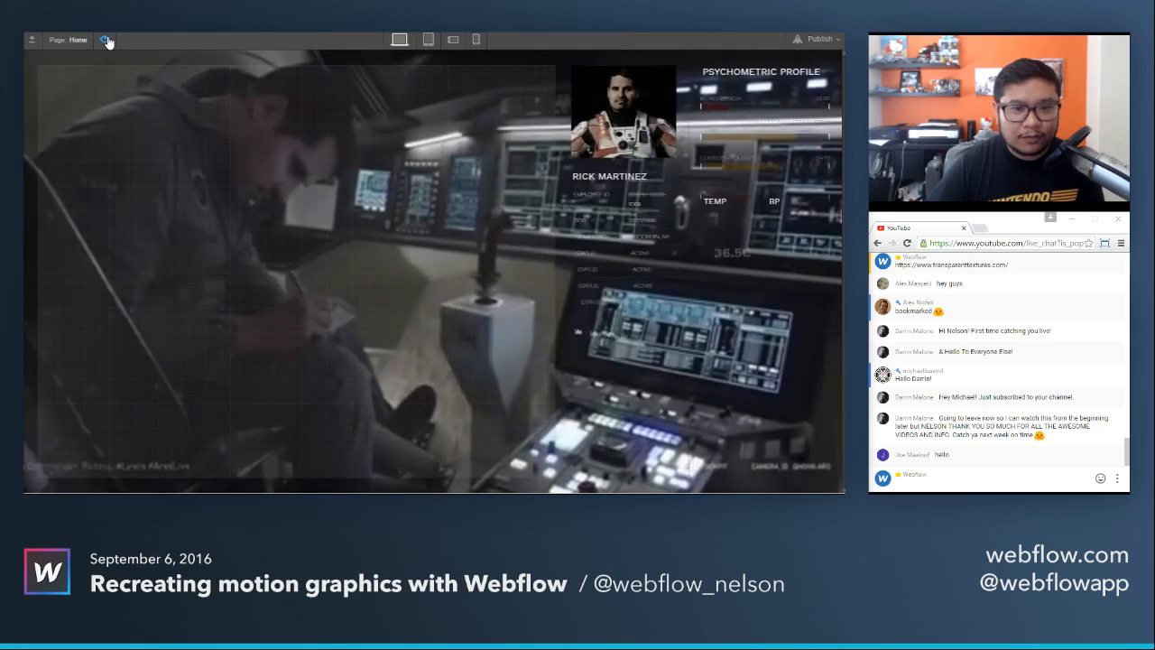
{"action": "left_click", "coordinate": [105, 40]}
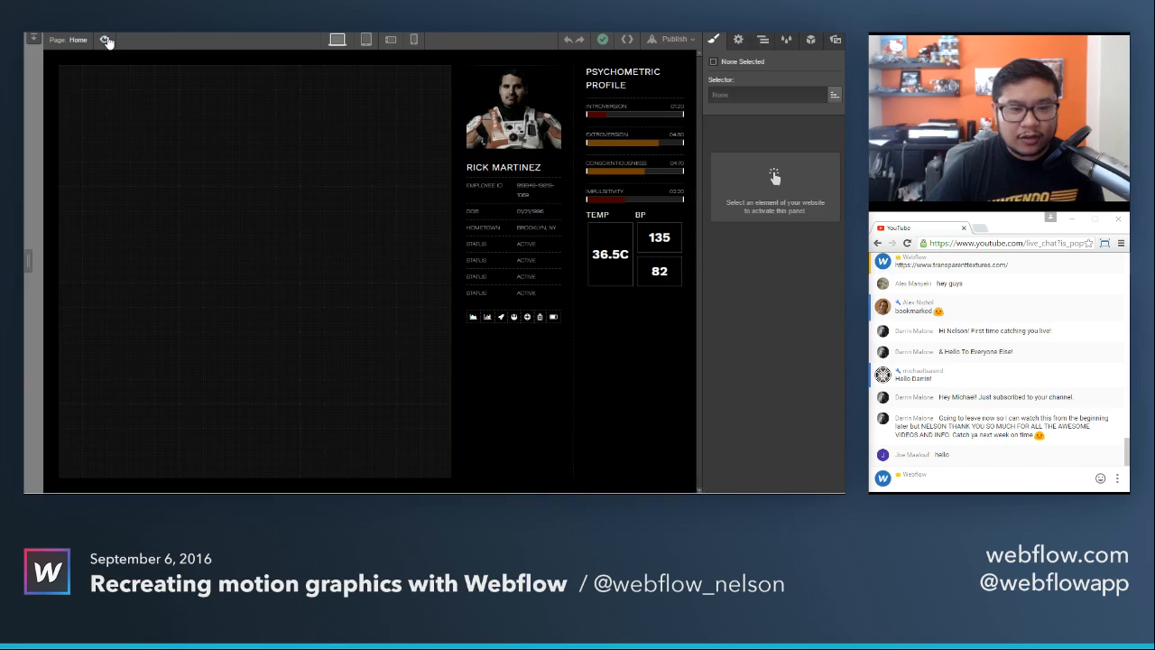
Look through the load interactions starting from the last status row, and preview the page again to watch the psychometric bars.
{"action": "left_click", "coordinate": [554, 289]}
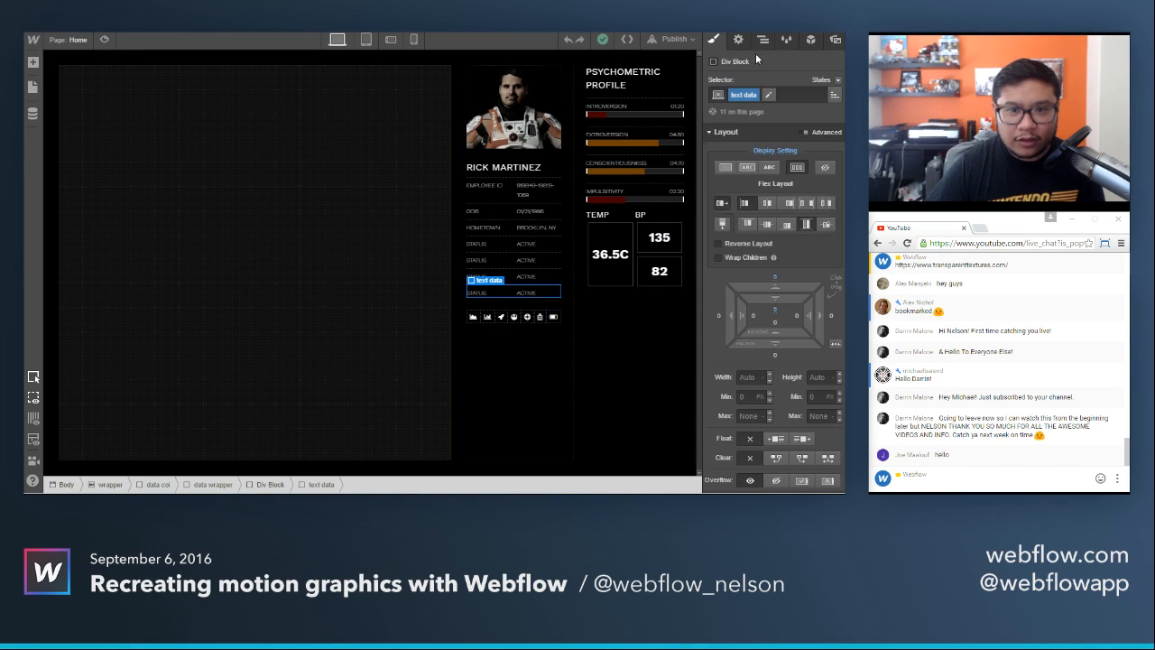
{"action": "left_click", "coordinate": [810, 40]}
{"action": "scroll", "coordinate": [809, 221], "scroll_direction": "down", "scroll_amount": 1}
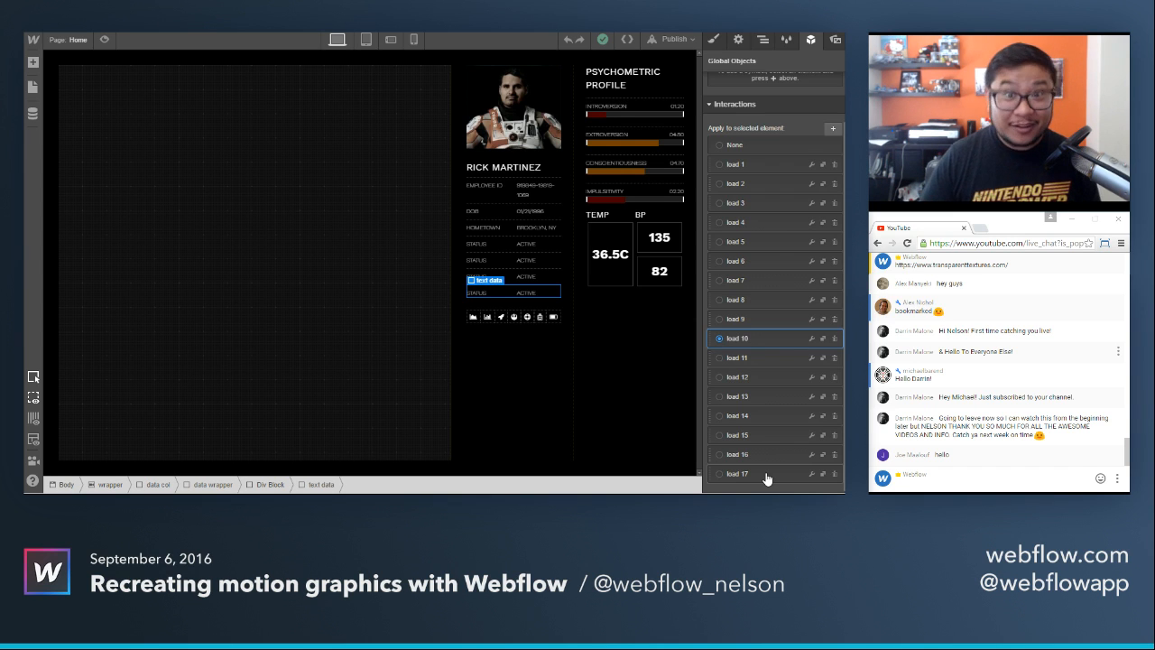
{"action": "left_click", "coordinate": [647, 115]}
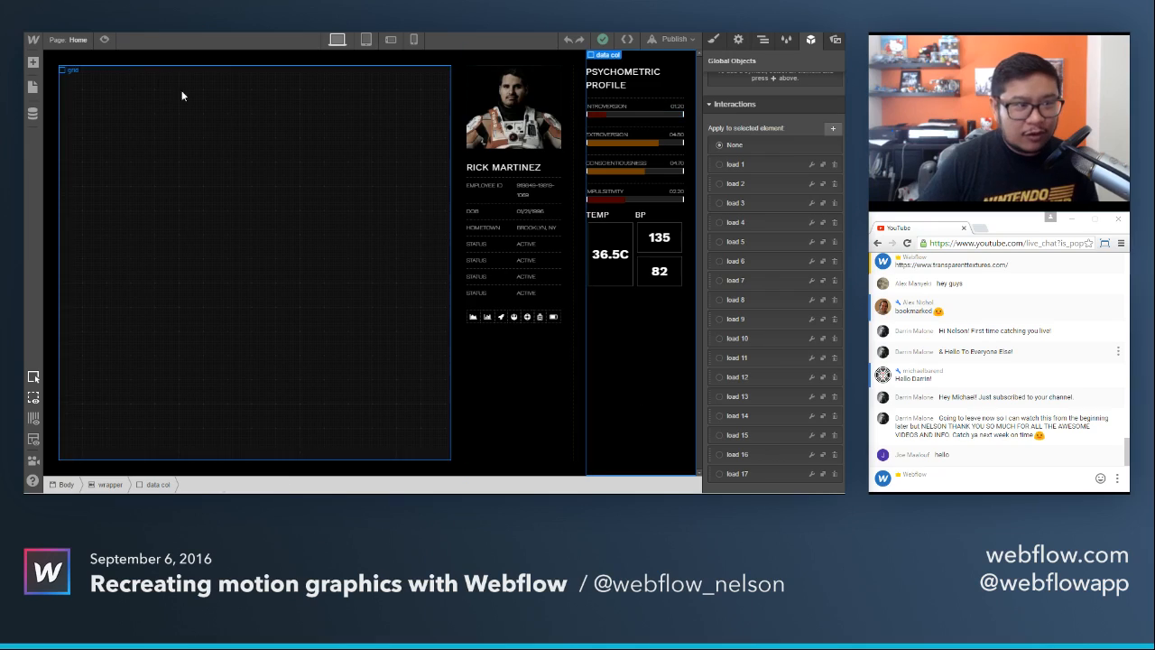
{"action": "left_click", "coordinate": [113, 42]}
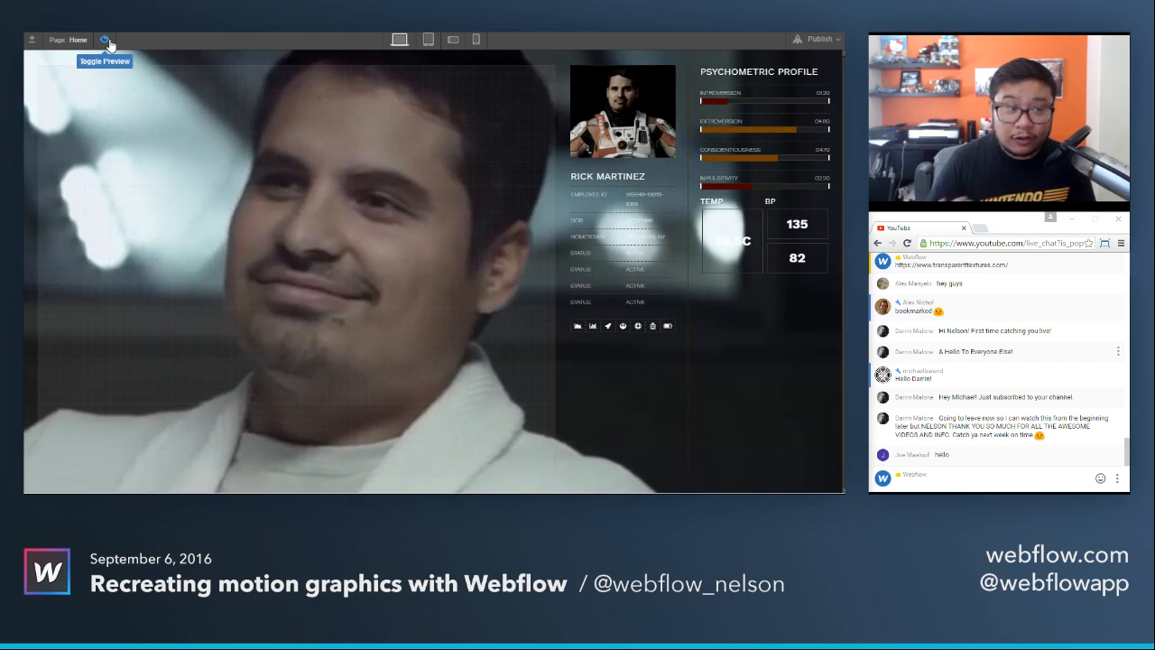
{"action": "left_click", "coordinate": [108, 42]}
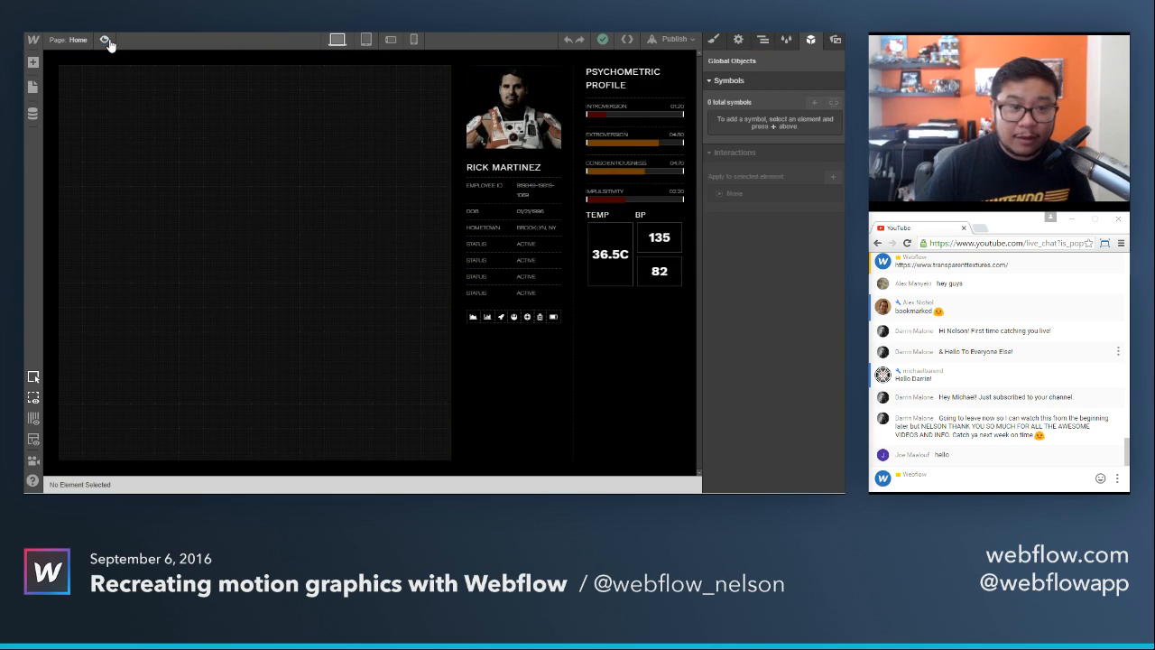
Select the bar inside the Introversion bar wrapper and check its width and height styles.
{"action": "left_click", "coordinate": [640, 113]}
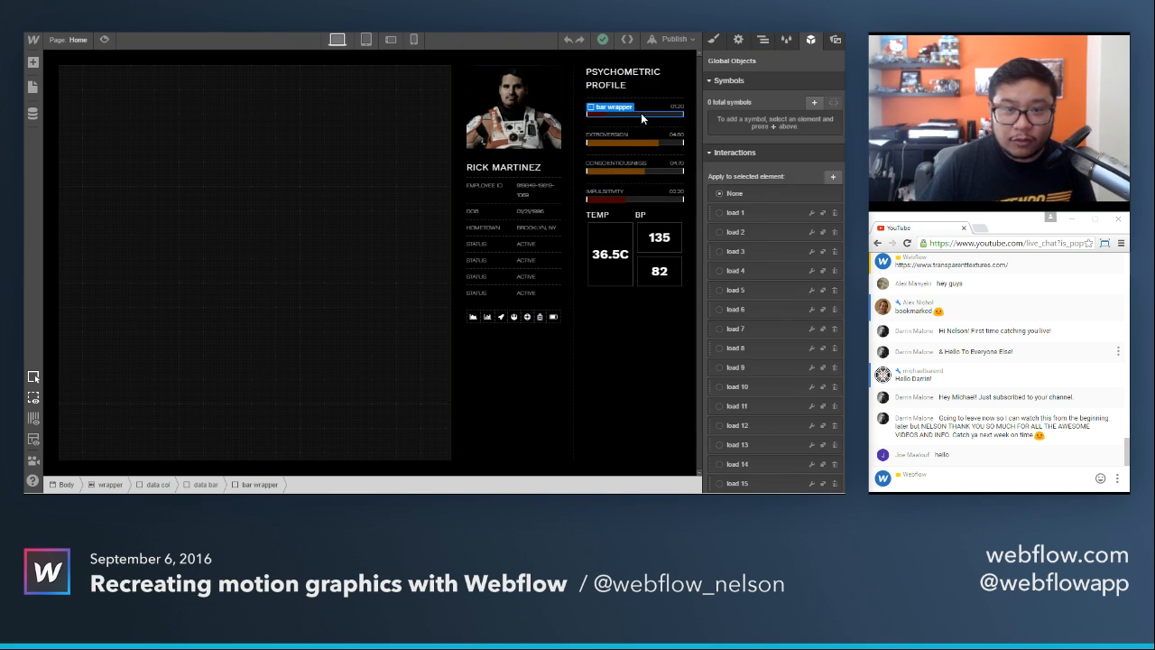
{"action": "left_click", "coordinate": [763, 42]}
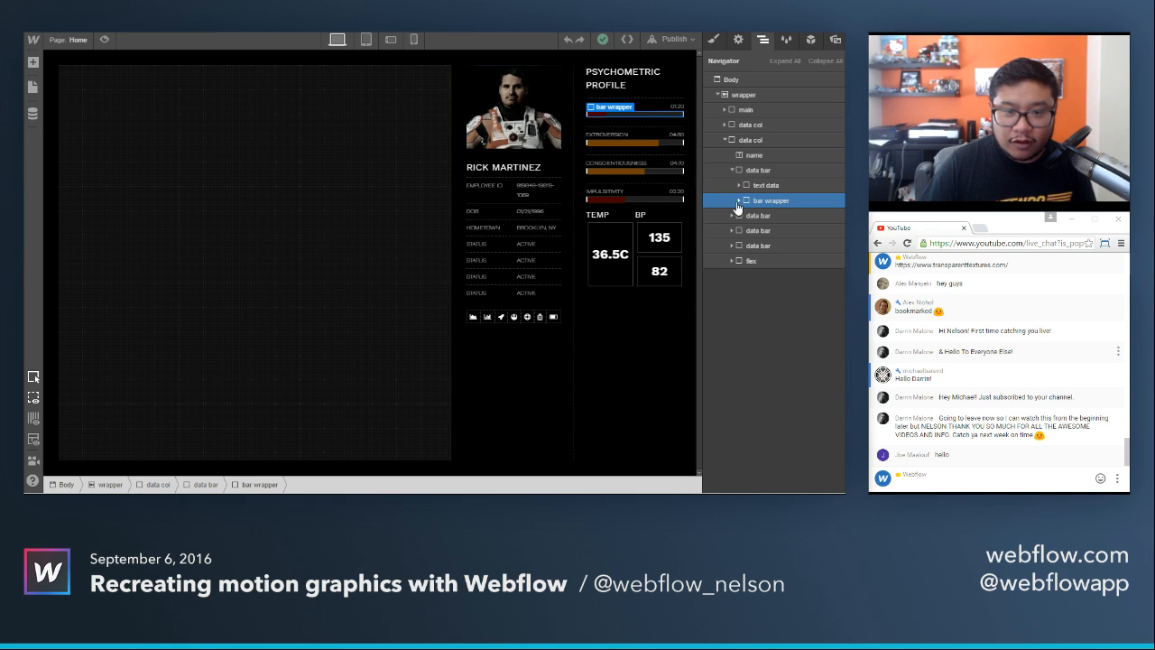
{"action": "left_click", "coordinate": [740, 201]}
{"action": "left_click", "coordinate": [758, 217]}
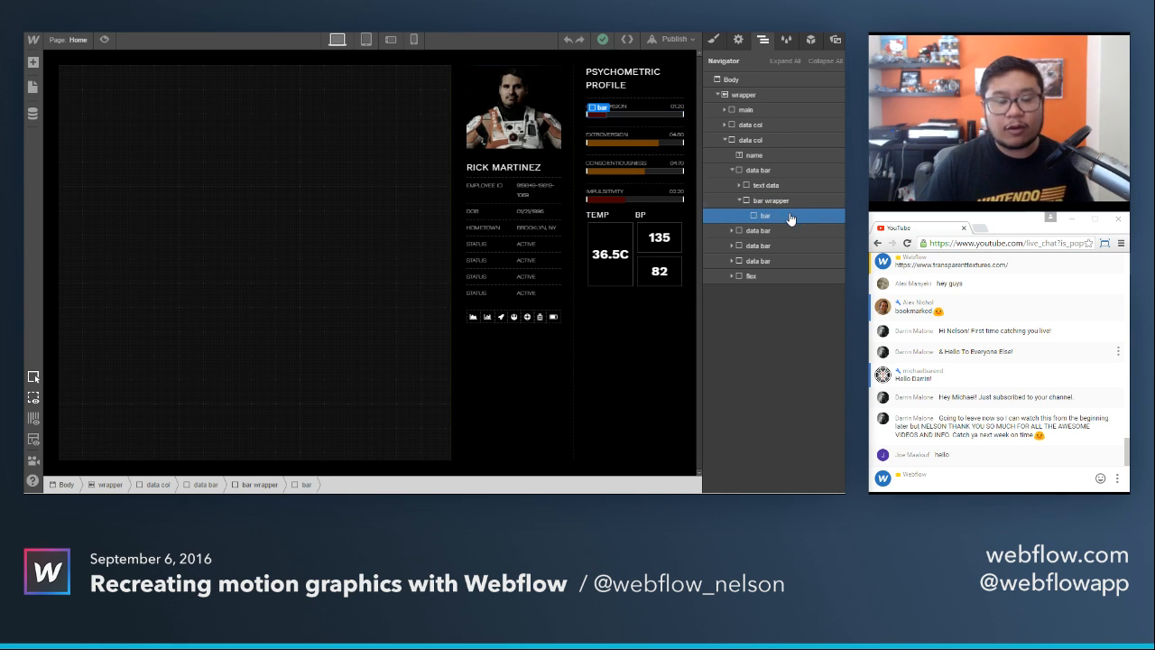
{"action": "left_click", "coordinate": [712, 42]}
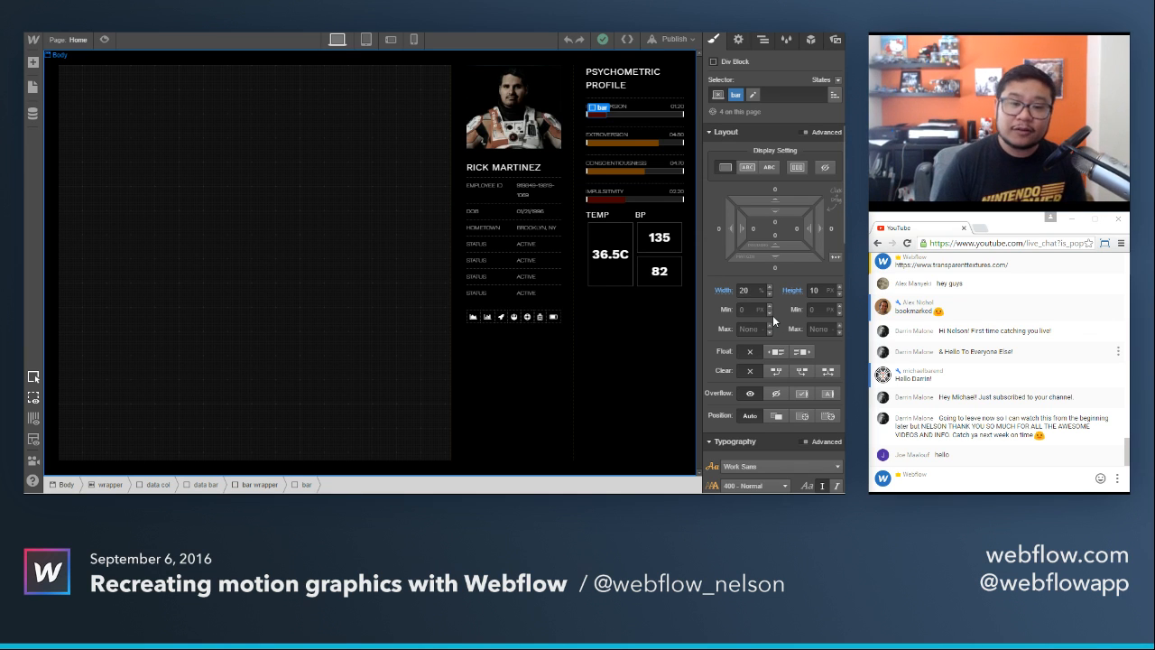
Create a new interaction named "bar 20" for the selected Introversion bar.
{"action": "left_click", "coordinate": [812, 42]}
{"action": "scroll", "coordinate": [807, 270], "scroll_direction": "down", "scroll_amount": 2}
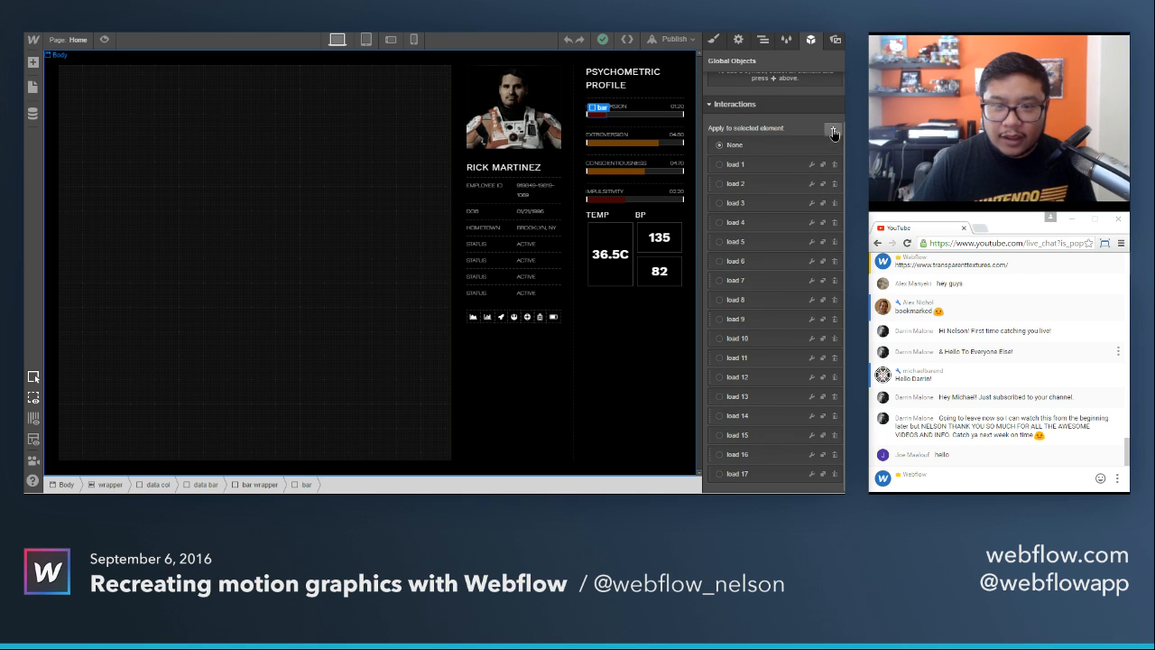
{"action": "left_click", "coordinate": [834, 133]}
{"action": "left_click", "coordinate": [756, 196]}
{"action": "type", "text": "bar "}
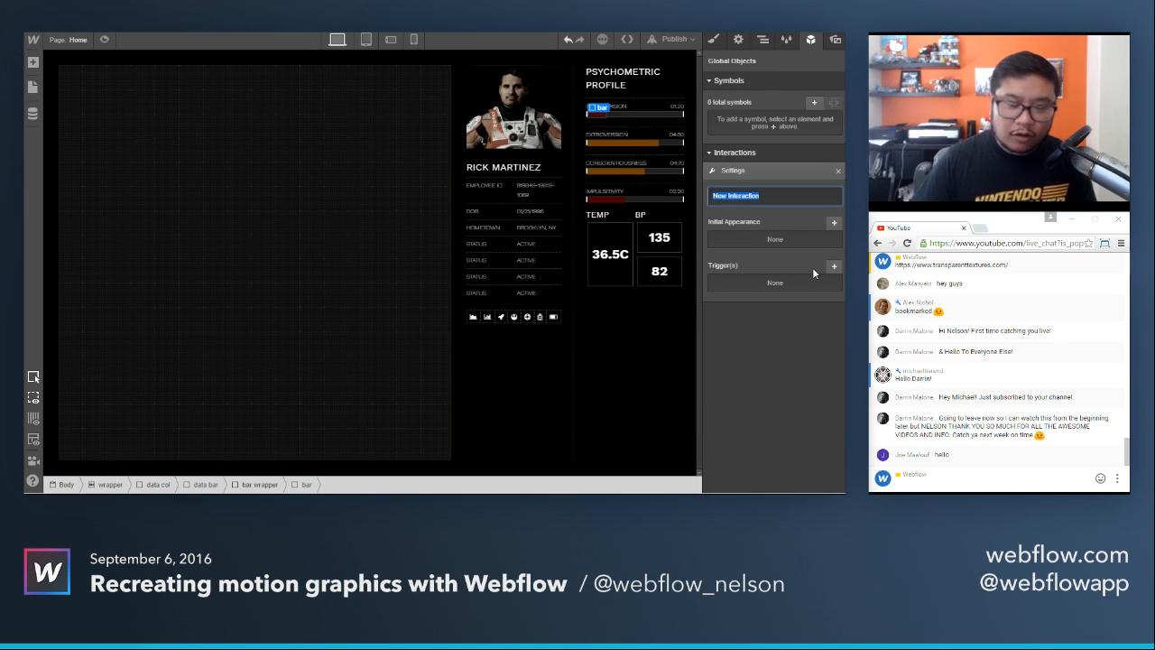
{"action": "type", "text": "20"}
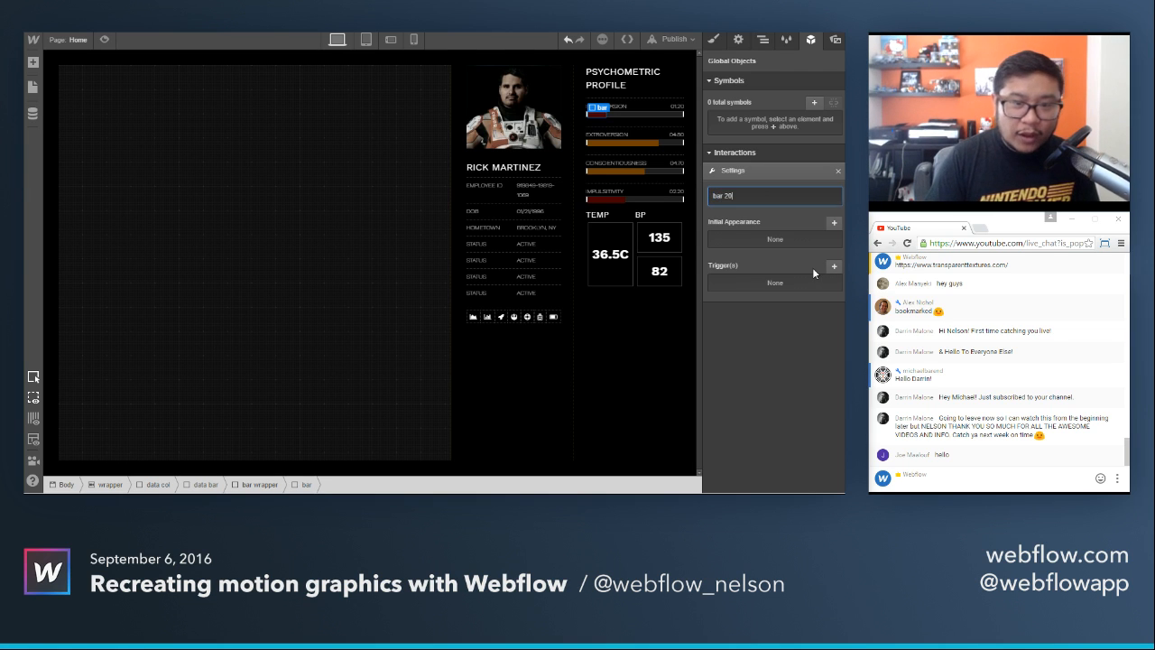
{"action": "key", "text": "Return"}
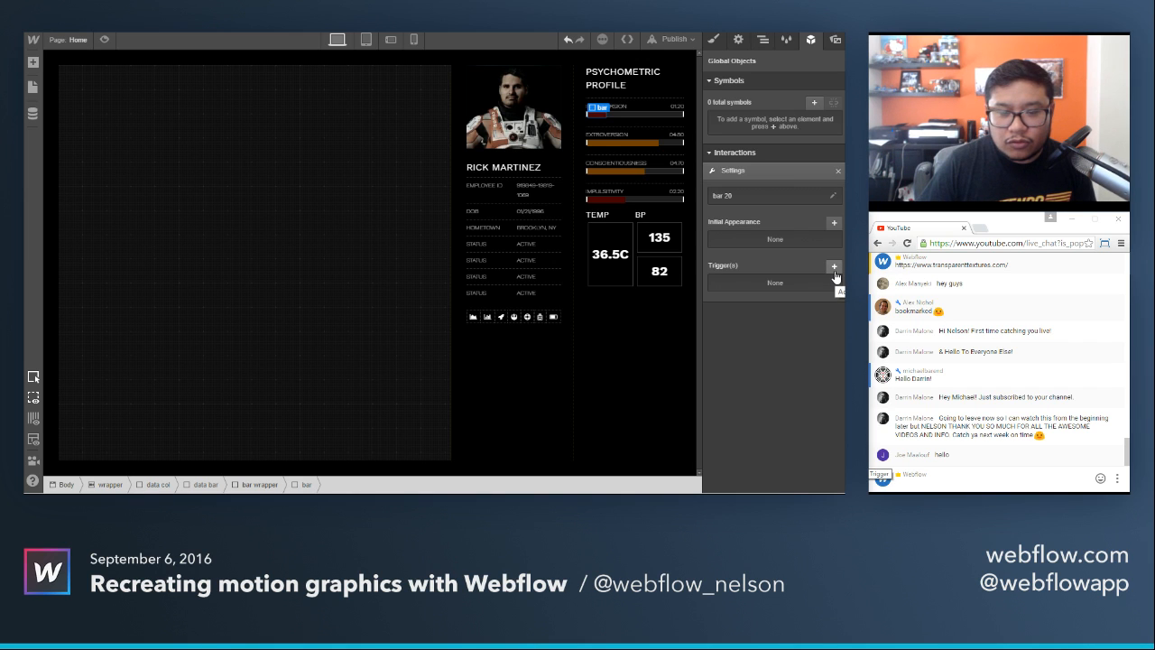
Give the bar 20 interaction a load trigger that waits for assets to load.
{"action": "left_click", "coordinate": [834, 268]}
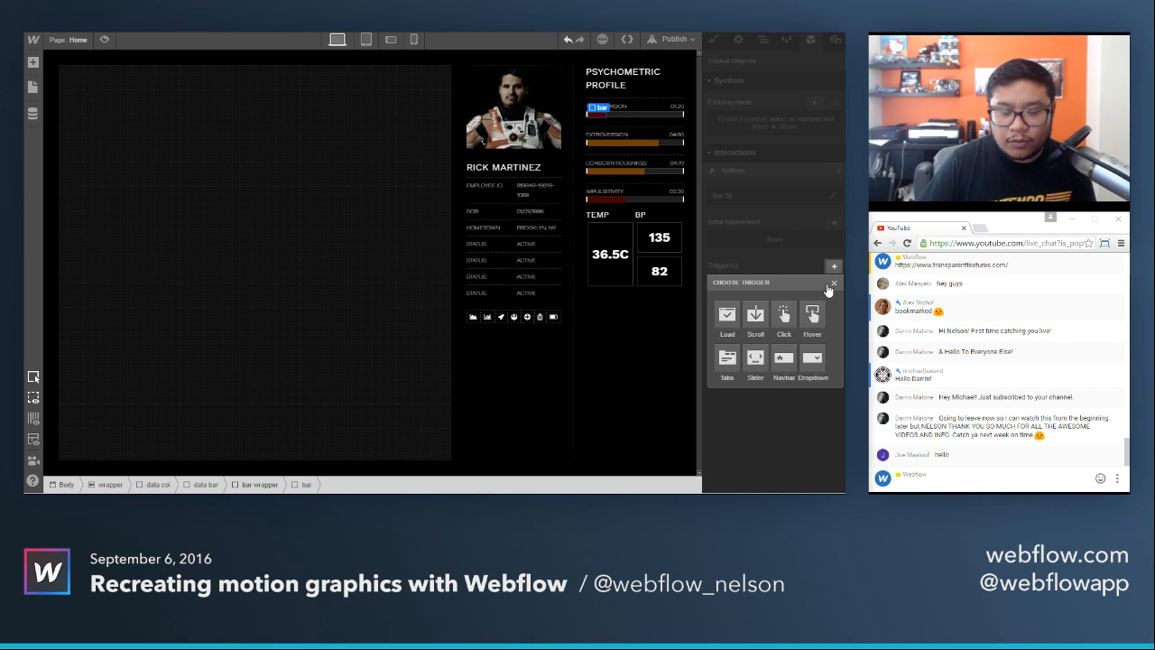
{"action": "left_click", "coordinate": [729, 316]}
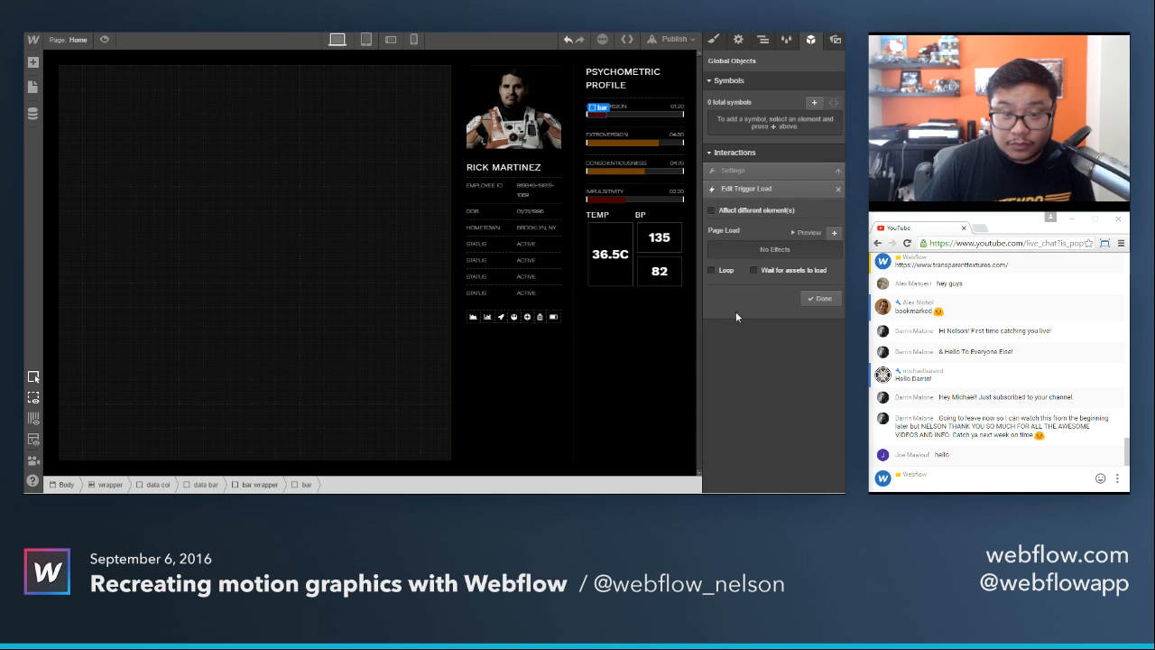
{"action": "left_click", "coordinate": [773, 273]}
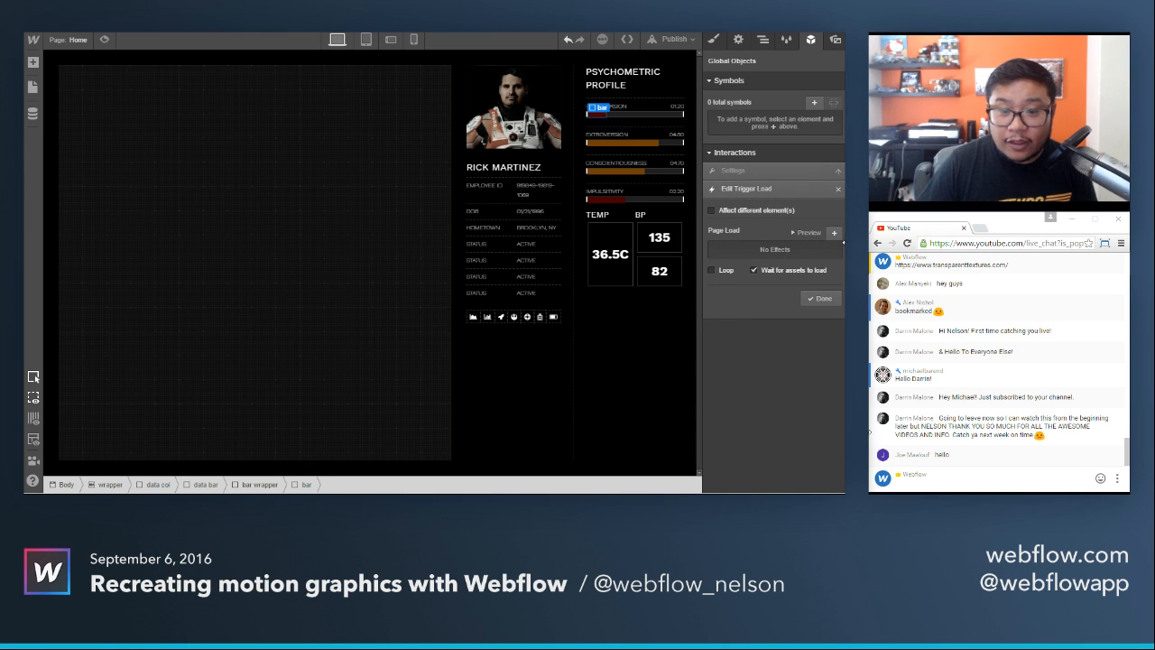
{"action": "left_click", "coordinate": [834, 233]}
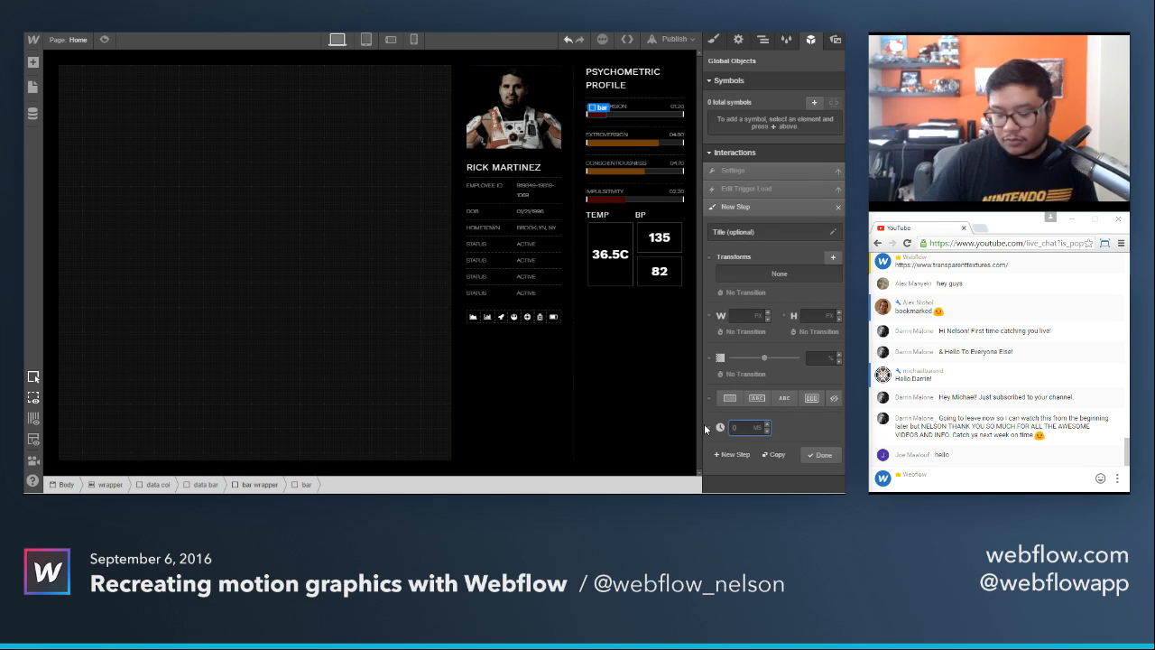
{"action": "type", "text": "100"}
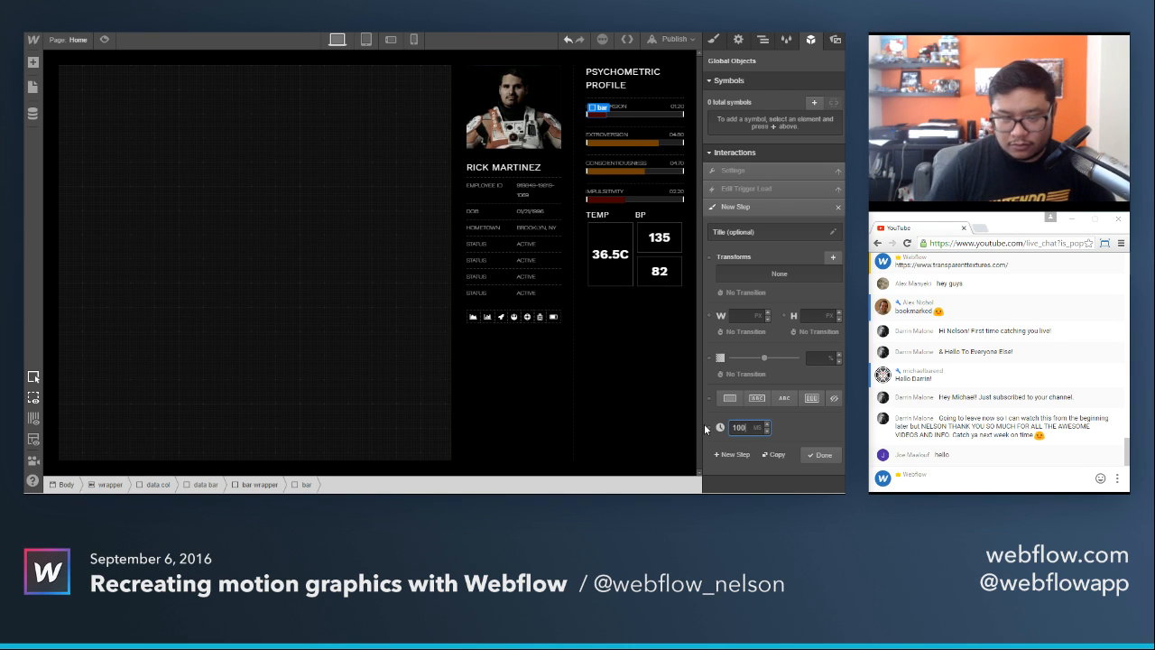
{"action": "type", "text": "0"}
{"action": "key", "text": "BackSpace"}
{"action": "key", "text": "BackSpace"}
{"action": "key", "text": "BackSpace"}
{"action": "type", "text": "20"}
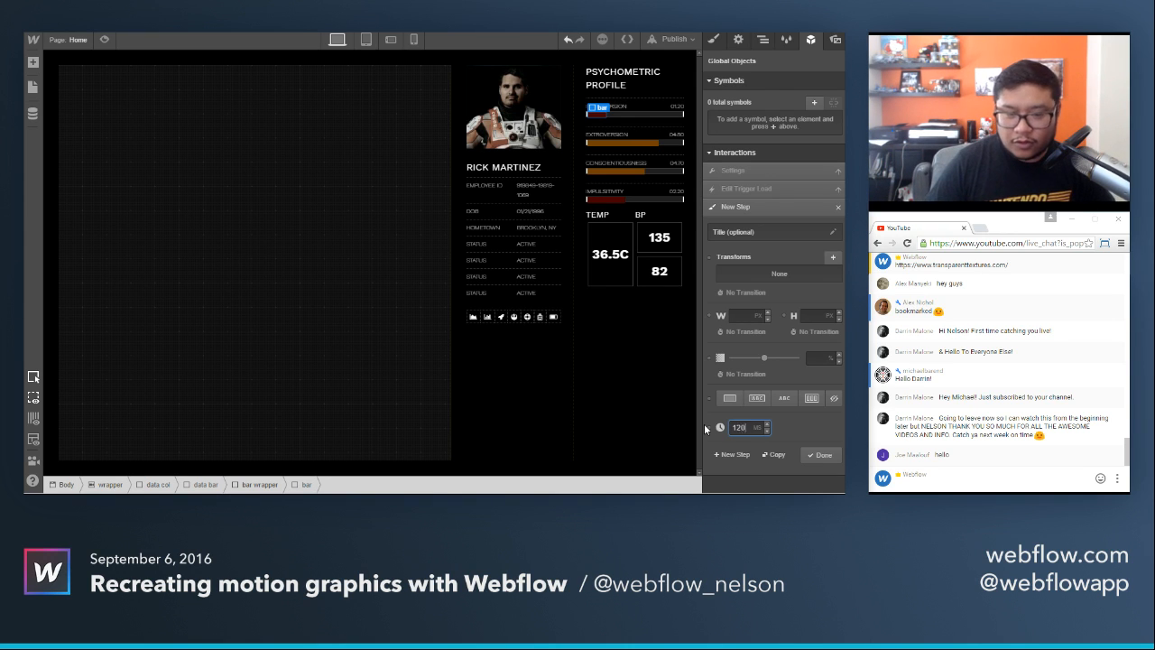
{"action": "type", "text": "0"}
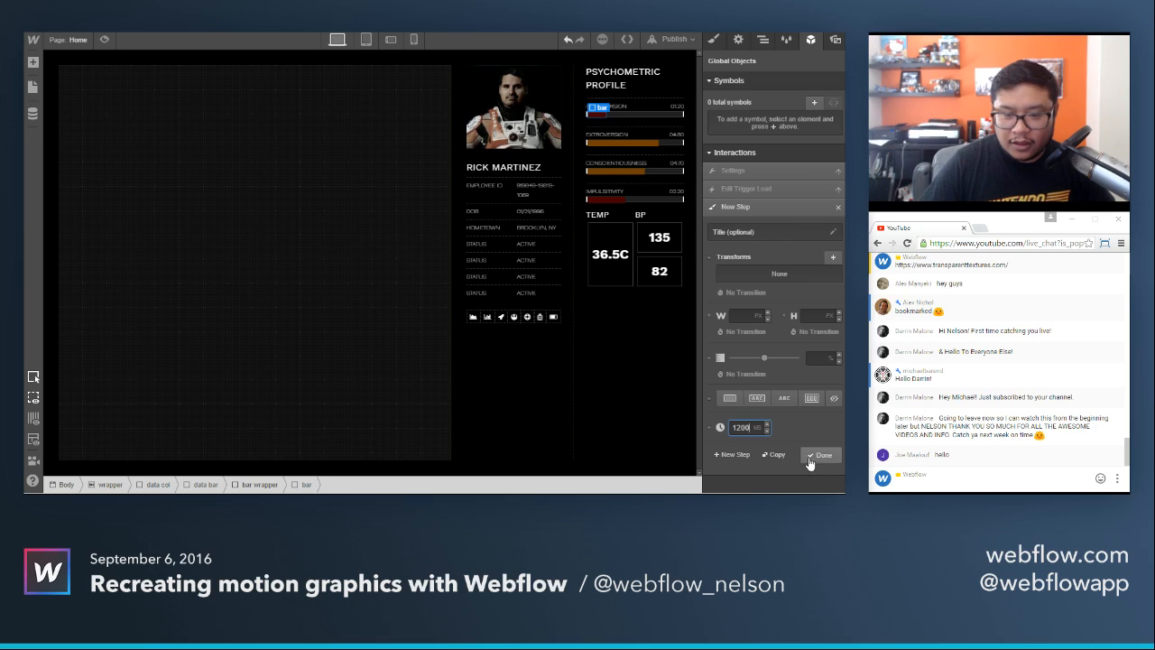
{"action": "left_click", "coordinate": [736, 454]}
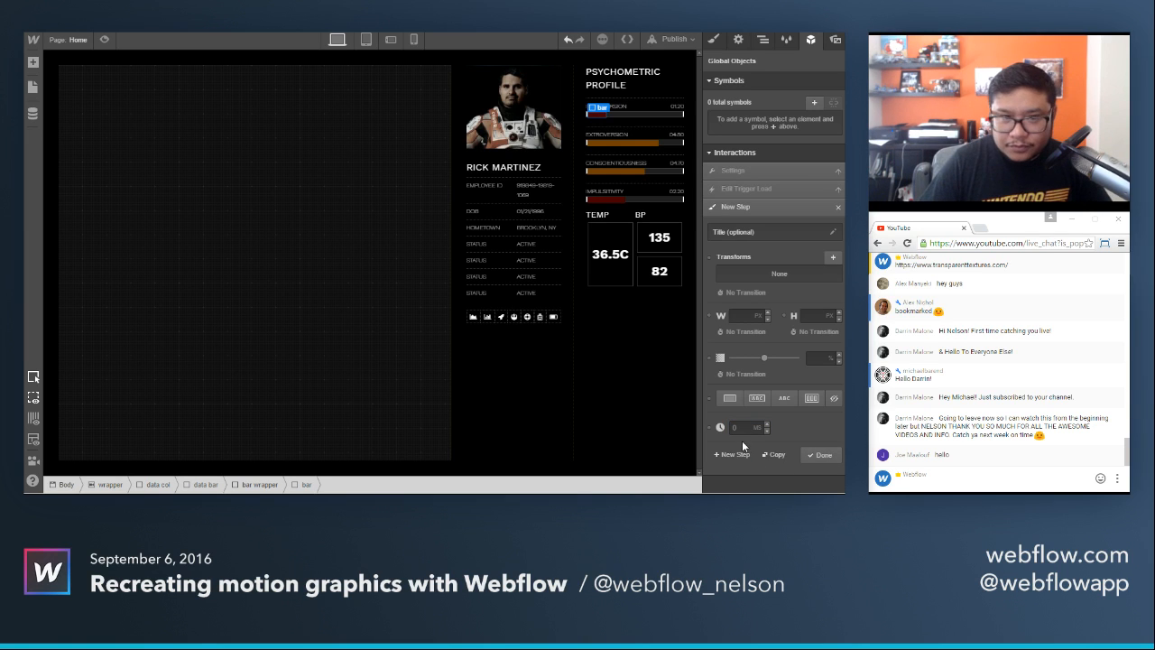
{"action": "left_click", "coordinate": [821, 455]}
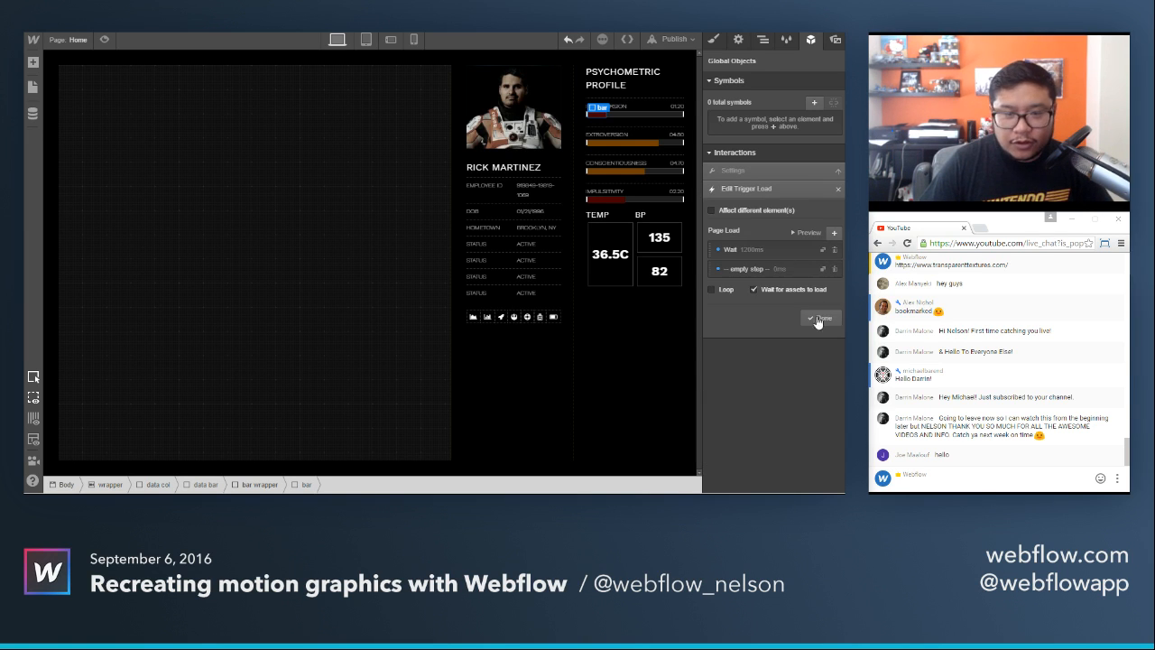
{"action": "left_click", "coordinate": [834, 251]}
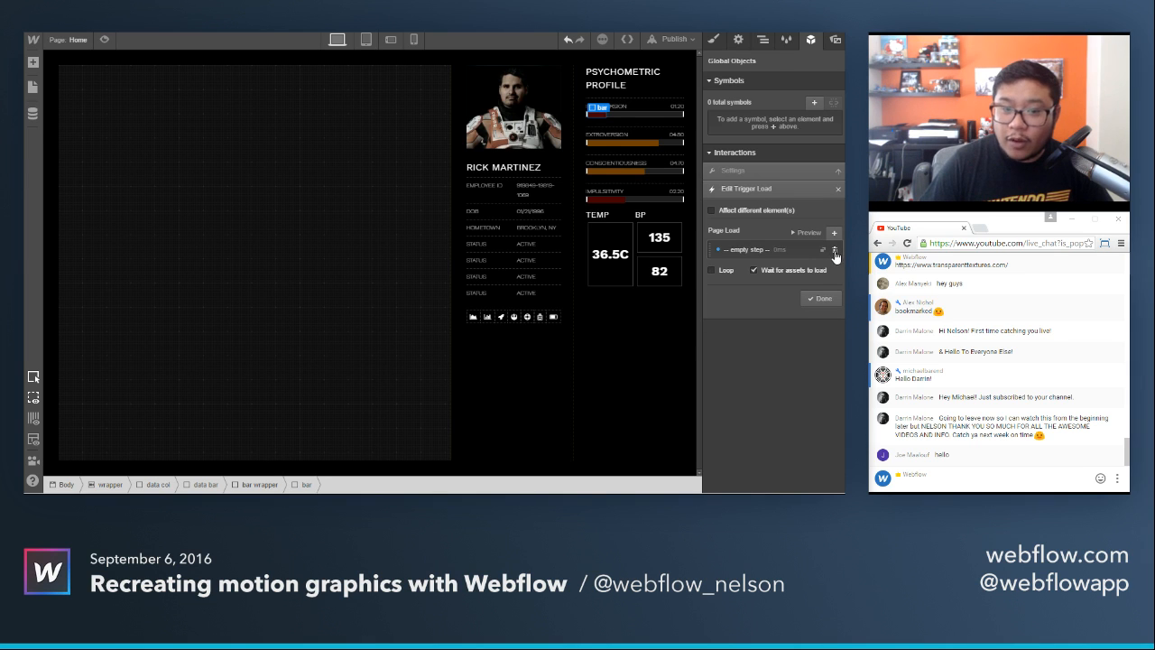
{"action": "left_click", "coordinate": [834, 252]}
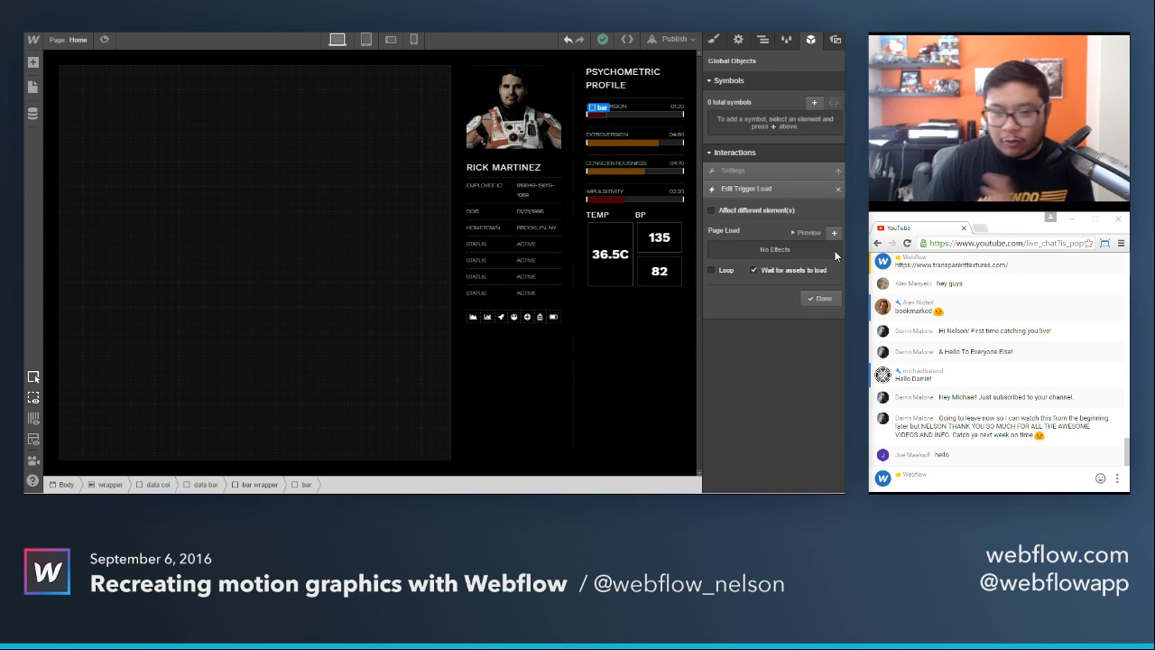
Add two page load steps to bar 20, with the width set to 42% in the first and 20% in the second.
{"action": "left_click", "coordinate": [834, 233]}
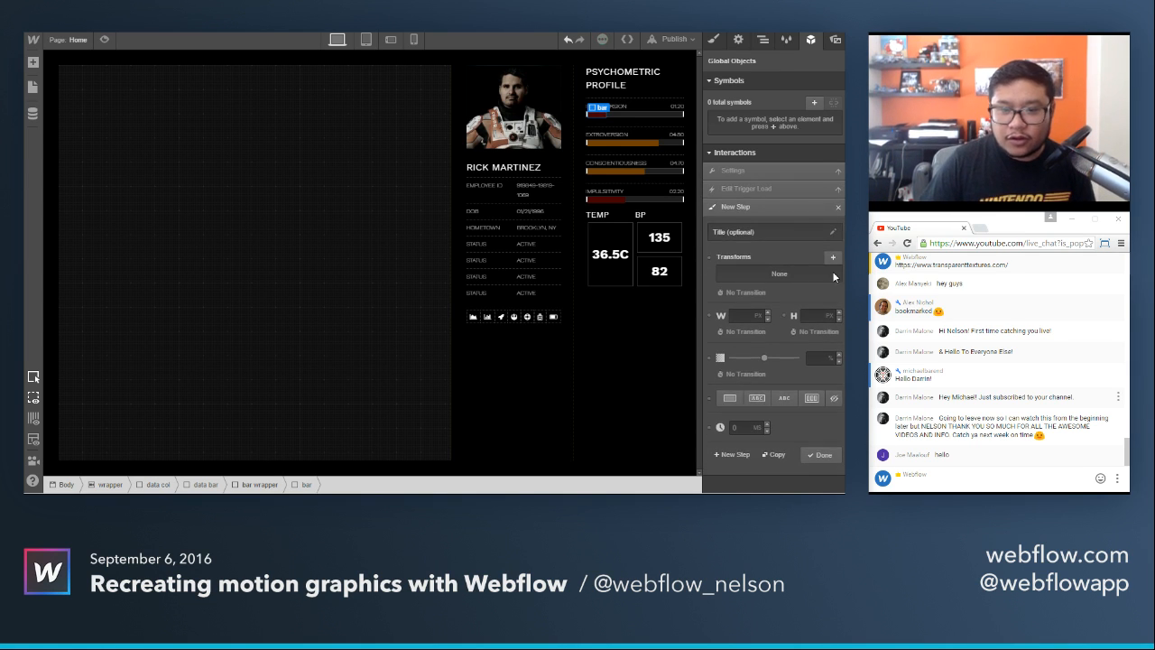
{"action": "left_click", "coordinate": [740, 315]}
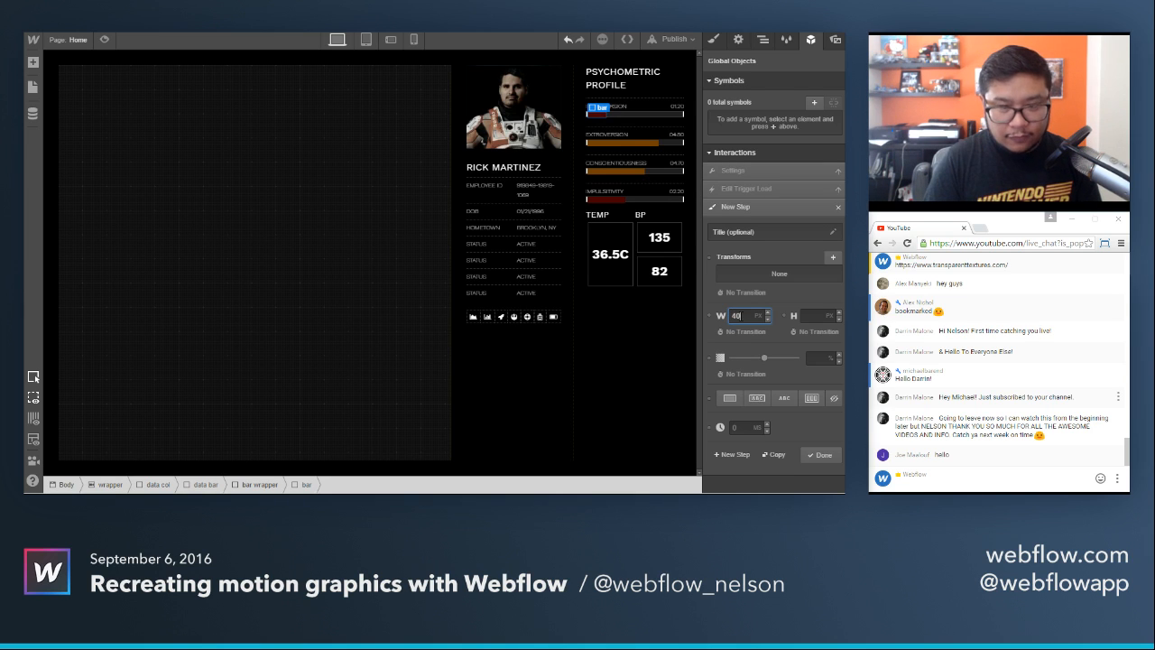
{"action": "type", "text": "42%"}
{"action": "key", "text": "Return"}
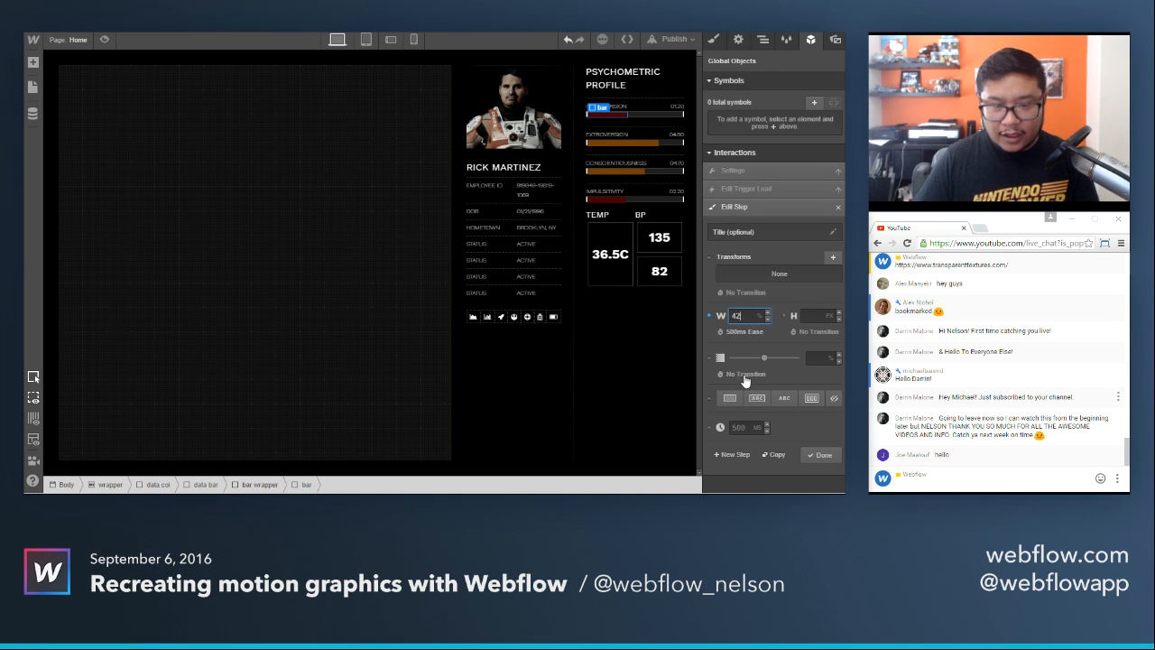
{"action": "left_click", "coordinate": [731, 455]}
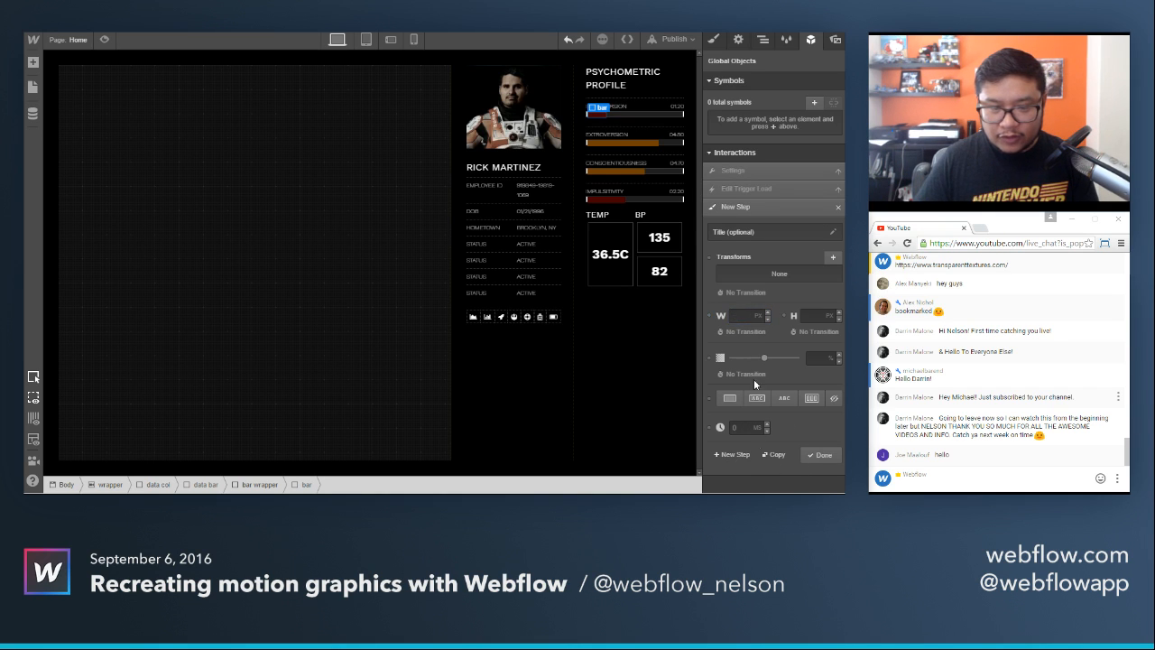
{"action": "left_click", "coordinate": [742, 314]}
{"action": "type", "text": "20%"}
{"action": "key", "text": "Return"}
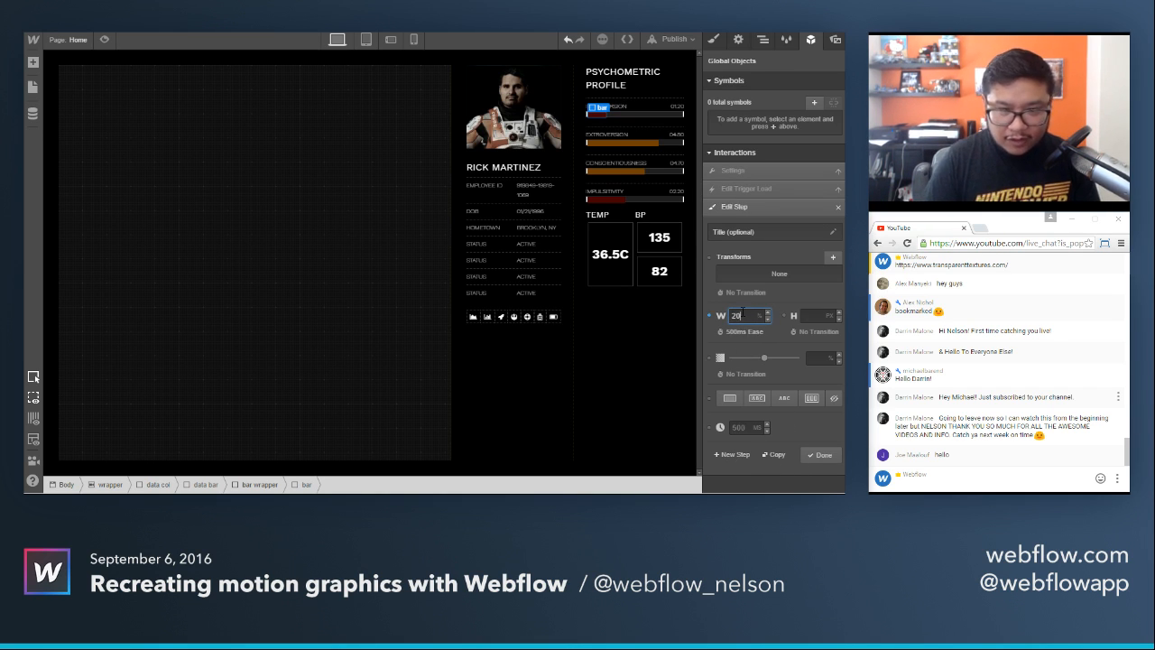
Add two more page load steps to bar 20, with widths of 34% and 20%.
{"action": "left_click", "coordinate": [731, 455]}
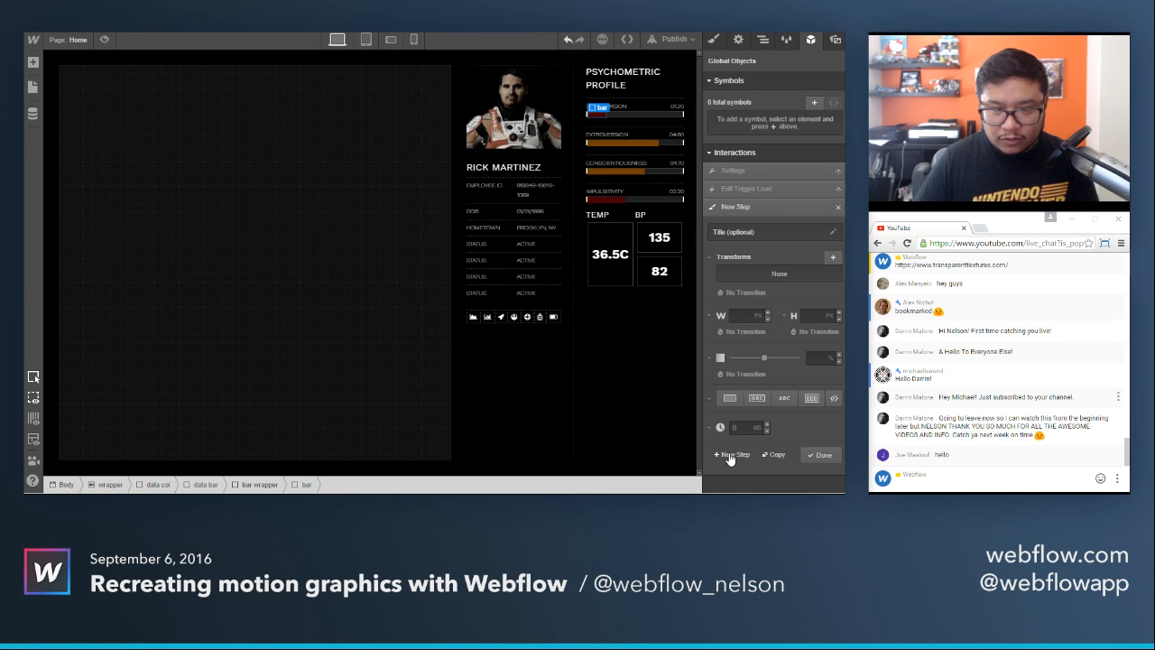
{"action": "left_click", "coordinate": [741, 316]}
{"action": "type", "text": "34%"}
{"action": "key", "text": "Return"}
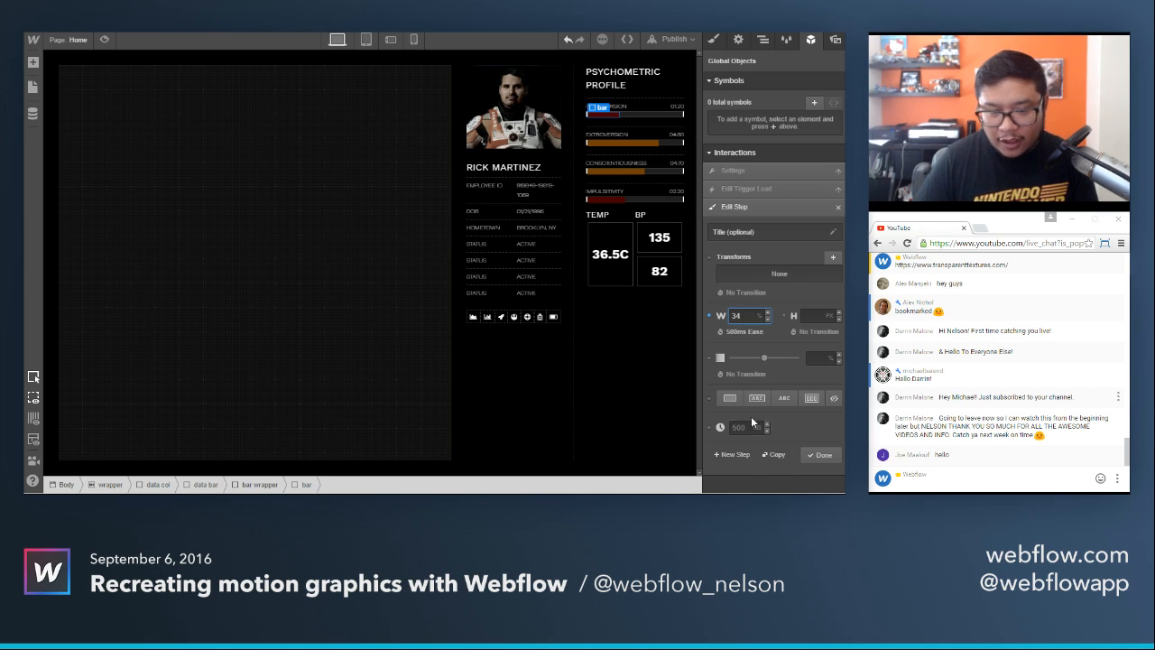
{"action": "left_click", "coordinate": [731, 455]}
{"action": "left_click", "coordinate": [742, 317]}
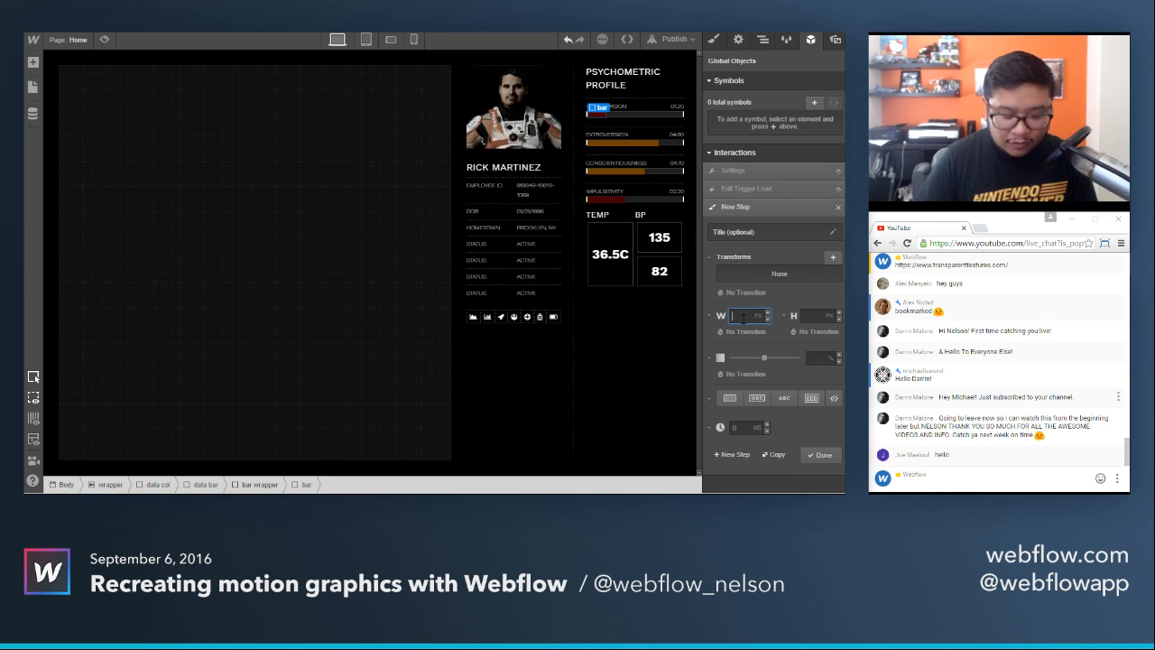
{"action": "type", "text": "20%"}
{"action": "key", "text": "Return"}
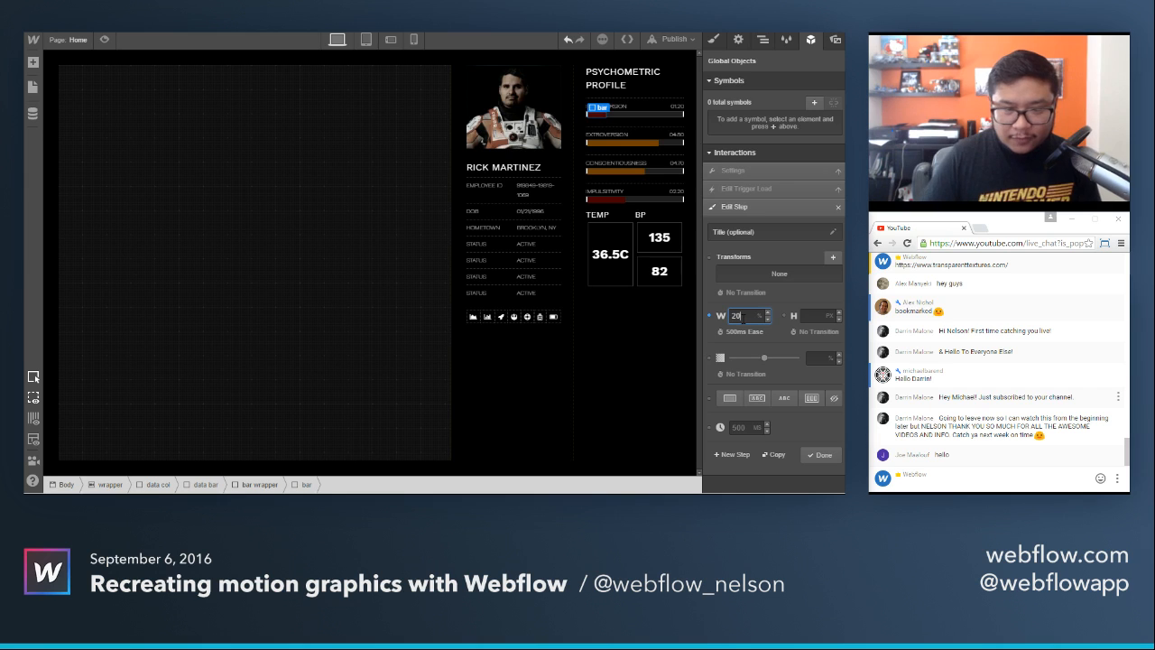
{"action": "left_click", "coordinate": [819, 454]}
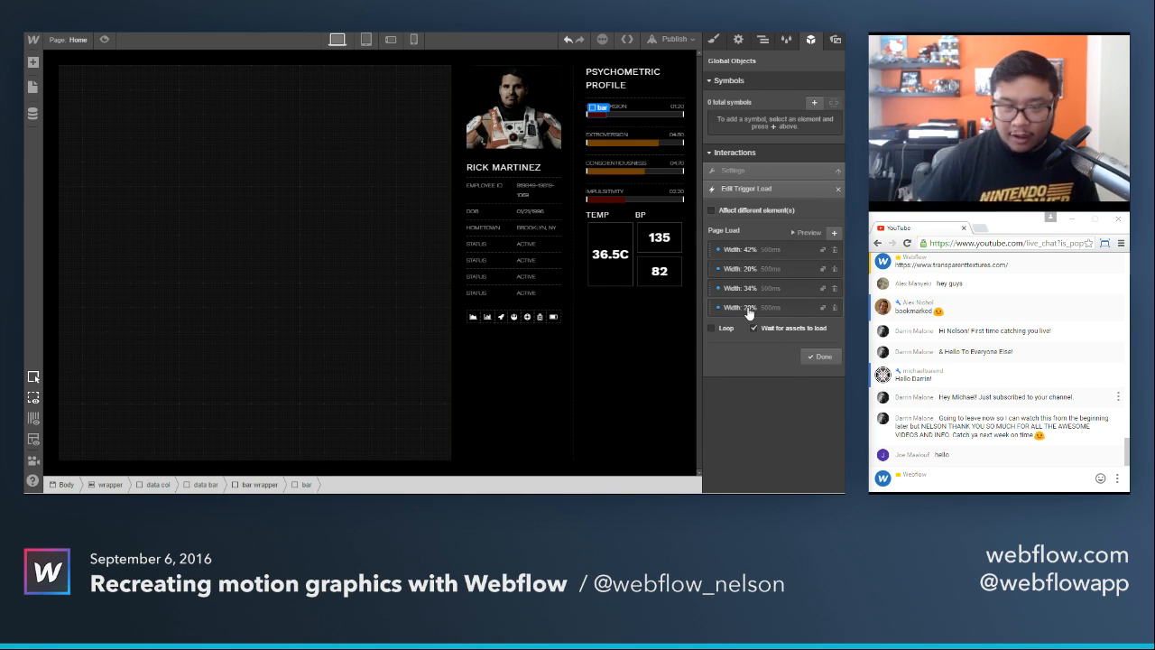
Loop the bar 20 load steps, save the trigger and preview the Introversion bar's animation on the page.
{"action": "left_click", "coordinate": [727, 337]}
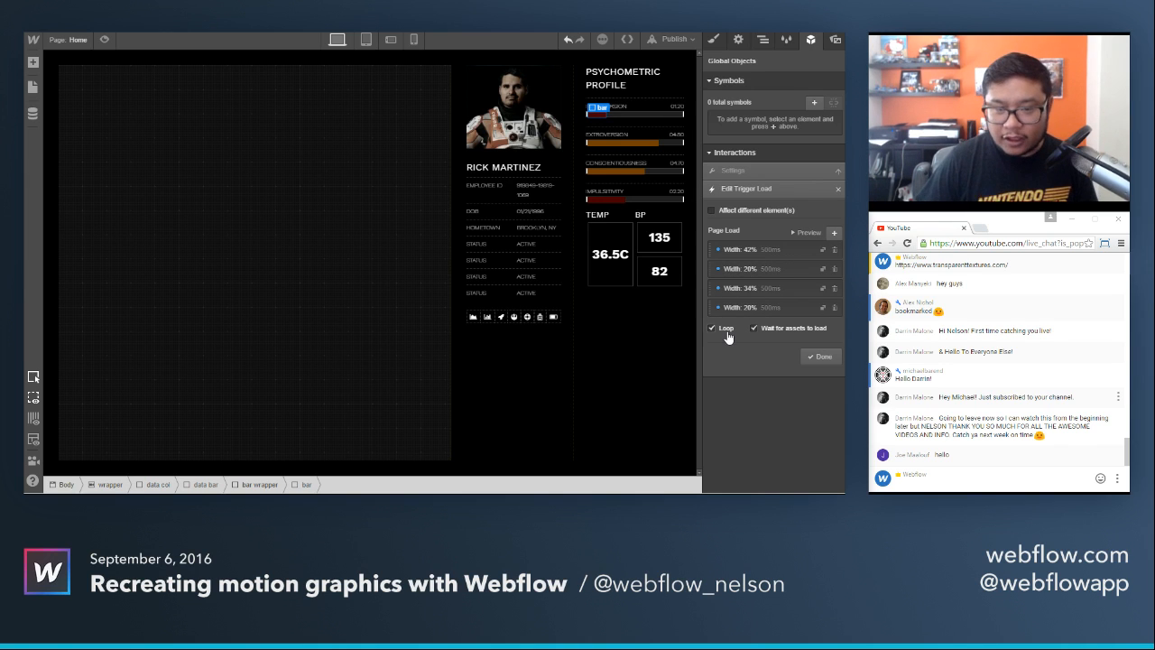
{"action": "left_click", "coordinate": [805, 234]}
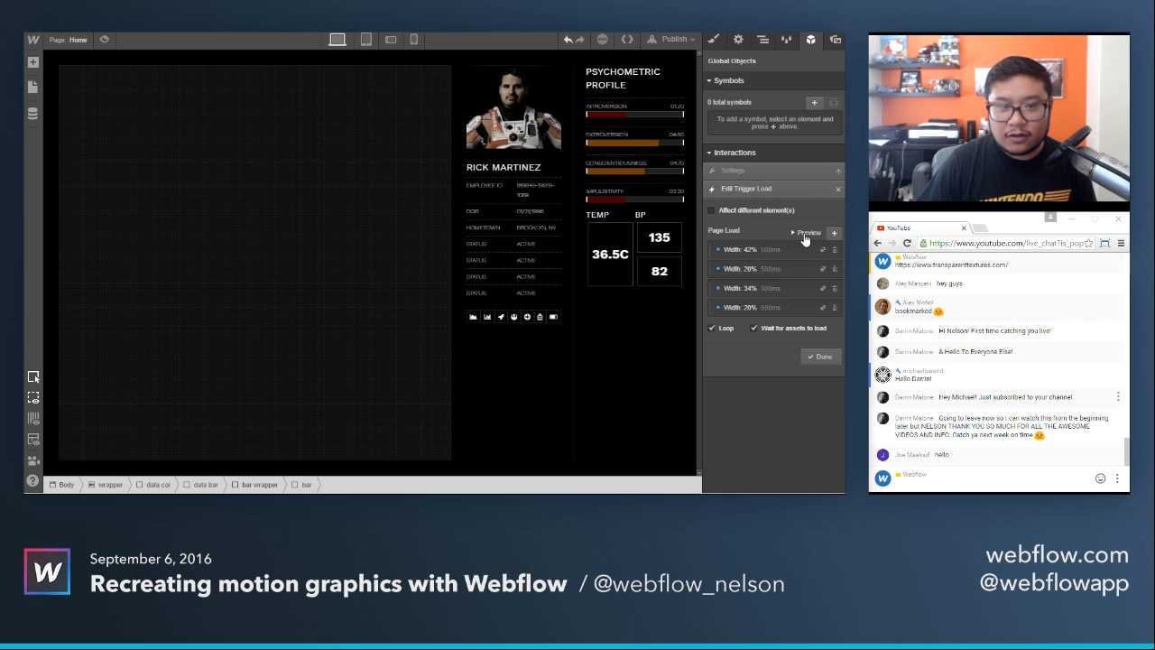
{"action": "left_click", "coordinate": [820, 357]}
{"action": "left_click", "coordinate": [107, 42]}
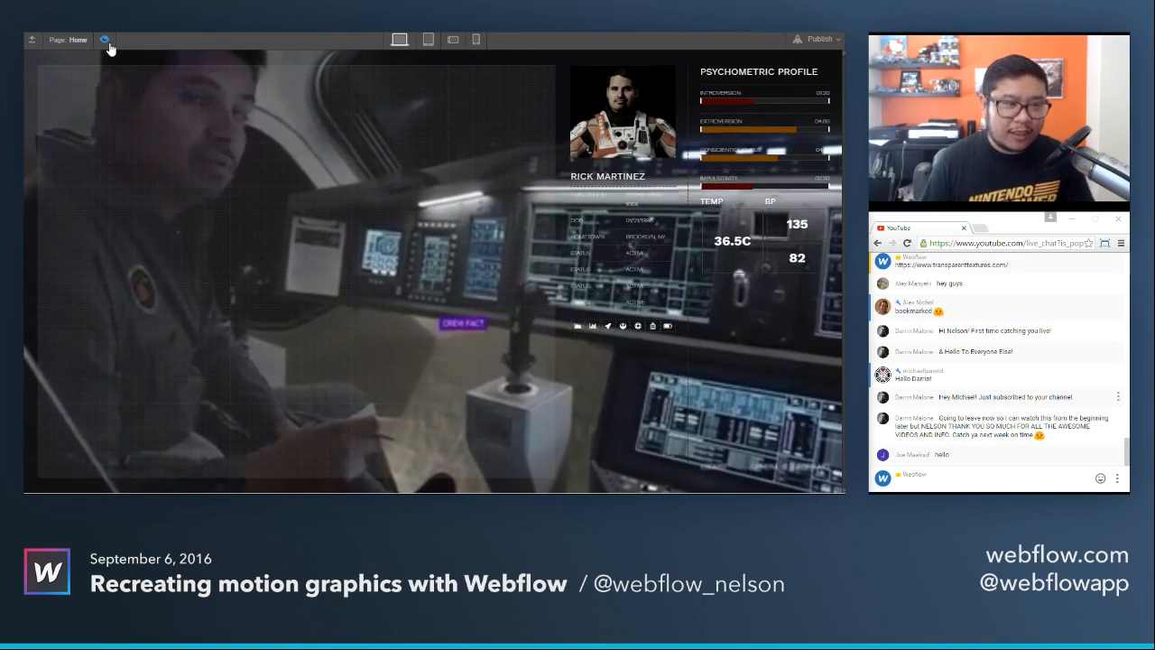
{"action": "left_click", "coordinate": [106, 42]}
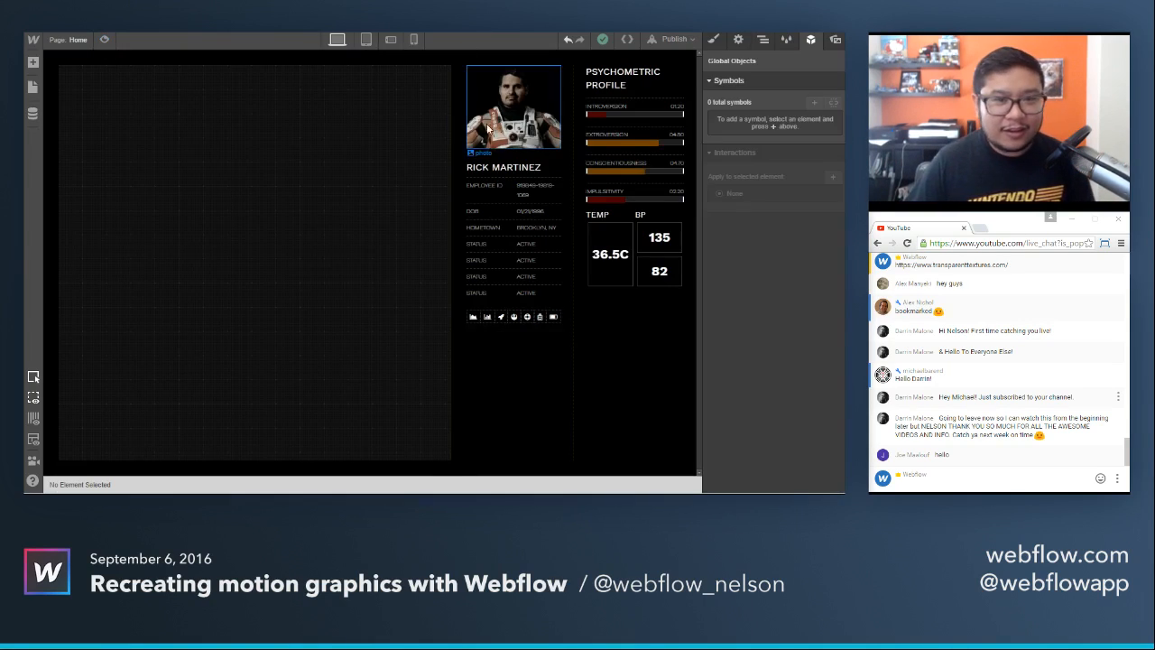
Duplicate the bar 20 interaction for the Extroversion bar and open the copy's settings.
{"action": "left_click", "coordinate": [618, 141]}
{"action": "scroll", "coordinate": [783, 397], "scroll_direction": "down", "scroll_amount": 1}
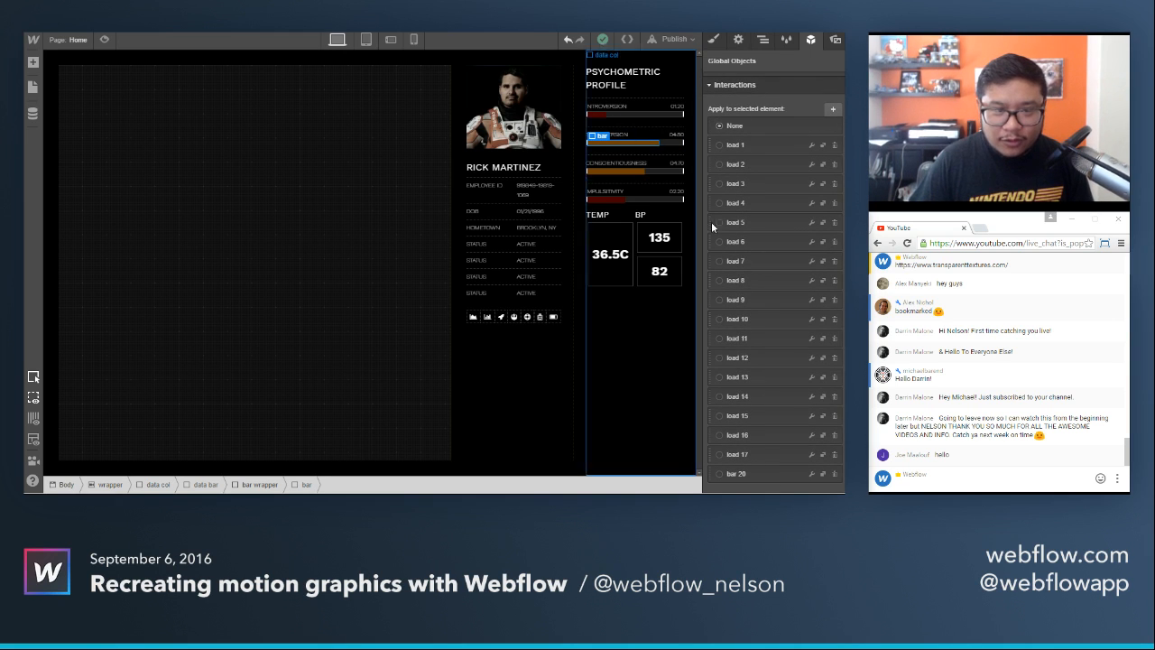
{"action": "left_click", "coordinate": [823, 475]}
{"action": "scroll", "coordinate": [783, 477], "scroll_direction": "down", "scroll_amount": 1}
{"action": "left_click", "coordinate": [812, 475]}
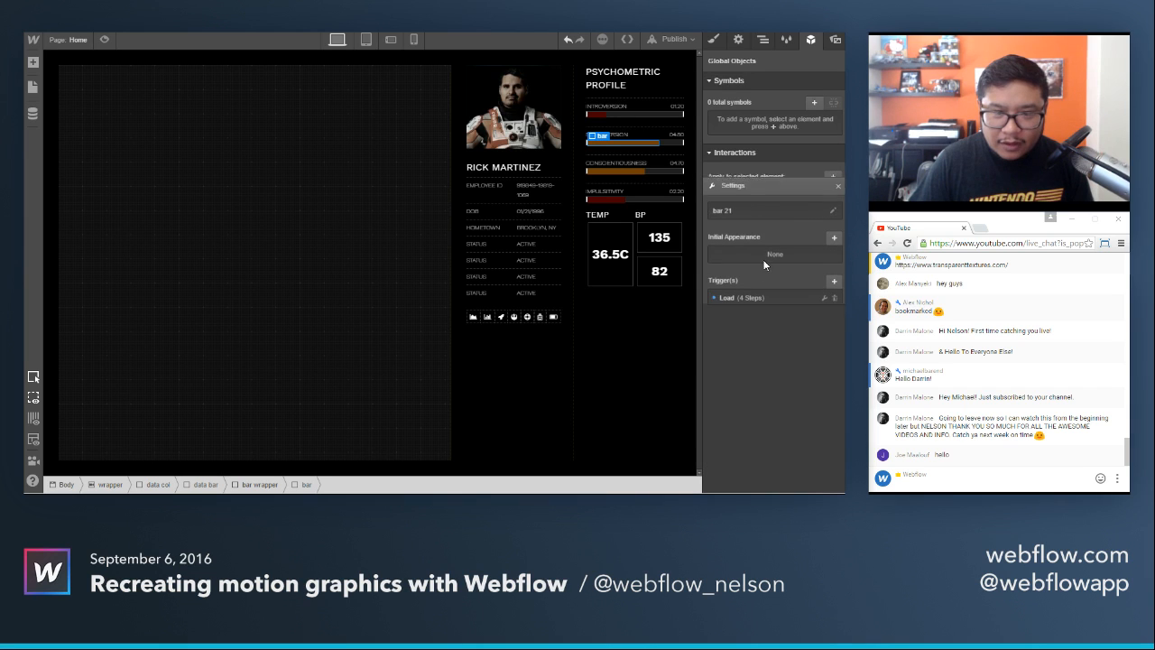
Check the Extroversion bar's width style and rename the duplicated interaction as "bar 75".
{"action": "left_click", "coordinate": [739, 196]}
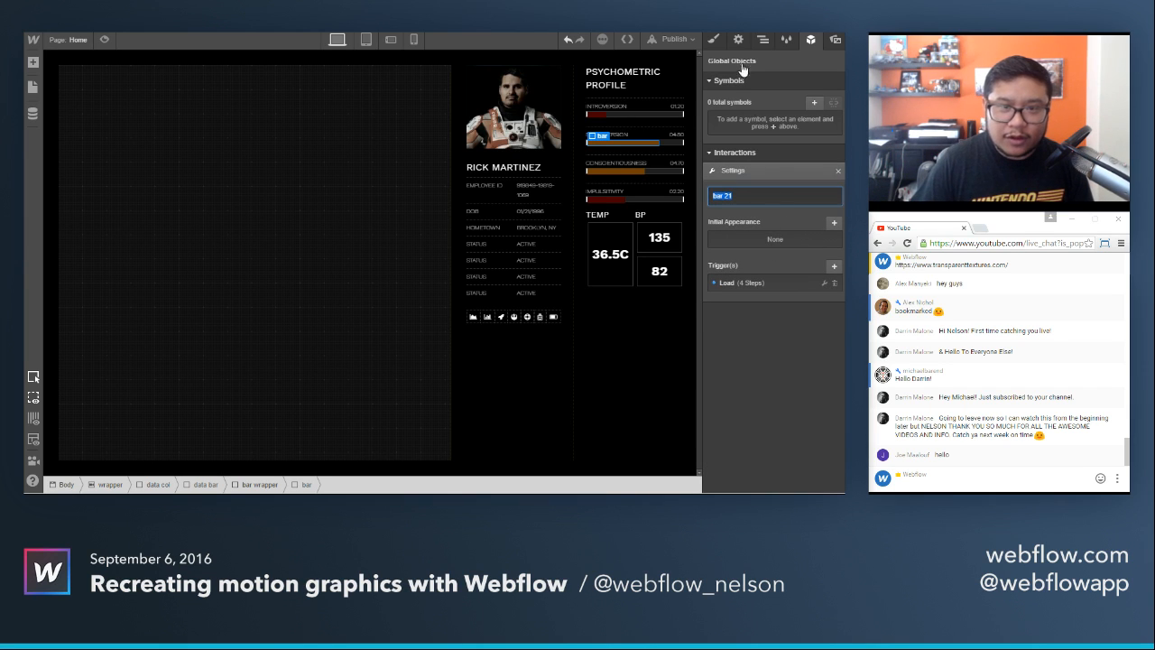
{"action": "left_click", "coordinate": [713, 40]}
{"action": "left_click", "coordinate": [811, 40]}
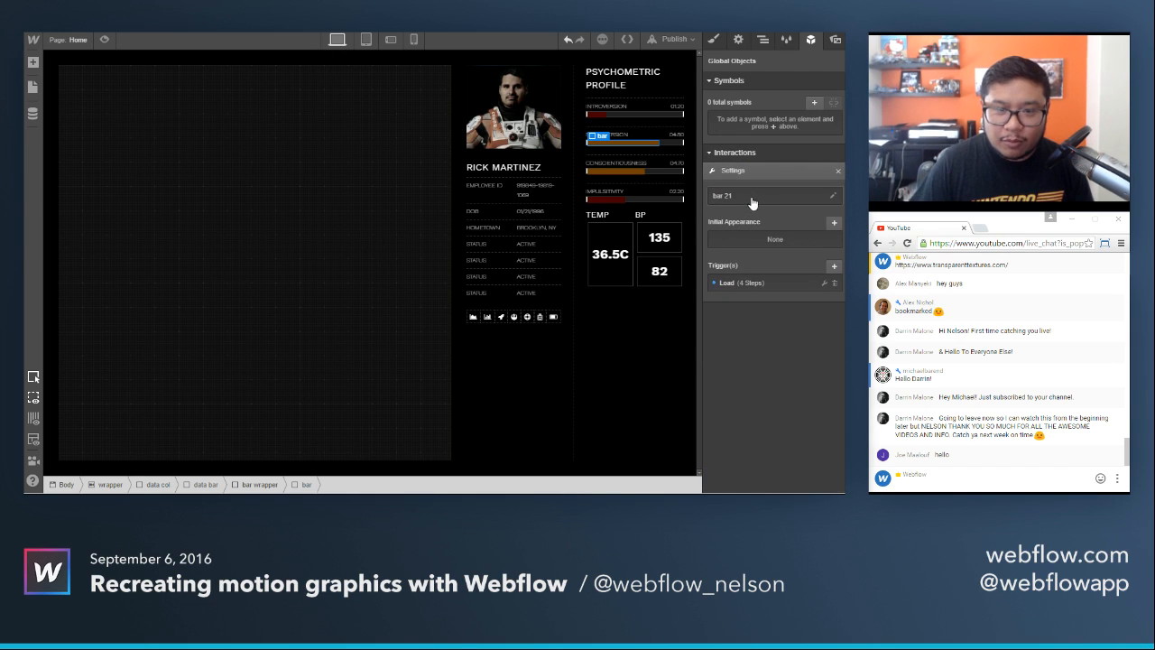
{"action": "left_click", "coordinate": [745, 195]}
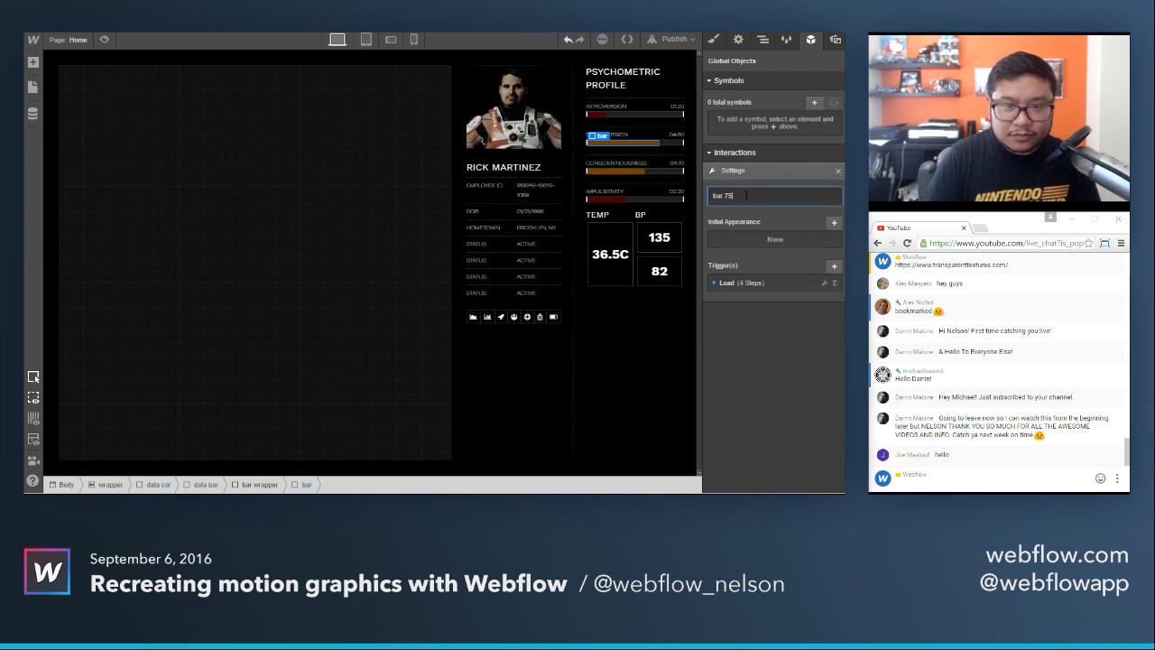
{"action": "type", "text": "bar 75"}
{"action": "key", "text": "Return"}
Set the width to 10% in bar 75's first page load step and 43% in the second.
{"action": "left_click", "coordinate": [748, 281]}
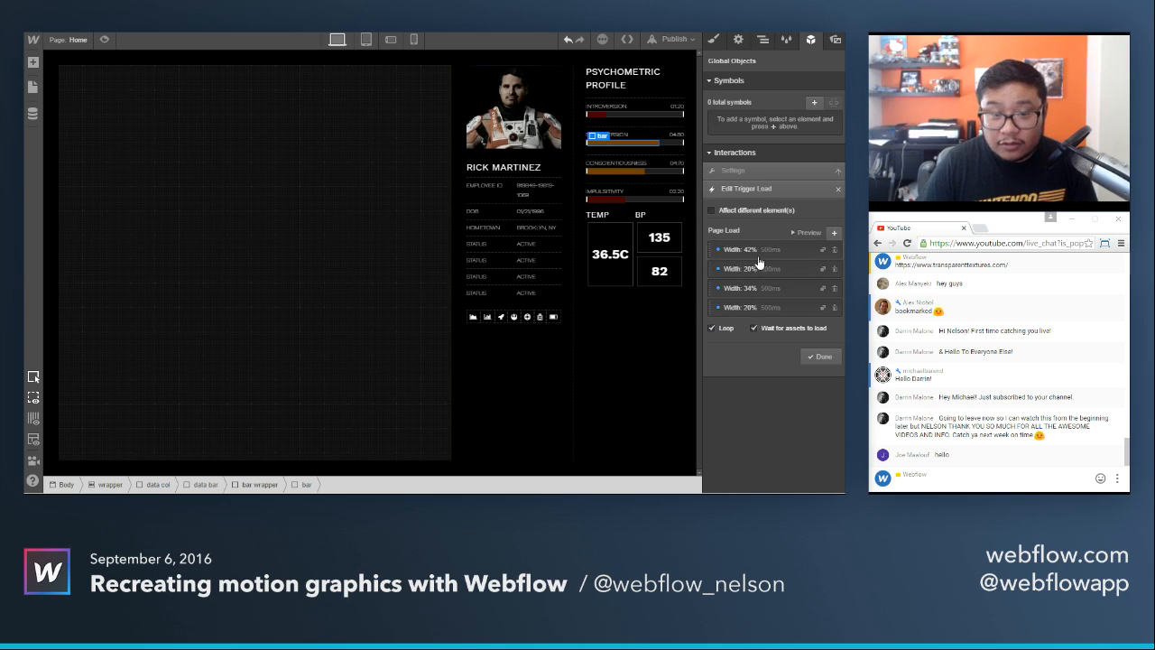
{"action": "left_click", "coordinate": [756, 250]}
{"action": "left_click_drag", "start_coordinate": [742, 316], "coordinate": [732, 317]}
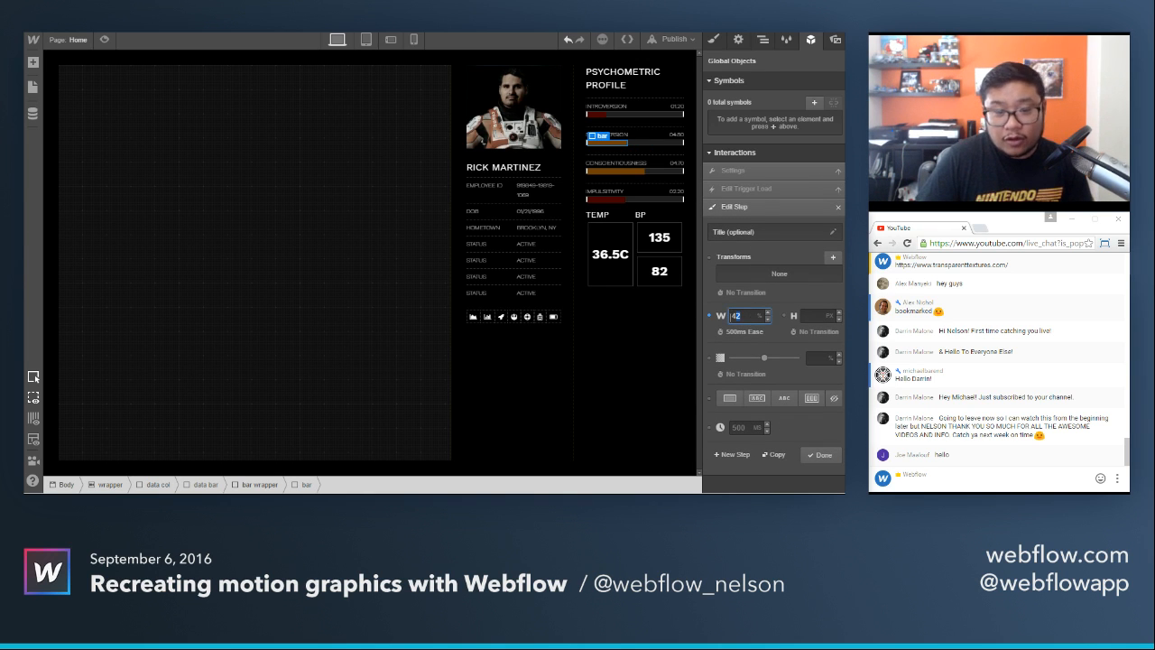
{"action": "type", "text": "10"}
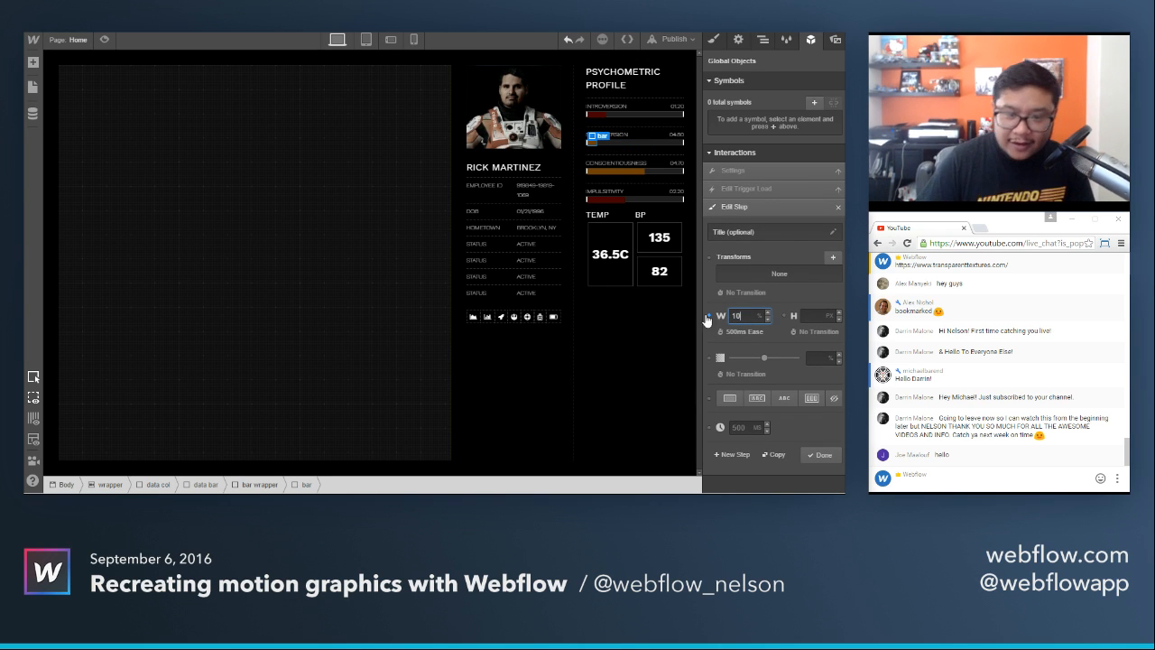
{"action": "left_click", "coordinate": [823, 455]}
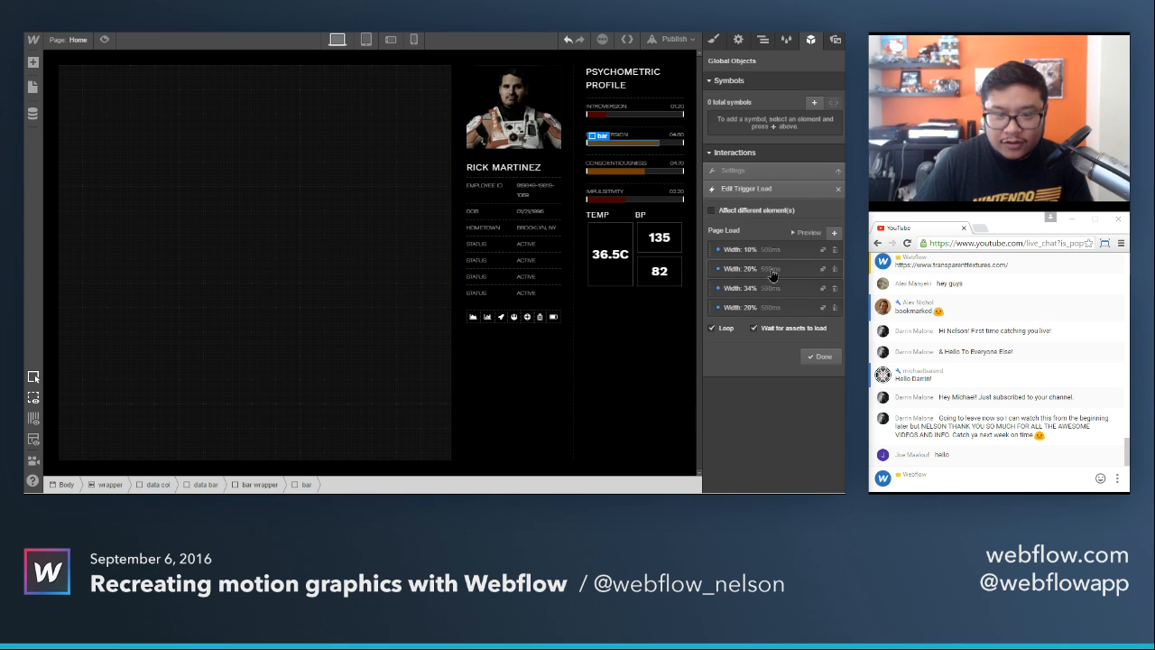
{"action": "left_click", "coordinate": [748, 300]}
{"action": "left_click_drag", "start_coordinate": [742, 321], "coordinate": [716, 316]}
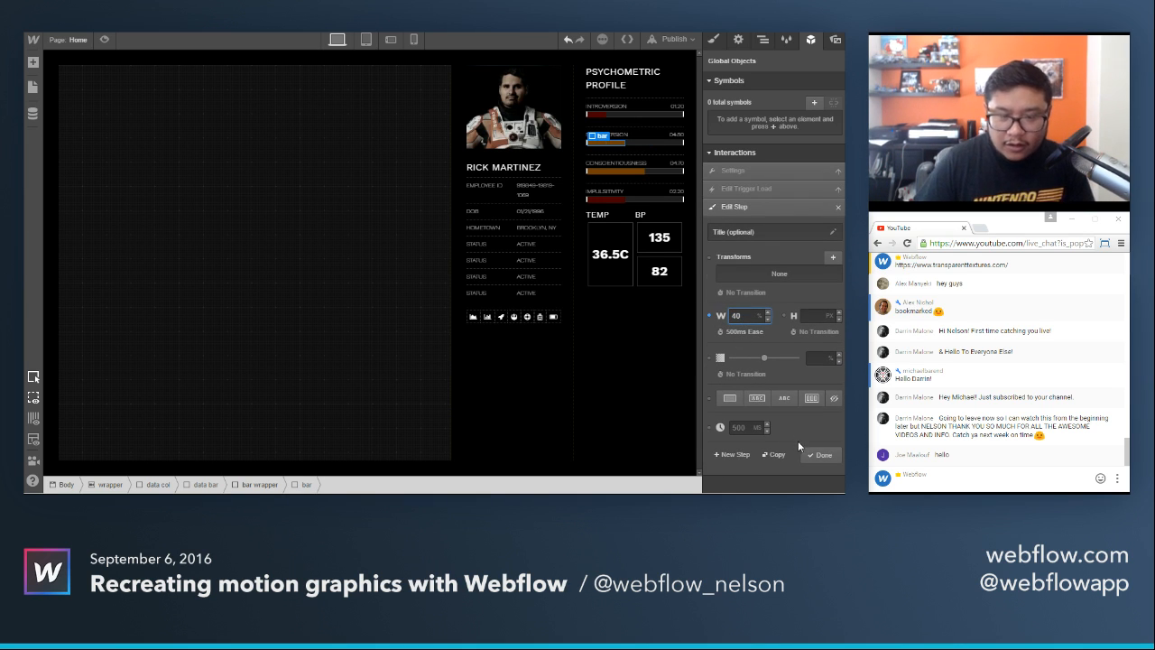
{"action": "left_click_drag", "start_coordinate": [745, 318], "coordinate": [713, 315]}
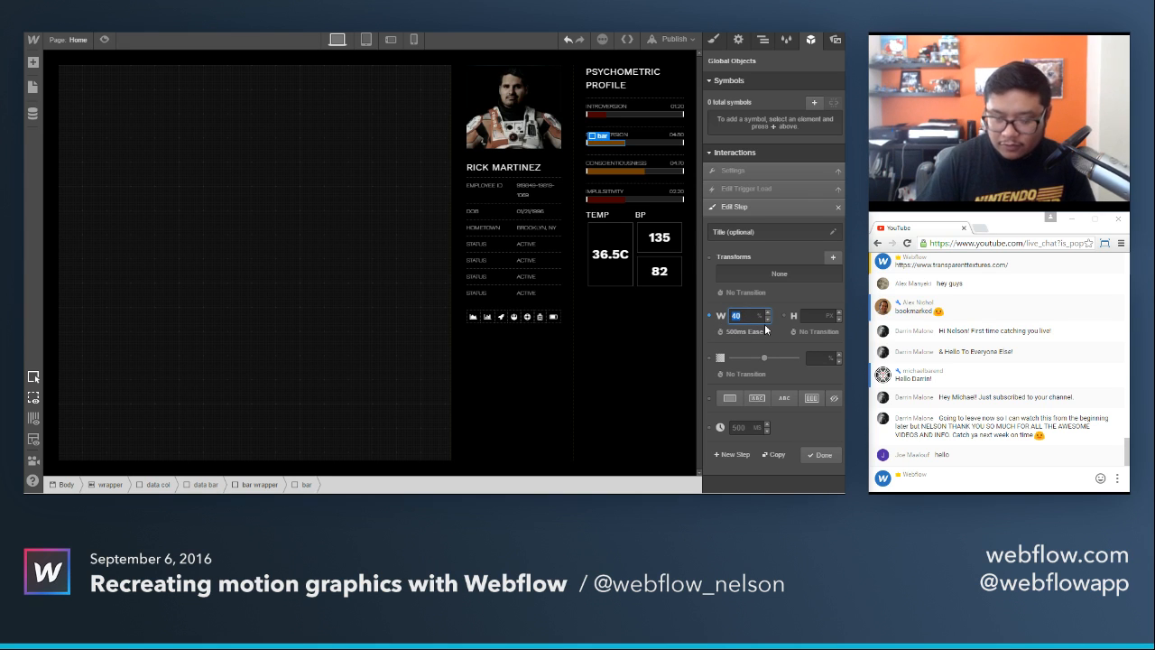
{"action": "left_click", "coordinate": [821, 455]}
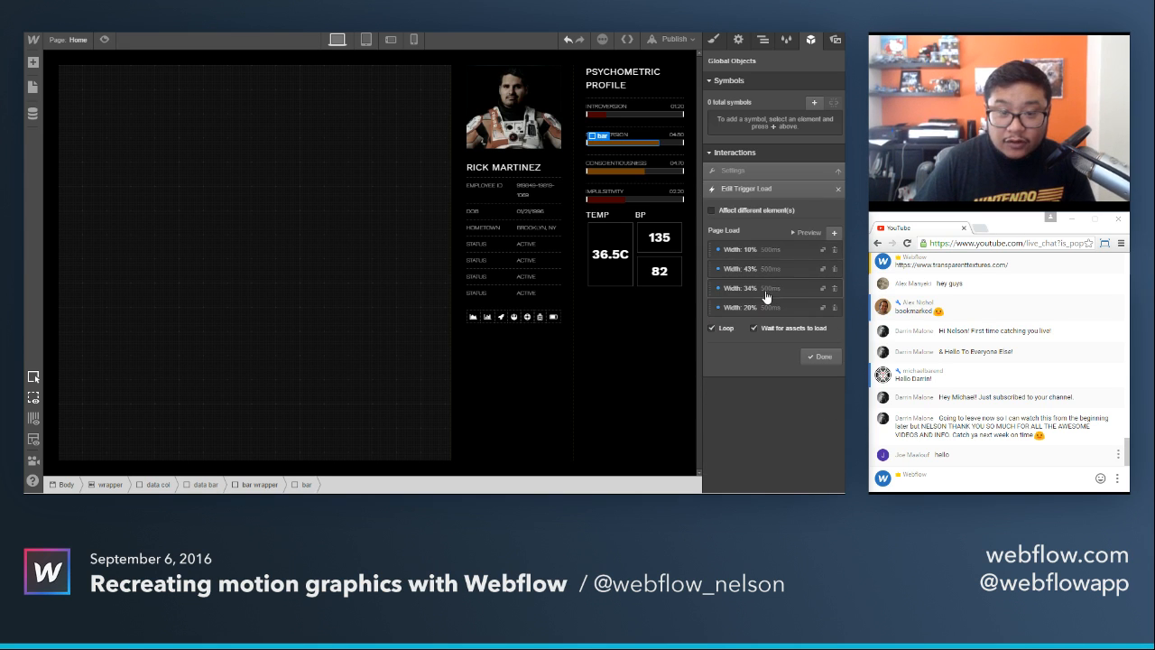
Set the width to 81% in bar 75's third page load step and 75% in the fourth.
{"action": "left_click", "coordinate": [765, 296]}
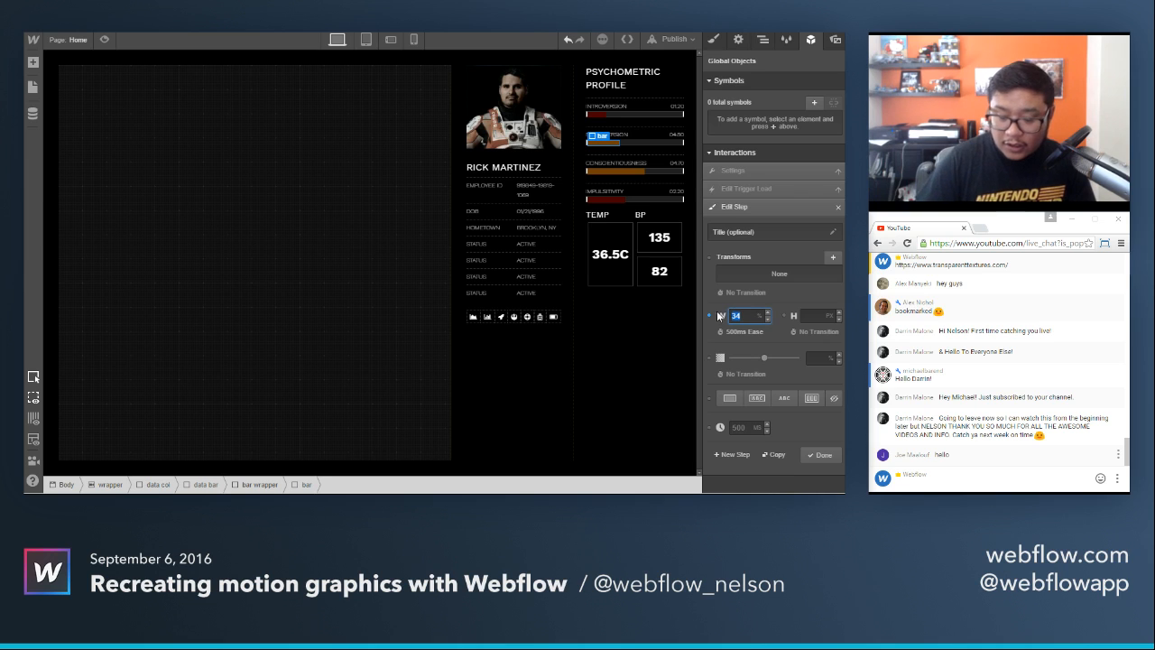
{"action": "left_click", "coordinate": [821, 455]}
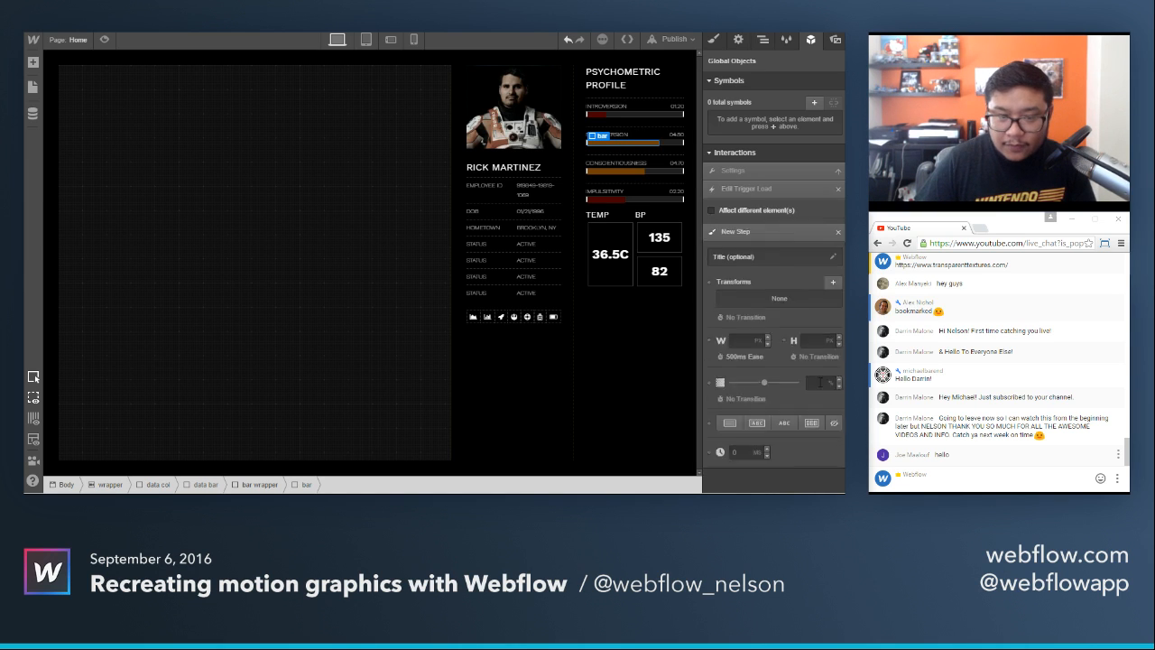
{"action": "left_click", "coordinate": [750, 311]}
{"action": "double_click", "coordinate": [732, 316]}
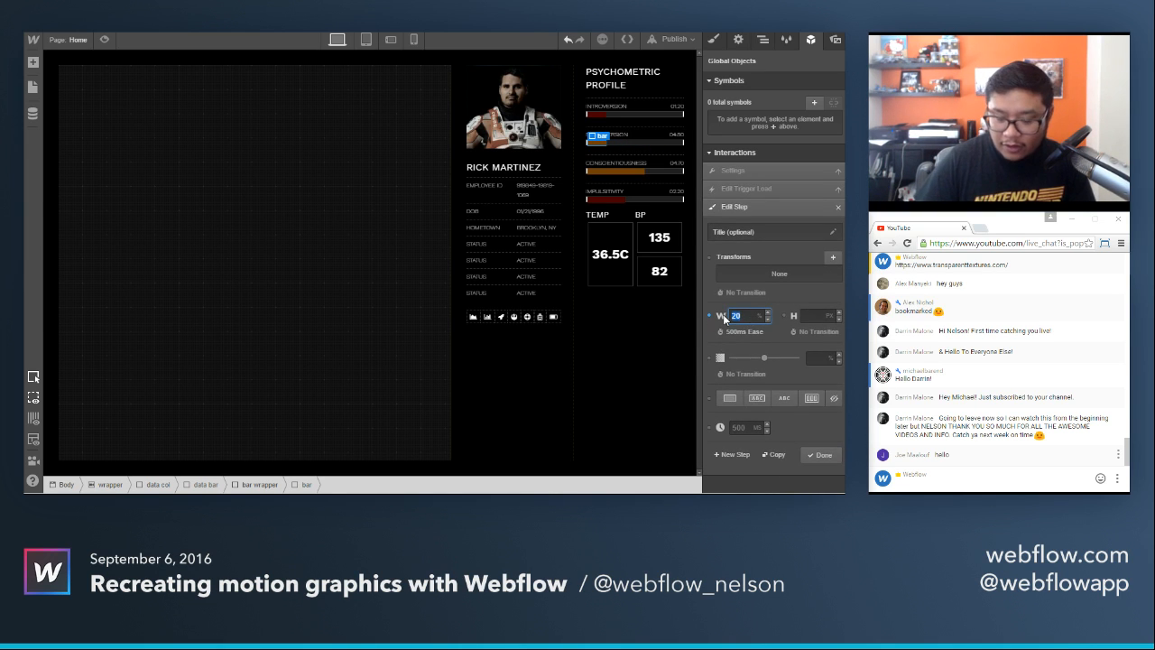
{"action": "type", "text": "75"}
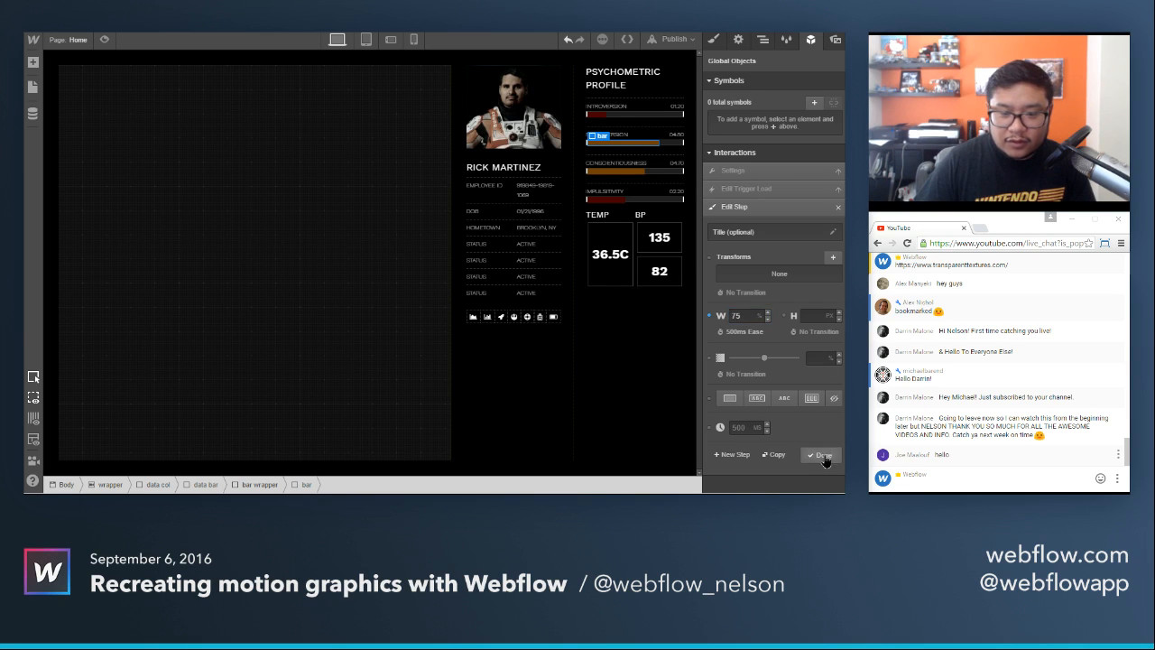
{"action": "left_click", "coordinate": [822, 455]}
Preview the bar 75 animation, save its load trigger and view the bars in the full page preview.
{"action": "left_click", "coordinate": [819, 235]}
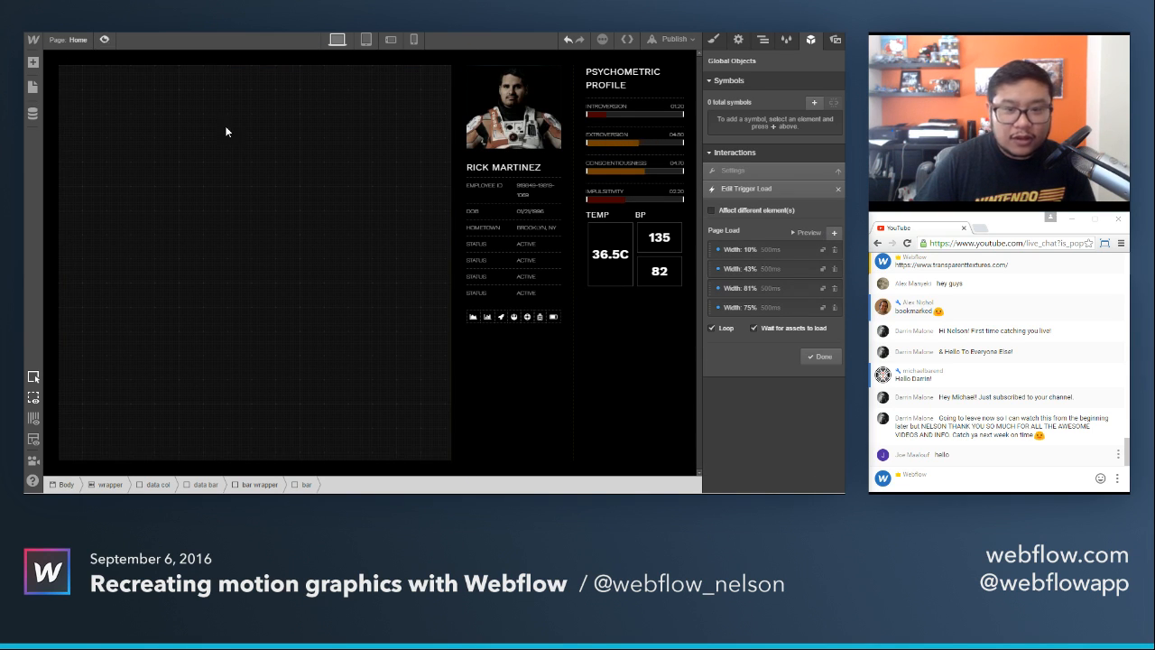
{"action": "left_click", "coordinate": [816, 356]}
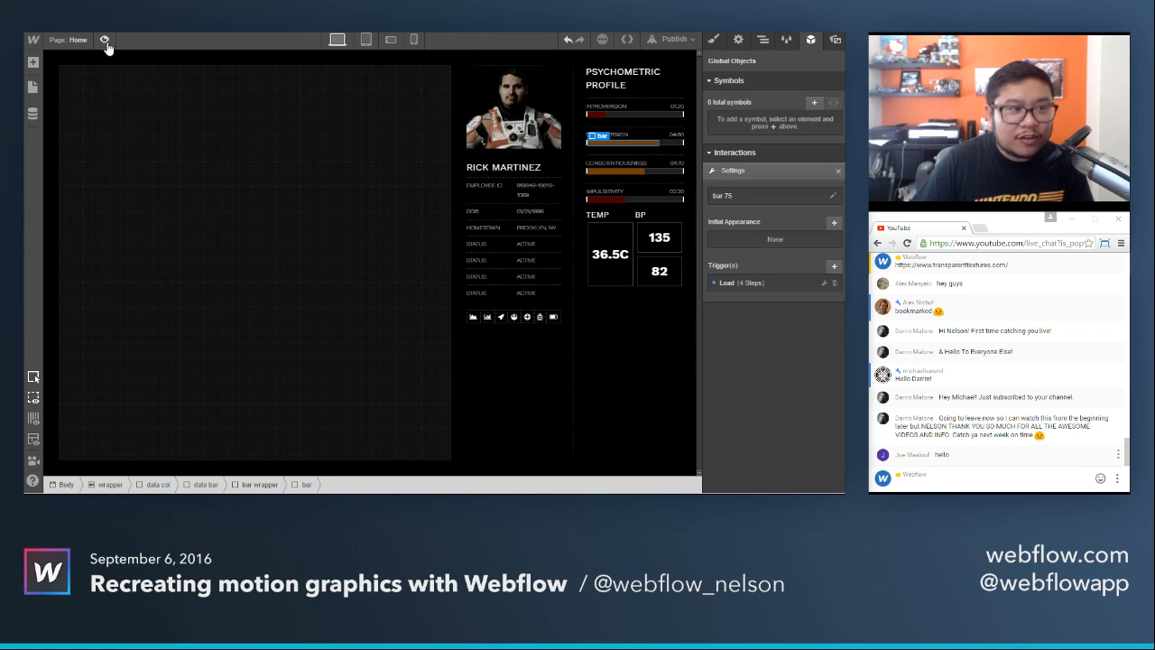
{"action": "left_click", "coordinate": [105, 39]}
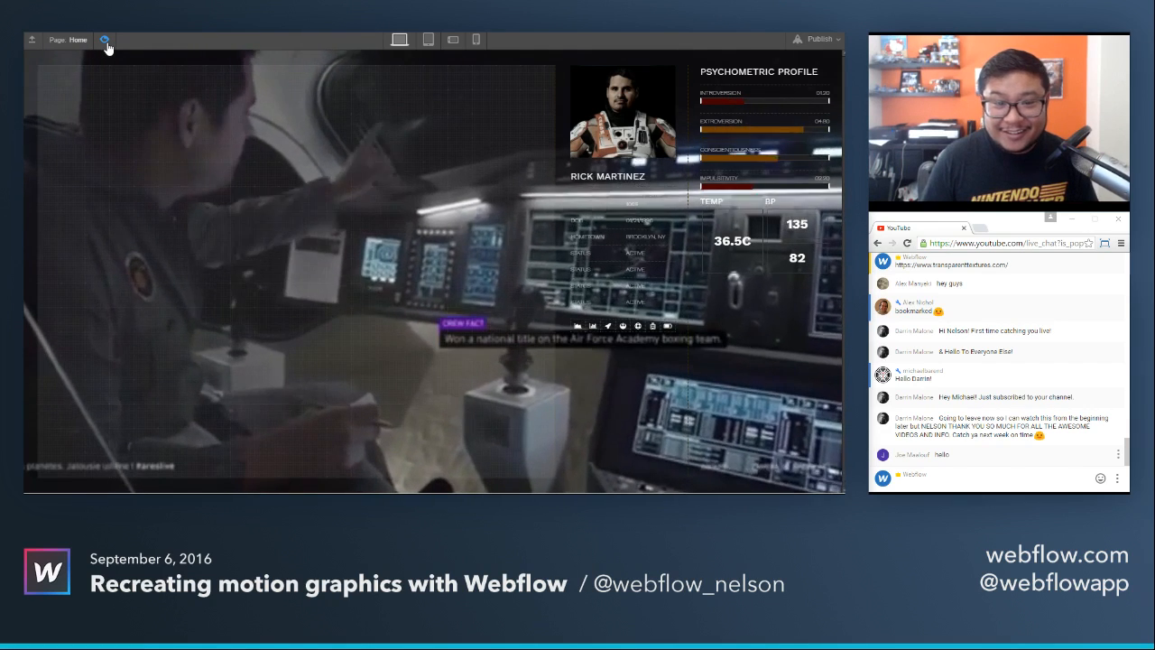
{"action": "left_click", "coordinate": [104, 40]}
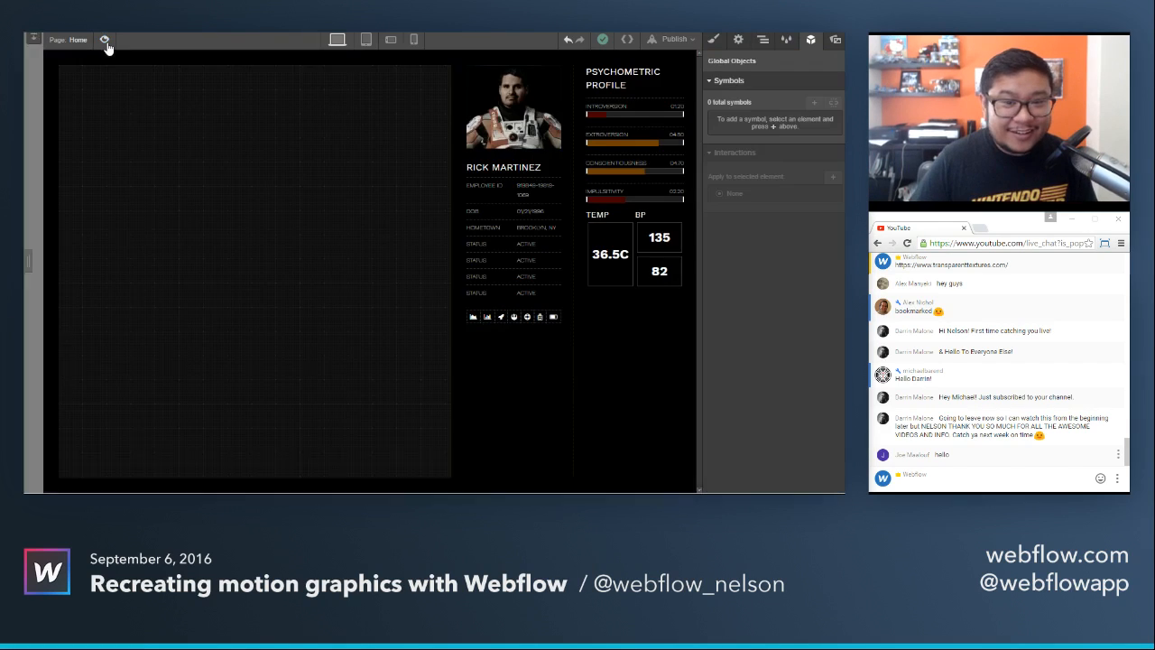
Duplicate the bar 75 interaction for the Conscientiousness bar and open the copy's settings.
{"action": "left_click", "coordinate": [626, 172]}
{"action": "scroll", "coordinate": [769, 415], "scroll_direction": "down", "scroll_amount": 2}
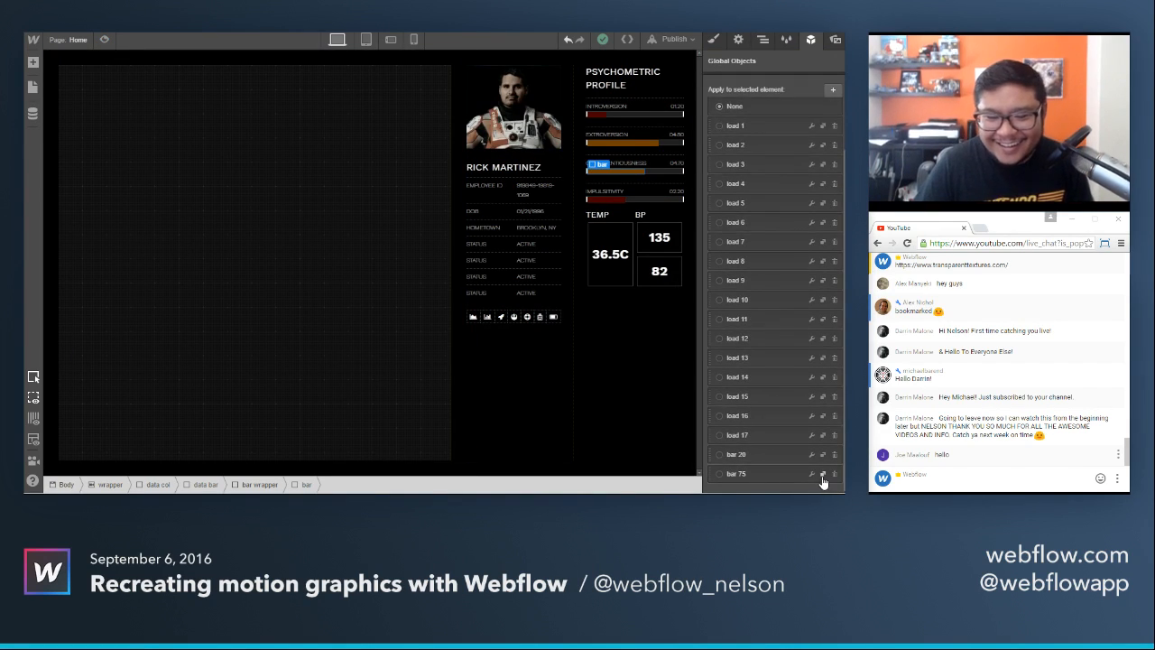
{"action": "scroll", "coordinate": [821, 481], "scroll_direction": "down", "scroll_amount": 1}
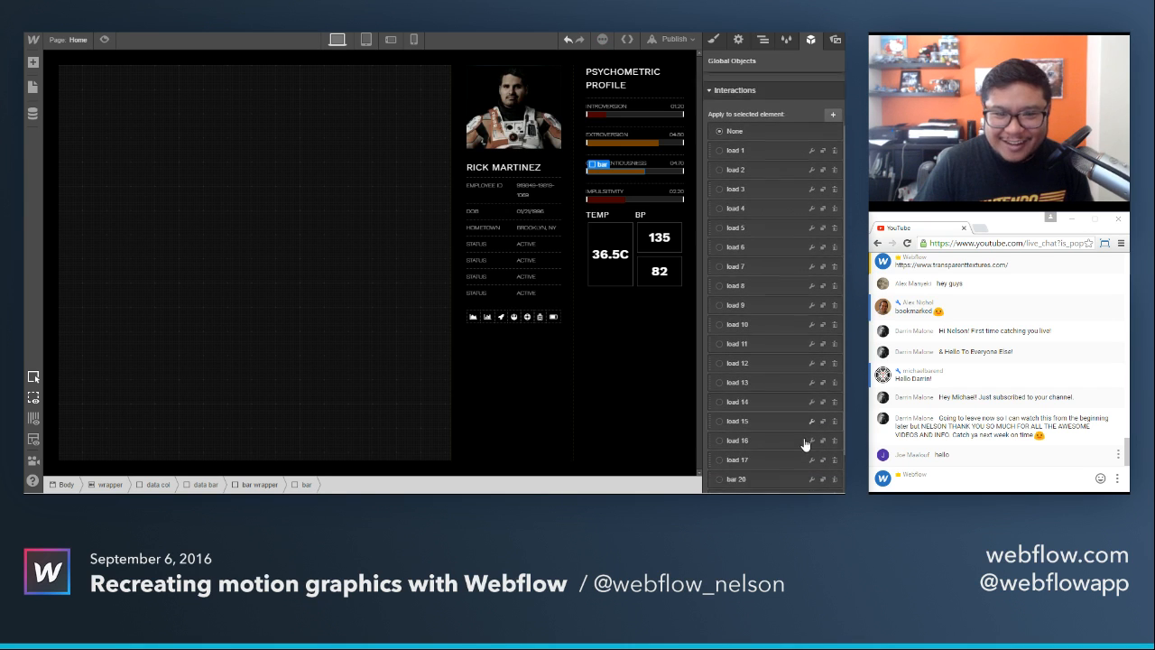
{"action": "left_click", "coordinate": [812, 473]}
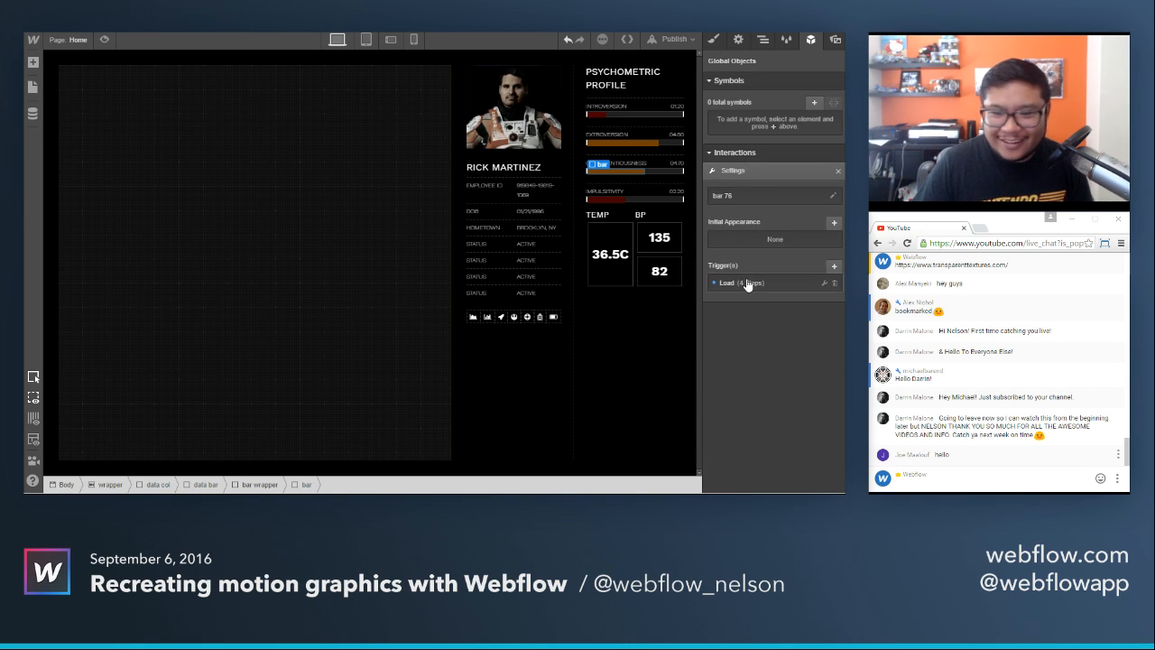
Look at the copy's first load step and the Conscientiousness bar's width style, and return to the interaction settings.
{"action": "left_click", "coordinate": [747, 285]}
{"action": "left_click", "coordinate": [760, 253]}
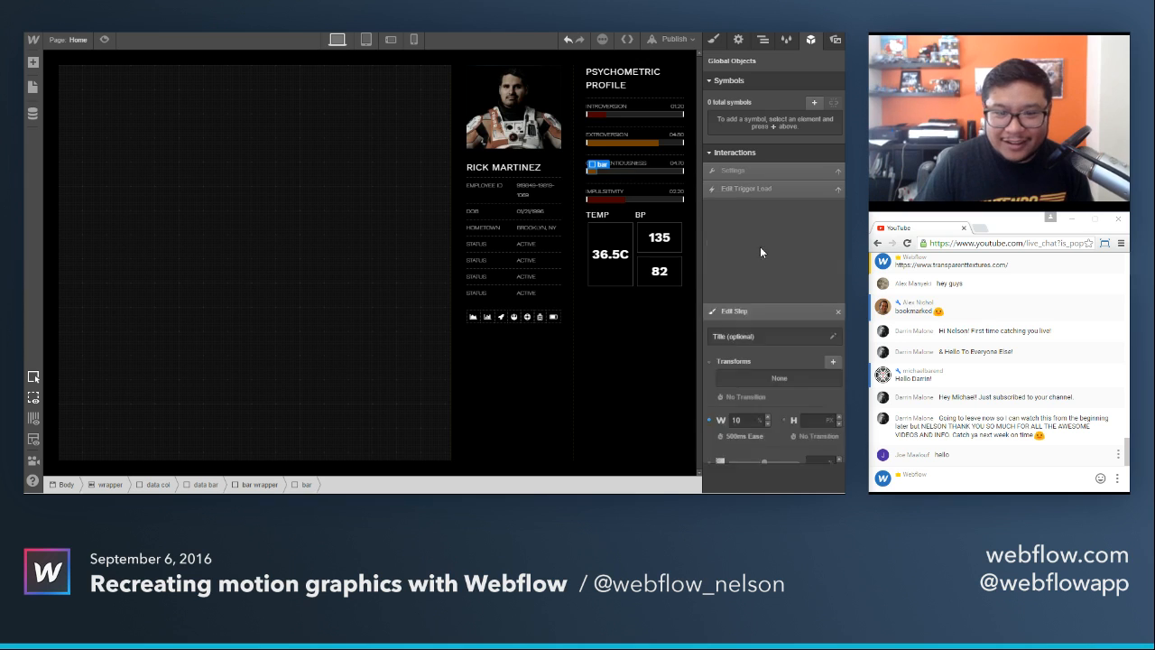
{"action": "left_click", "coordinate": [713, 39]}
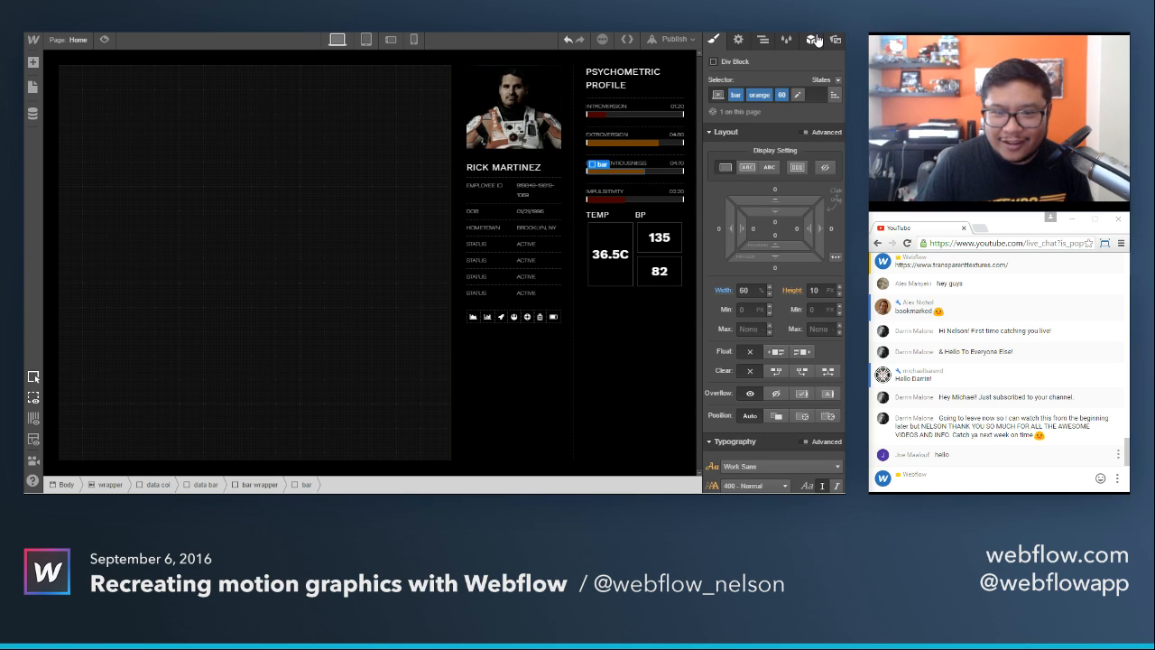
{"action": "left_click", "coordinate": [810, 39]}
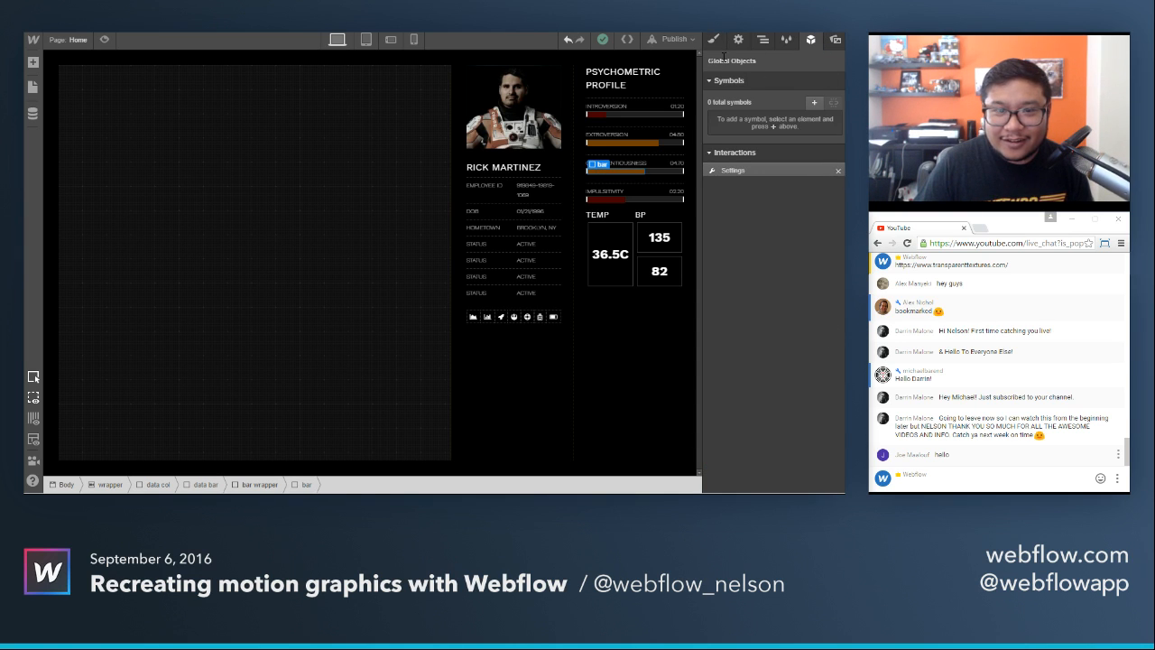
Rename the Conscientiousness bar's duplicated interaction from bar 76 to bar 60.
{"action": "left_click", "coordinate": [712, 40]}
{"action": "left_click", "coordinate": [810, 39]}
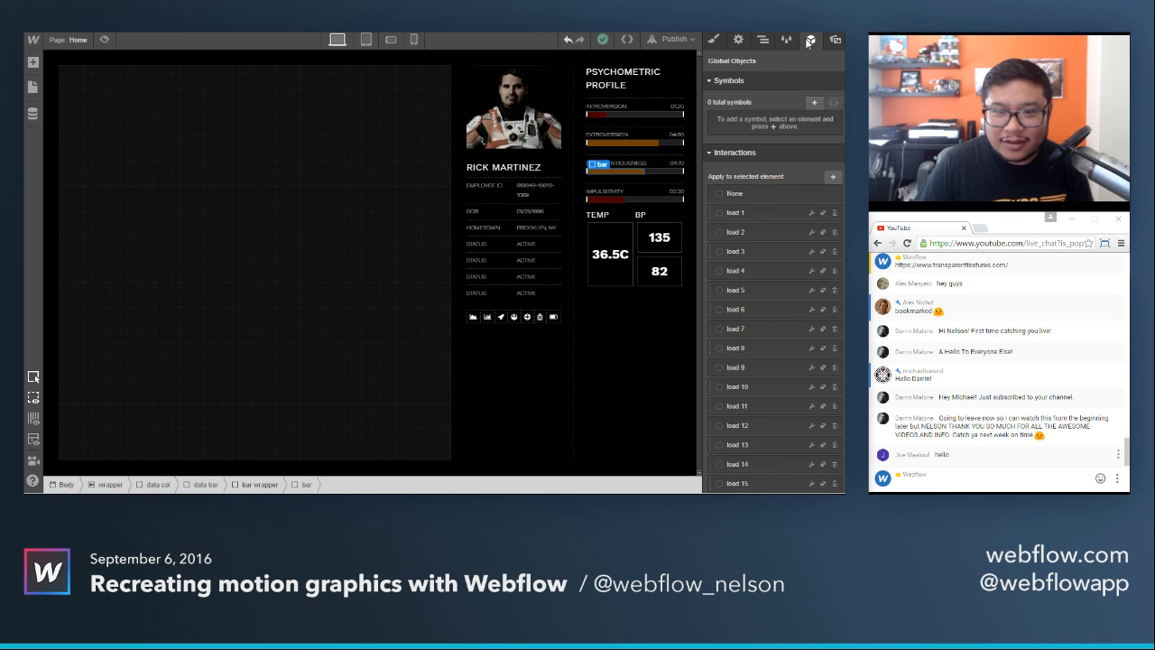
{"action": "scroll", "coordinate": [800, 309], "scroll_direction": "down", "scroll_amount": 3}
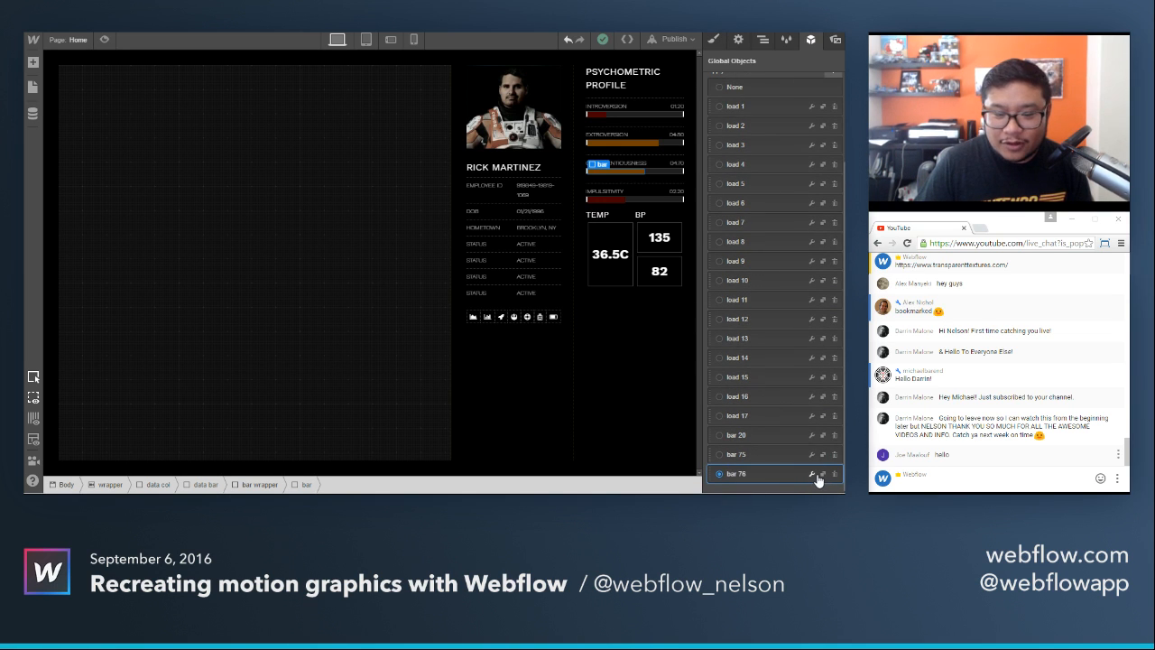
{"action": "left_click", "coordinate": [811, 474]}
{"action": "left_click", "coordinate": [800, 196]}
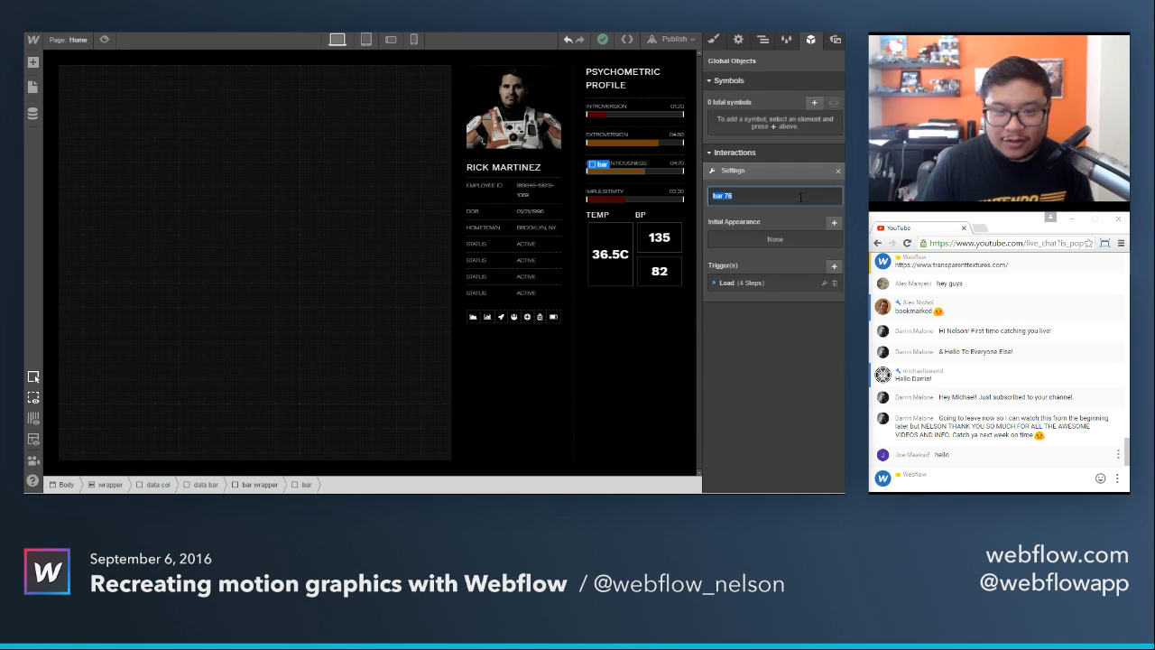
{"action": "key", "text": "BackSpace"}
{"action": "key", "text": "BackSpace"}
{"action": "type", "text": "60"}
{"action": "key", "text": "Return"}
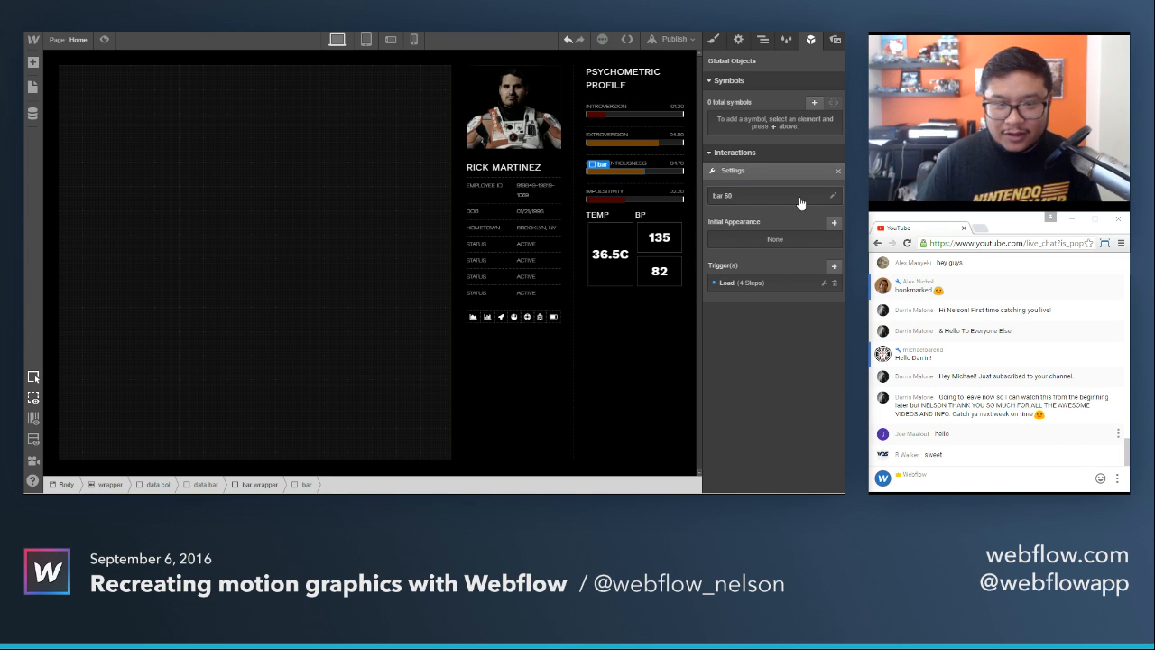
Set the width to 99% in bar 60's first page load step.
{"action": "left_click", "coordinate": [764, 285]}
{"action": "left_click", "coordinate": [763, 262]}
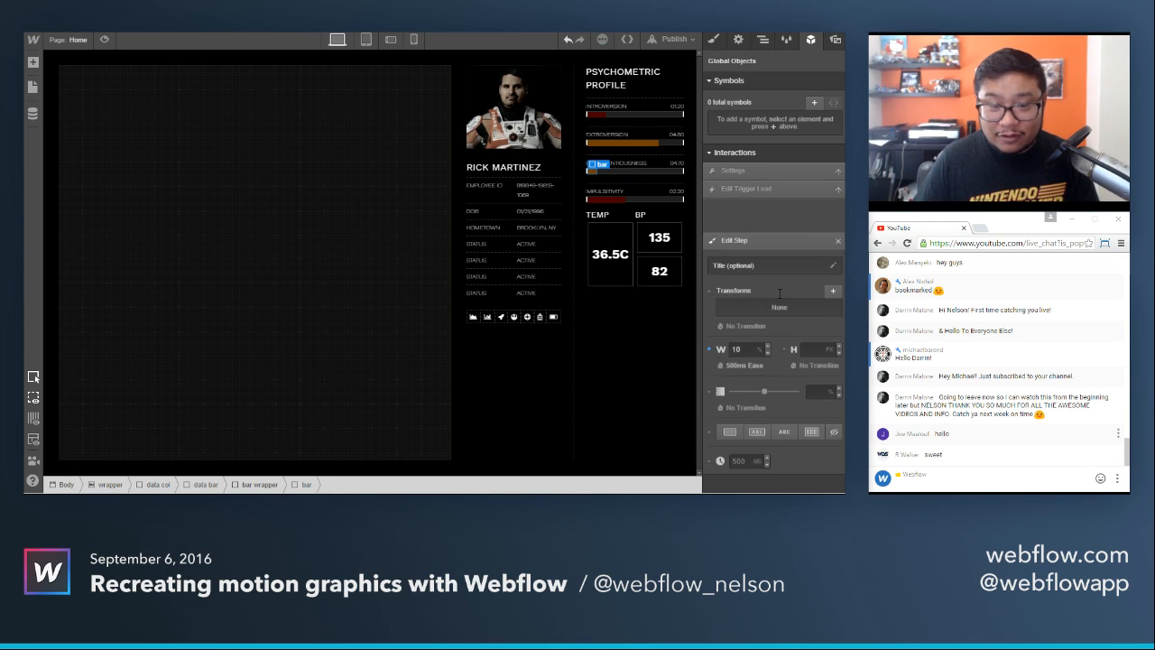
{"action": "left_click", "coordinate": [748, 314]}
{"action": "type", "text": "99"}
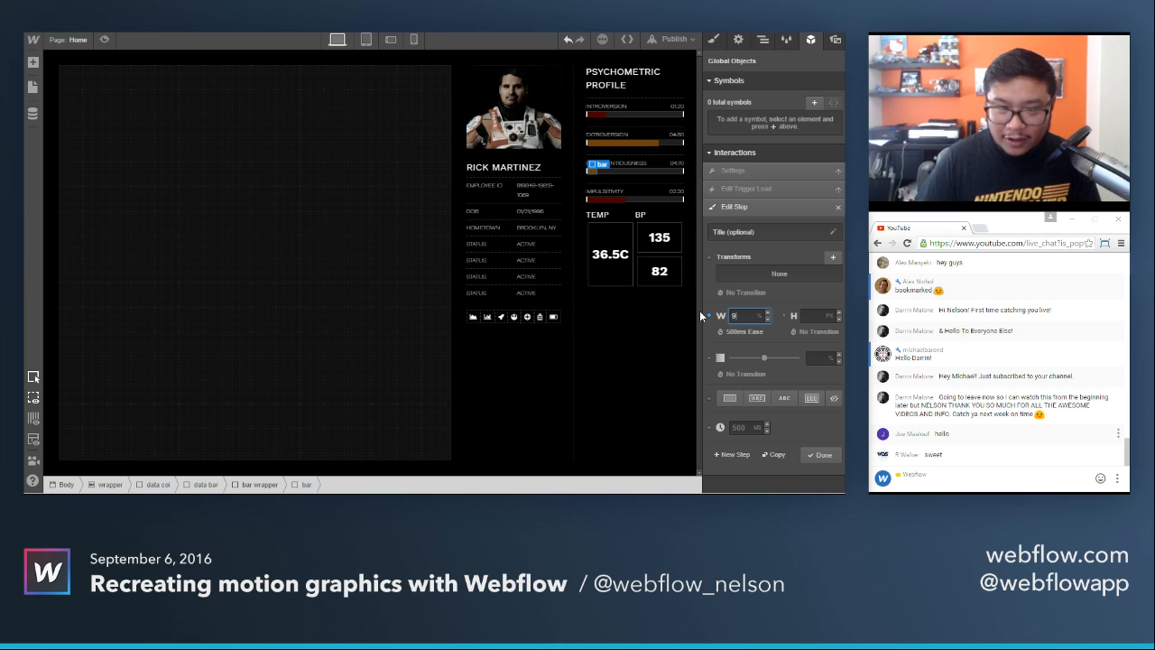
{"action": "left_click", "coordinate": [826, 457]}
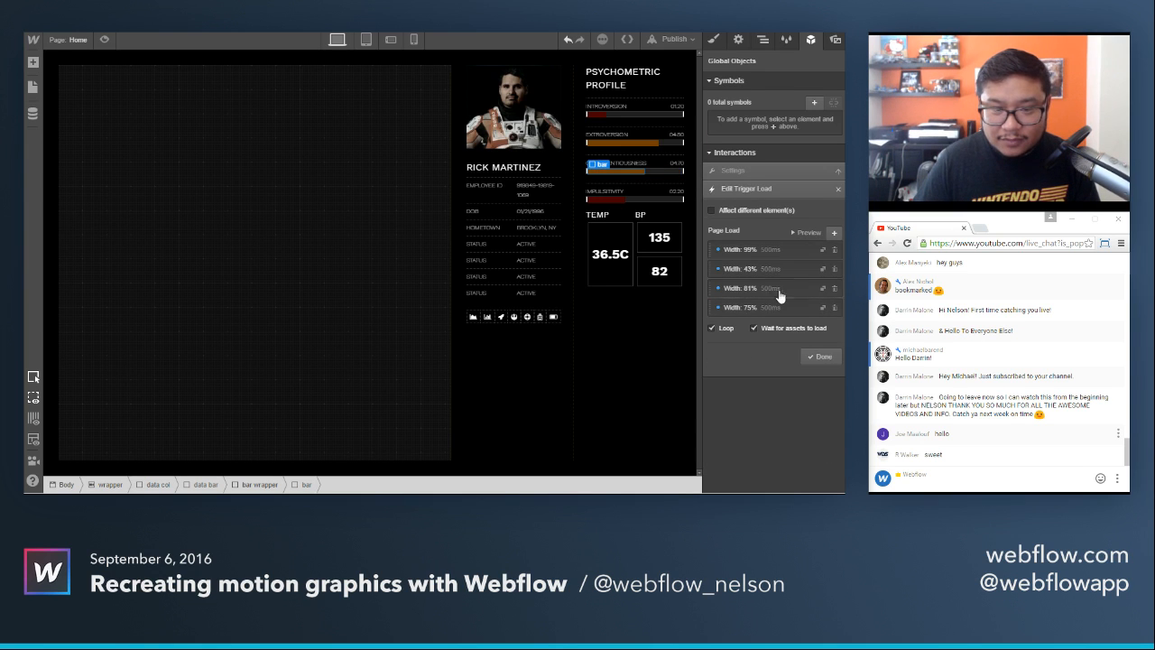
Set the width to 55% in bar 60's second page load step and 82% in the third.
{"action": "left_click", "coordinate": [761, 271]}
{"action": "left_click", "coordinate": [745, 315]}
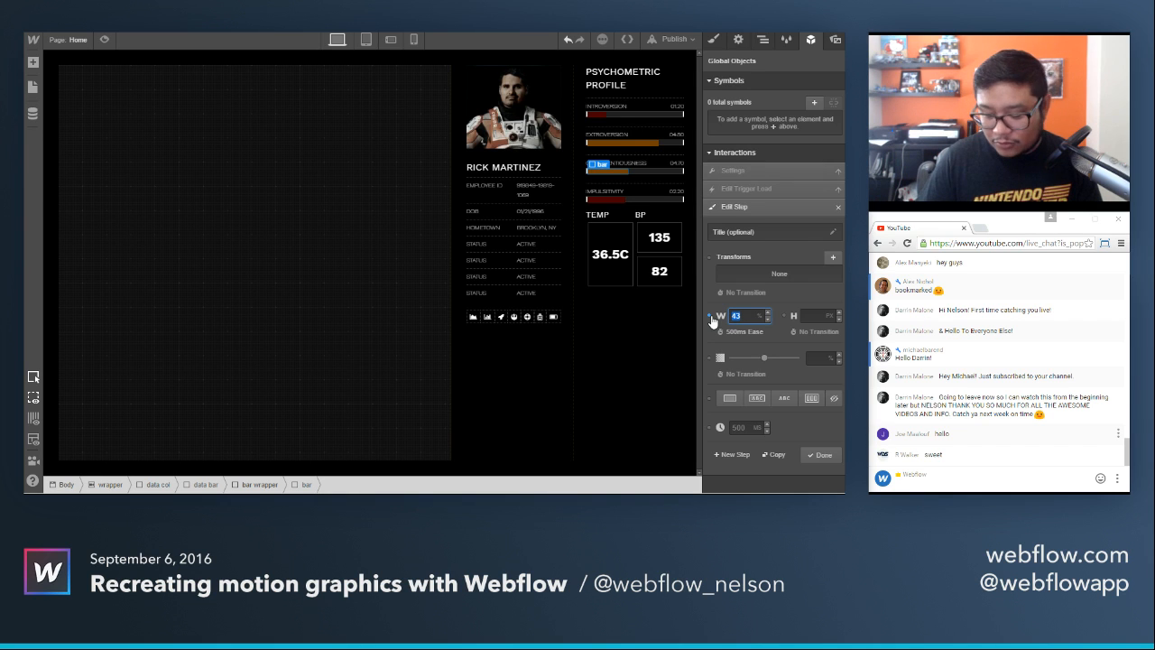
{"action": "left_click", "coordinate": [819, 455]}
{"action": "left_click", "coordinate": [763, 289]}
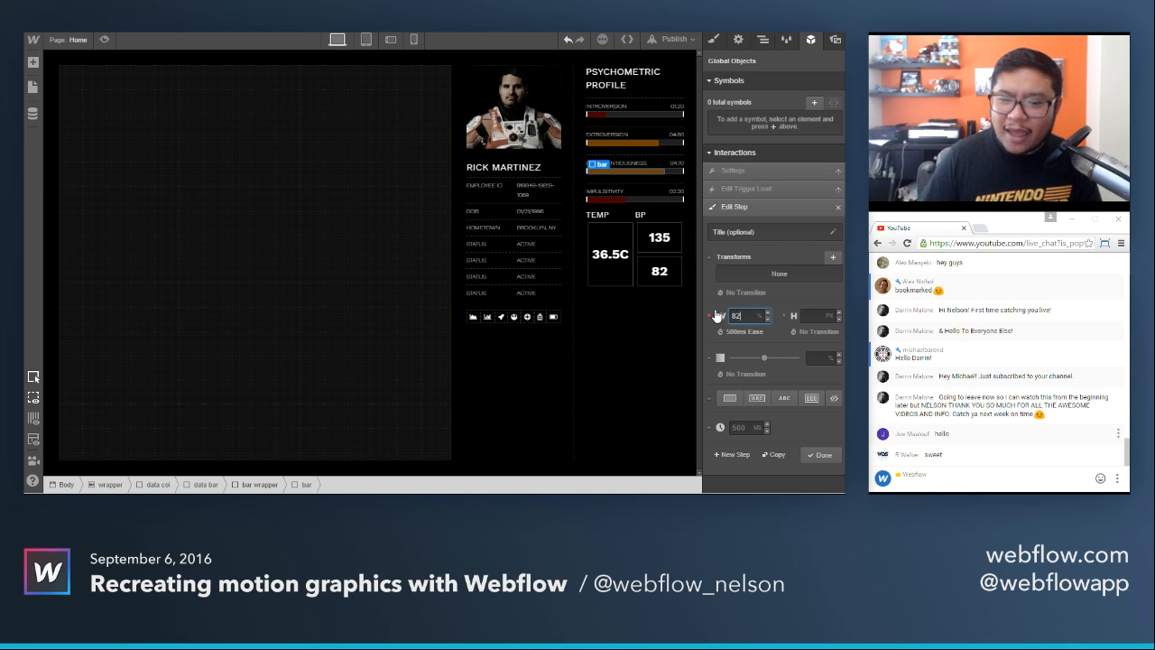
{"action": "left_click", "coordinate": [819, 455]}
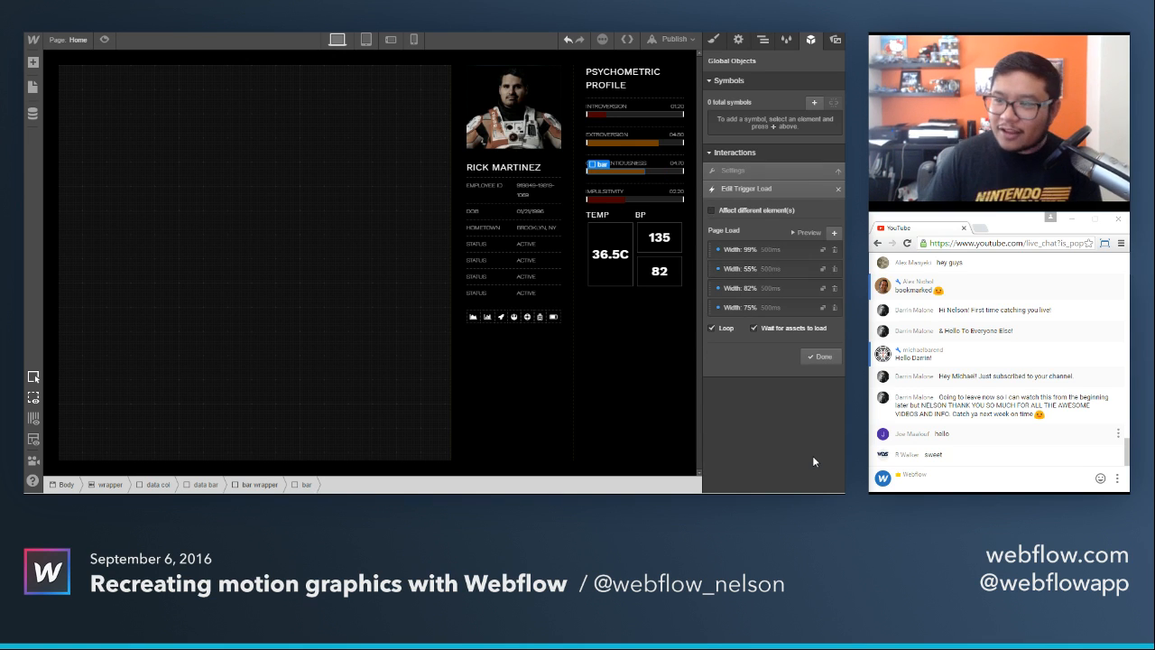
Set the width to 60% in bar 60's fourth page load step, preview the animation and save the load trigger.
{"action": "left_click", "coordinate": [759, 306]}
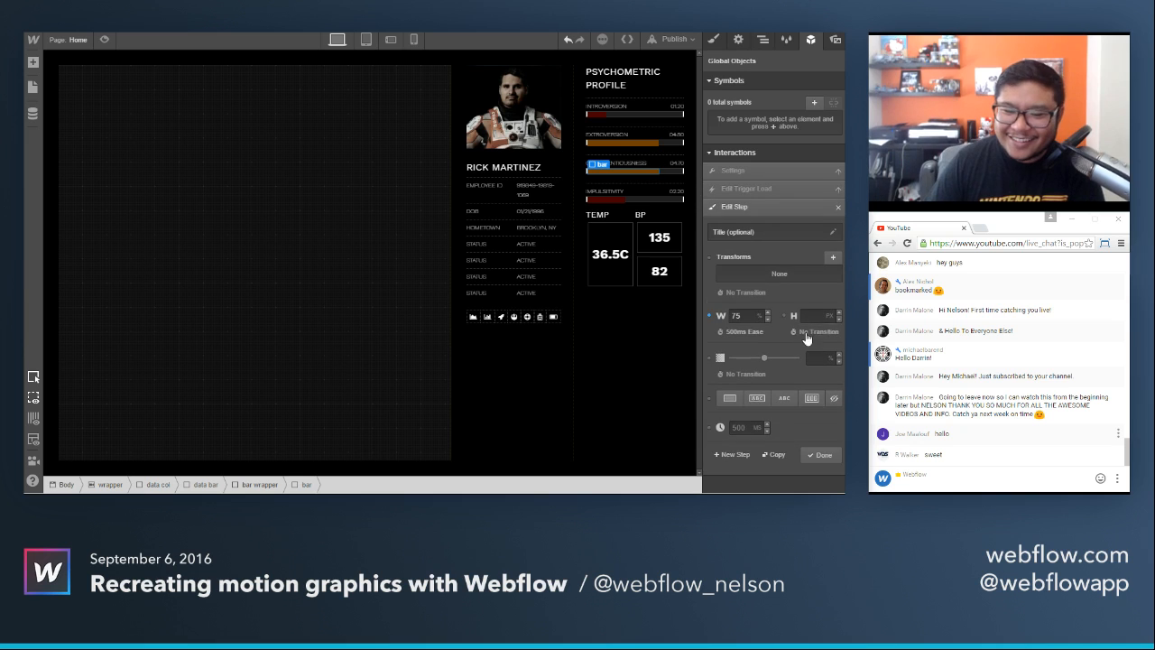
{"action": "type", "text": "60"}
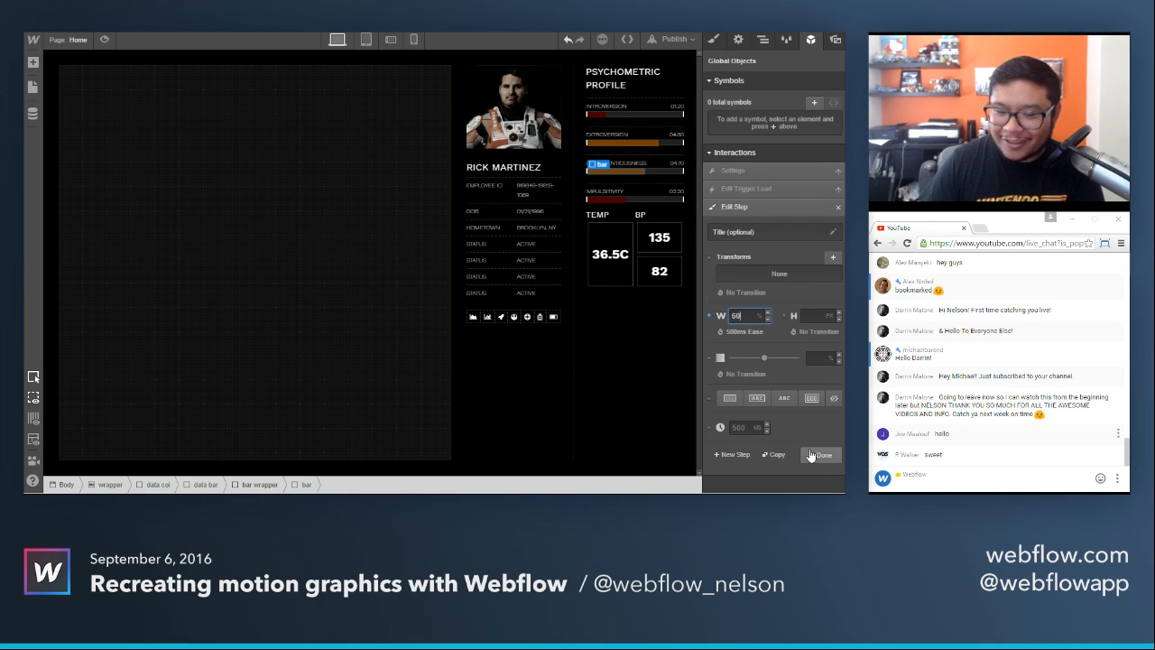
{"action": "left_click", "coordinate": [820, 455]}
{"action": "left_click", "coordinate": [807, 234]}
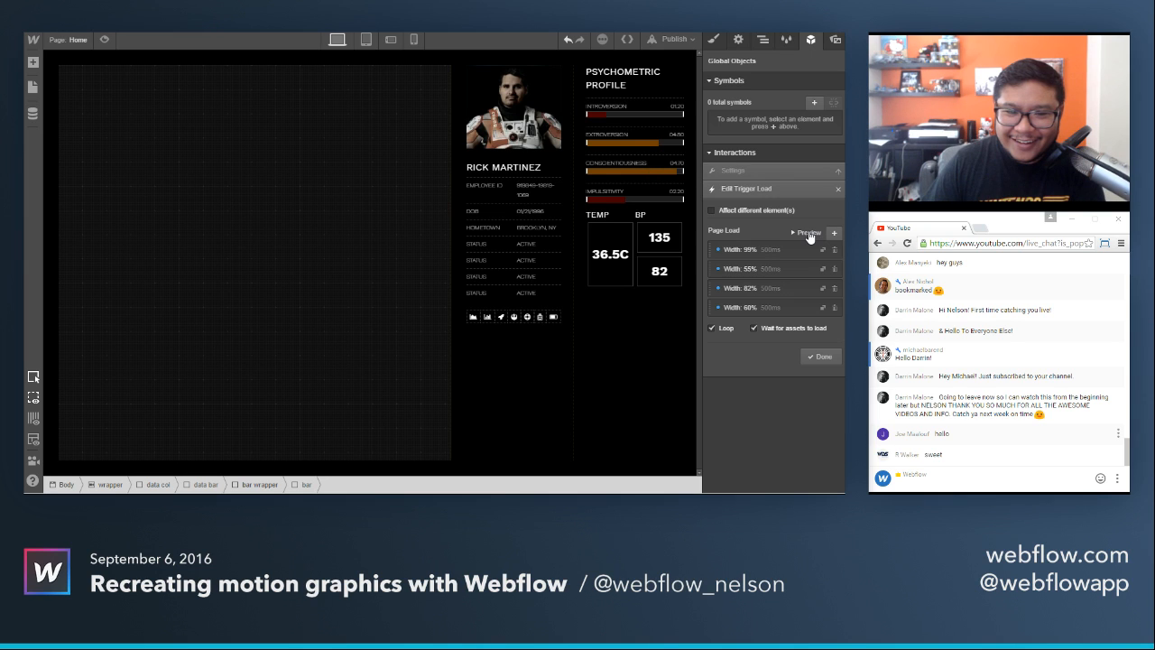
{"action": "left_click", "coordinate": [812, 356]}
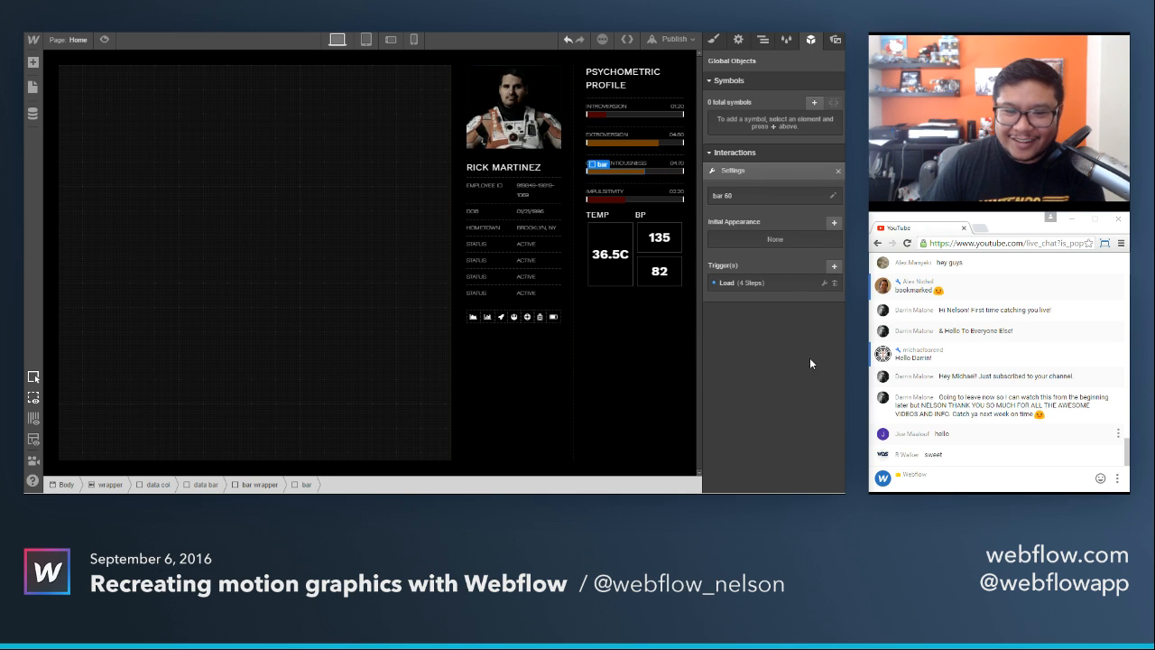
Duplicate the bar 60 interaction for the Impulsivity bar and open the copy's load trigger.
{"action": "left_click", "coordinate": [604, 205]}
{"action": "scroll", "coordinate": [787, 435], "scroll_direction": "down", "scroll_amount": 3}
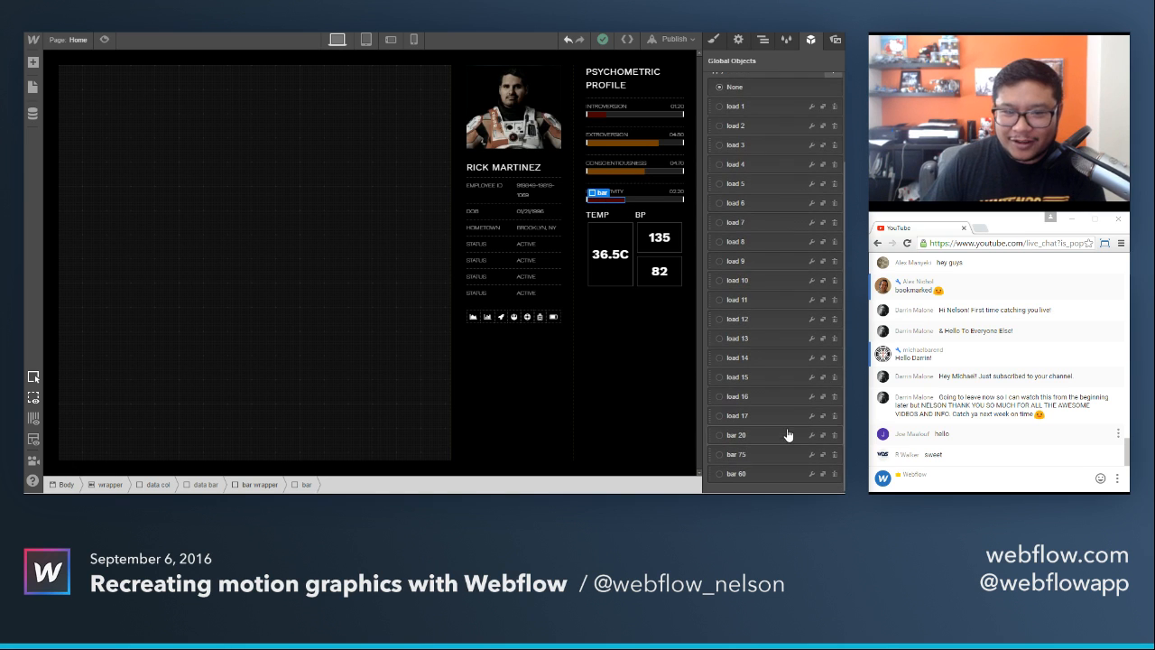
{"action": "left_click", "coordinate": [713, 40]}
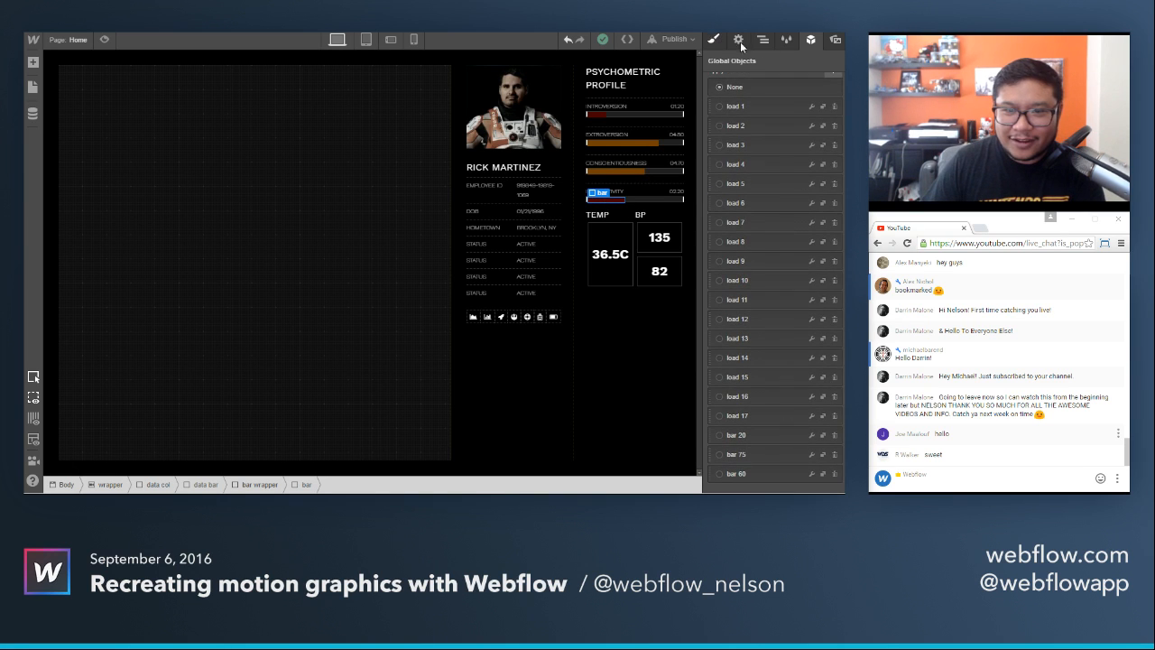
{"action": "left_click", "coordinate": [810, 41]}
{"action": "scroll", "coordinate": [823, 479], "scroll_direction": "down", "scroll_amount": 2}
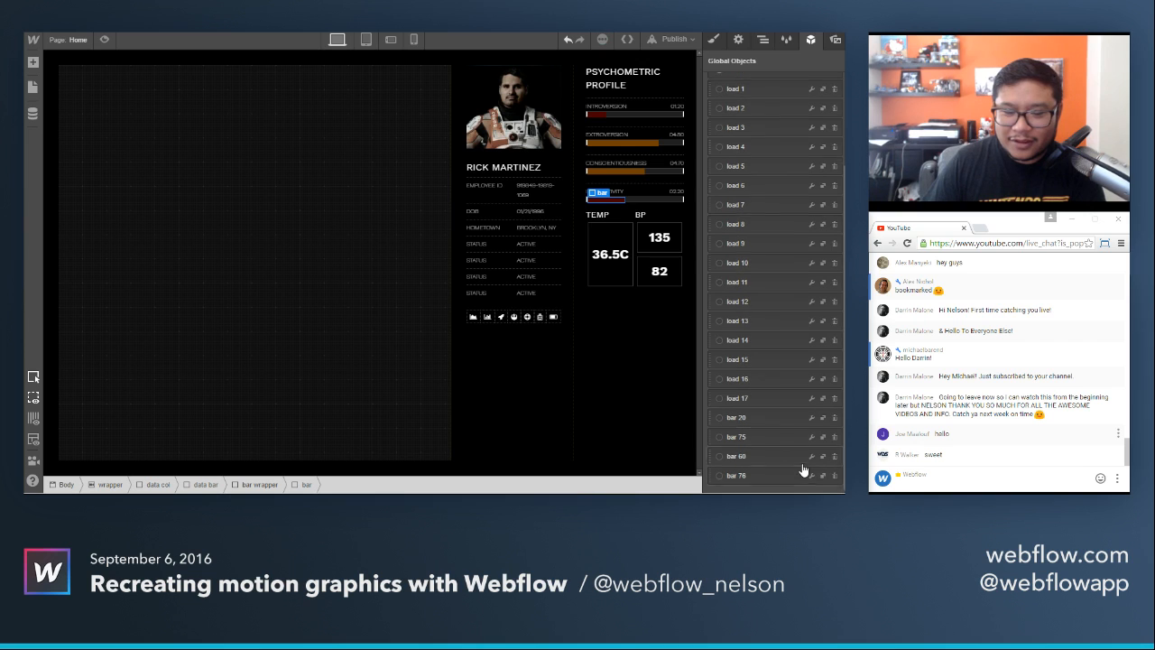
{"action": "left_click", "coordinate": [811, 474]}
{"action": "left_click", "coordinate": [749, 282]}
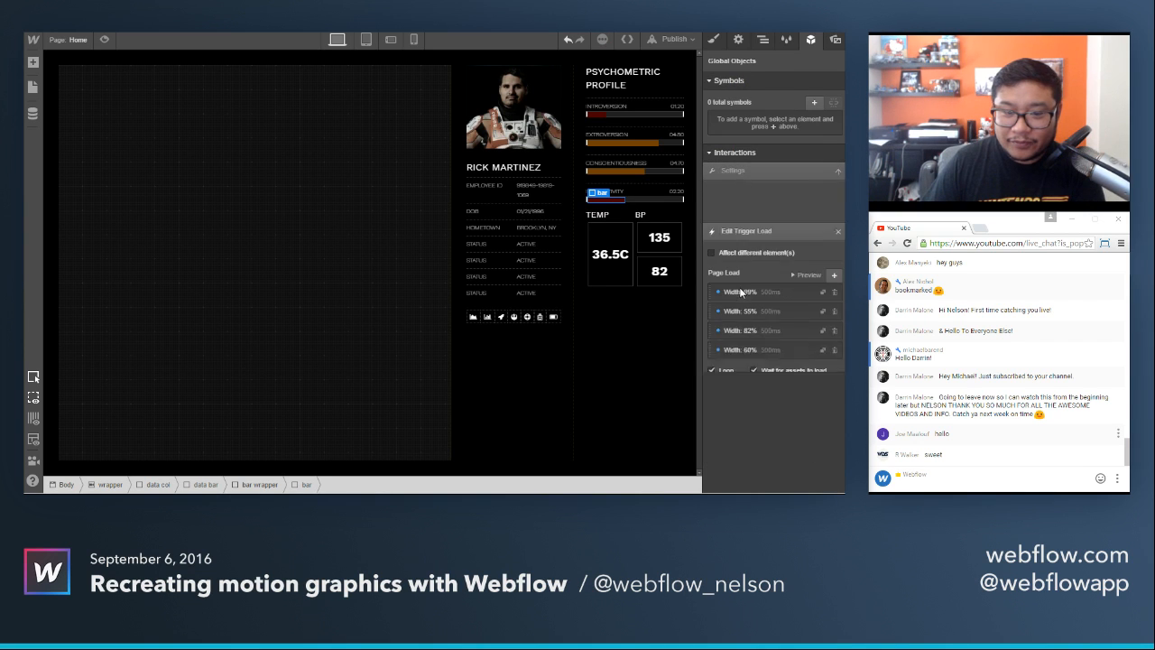
Set the width to 40% in the Impulsivity bar's first page load step and 49% in the second.
{"action": "left_click", "coordinate": [752, 253]}
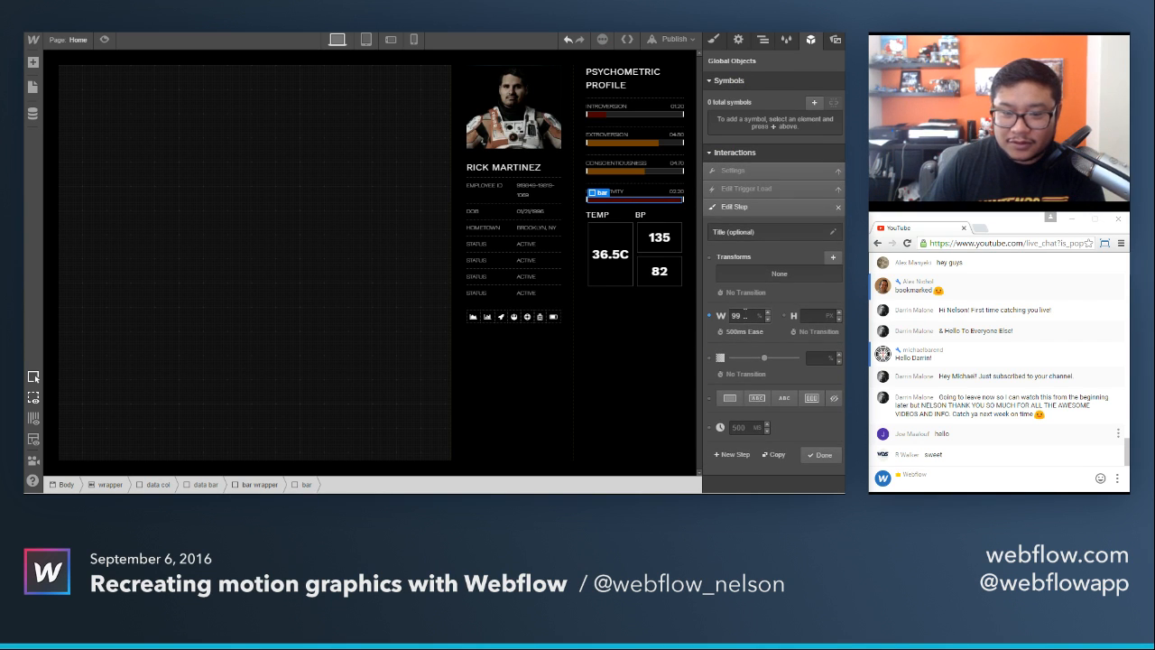
{"action": "left_click", "coordinate": [821, 453]}
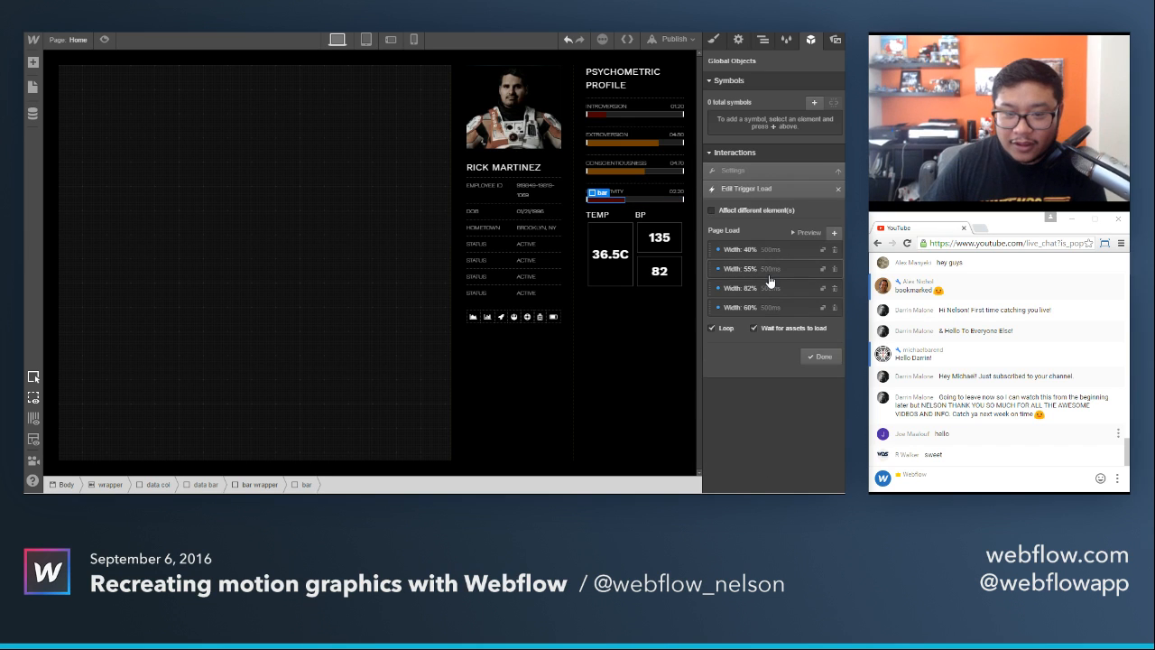
{"action": "left_click", "coordinate": [746, 285]}
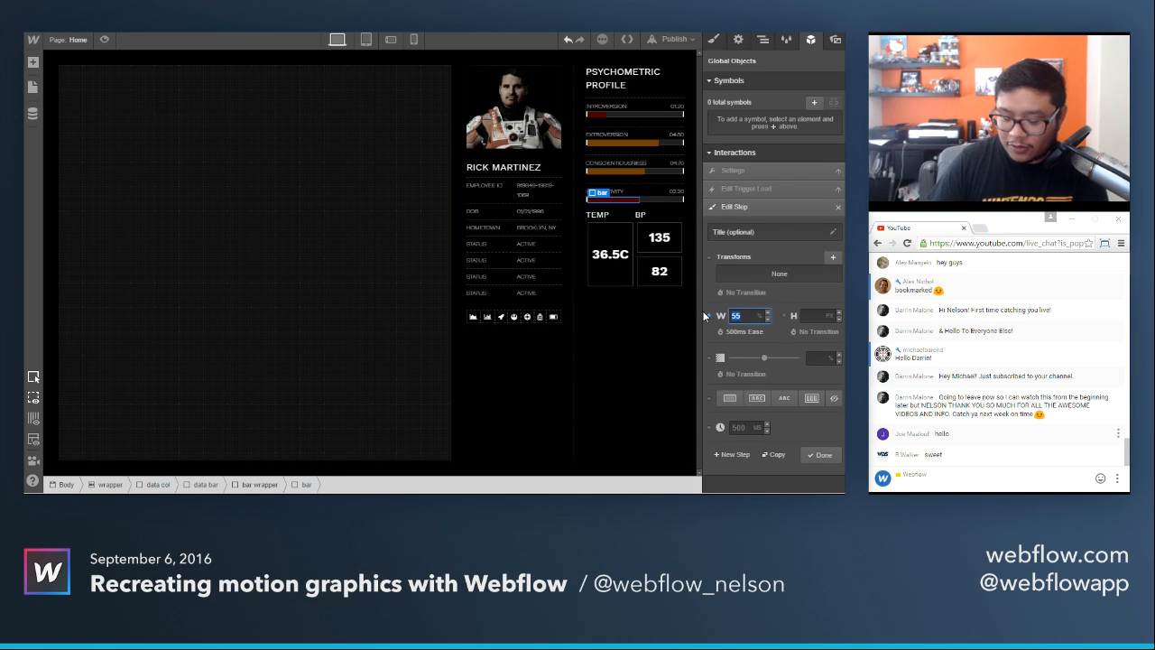
{"action": "left_click", "coordinate": [825, 455]}
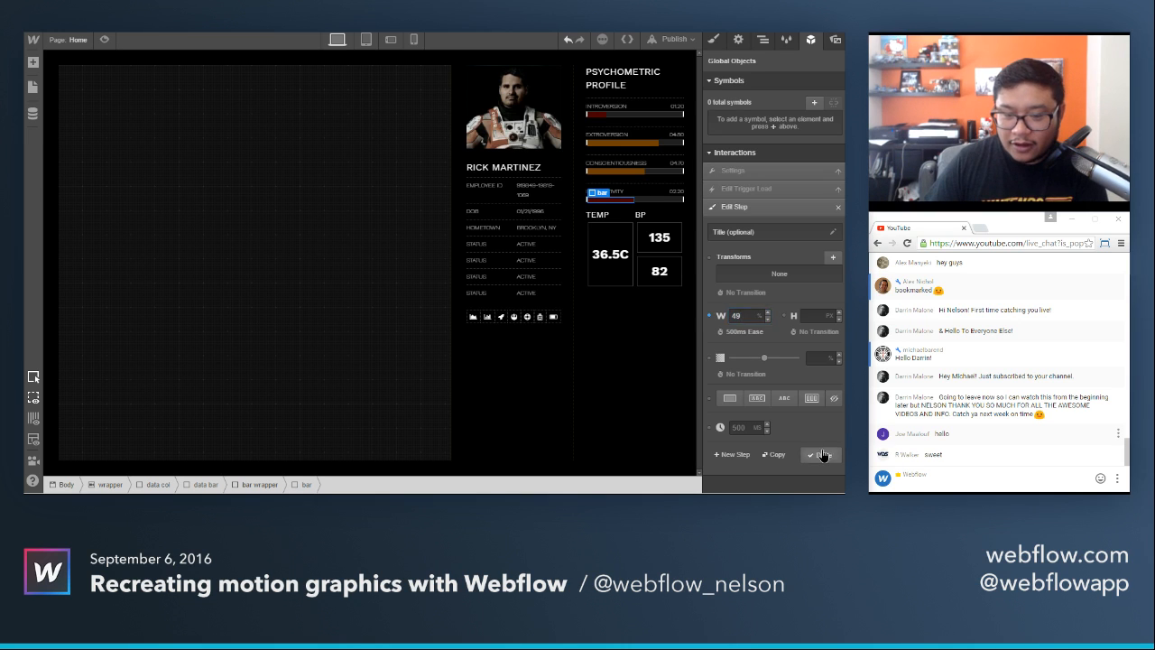
Set the width to 50% in the Impulsivity bar's third page load step and 40% in the fourth.
{"action": "left_click", "coordinate": [750, 307]}
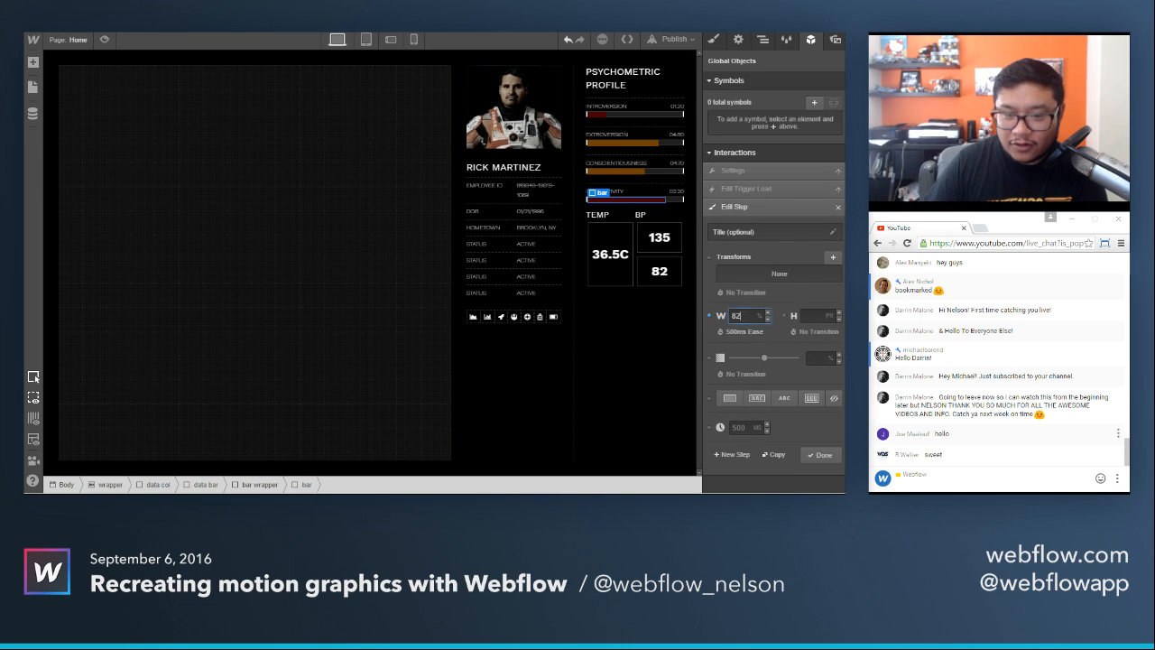
{"action": "type", "text": "50"}
{"action": "left_click", "coordinate": [820, 454]}
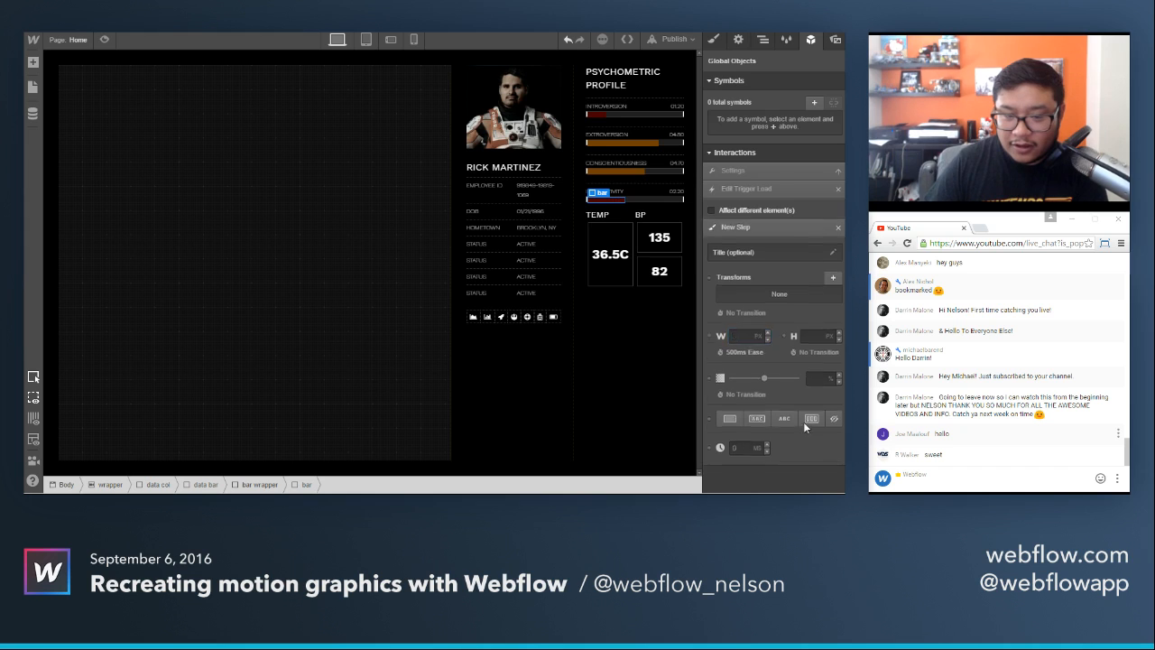
{"action": "left_click", "coordinate": [741, 308]}
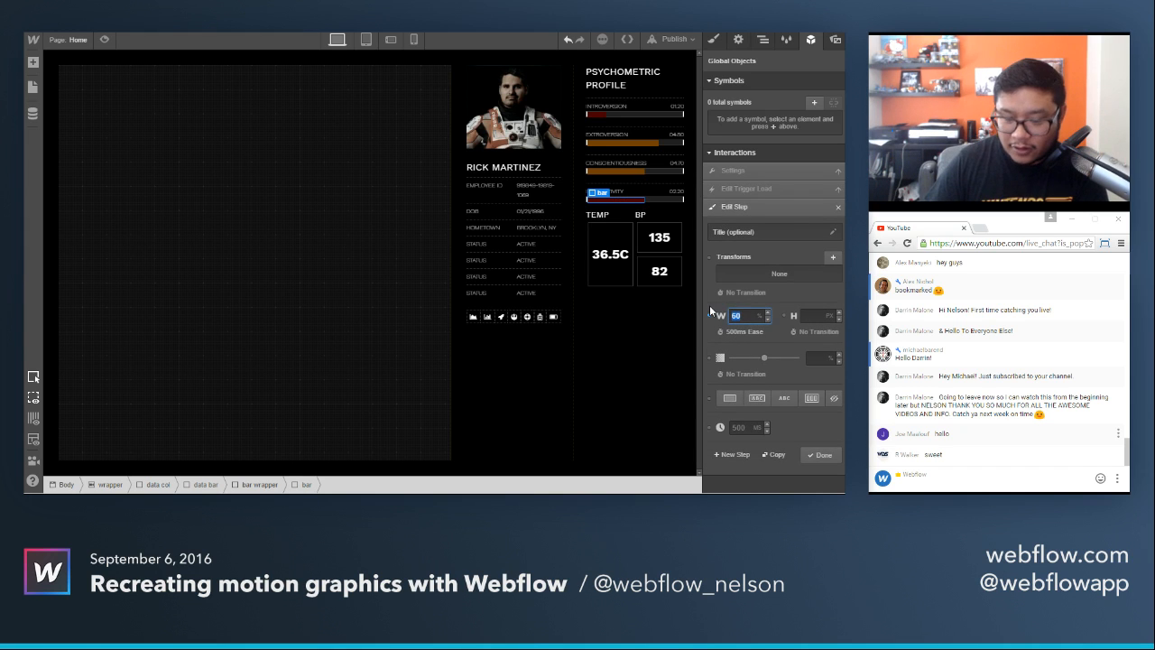
{"action": "type", "text": "40"}
{"action": "left_click", "coordinate": [811, 453]}
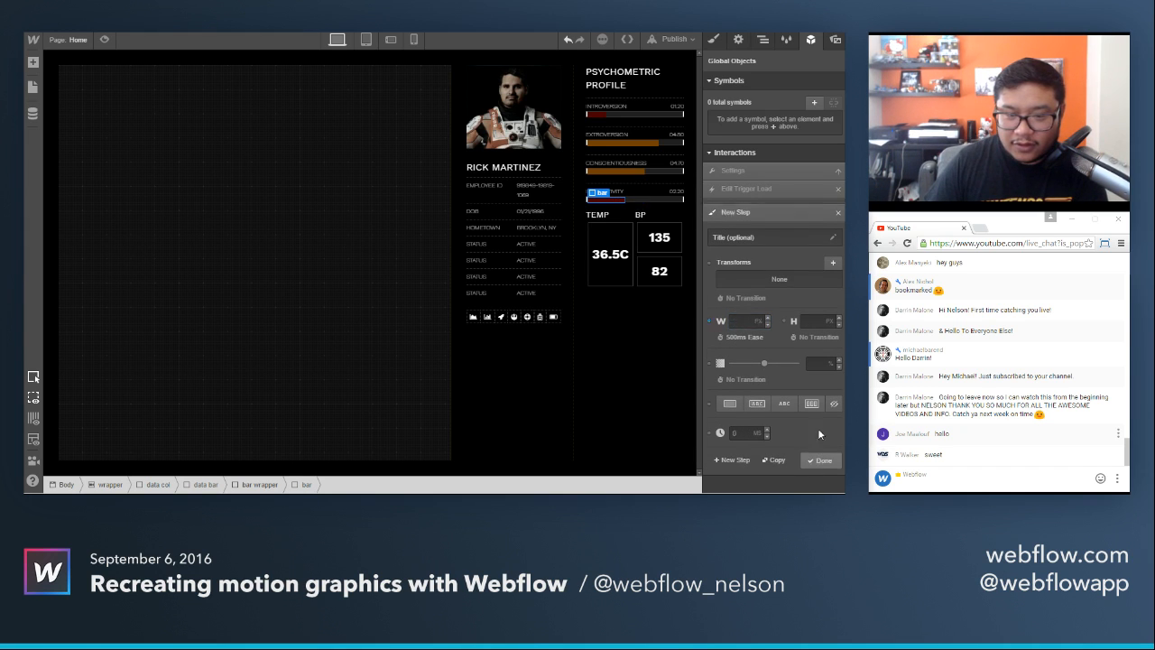
View the animated profile bars in the full page preview and return to the design canvas.
{"action": "left_click", "coordinate": [105, 39]}
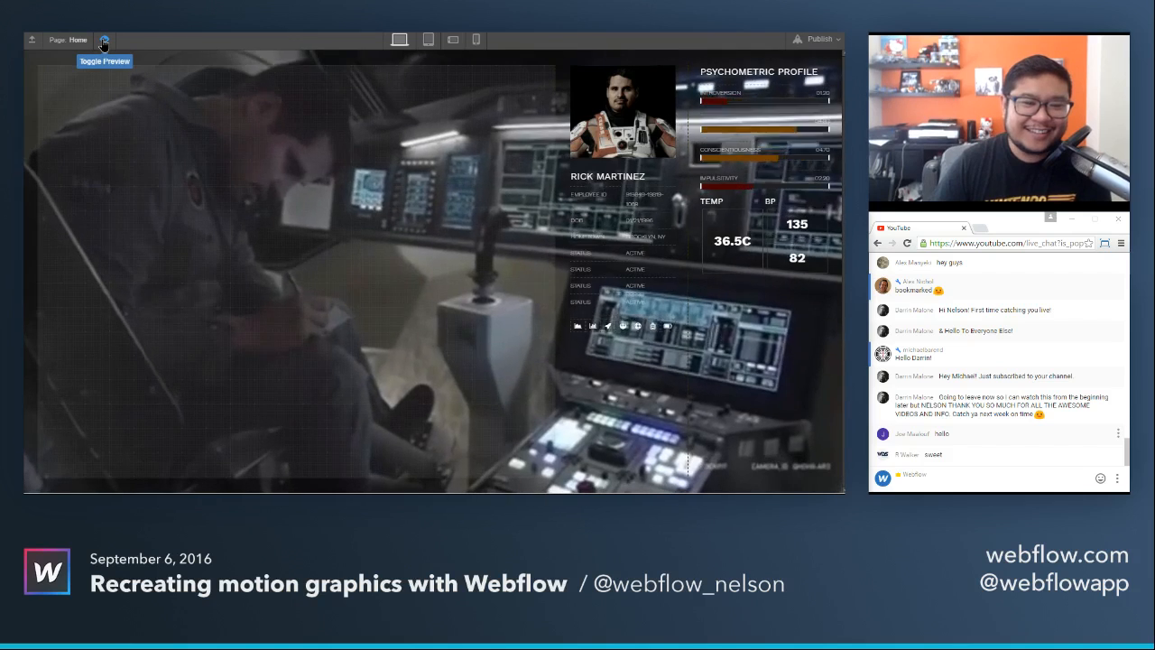
{"action": "left_click", "coordinate": [104, 41]}
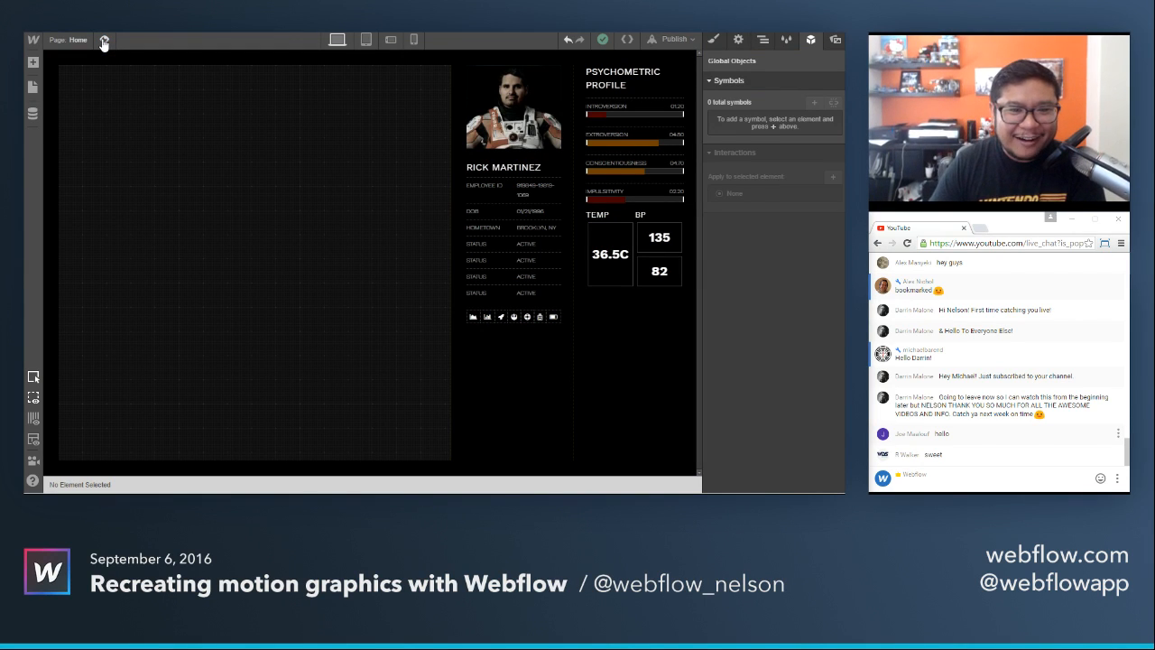
Check the load 11 interaction's page load steps on the Introversion data bar and preview its animation.
{"action": "left_click", "coordinate": [655, 116]}
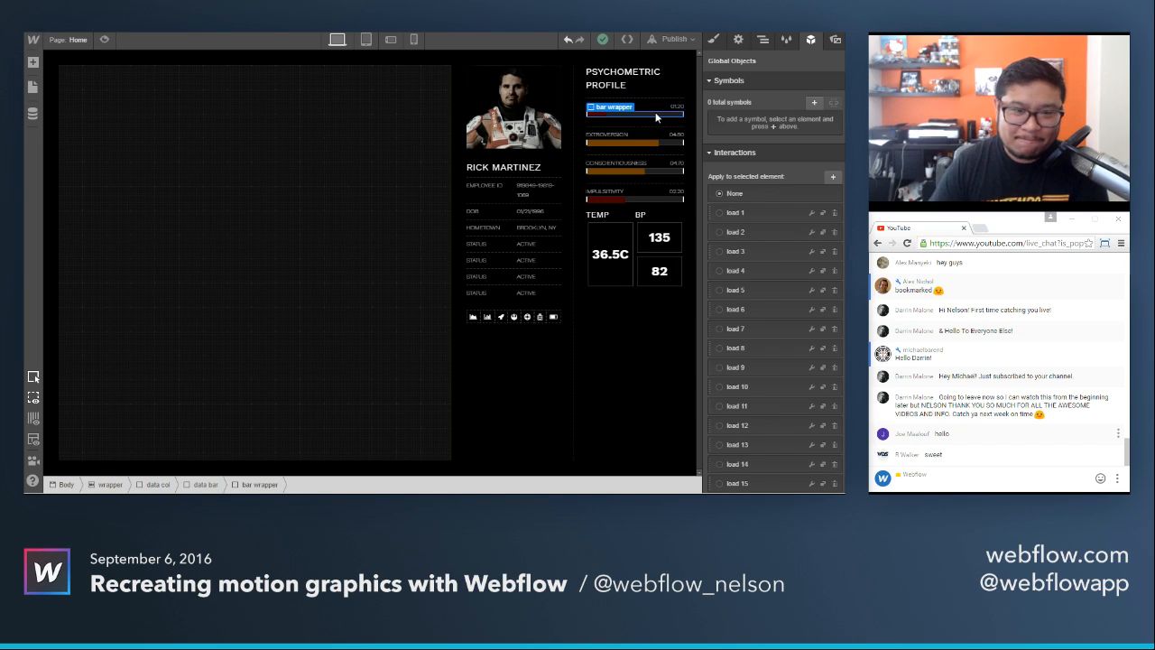
{"action": "scroll", "coordinate": [761, 332], "scroll_direction": "down", "scroll_amount": 3}
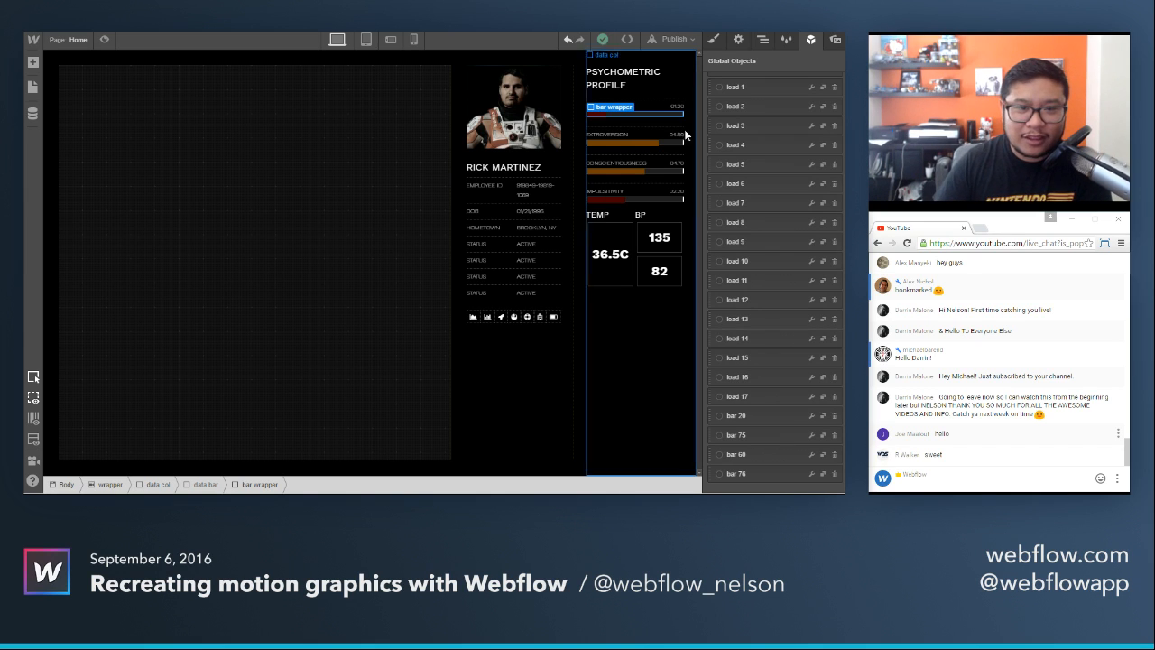
{"action": "left_click", "coordinate": [661, 102]}
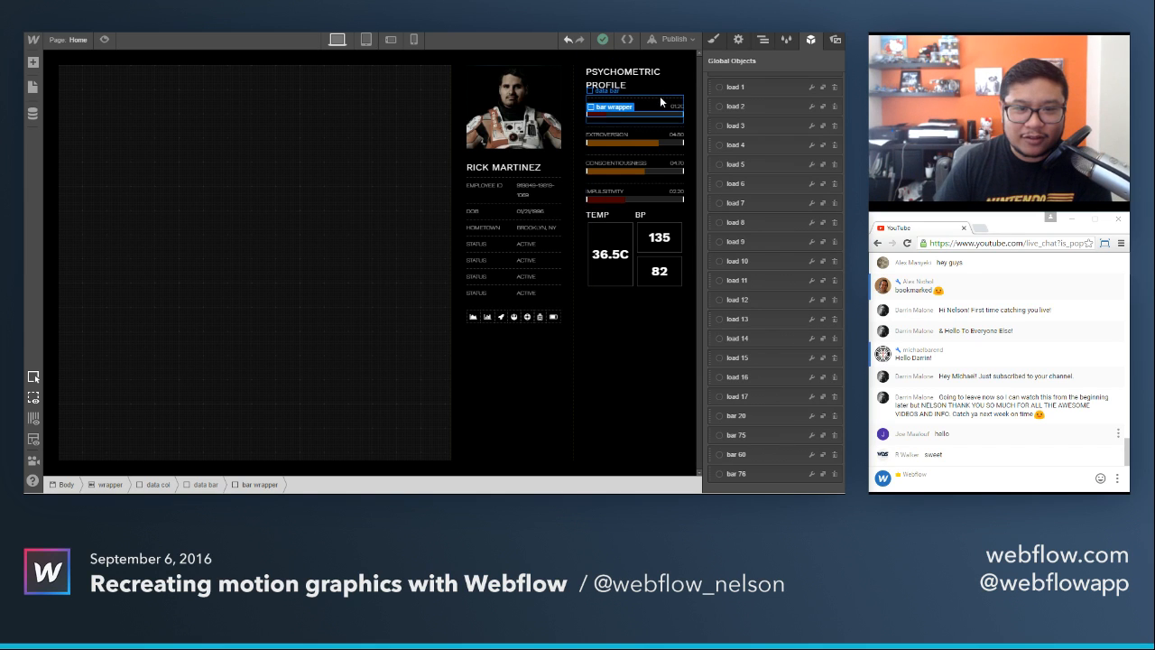
{"action": "left_click", "coordinate": [811, 281]}
{"action": "left_click", "coordinate": [796, 282]}
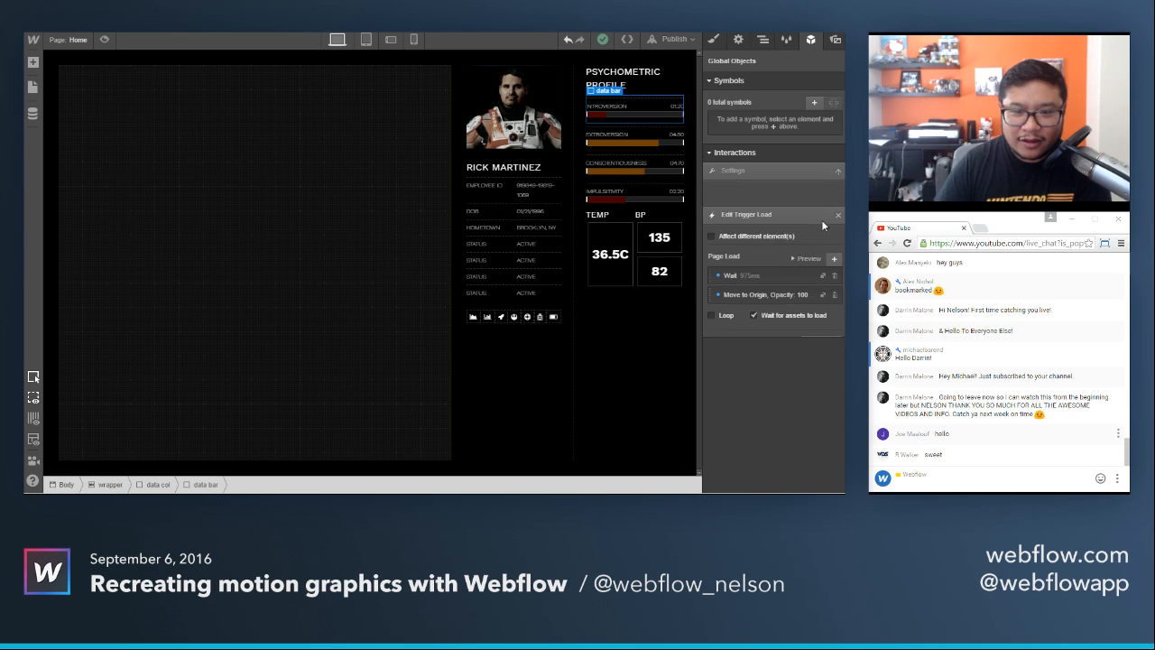
{"action": "left_click", "coordinate": [809, 233]}
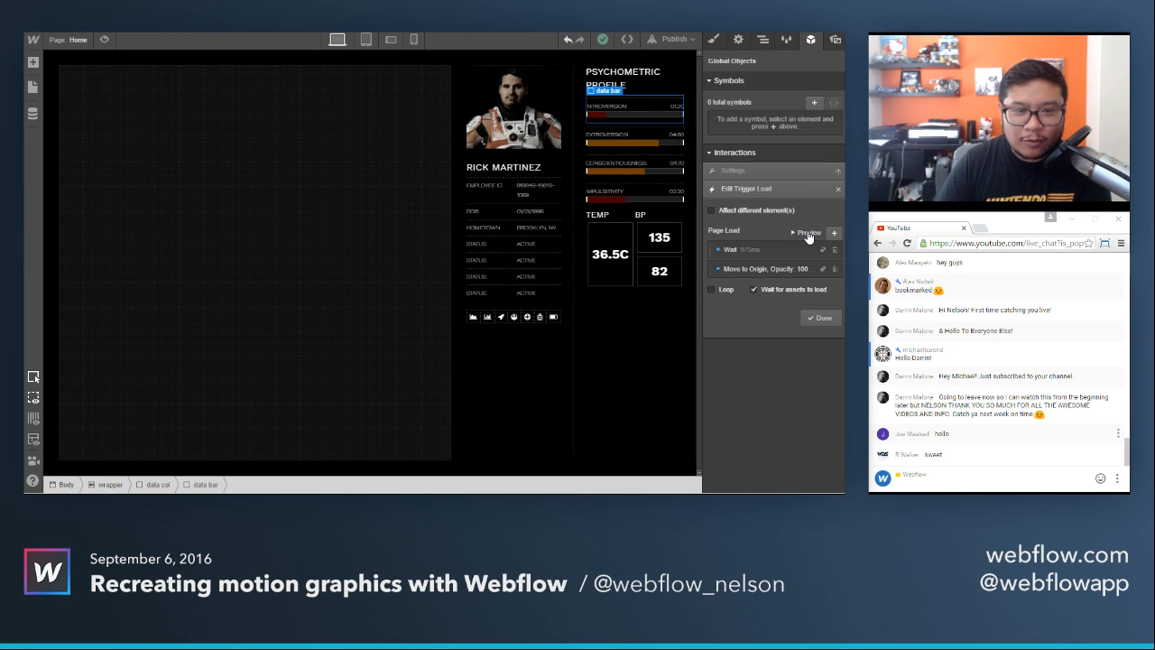
Create a new interaction named "bar wrapper" on the Introversion bar's wrapper.
{"action": "left_click", "coordinate": [619, 114]}
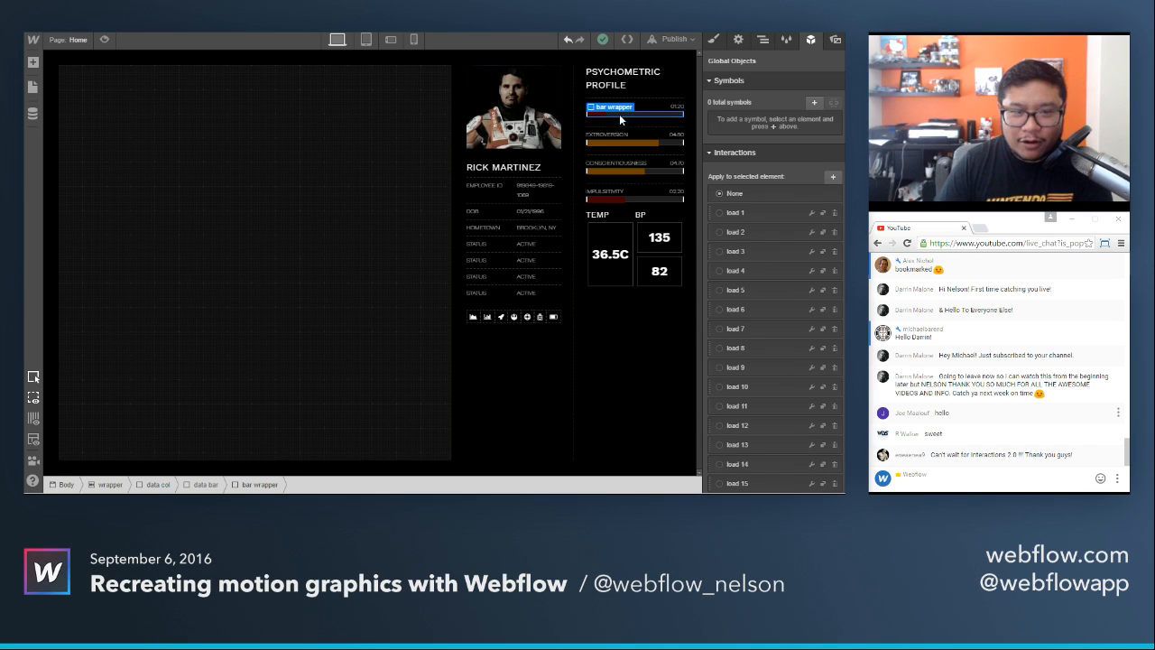
{"action": "left_click", "coordinate": [833, 177]}
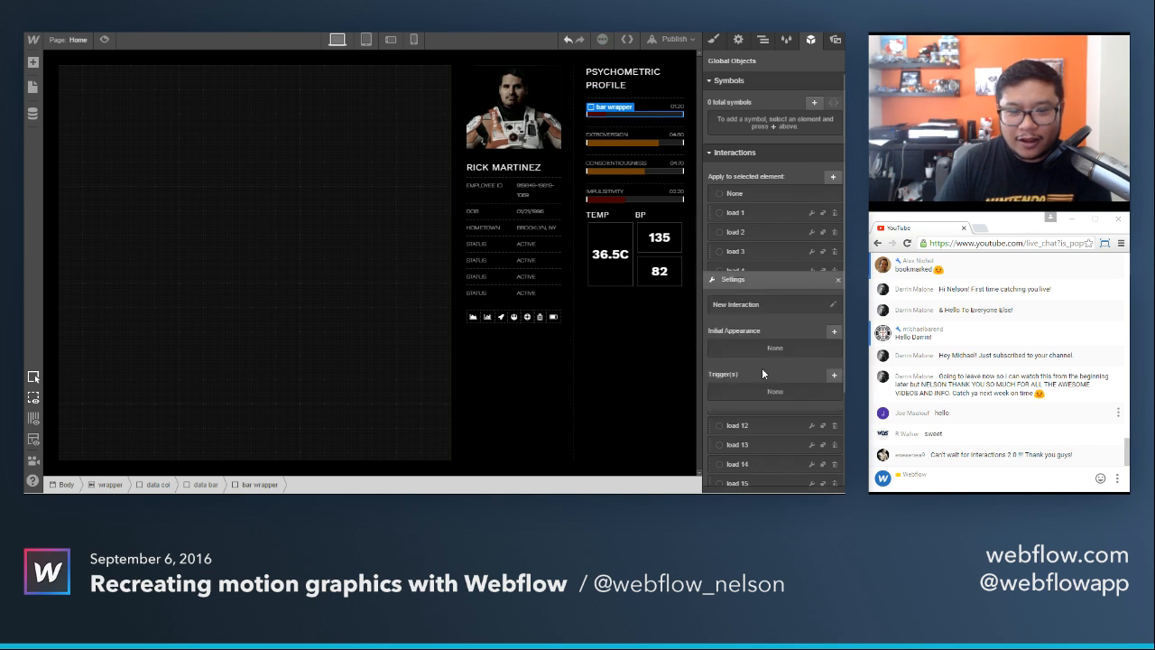
{"action": "type", "text": "bar"}
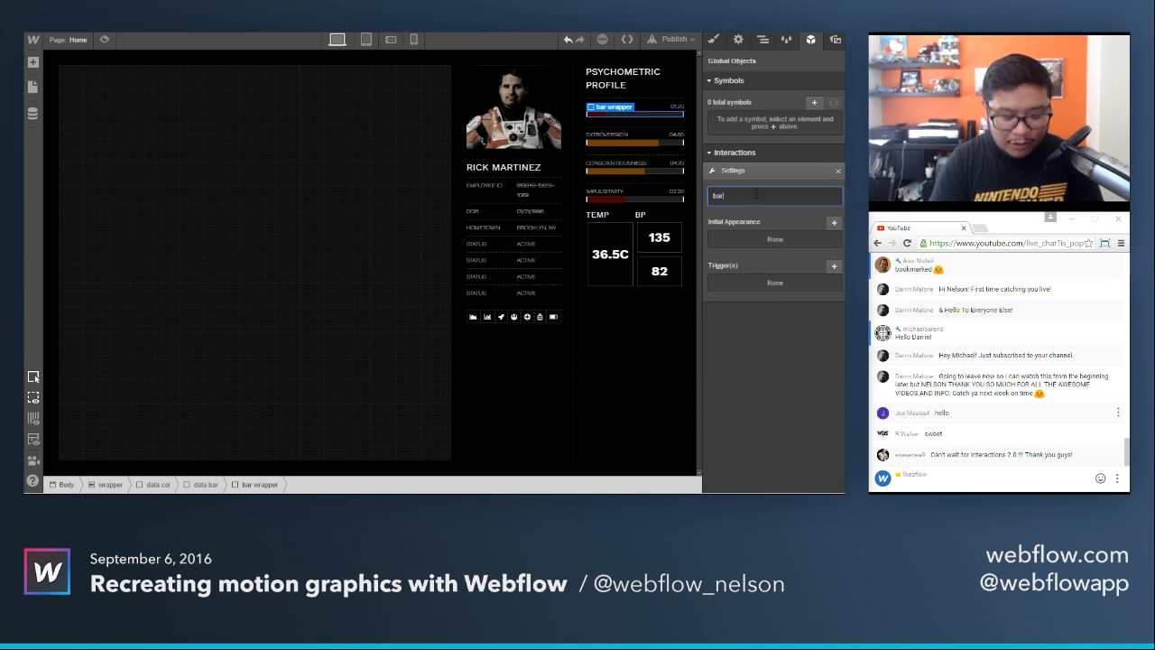
{"action": "type", "text": " wrapper"}
{"action": "key", "text": "Return"}
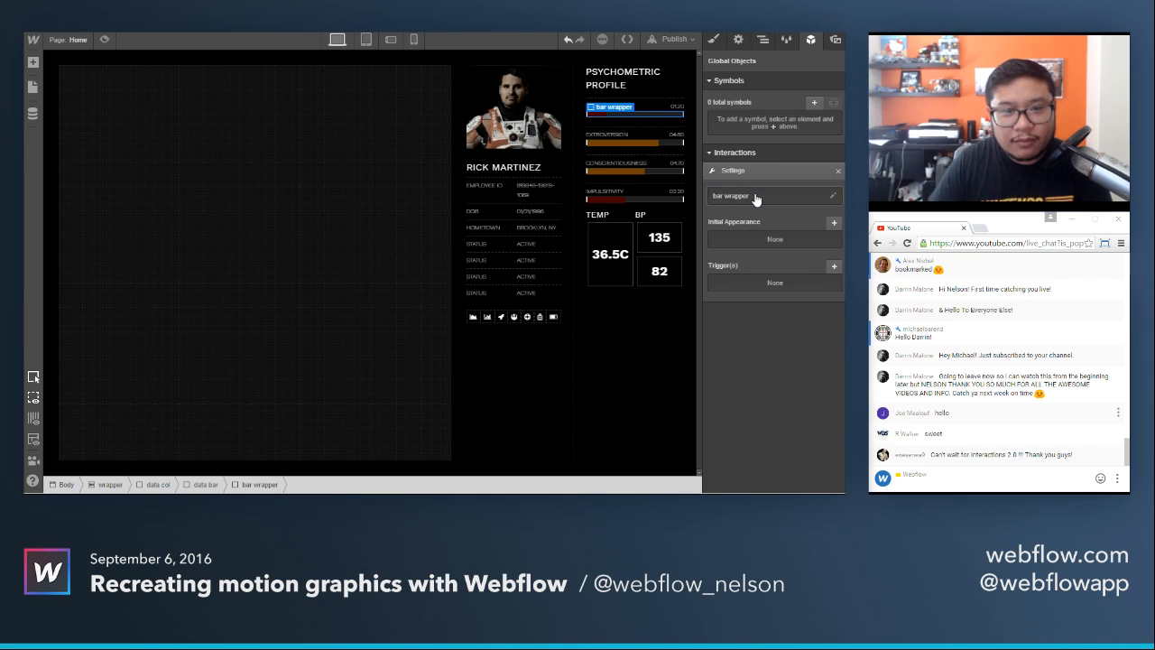
Set the bar wrapper interaction's initial appearance to a width of 1%.
{"action": "left_click", "coordinate": [834, 222]}
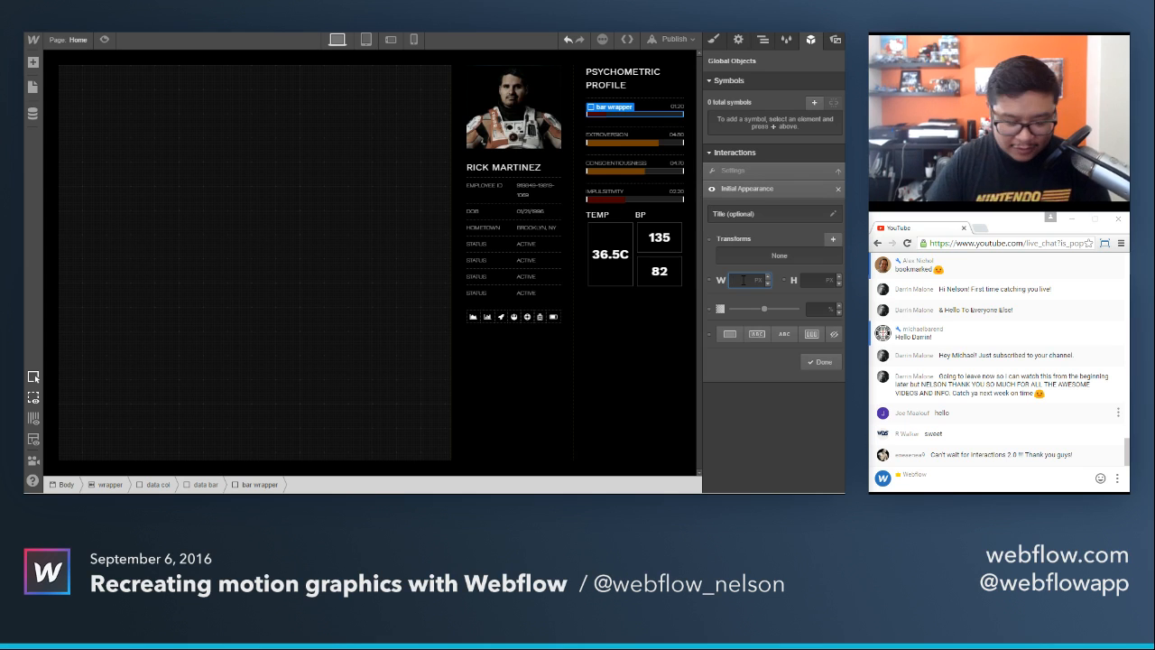
{"action": "type", "text": "1"}
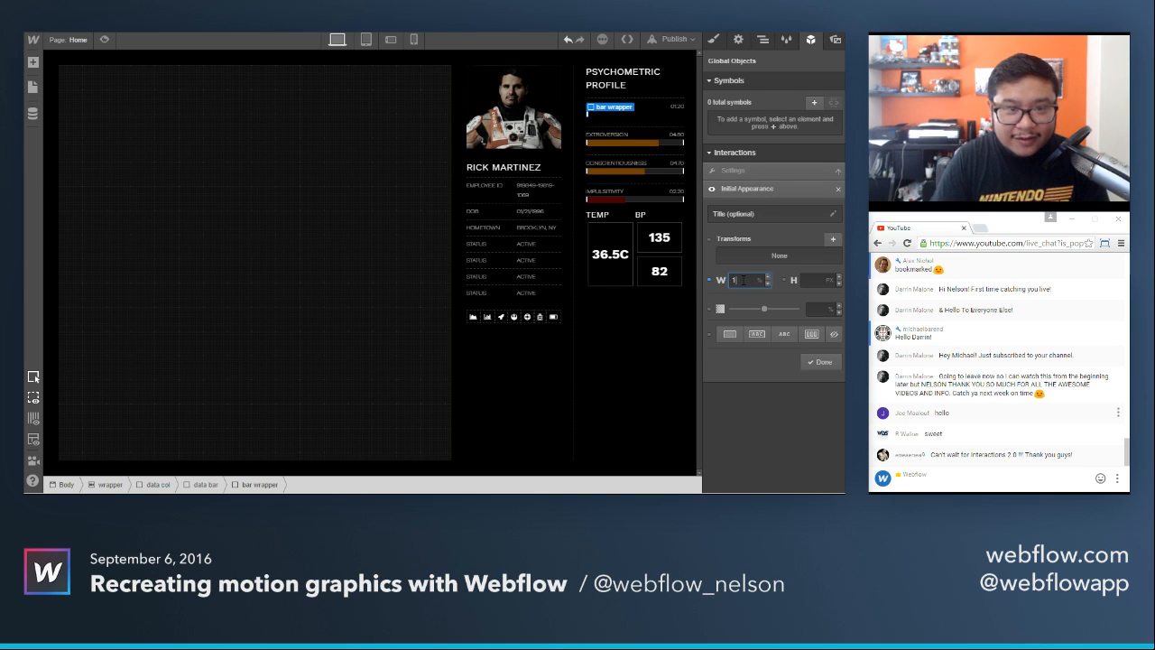
{"action": "left_click", "coordinate": [819, 363]}
Add a page load trigger that waits 1500 ms before a step widening the bar wrapper to 100%, and preview it.
{"action": "left_click", "coordinate": [829, 270]}
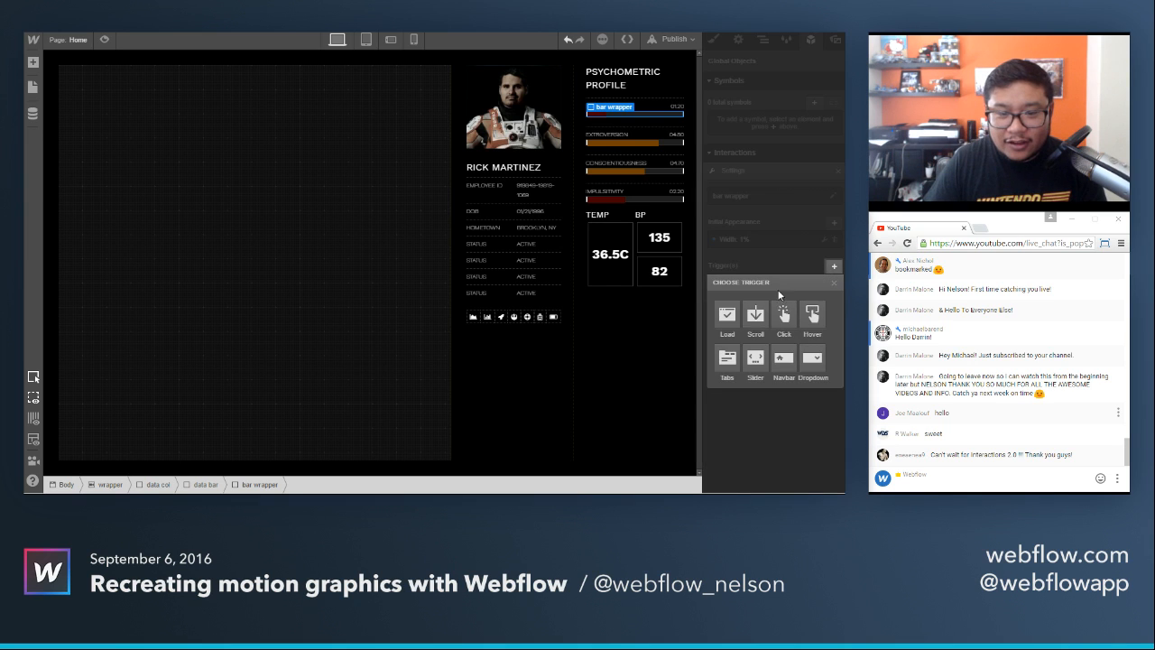
{"action": "left_click", "coordinate": [727, 312]}
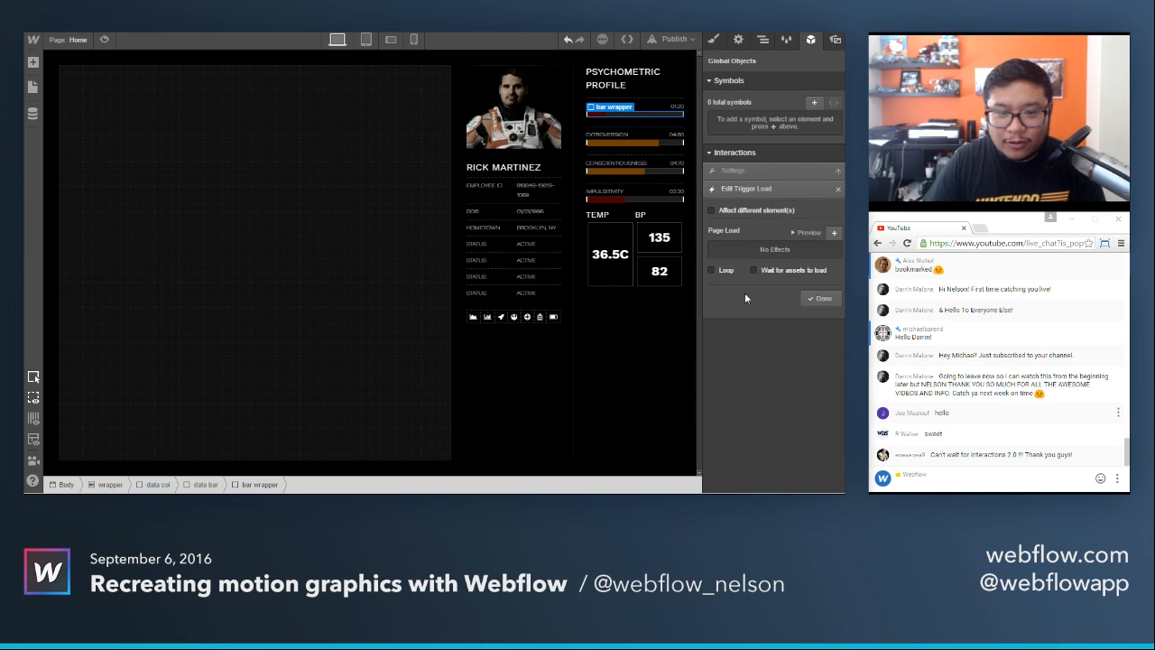
{"action": "left_click", "coordinate": [832, 233]}
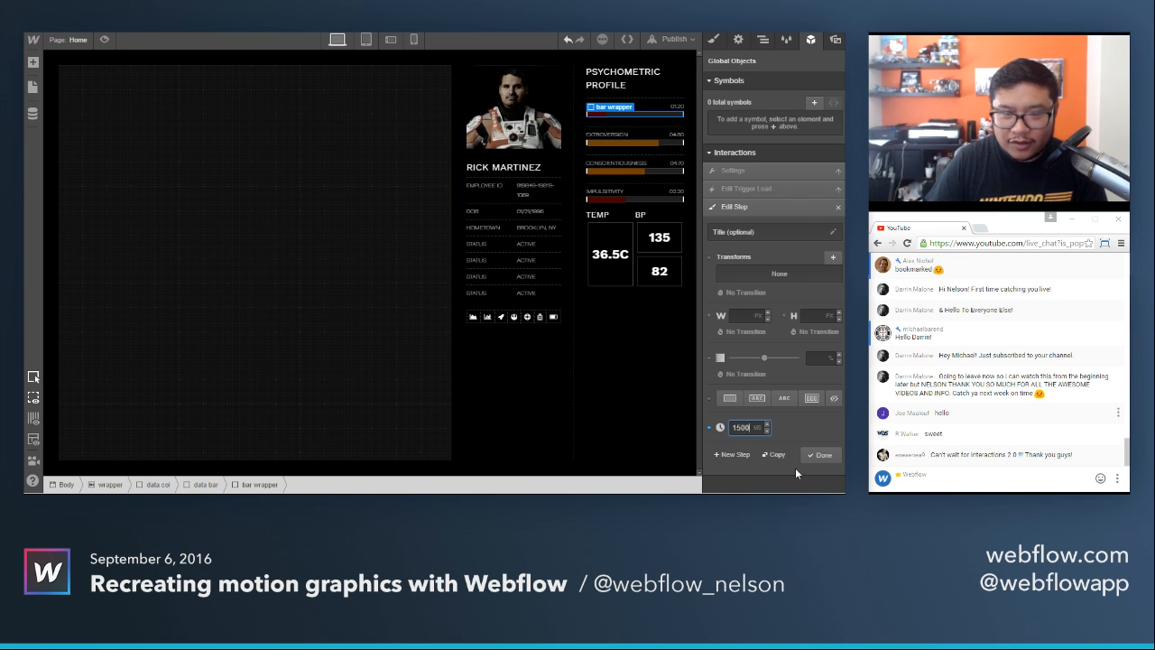
{"action": "left_click", "coordinate": [733, 454]}
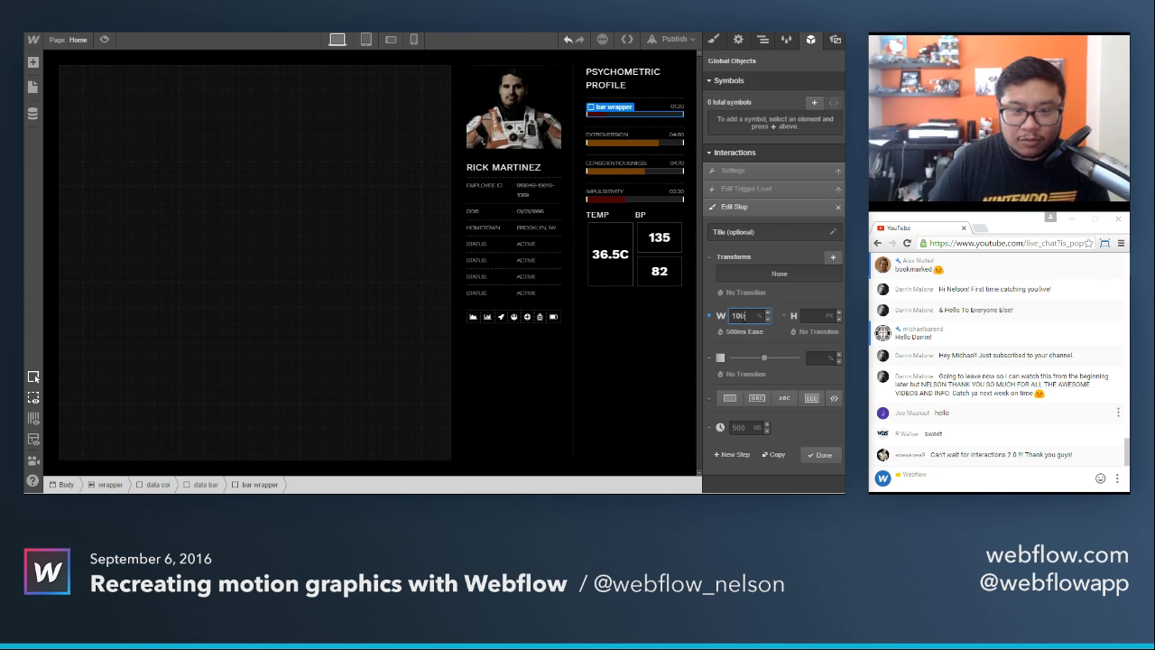
{"action": "left_click", "coordinate": [819, 454]}
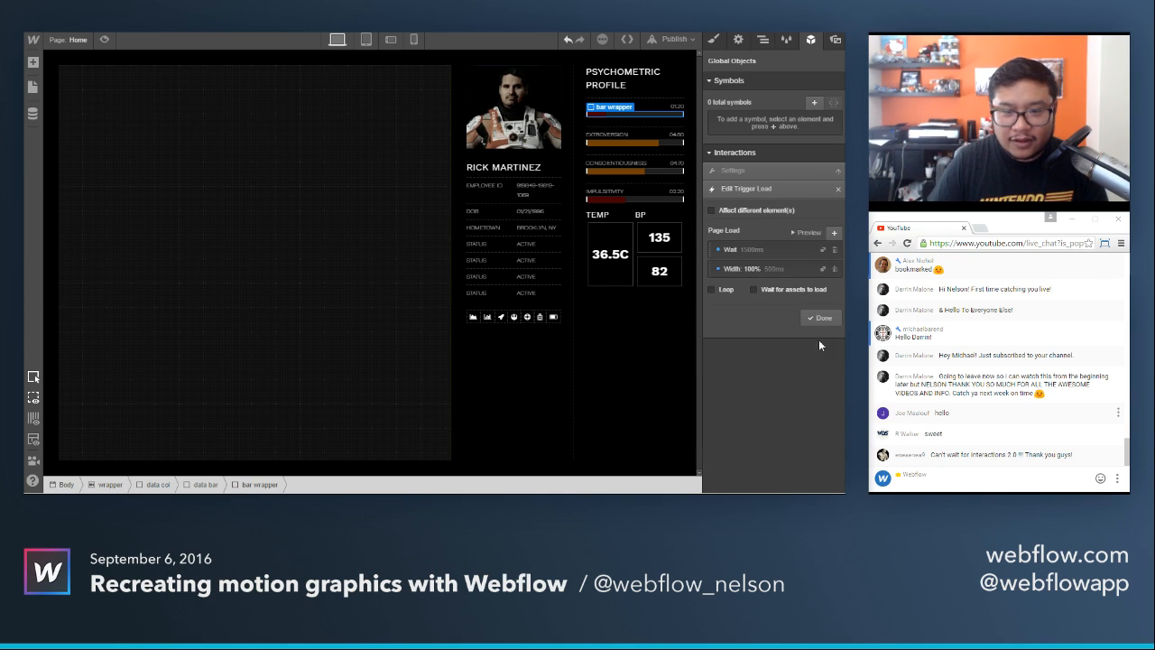
{"action": "left_click", "coordinate": [809, 232]}
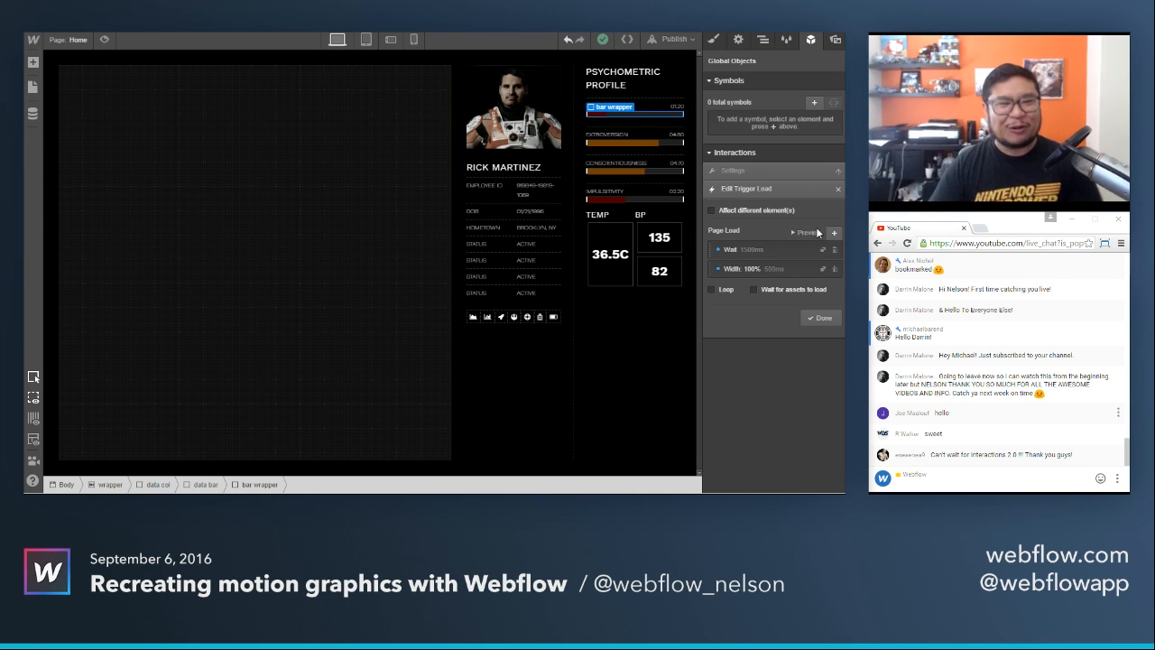
{"action": "left_click", "coordinate": [818, 317]}
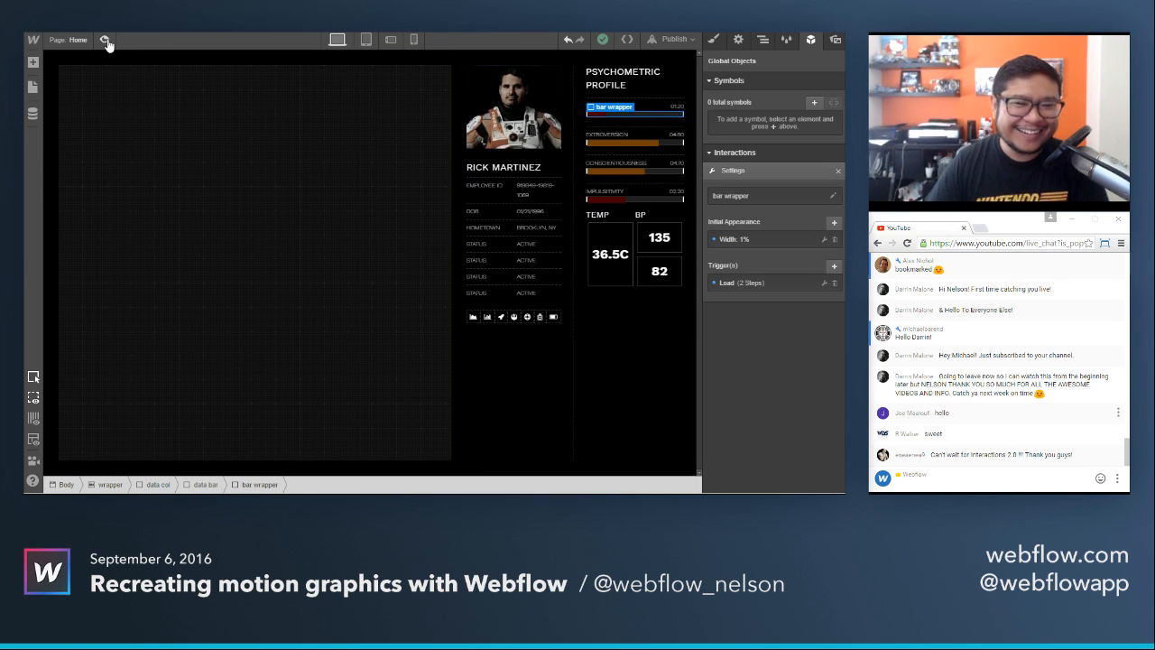
View the bar wrapper animation in the full page preview, compare it with the film's reference image, and return to the design canvas.
{"action": "left_click", "coordinate": [105, 41]}
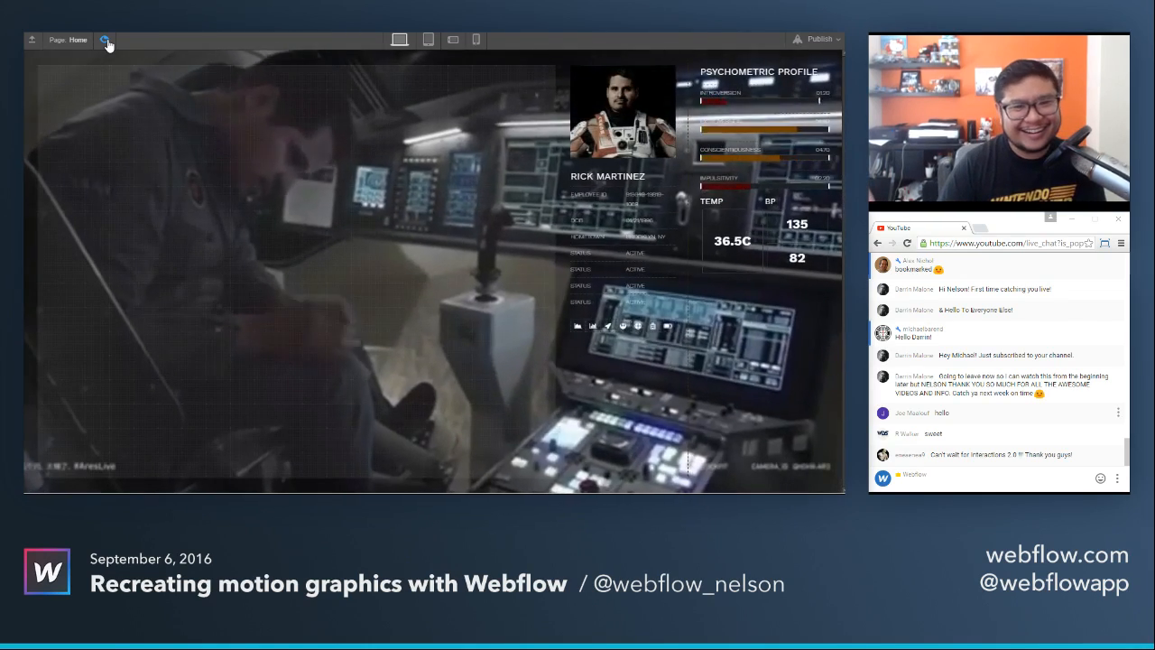
{"action": "key", "text": "ctrl+Tab"}
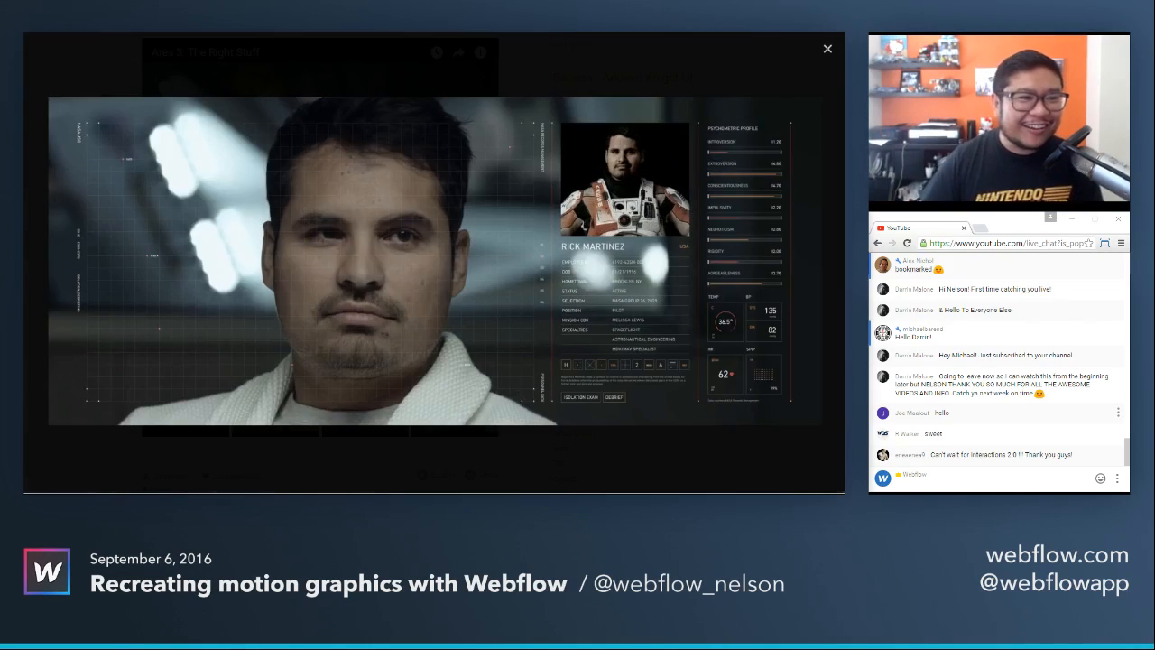
{"action": "left_click", "coordinate": [827, 47]}
{"action": "key", "text": "ctrl+shift+Tab"}
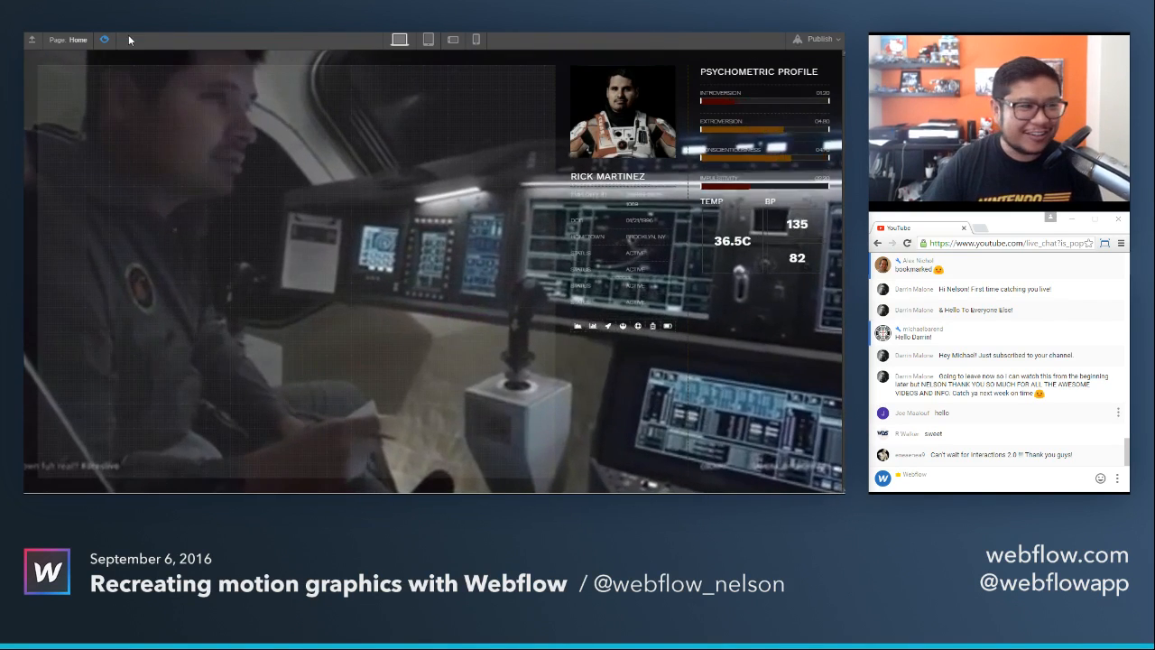
{"action": "left_click", "coordinate": [104, 40]}
Duplicate the bar wrapper interaction for the Extroversion bar's wrapper and open the copy's settings.
{"action": "left_click", "coordinate": [649, 145]}
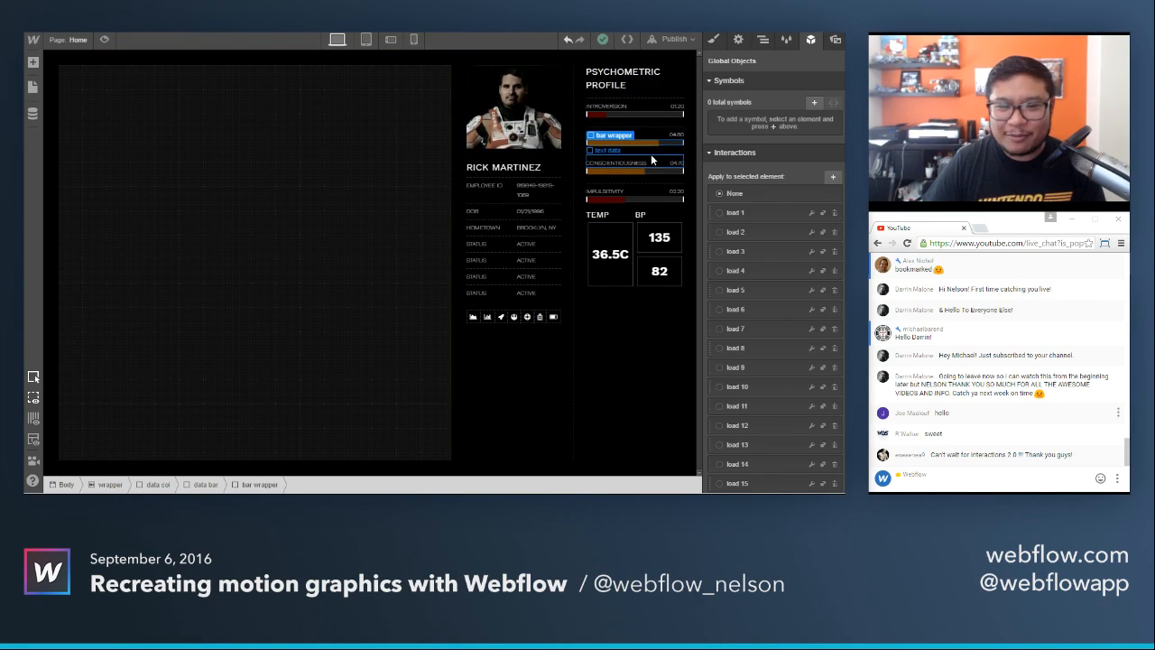
{"action": "scroll", "coordinate": [794, 433], "scroll_direction": "down", "scroll_amount": 4}
{"action": "left_click", "coordinate": [823, 474]}
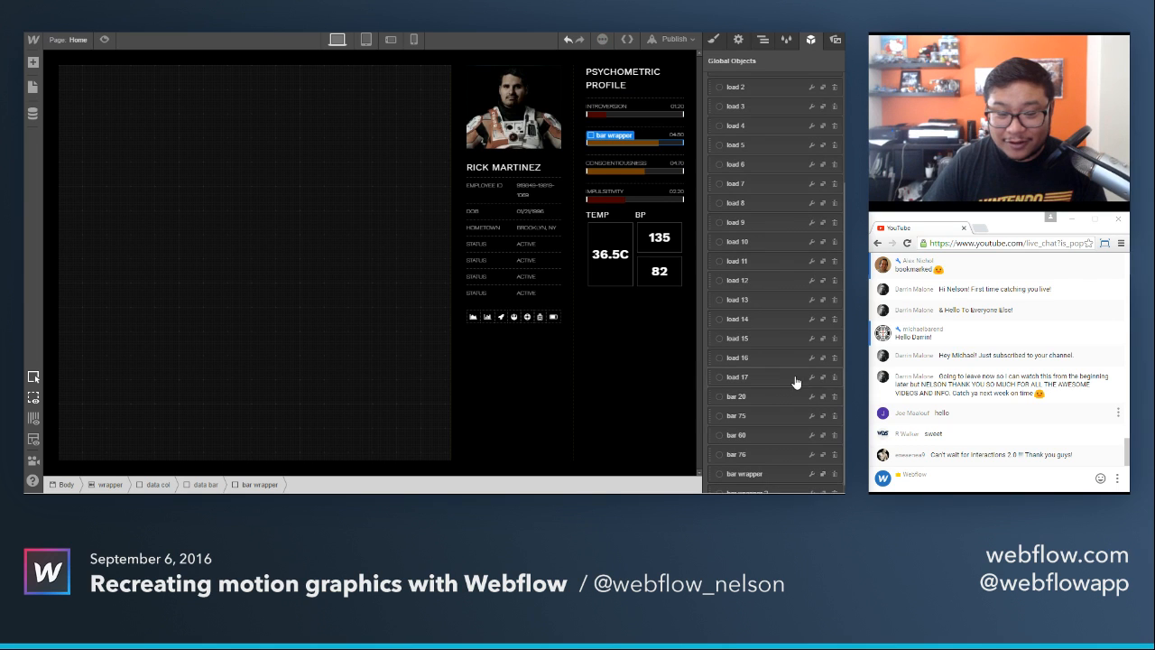
{"action": "left_click", "coordinate": [811, 474]}
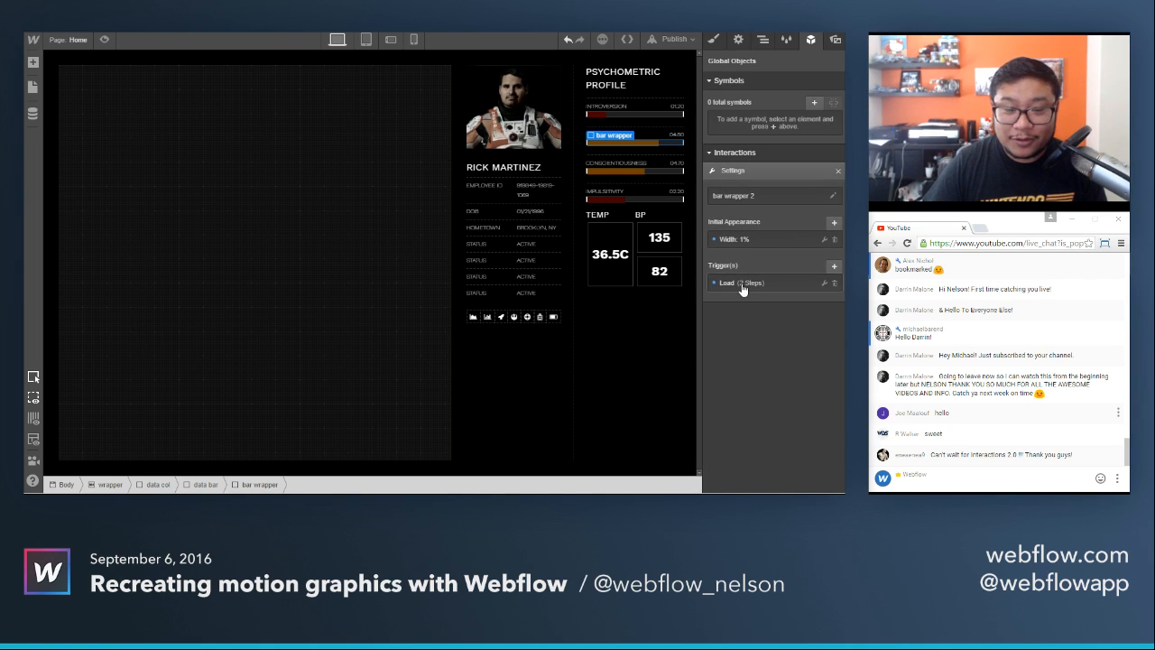
Set the wait in the bar wrapper 2 interaction's page load trigger to 1525 ms.
{"action": "left_click", "coordinate": [739, 284]}
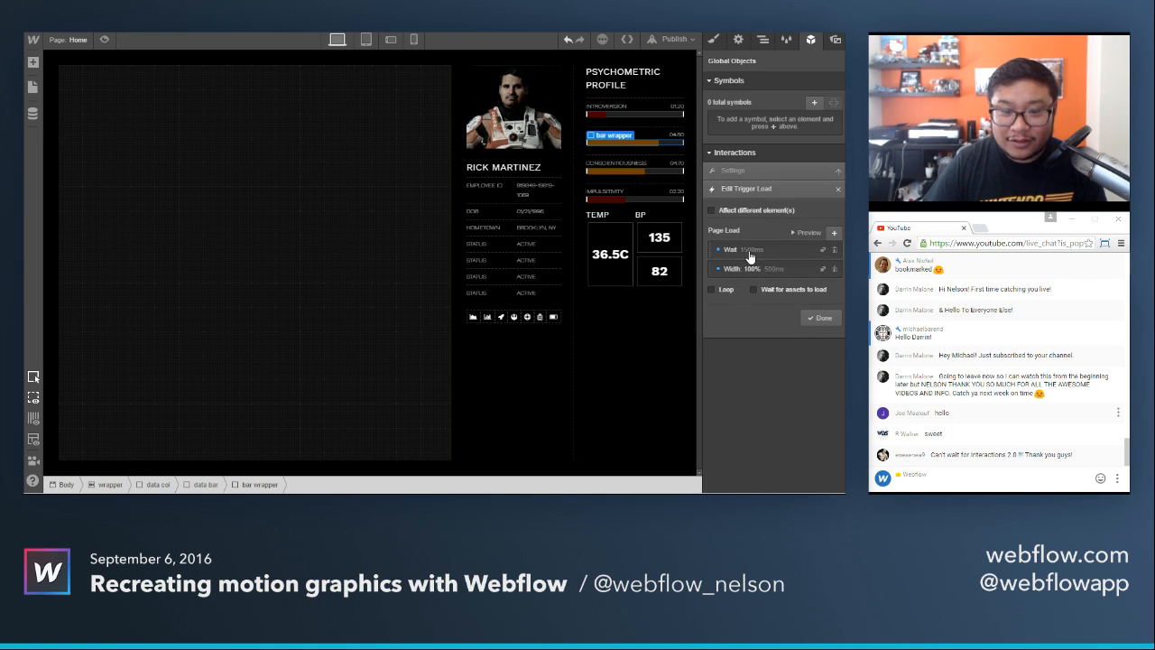
{"action": "left_click", "coordinate": [748, 253]}
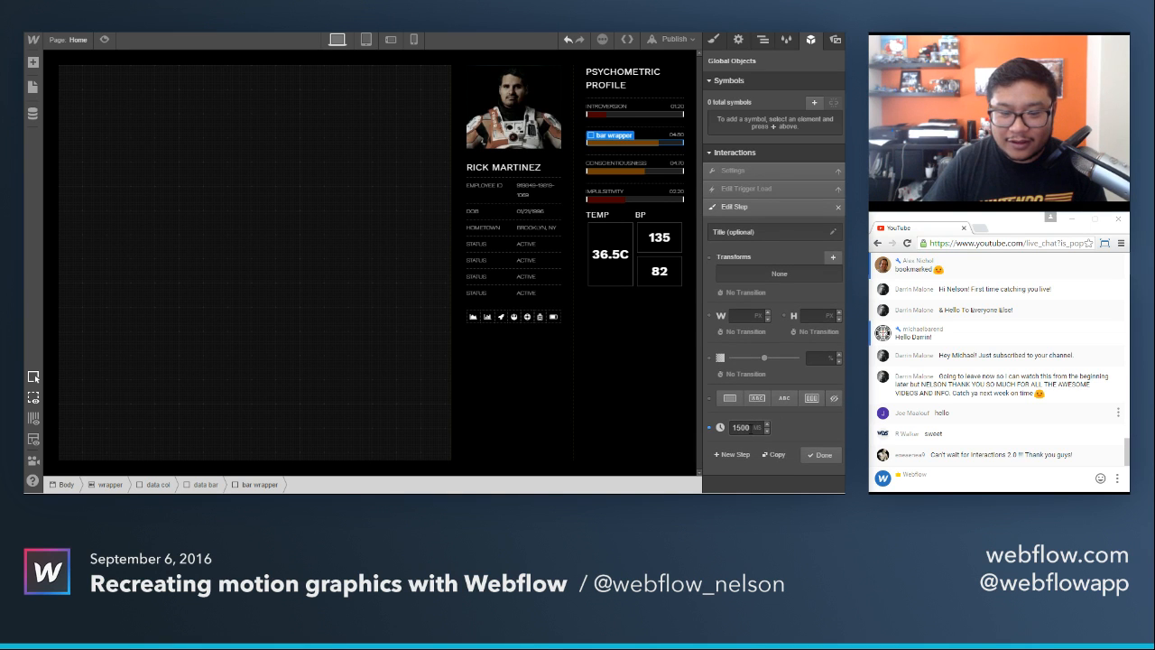
{"action": "left_click", "coordinate": [751, 429]}
{"action": "key", "text": "Up"}
{"action": "left_click", "coordinate": [809, 454]}
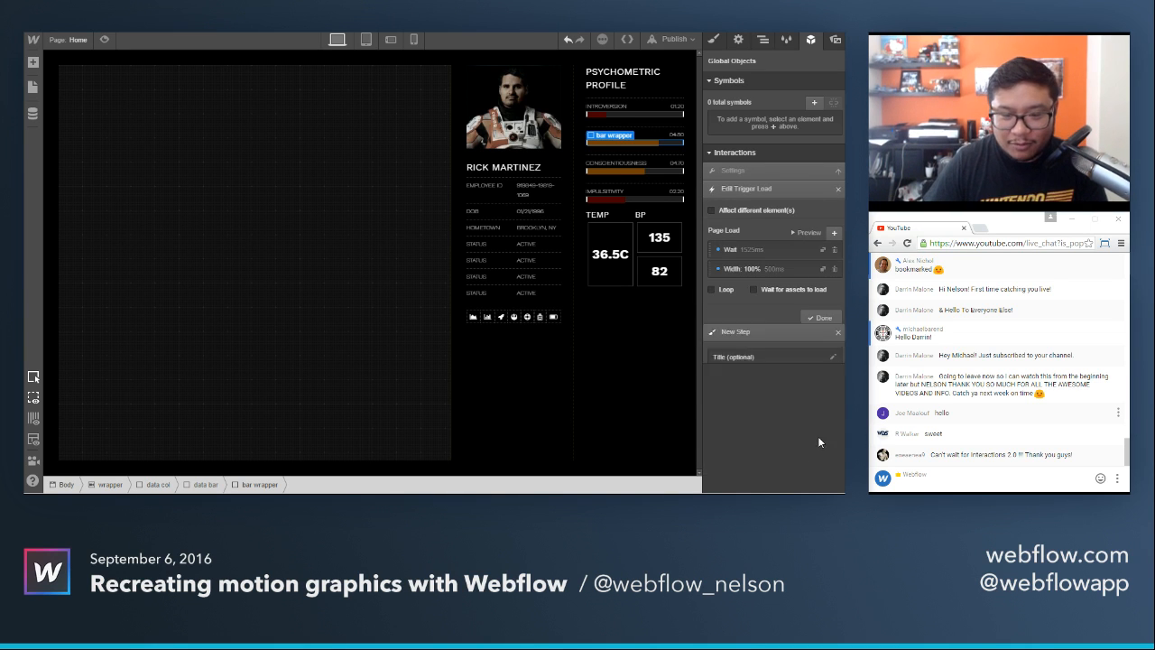
{"action": "left_click", "coordinate": [818, 317]}
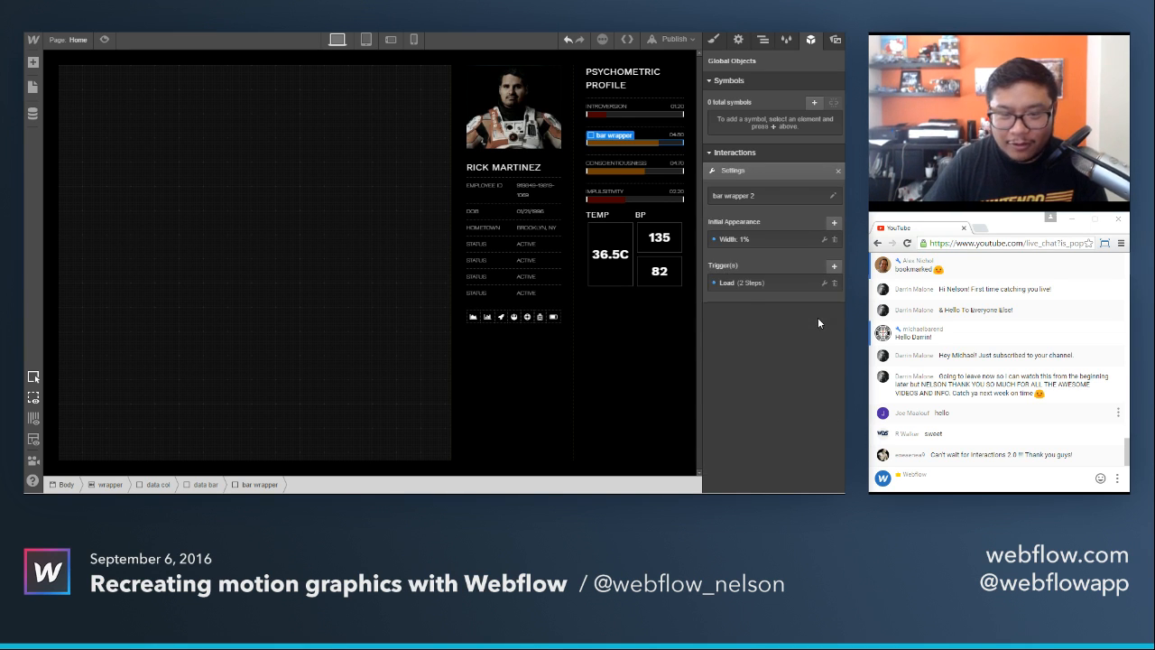
Duplicate the bar wrapper 2 interaction for the Conscientiousness bar's wrapper and open the copy's settings.
{"action": "left_click", "coordinate": [643, 170]}
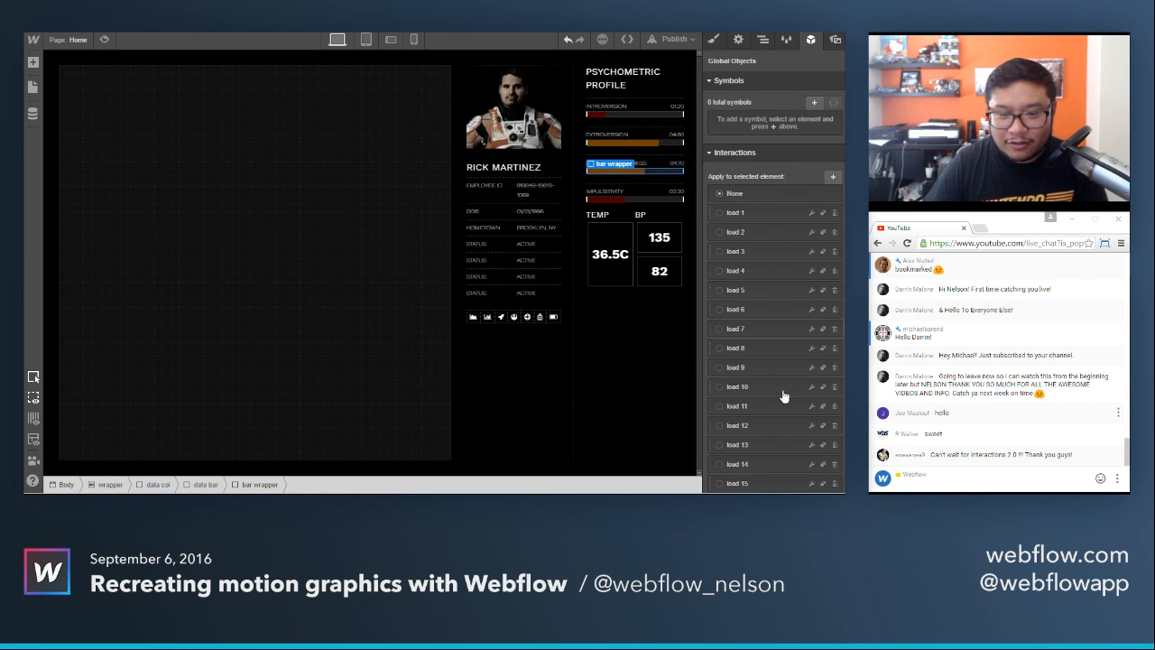
{"action": "scroll", "coordinate": [794, 442], "scroll_direction": "down", "scroll_amount": 3}
{"action": "left_click", "coordinate": [822, 474]}
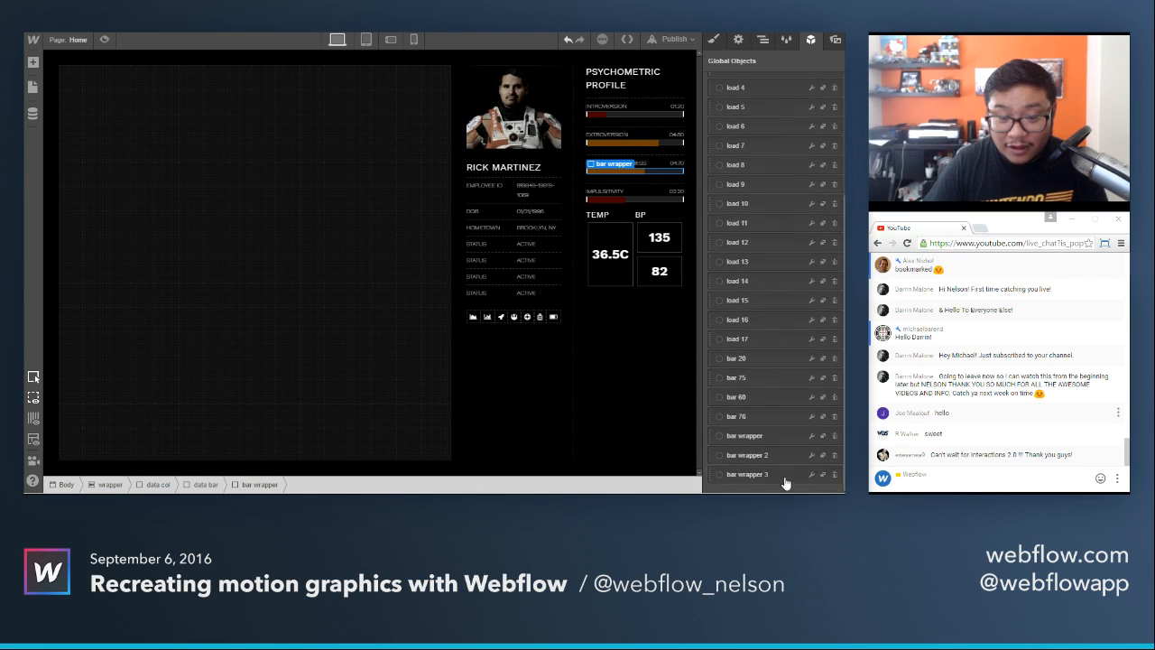
{"action": "left_click", "coordinate": [776, 474]}
Set the wait in the bar wrapper 3 interaction's page load trigger to 1550 ms.
{"action": "left_click", "coordinate": [747, 287]}
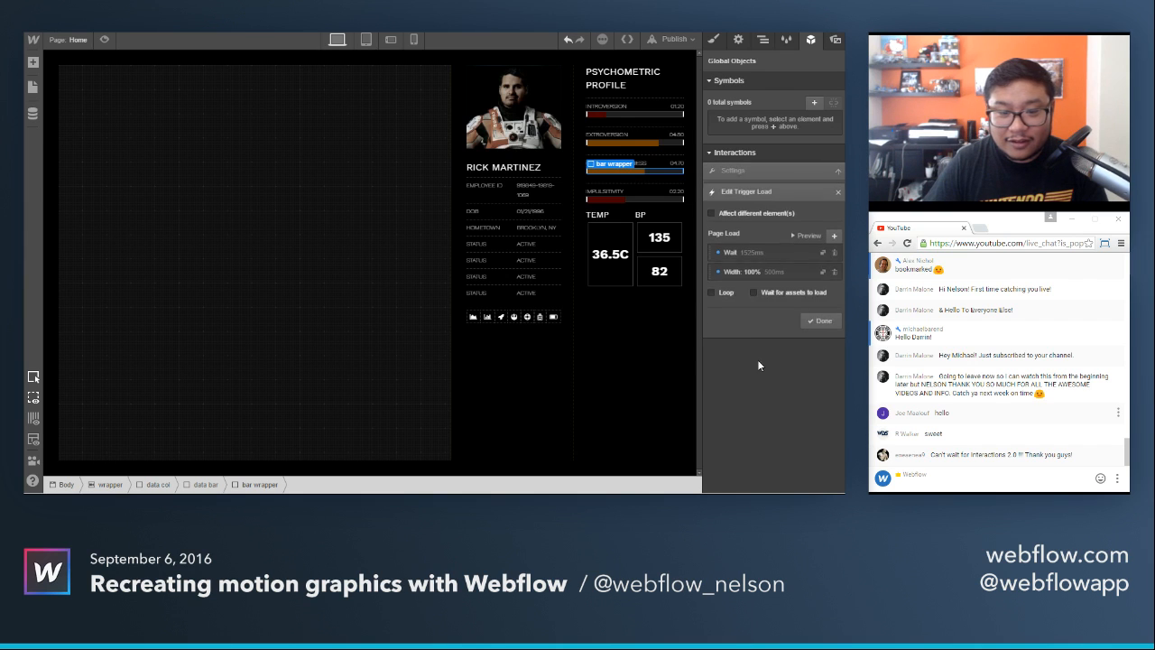
{"action": "left_click", "coordinate": [750, 252]}
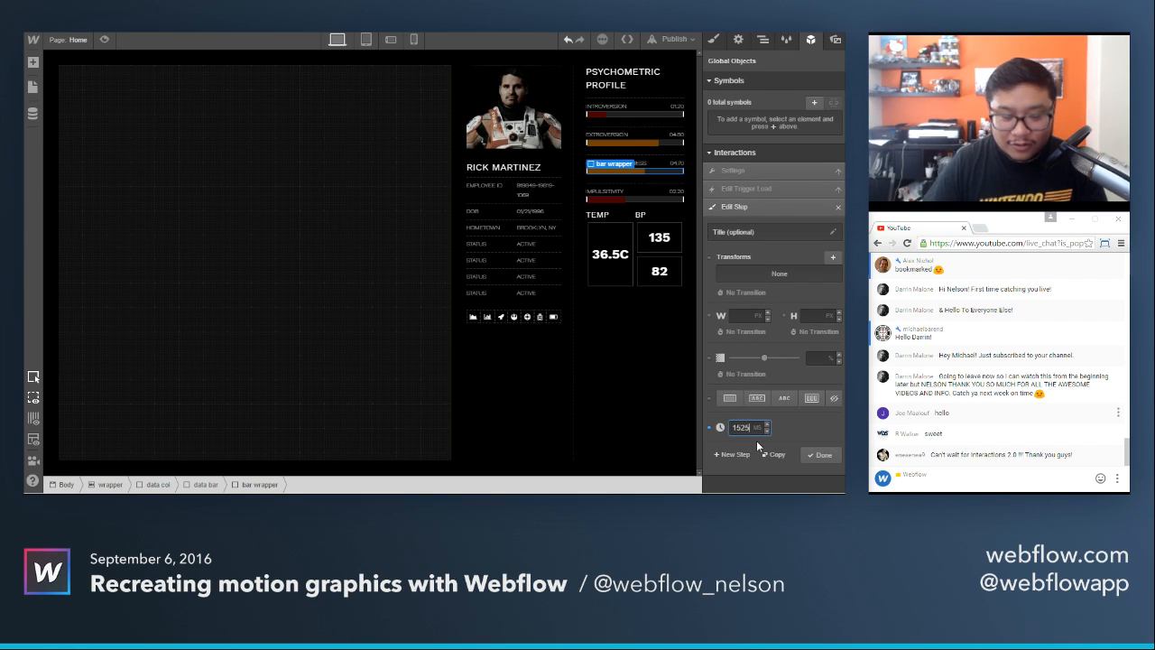
{"action": "left_click", "coordinate": [822, 454]}
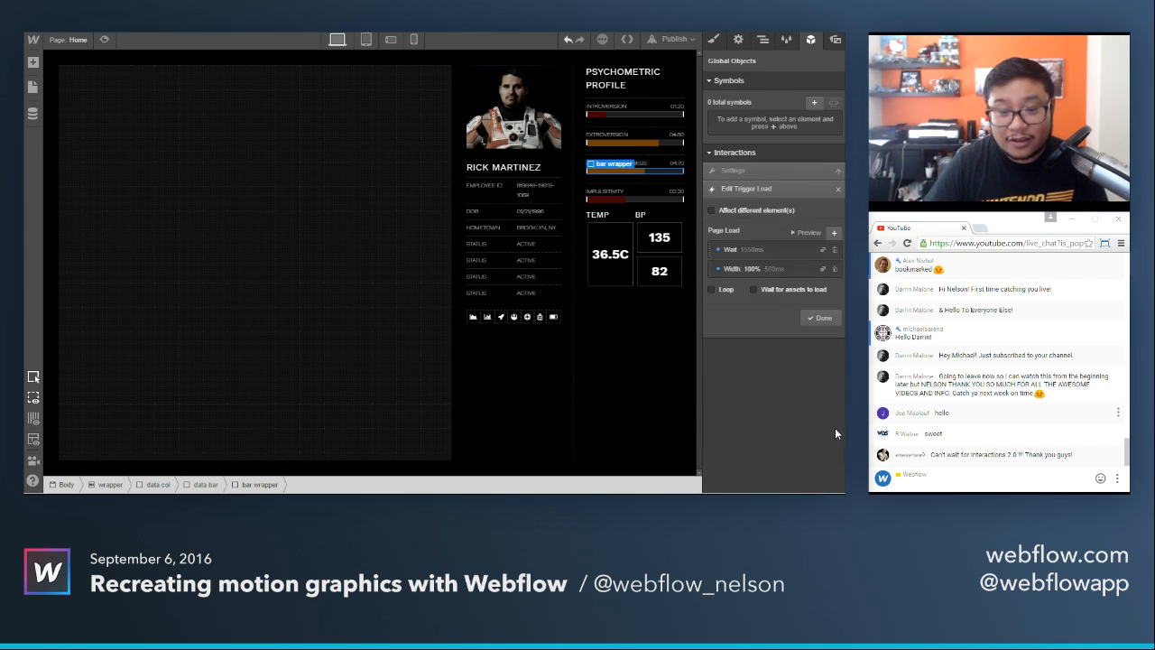
{"action": "left_click", "coordinate": [818, 317]}
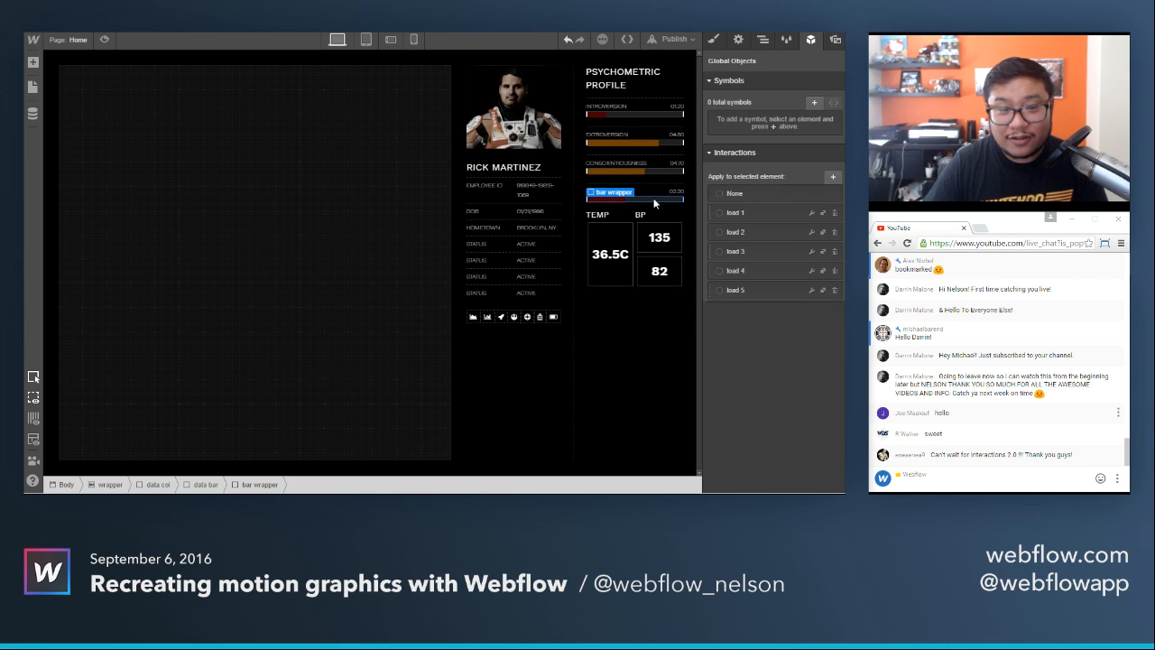
Duplicate the bar wrapper 3 interaction for the Impulsivity bar's wrapper and open the copy's settings.
{"action": "scroll", "coordinate": [819, 480], "scroll_direction": "down", "scroll_amount": 2}
{"action": "left_click", "coordinate": [815, 475]}
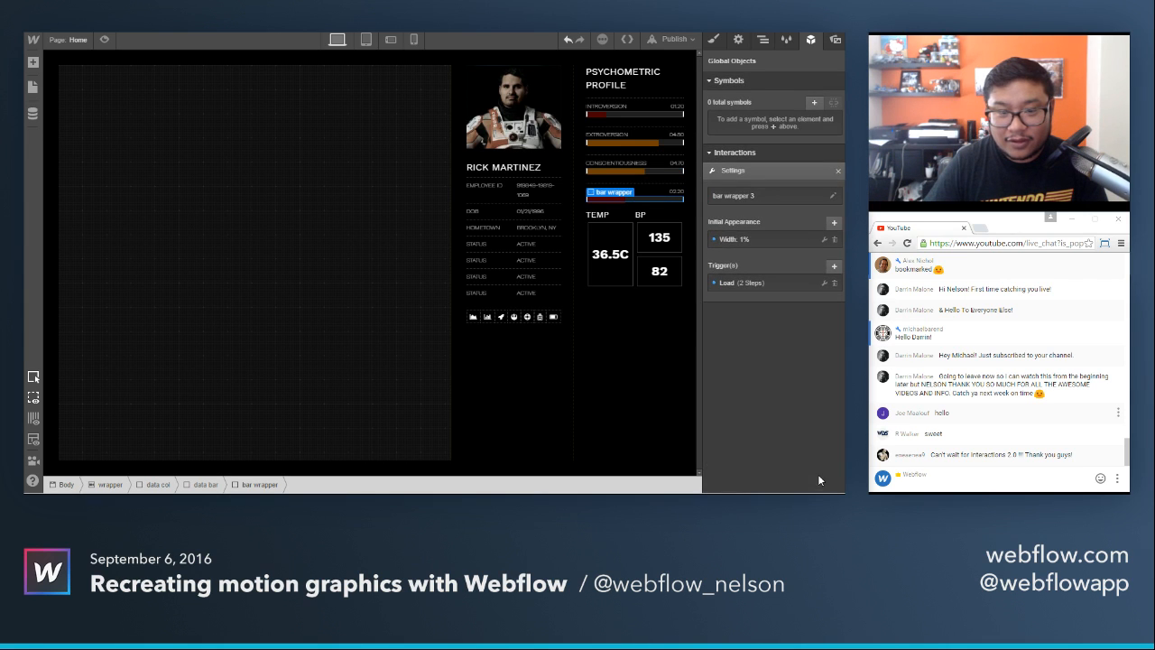
{"action": "left_click", "coordinate": [837, 171]}
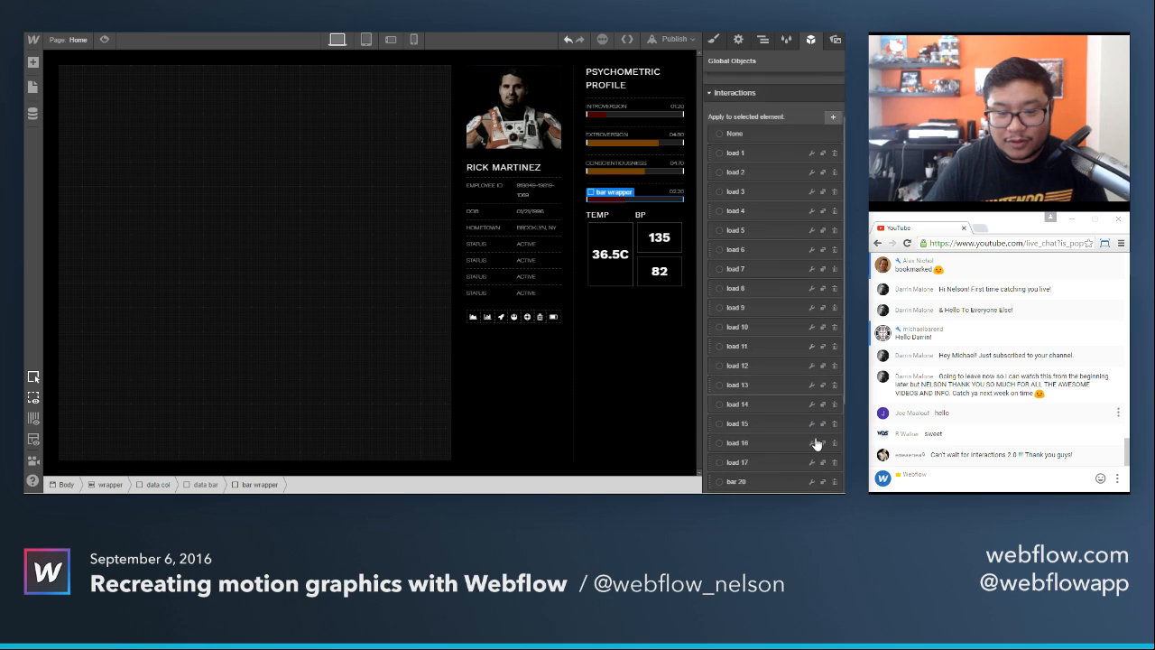
{"action": "scroll", "coordinate": [816, 469], "scroll_direction": "down", "scroll_amount": 3}
{"action": "left_click", "coordinate": [822, 475]}
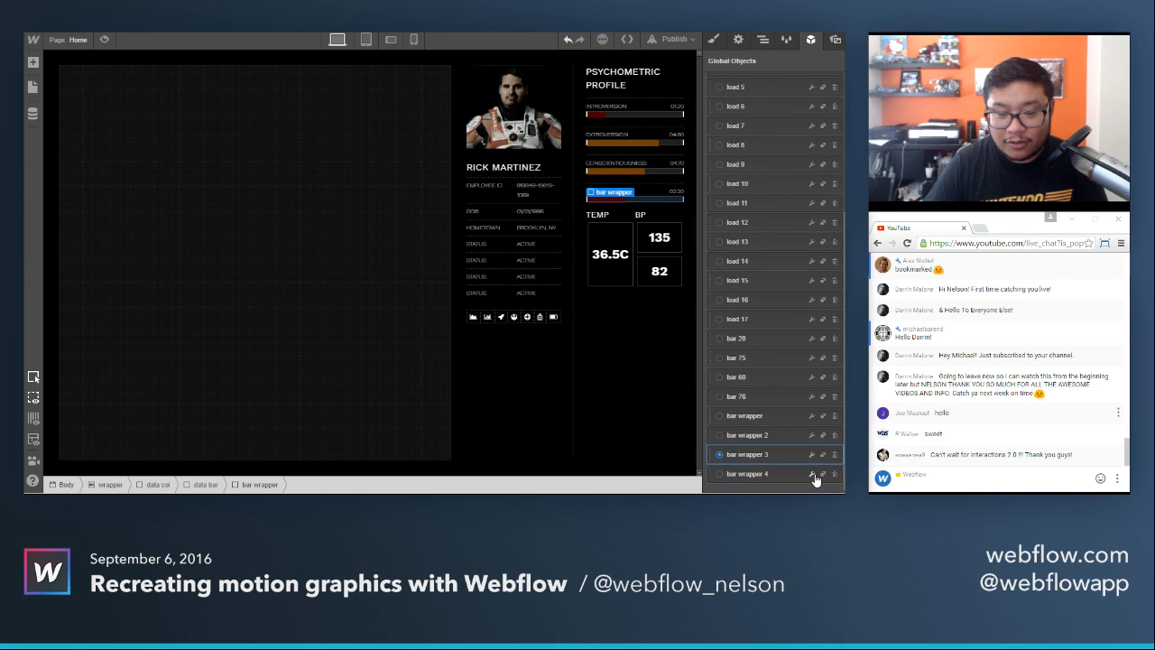
{"action": "left_click", "coordinate": [812, 475]}
Set the wait in the bar wrapper 4 interaction's page load trigger to 1575 ms.
{"action": "left_click", "coordinate": [747, 283]}
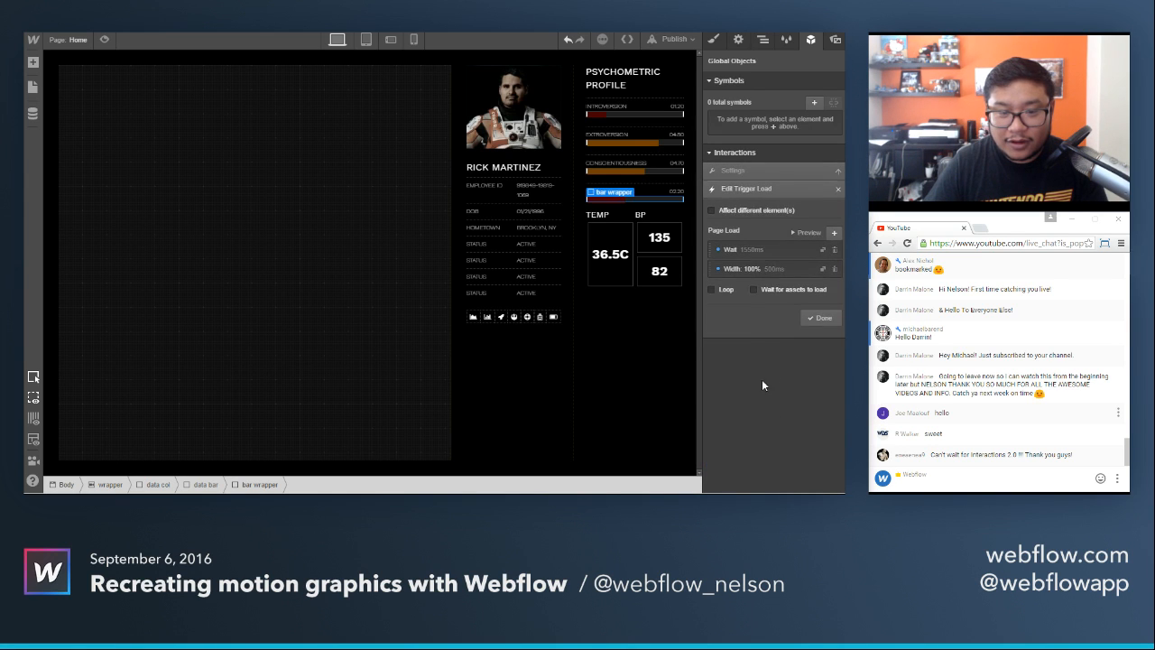
{"action": "left_click", "coordinate": [759, 250]}
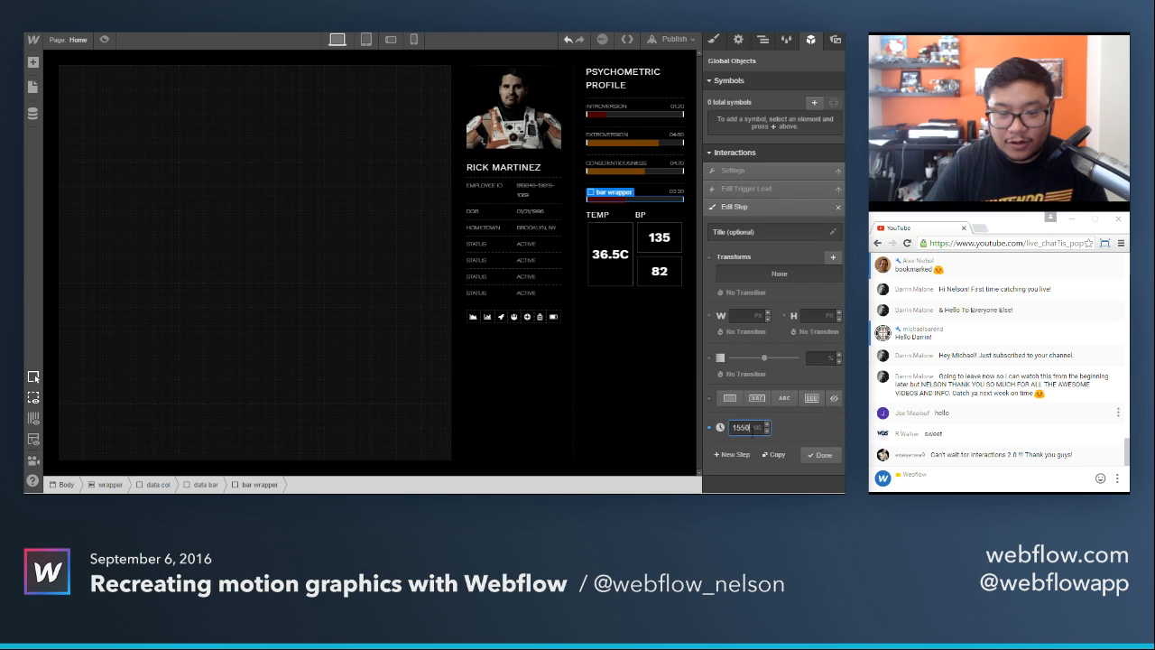
{"action": "key", "text": "BackSpace"}
{"action": "key", "text": "BackSpace"}
{"action": "type", "text": "75"}
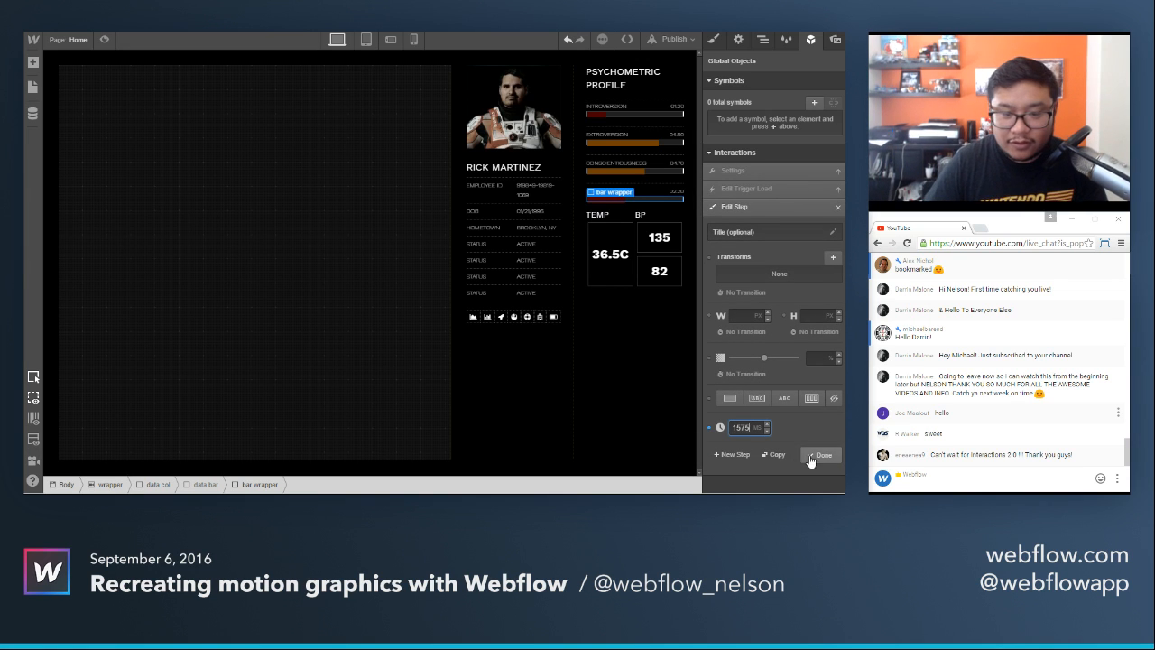
Save the bar wrapper 4 load step and trigger, and preview the page's load animation.
{"action": "left_click", "coordinate": [810, 456]}
{"action": "left_click", "coordinate": [823, 318]}
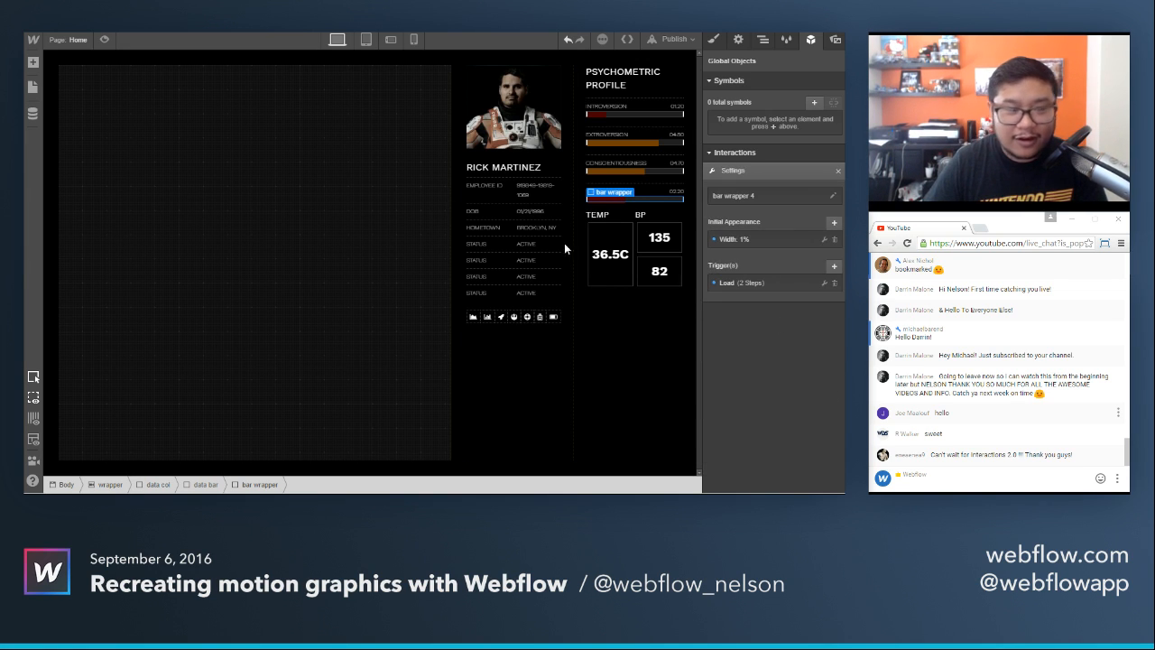
{"action": "left_click", "coordinate": [104, 42]}
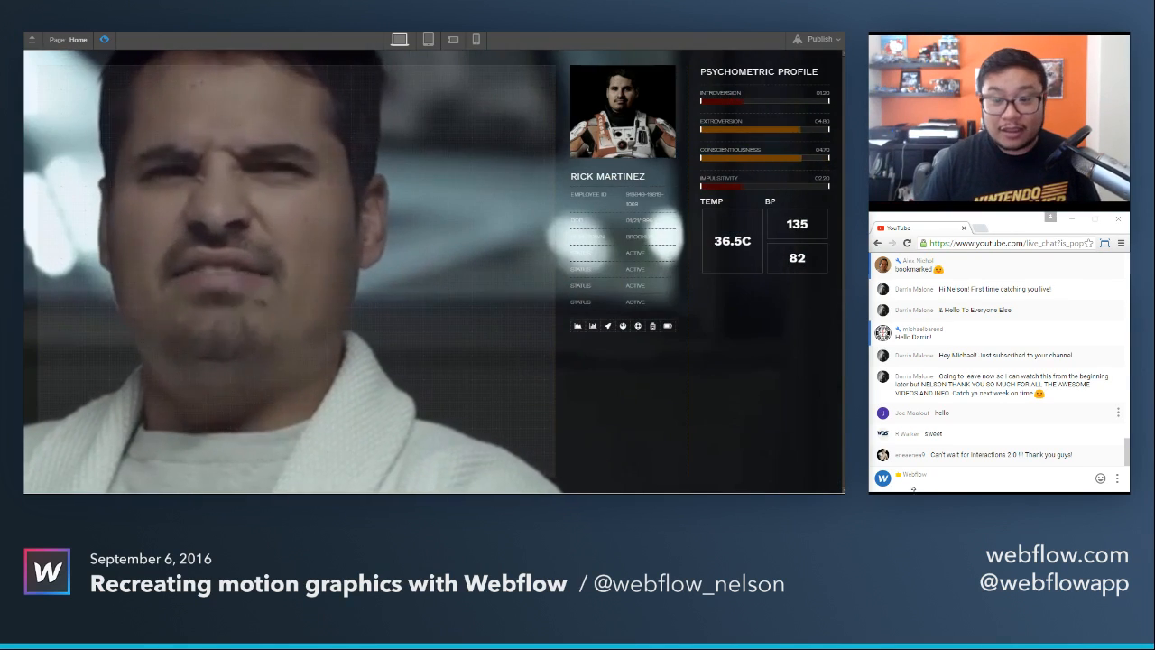
{"action": "type", "text": "h"}
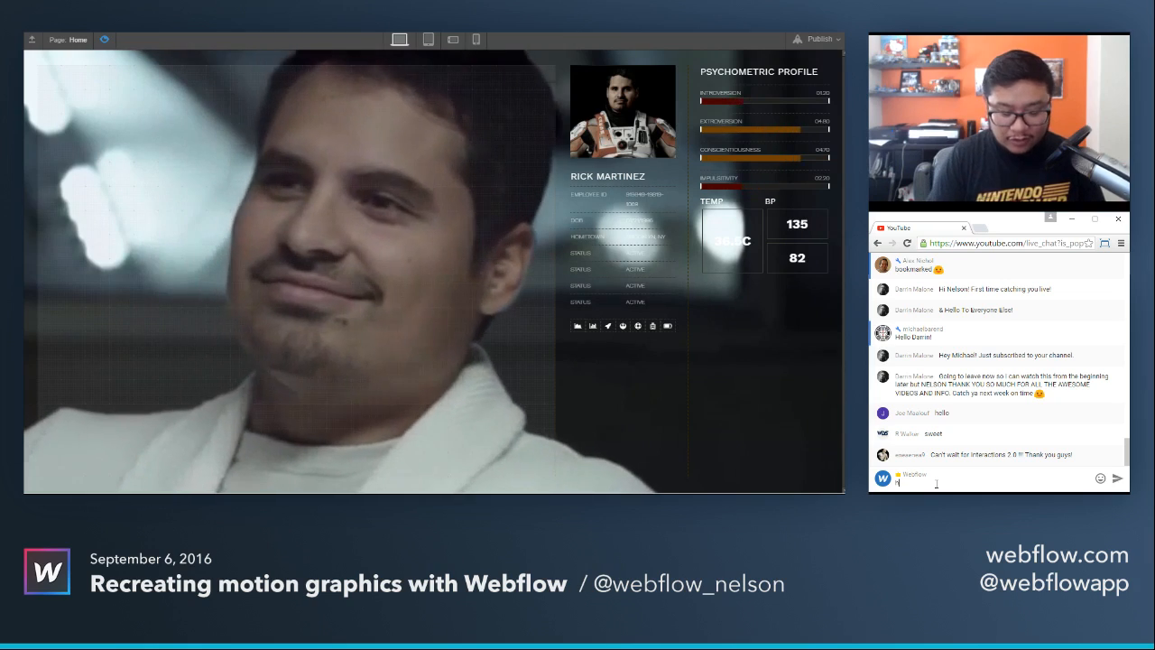
{"action": "type", "text": "ttp://help.webflow.com"}
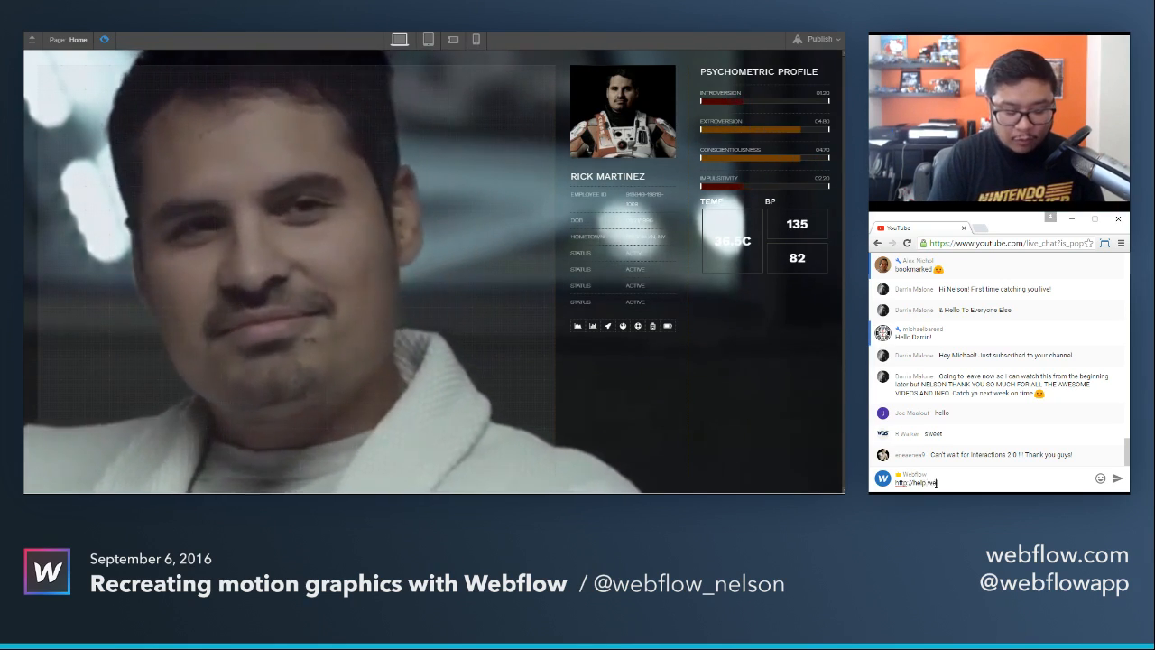
{"action": "key", "text": "Return"}
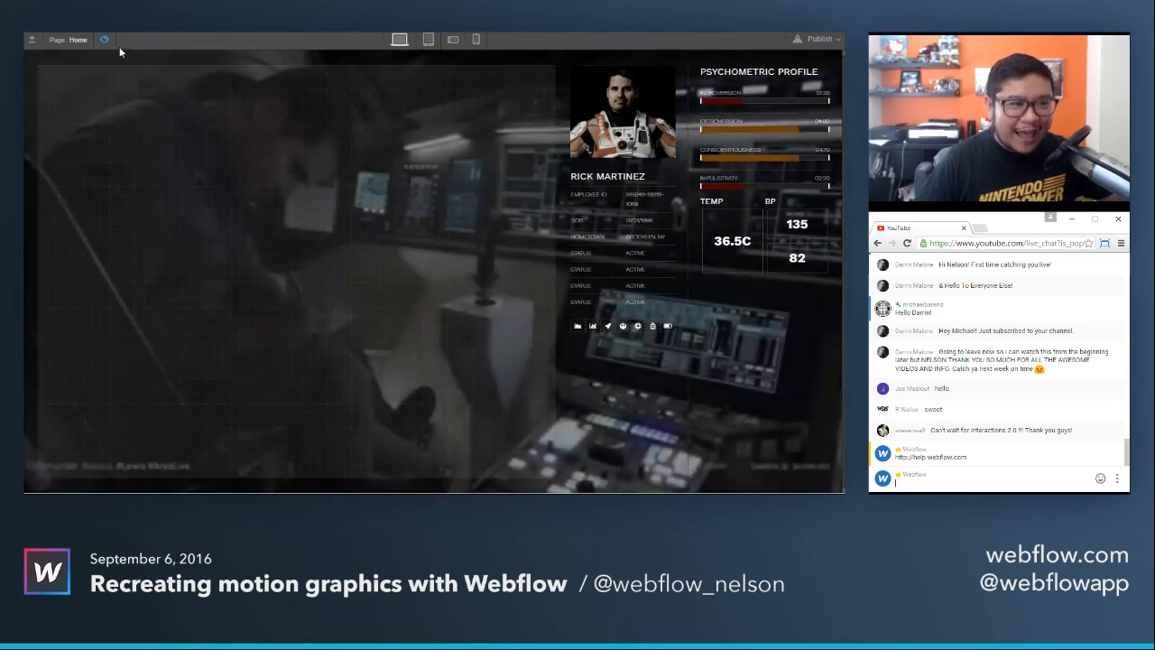
Replay the page load animation in preview mode and return to the design canvas.
{"action": "left_click", "coordinate": [103, 39]}
{"action": "left_click", "coordinate": [104, 40]}
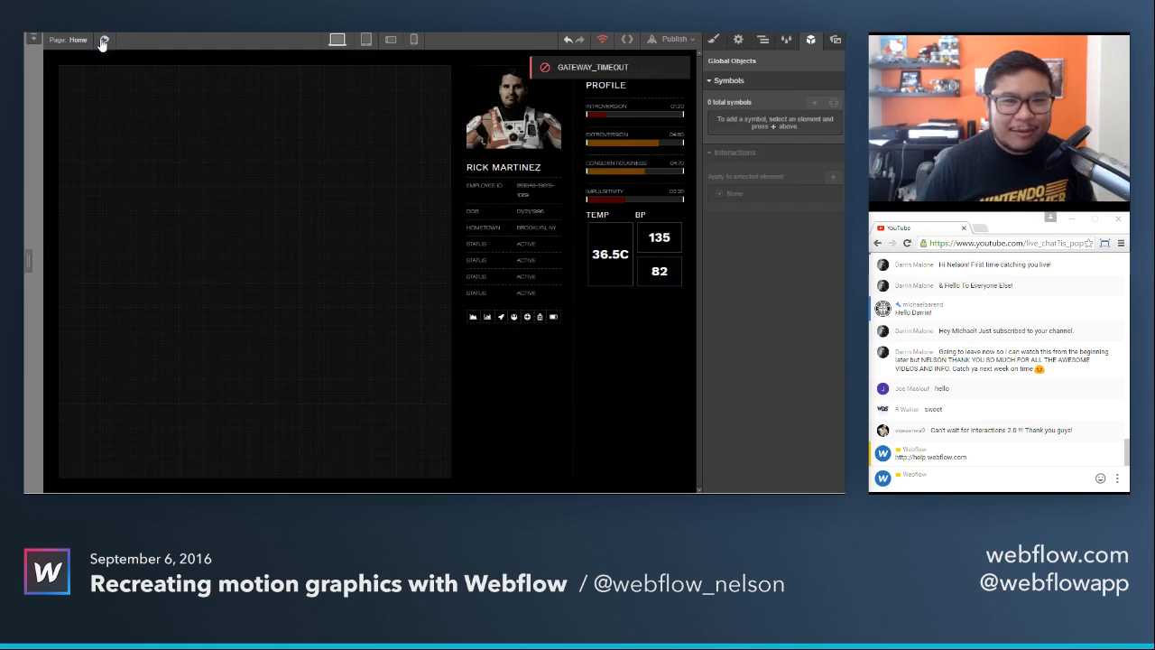
{"action": "left_click", "coordinate": [103, 39]}
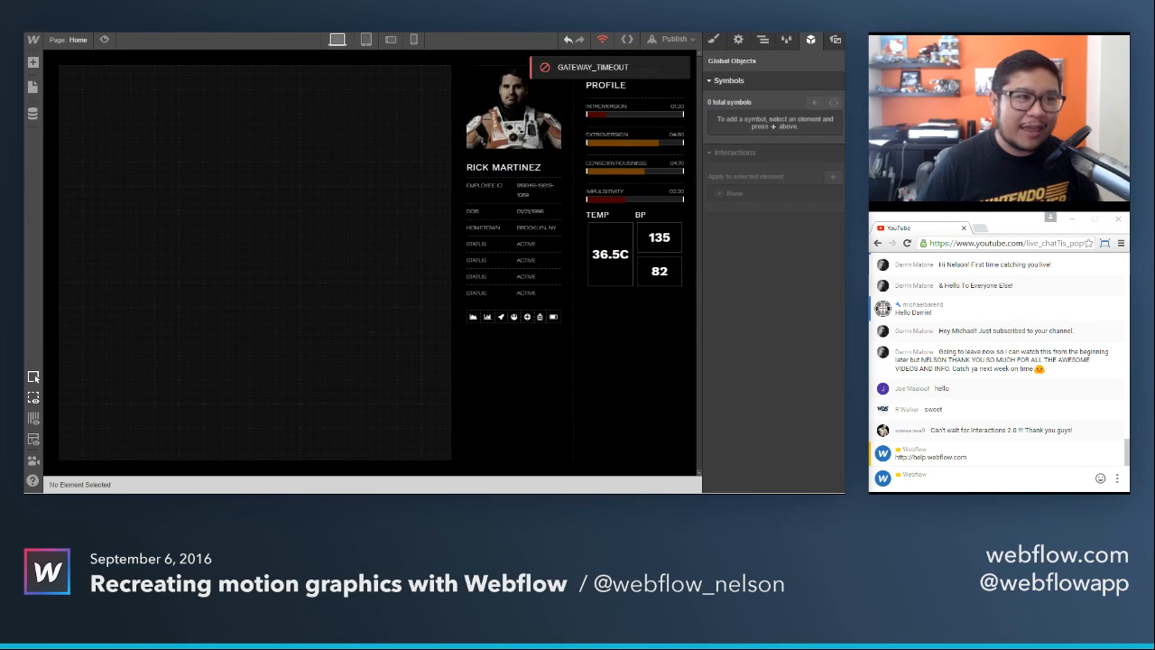
Switch to the reference article and replay the Ares 3: The Right Stuff video from 0:33, examining how the profile interface animates in.
{"action": "key", "text": "ctrl+Tab"}
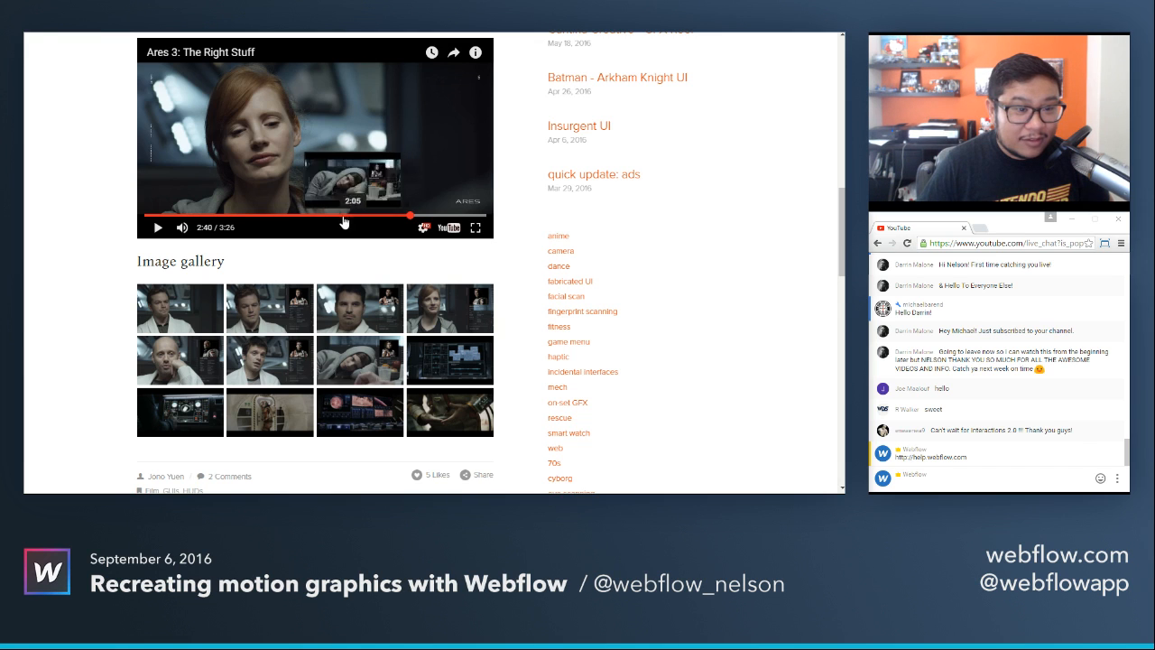
{"action": "left_click", "coordinate": [200, 216]}
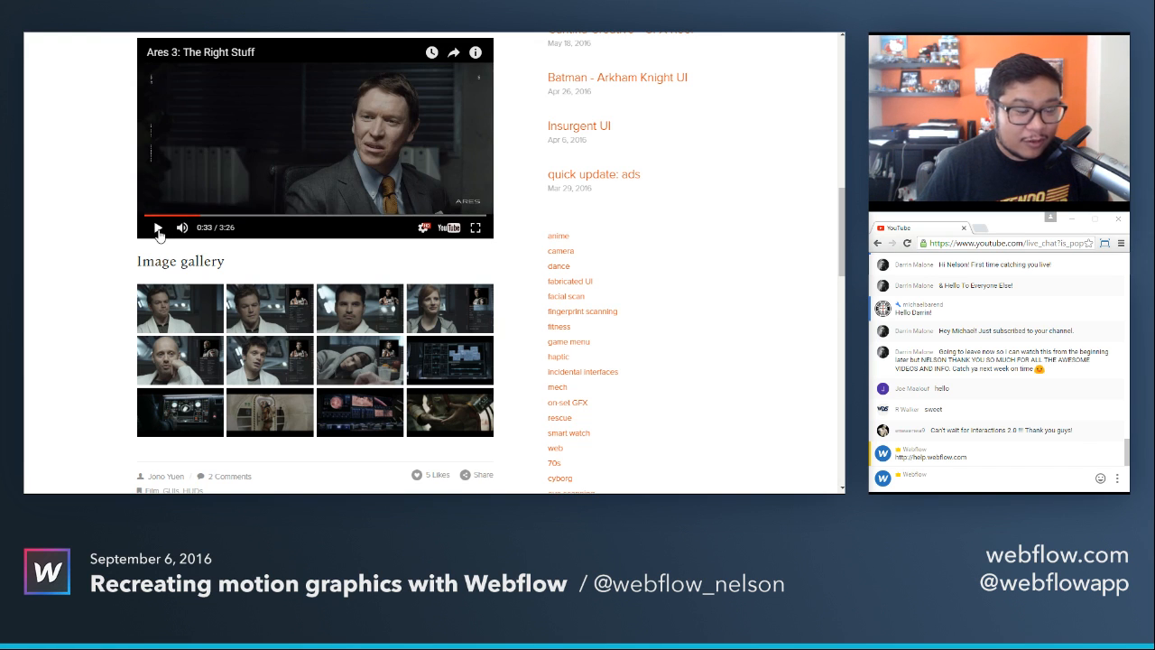
{"action": "left_click", "coordinate": [158, 227]}
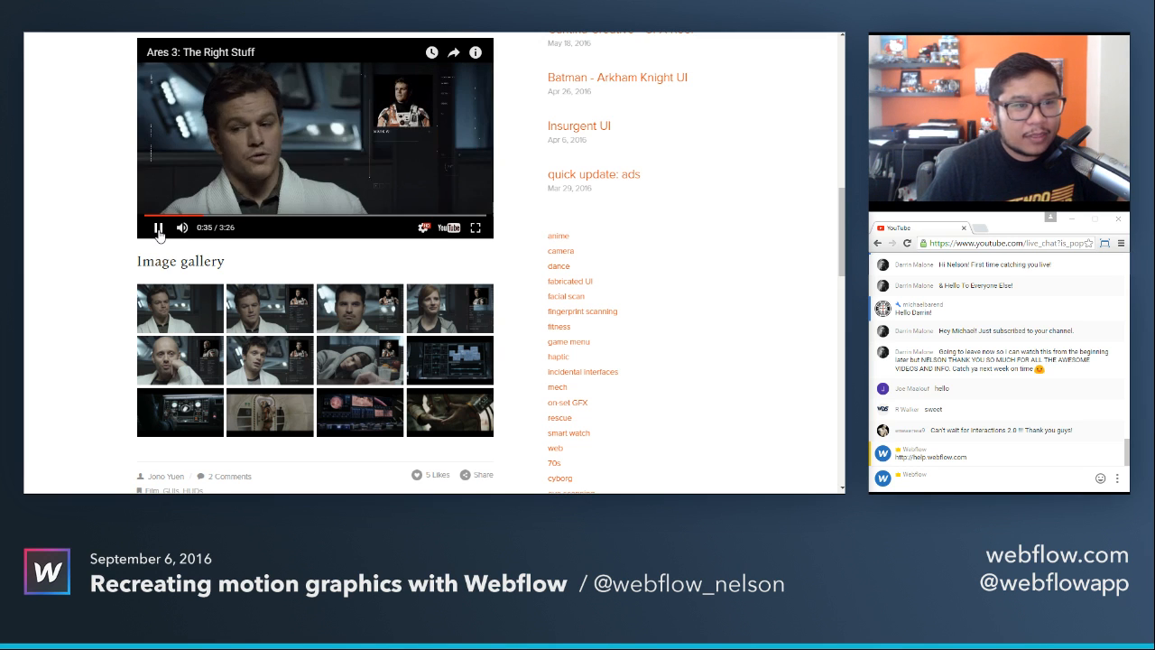
{"action": "left_click", "coordinate": [158, 228]}
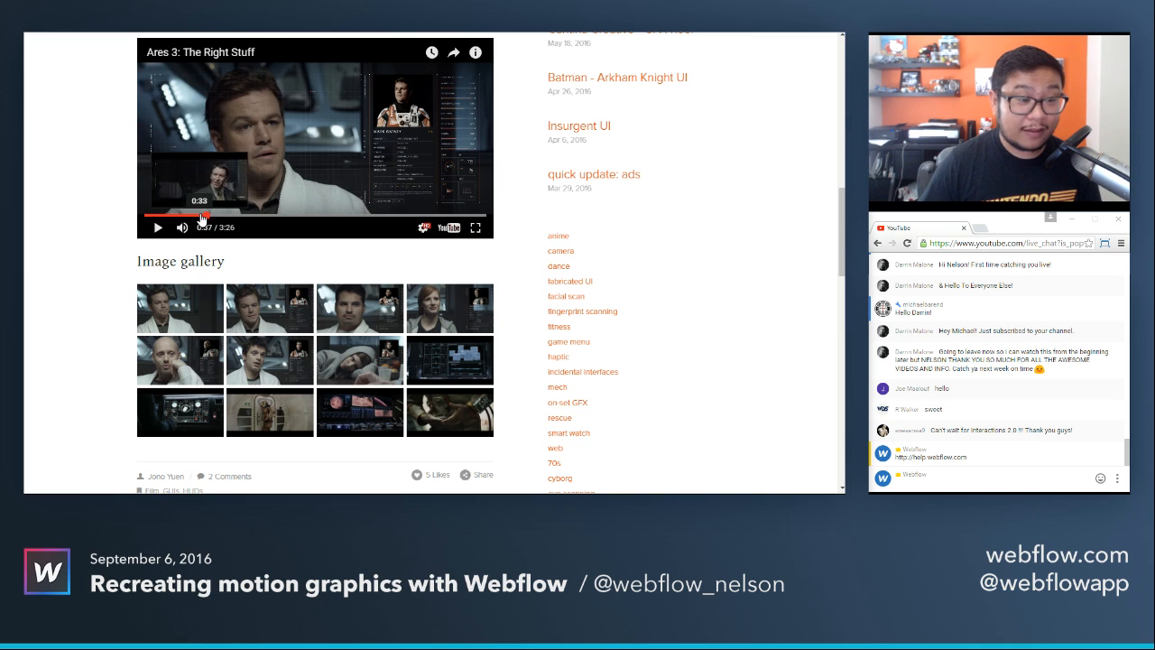
{"action": "left_click", "coordinate": [200, 217]}
{"action": "left_click", "coordinate": [158, 229]}
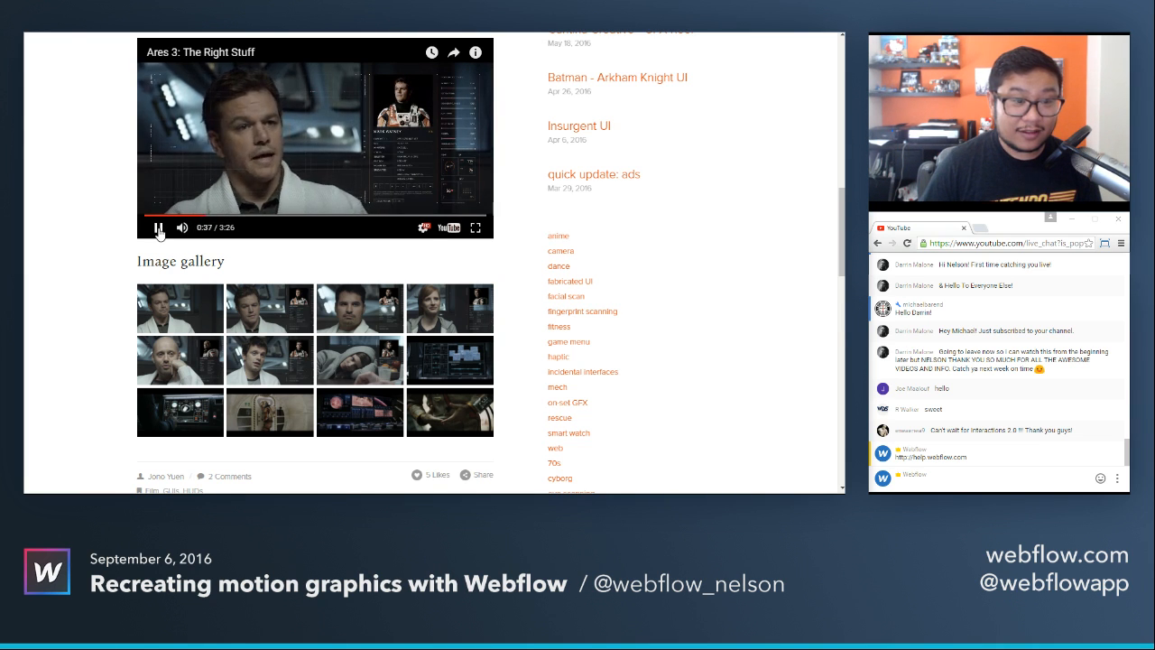
{"action": "left_click", "coordinate": [158, 229]}
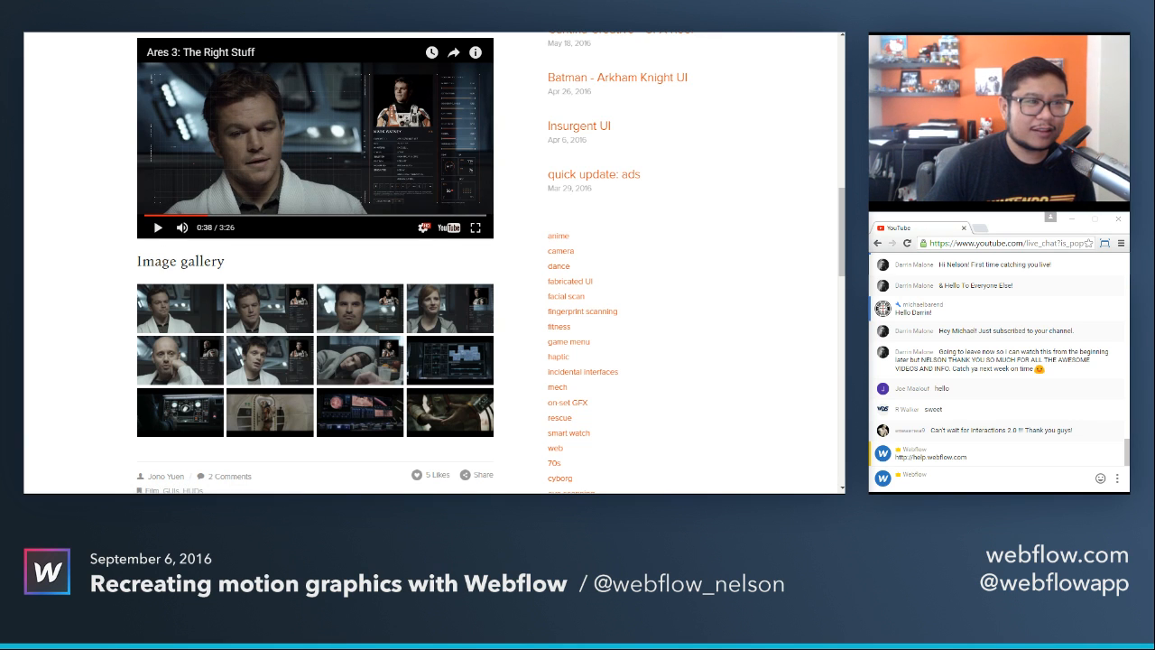
Switch back to the Webflow Designer, preview the bar animations against the reference, and leave the preview.
{"action": "key", "text": "ctrl+Tab"}
{"action": "left_click", "coordinate": [105, 41]}
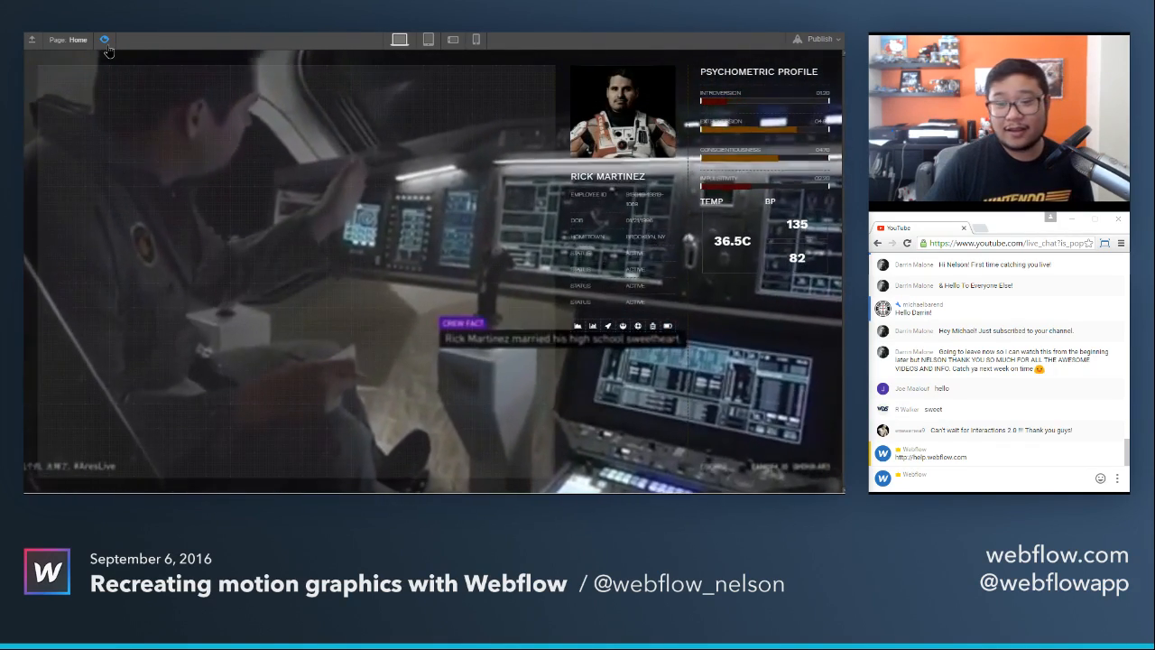
{"action": "left_click", "coordinate": [106, 42]}
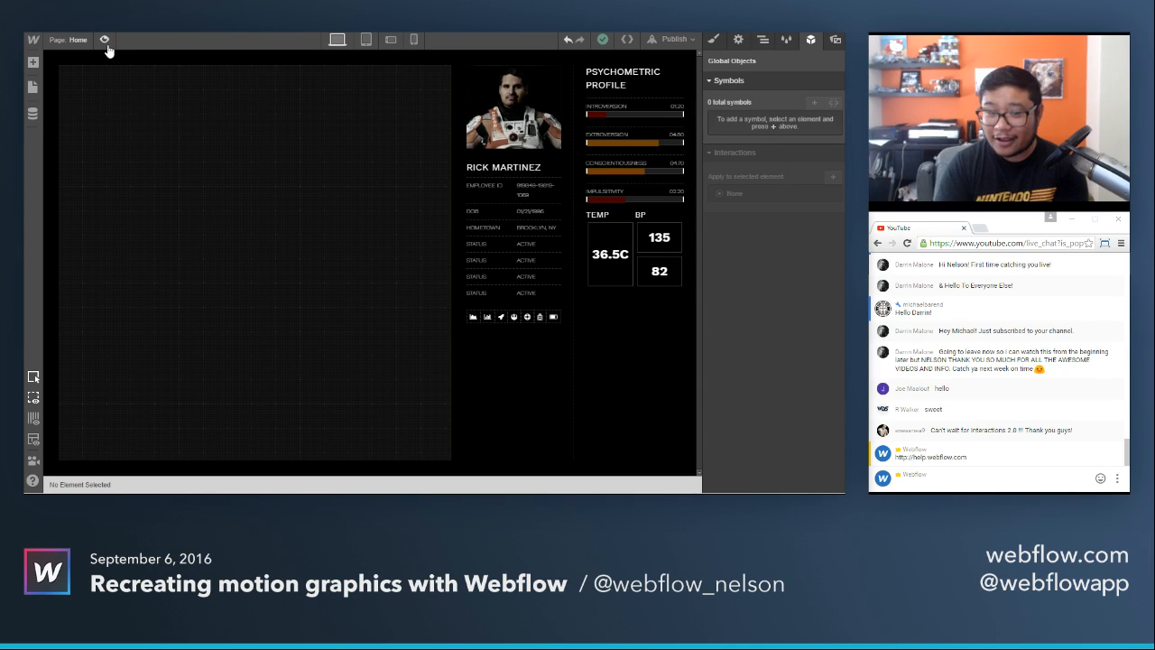
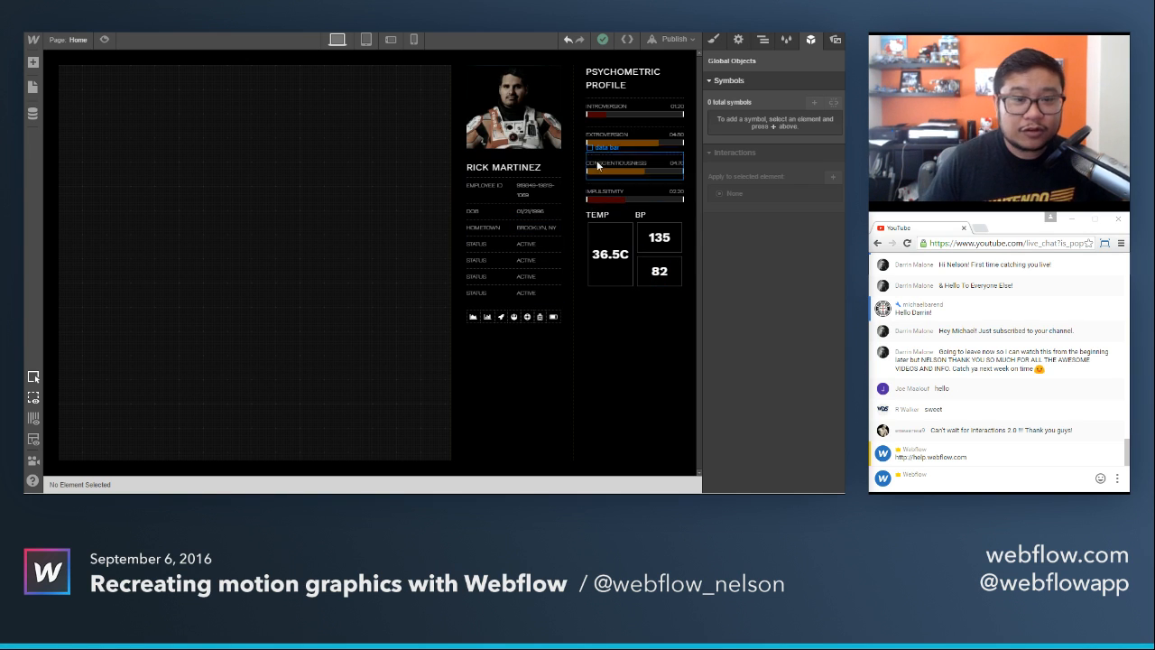
Replay the page load animation in preview mode, return to the canvas, and select the data col element.
{"action": "left_click", "coordinate": [105, 41]}
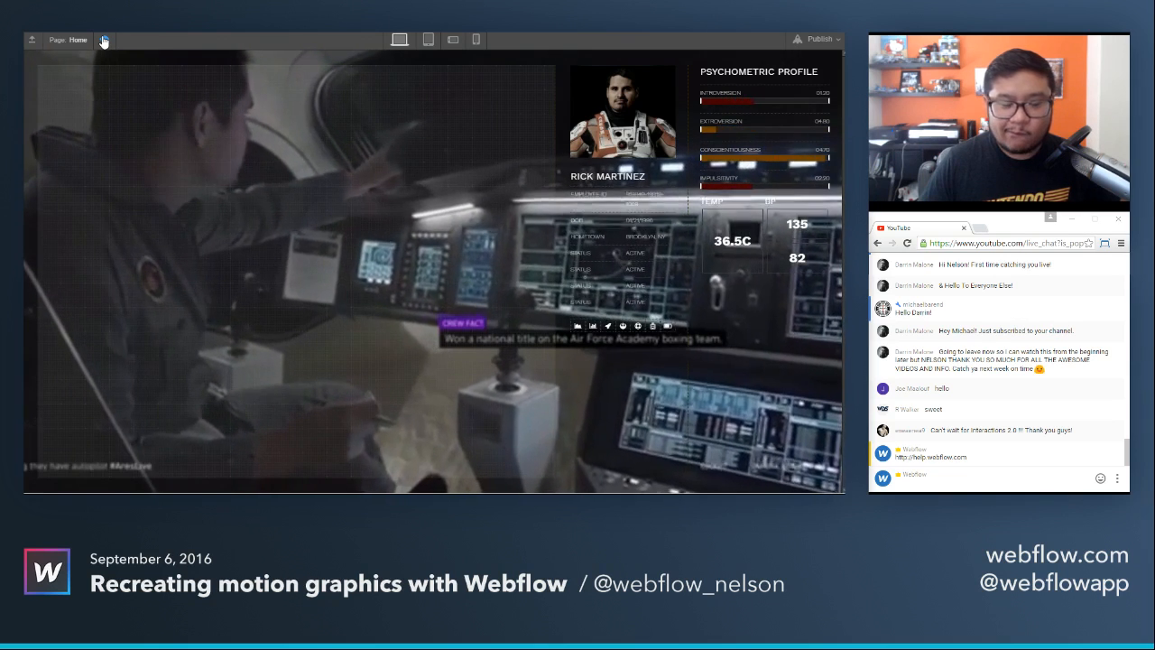
{"action": "left_click", "coordinate": [103, 41]}
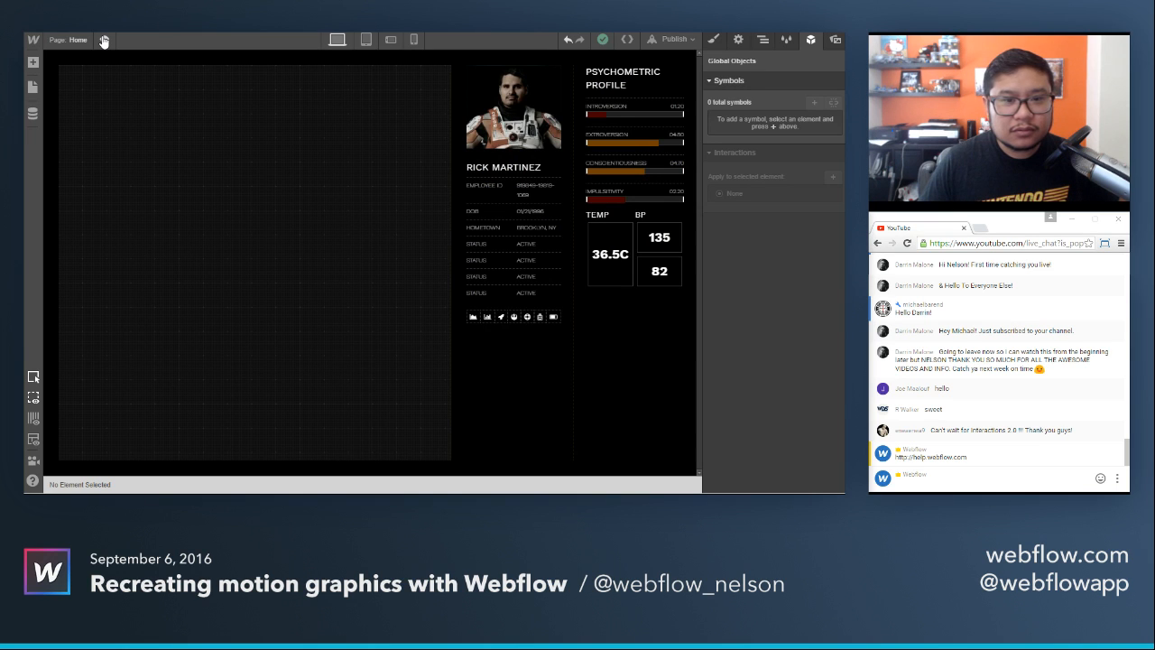
{"action": "left_click", "coordinate": [531, 420]}
{"action": "left_click", "coordinate": [659, 430]}
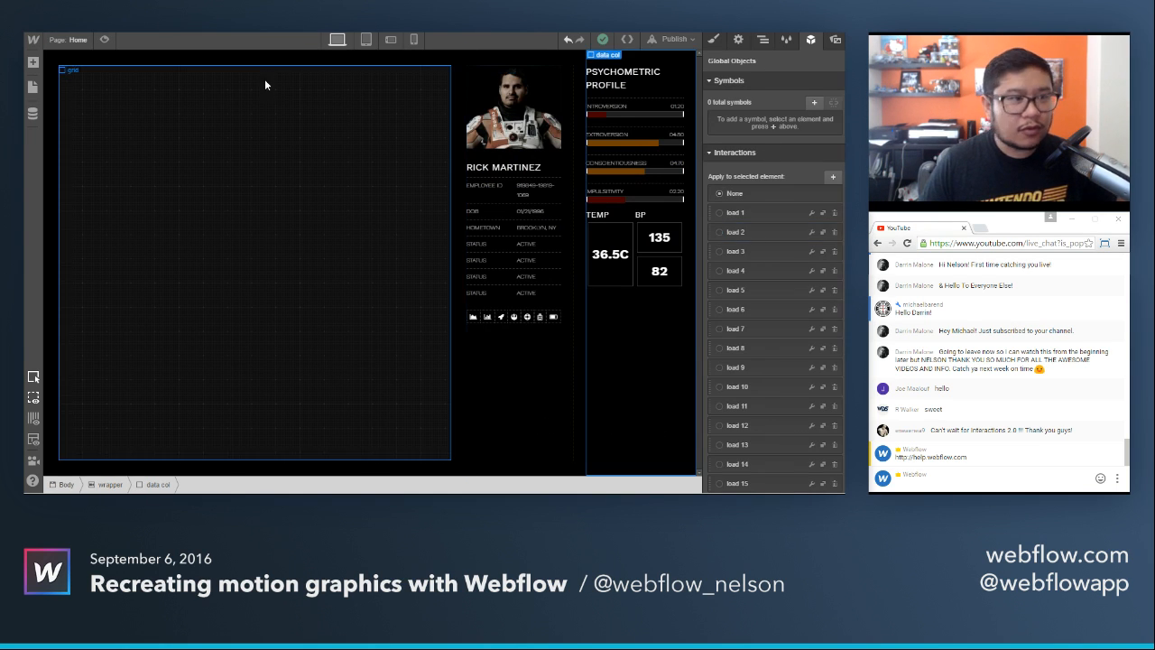
Start showcasing the site from its project settings, choosing martian as the website to showcase.
{"action": "left_click", "coordinate": [32, 40]}
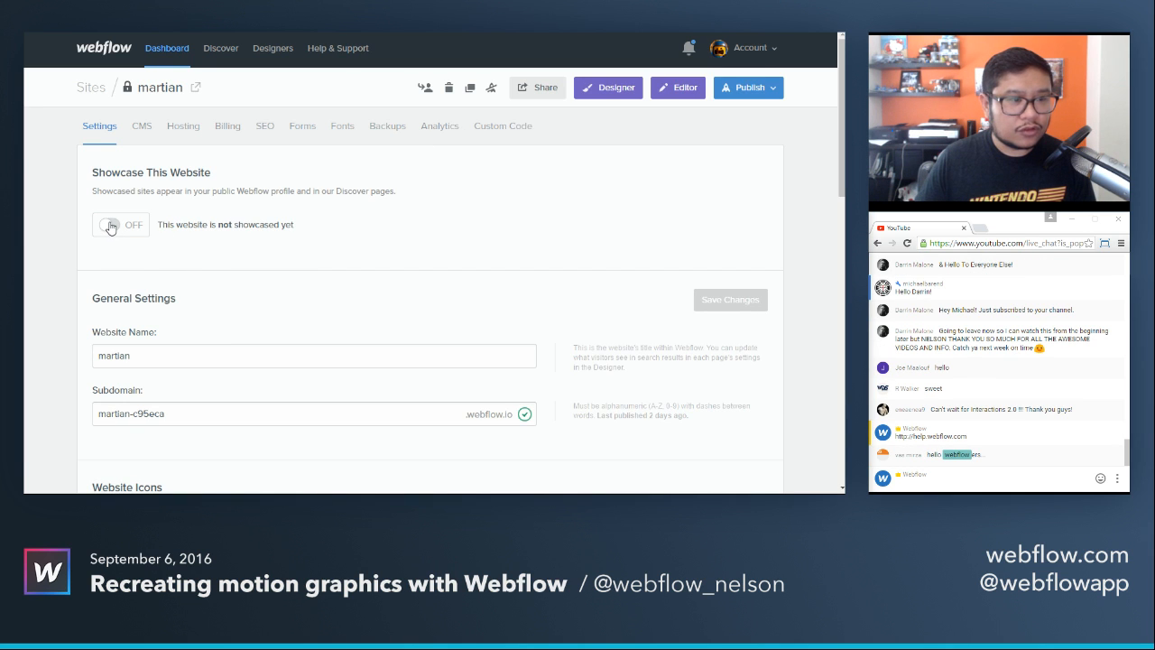
{"action": "left_click", "coordinate": [109, 227]}
{"action": "left_click", "coordinate": [539, 198]}
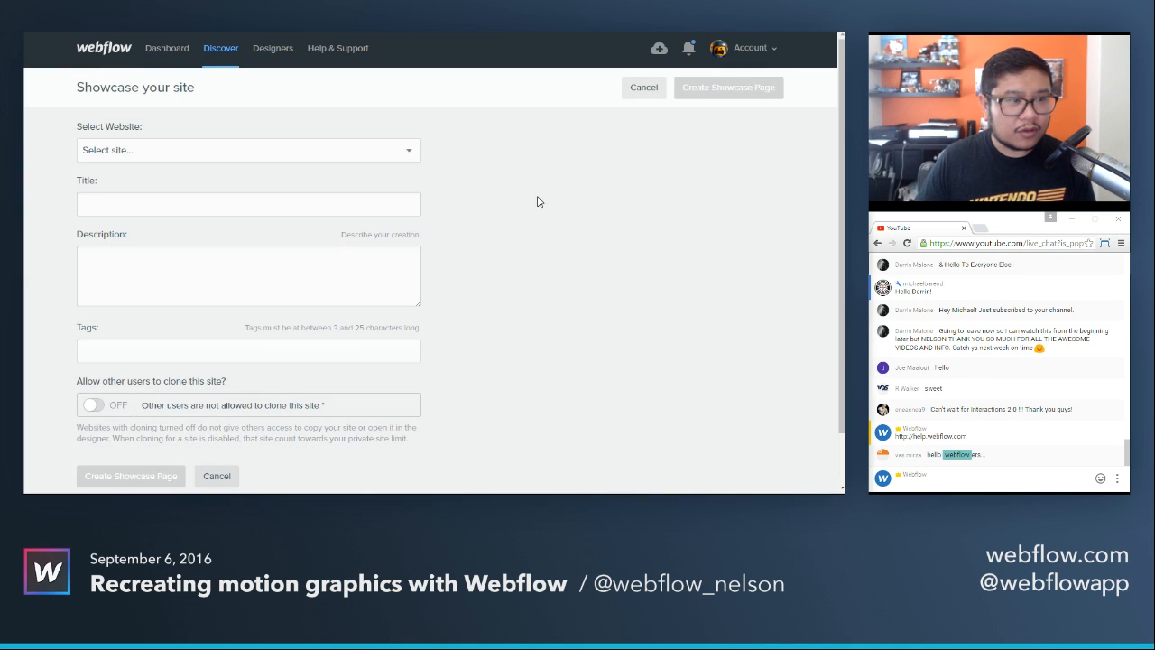
{"action": "left_click", "coordinate": [402, 156]}
{"action": "scroll", "coordinate": [330, 242], "scroll_direction": "down", "scroll_amount": 10}
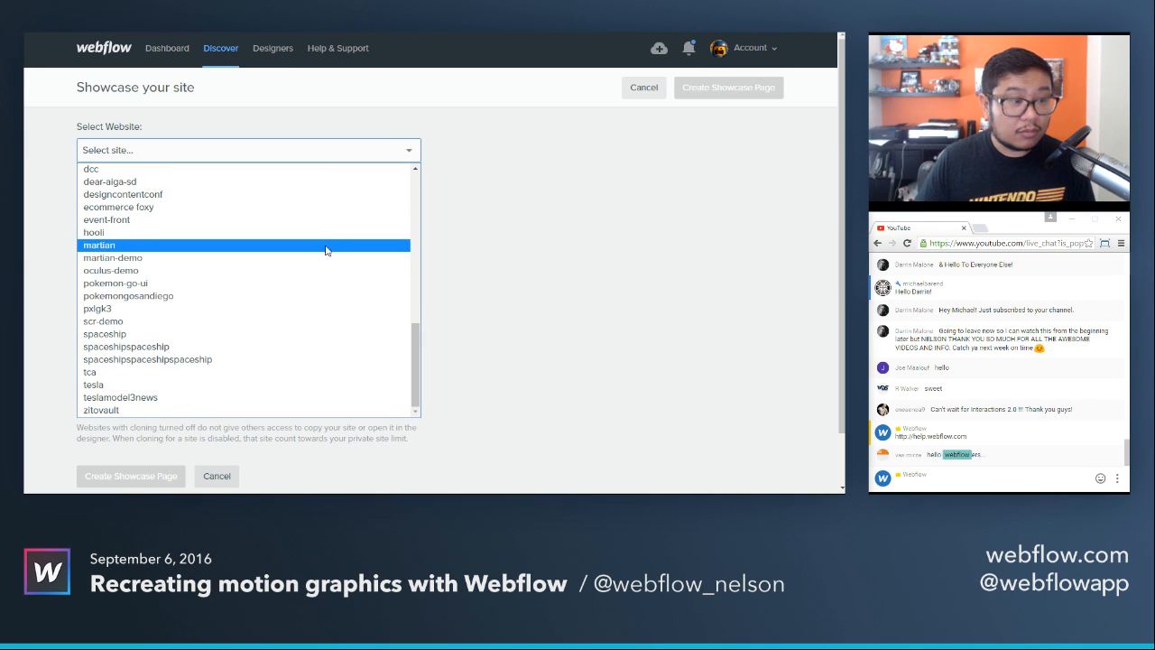
{"action": "left_click", "coordinate": [323, 247]}
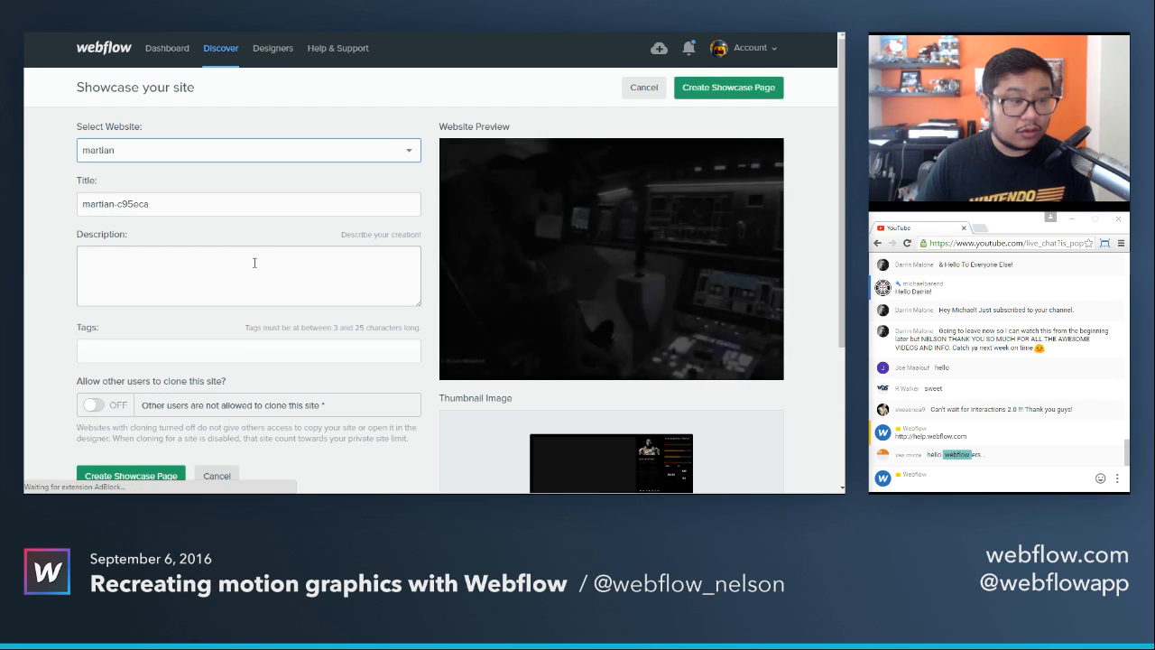
Allow other users to clone the martian site and create its showcase page.
{"action": "scroll", "coordinate": [252, 261], "scroll_direction": "down", "scroll_amount": 3}
{"action": "scroll", "coordinate": [251, 266], "scroll_direction": "down", "scroll_amount": 1}
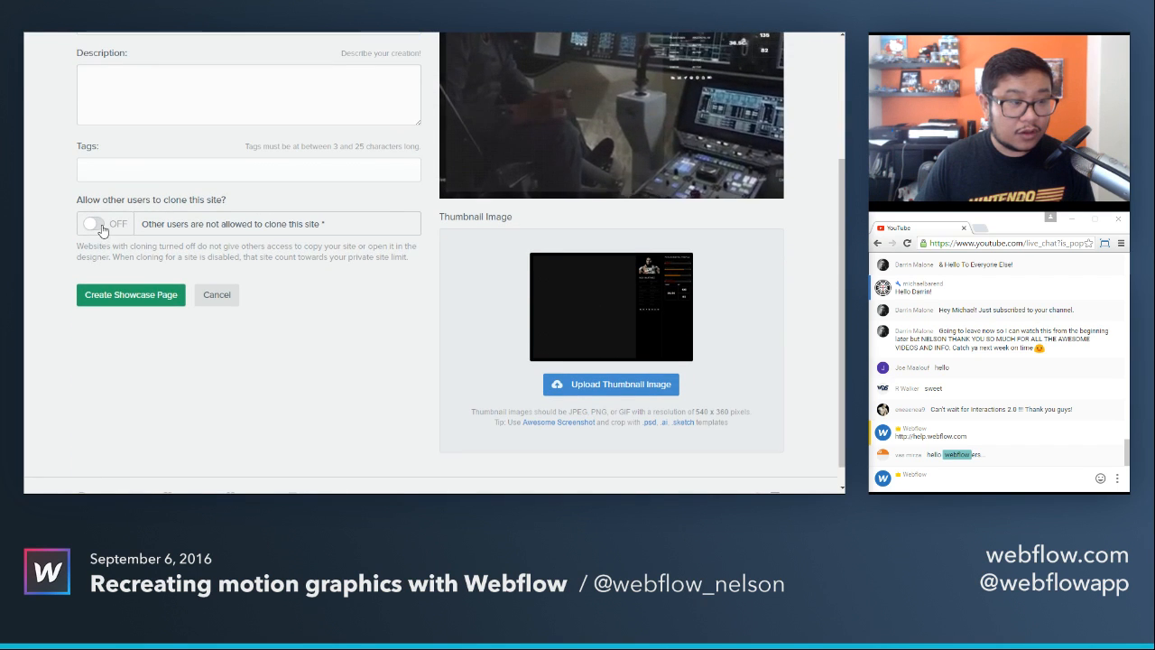
{"action": "left_click", "coordinate": [94, 223]}
{"action": "left_click", "coordinate": [119, 308]}
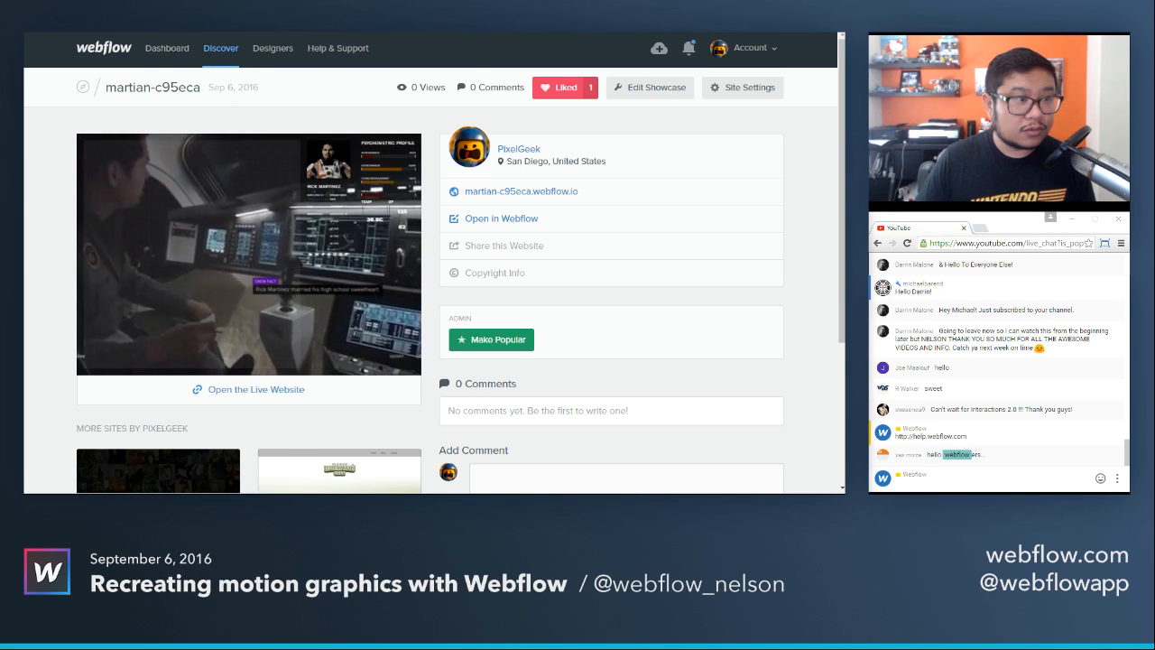
Open the martian site's settings from the dashboard and copy its read-only preview link.
{"action": "right_click", "coordinate": [35, 20]}
{"action": "left_click", "coordinate": [88, 65]}
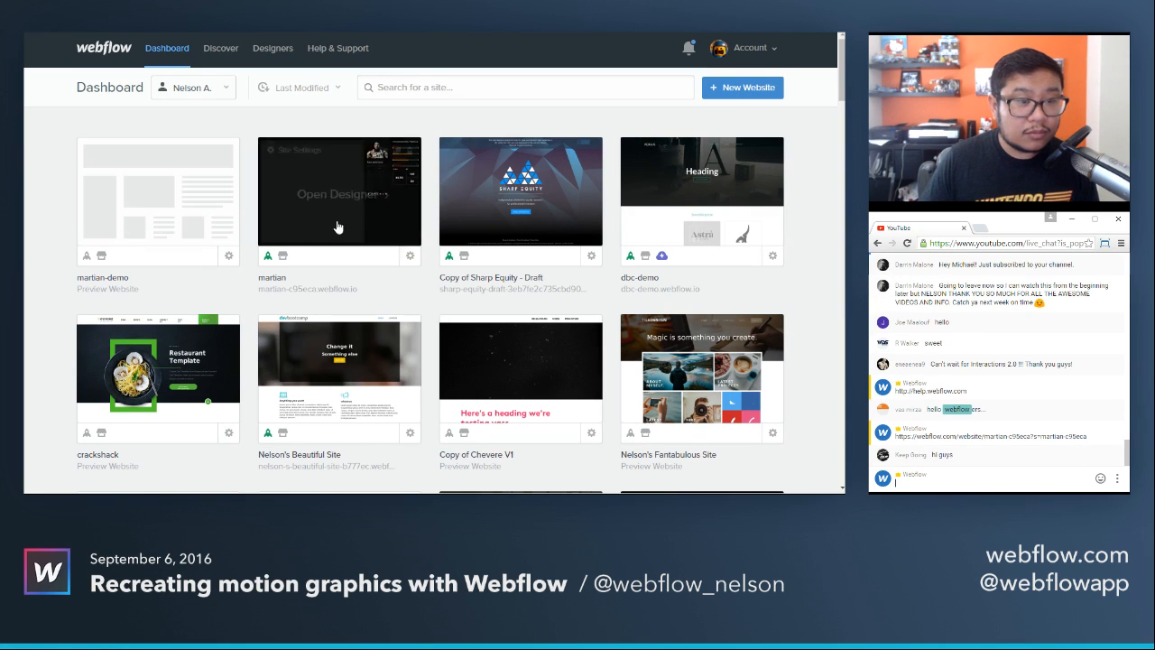
{"action": "left_click", "coordinate": [411, 259]}
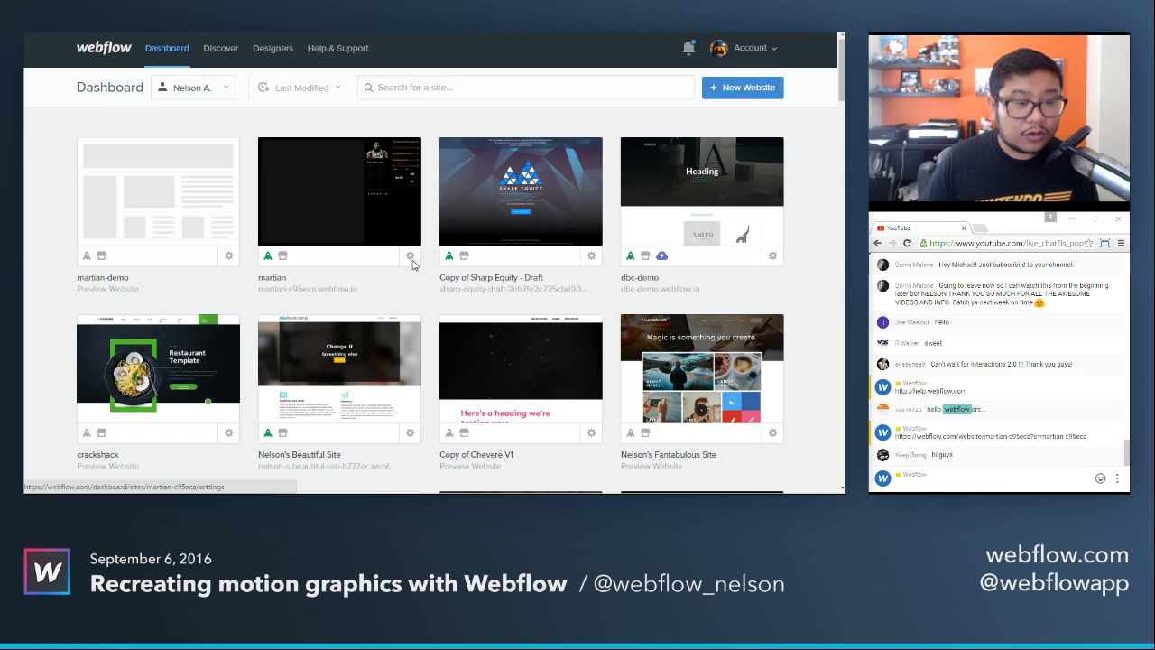
{"action": "left_click", "coordinate": [546, 88]}
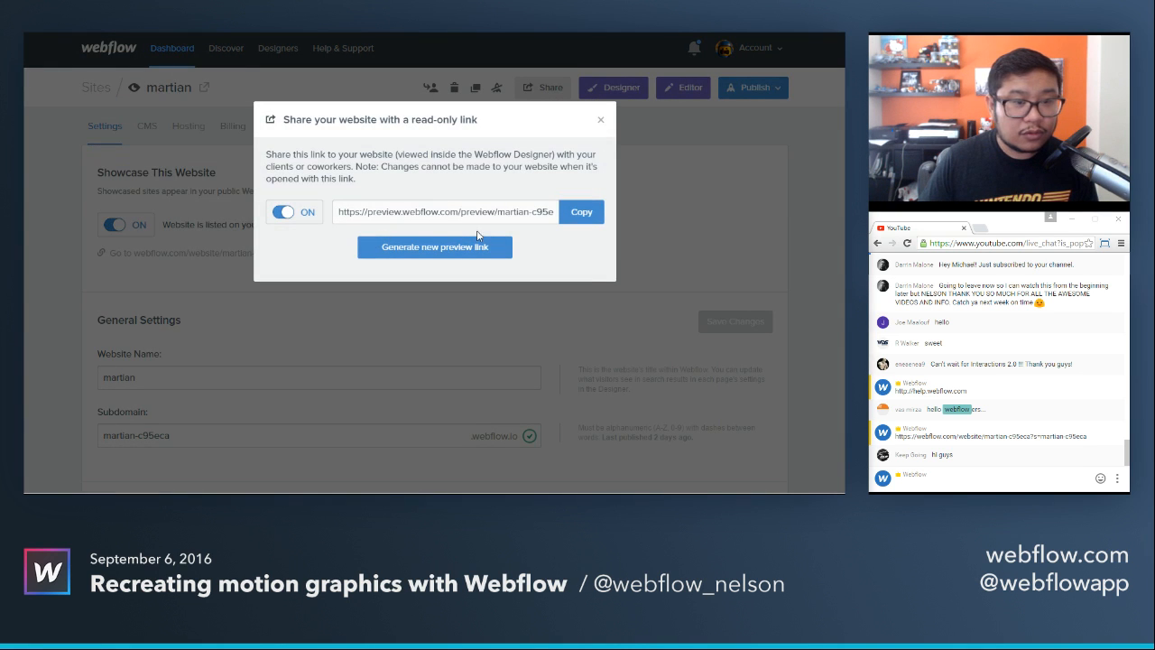
{"action": "left_click", "coordinate": [582, 212]}
{"action": "left_click", "coordinate": [600, 119]}
Post the copied preview link in the YouTube live chat and reopen the martian site in the Designer.
{"action": "left_click", "coordinate": [954, 484]}
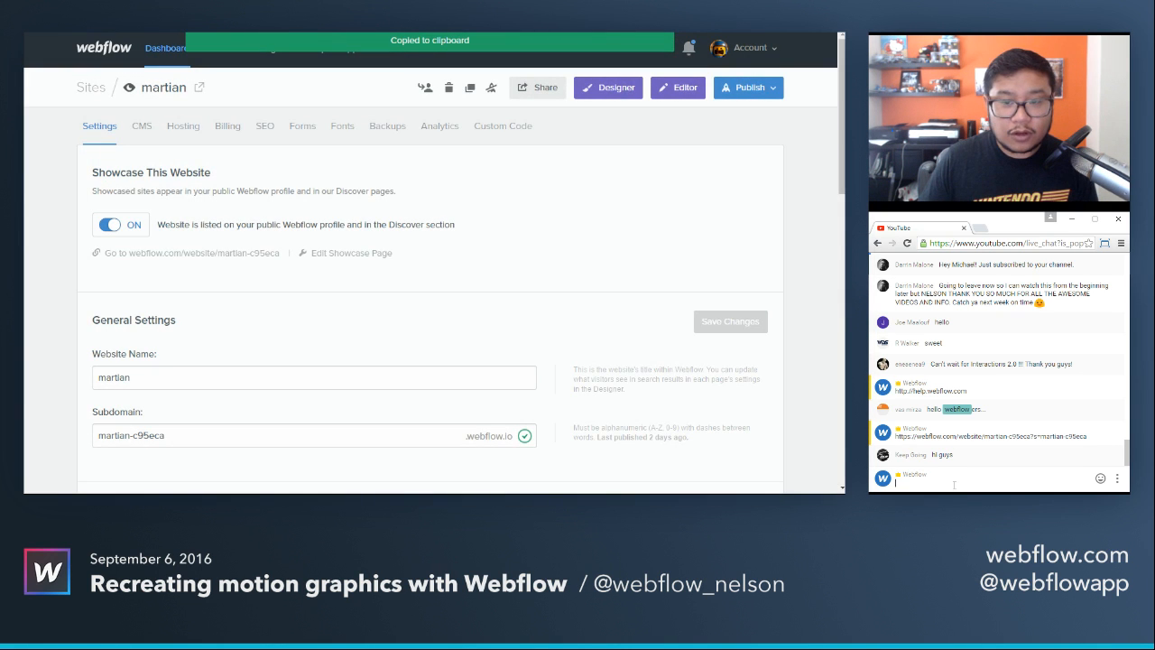
{"action": "key", "text": "ctrl+v"}
{"action": "key", "text": "Return"}
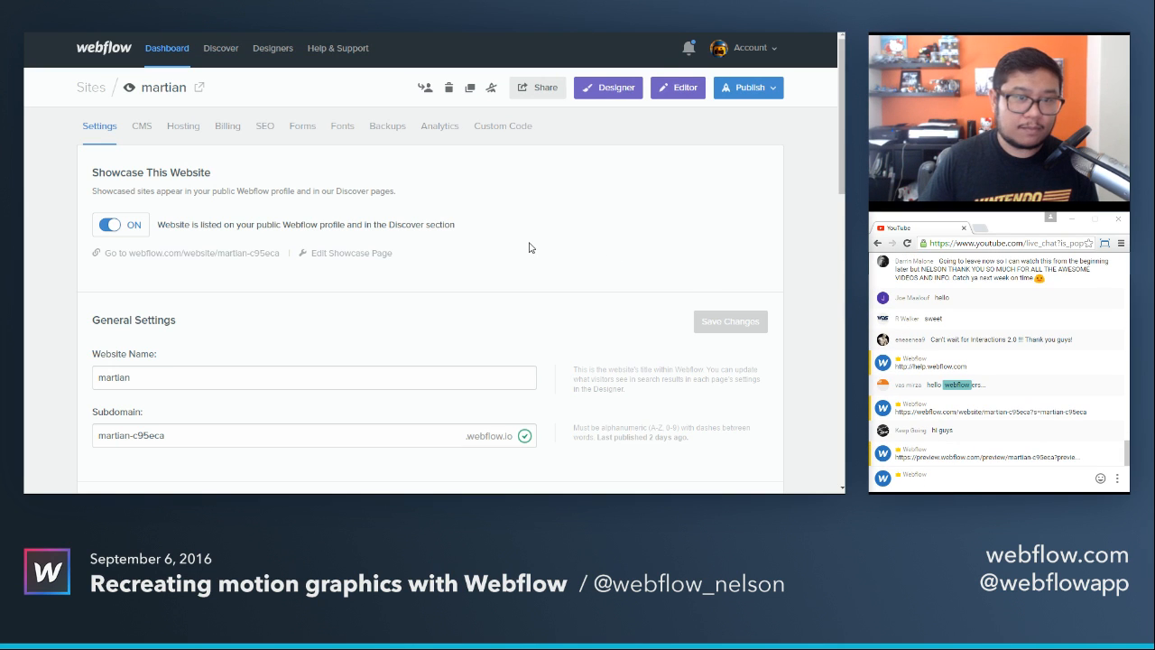
{"action": "left_click", "coordinate": [602, 95]}
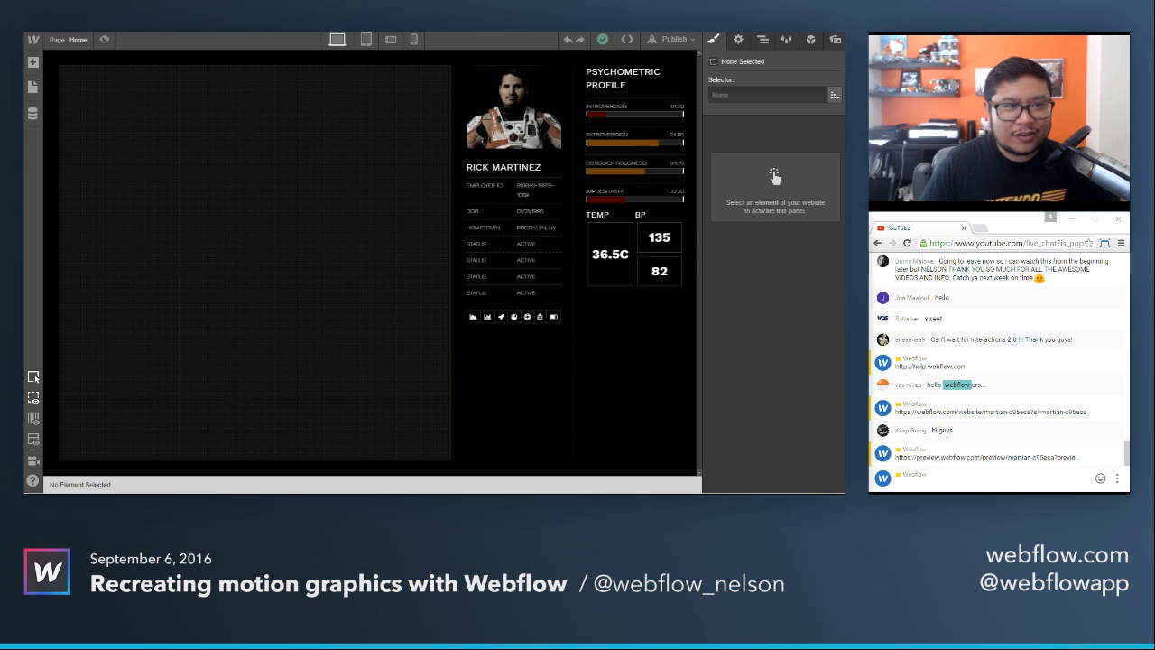
Search Google for "interactions 2.0 webflow" in a new browser tab and open the Webflow Interactions 2.0 | Coming soon page.
{"action": "key", "text": "ctrl+t"}
{"action": "type", "text": "inter"}
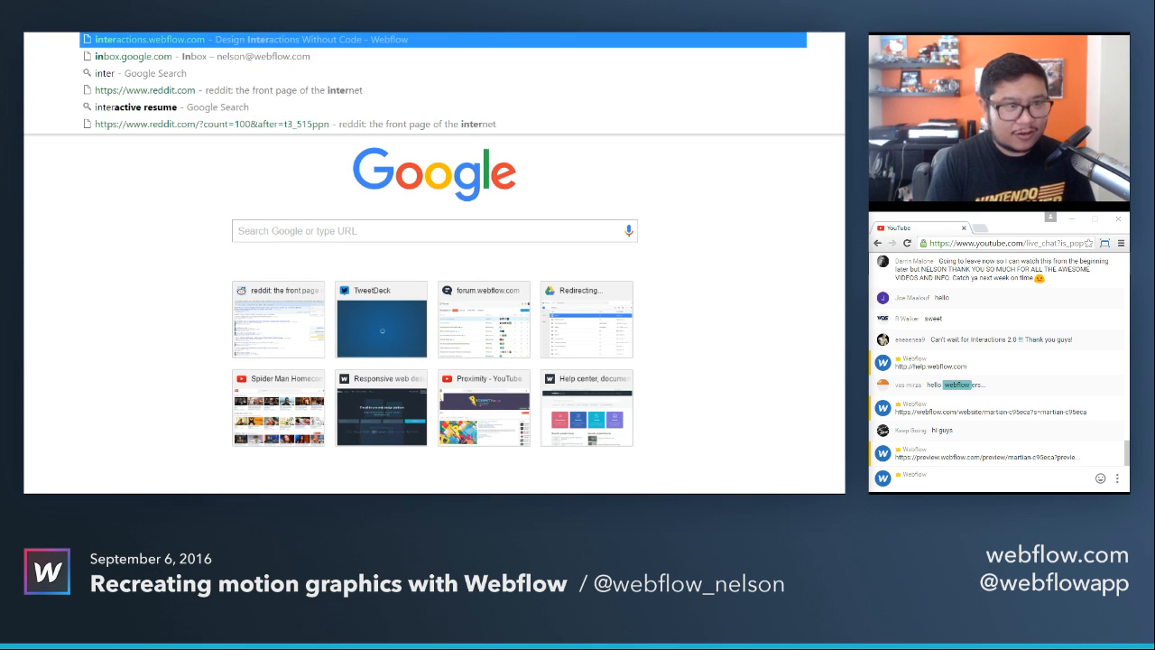
{"action": "type", "text": "ac"}
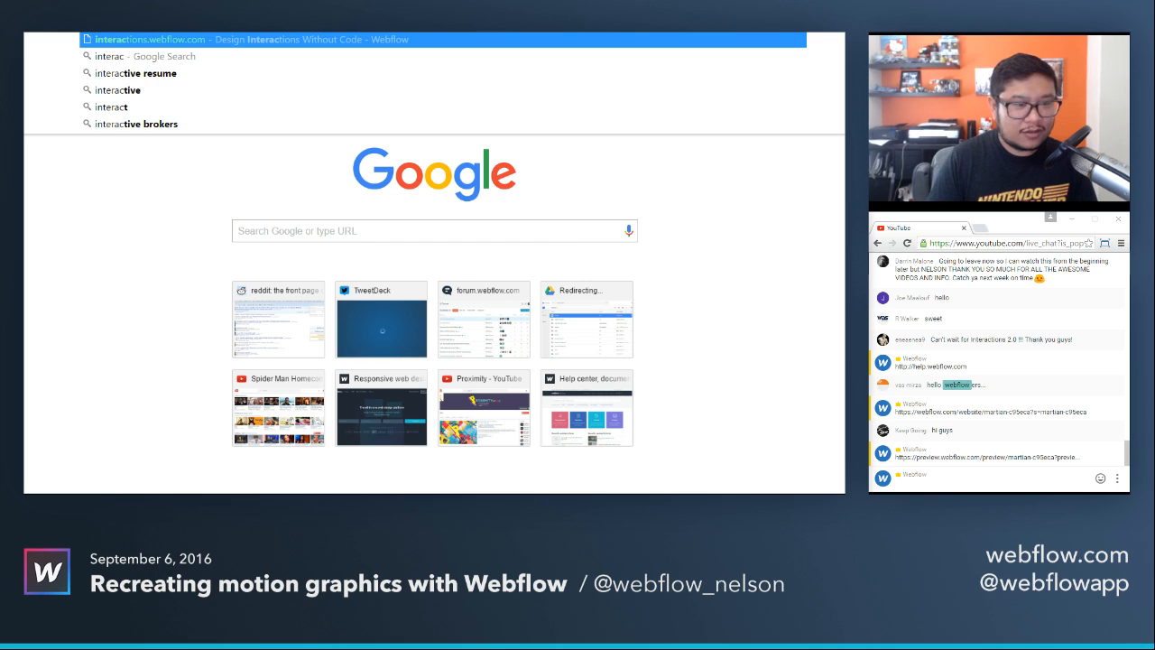
{"action": "key", "text": "Right"}
{"action": "key", "text": "BackSpace"}
{"action": "key", "text": "BackSpace"}
{"action": "key", "text": "BackSpace"}
{"action": "key", "text": "BackSpace"}
{"action": "key", "text": "BackSpace"}
{"action": "key", "text": "BackSpace"}
{"action": "key", "text": "BackSpace"}
{"action": "key", "text": "BackSpace"}
{"action": "key", "text": "BackSpace"}
{"action": "key", "text": "BackSpace"}
{"action": "key", "text": "BackSpace"}
{"action": "key", "text": "BackSpace"}
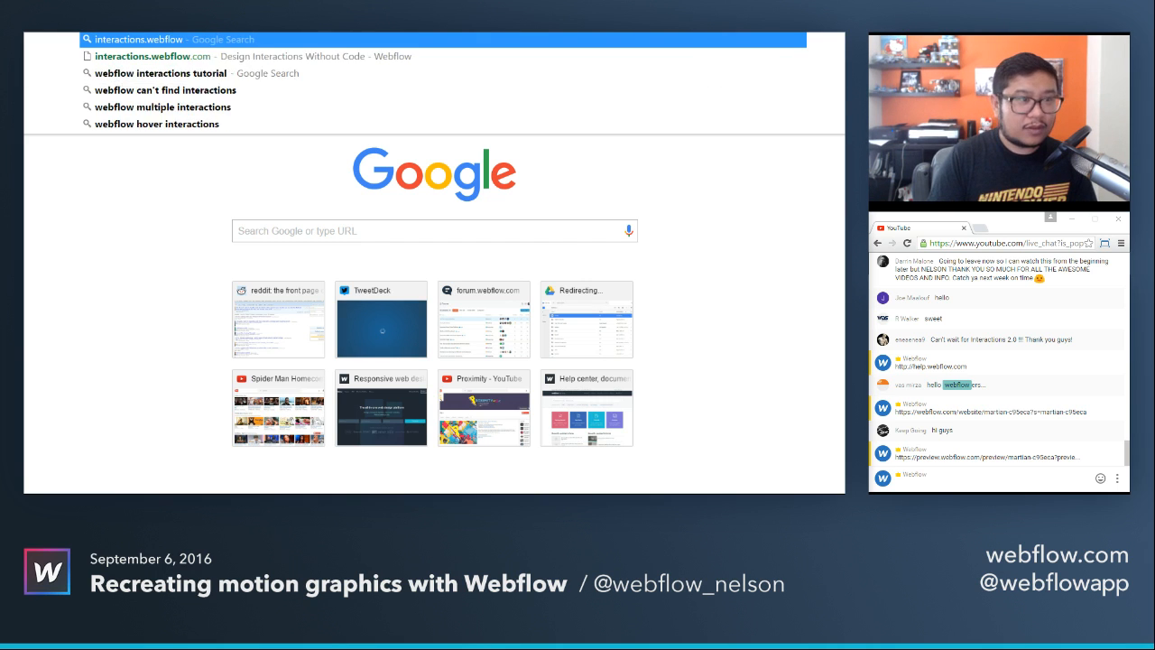
{"action": "type", "text": "2.0 webflow"}
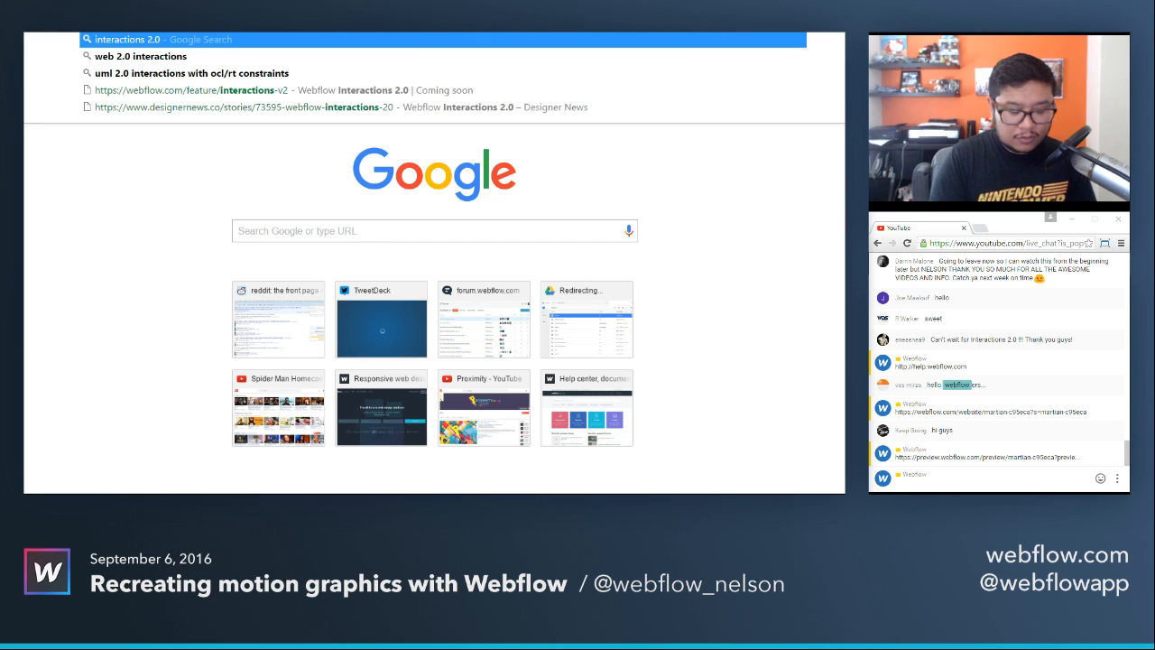
{"action": "key", "text": "Return"}
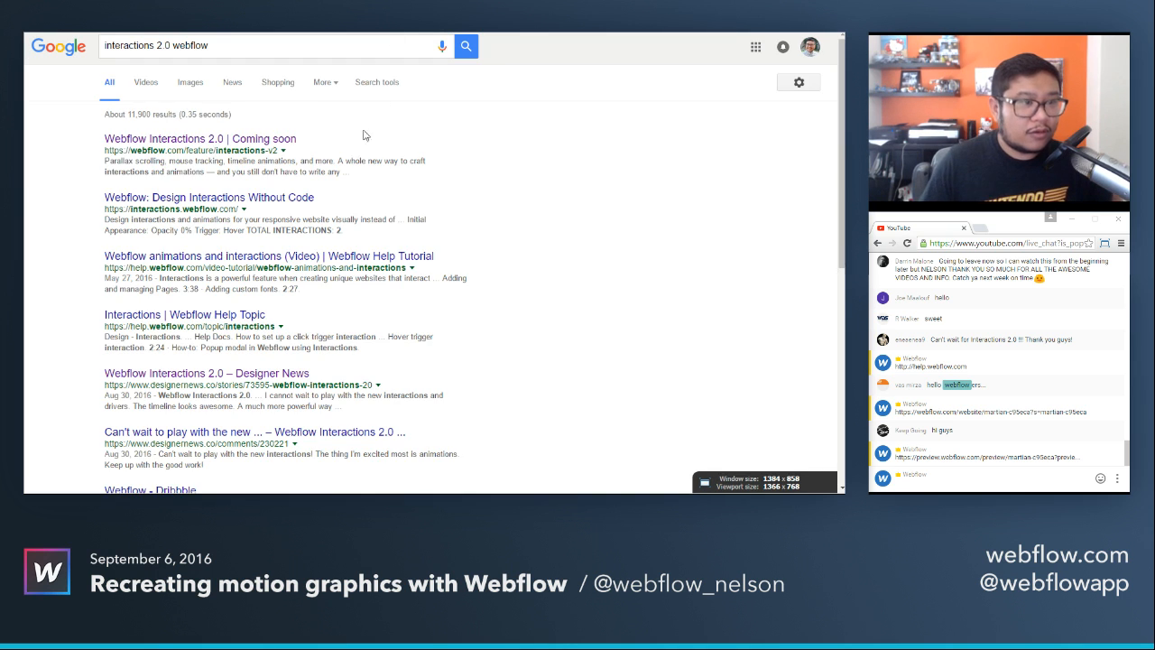
{"action": "left_click", "coordinate": [204, 138]}
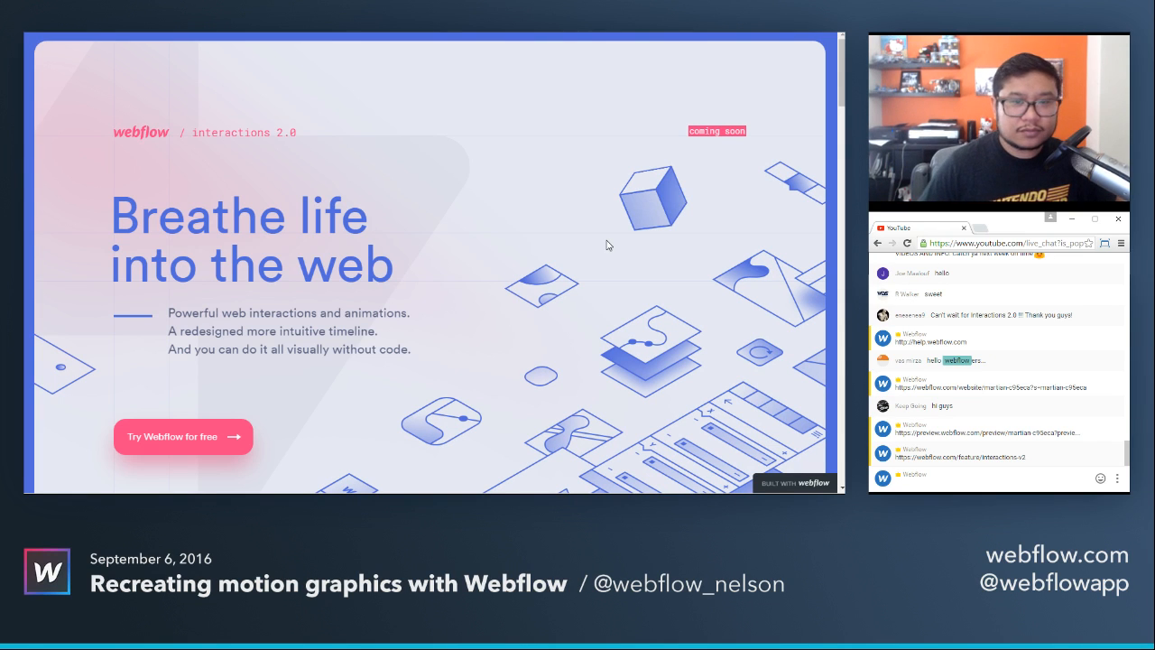
Examine the Interactions 2.0 introduction and the parallax scrolling section.
{"action": "scroll", "coordinate": [580, 231], "scroll_direction": "down", "scroll_amount": 3}
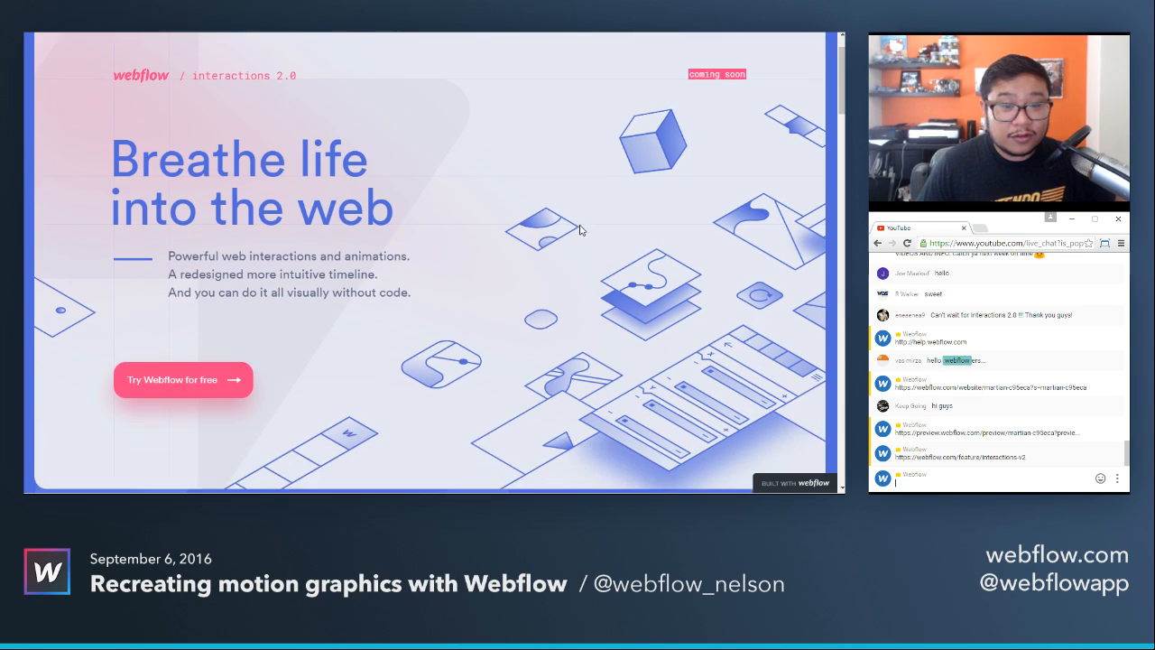
{"action": "scroll", "coordinate": [580, 230], "scroll_direction": "down", "scroll_amount": 2}
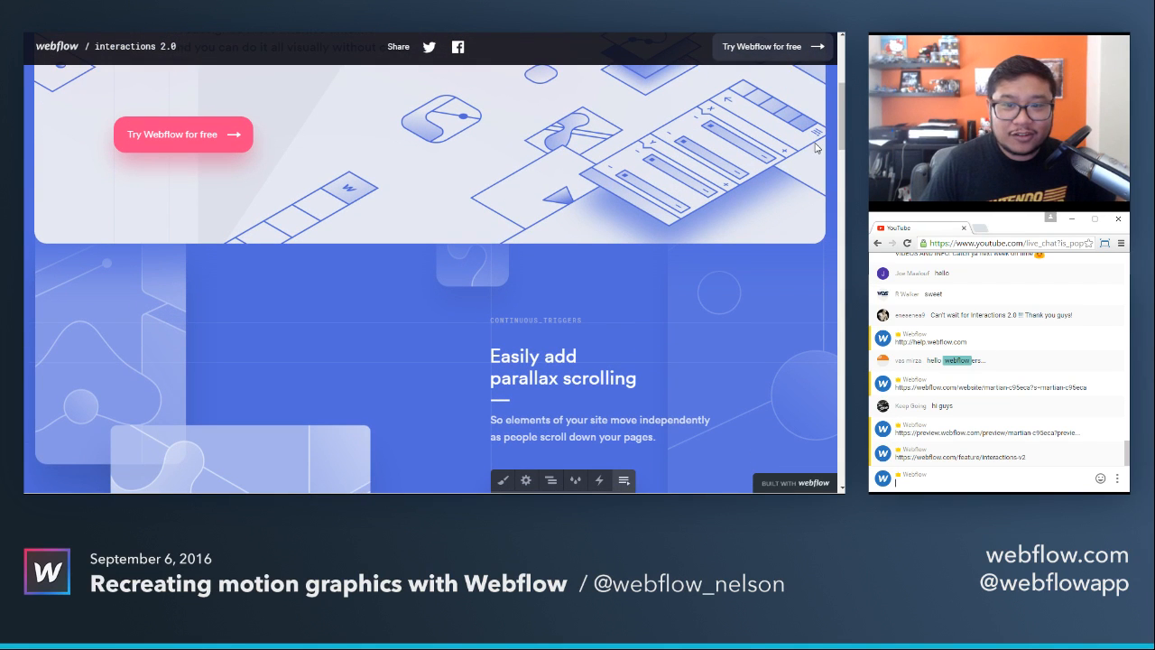
{"action": "left_click_drag", "start_coordinate": [843, 115], "coordinate": [839, 153]}
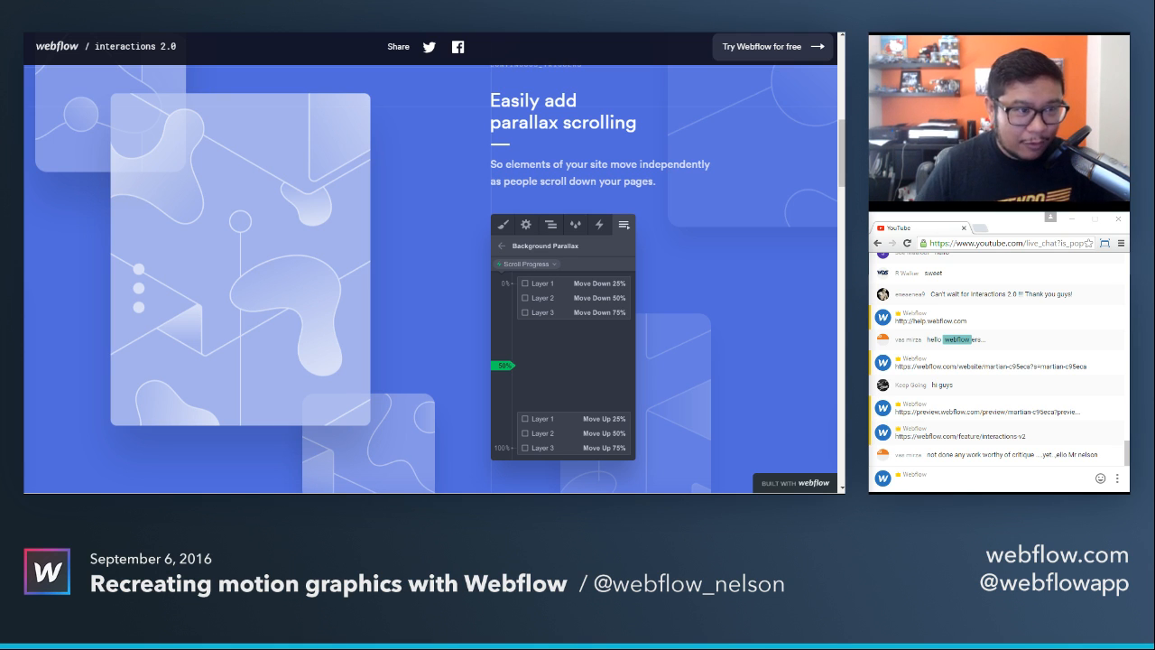
Switch to the Designer, preview the martian page load animation, and return to the Interactions 2.0 page.
{"action": "key", "text": "ctrl+Tab"}
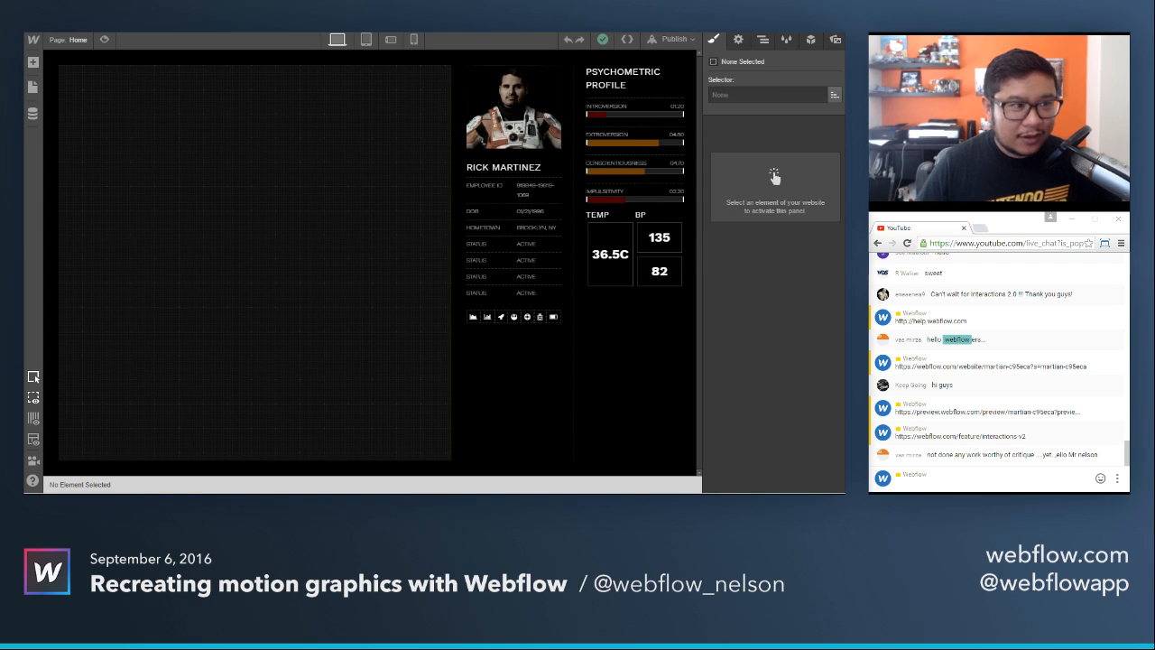
{"action": "left_click", "coordinate": [103, 41]}
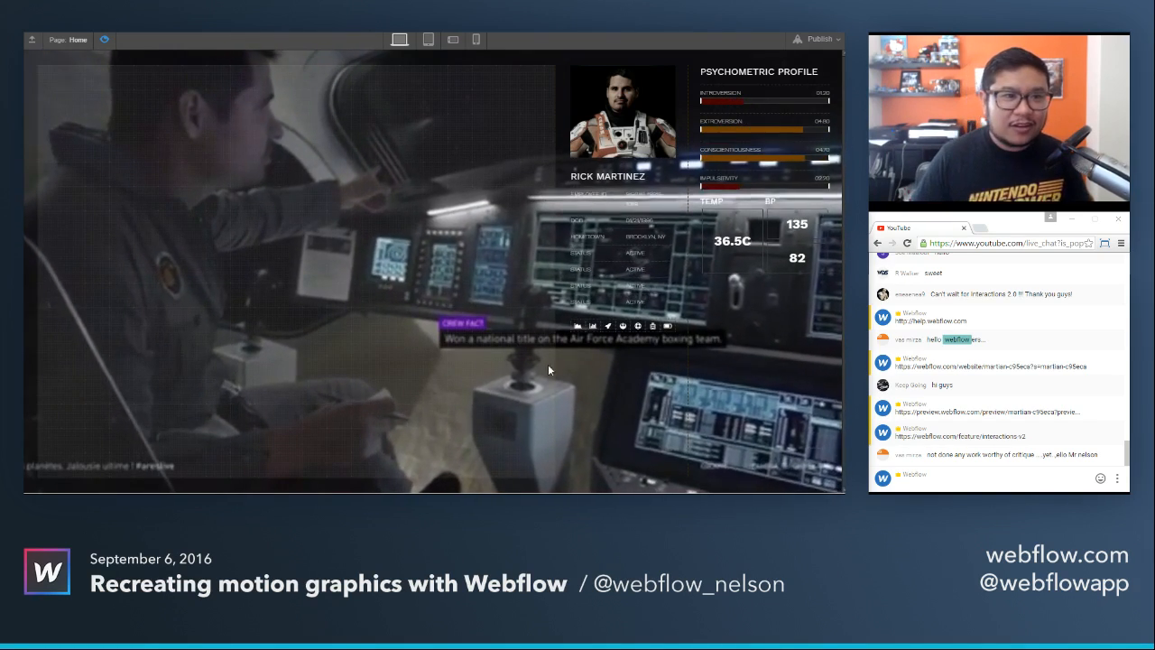
{"action": "key", "text": "ctrl+Tab"}
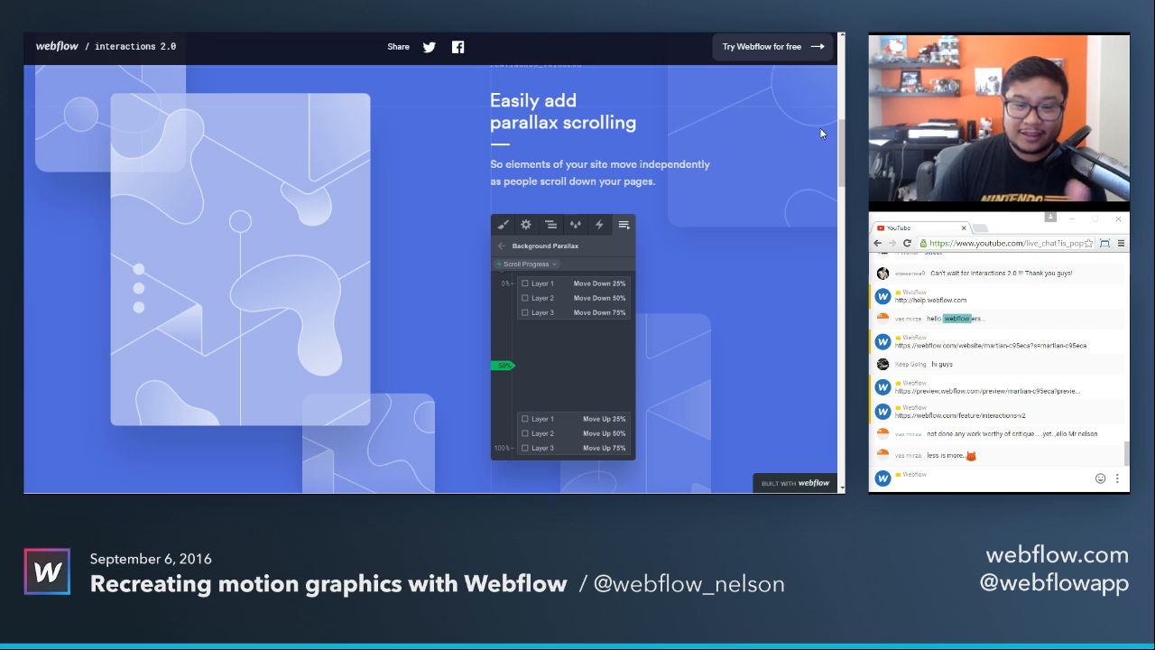
Examine the mouse movement and timeline animation sections, continuing to the beta sign-up form.
{"action": "left_click_drag", "start_coordinate": [842, 156], "coordinate": [831, 233]}
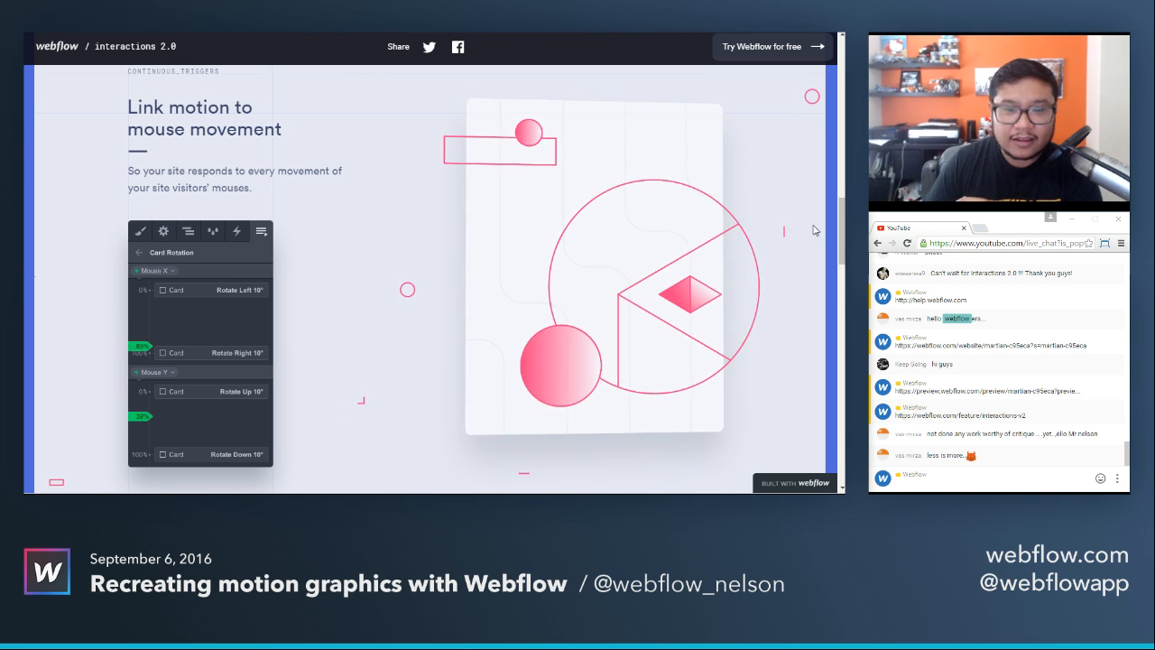
{"action": "left_click_drag", "start_coordinate": [843, 229], "coordinate": [835, 298]}
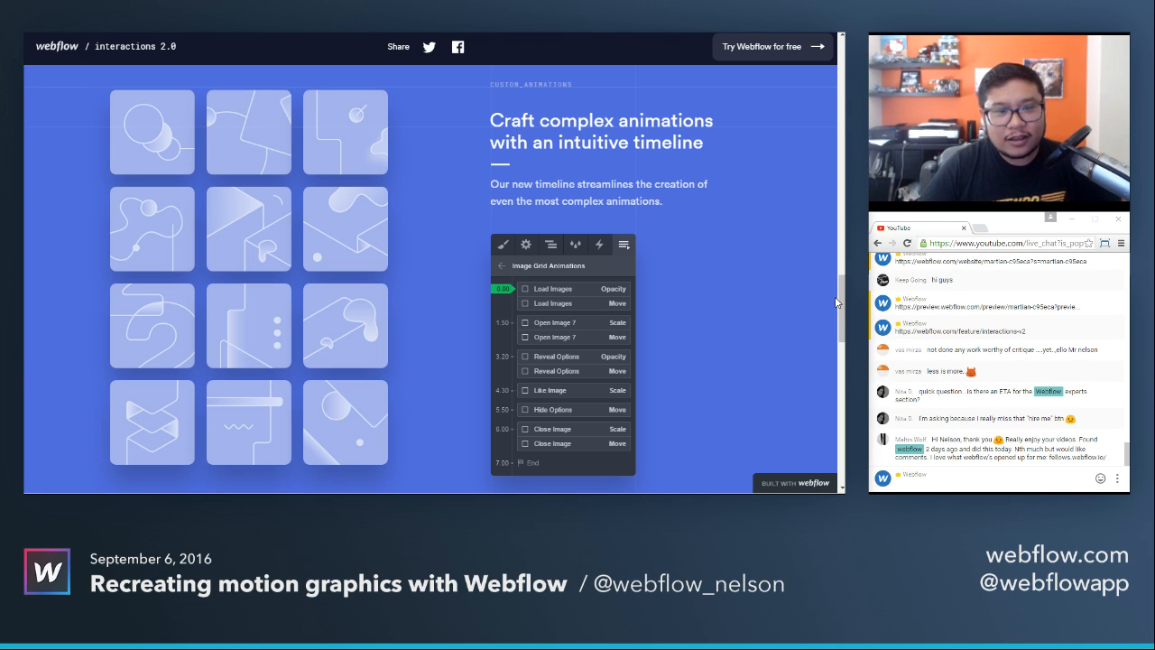
{"action": "left_click_drag", "start_coordinate": [840, 303], "coordinate": [831, 358]}
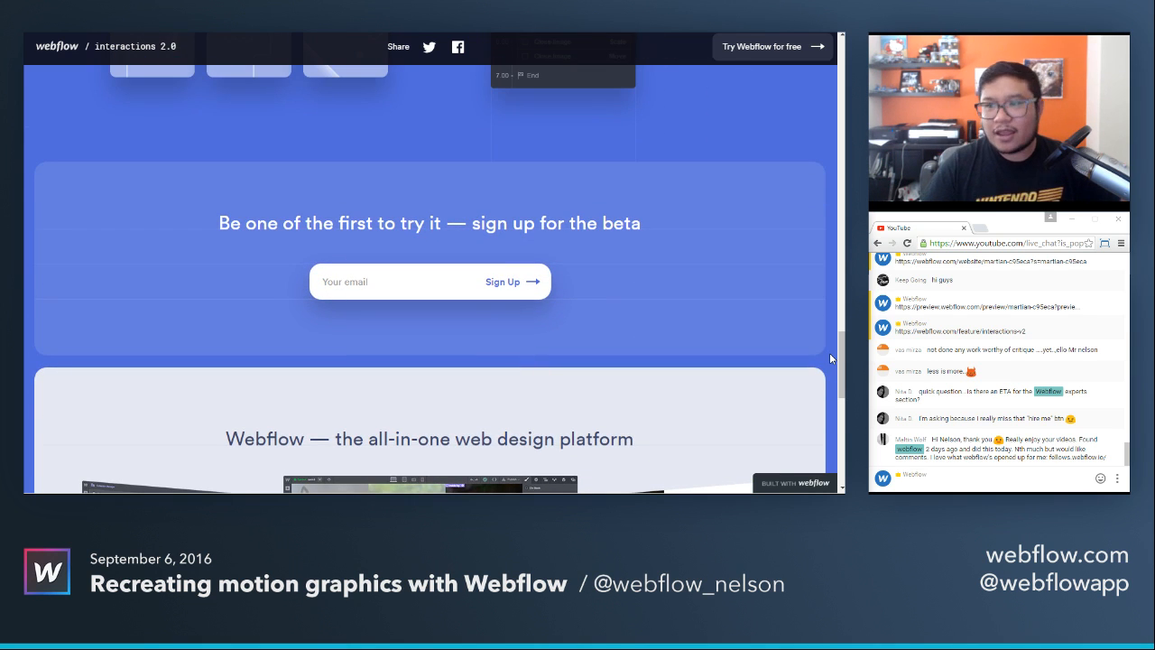
Copy the fellows.webflow.io address from the YouTube live chat and open it in the browser.
{"action": "left_click", "coordinate": [976, 486]}
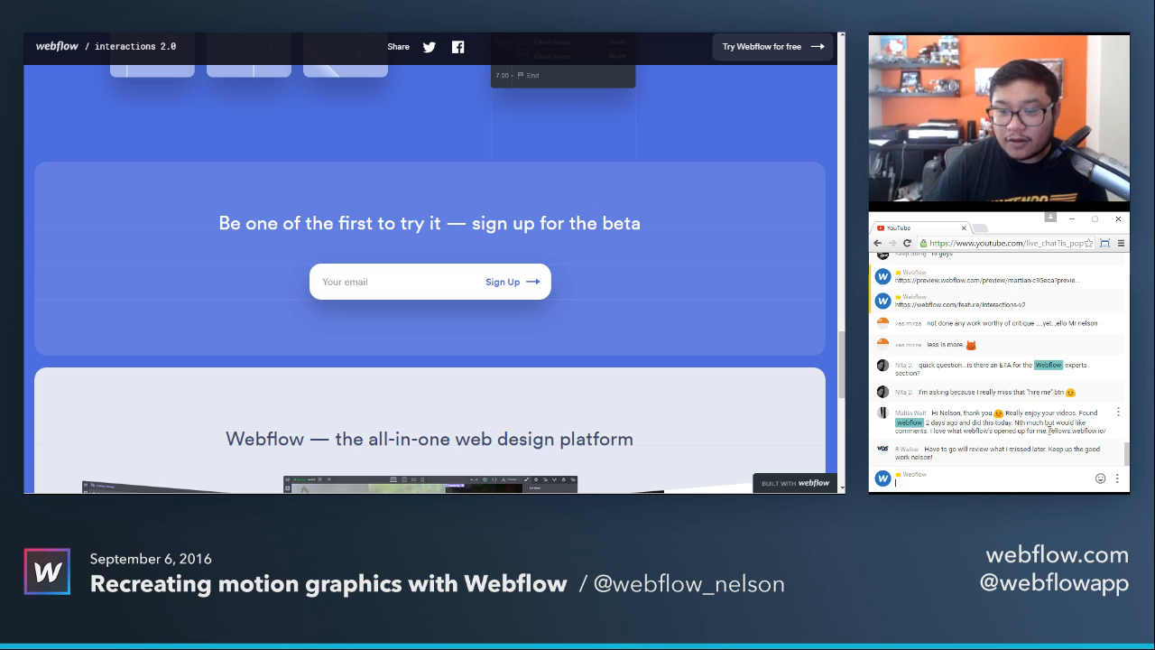
{"action": "left_click_drag", "start_coordinate": [1048, 430], "coordinate": [1106, 431]}
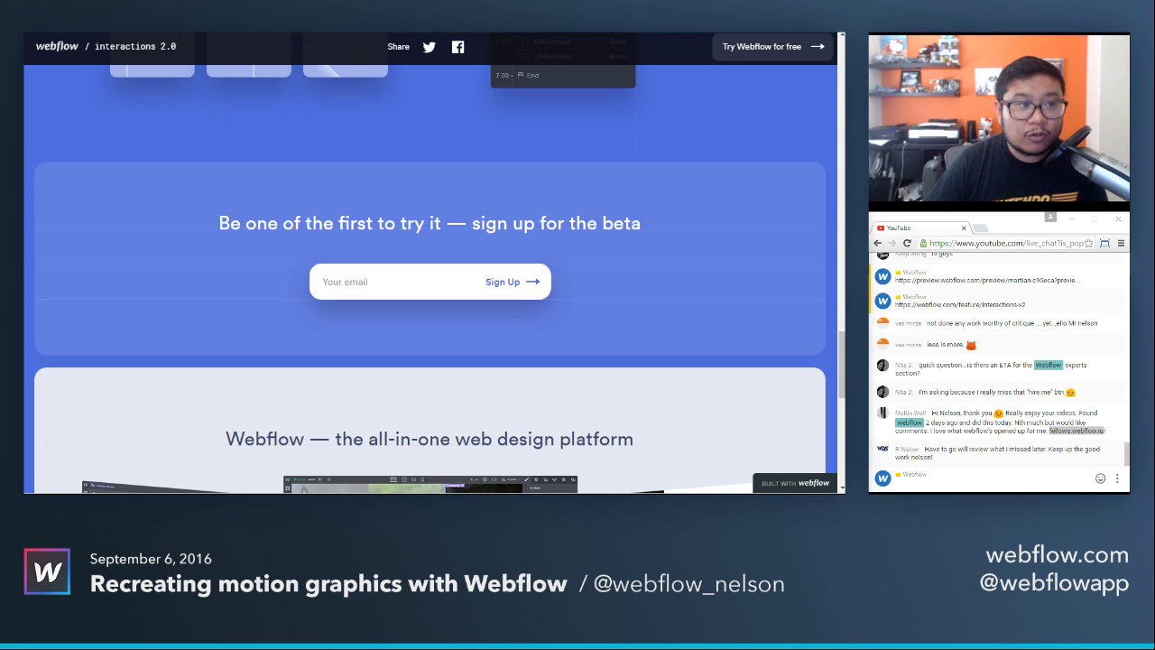
{"action": "key", "text": "ctrl+v"}
{"action": "key", "text": "Return"}
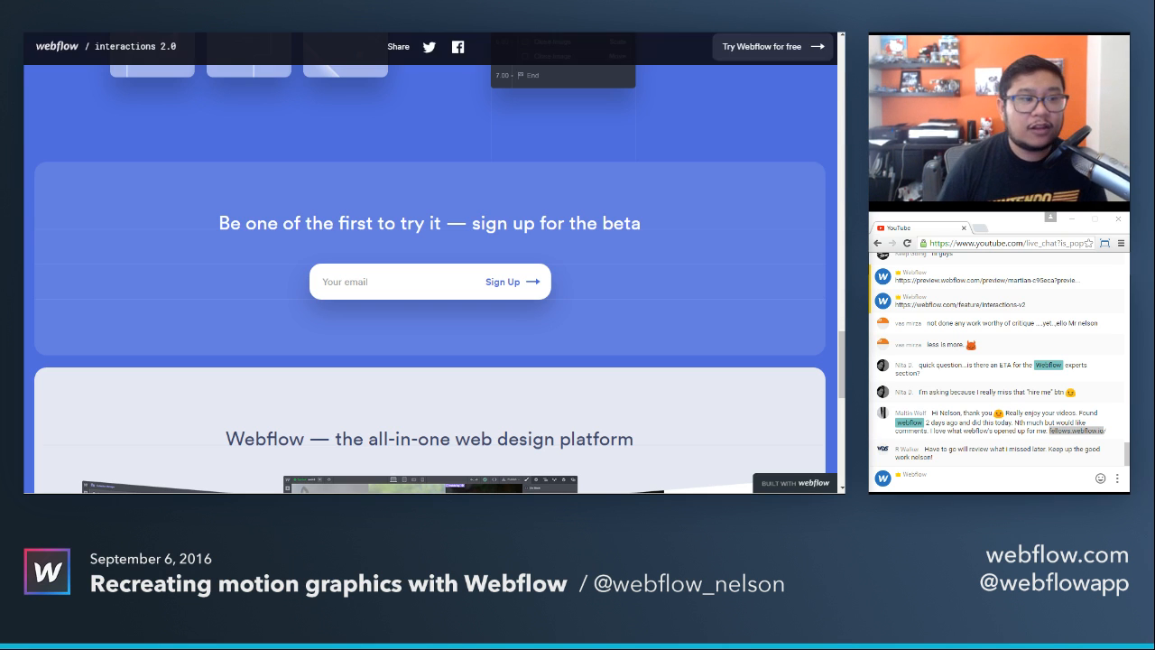